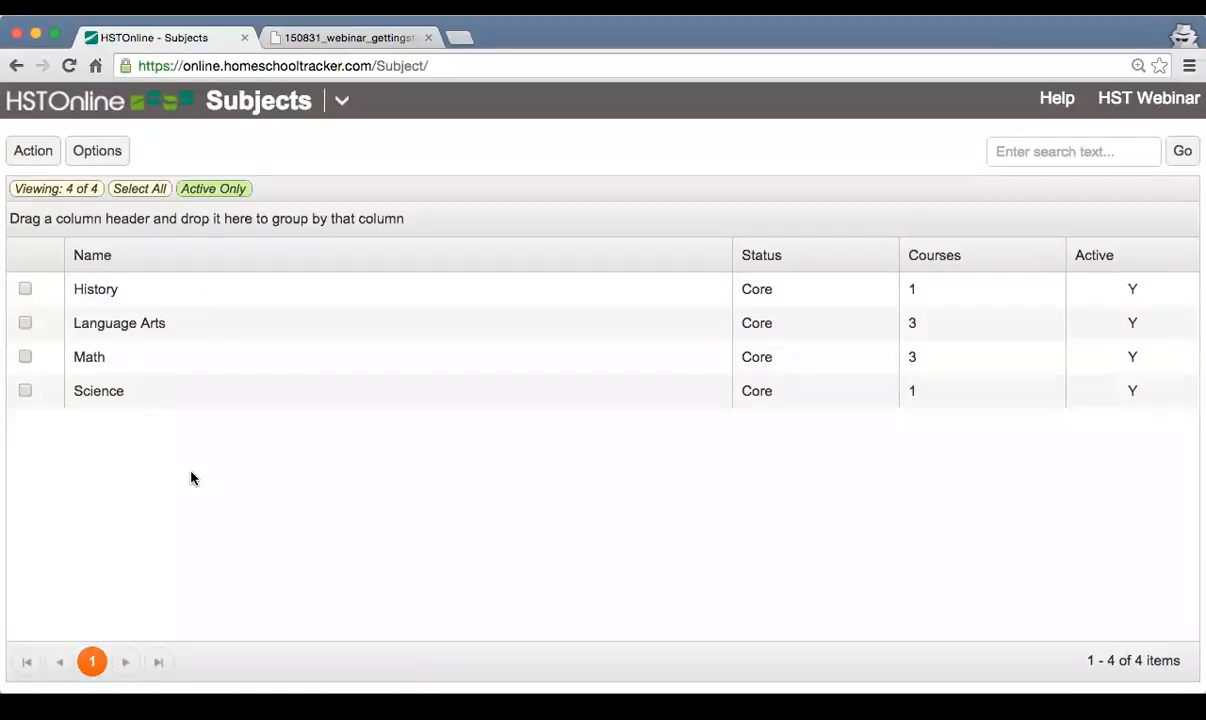
Select each of the four subjects in turn, and view the History subject's details without changing them
{"action": "left_click", "coordinate": [165, 298]}
{"action": "left_click", "coordinate": [168, 326]}
{"action": "left_click", "coordinate": [172, 357]}
{"action": "left_click", "coordinate": [172, 393]}
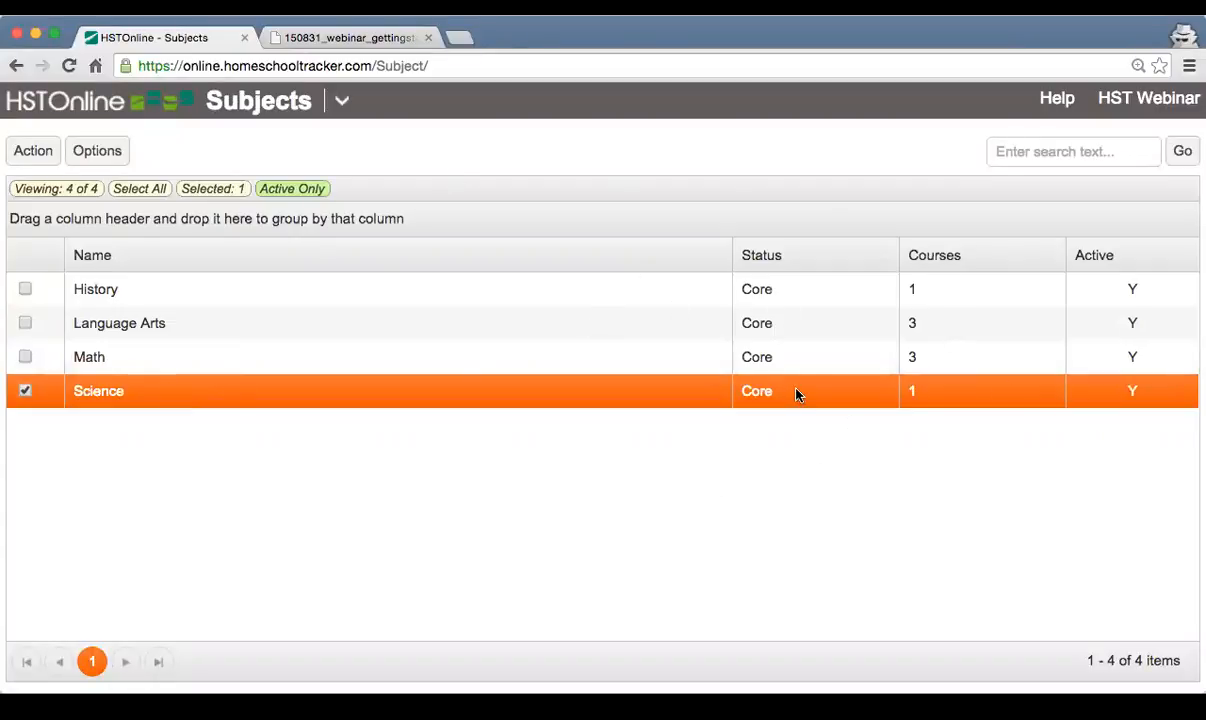
{"action": "double_click", "coordinate": [272, 298]}
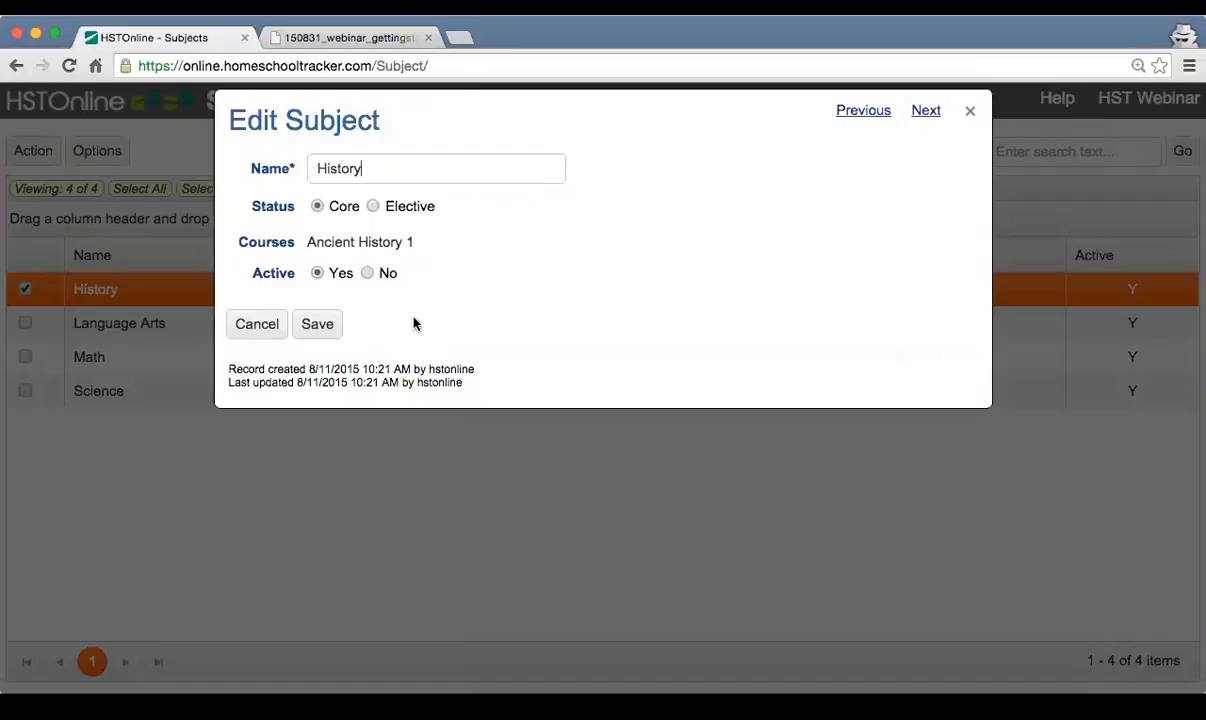
{"action": "left_click", "coordinate": [256, 323]}
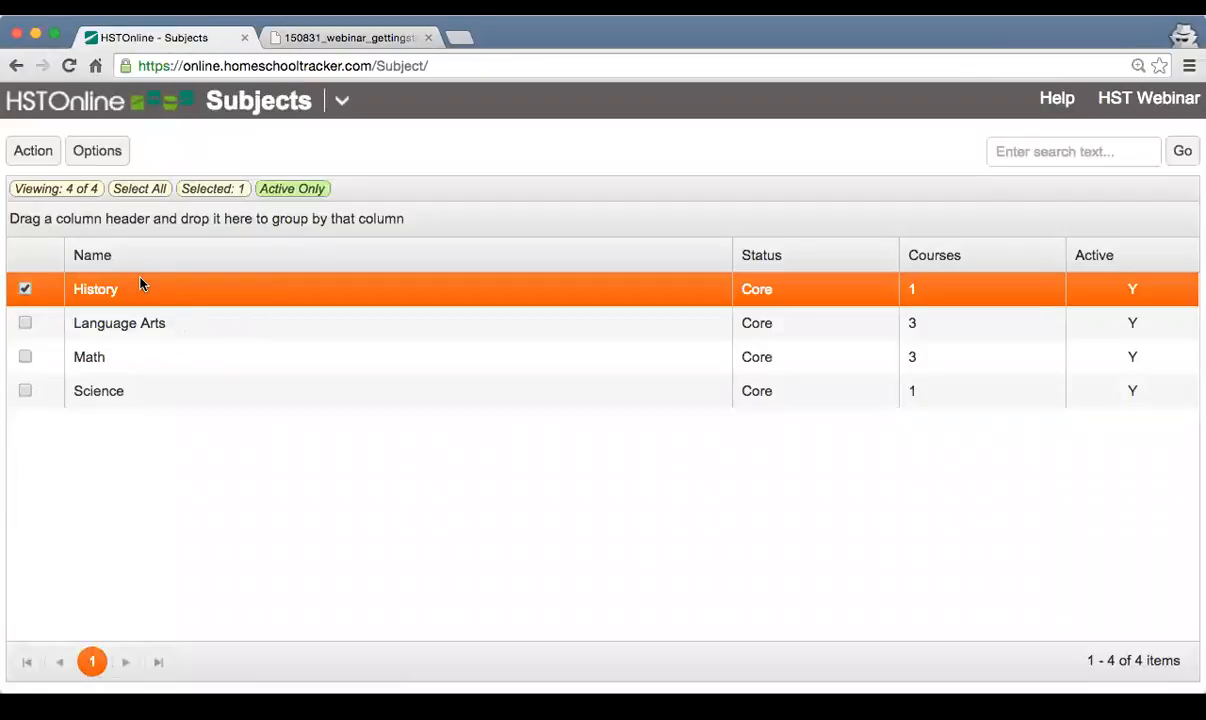
View the blank form for adding a subject and leave it without saving
{"action": "left_click", "coordinate": [24, 153]}
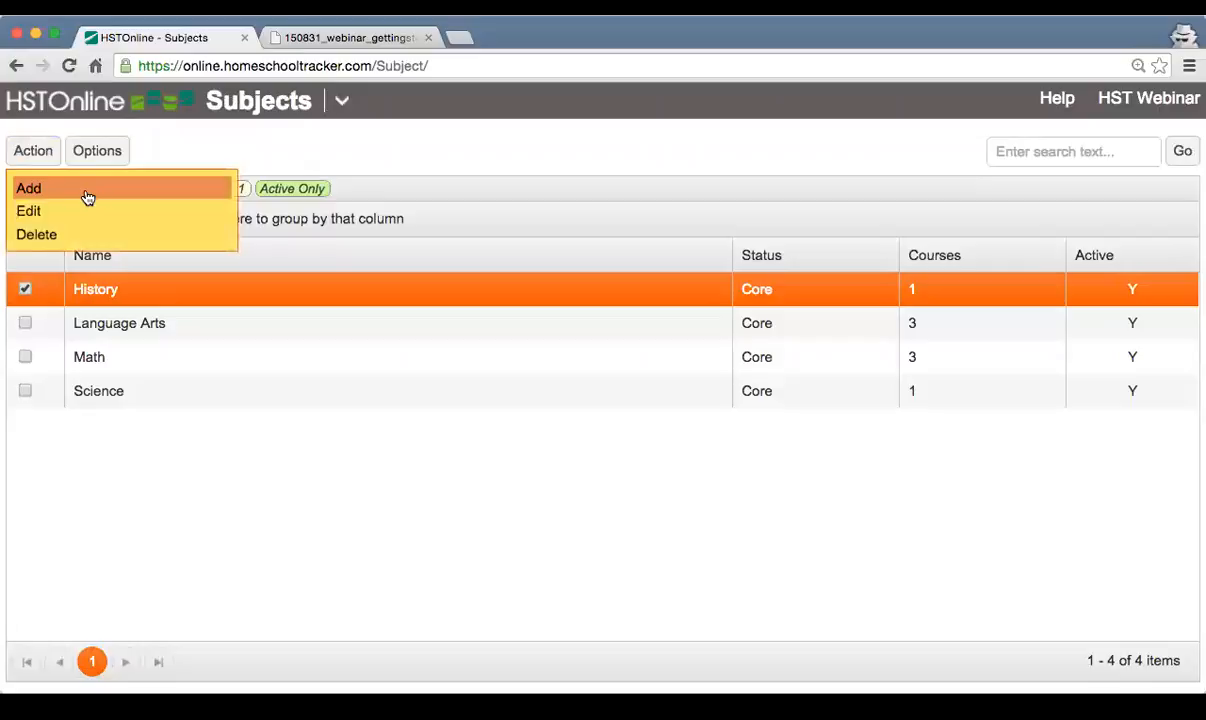
{"action": "left_click", "coordinate": [87, 198]}
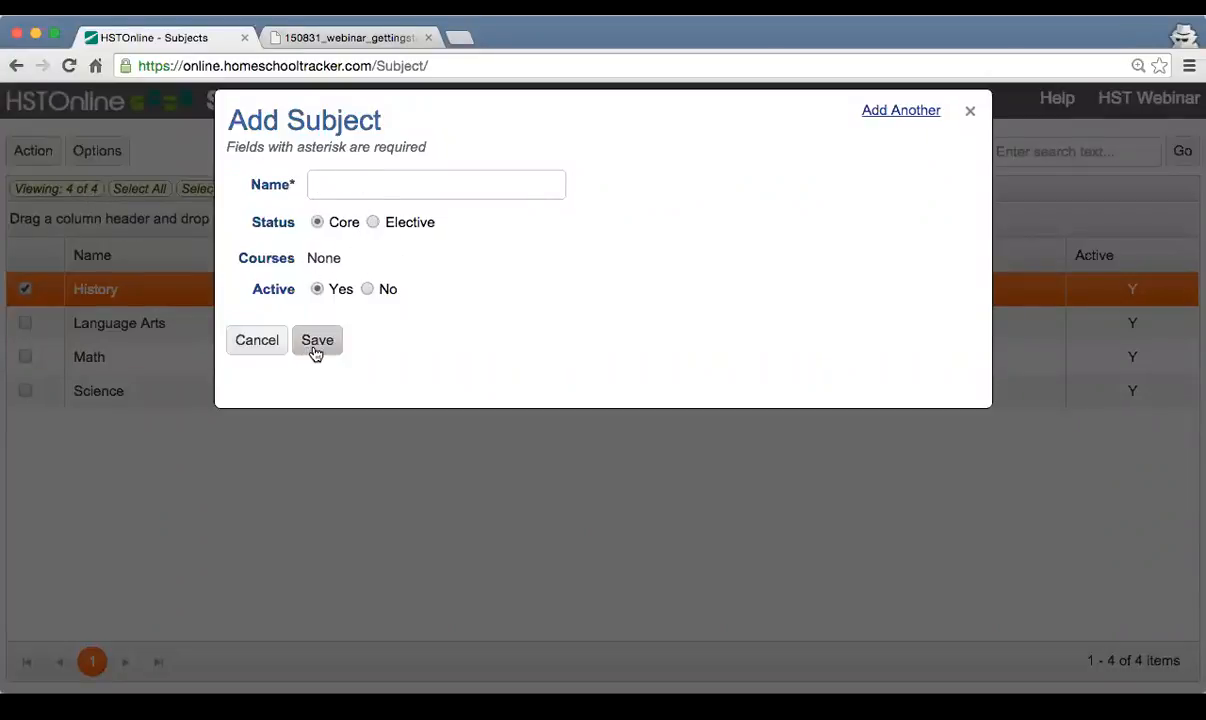
{"action": "left_click", "coordinate": [258, 347]}
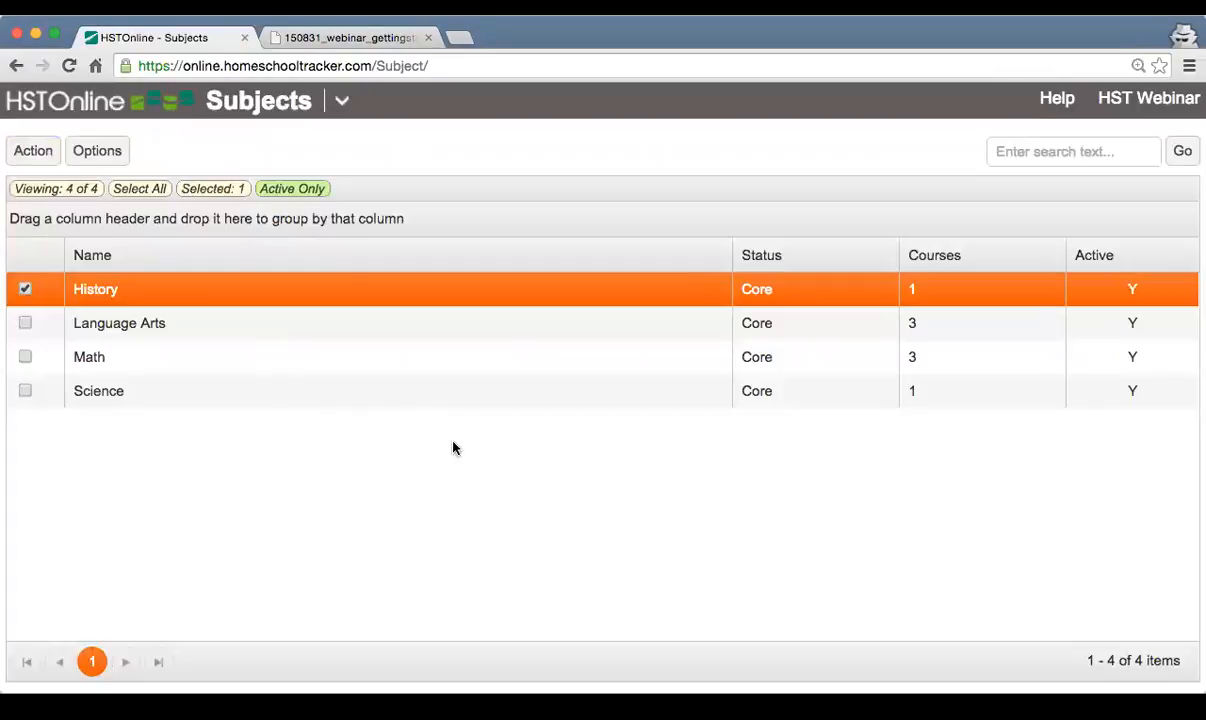
Go to the Courses list and view the Ancient History 1 course's details without changing them
{"action": "left_click", "coordinate": [341, 101]}
{"action": "left_click", "coordinate": [632, 236]}
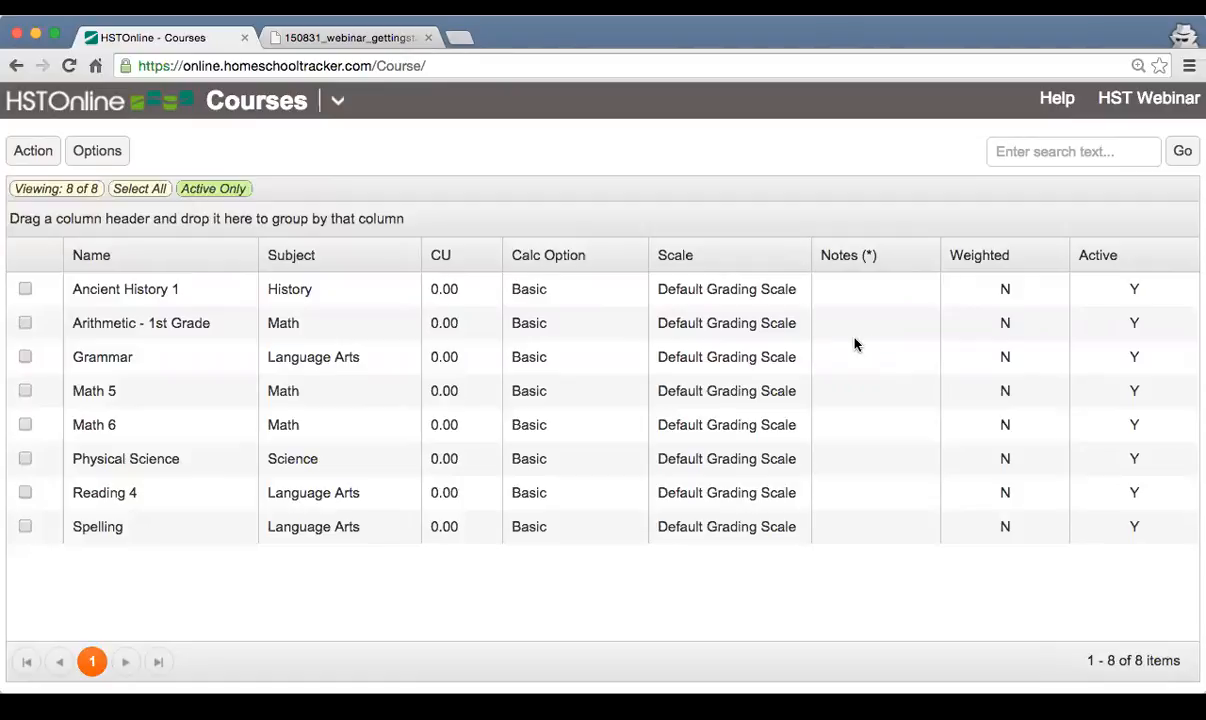
{"action": "left_click", "coordinate": [200, 290]}
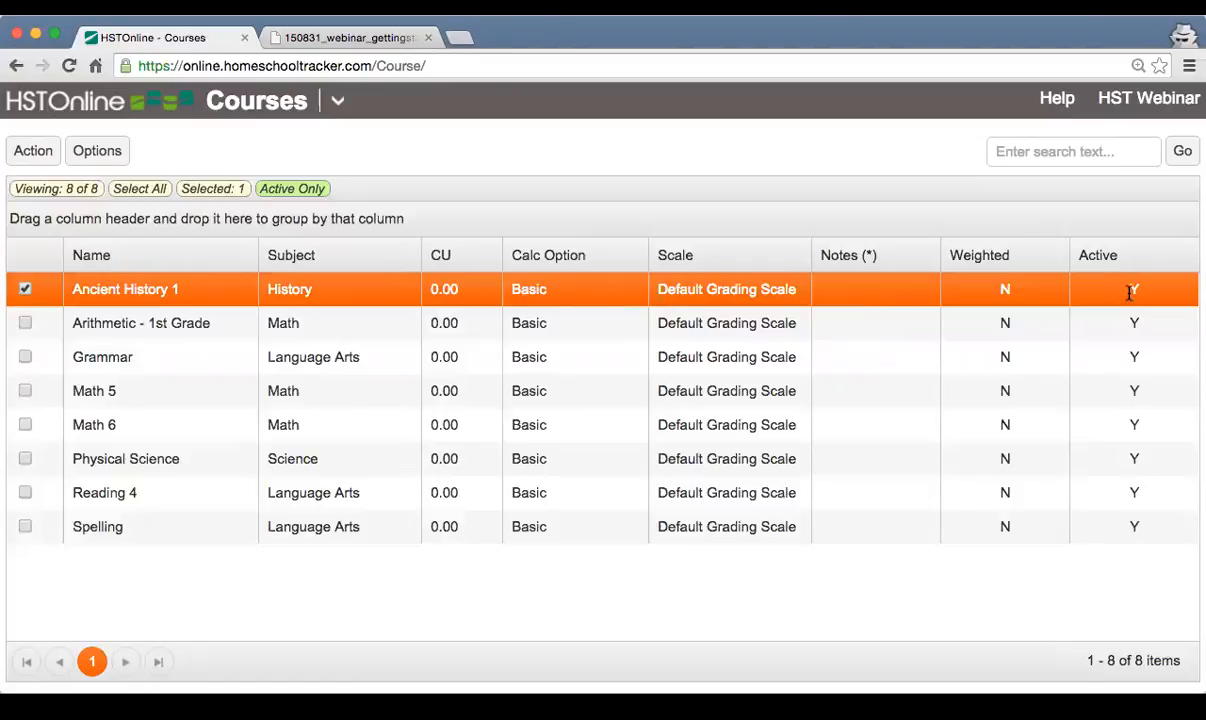
{"action": "double_click", "coordinate": [365, 297]}
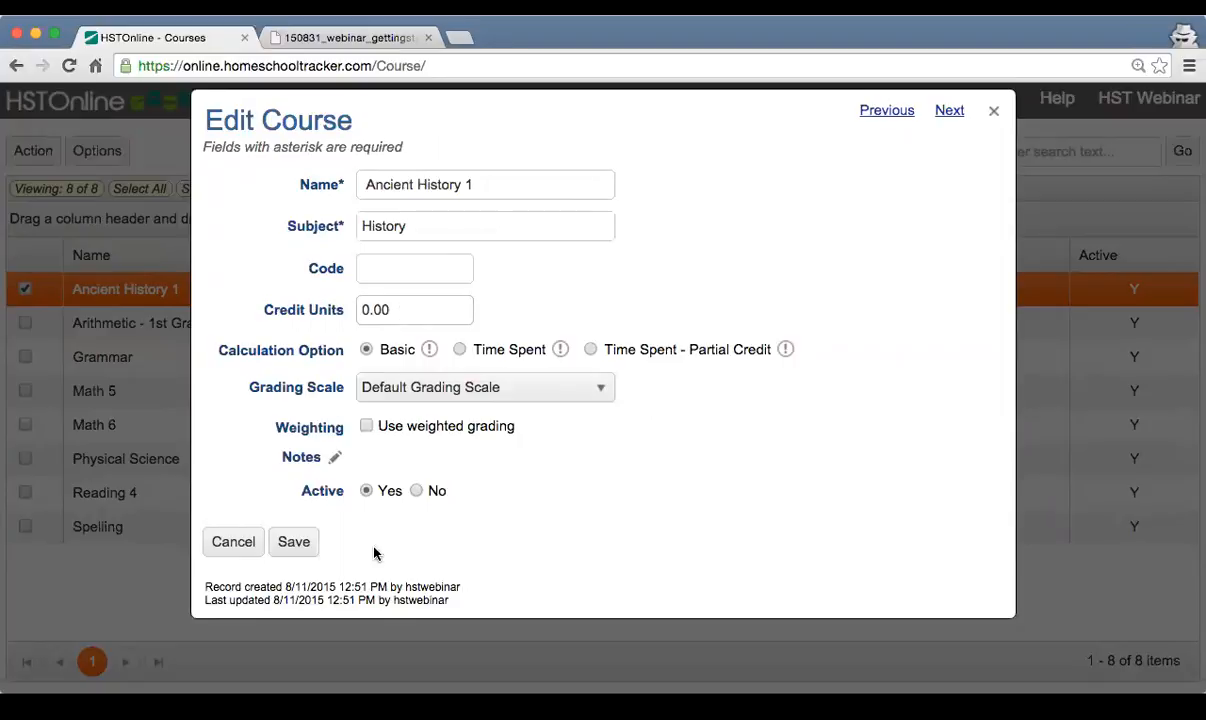
{"action": "left_click", "coordinate": [234, 543]}
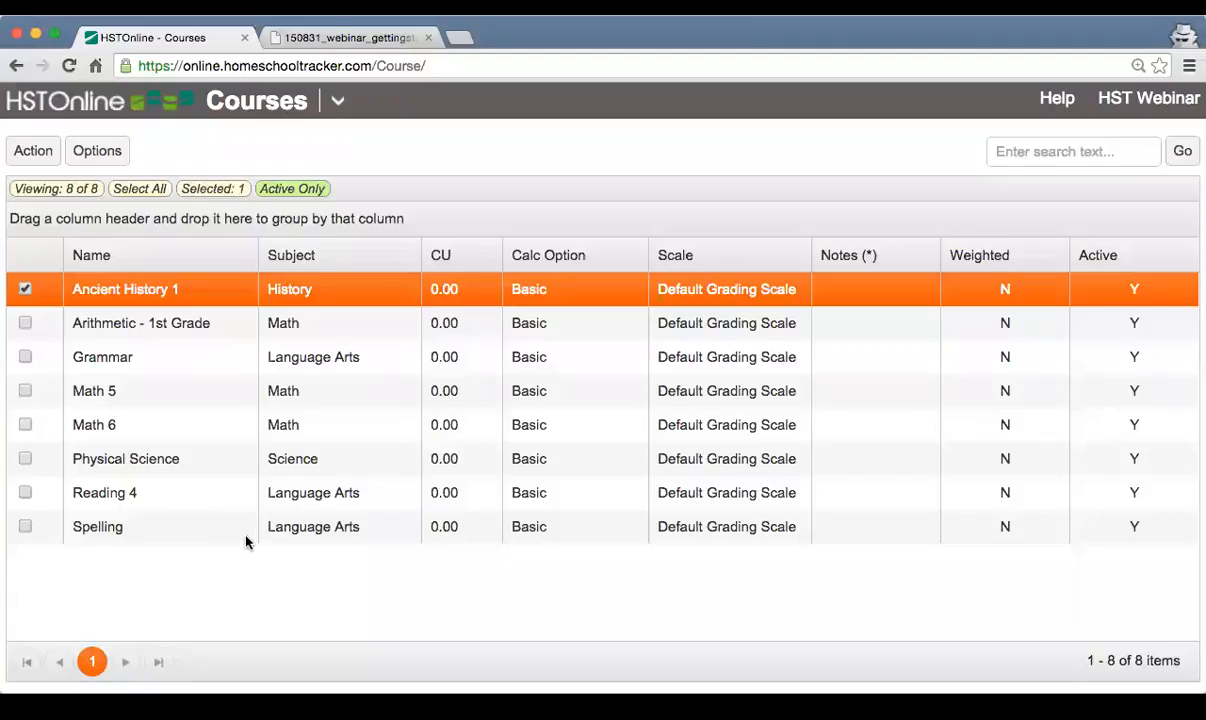
Start a new course named Reading 1 and assign it to the Language Arts subject
{"action": "left_click", "coordinate": [27, 158]}
{"action": "left_click", "coordinate": [75, 189]}
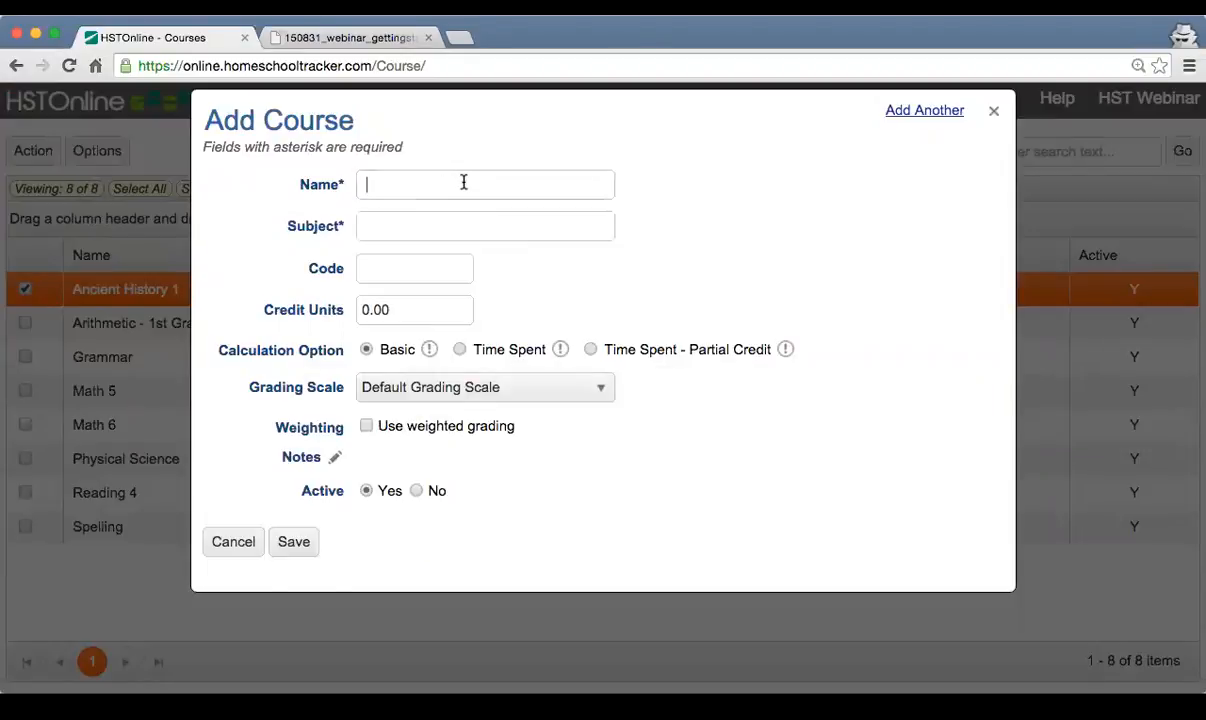
{"action": "type", "text": "Reading 1"}
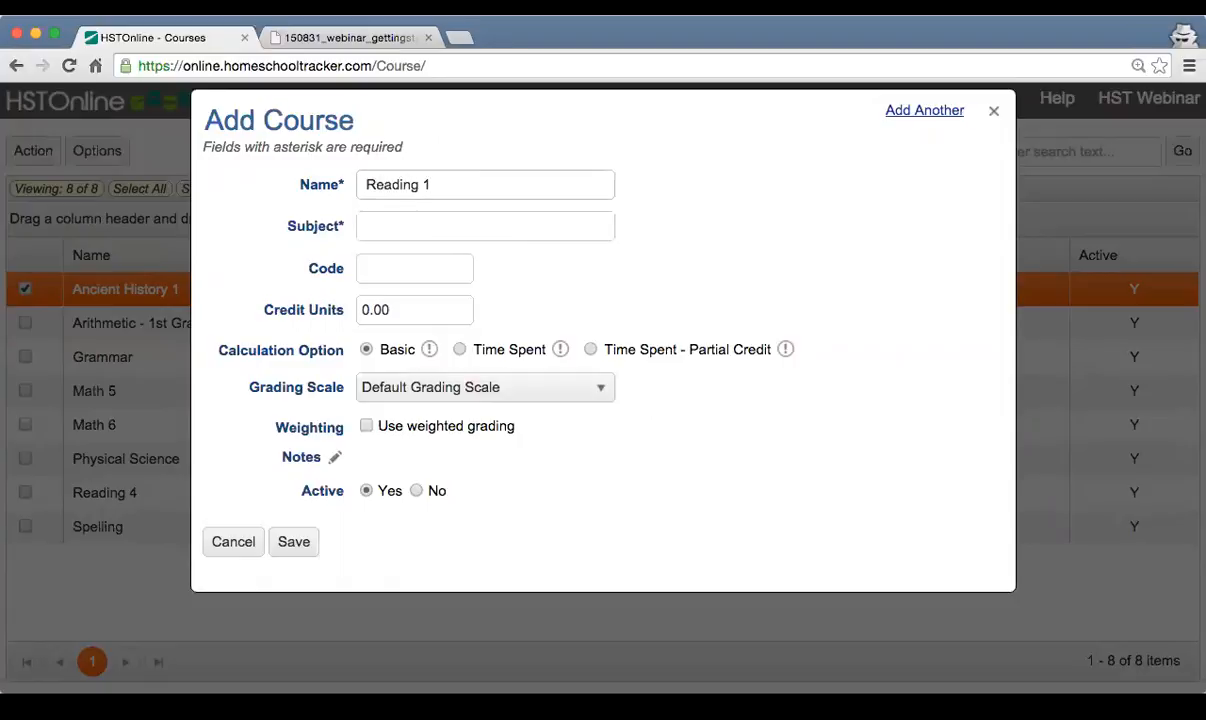
{"action": "key", "text": "Tab"}
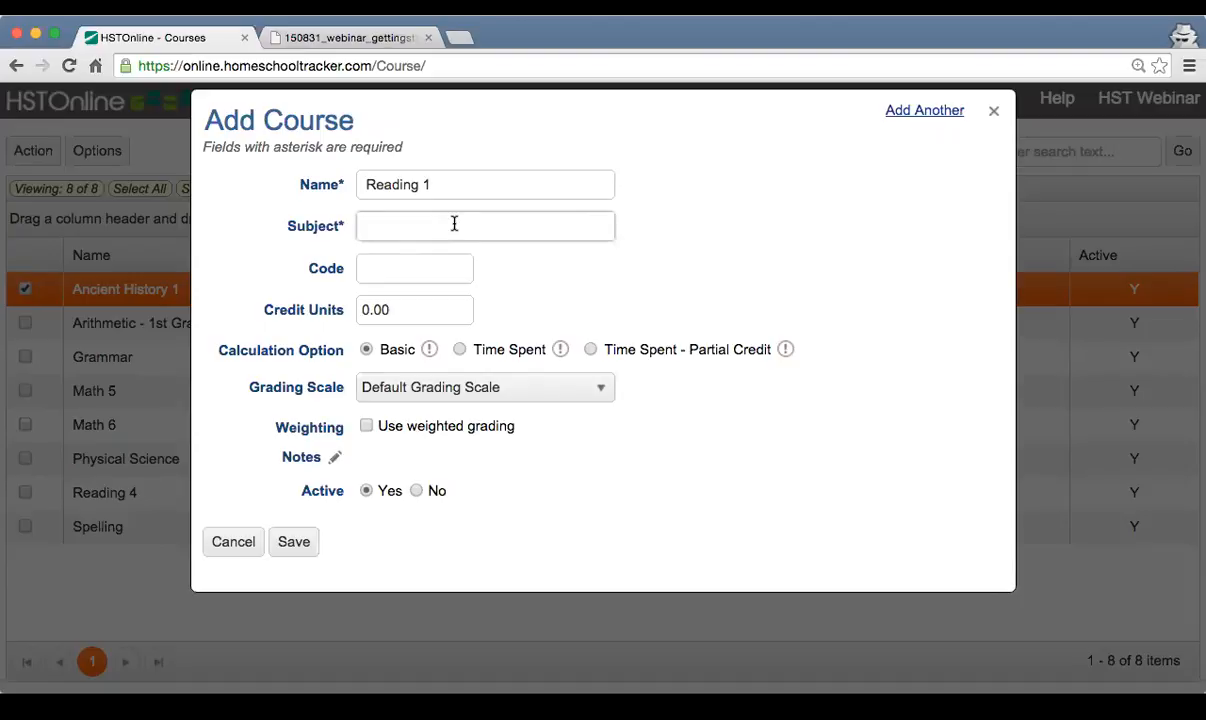
{"action": "type", "text": "langu"}
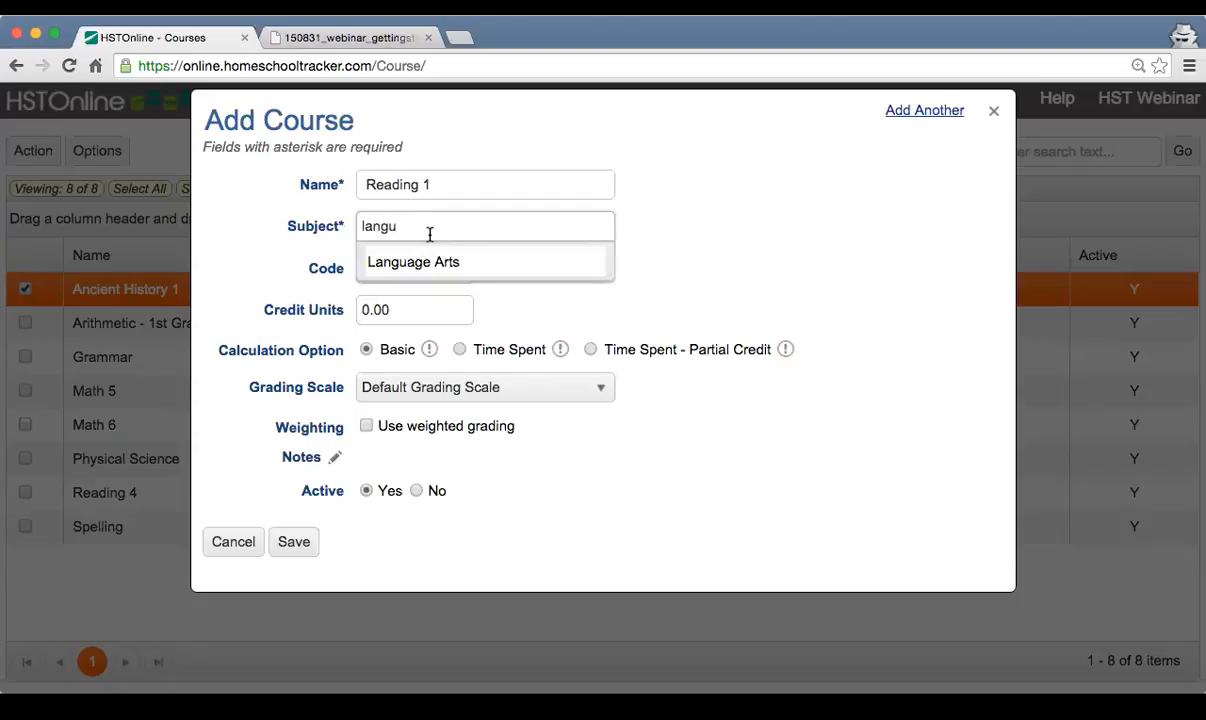
{"action": "left_click", "coordinate": [402, 261]}
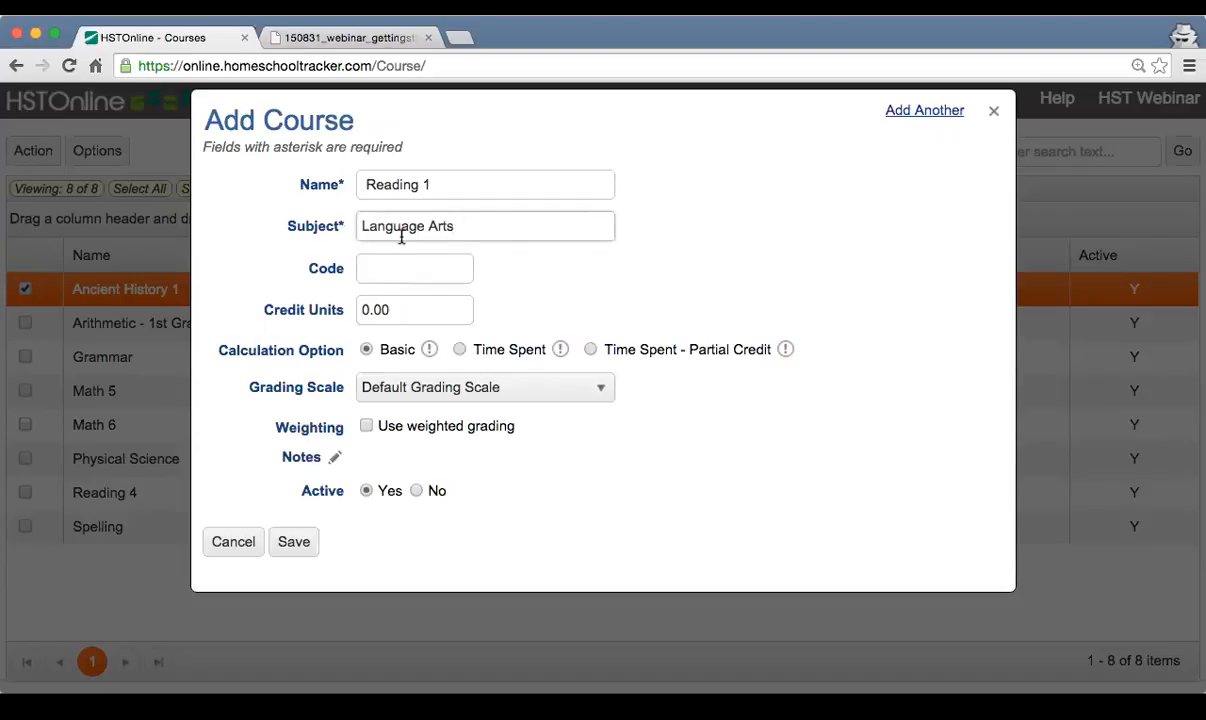
Clear the new course's subject, try looking up "ma", and choose Language Arts again from the full subject list
{"action": "left_click_drag", "start_coordinate": [286, 226], "coordinate": [341, 226]}
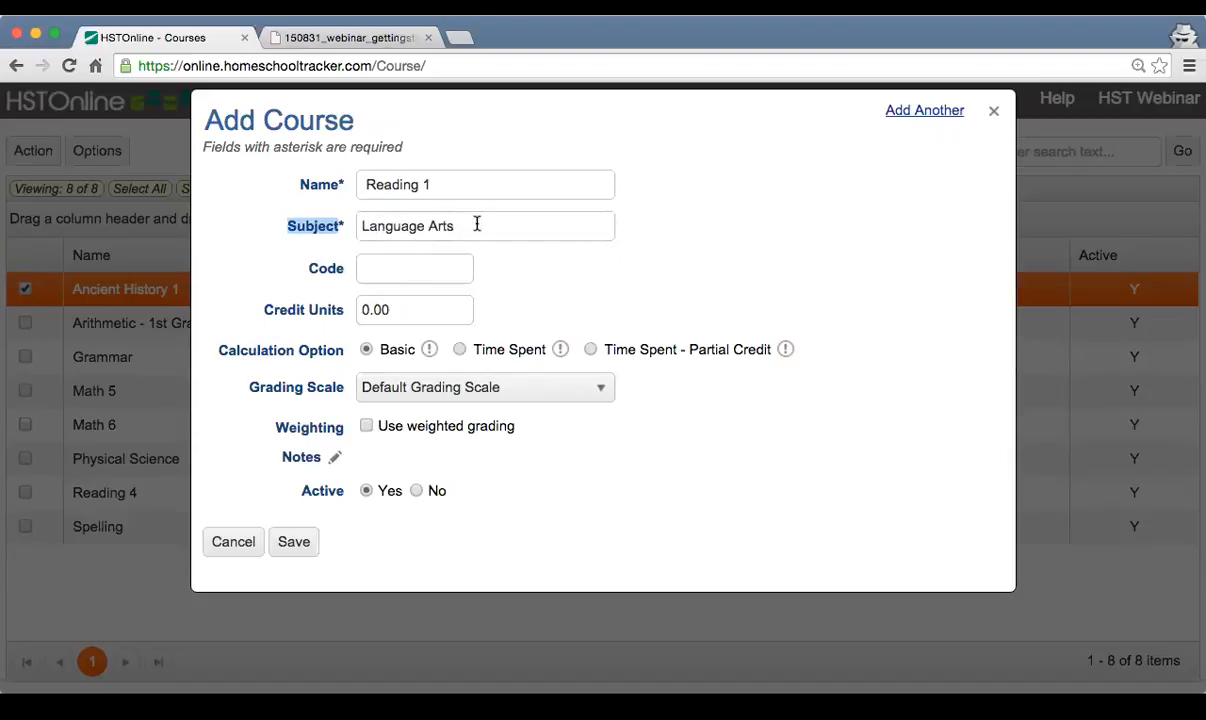
{"action": "left_click", "coordinate": [306, 210]}
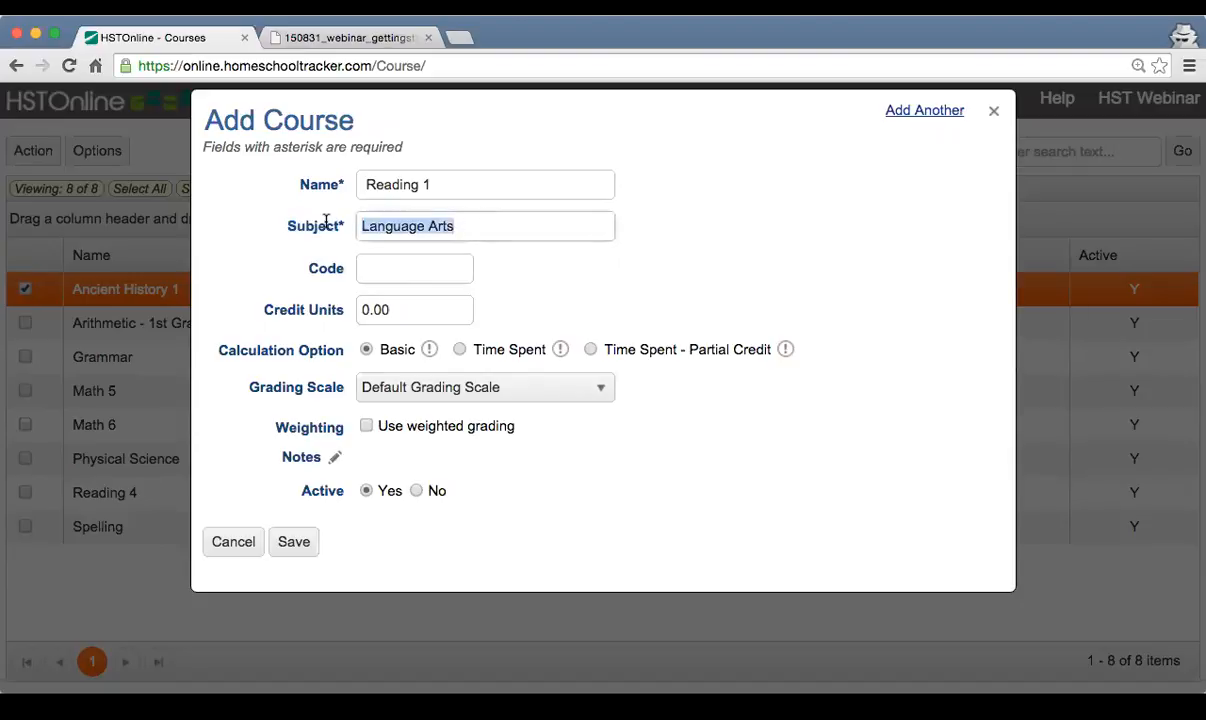
{"action": "key", "text": "BackSpace"}
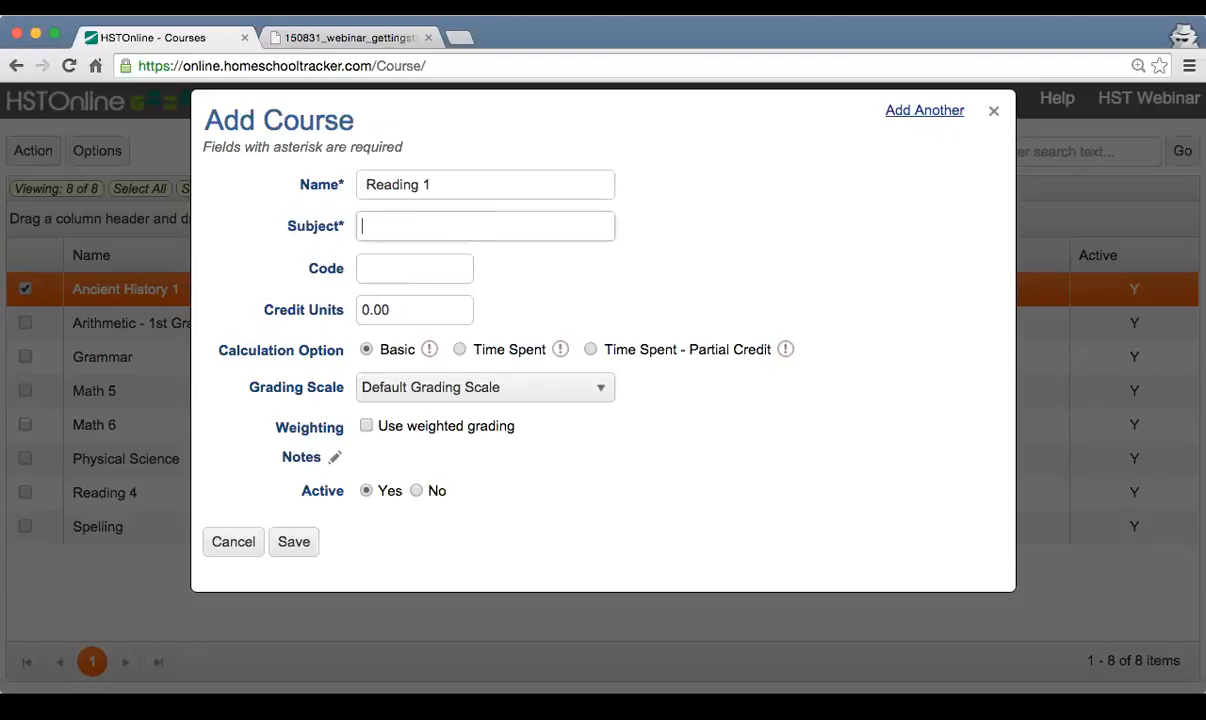
{"action": "type", "text": "ma"}
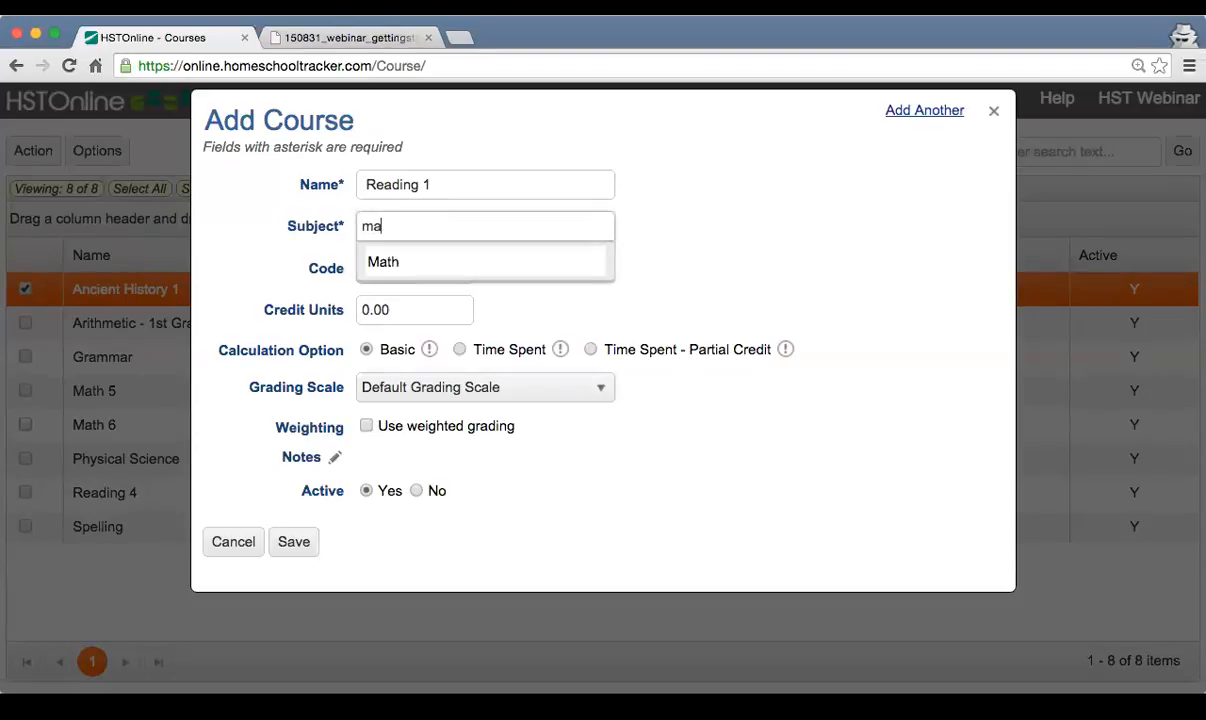
{"action": "key", "text": "BackSpace"}
{"action": "key", "text": "BackSpace"}
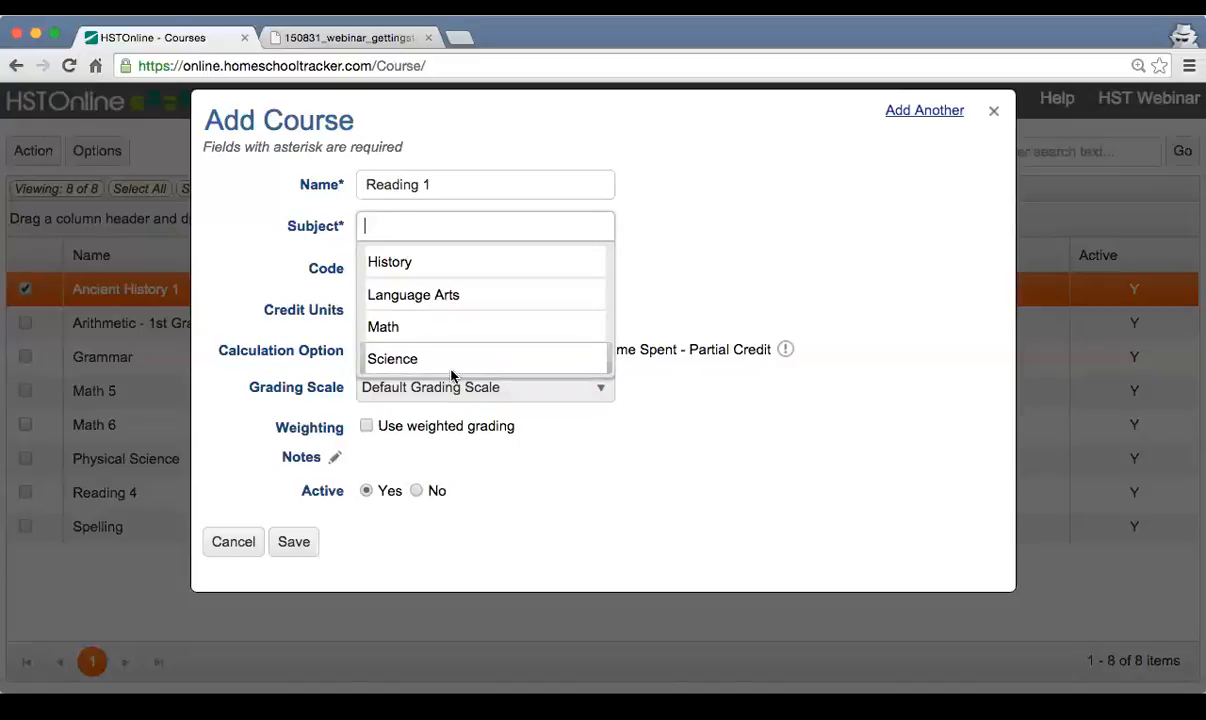
{"action": "left_click", "coordinate": [412, 296]}
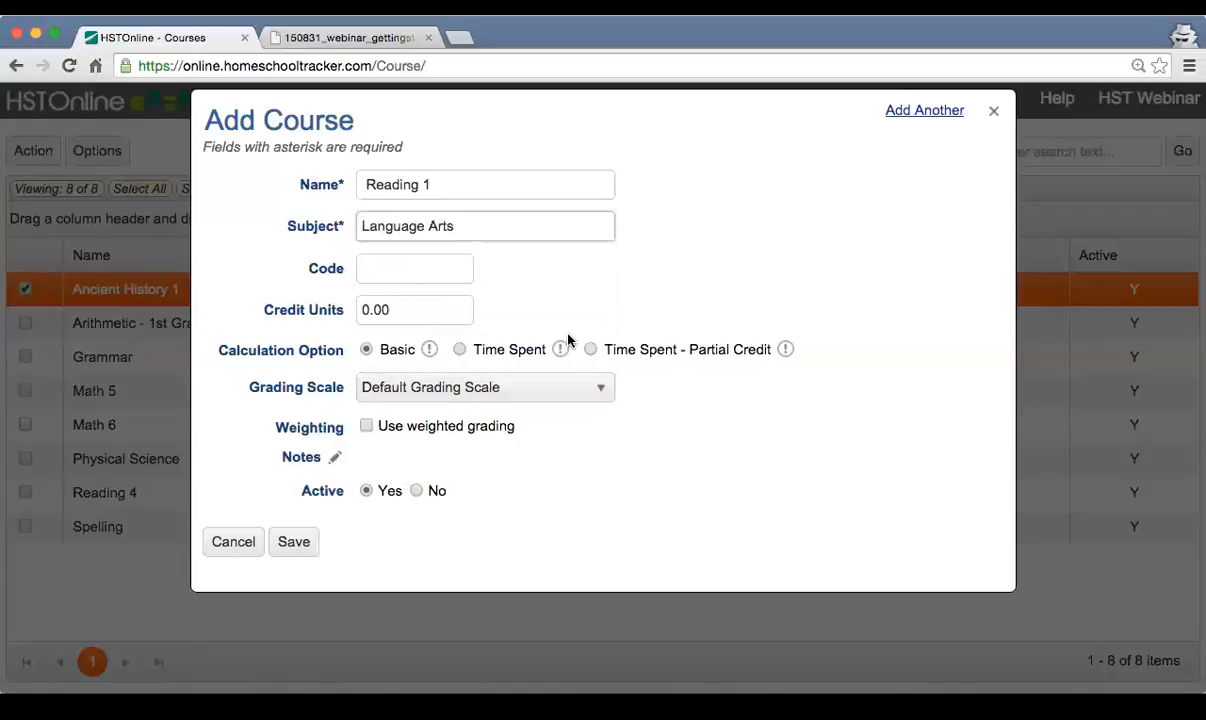
Save the Reading 1 course with its other settings at default, and select it in the refreshed course list
{"action": "left_click", "coordinate": [401, 267]}
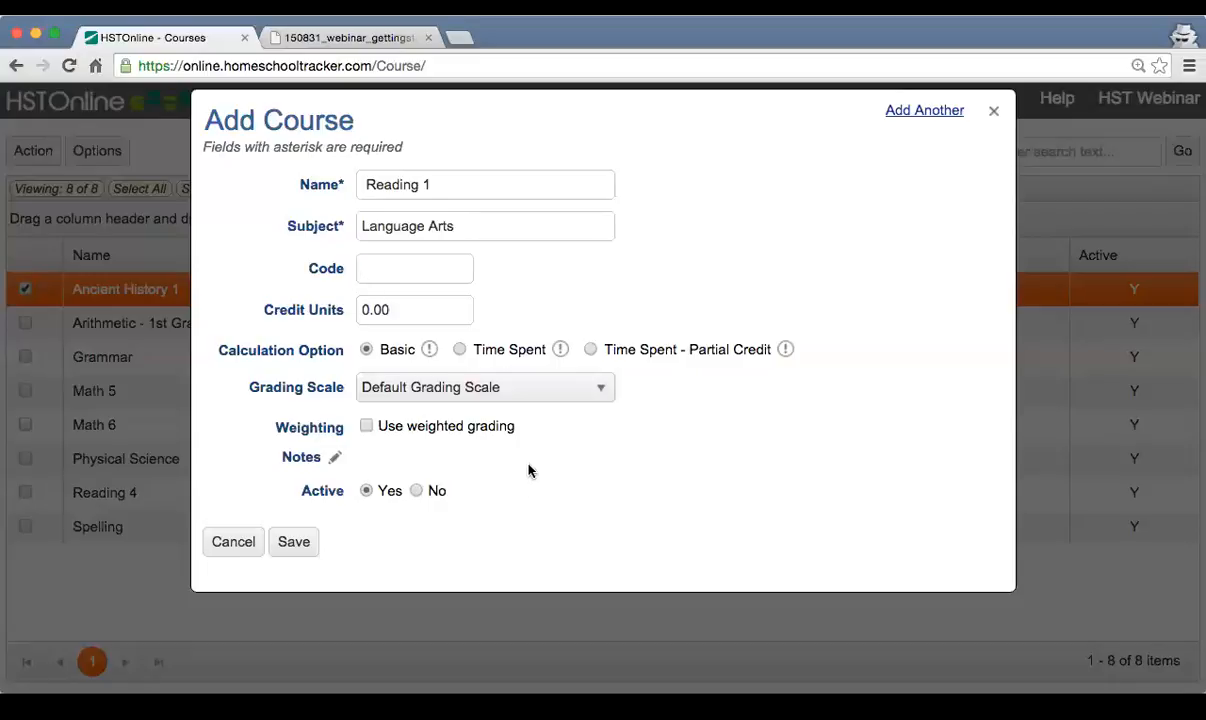
{"action": "left_click", "coordinate": [294, 543]}
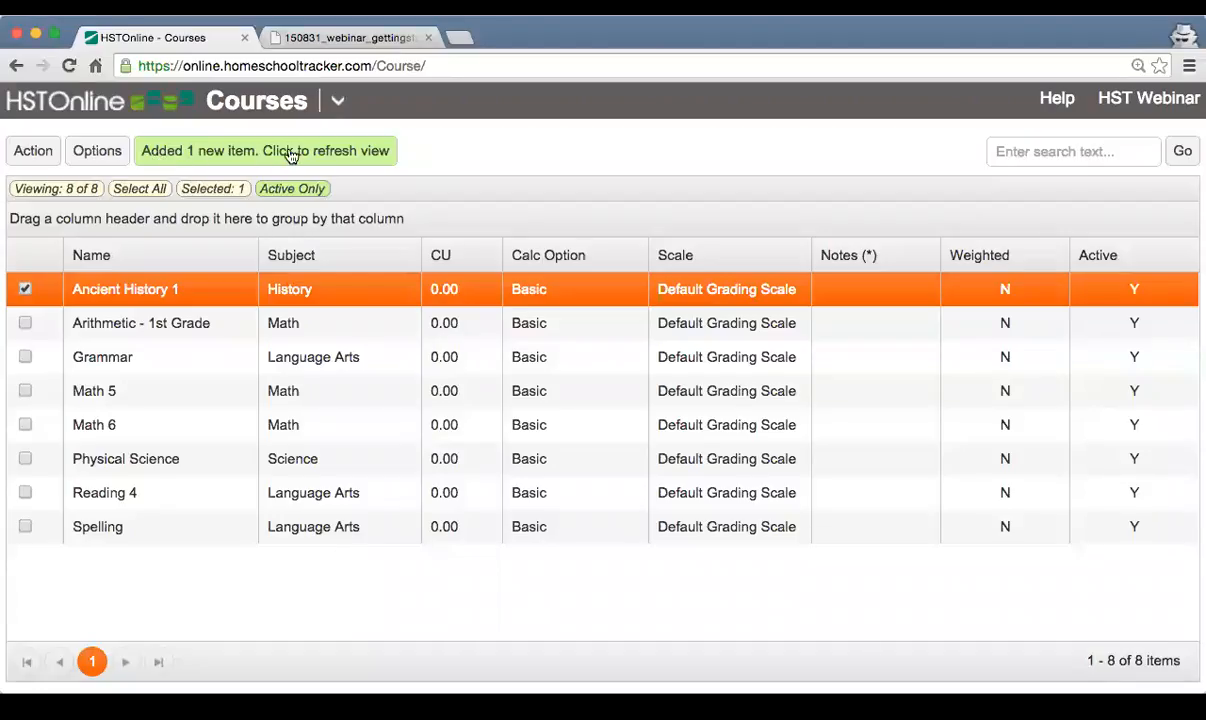
{"action": "left_click", "coordinate": [372, 156]}
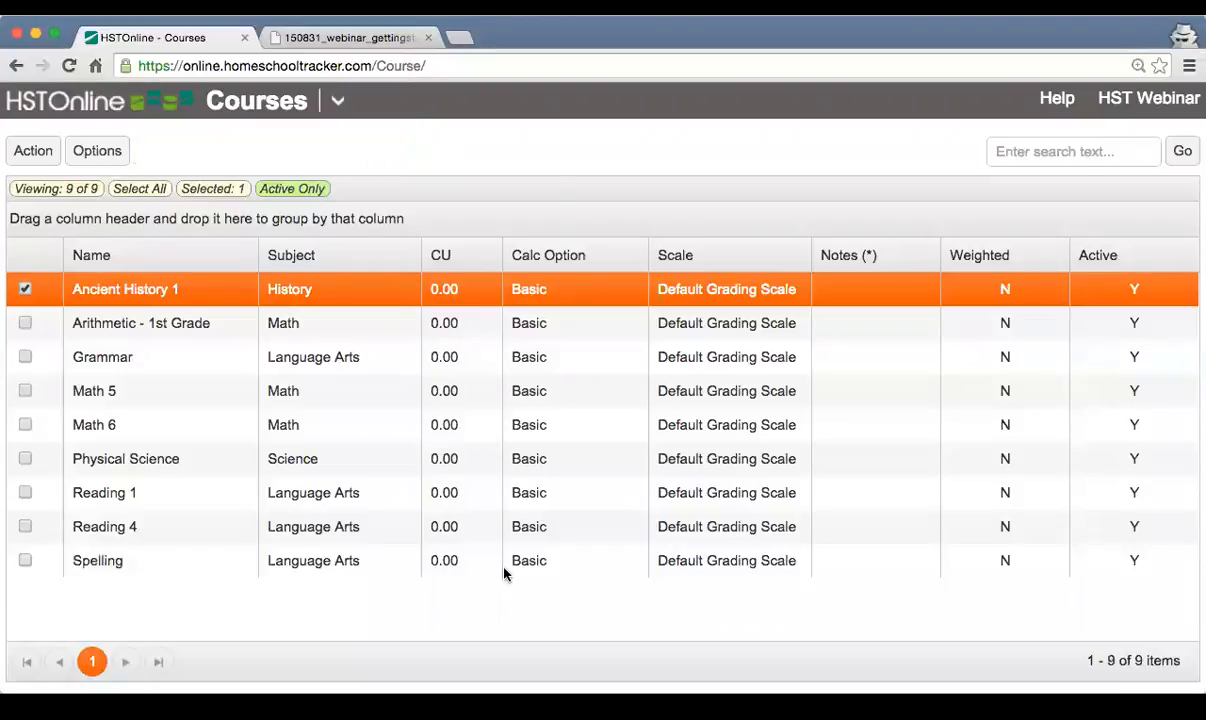
{"action": "left_click", "coordinate": [222, 500]}
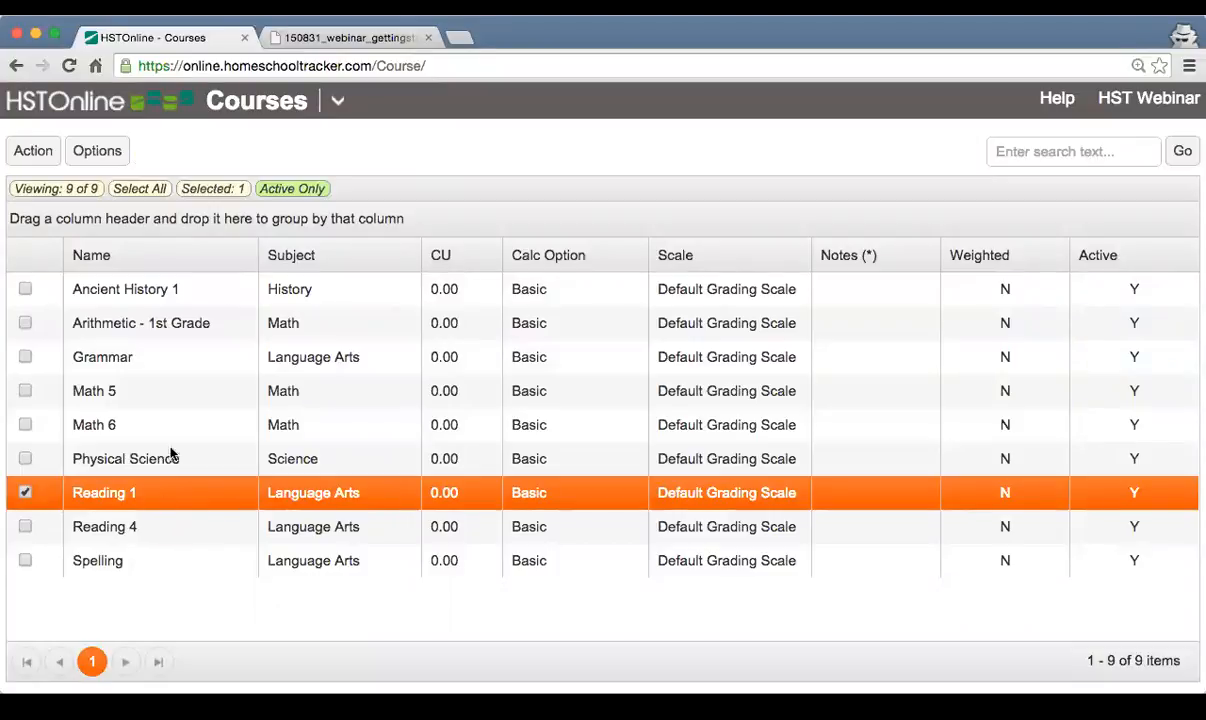
Switch to the 150831_webinar_gettingstarted.pdf slides and read through the Assignments pages up to the demo outline
{"action": "left_click", "coordinate": [341, 40]}
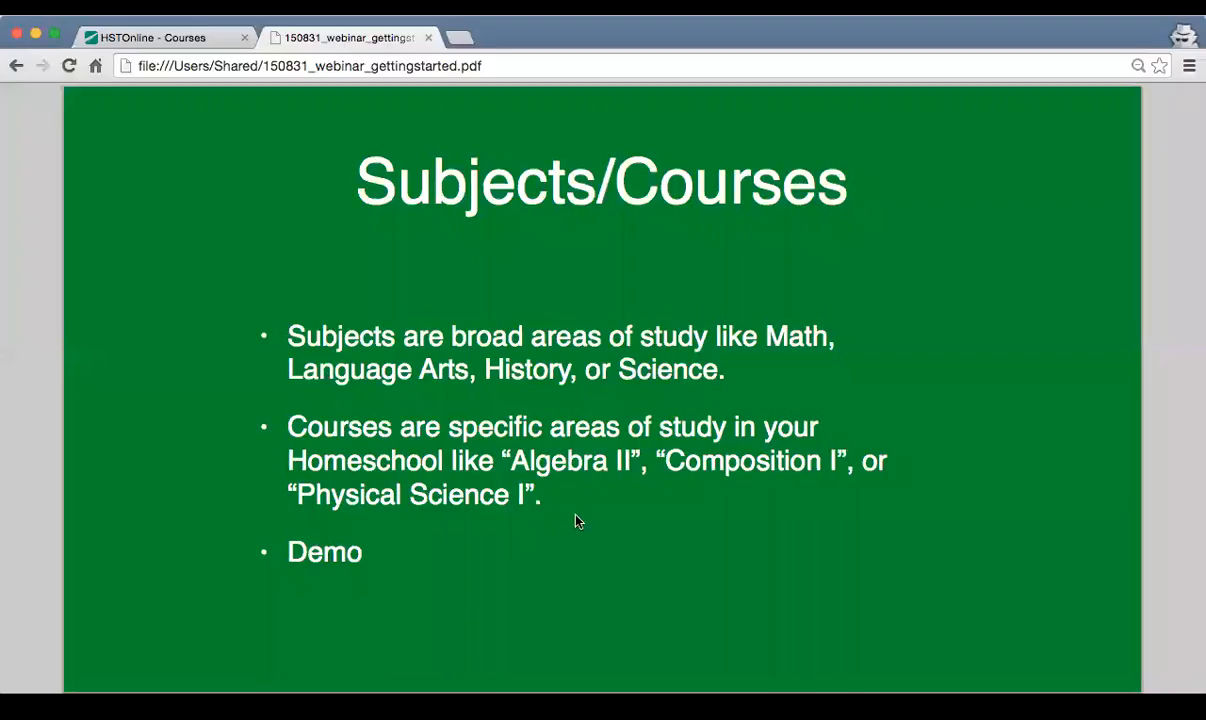
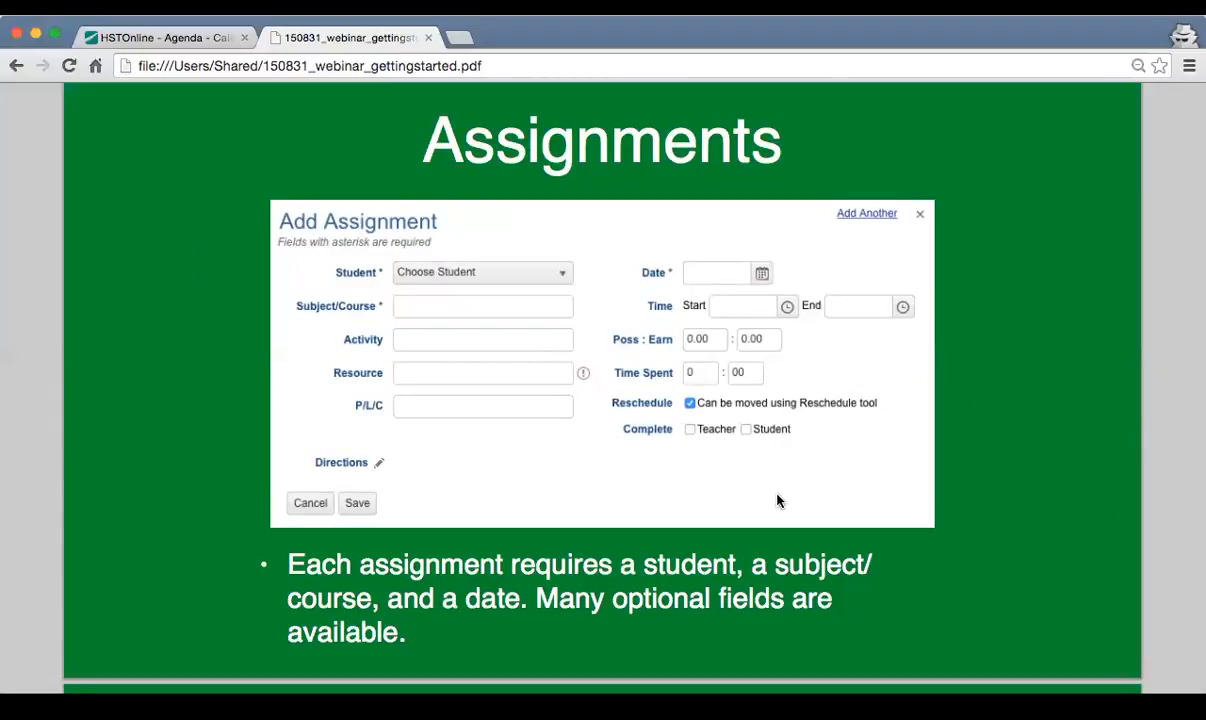
{"action": "scroll", "coordinate": [778, 498], "scroll_direction": "down", "scroll_amount": 5}
{"action": "scroll", "coordinate": [779, 500], "scroll_direction": "down", "scroll_amount": 2}
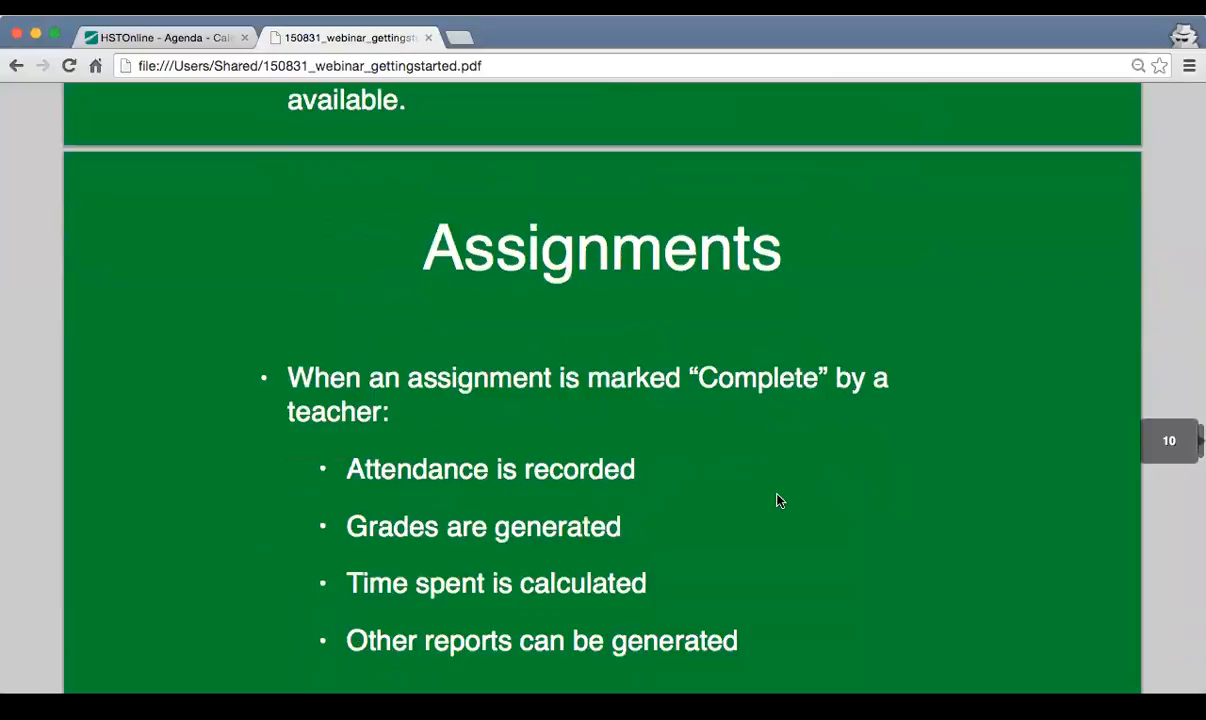
{"action": "scroll", "coordinate": [770, 502], "scroll_direction": "down", "scroll_amount": 1}
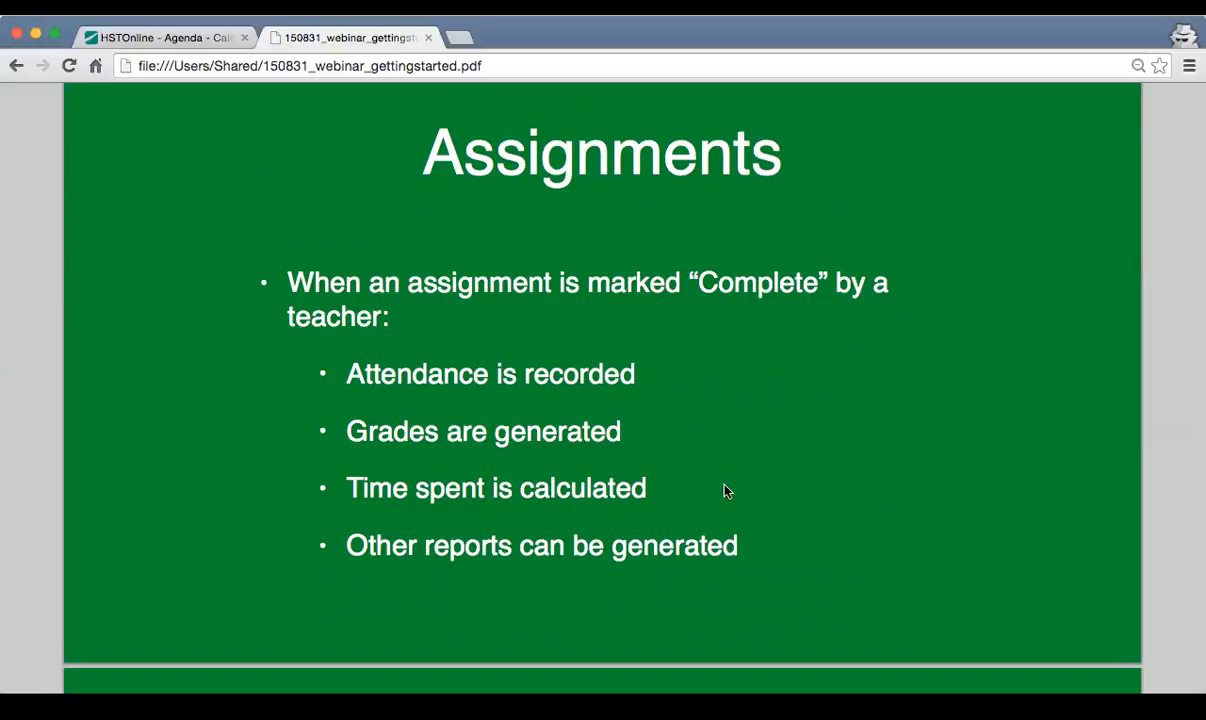
{"action": "scroll", "coordinate": [728, 492], "scroll_direction": "down", "scroll_amount": 5}
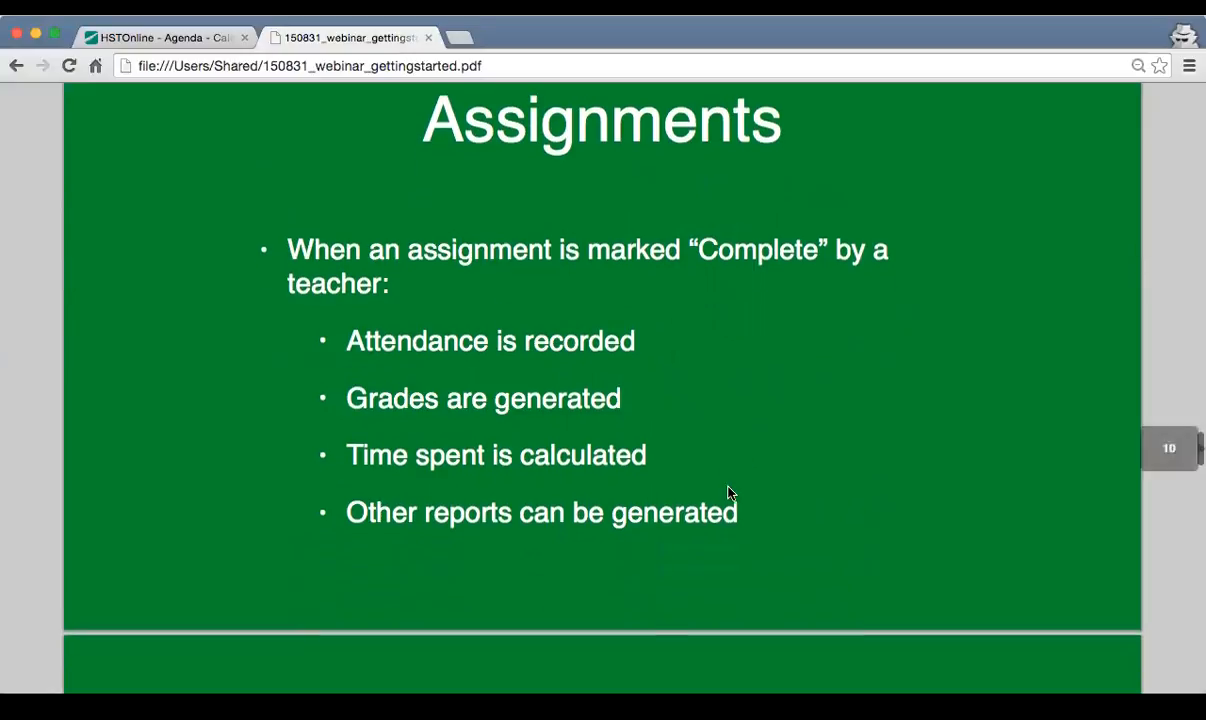
{"action": "scroll", "coordinate": [728, 492], "scroll_direction": "down", "scroll_amount": 2}
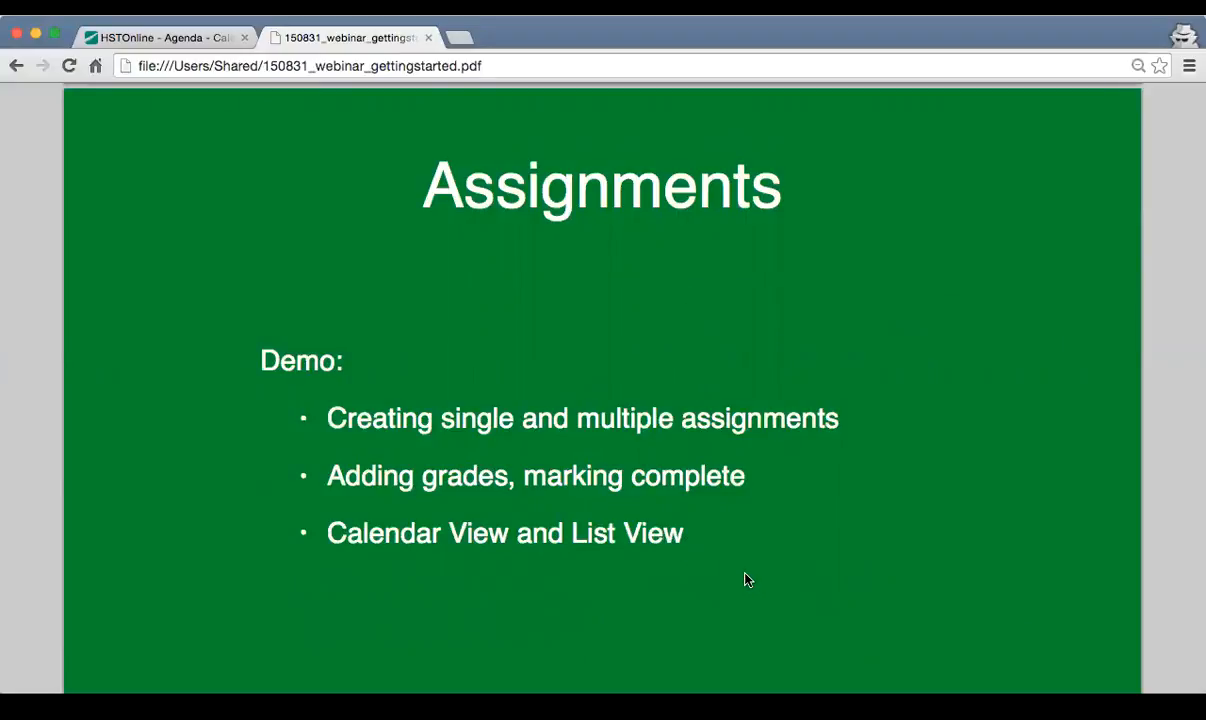
Switch back to HSTOnline, discard the open Add Assignment form, and open the Agenda - Calendar View page
{"action": "left_click", "coordinate": [170, 38]}
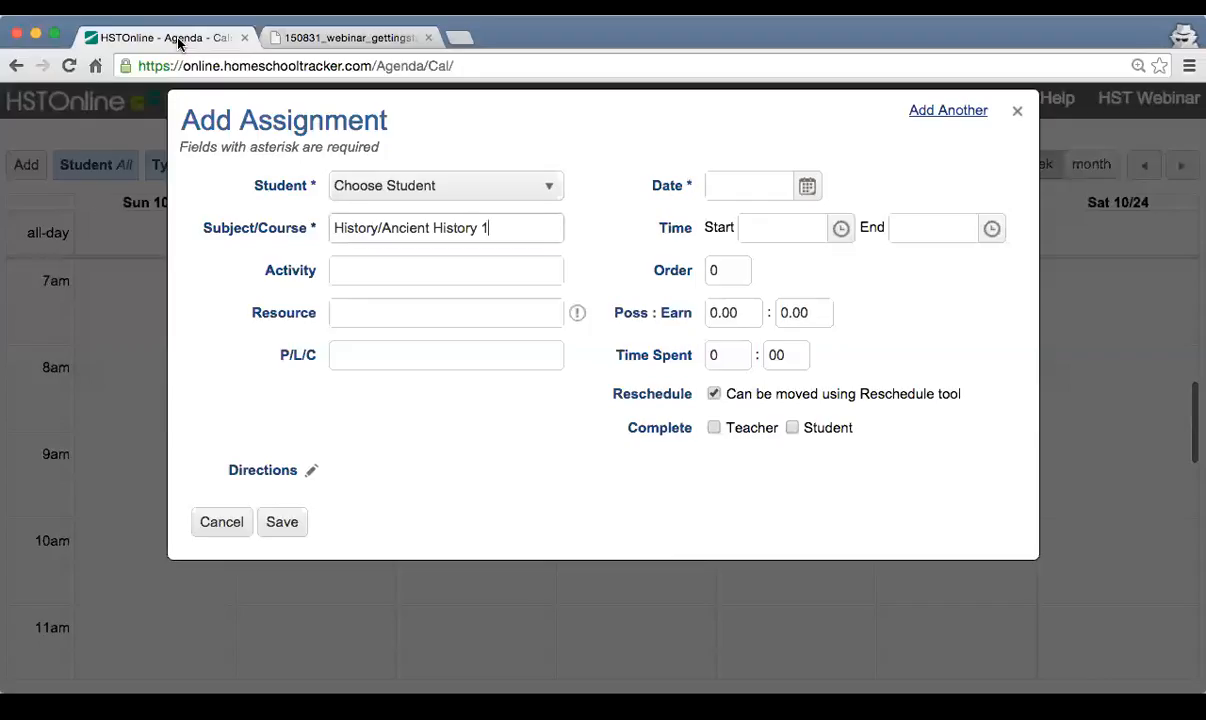
{"action": "left_click", "coordinate": [1018, 112]}
{"action": "left_click", "coordinate": [526, 100]}
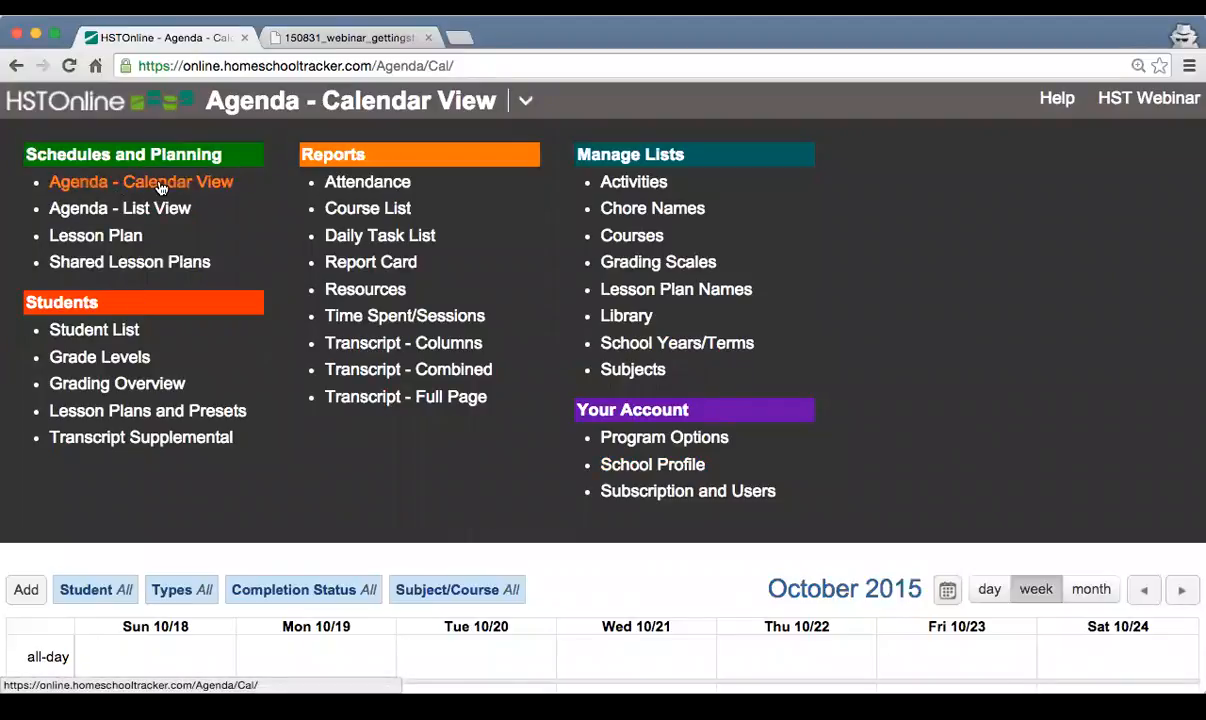
{"action": "left_click", "coordinate": [196, 184]}
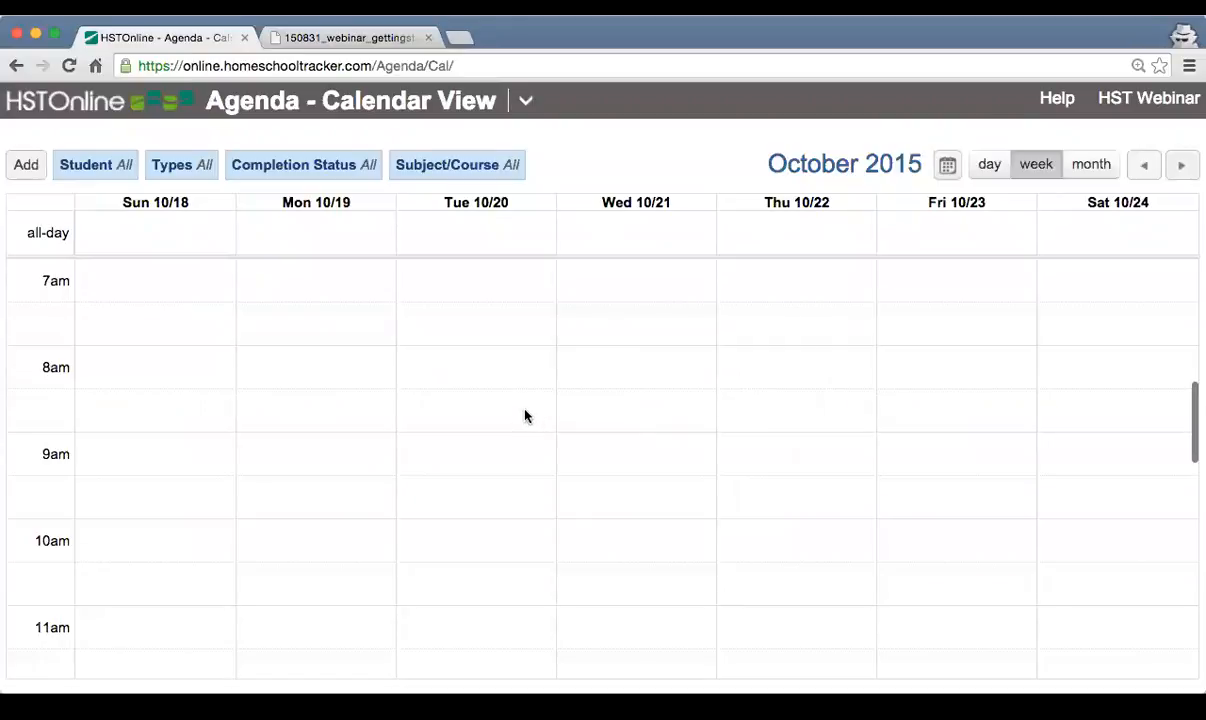
Move the weekly agenda calendar forward three weeks to November 8–14, 2015
{"action": "left_click", "coordinate": [1182, 168]}
{"action": "left_click", "coordinate": [1182, 168]}
{"action": "left_click", "coordinate": [1182, 168]}
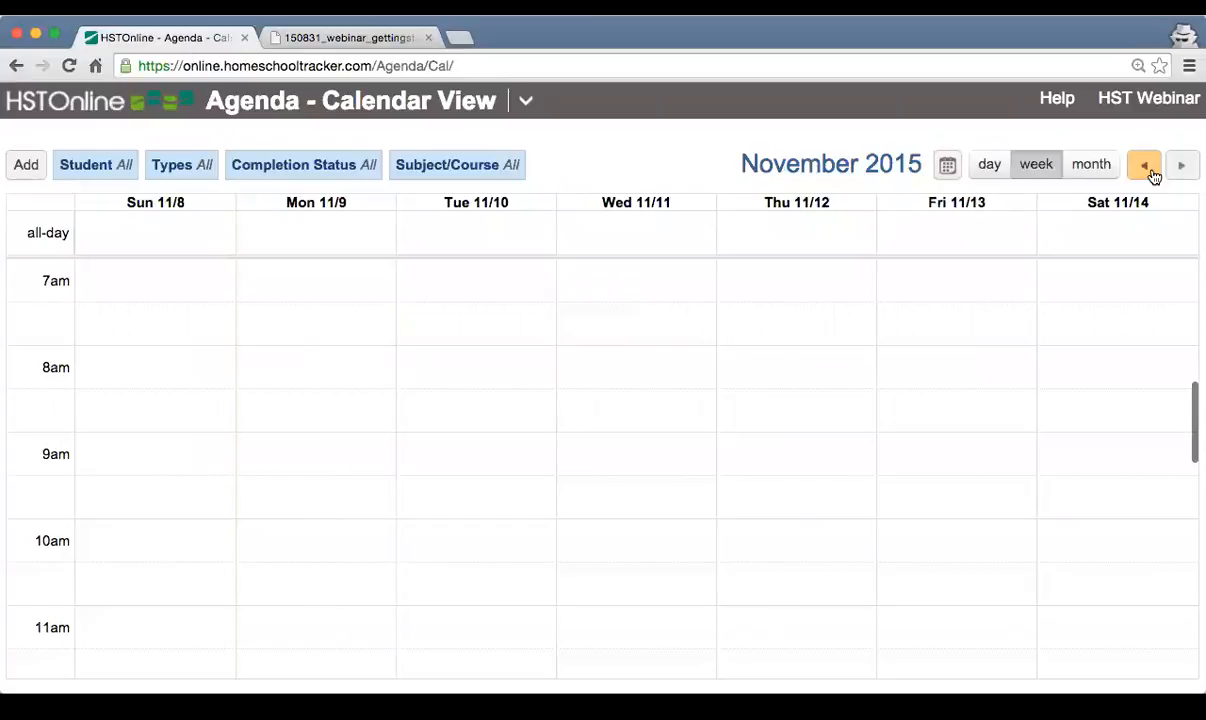
In the November 1–7, 2015 week, start a single assignment for the first listed student in the History/Ancient History 1 course
{"action": "left_click", "coordinate": [1150, 172]}
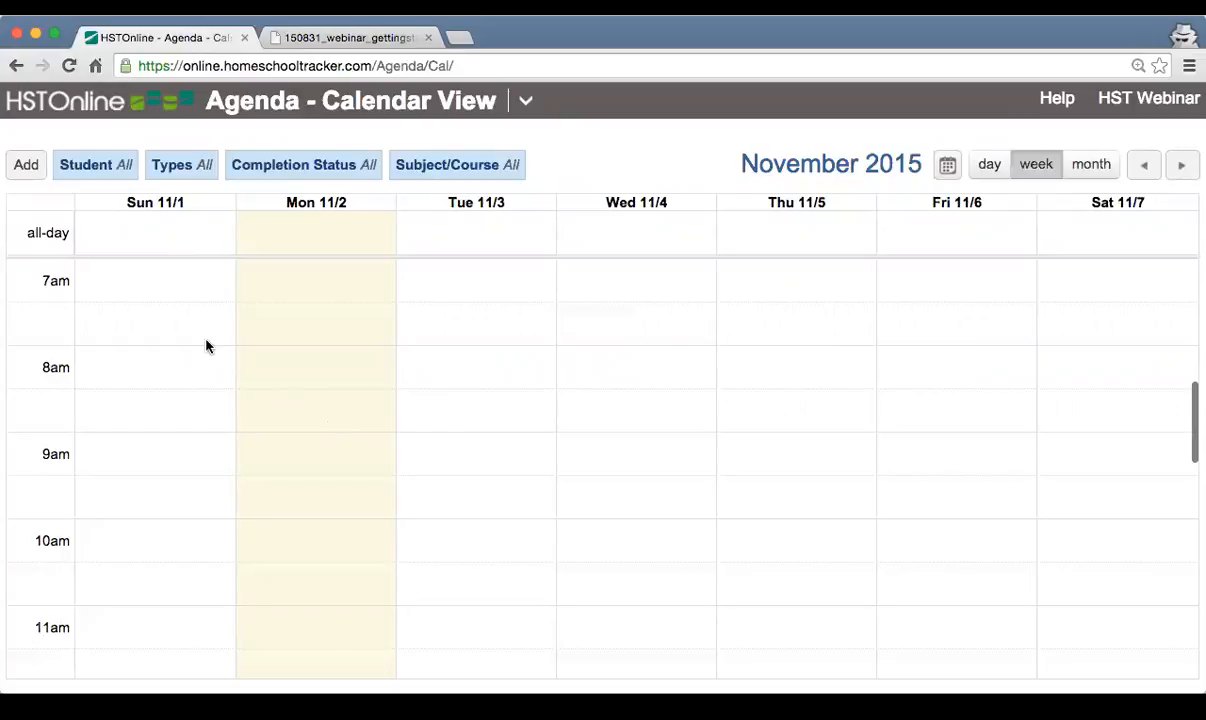
{"action": "left_click", "coordinate": [22, 168]}
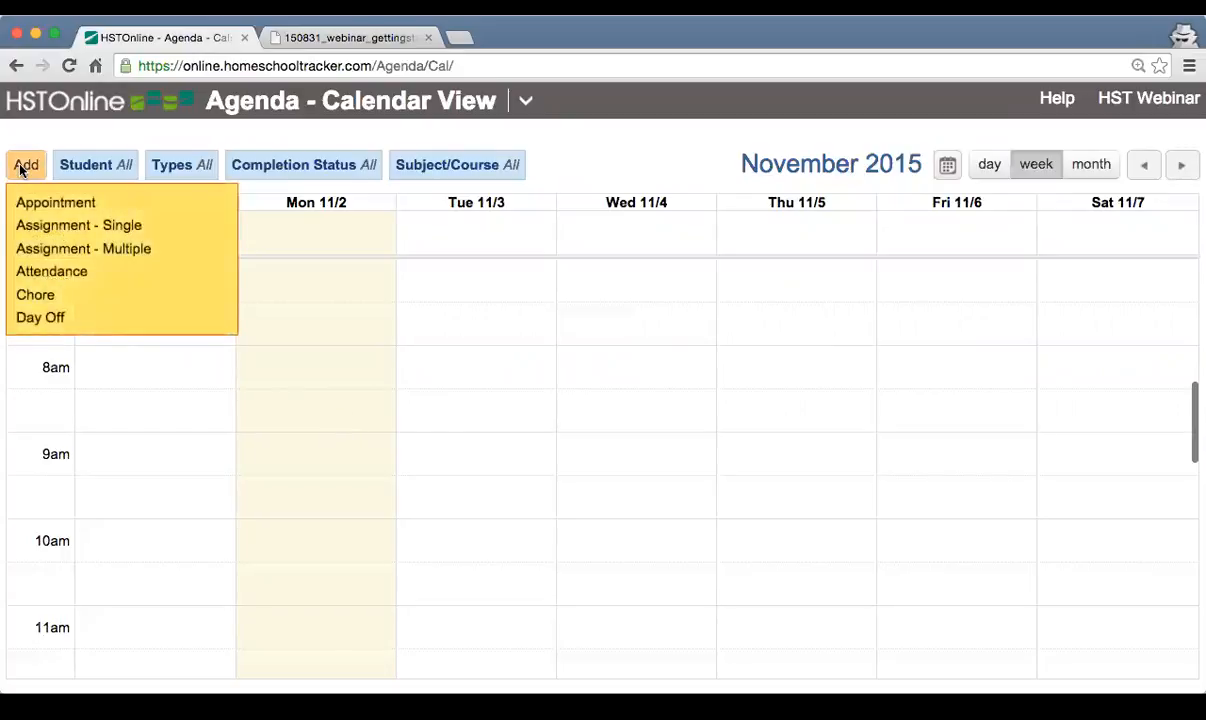
{"action": "left_click", "coordinate": [70, 227]}
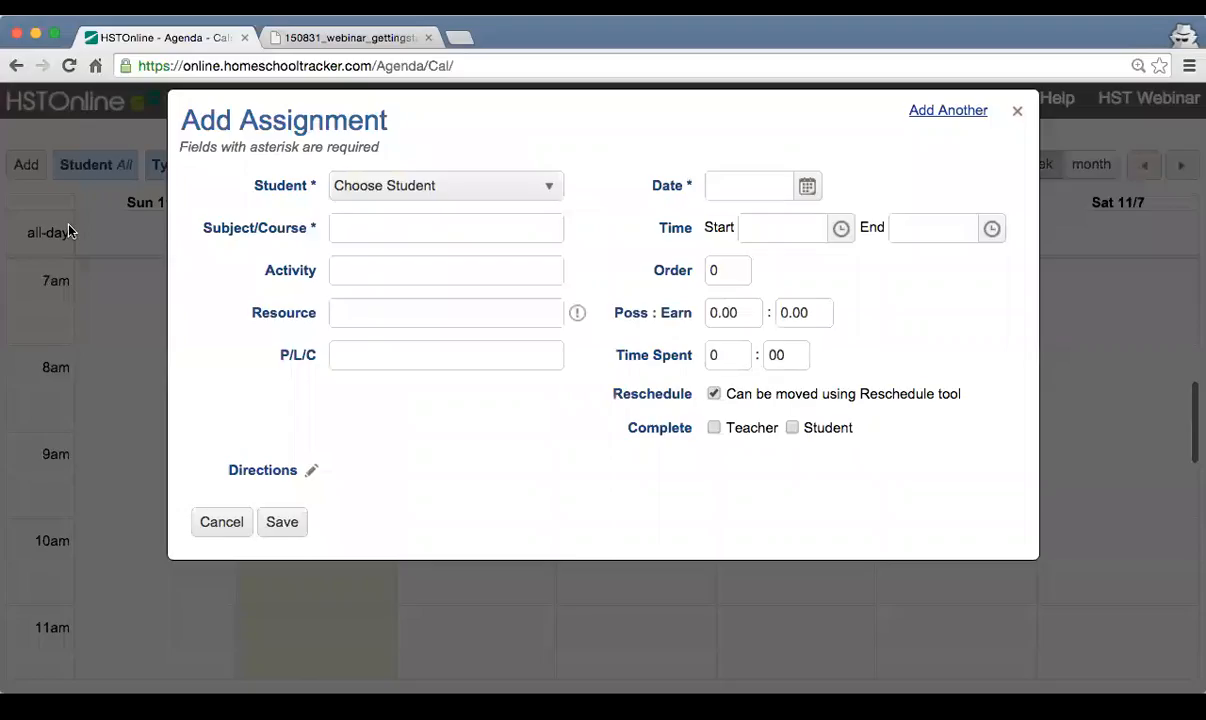
{"action": "left_click", "coordinate": [458, 191]}
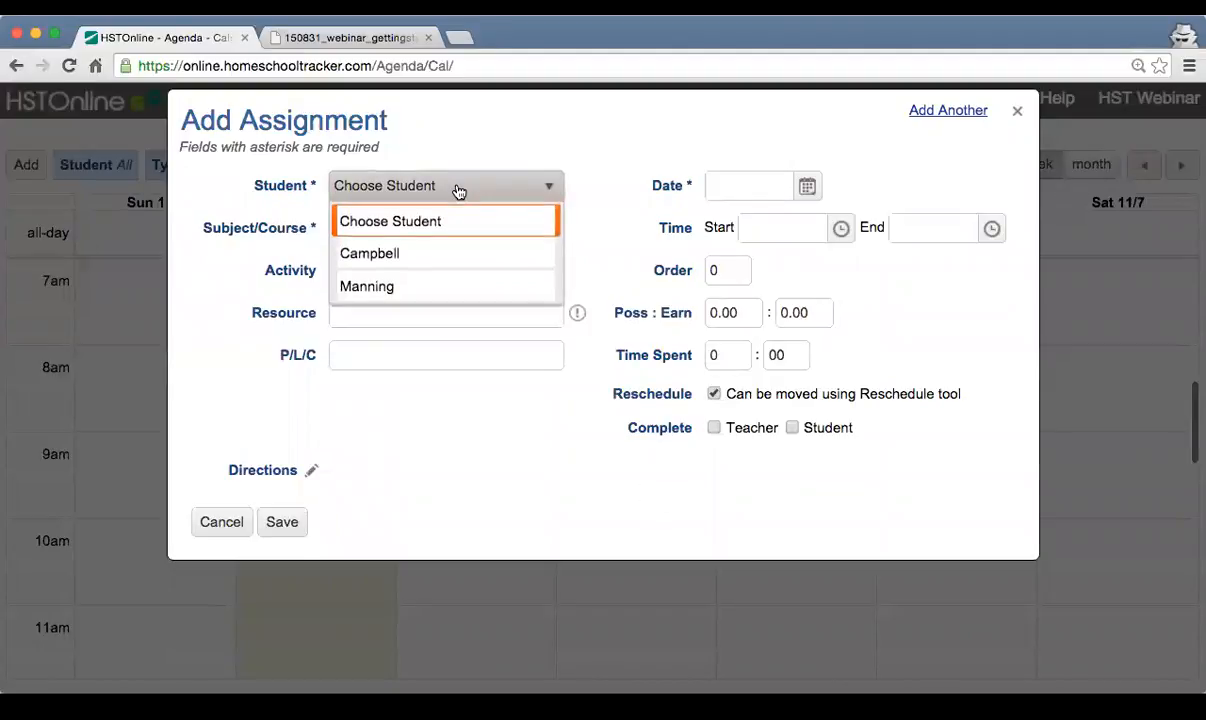
{"action": "left_click", "coordinate": [385, 250]}
{"action": "left_click", "coordinate": [382, 226]}
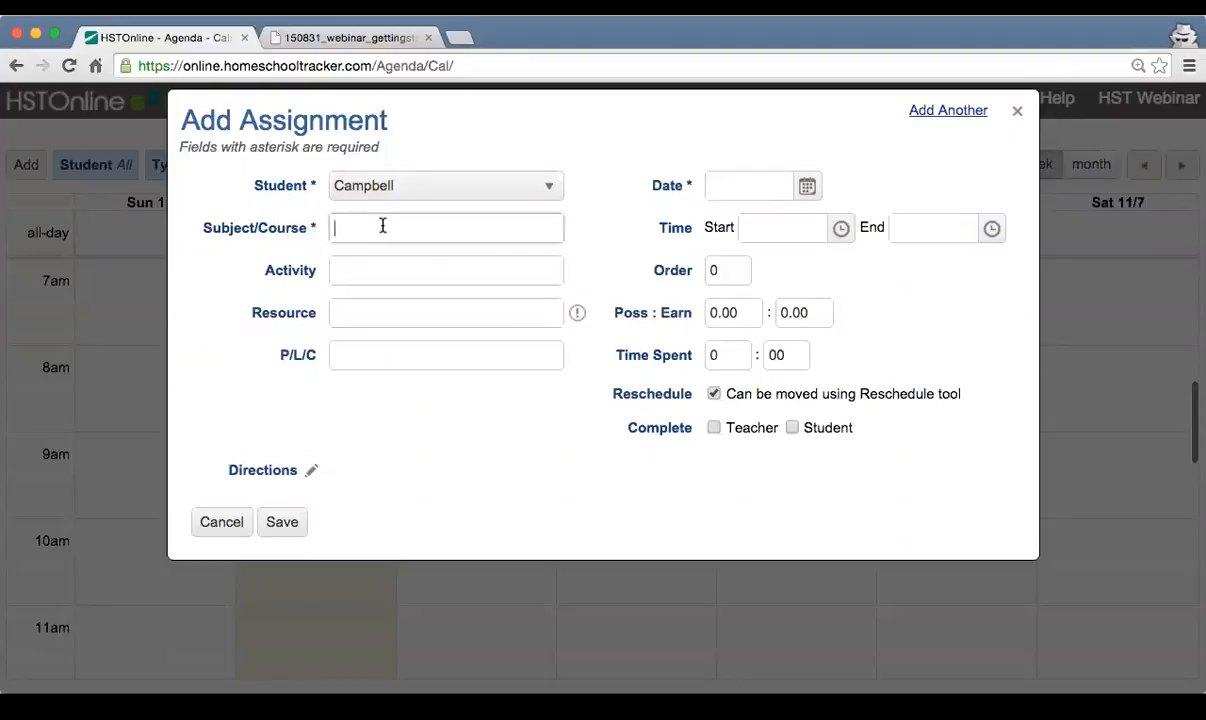
{"action": "type", "text": "l"}
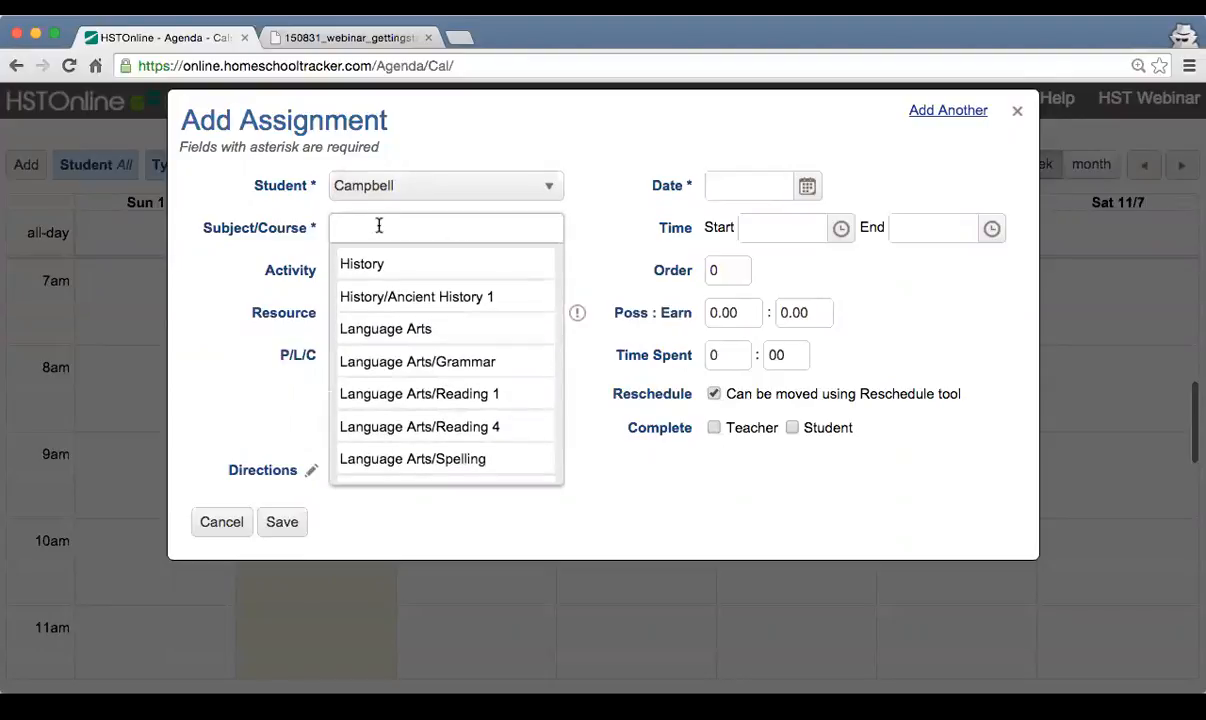
{"action": "left_click", "coordinate": [519, 298]}
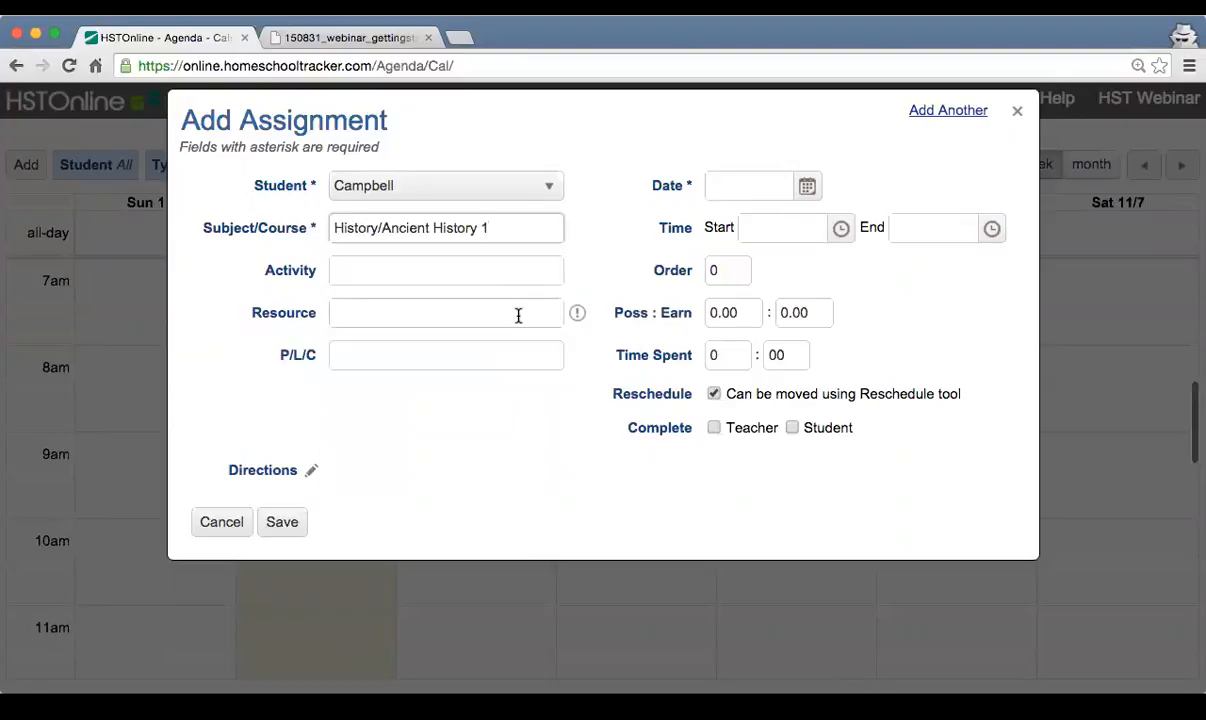
Schedule the assignment for 11/2/2015 with a start time of 10:00 AM and an end time of 11:00 AM
{"action": "left_click", "coordinate": [806, 188]}
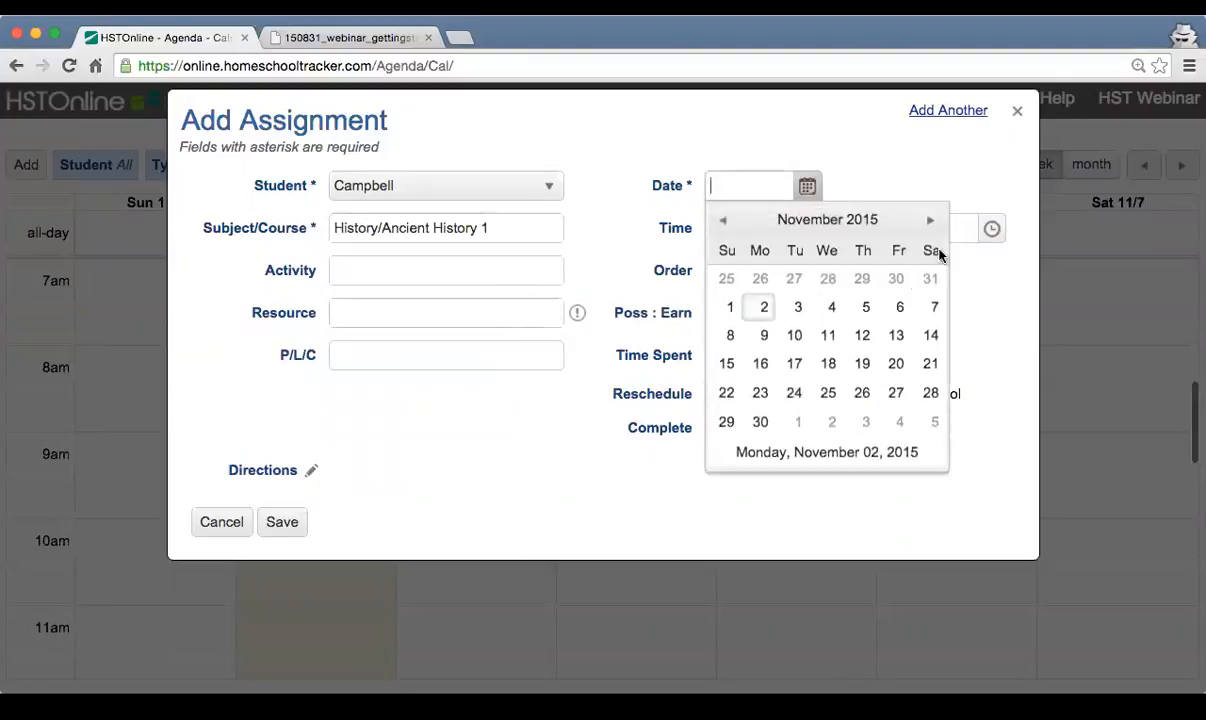
{"action": "left_click", "coordinate": [764, 310]}
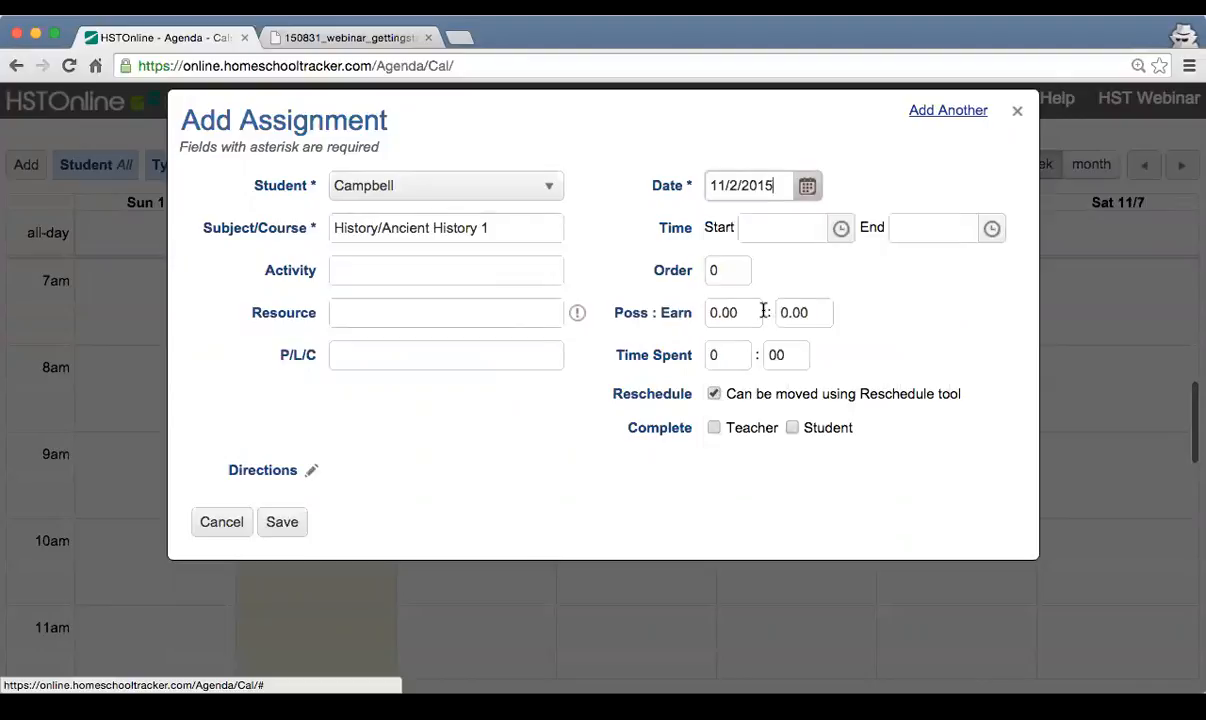
{"action": "left_click", "coordinate": [843, 230]}
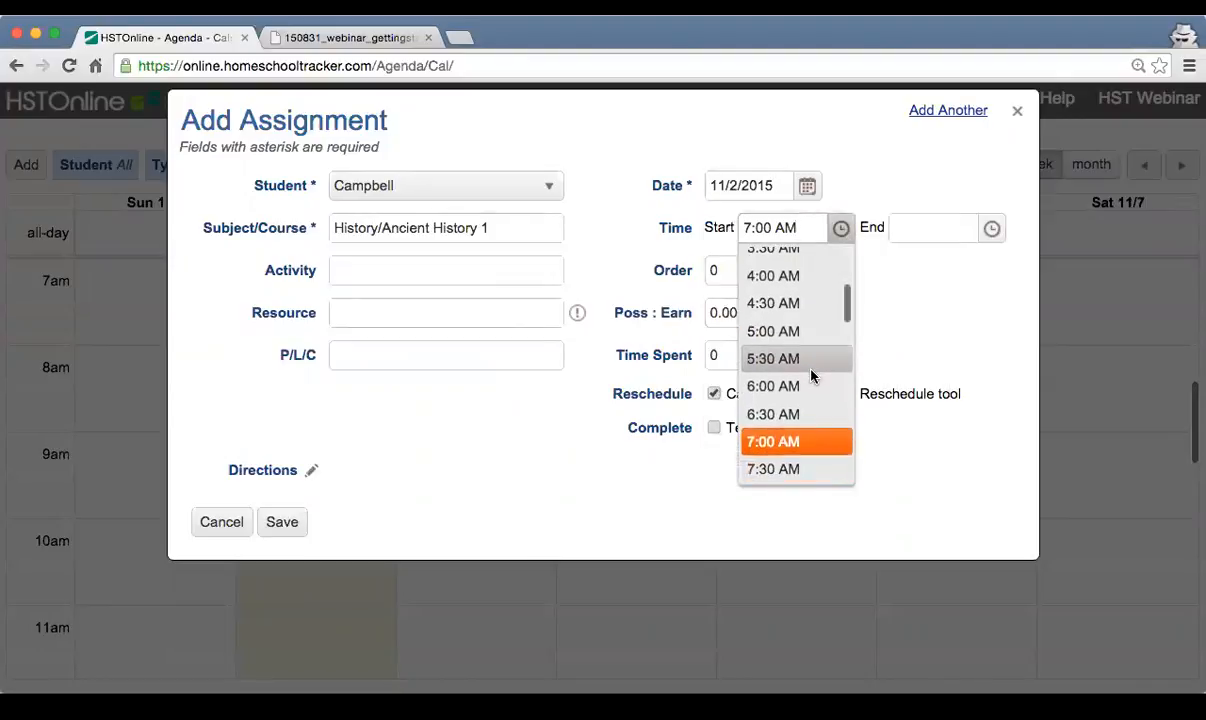
{"action": "left_click", "coordinate": [775, 441]}
{"action": "left_click", "coordinate": [842, 230]}
{"action": "scroll", "coordinate": [800, 375], "scroll_direction": "down", "scroll_amount": 5}
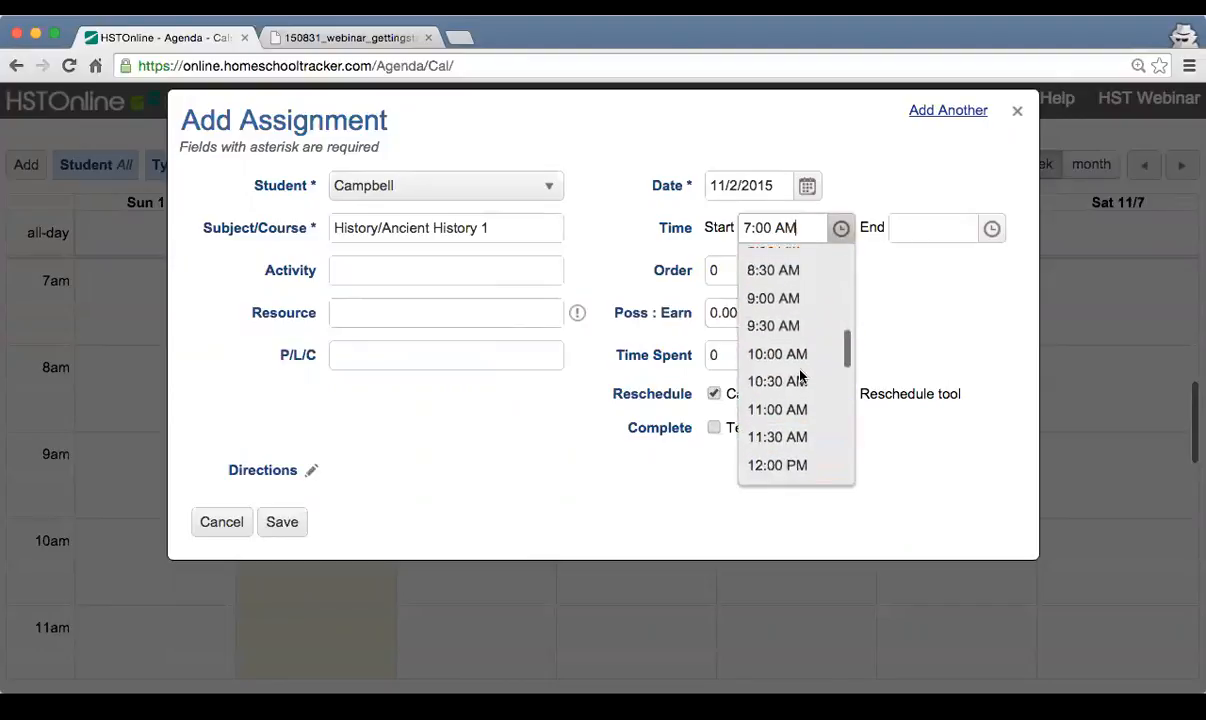
{"action": "scroll", "coordinate": [790, 330], "scroll_direction": "up", "scroll_amount": 1}
{"action": "left_click", "coordinate": [785, 310]}
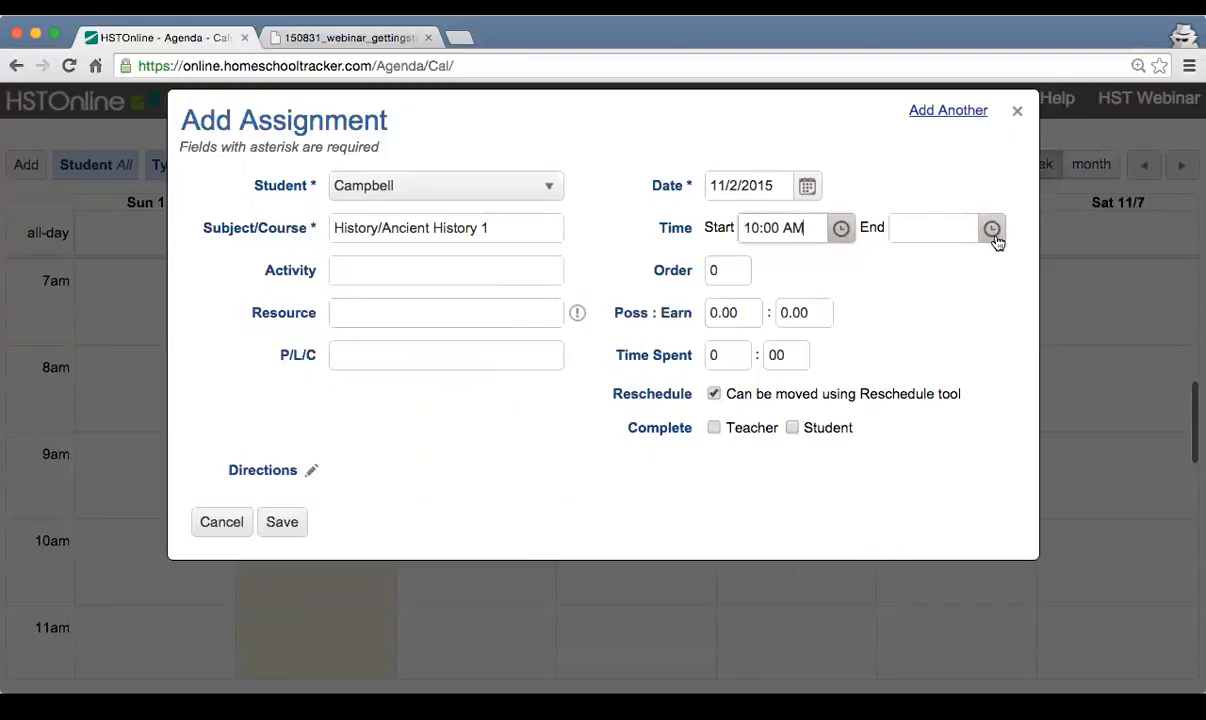
{"action": "left_click", "coordinate": [994, 234]}
{"action": "scroll", "coordinate": [945, 430], "scroll_direction": "down", "scroll_amount": 1}
{"action": "left_click", "coordinate": [945, 449]}
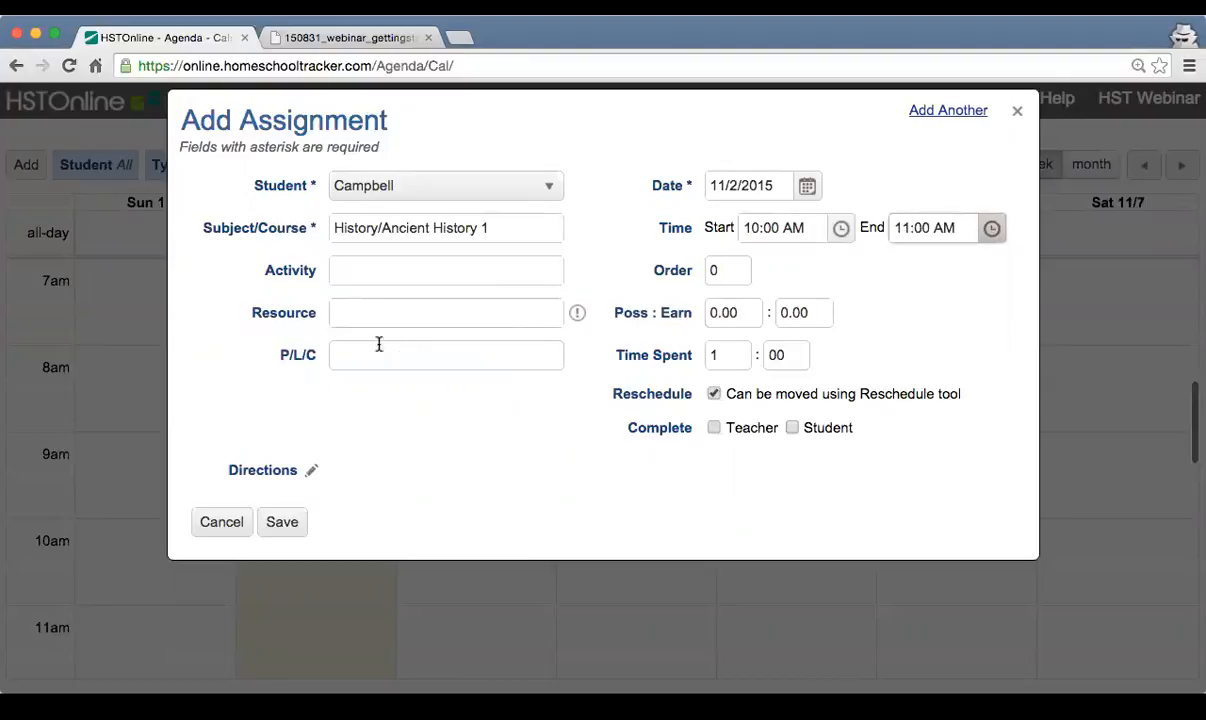
Set the assignment's activity to Lesson and its resource to Exploring Creation with Physical Science
{"action": "left_click", "coordinate": [362, 272]}
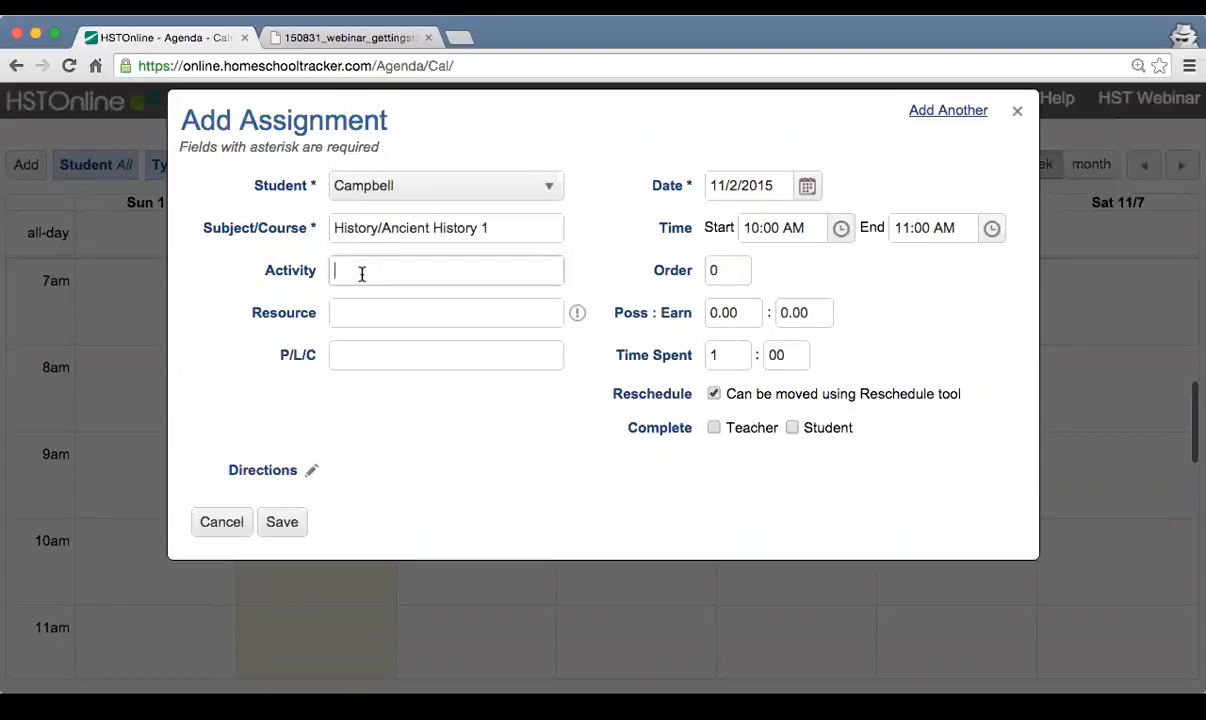
{"action": "type", "text": "Lesson"}
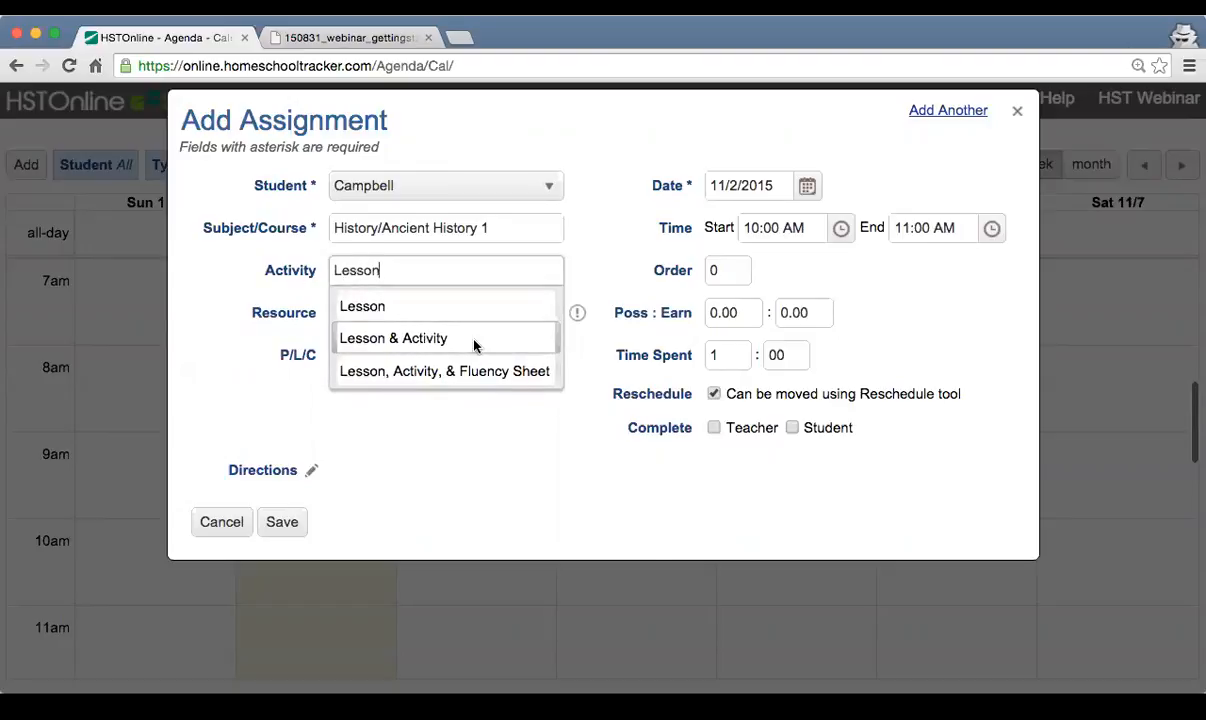
{"action": "left_click", "coordinate": [366, 314]}
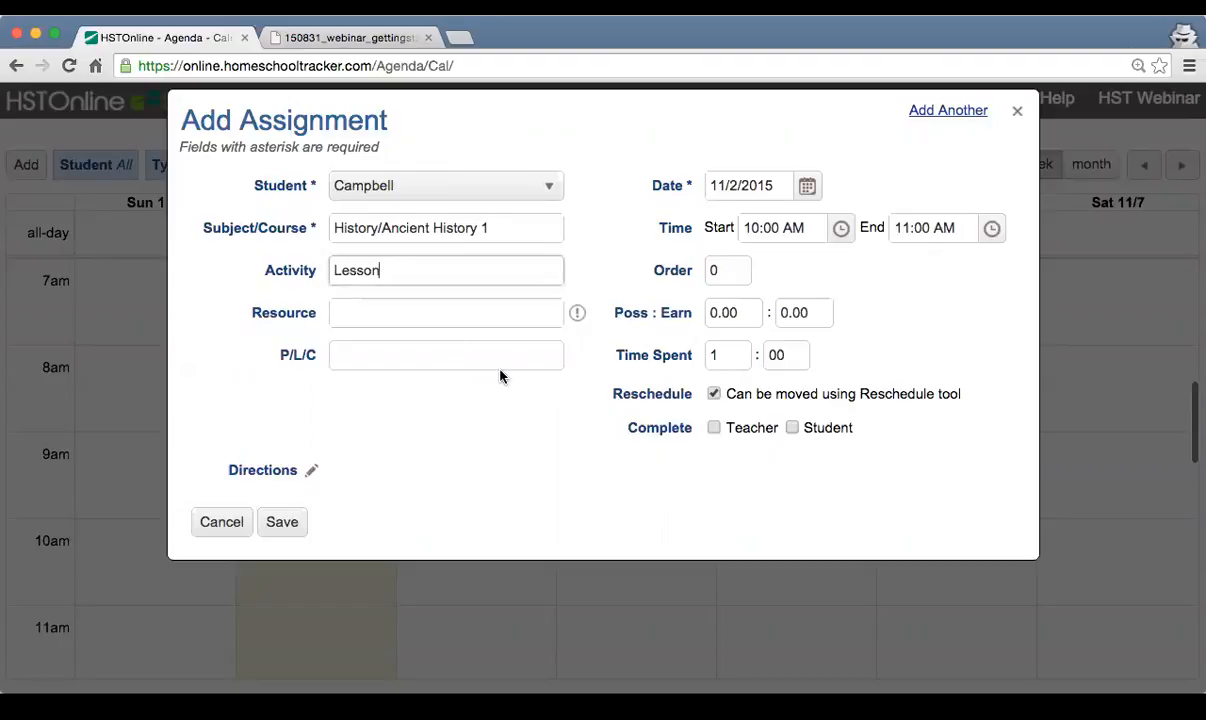
{"action": "left_click", "coordinate": [420, 302]}
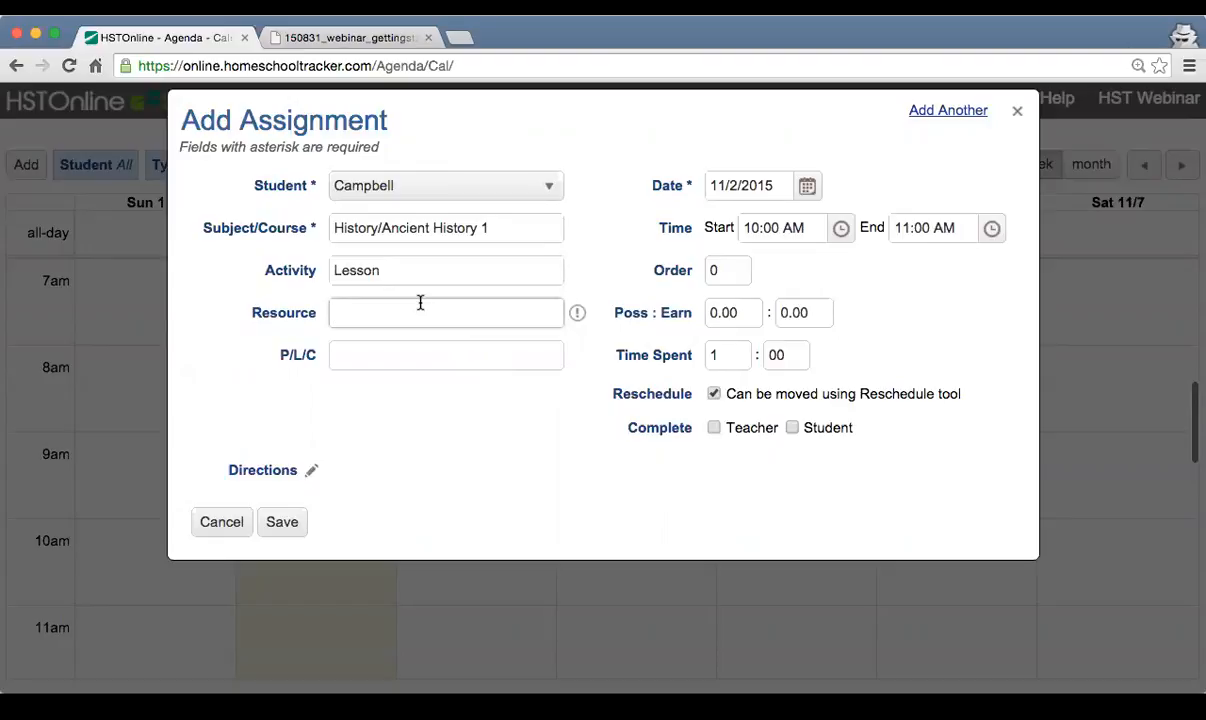
{"action": "left_click", "coordinate": [420, 302]}
{"action": "scroll", "coordinate": [465, 470], "scroll_direction": "down", "scroll_amount": 5}
{"action": "scroll", "coordinate": [465, 470], "scroll_direction": "down", "scroll_amount": 1}
{"action": "left_click", "coordinate": [374, 487]}
Save the assignment with Page 42-46 as the P/L/C and 10 possible points
{"action": "left_click", "coordinate": [463, 352]}
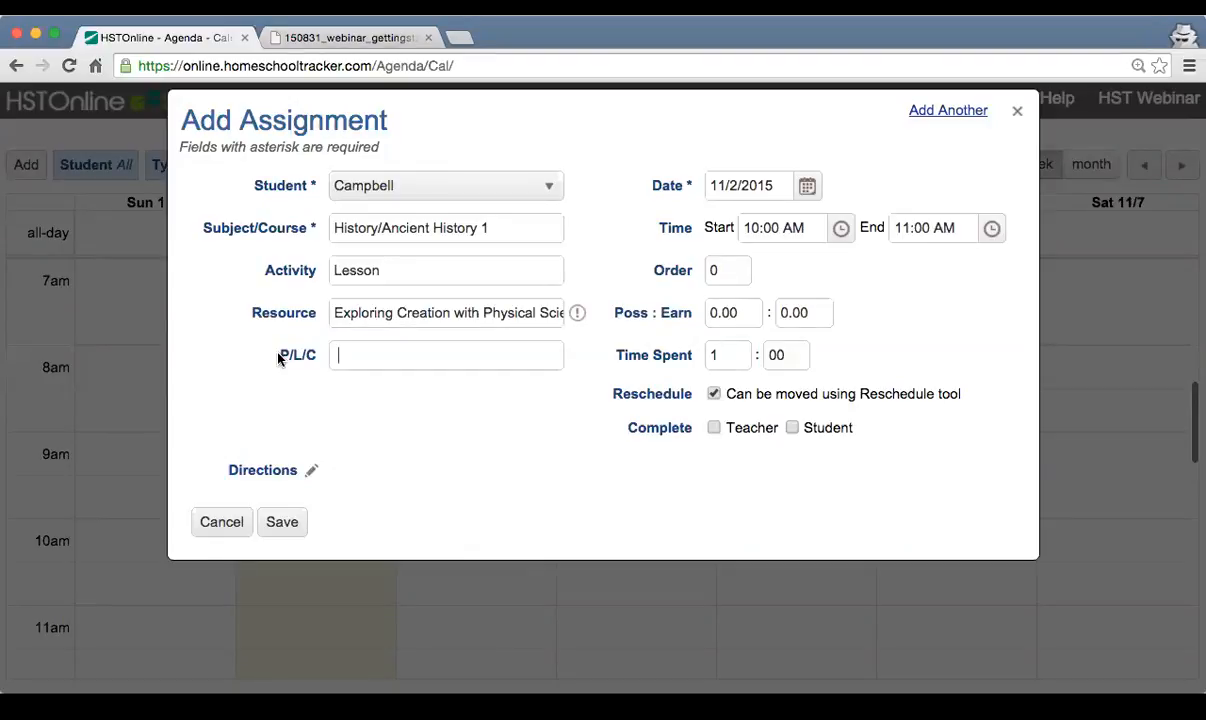
{"action": "type", "text": "Page 42-46"}
{"action": "left_click", "coordinate": [750, 316]}
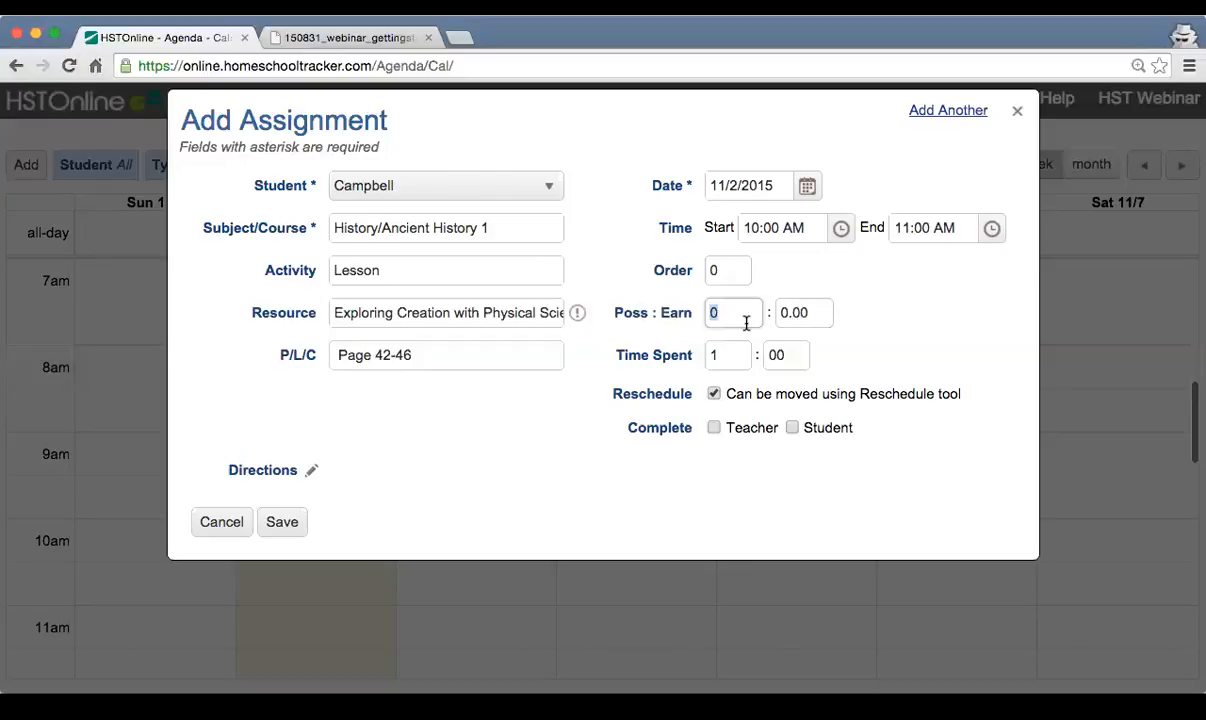
{"action": "type", "text": "10"}
{"action": "key", "text": "Tab"}
{"action": "key", "text": "Tab"}
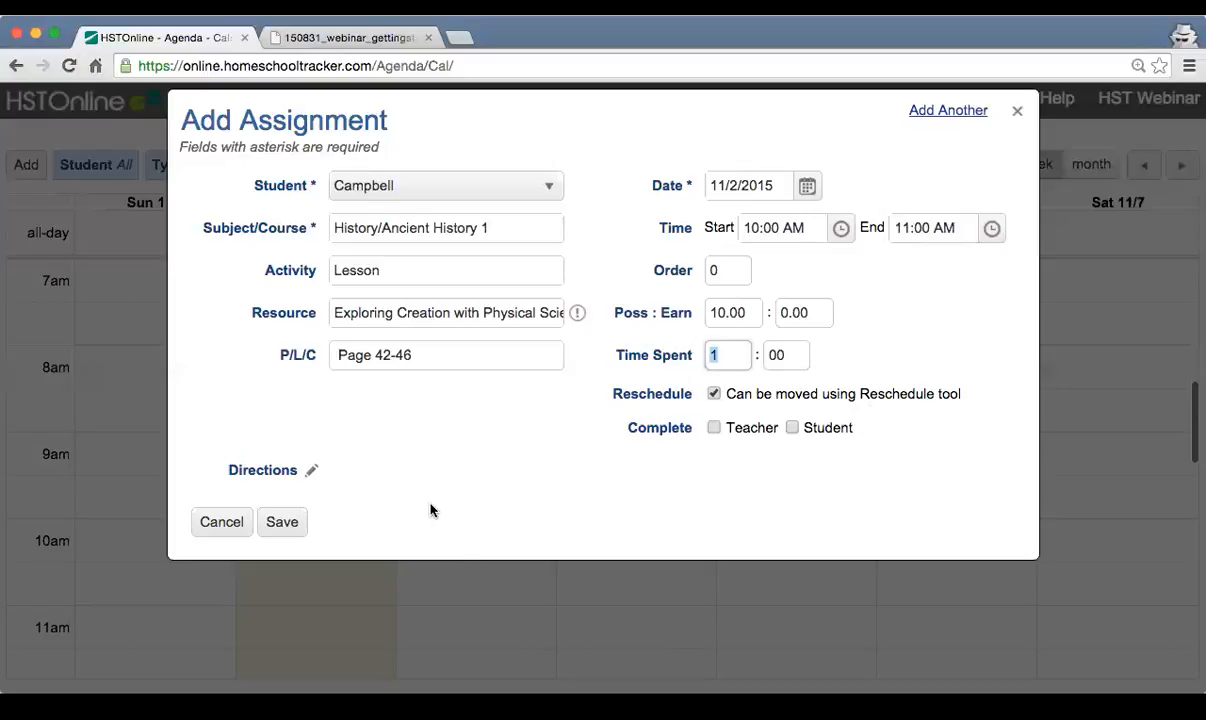
{"action": "left_click", "coordinate": [273, 521]}
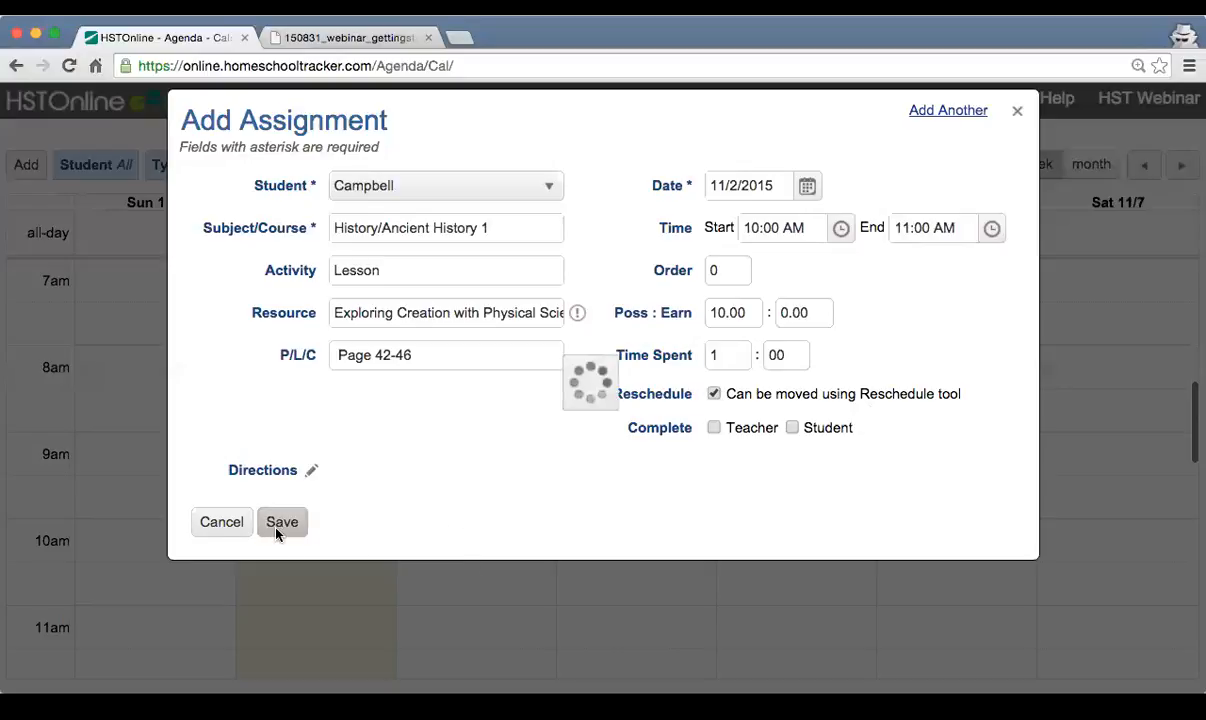
Review the new Ancient History 1 assignment's summary and full details from the calendar, and close it without changes
{"action": "scroll", "coordinate": [530, 540], "scroll_direction": "down", "scroll_amount": 4}
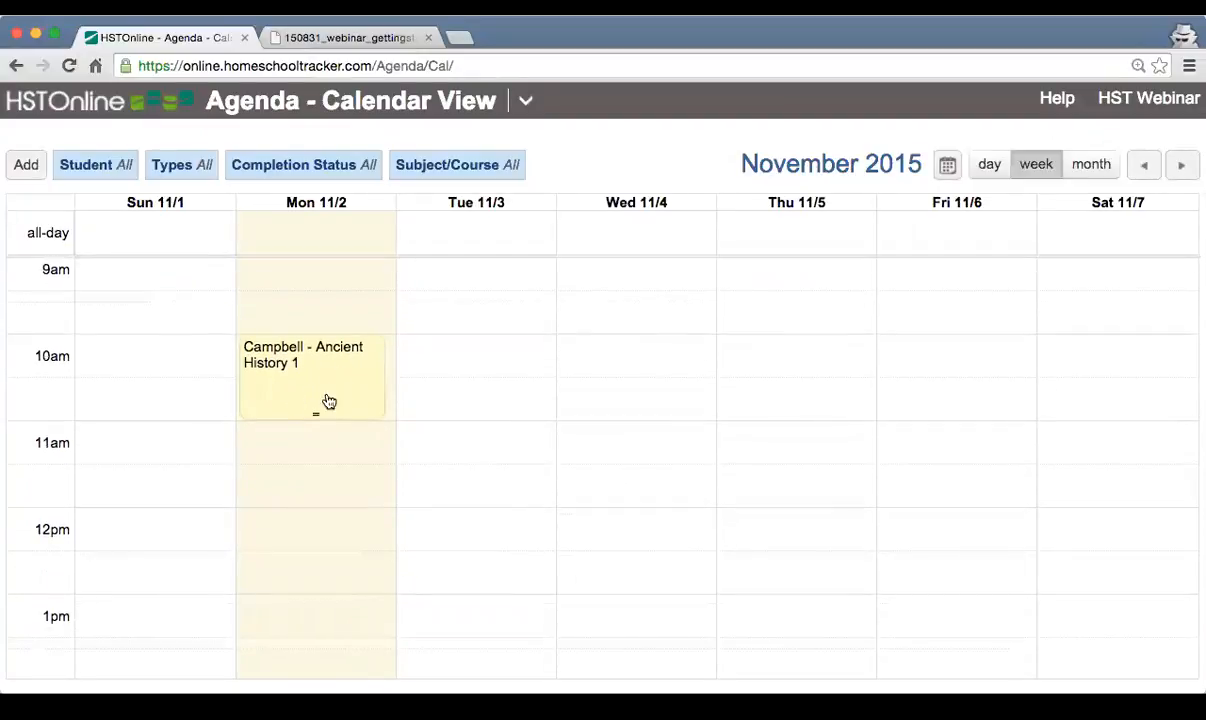
{"action": "scroll", "coordinate": [345, 440], "scroll_direction": "down", "scroll_amount": 1}
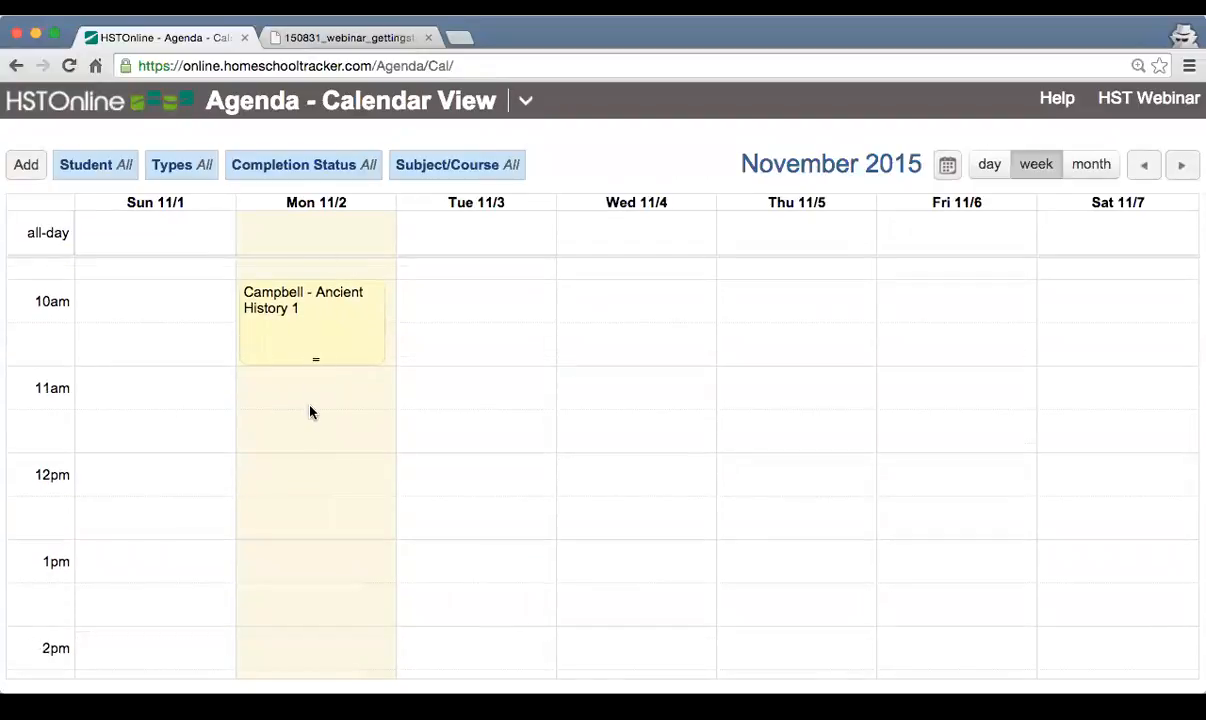
{"action": "scroll", "coordinate": [331, 348], "scroll_direction": "up", "scroll_amount": 1}
{"action": "left_click", "coordinate": [317, 348]}
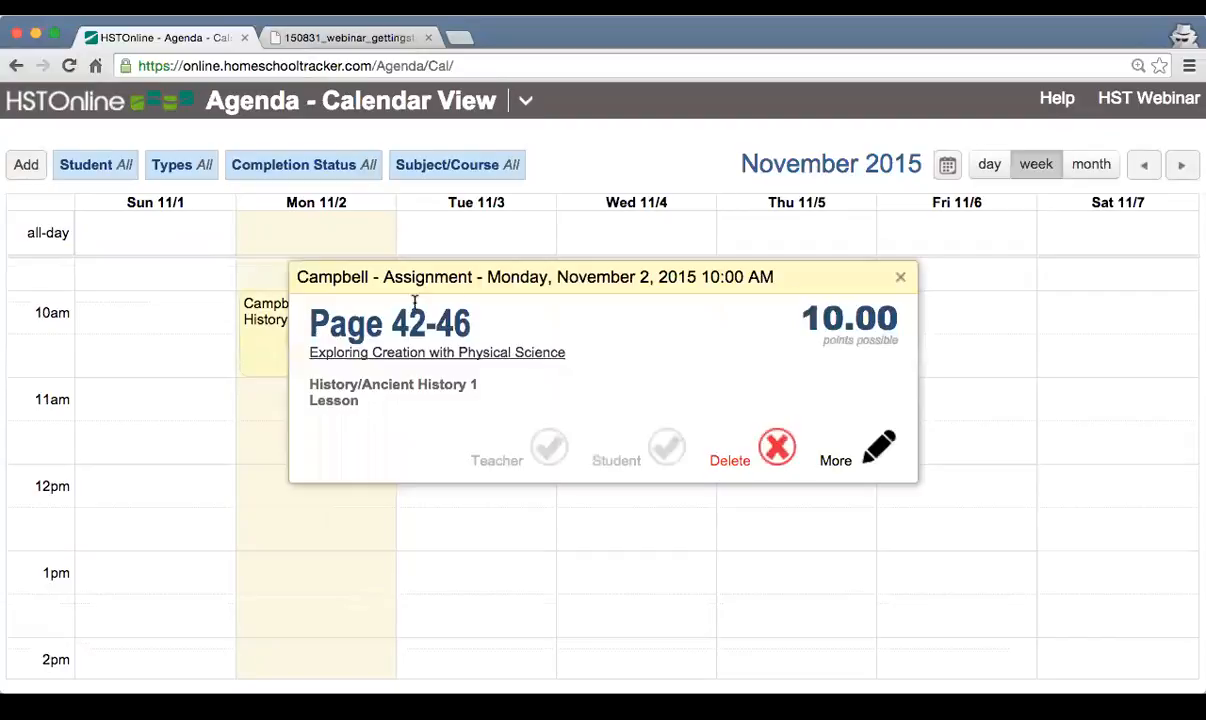
{"action": "left_click_drag", "start_coordinate": [305, 322], "coordinate": [470, 325]}
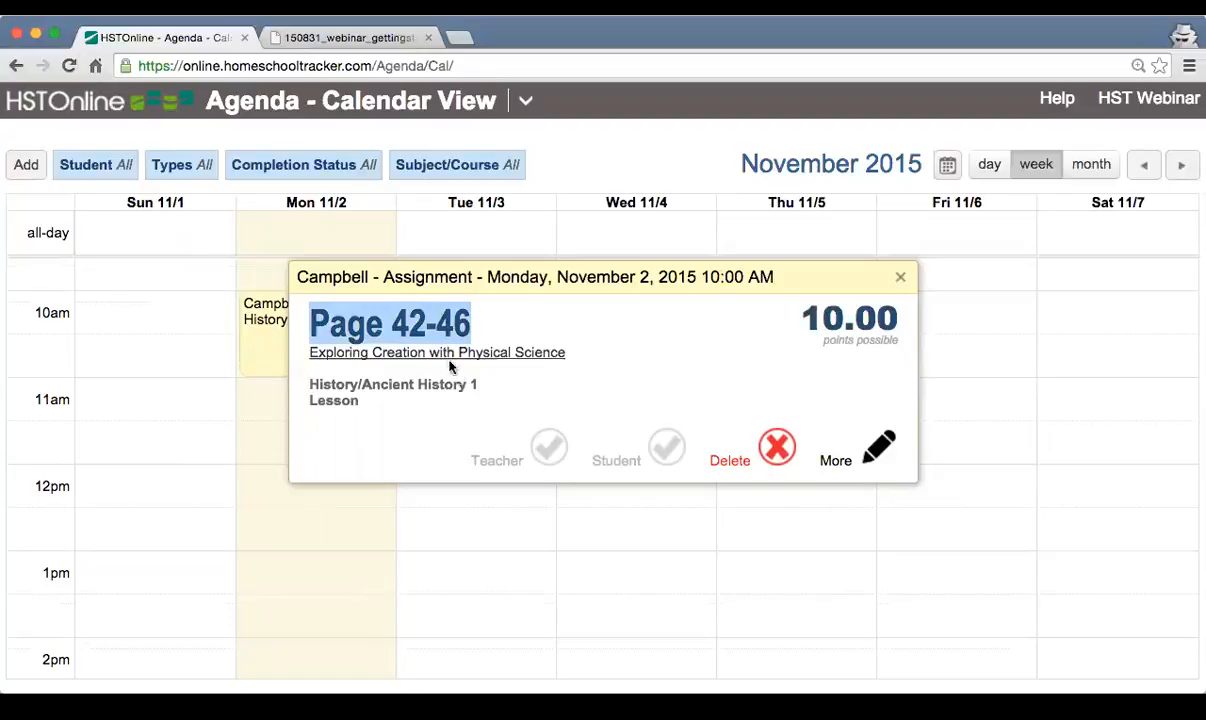
{"action": "left_click", "coordinate": [301, 368]}
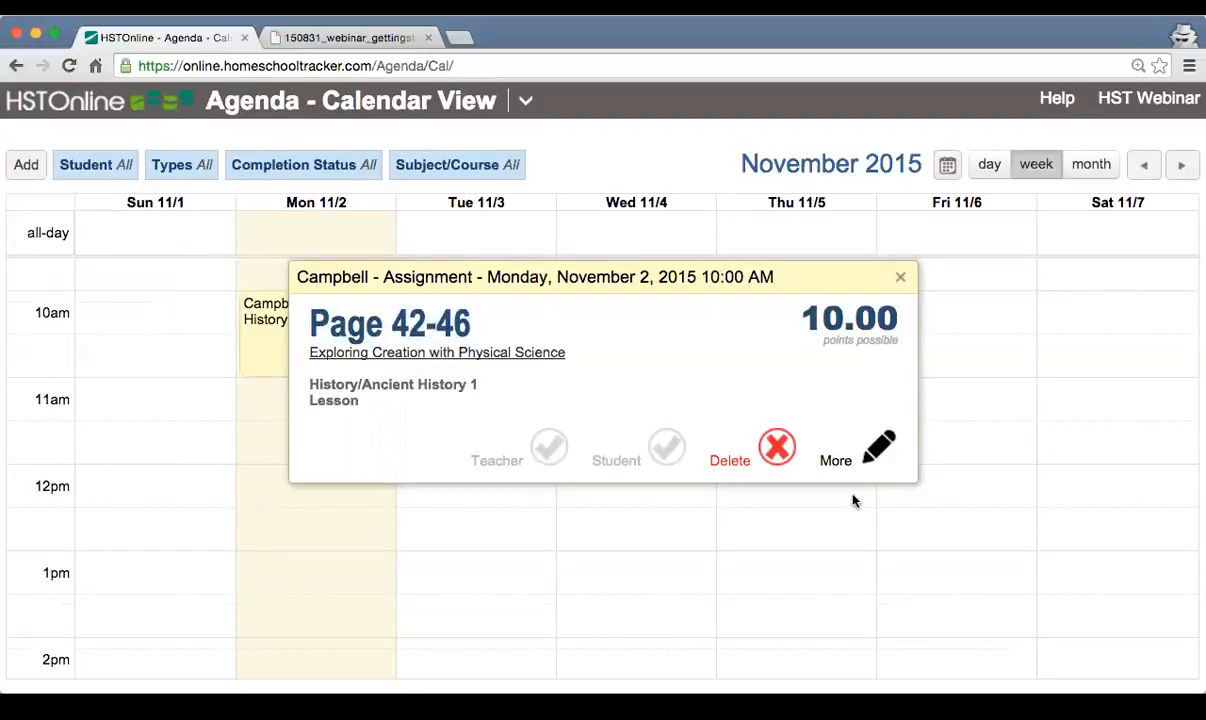
{"action": "left_click", "coordinate": [833, 455]}
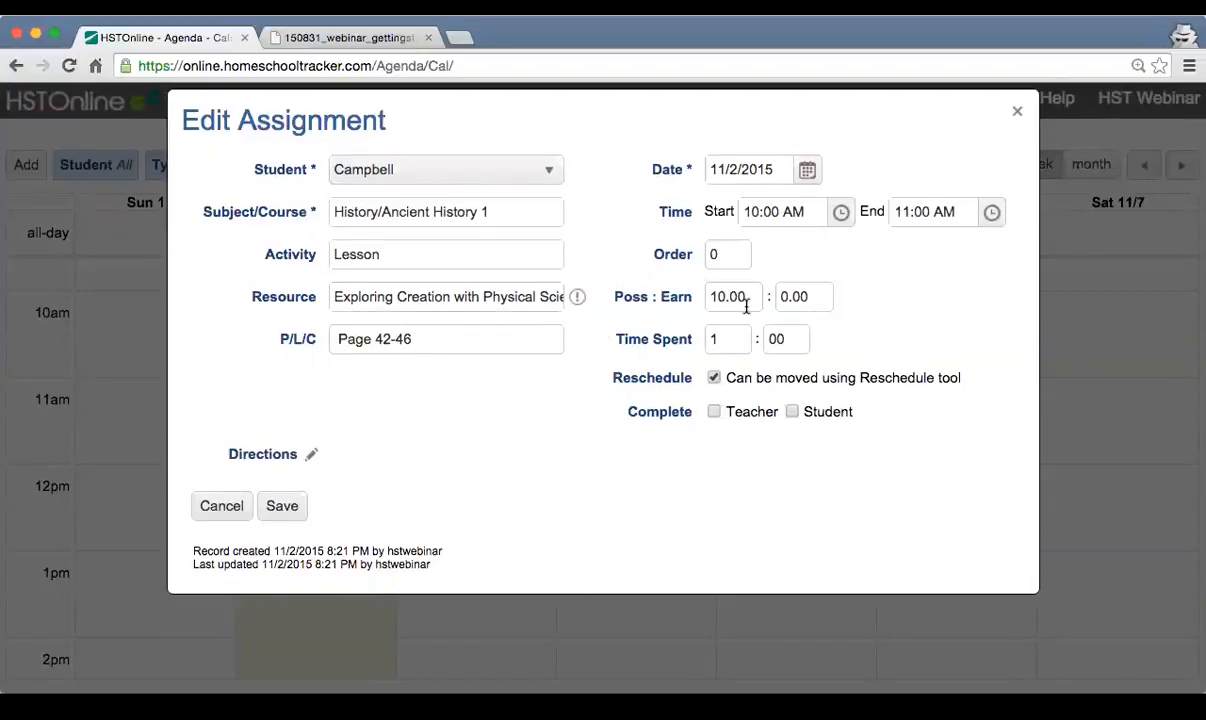
{"action": "left_click", "coordinate": [1018, 115]}
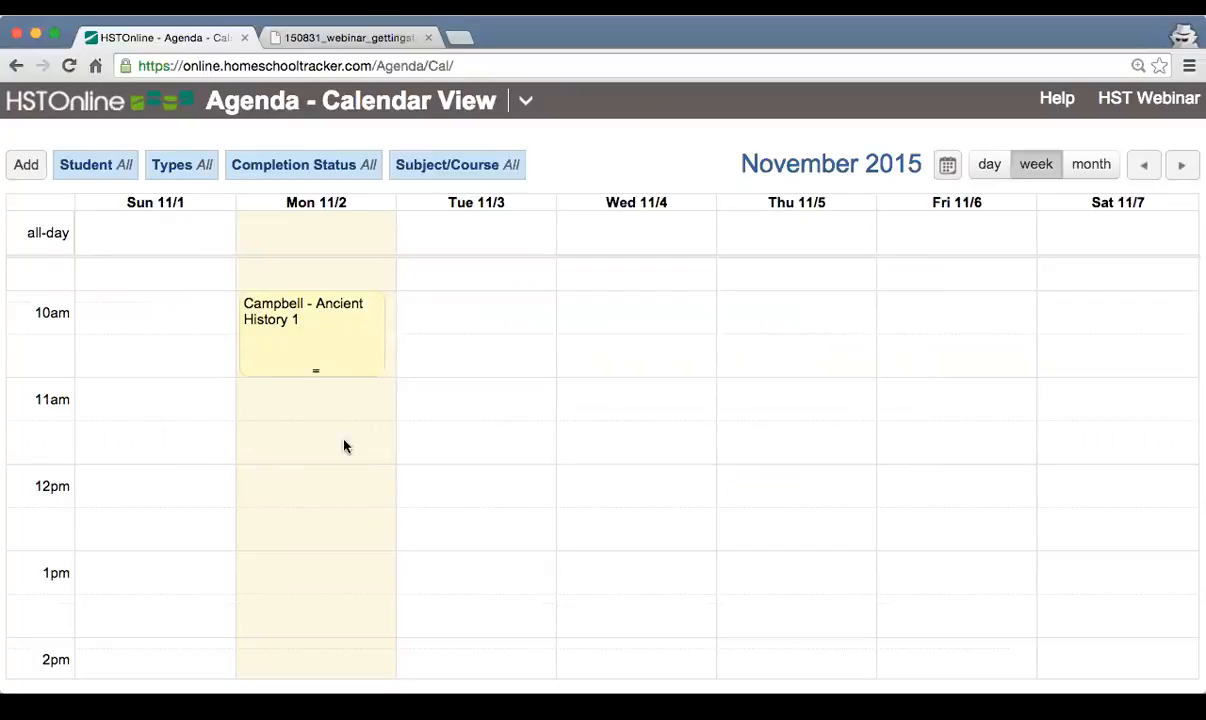
Grade the November 2 Ancient History 1 assignment with 9 earned points, mark it complete by the teacher, and save it
{"action": "left_click", "coordinate": [320, 345]}
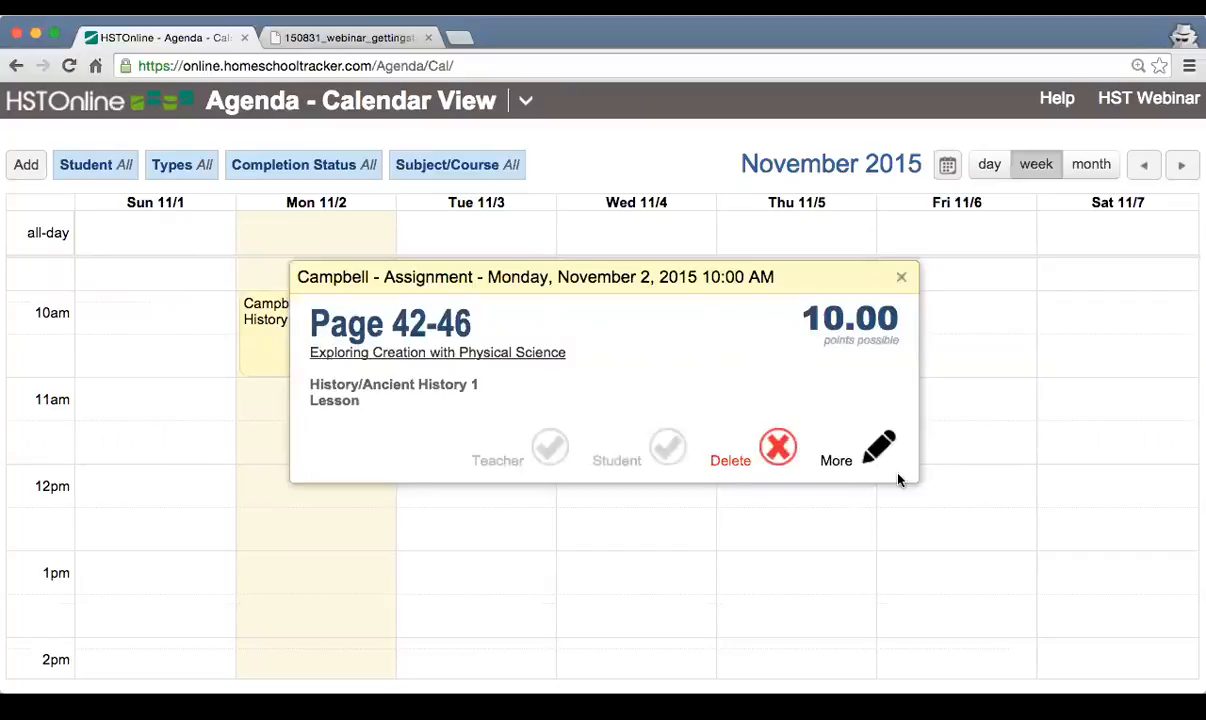
{"action": "left_click", "coordinate": [872, 450]}
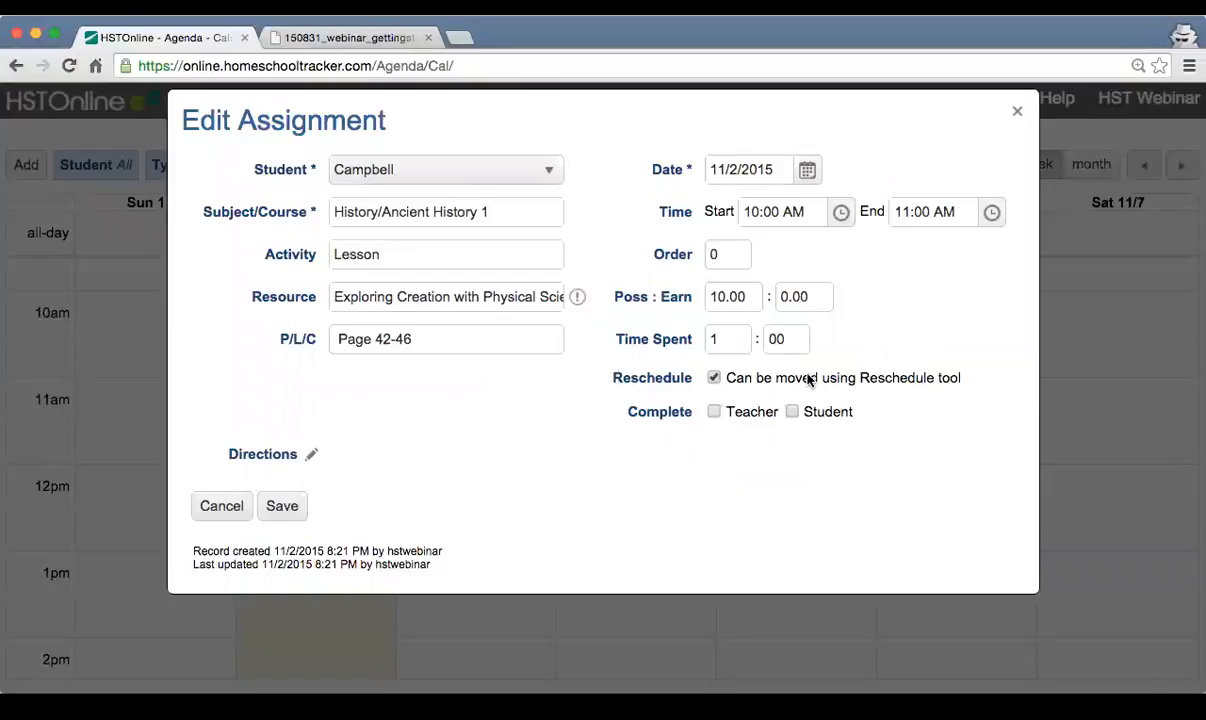
{"action": "left_click", "coordinate": [814, 297]}
{"action": "type", "text": "9"}
{"action": "left_click", "coordinate": [727, 339]}
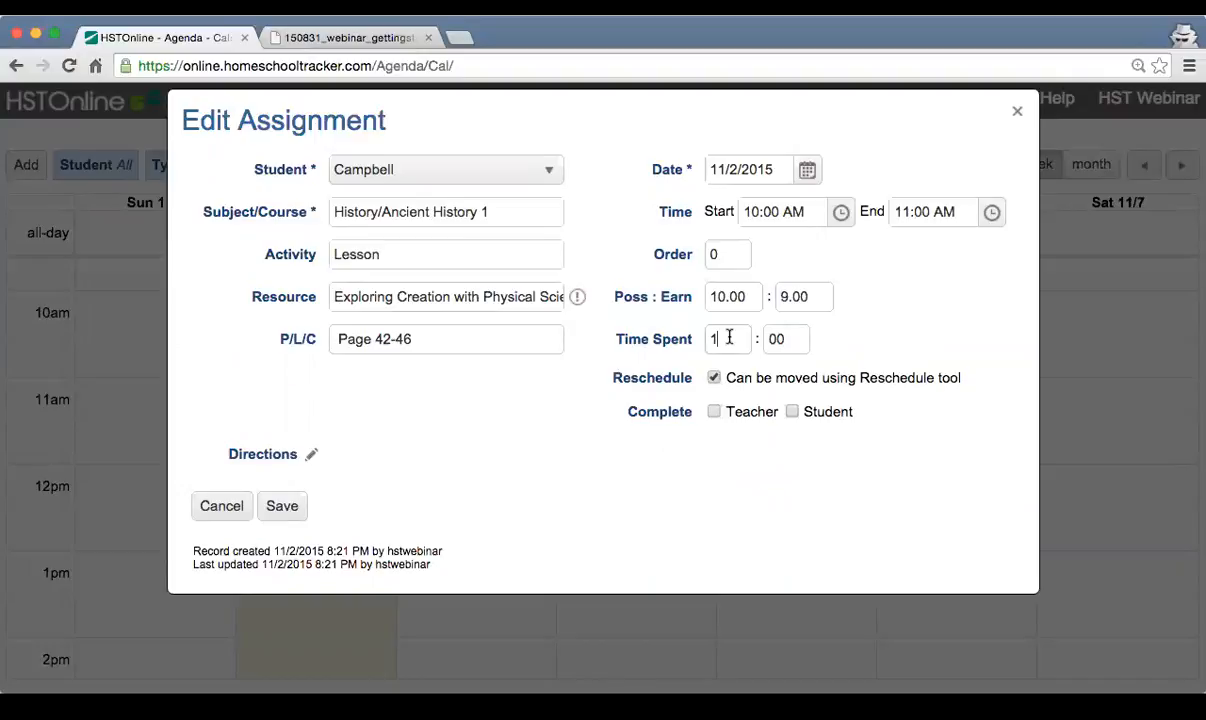
{"action": "left_click", "coordinate": [714, 413]}
{"action": "left_click_drag", "start_coordinate": [843, 297], "coordinate": [937, 297]}
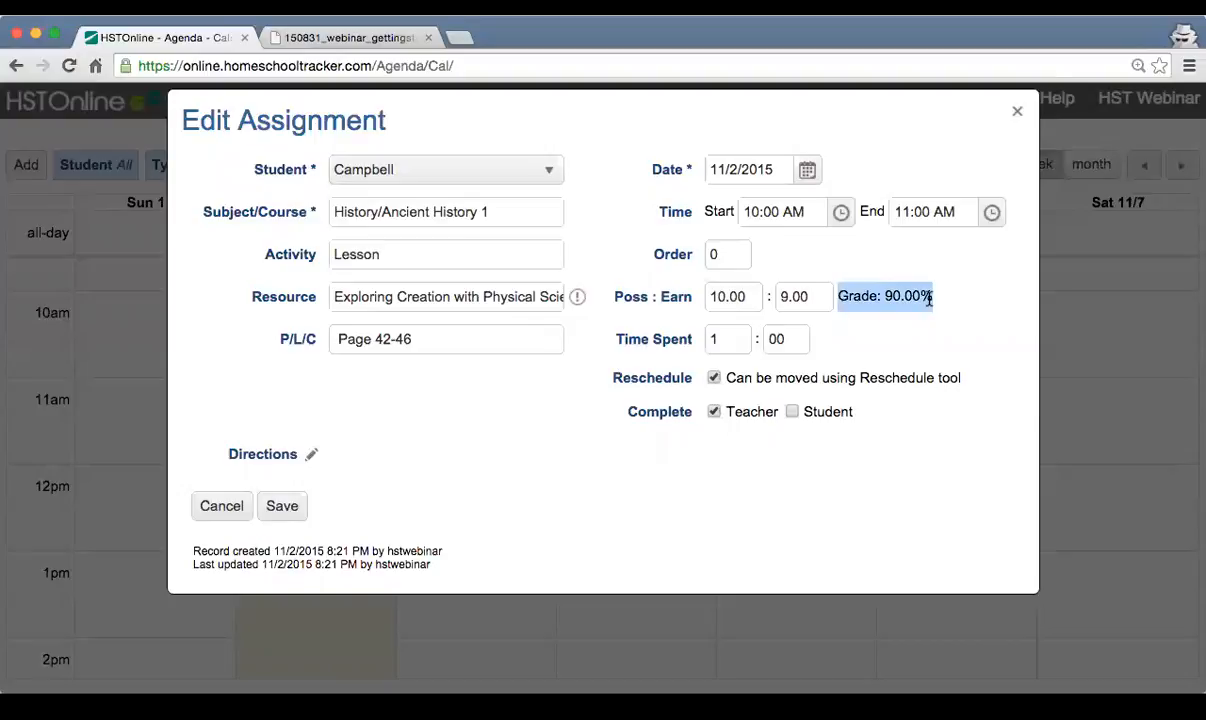
{"action": "left_click", "coordinate": [281, 507]}
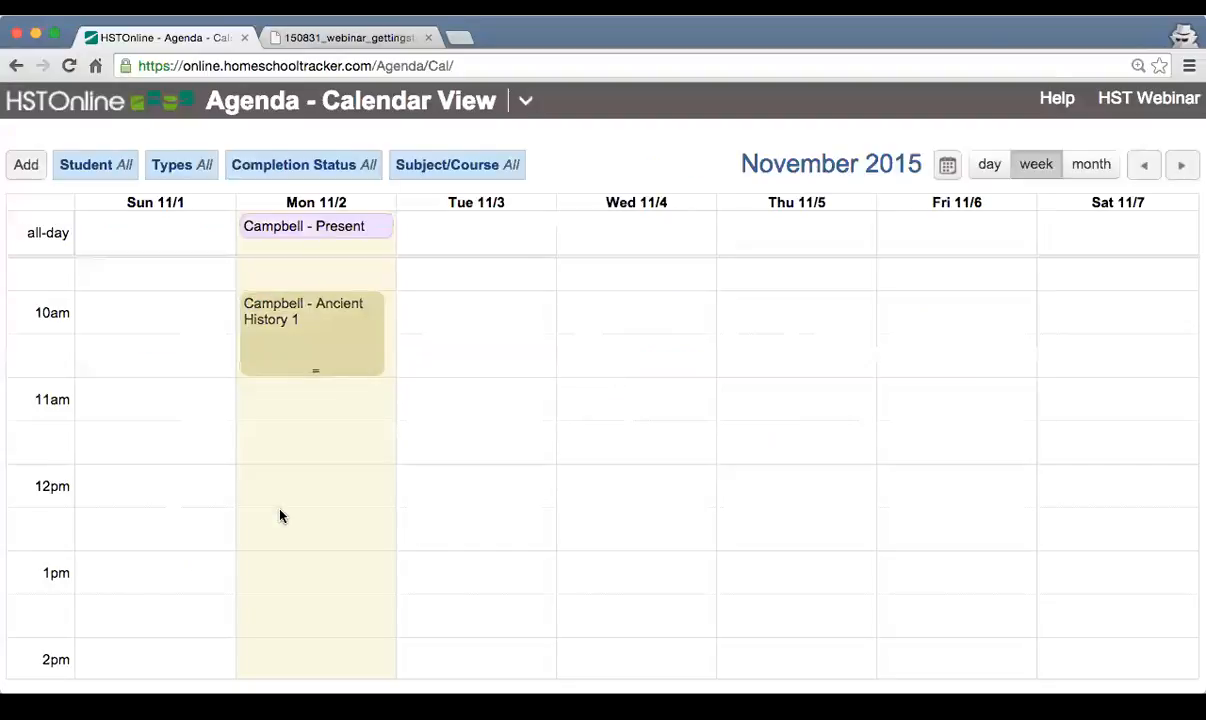
Open the graded Ancient History 1 assignment's summary on November 2 to check its grade and completion marks
{"action": "scroll", "coordinate": [300, 390], "scroll_direction": "up", "scroll_amount": 2}
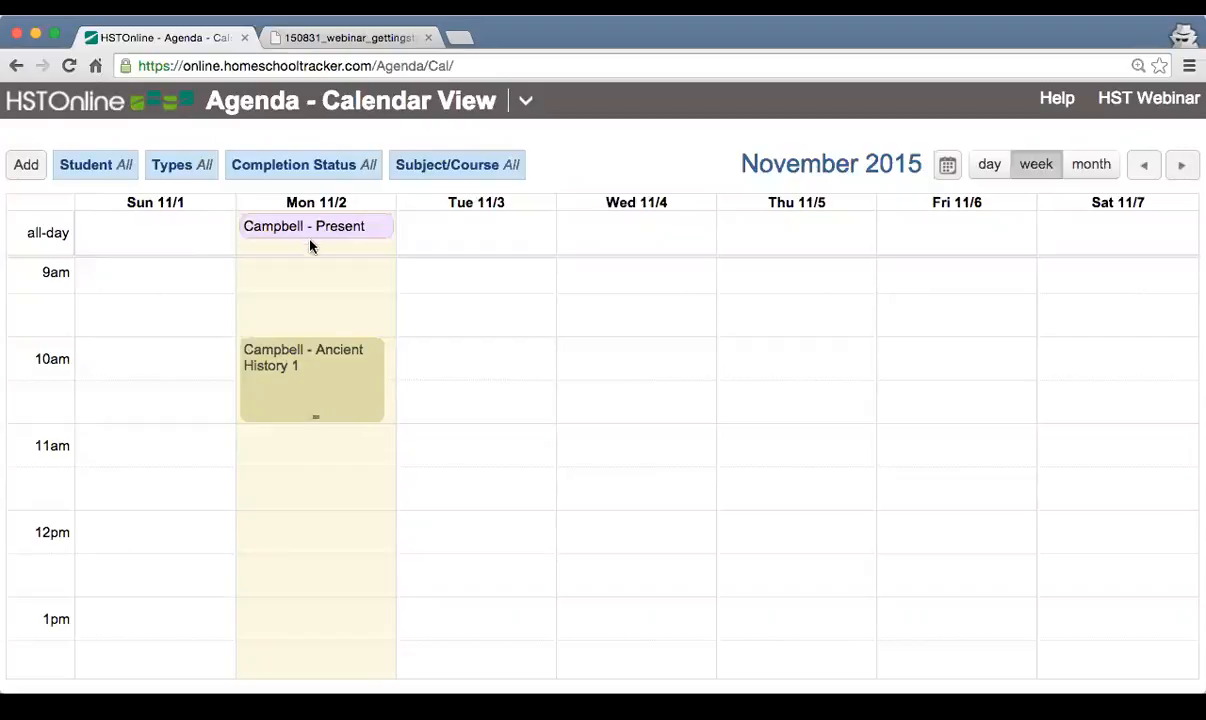
{"action": "left_click", "coordinate": [312, 385]}
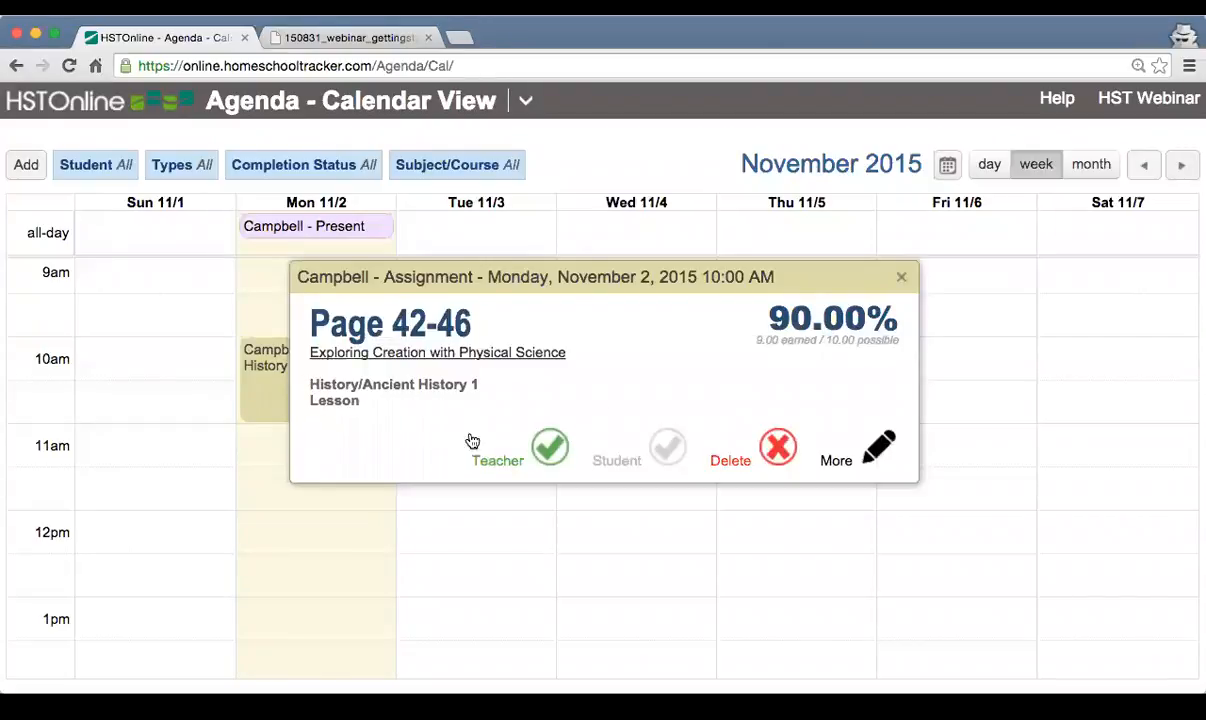
Remove the teacher completion mark from the November 2 assignment, reapply it with 9 of 10 points, and close the summary
{"action": "left_click", "coordinate": [547, 450]}
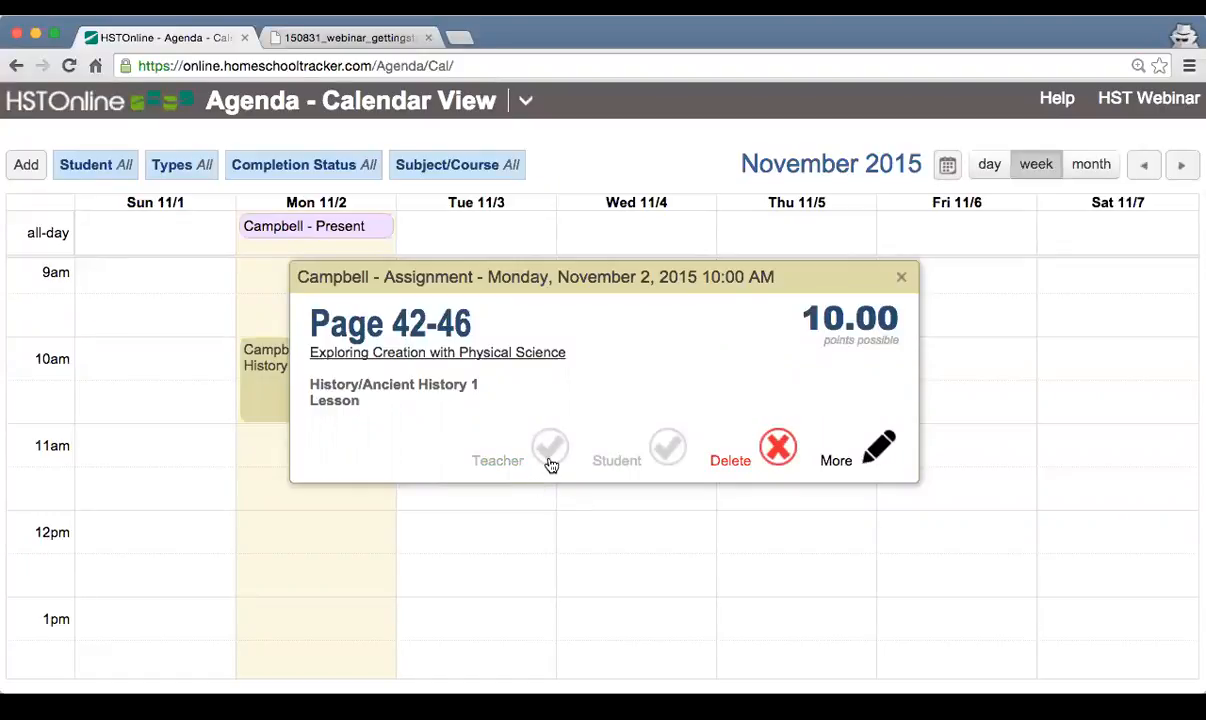
{"action": "left_click", "coordinate": [549, 450]}
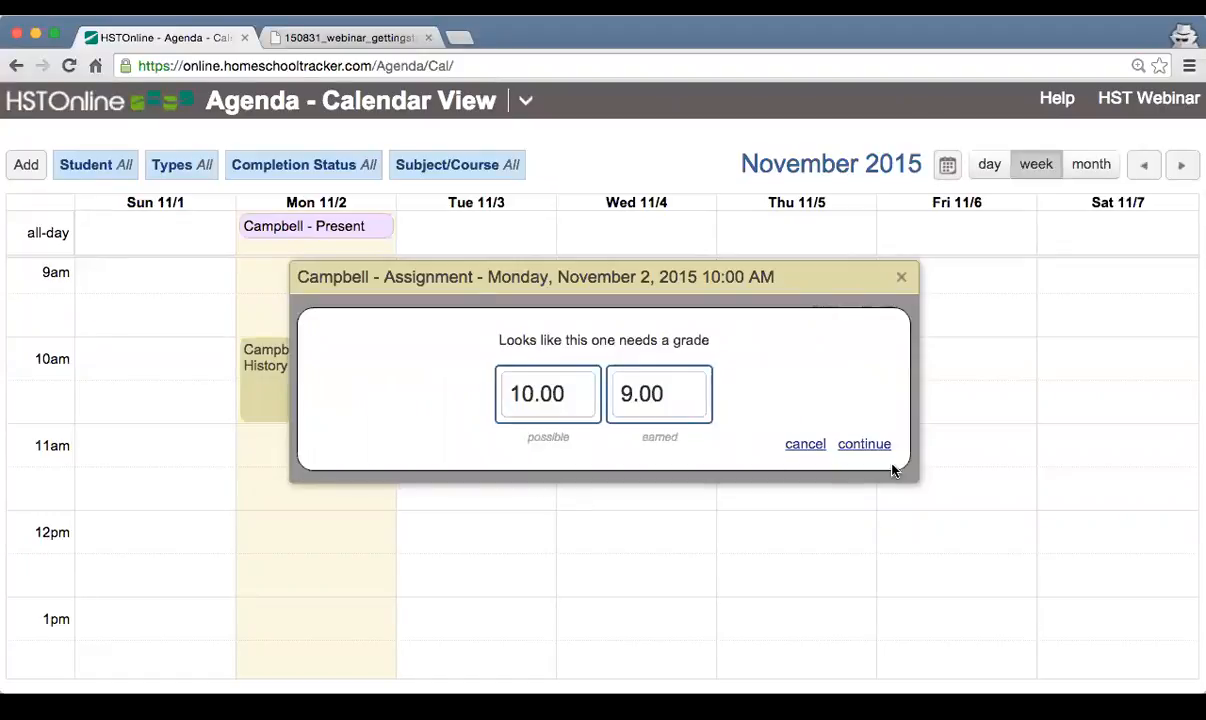
{"action": "left_click", "coordinate": [845, 444]}
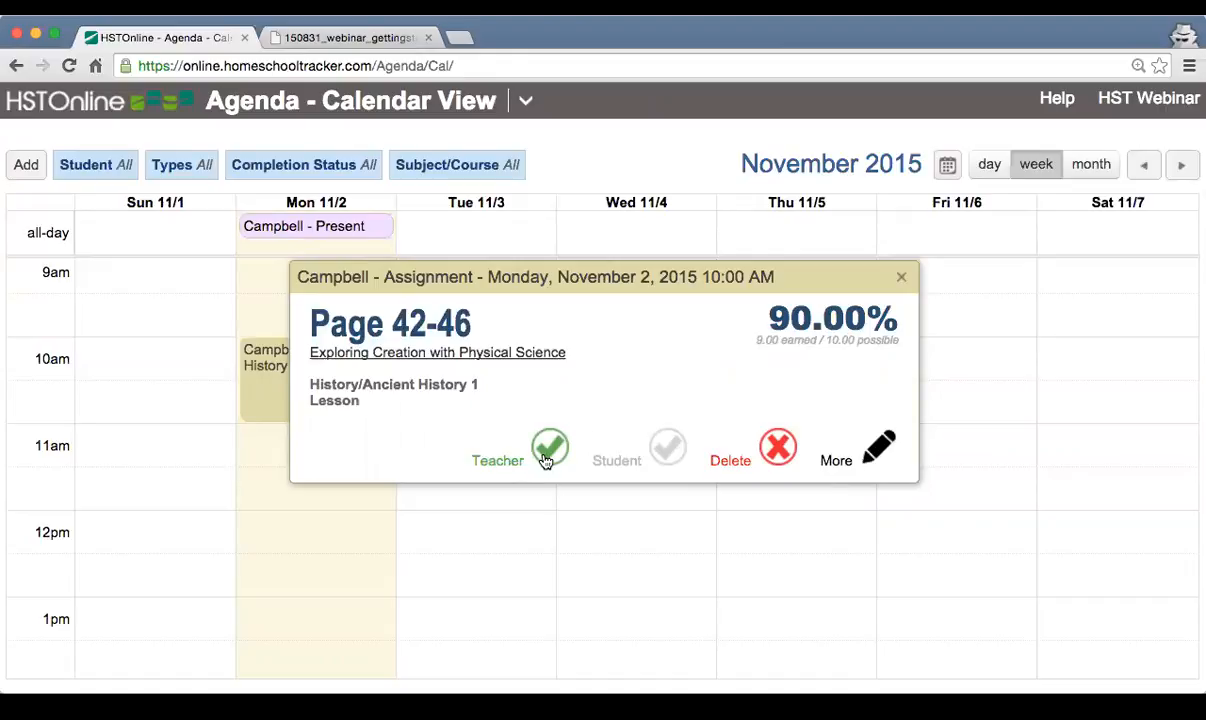
{"action": "left_click", "coordinate": [902, 279]}
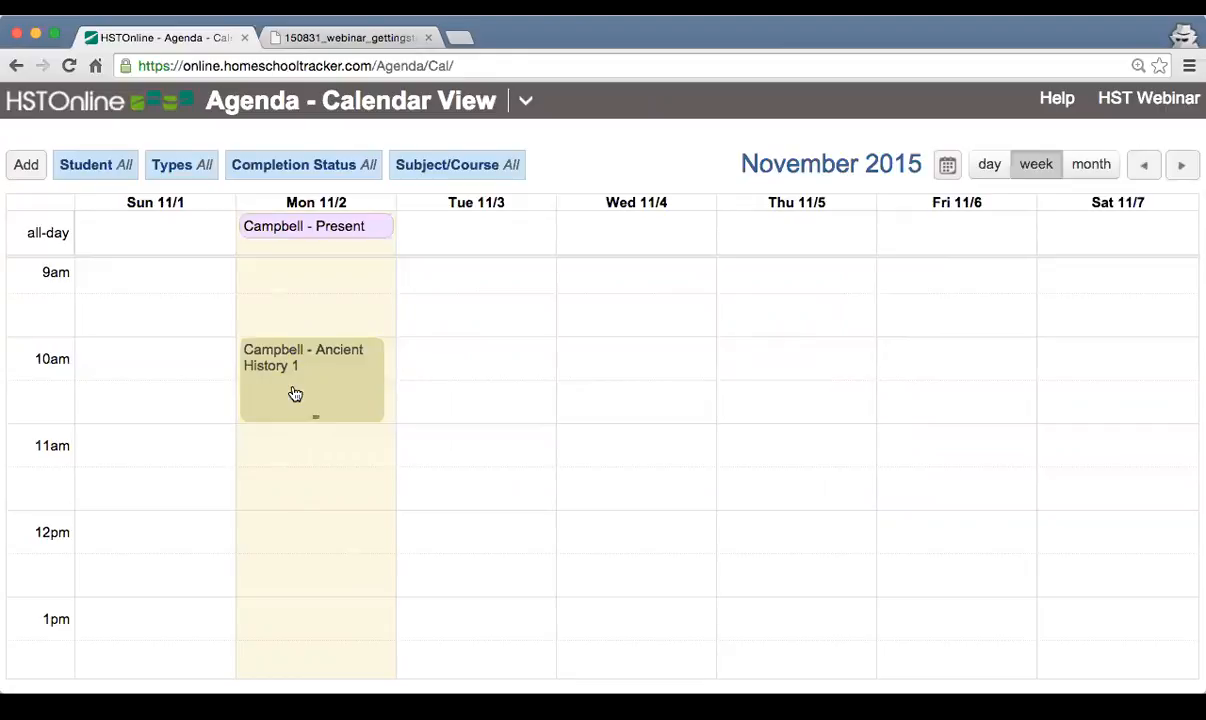
{"action": "scroll", "coordinate": [295, 394], "scroll_direction": "down", "scroll_amount": 1}
{"action": "scroll", "coordinate": [293, 393], "scroll_direction": "up", "scroll_amount": 1}
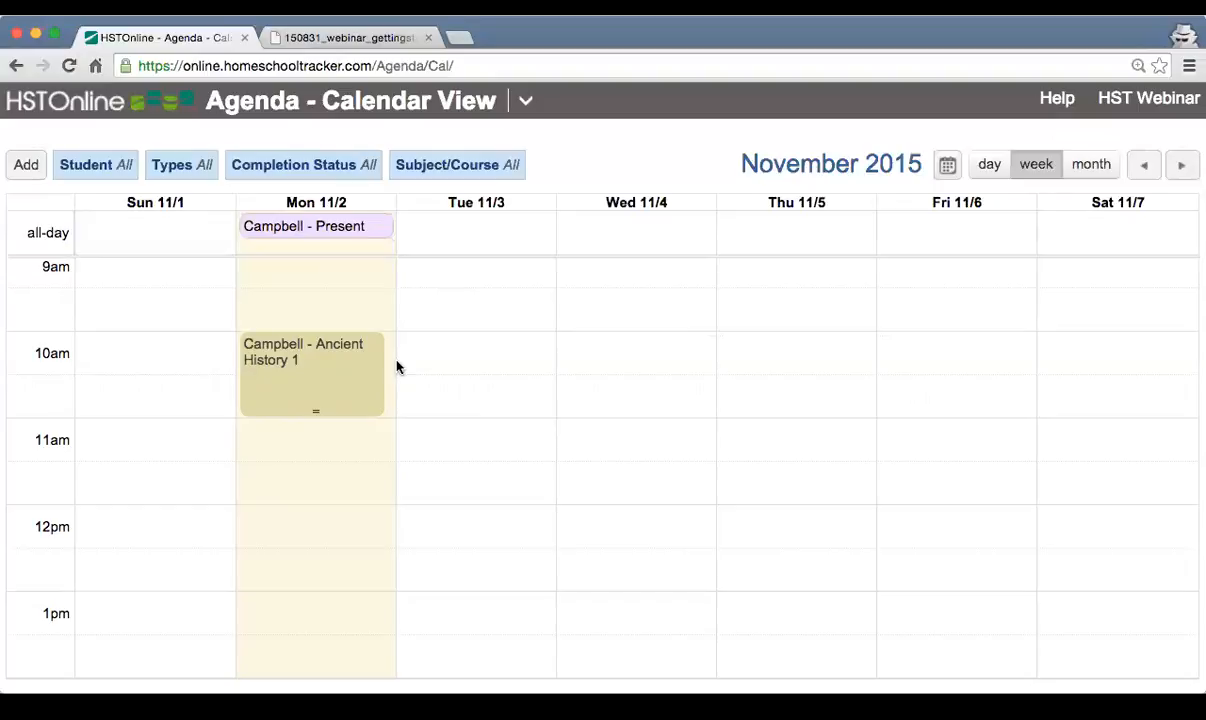
{"action": "scroll", "coordinate": [398, 367], "scroll_direction": "up", "scroll_amount": 1}
{"action": "scroll", "coordinate": [398, 367], "scroll_direction": "down", "scroll_amount": 2}
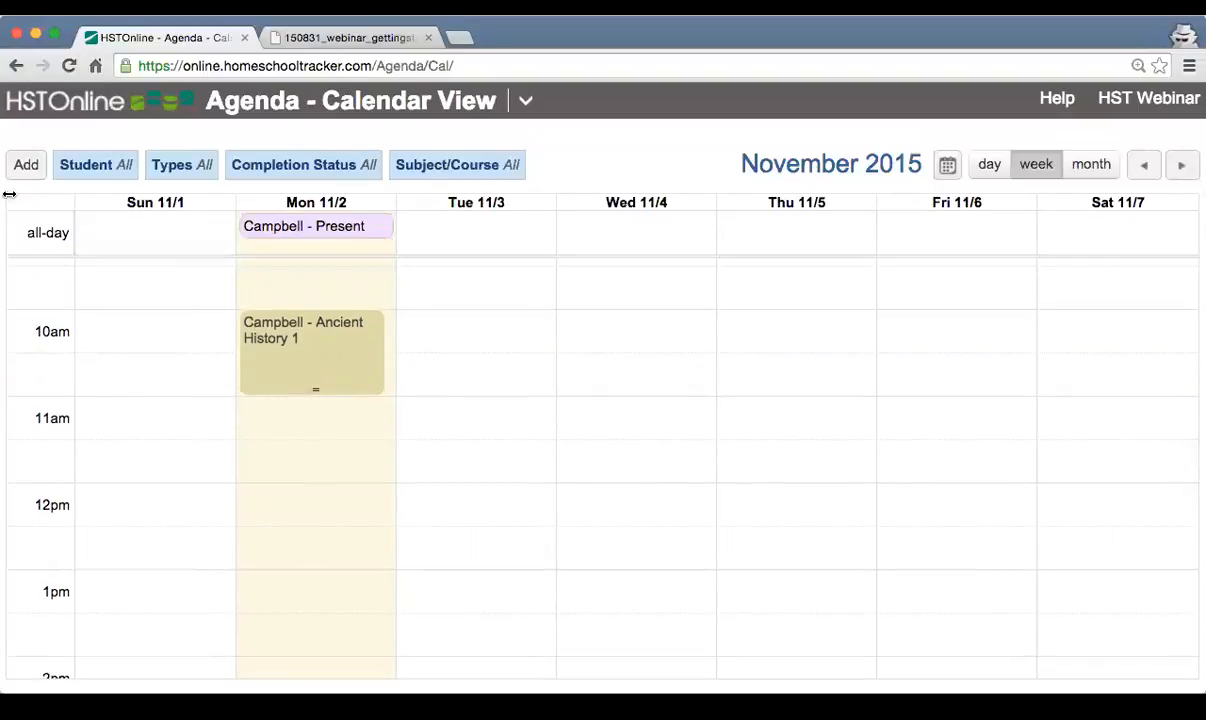
Start adding multiple assignments and look through the day and date and page/lesson/chapter options before returning to the student details
{"action": "left_click", "coordinate": [25, 168]}
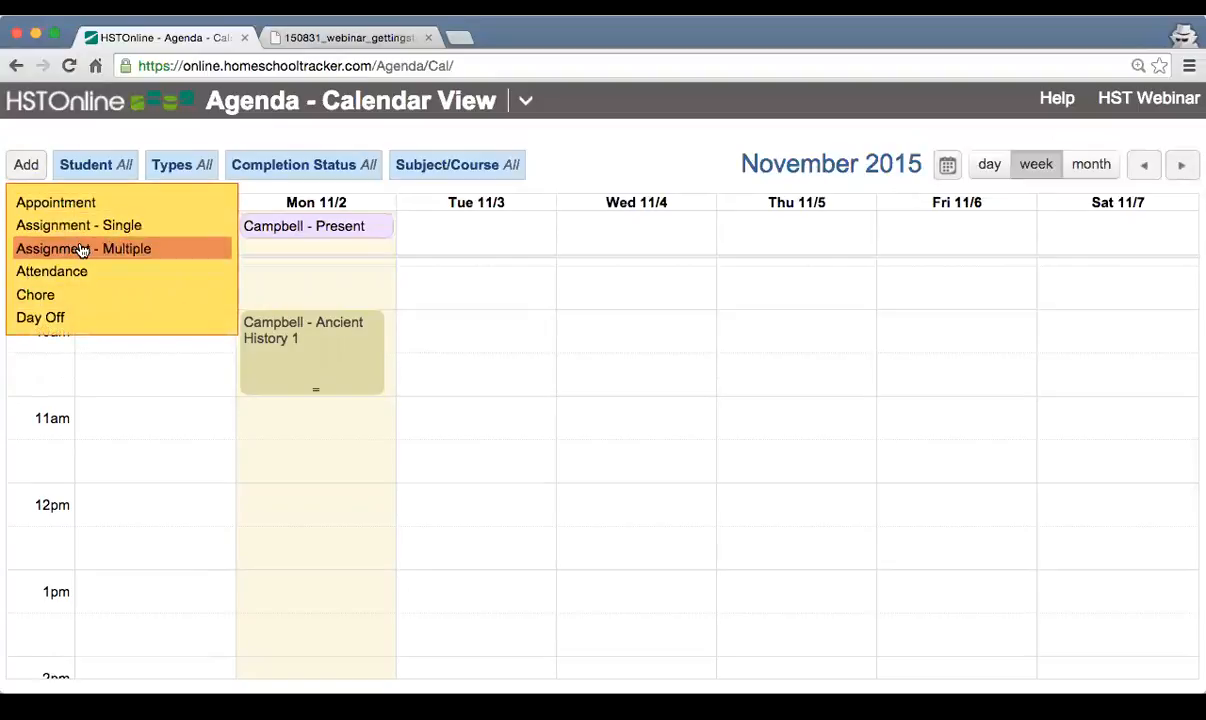
{"action": "left_click", "coordinate": [208, 256]}
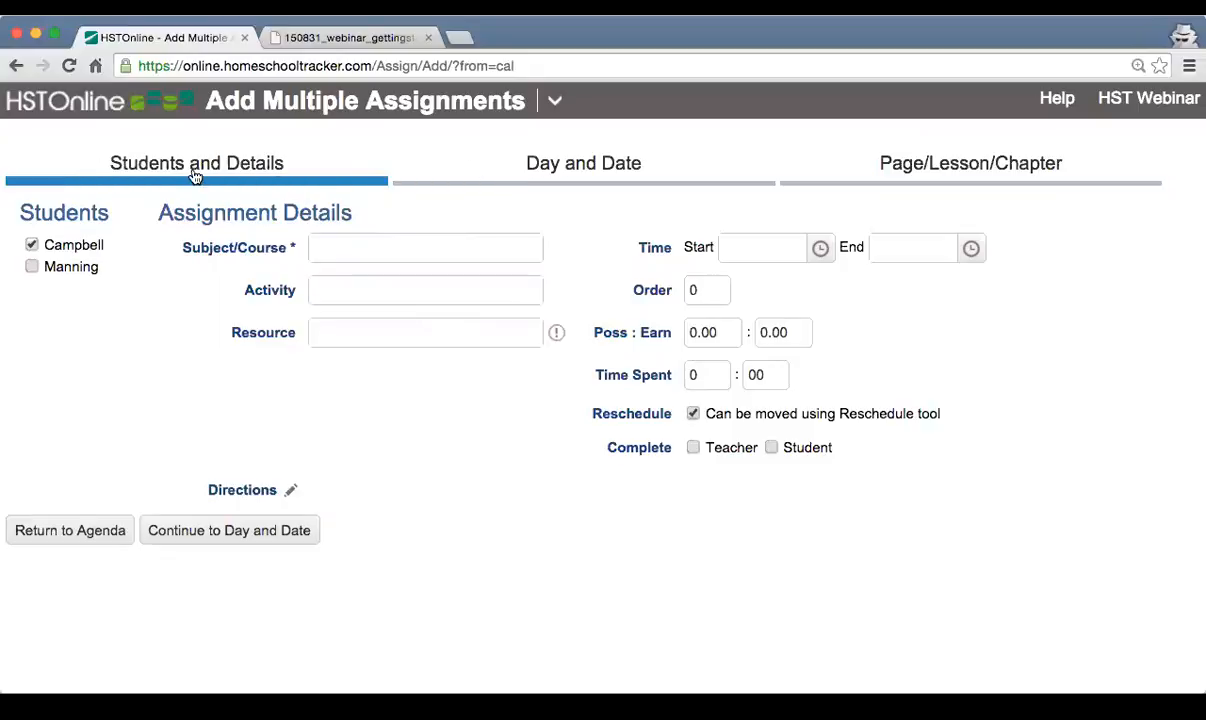
{"action": "left_click", "coordinate": [560, 175]}
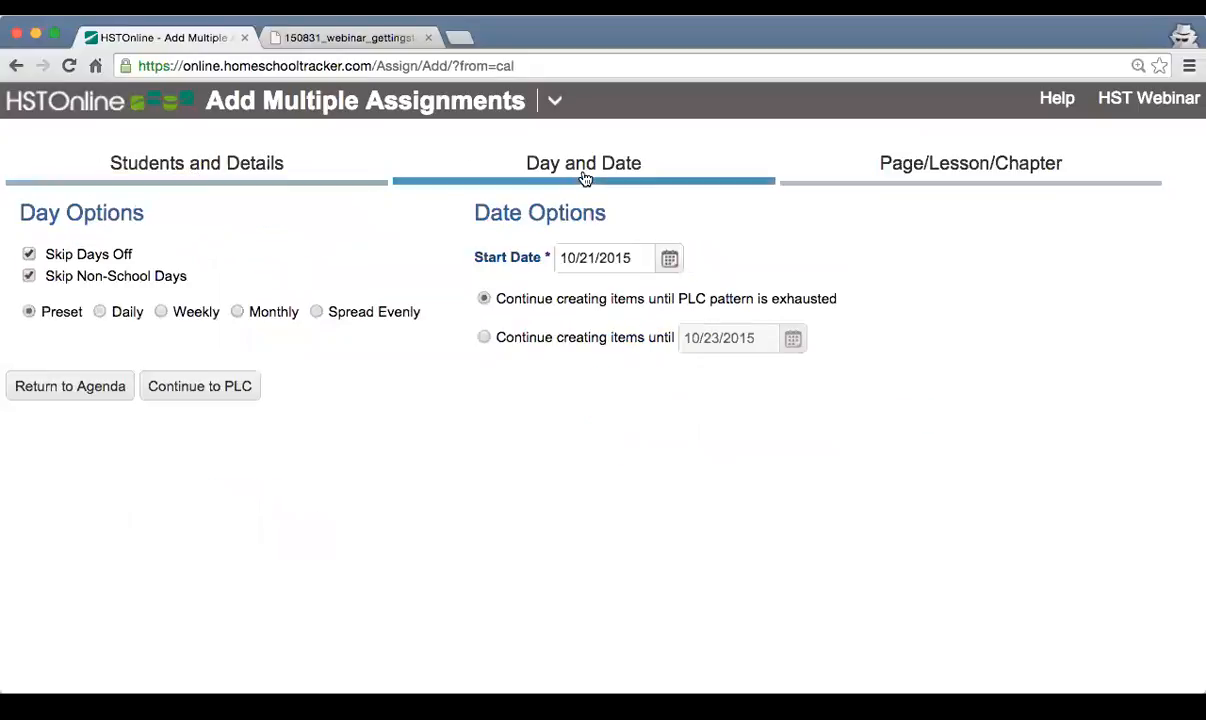
{"action": "left_click", "coordinate": [946, 180]}
{"action": "left_click", "coordinate": [144, 170]}
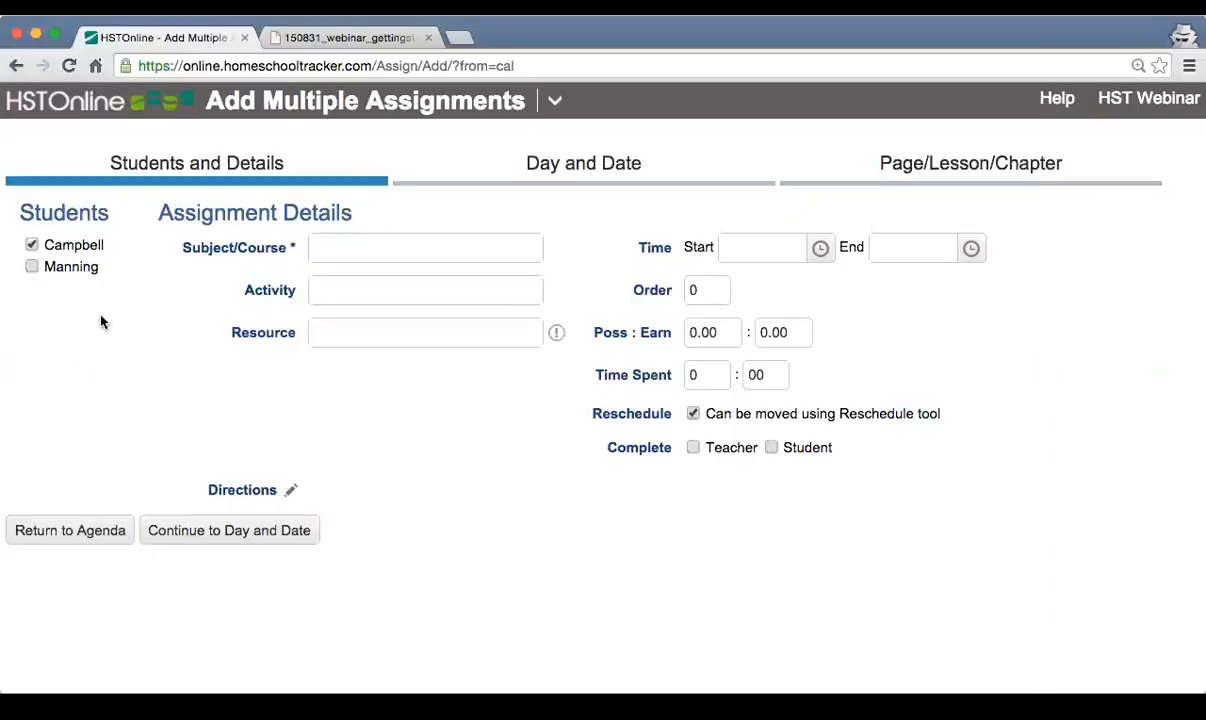
Set the course to History/Ancient History 1, the activity to Lesson and the resource to Exploring Creation with Physical Science
{"action": "left_click", "coordinate": [32, 268]}
{"action": "left_click", "coordinate": [32, 266]}
{"action": "left_click", "coordinate": [379, 249]}
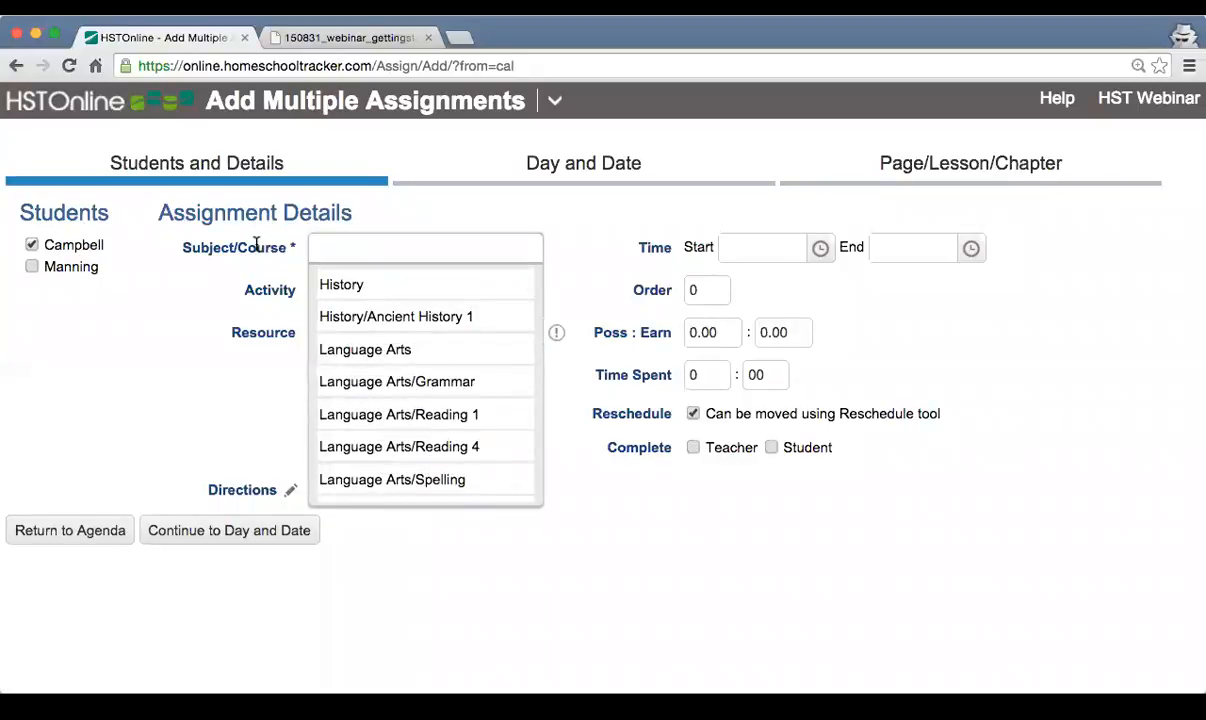
{"action": "left_click", "coordinate": [425, 318]}
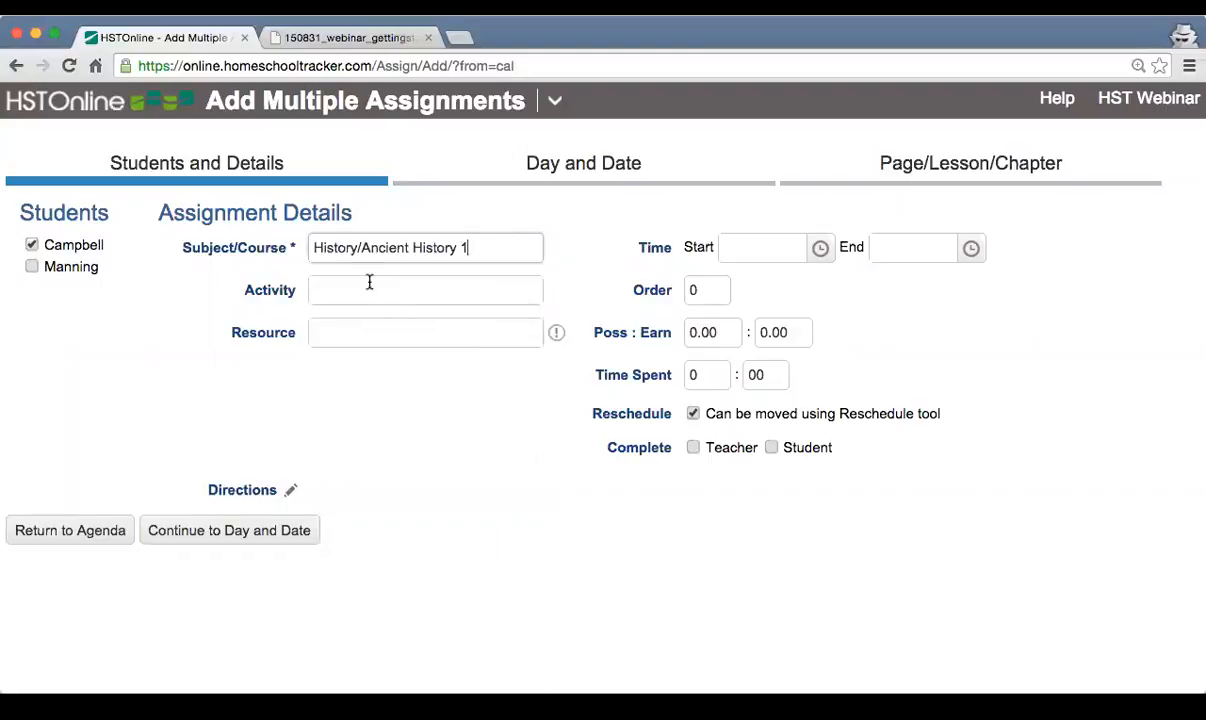
{"action": "left_click", "coordinate": [448, 294]}
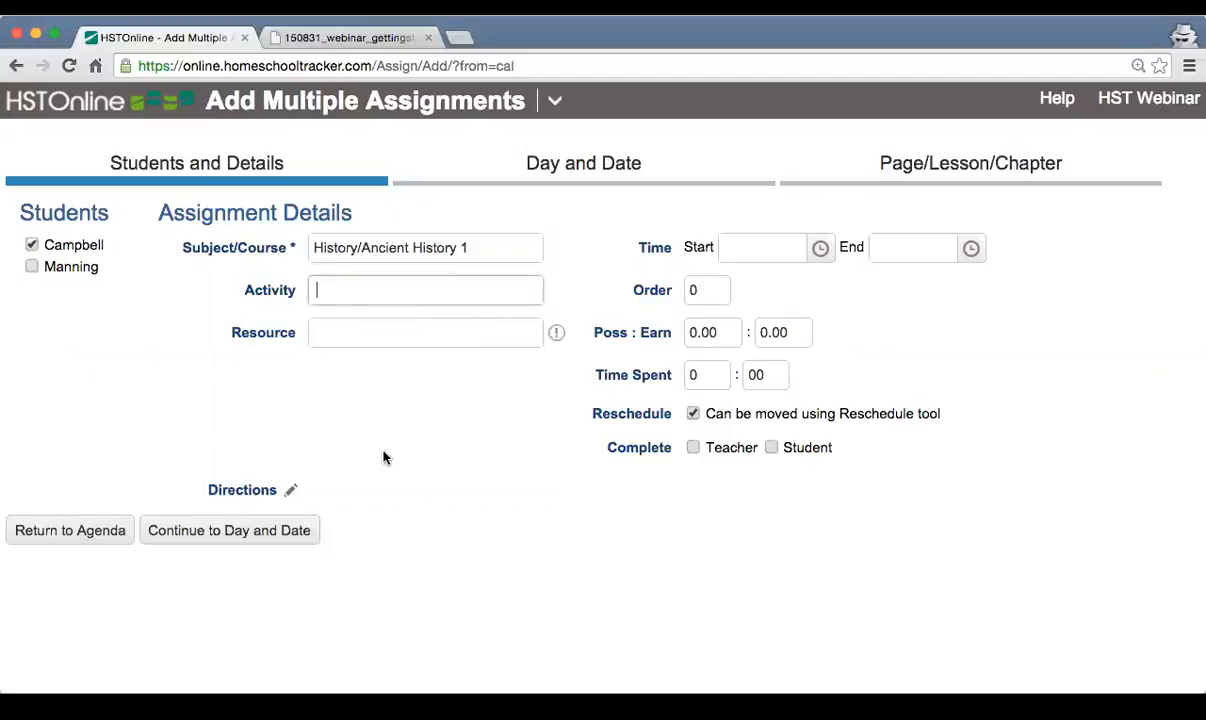
{"action": "scroll", "coordinate": [404, 390], "scroll_direction": "down", "scroll_amount": 2}
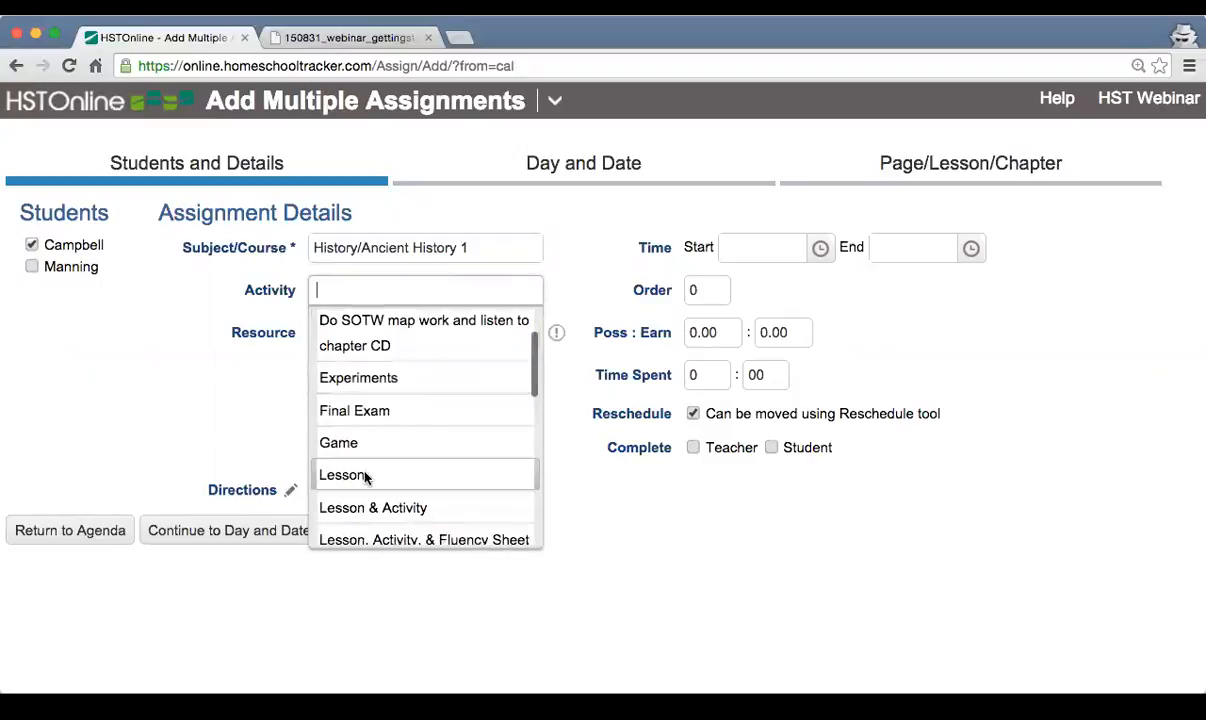
{"action": "left_click", "coordinate": [404, 476]}
{"action": "left_click", "coordinate": [439, 334]}
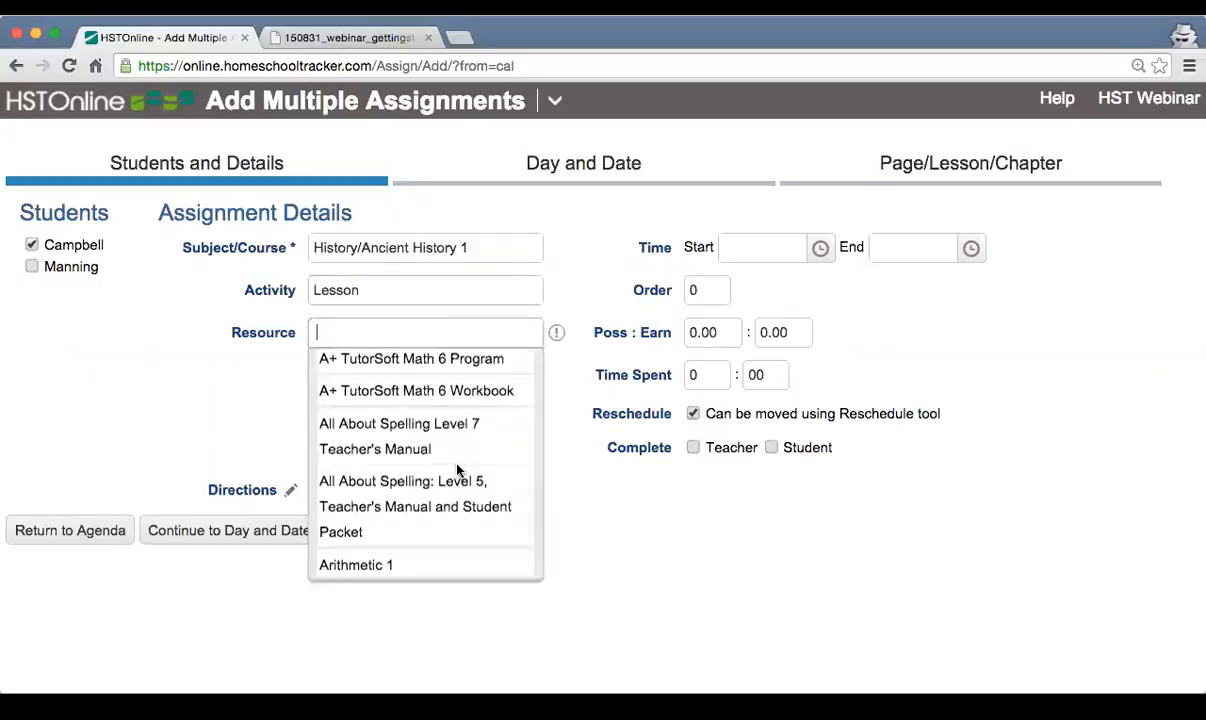
{"action": "scroll", "coordinate": [440, 463], "scroll_direction": "down", "scroll_amount": 5}
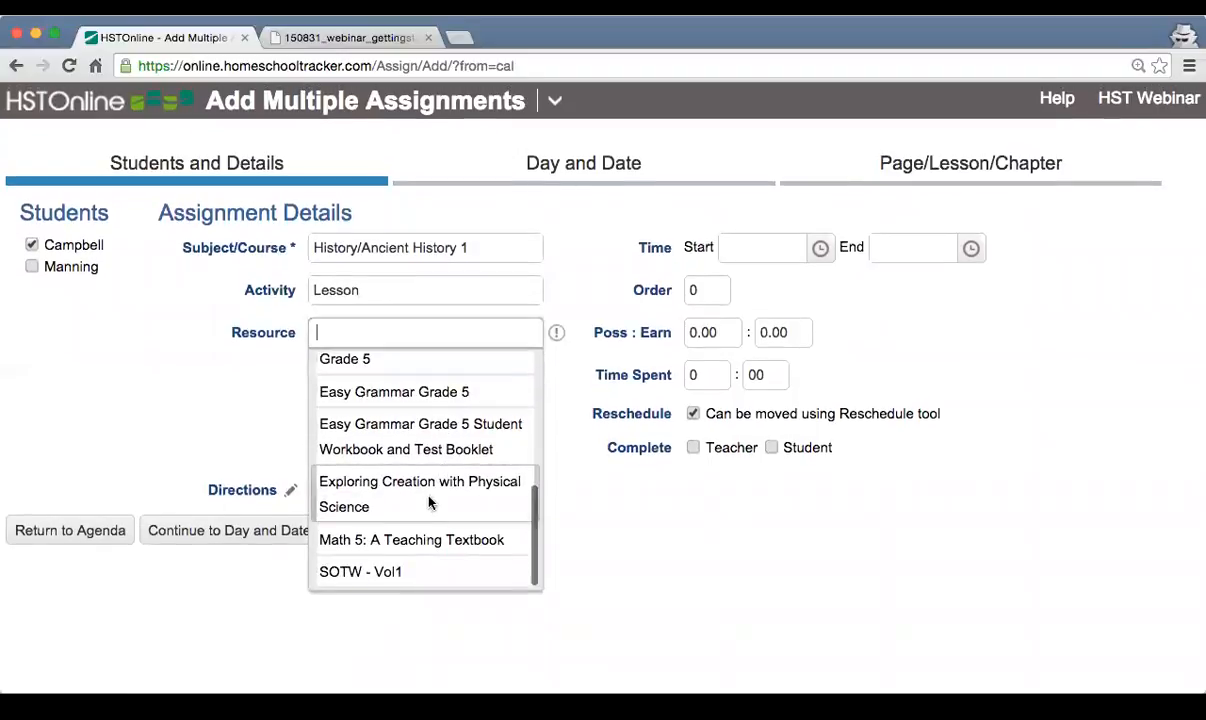
{"action": "left_click", "coordinate": [432, 490]}
Schedule the assignments from 10:00 AM to 11:00 AM and set the possible points to 10
{"action": "left_click", "coordinate": [780, 247]}
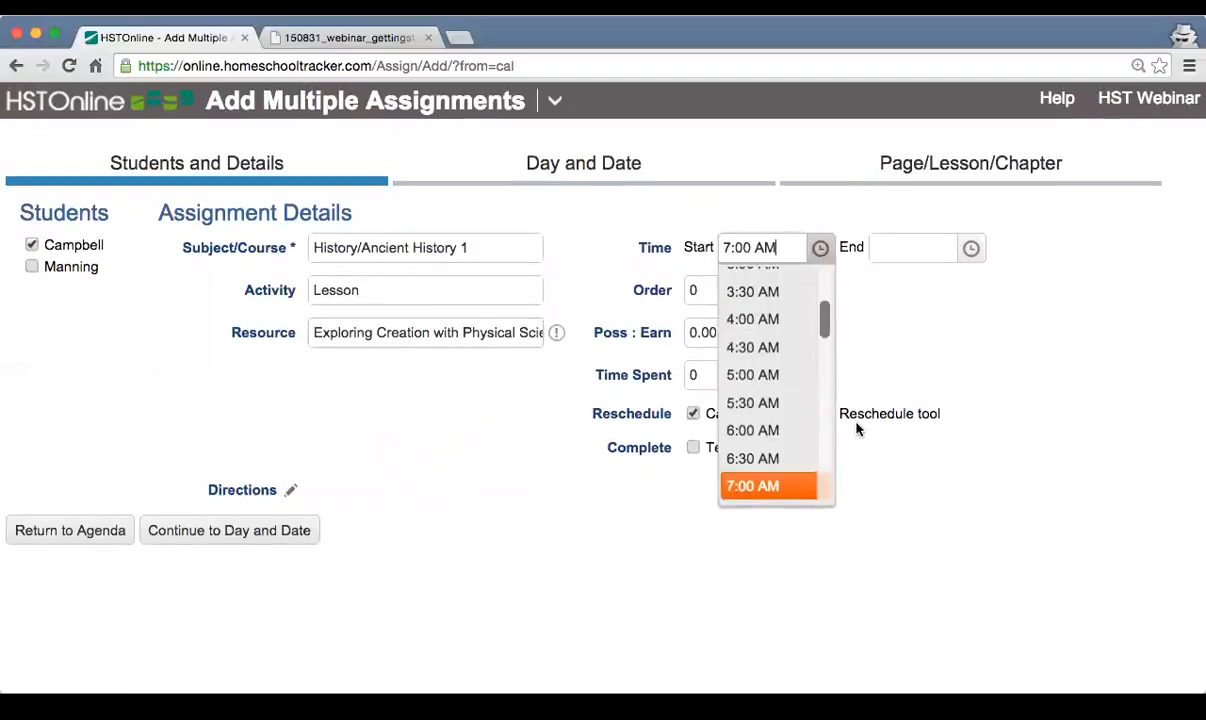
{"action": "scroll", "coordinate": [804, 410], "scroll_direction": "down", "scroll_amount": 3}
{"action": "left_click", "coordinate": [775, 339]}
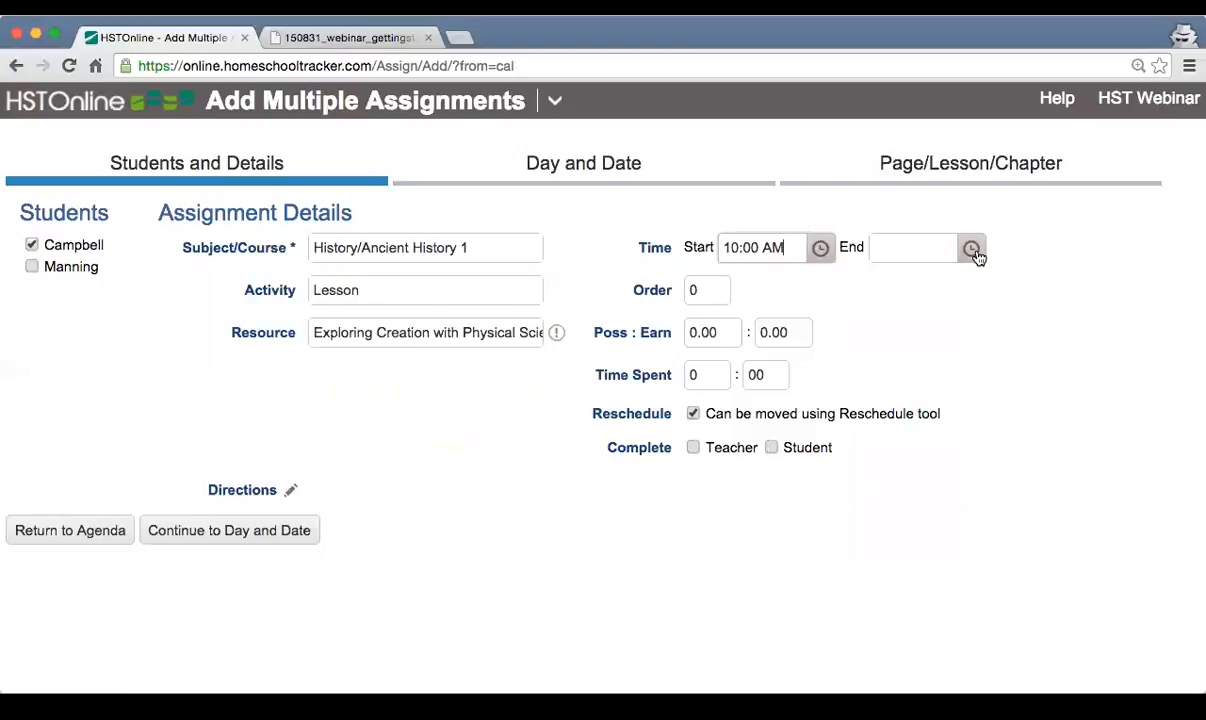
{"action": "left_click", "coordinate": [971, 248]}
{"action": "scroll", "coordinate": [885, 400], "scroll_direction": "down", "scroll_amount": 2}
{"action": "left_click", "coordinate": [896, 411]}
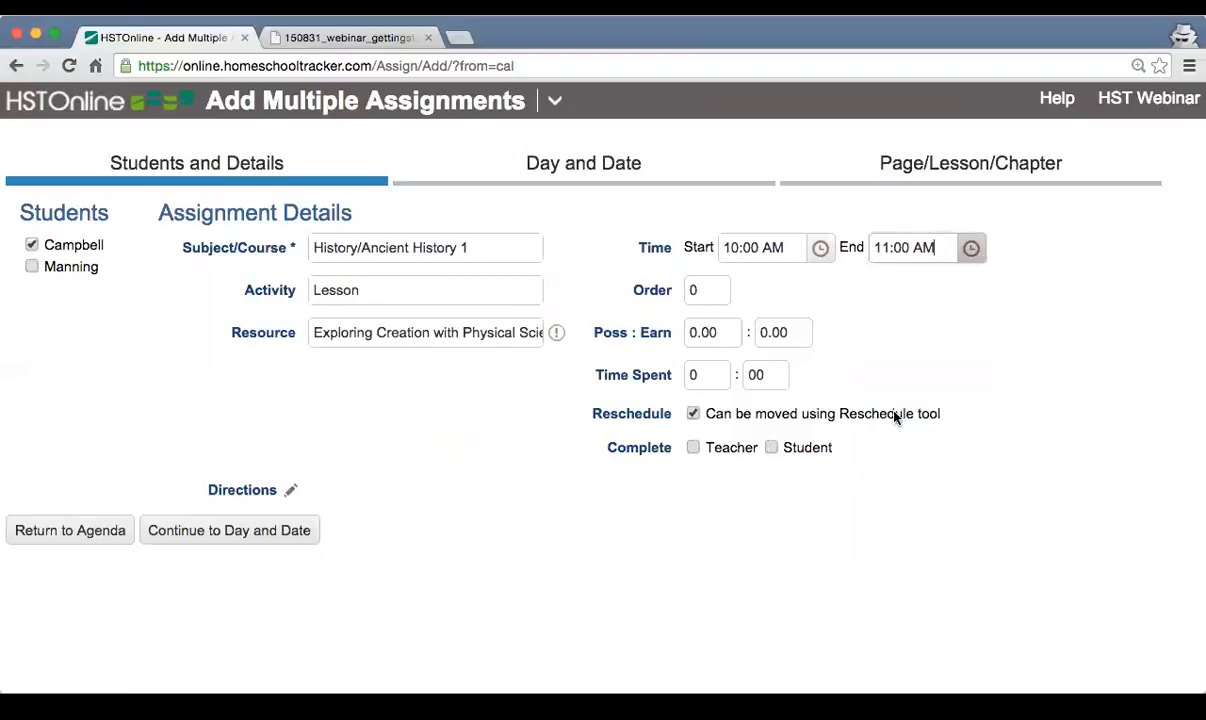
{"action": "left_click", "coordinate": [721, 336]}
{"action": "type", "text": "10"}
{"action": "key", "text": "Tab"}
{"action": "left_click", "coordinate": [410, 590]}
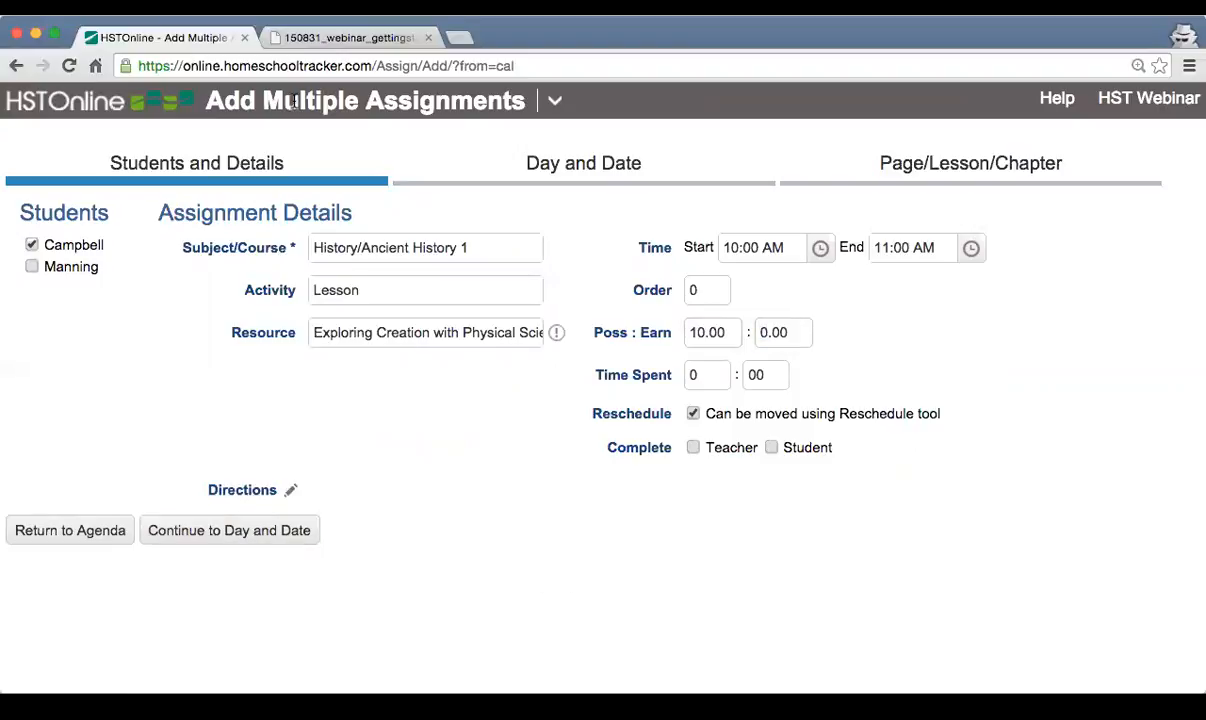
Make the assignments repeat daily with a start date of 11/3/2015
{"action": "left_click", "coordinate": [283, 537]}
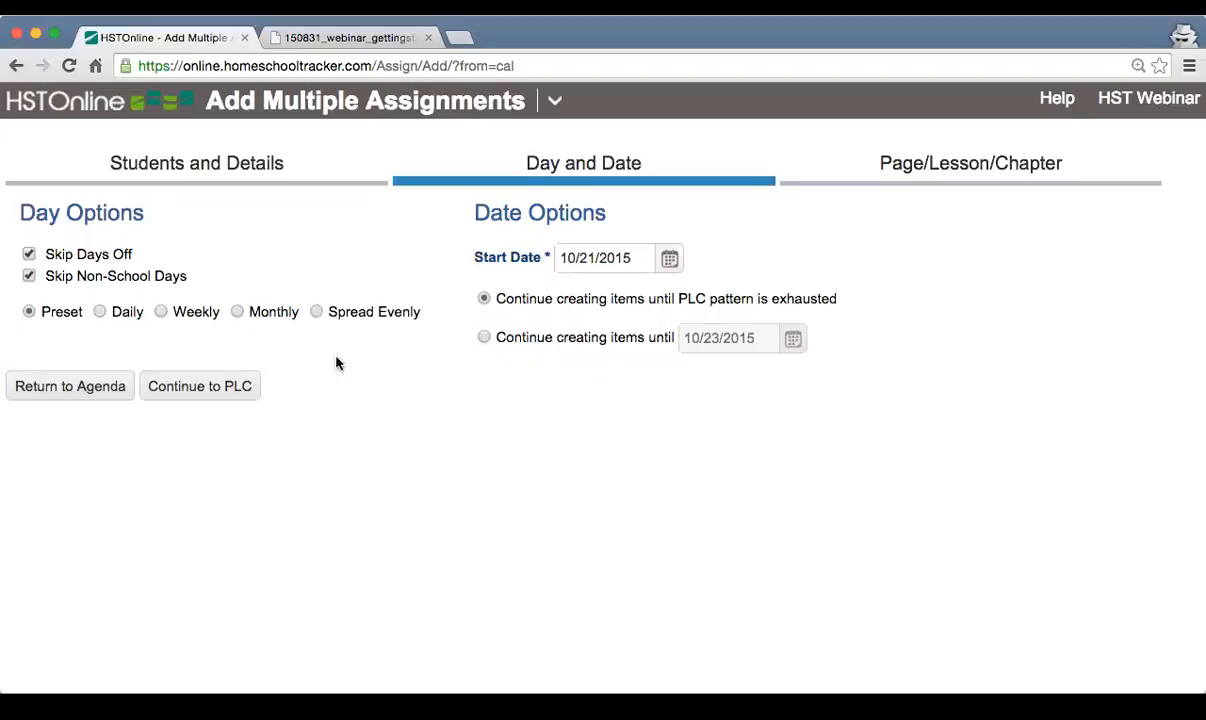
{"action": "left_click", "coordinate": [99, 312]}
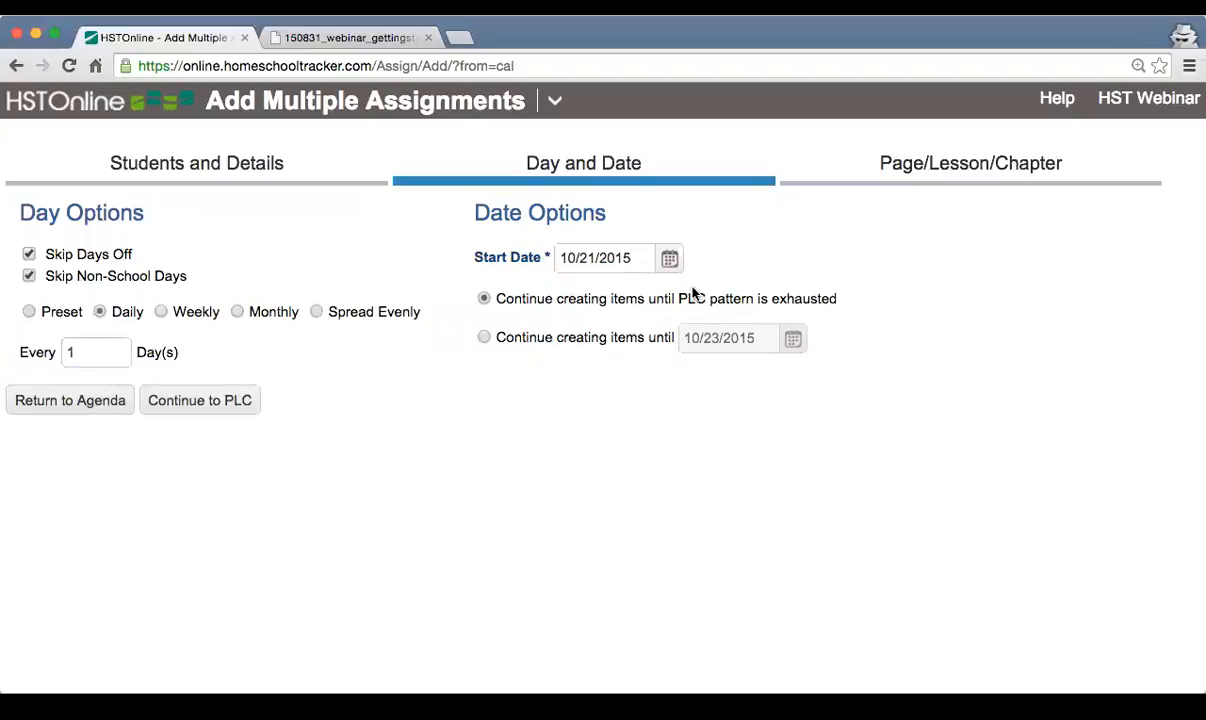
{"action": "left_click", "coordinate": [670, 259]}
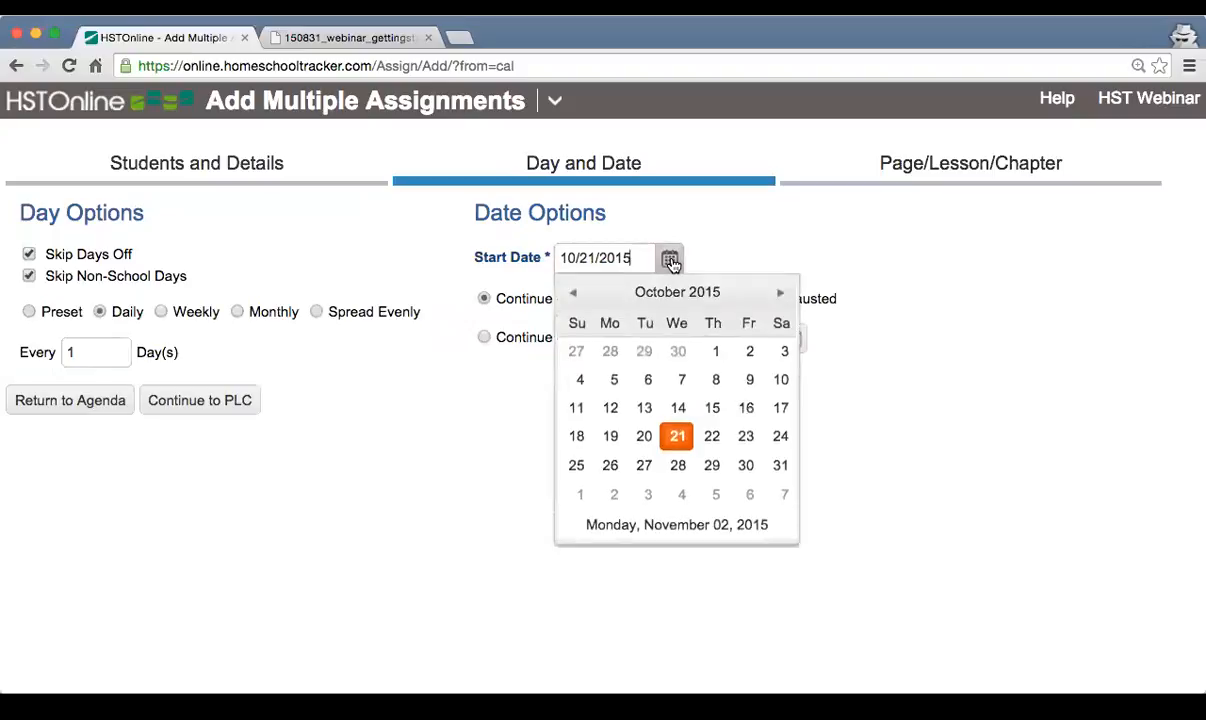
{"action": "left_click", "coordinate": [784, 300]}
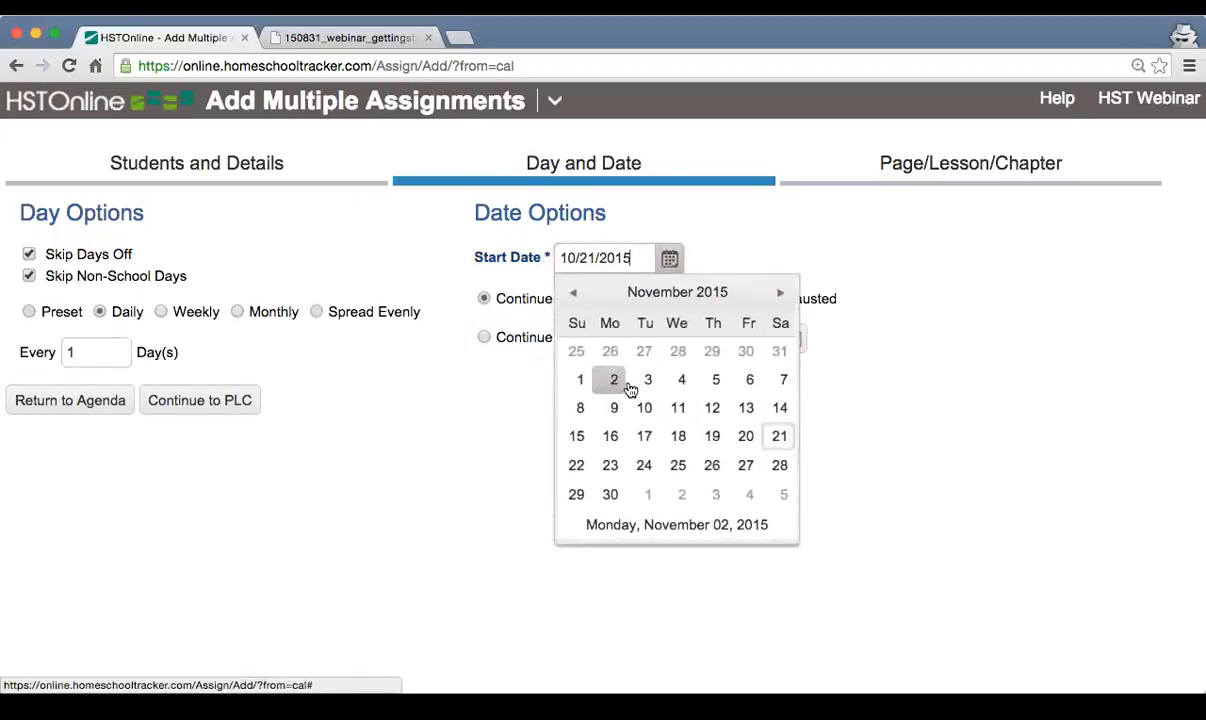
{"action": "left_click", "coordinate": [642, 385]}
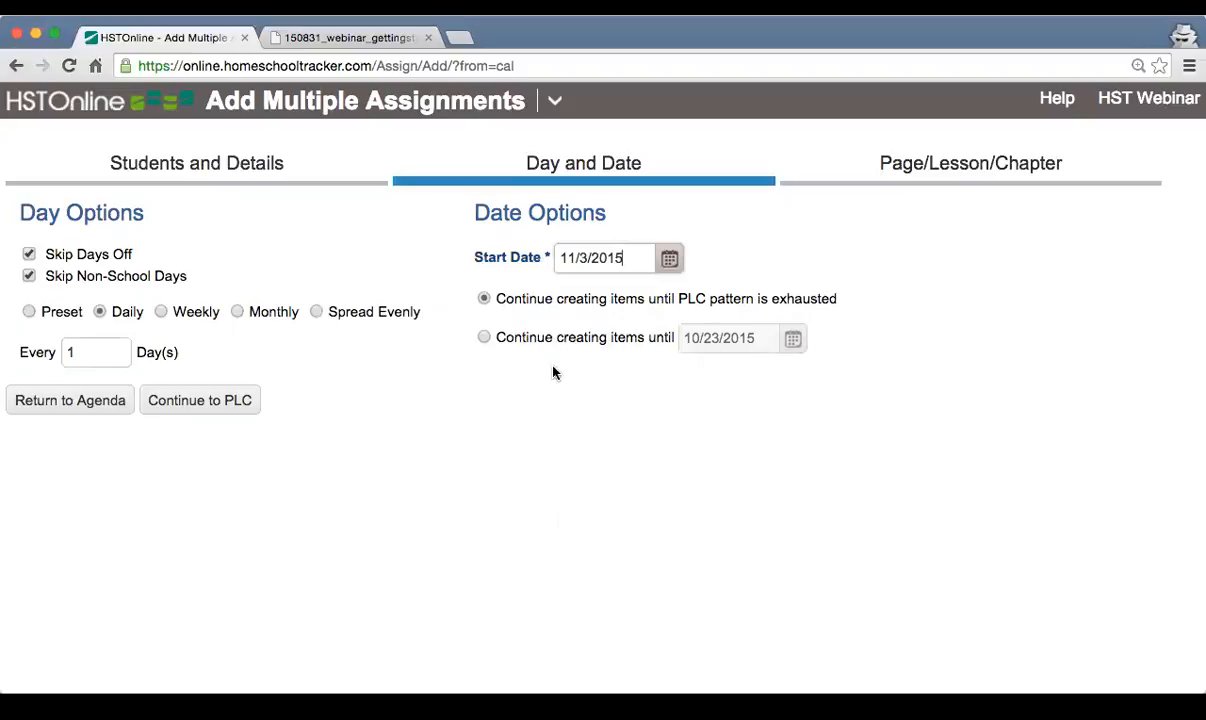
{"action": "left_click_drag", "start_coordinate": [506, 302], "coordinate": [841, 311]}
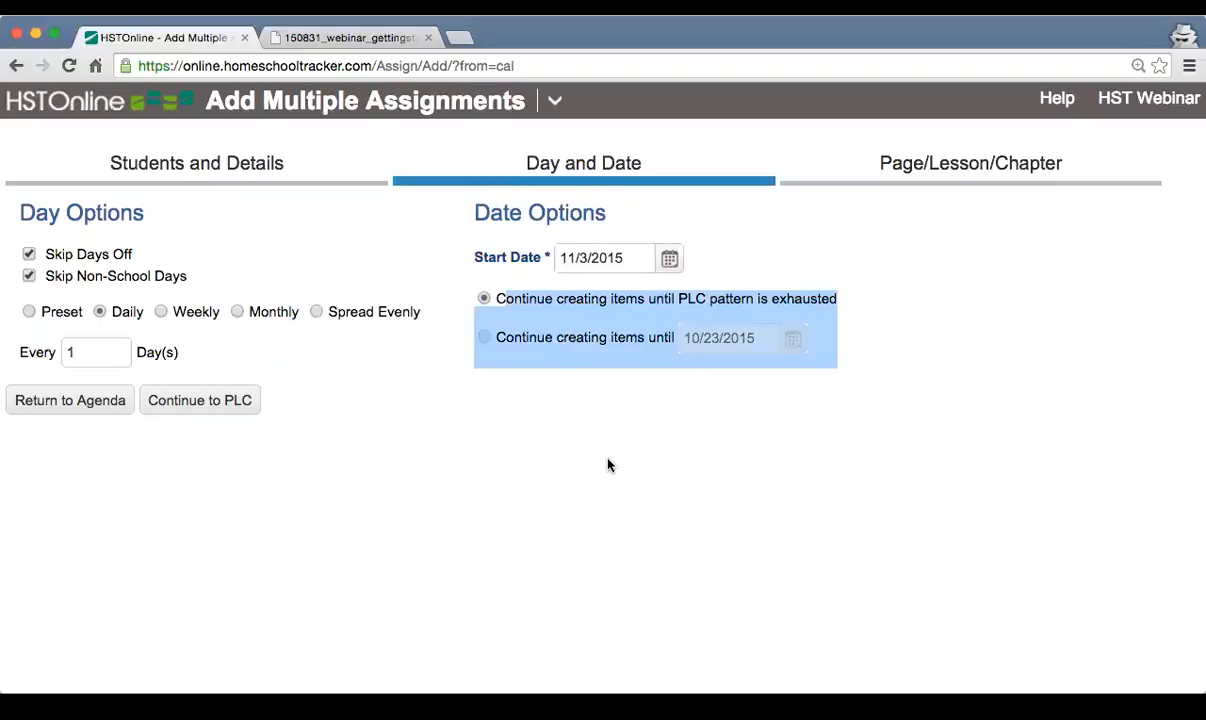
Number the assignments with a 1 Part Auto-Increment using the leading text Lesson and an end number of 4
{"action": "left_click", "coordinate": [210, 403]}
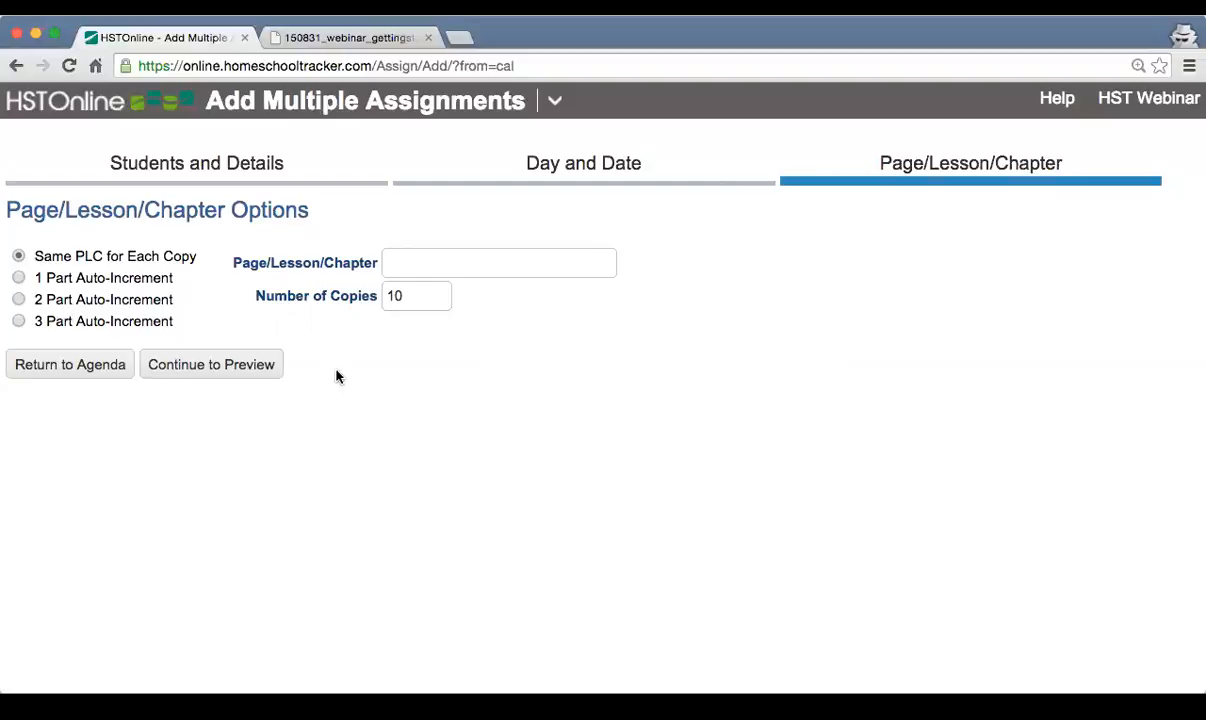
{"action": "left_click", "coordinate": [57, 281]}
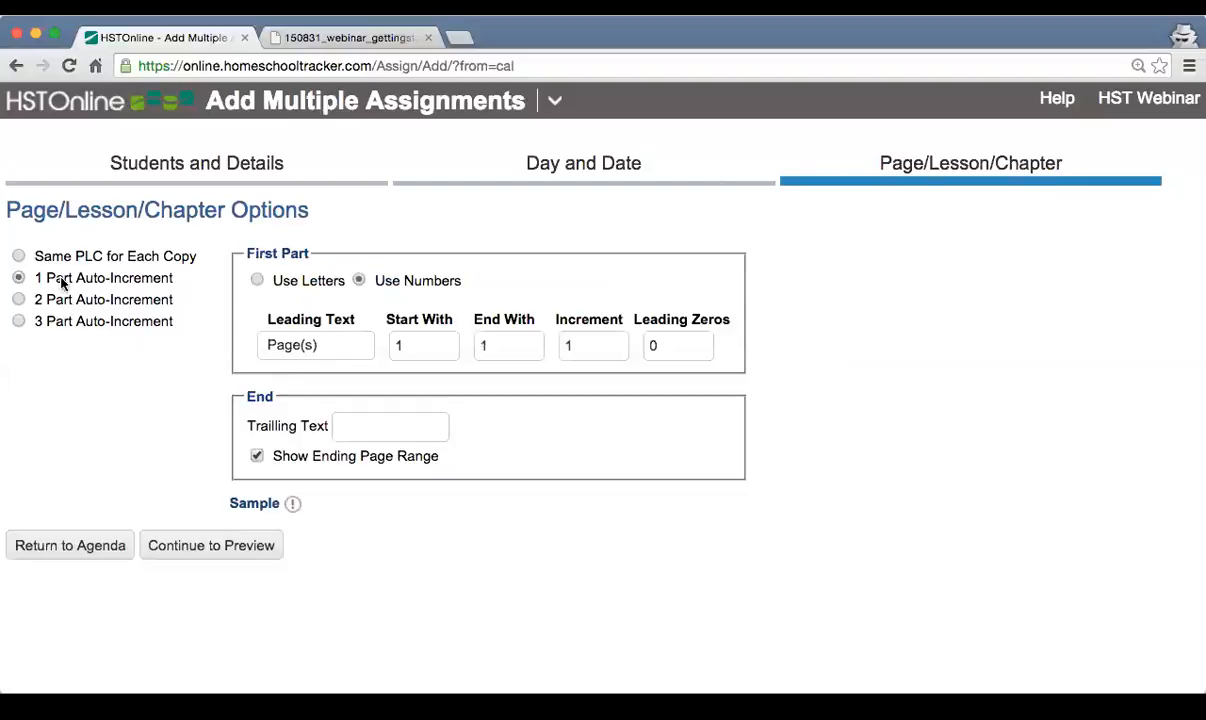
{"action": "left_click", "coordinate": [331, 343]}
{"action": "type", "text": "Lesson"}
{"action": "key", "text": "Tab"}
{"action": "key", "text": "Tab"}
{"action": "type", "text": "4"}
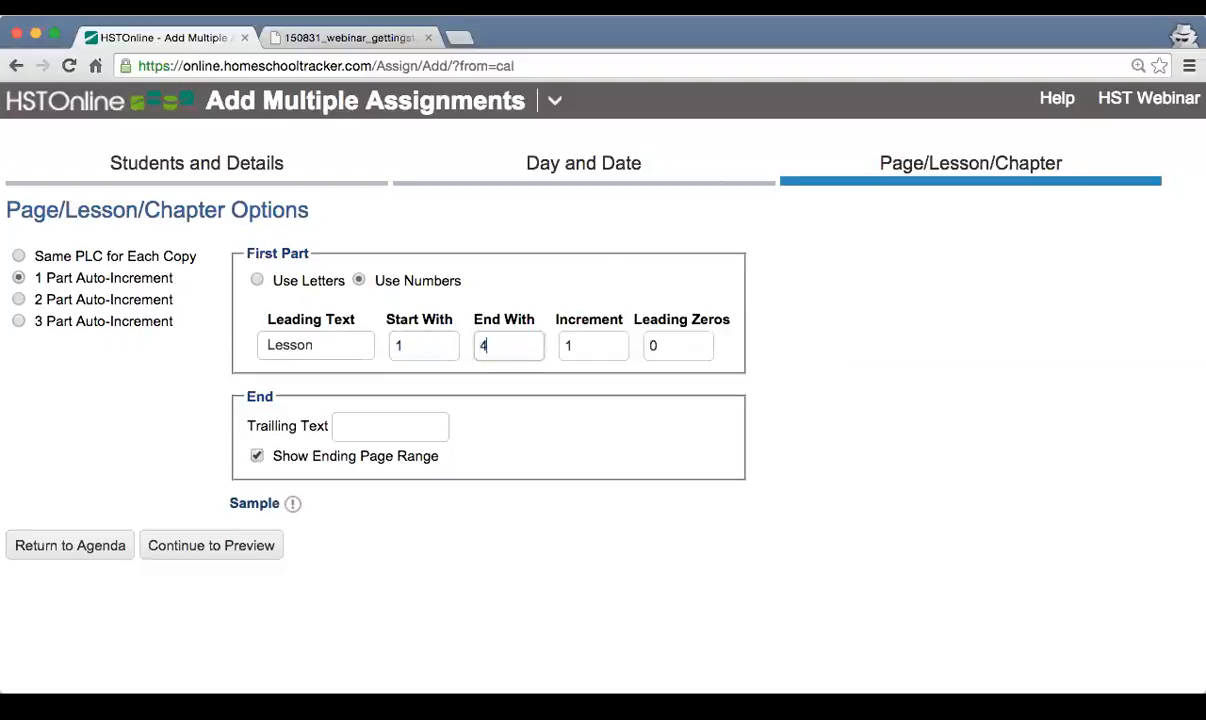
{"action": "key", "text": "Tab"}
Check the sample of the auto-increment lesson labels
{"action": "left_click", "coordinate": [292, 505]}
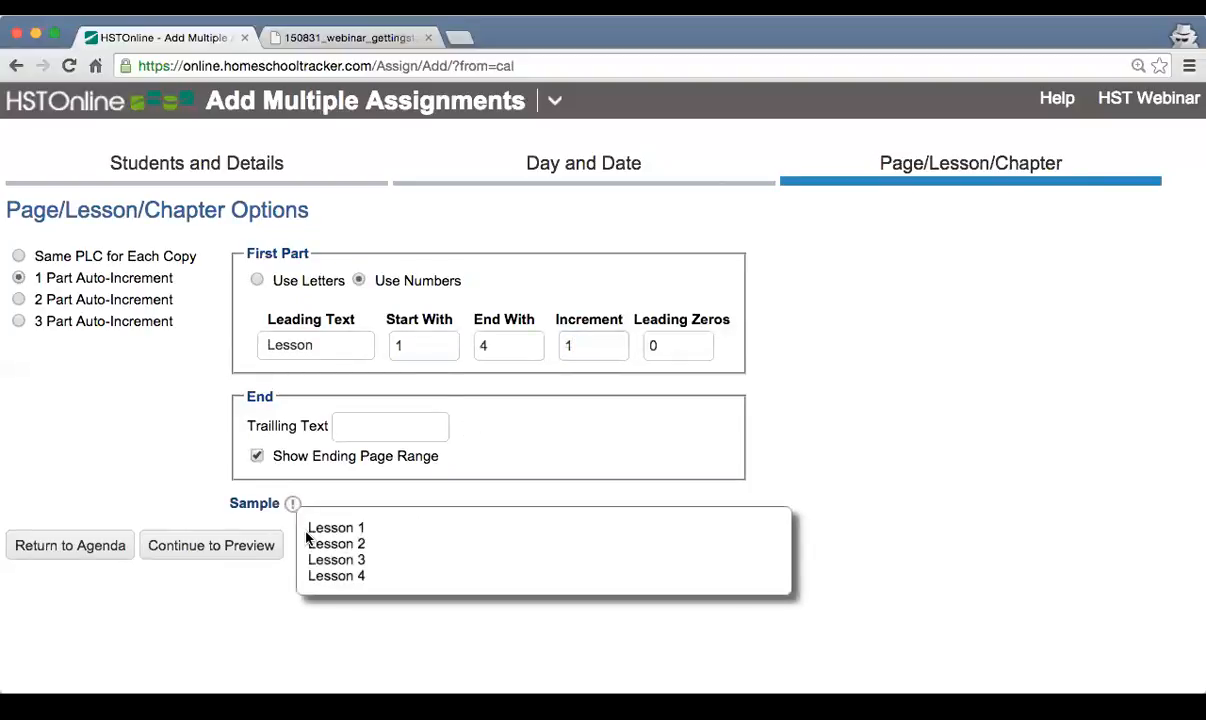
{"action": "left_click_drag", "start_coordinate": [308, 528], "coordinate": [366, 533]}
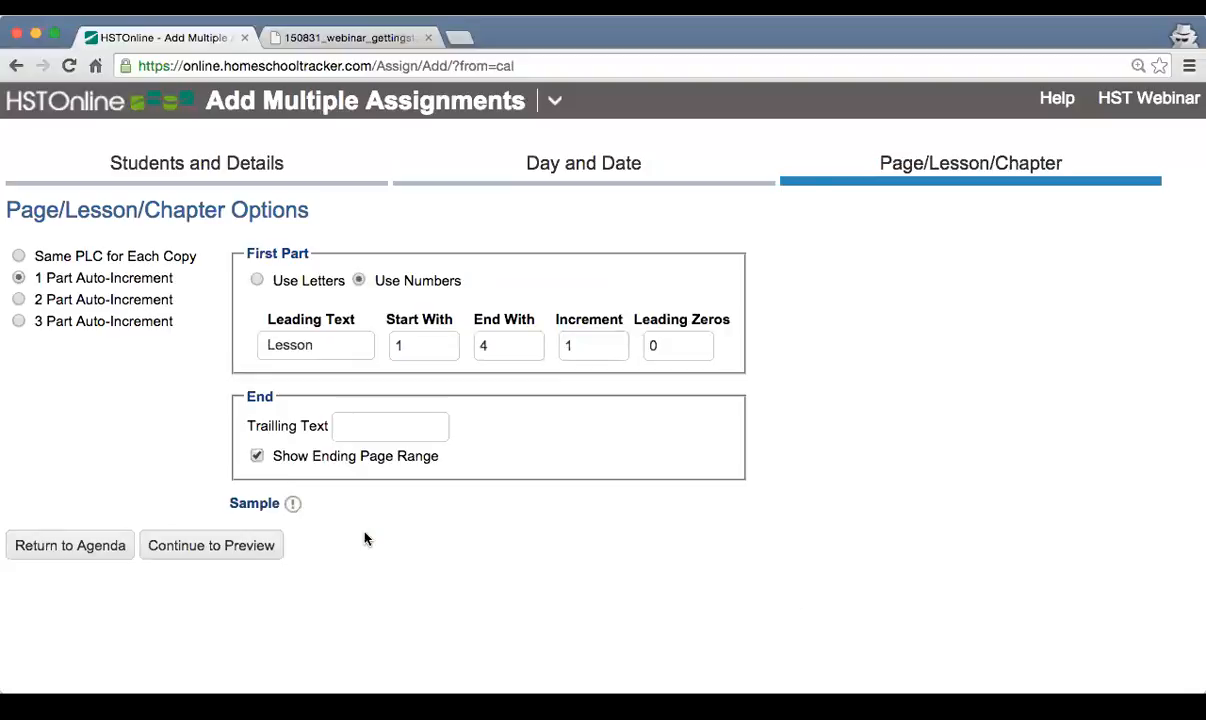
{"action": "left_click", "coordinate": [294, 505]}
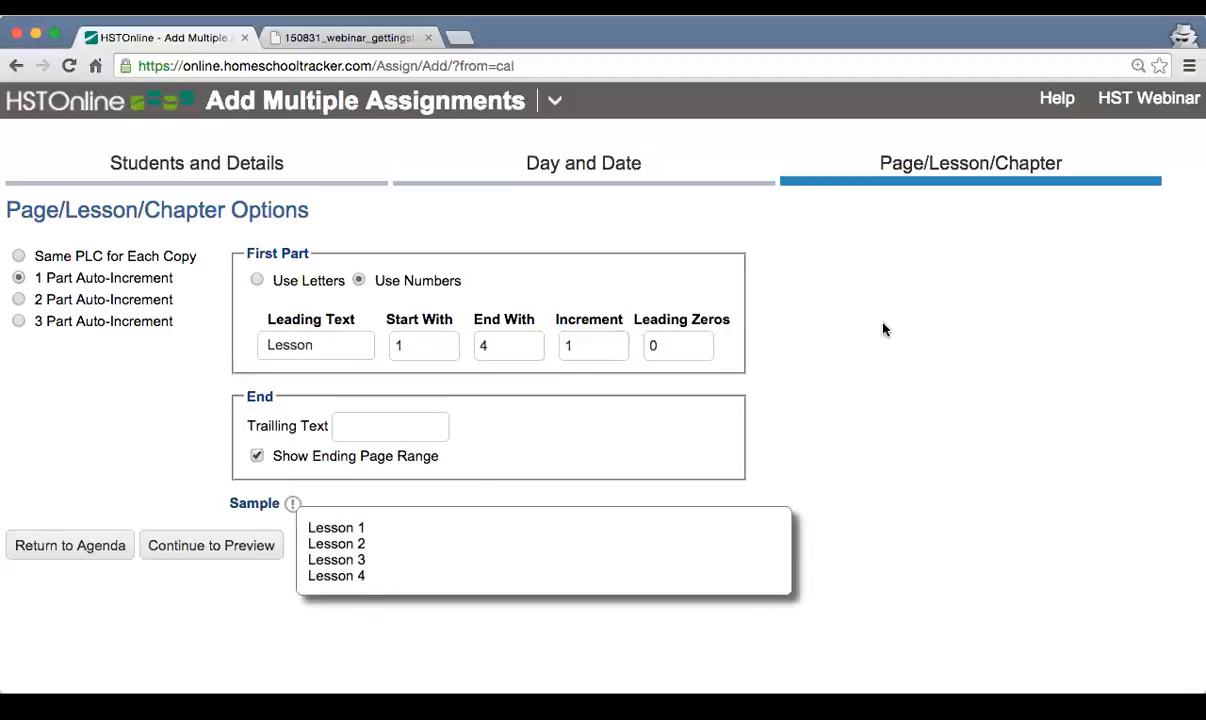
Recheck the day and date options and generate the preview of the assignments
{"action": "left_click", "coordinate": [573, 168]}
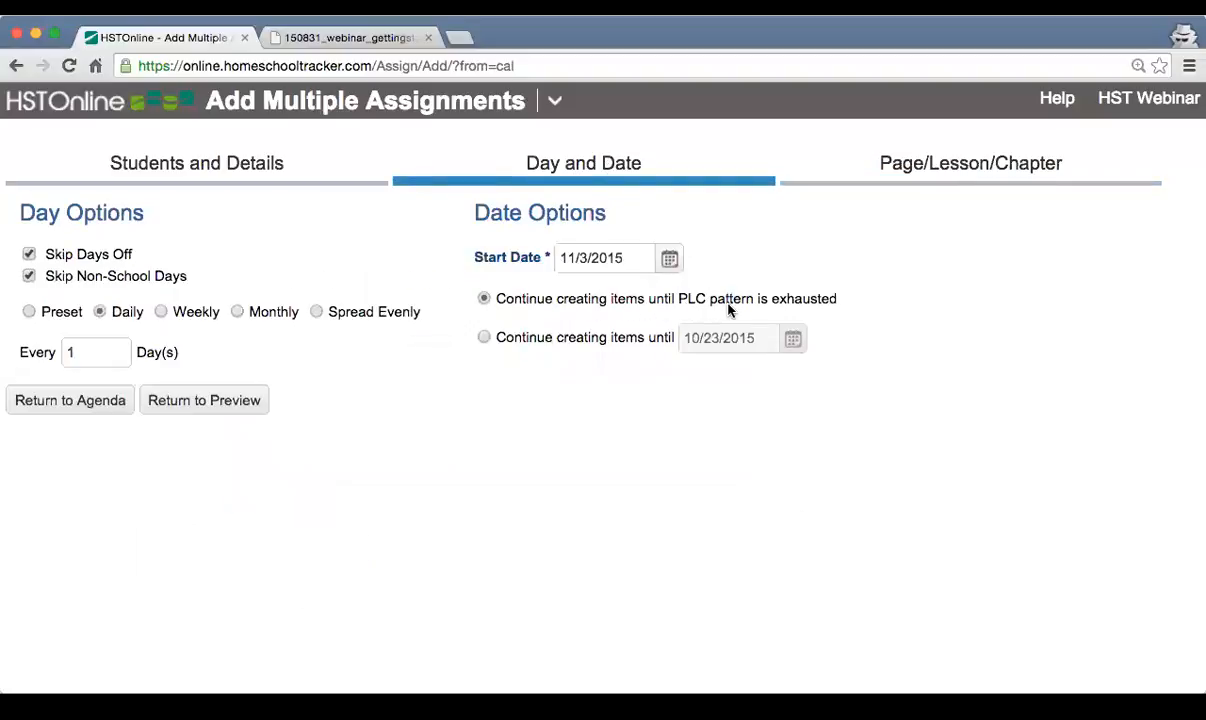
{"action": "left_click", "coordinate": [953, 160]}
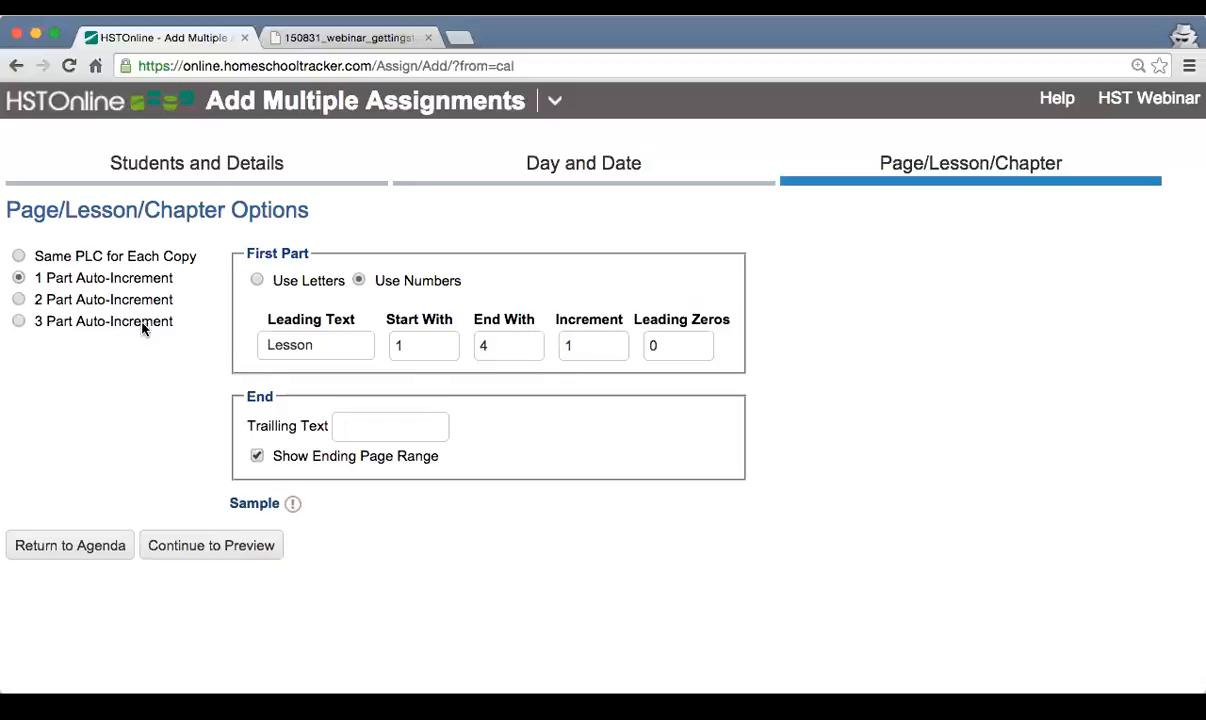
{"action": "left_click", "coordinate": [230, 548]}
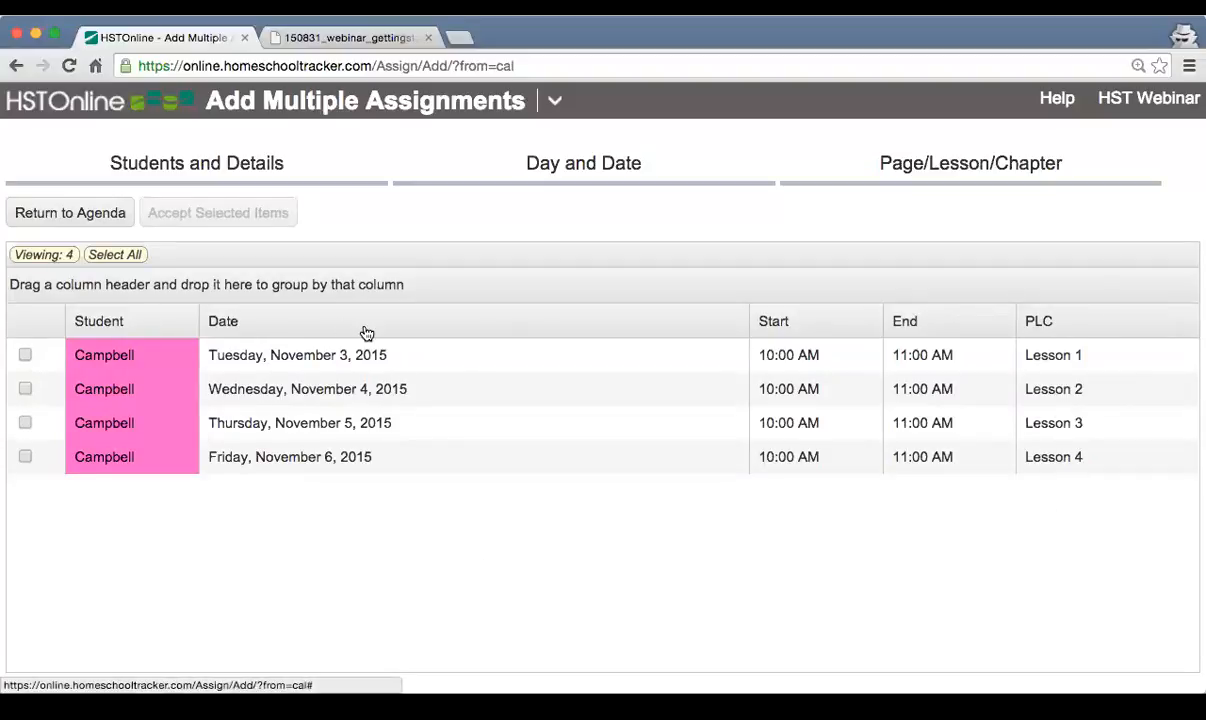
Recheck the Page/Lesson/Chapter and day options and accept all previewed assignments into the agenda
{"action": "left_click", "coordinate": [988, 168]}
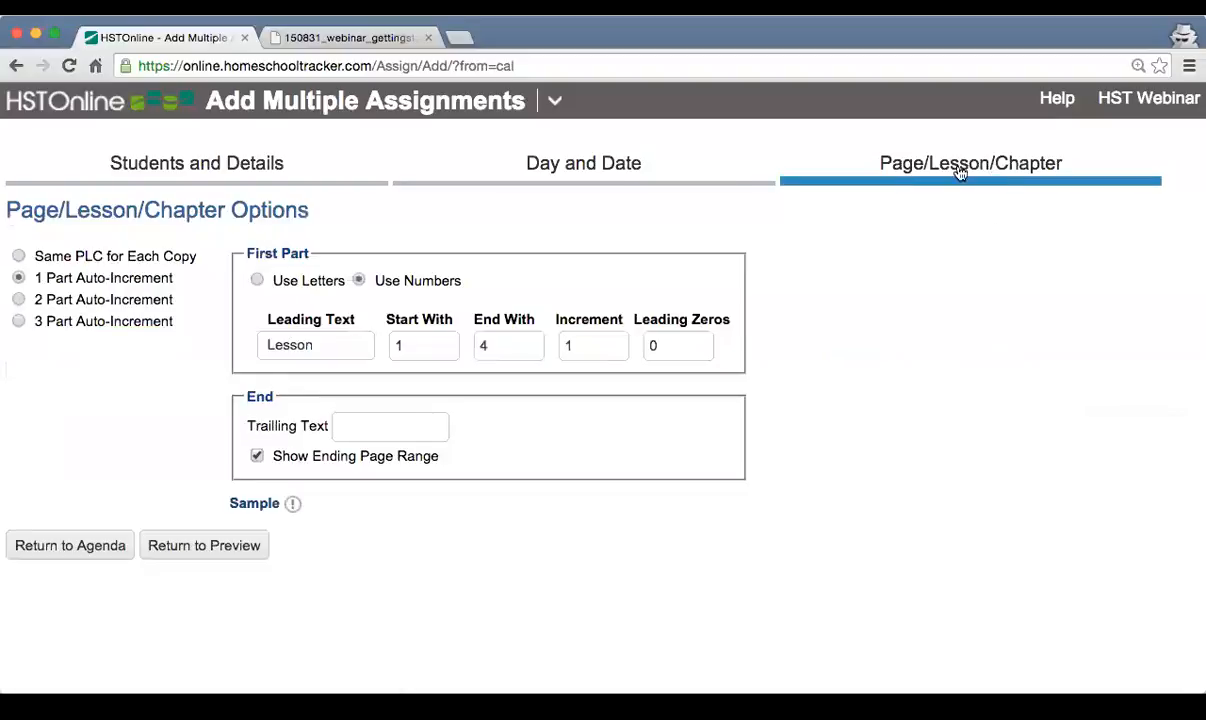
{"action": "left_click", "coordinate": [590, 167]}
{"action": "left_click", "coordinate": [946, 188]}
{"action": "left_click", "coordinate": [258, 548]}
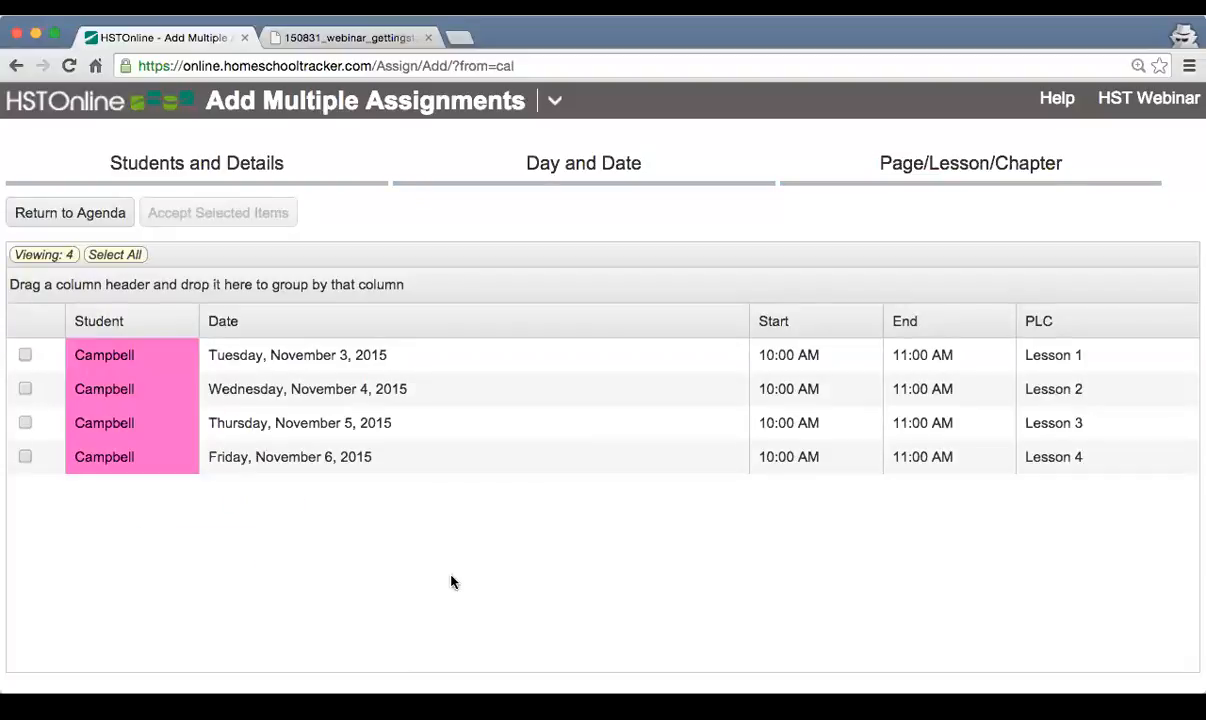
{"action": "left_click", "coordinate": [112, 257]}
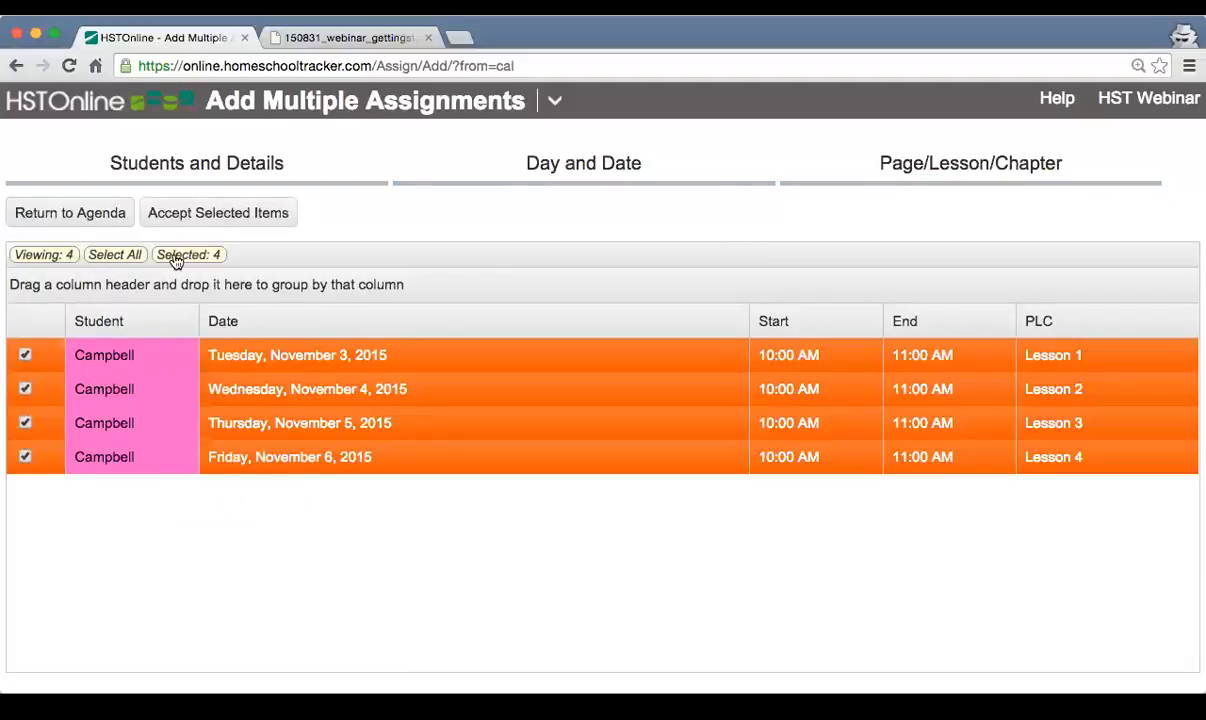
{"action": "left_click", "coordinate": [215, 212]}
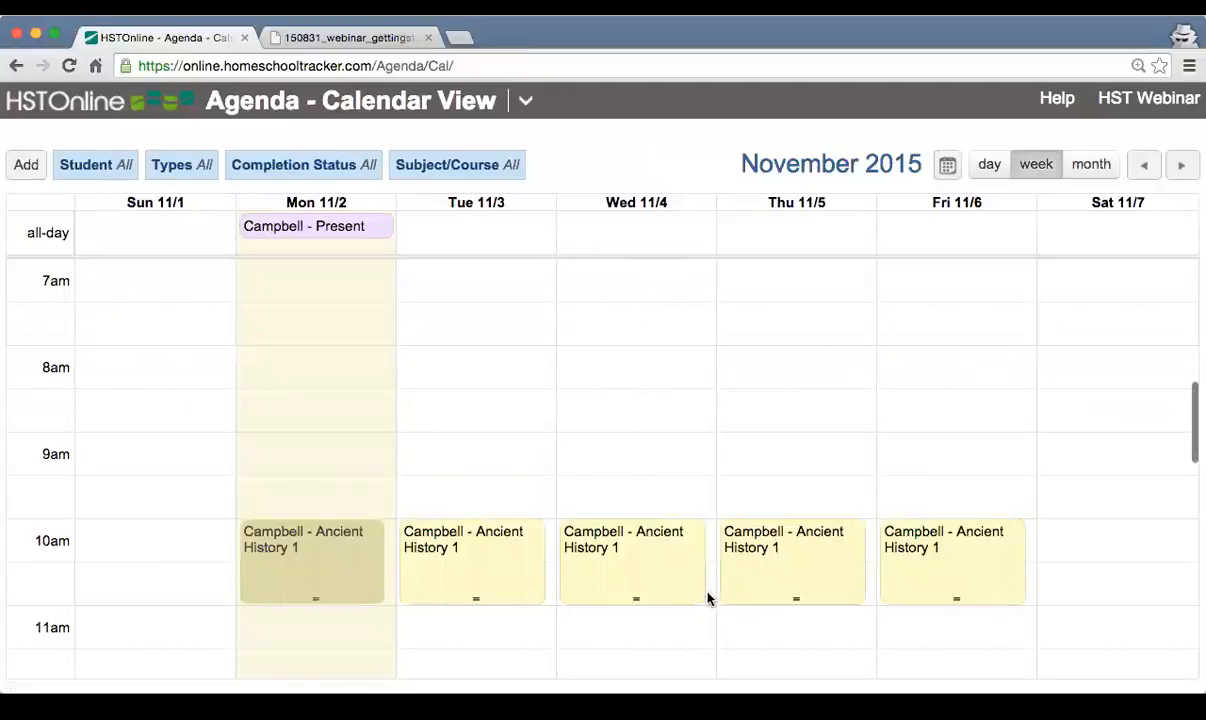
Check the details of each new Ancient History 1 assignment from Tuesday, November 3 through Friday, November 6
{"action": "left_click", "coordinate": [510, 580]}
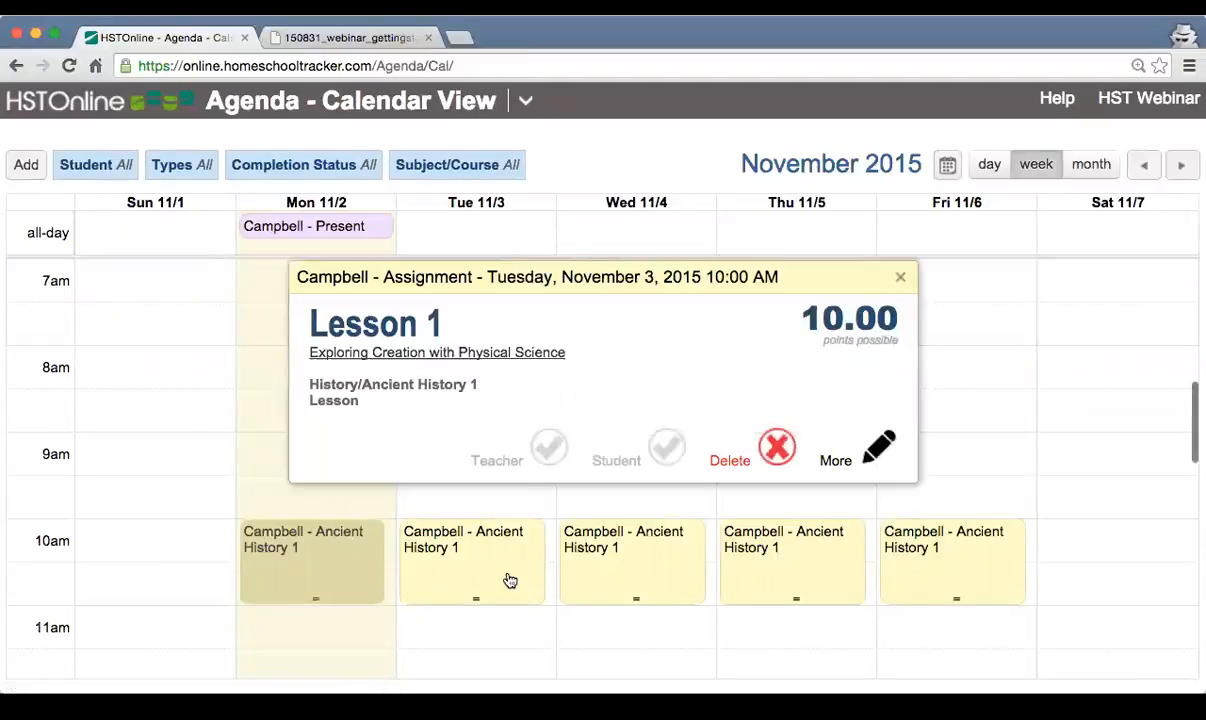
{"action": "left_click", "coordinate": [901, 276]}
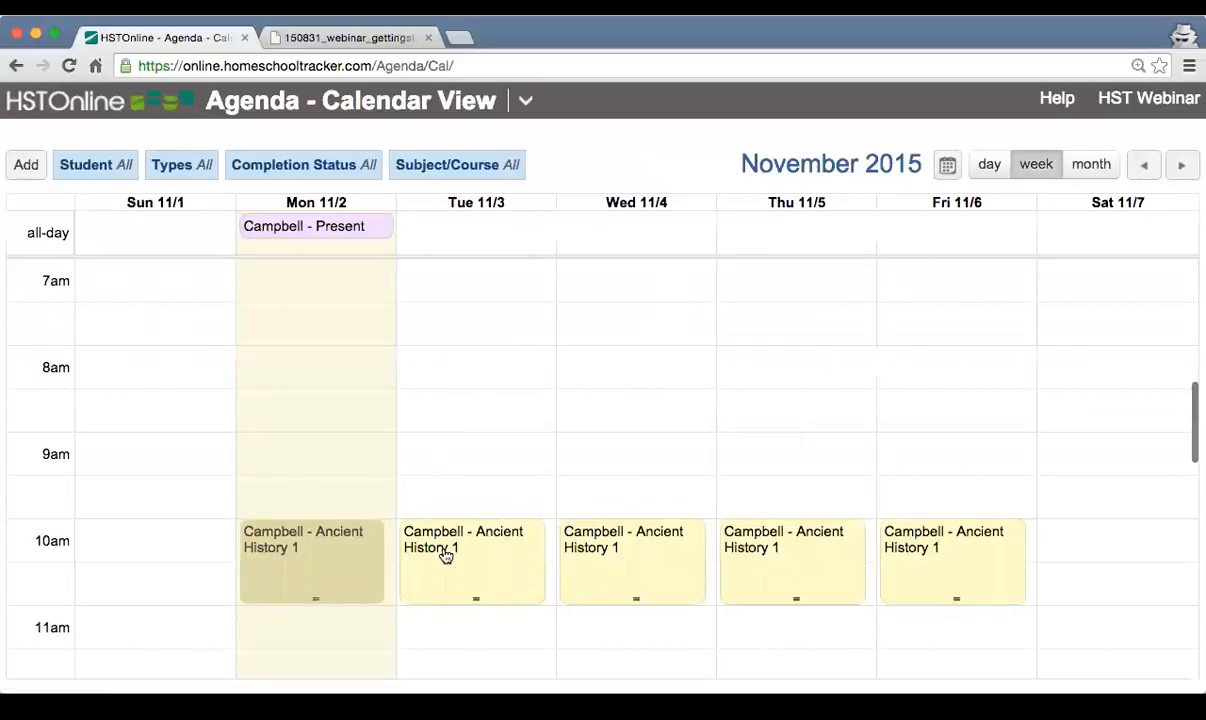
{"action": "left_click", "coordinate": [470, 552]}
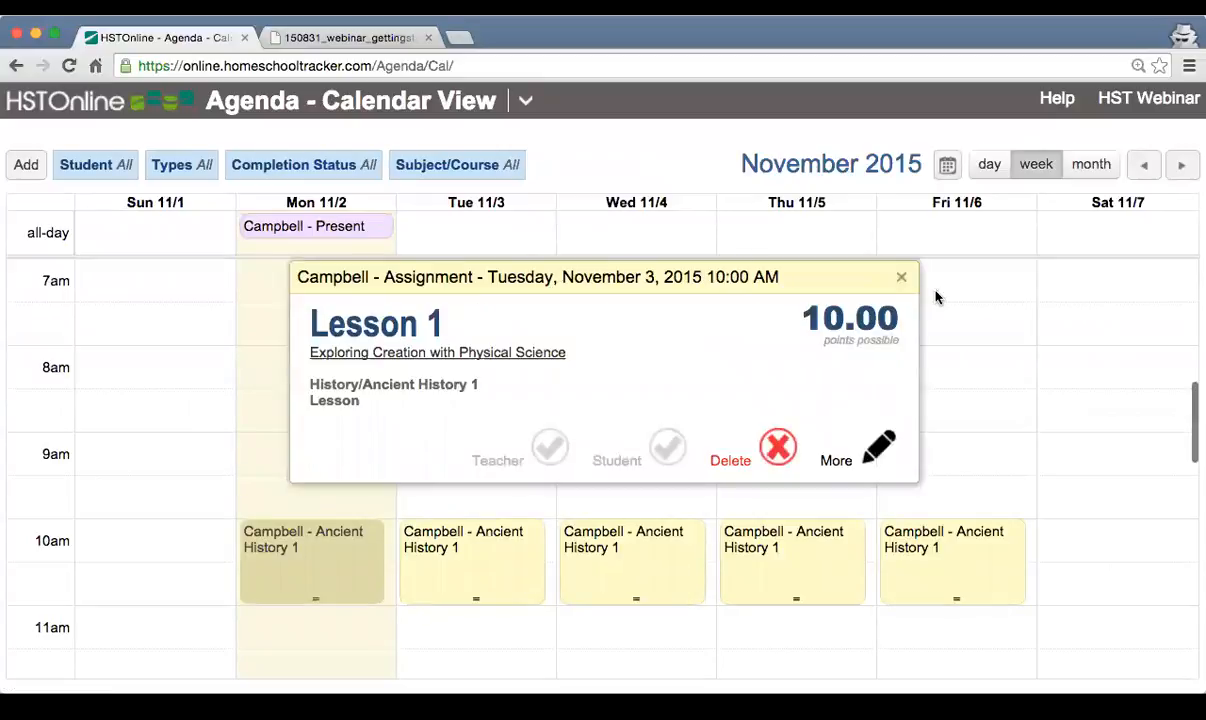
{"action": "left_click", "coordinate": [901, 277]}
{"action": "left_click", "coordinate": [608, 548]}
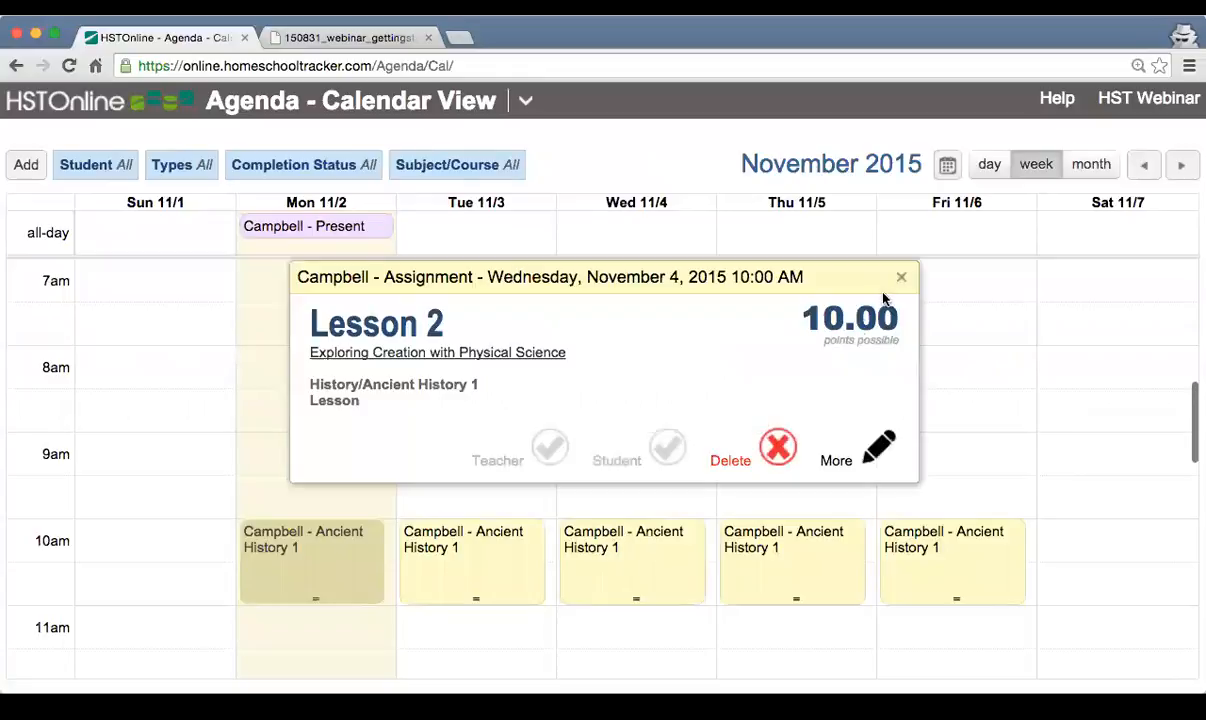
{"action": "left_click", "coordinate": [901, 276]}
{"action": "left_click", "coordinate": [789, 566]}
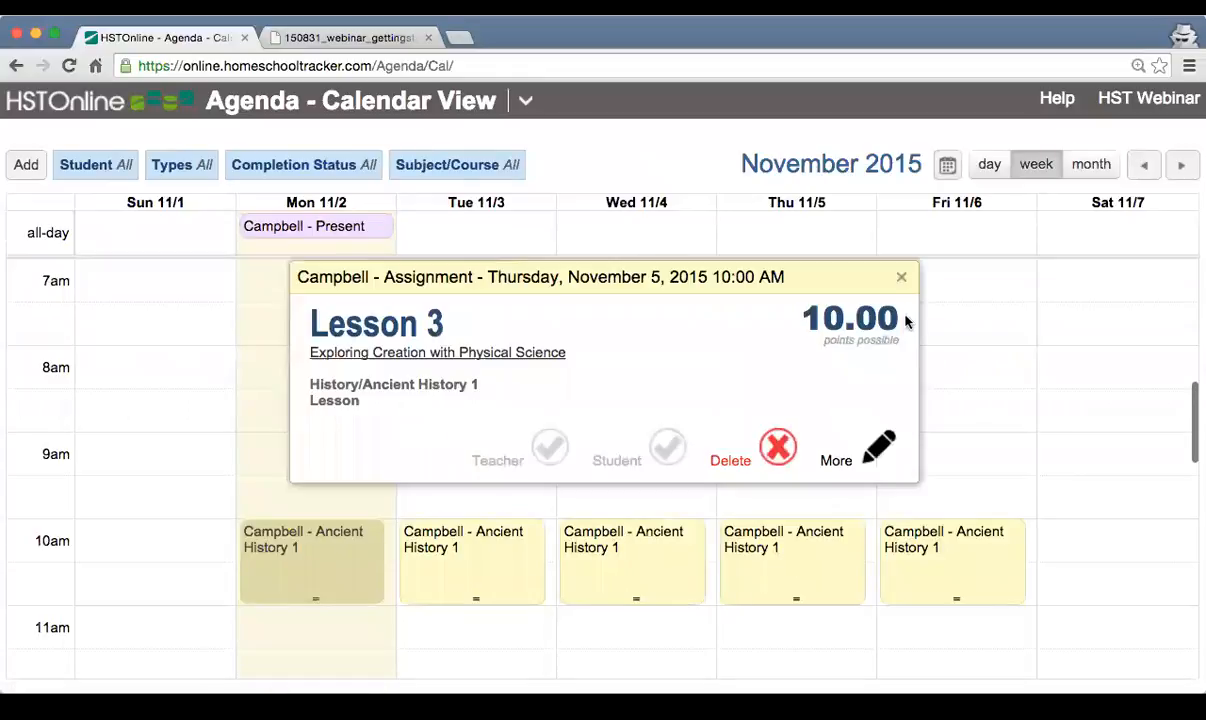
{"action": "left_click", "coordinate": [901, 277]}
{"action": "left_click", "coordinate": [915, 550]}
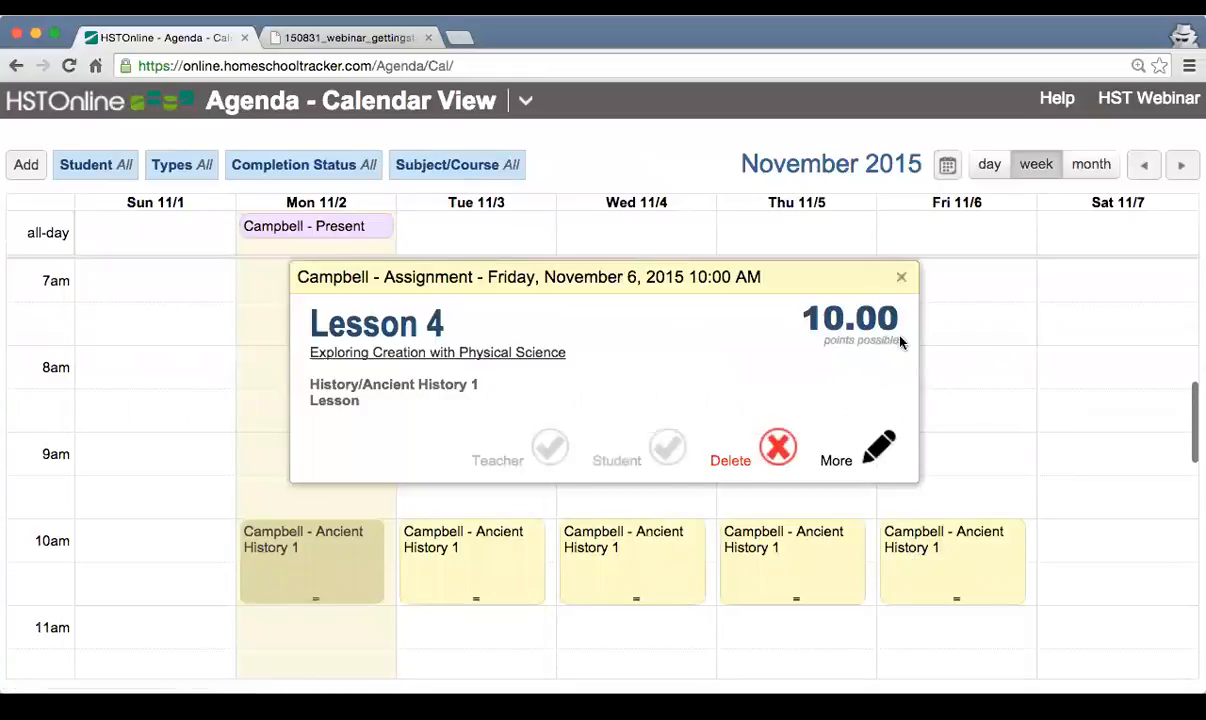
{"action": "left_click", "coordinate": [901, 277]}
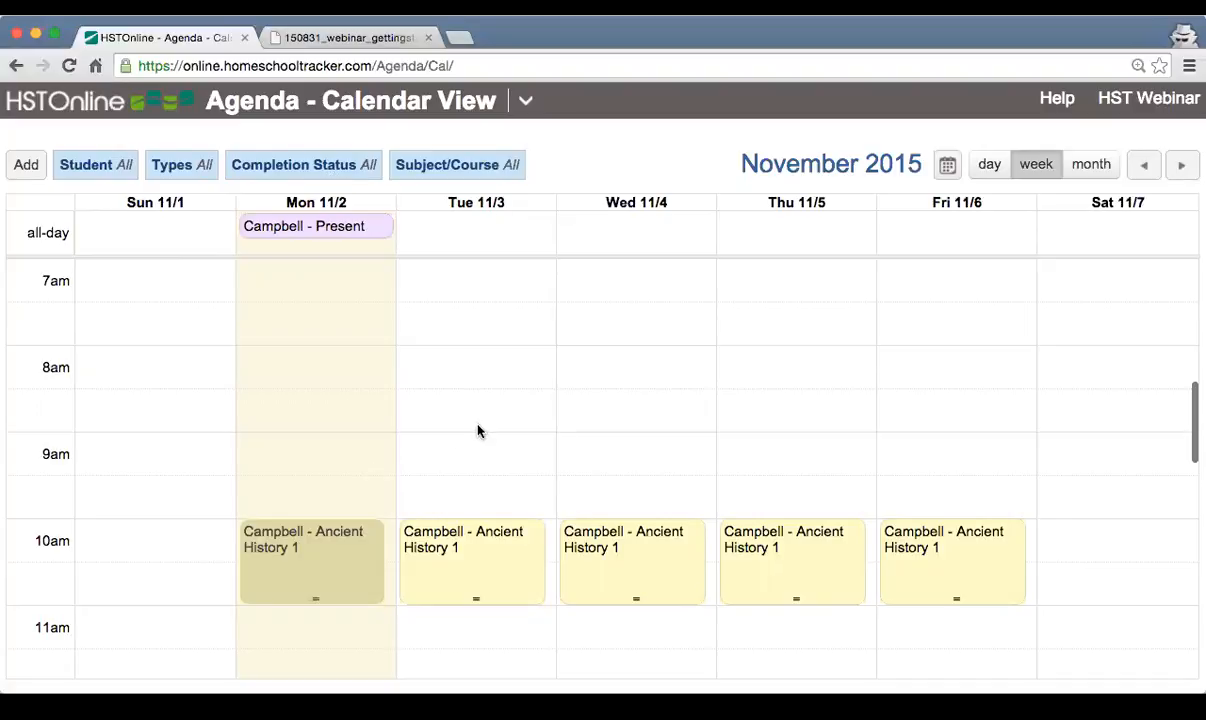
Look at the agenda's student filter with its selected-students option and leave the filter unapplied
{"action": "left_click", "coordinate": [88, 165]}
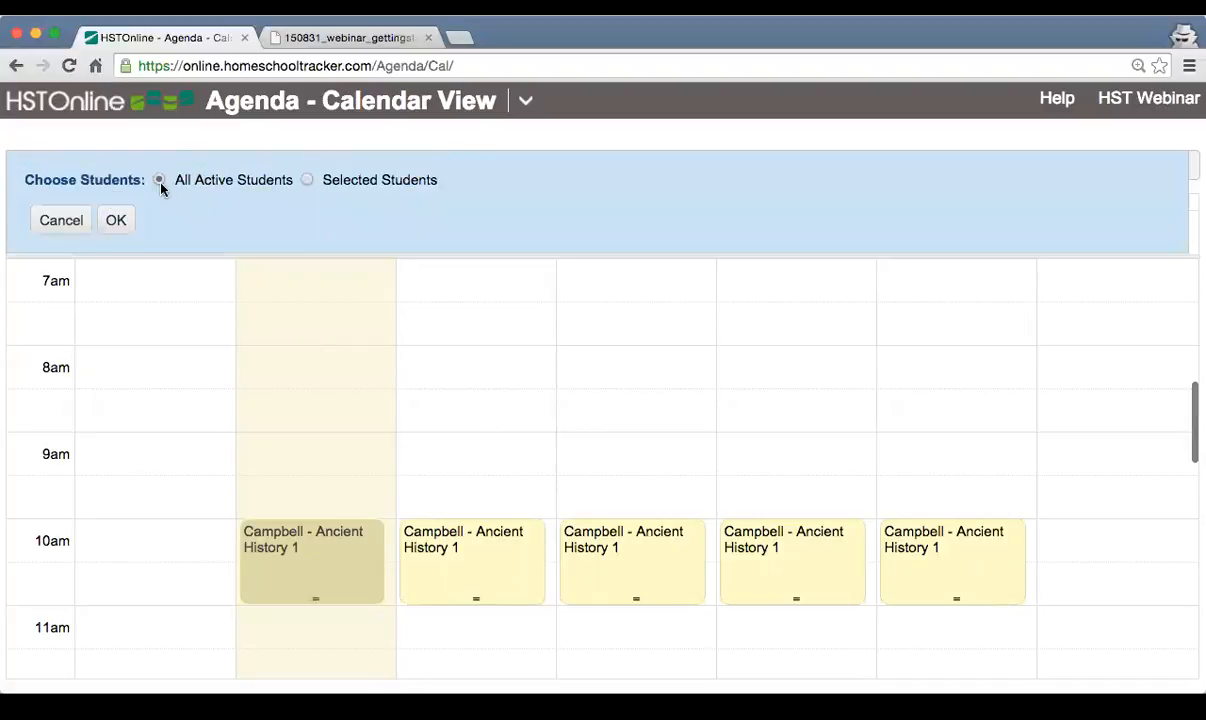
{"action": "left_click", "coordinate": [308, 181]}
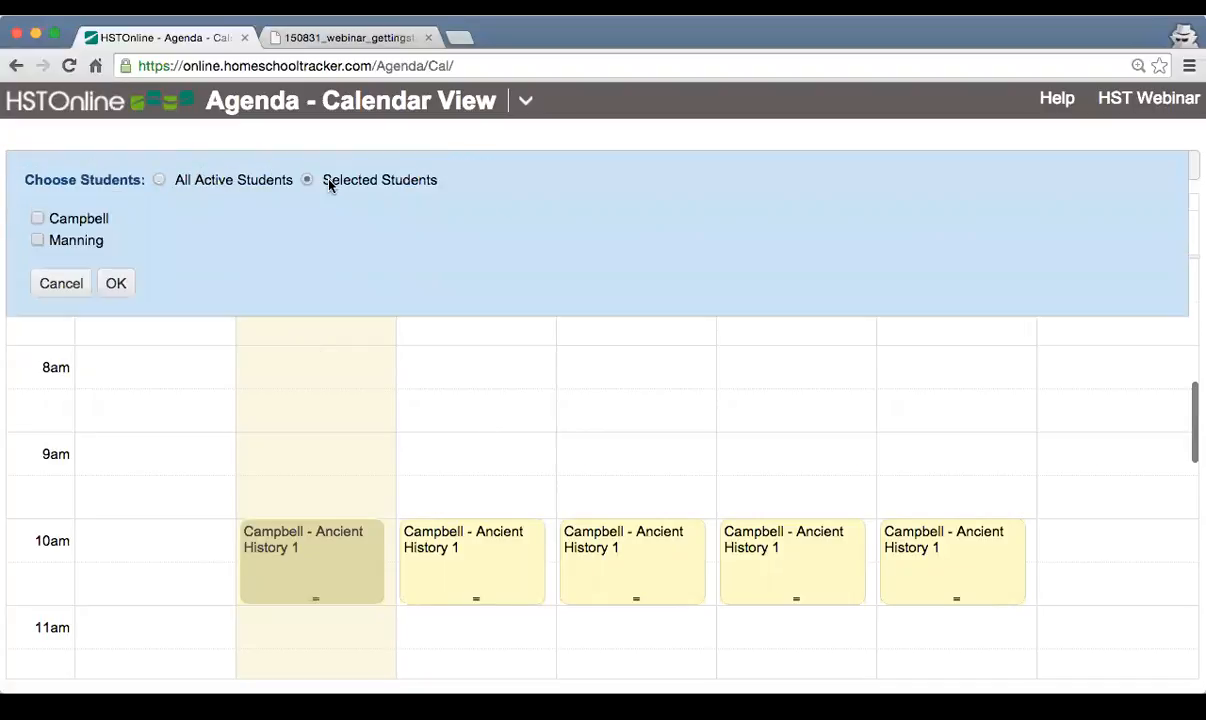
{"action": "left_click", "coordinate": [66, 285]}
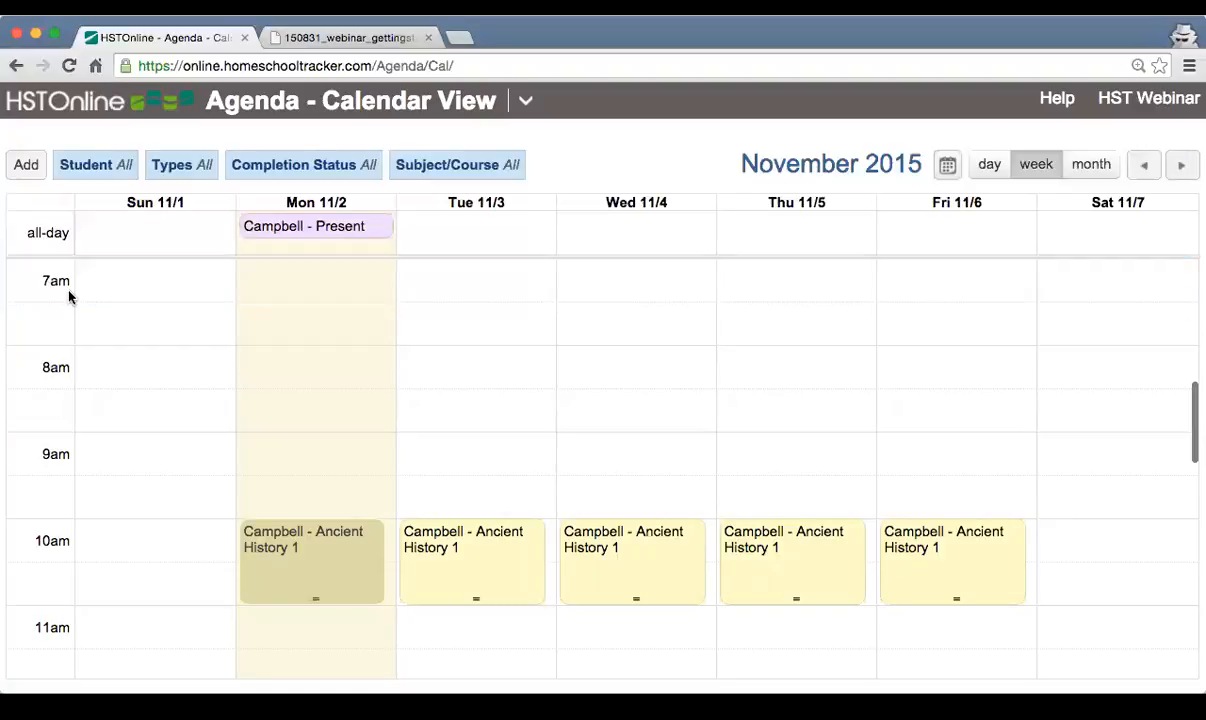
Try excluding Attendance, Chores and Days Off in the agenda's item type filter and discard the changes
{"action": "left_click", "coordinate": [166, 160]}
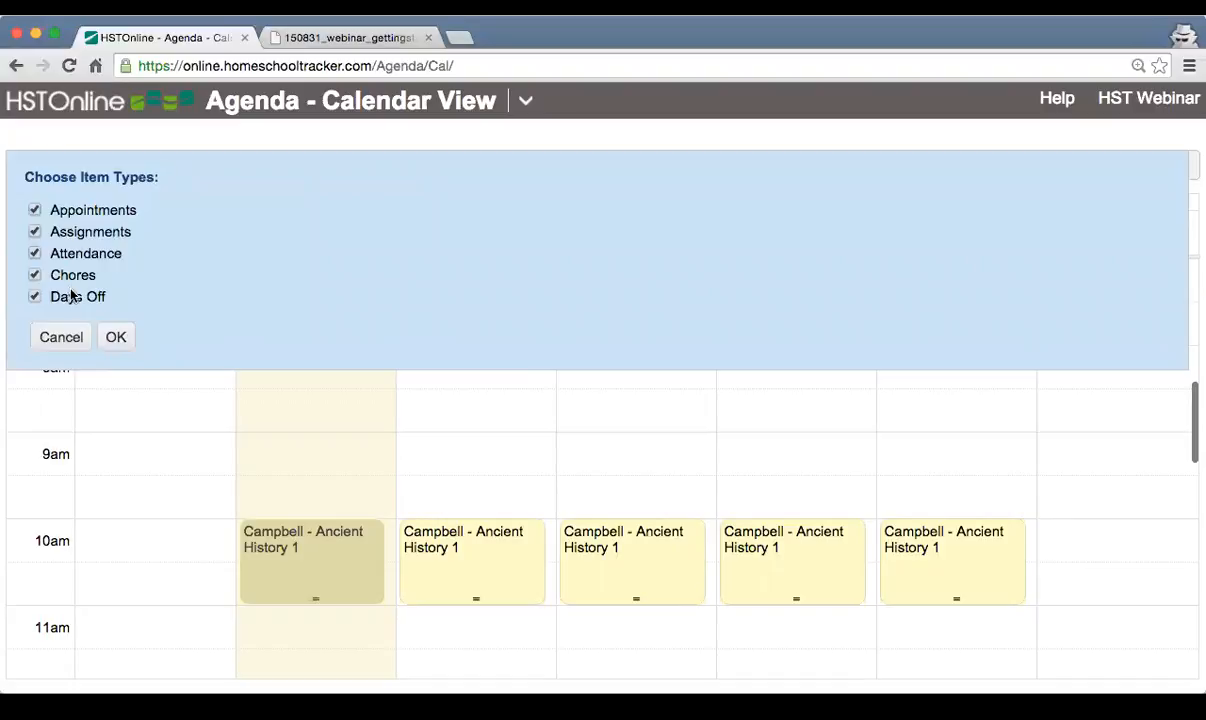
{"action": "left_click", "coordinate": [34, 253]}
{"action": "left_click", "coordinate": [34, 276]}
{"action": "left_click", "coordinate": [34, 297]}
{"action": "left_click", "coordinate": [67, 338]}
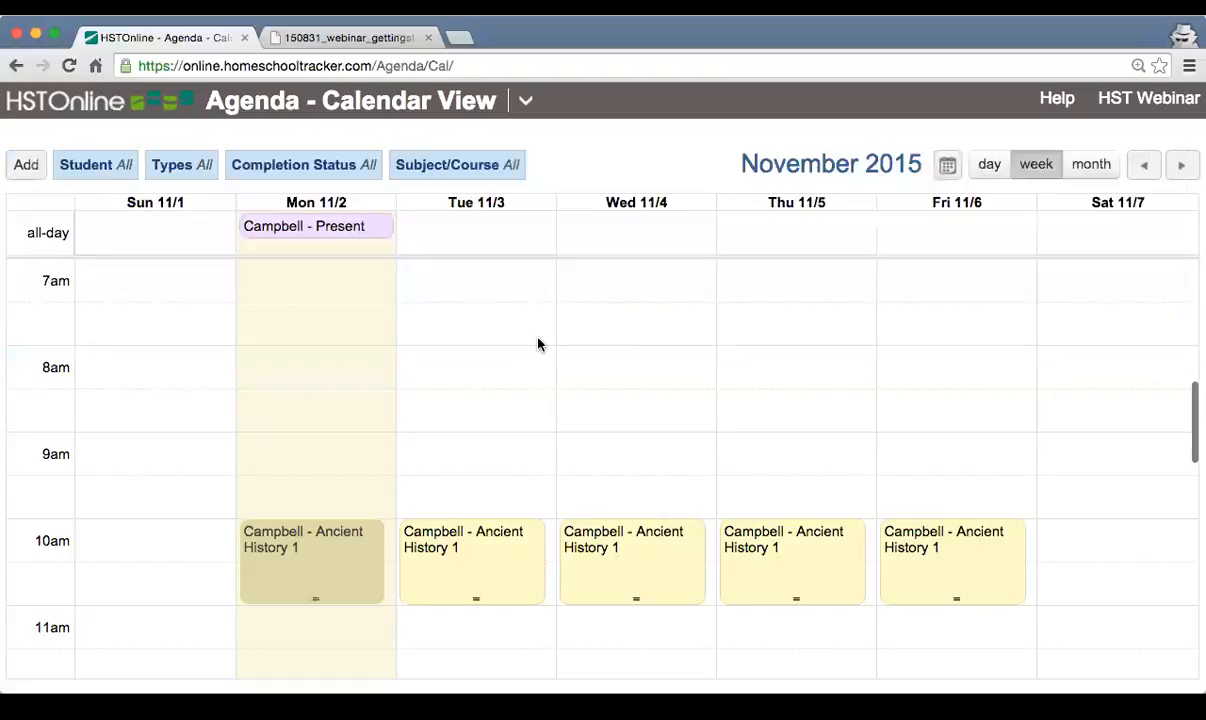
Try toggling the Complete - Teacher and Complete - Student options in the completion status filter and cancel it
{"action": "left_click", "coordinate": [320, 178]}
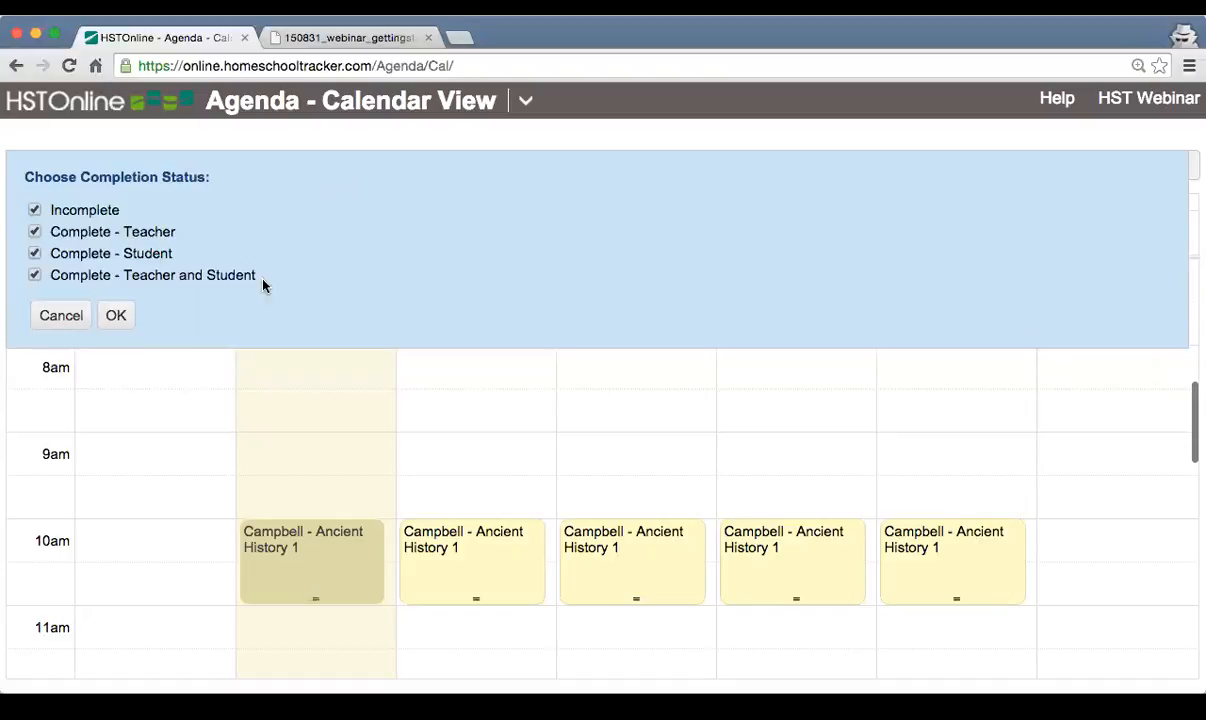
{"action": "left_click", "coordinate": [34, 231]}
{"action": "left_click", "coordinate": [34, 253]}
{"action": "left_click", "coordinate": [34, 253]}
{"action": "left_click", "coordinate": [34, 231]}
{"action": "left_click", "coordinate": [60, 316]}
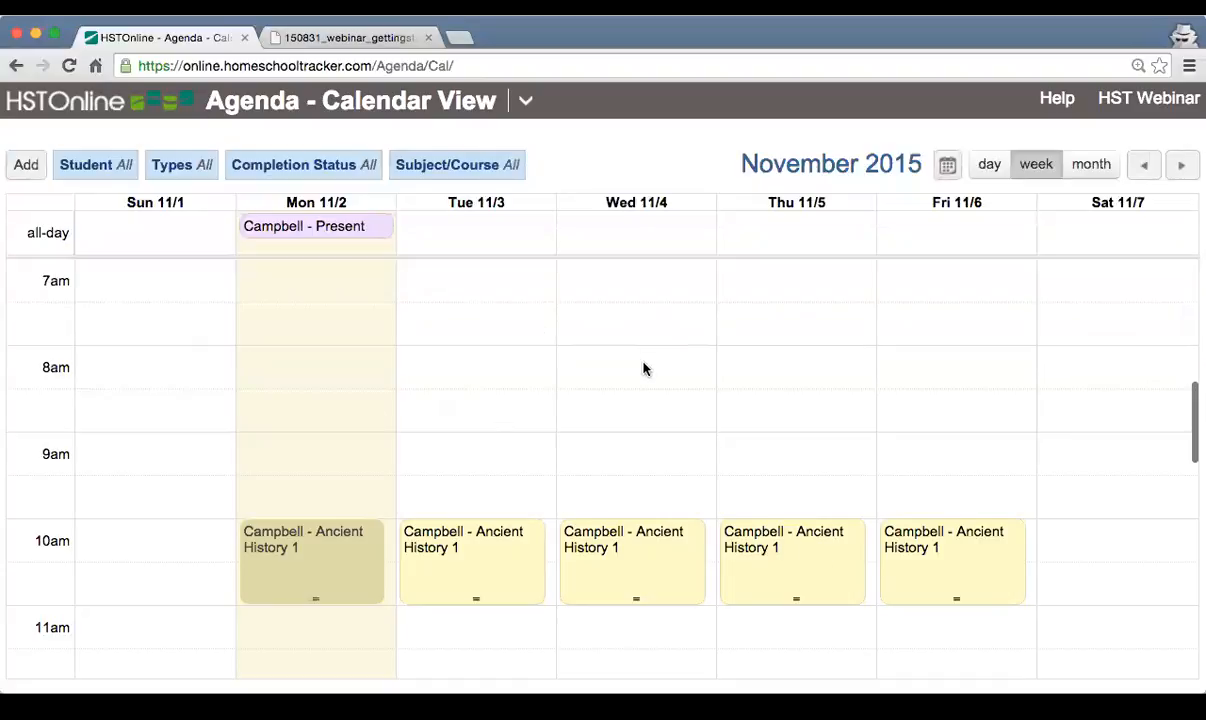
Look at the subjects and courses available in the agenda's Subject/Course filter and leave it unapplied
{"action": "left_click", "coordinate": [456, 168]}
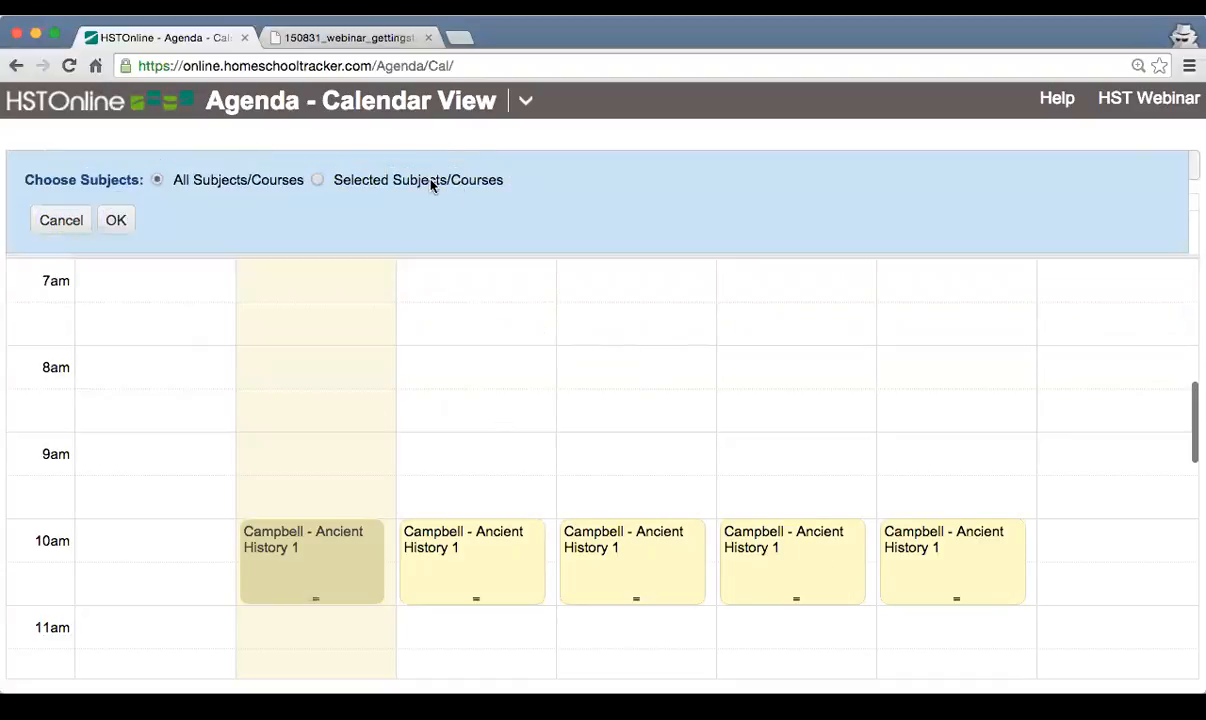
{"action": "left_click", "coordinate": [377, 183]}
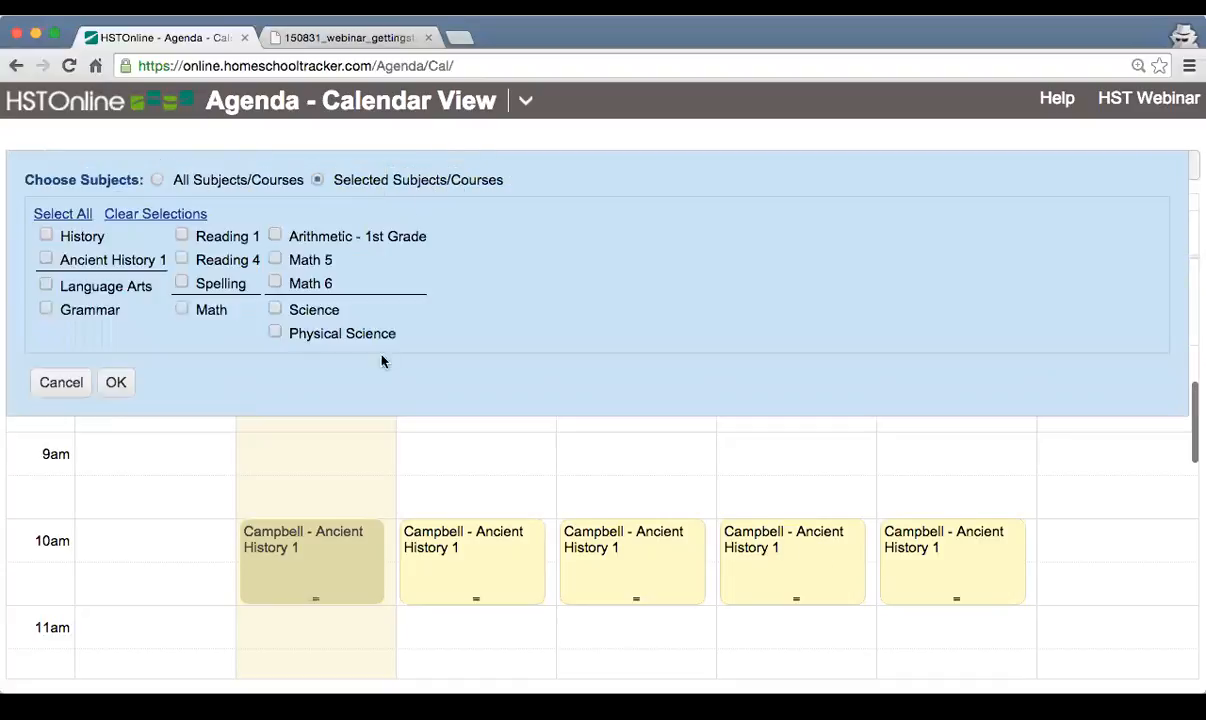
{"action": "left_click", "coordinate": [59, 384]}
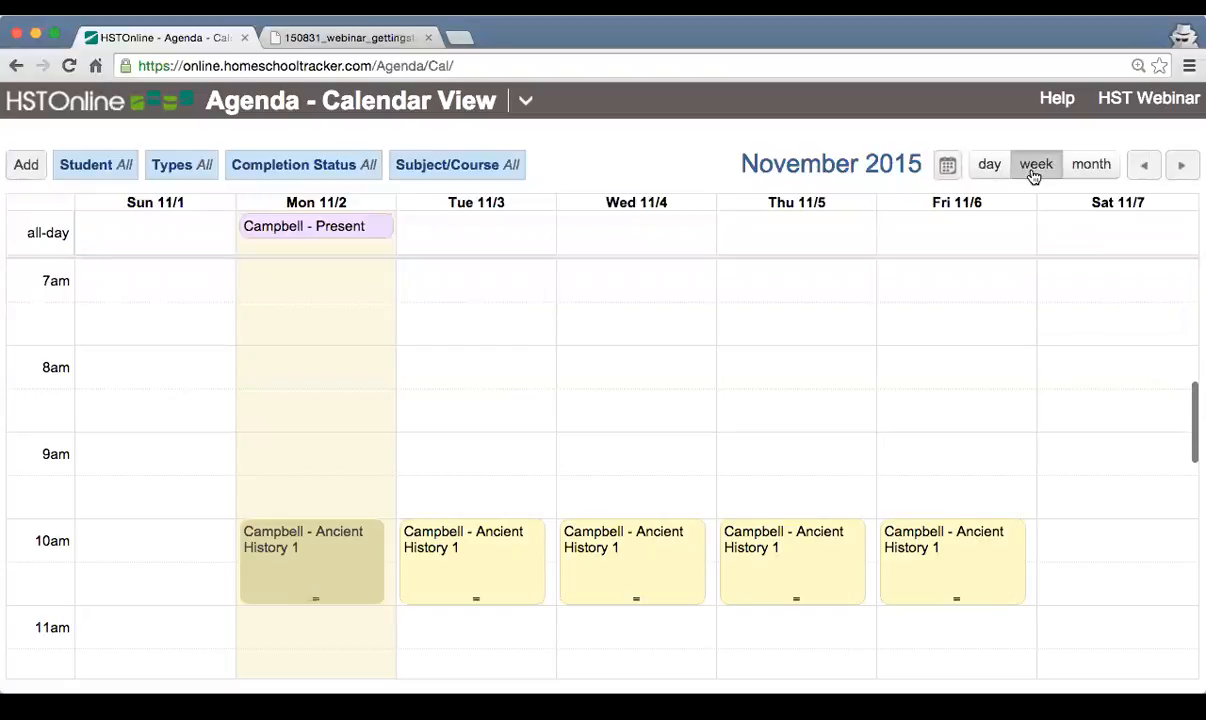
View the November 2015 agenda by month and by day, and return to the week view
{"action": "left_click", "coordinate": [1093, 165]}
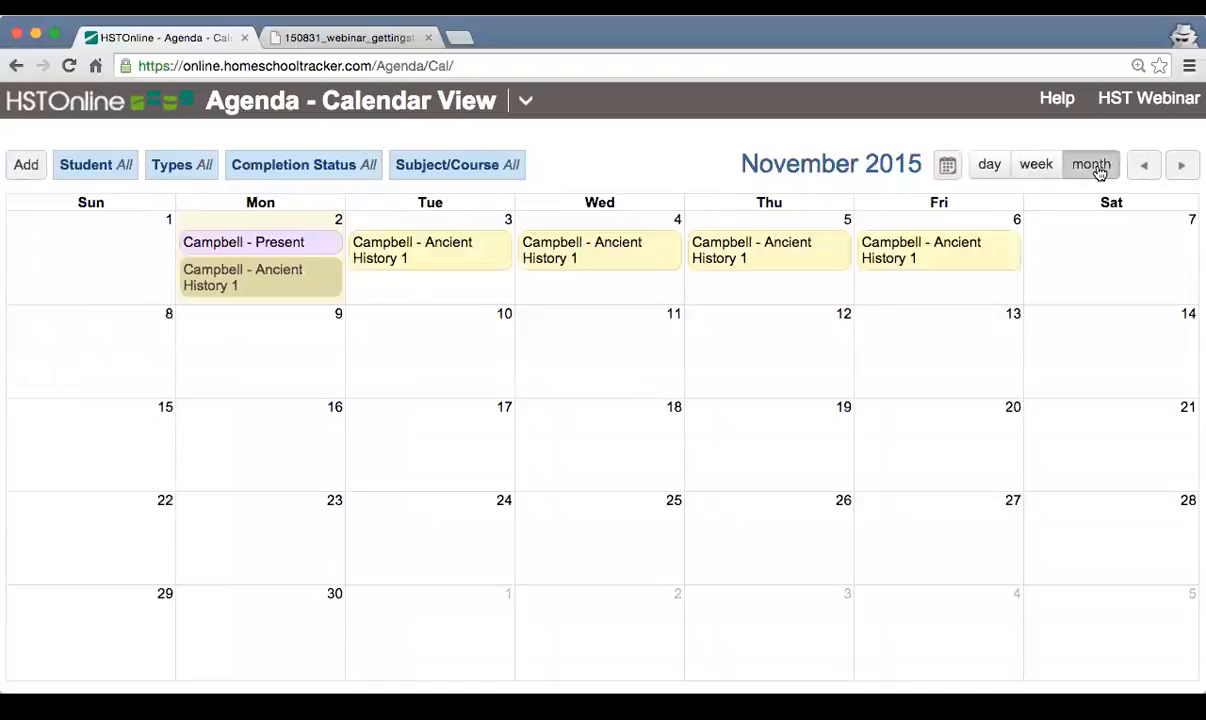
{"action": "left_click", "coordinate": [990, 168]}
{"action": "left_click", "coordinate": [1035, 174]}
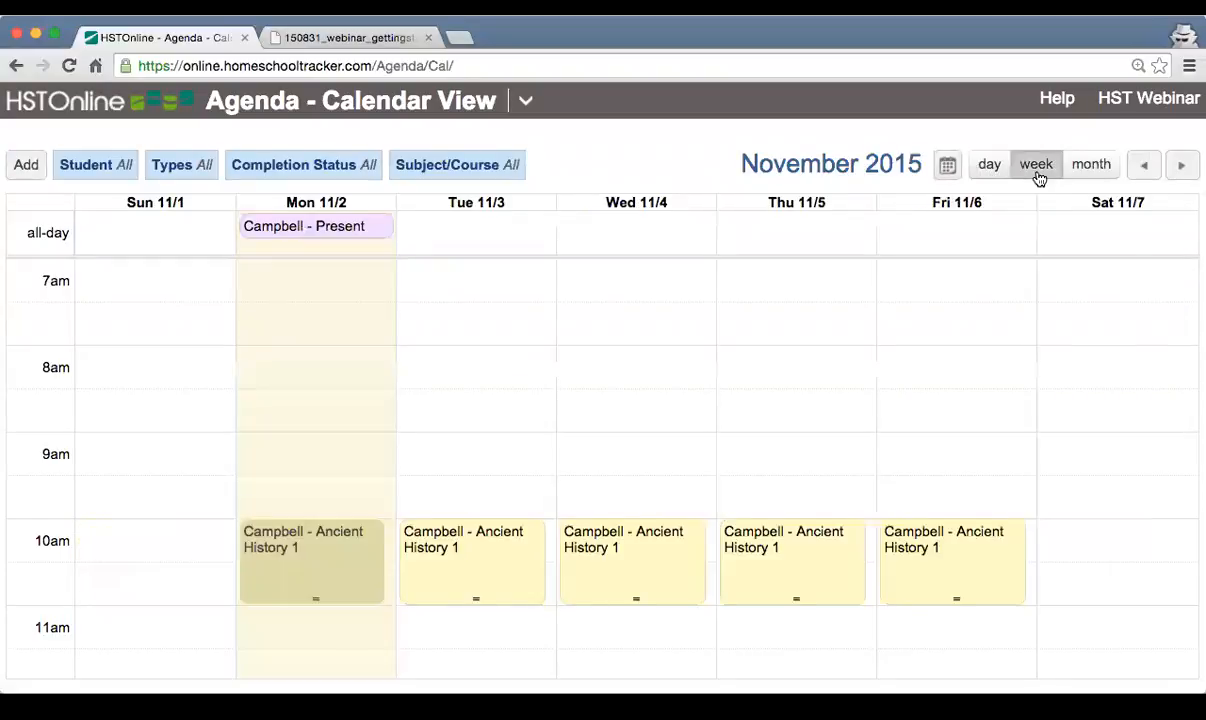
{"action": "scroll", "coordinate": [651, 494], "scroll_direction": "down", "scroll_amount": 3}
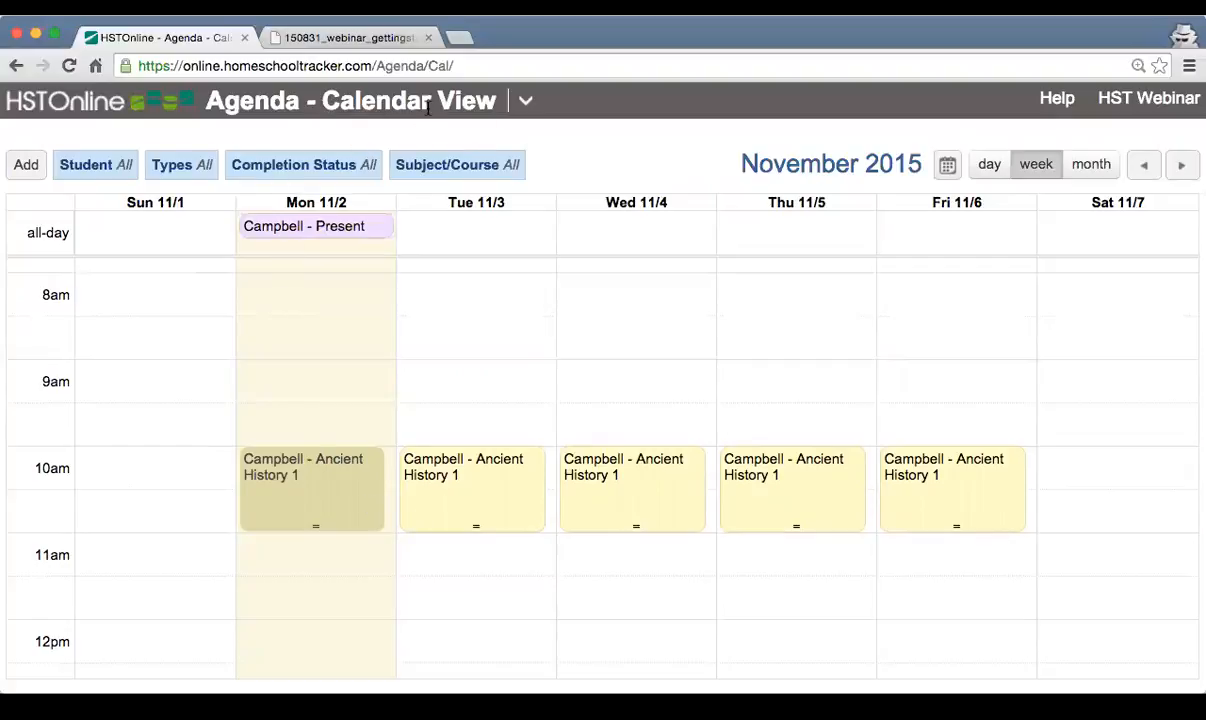
Recheck the details of the November 3 assignment and open the agenda's List View
{"action": "left_click", "coordinate": [526, 114]}
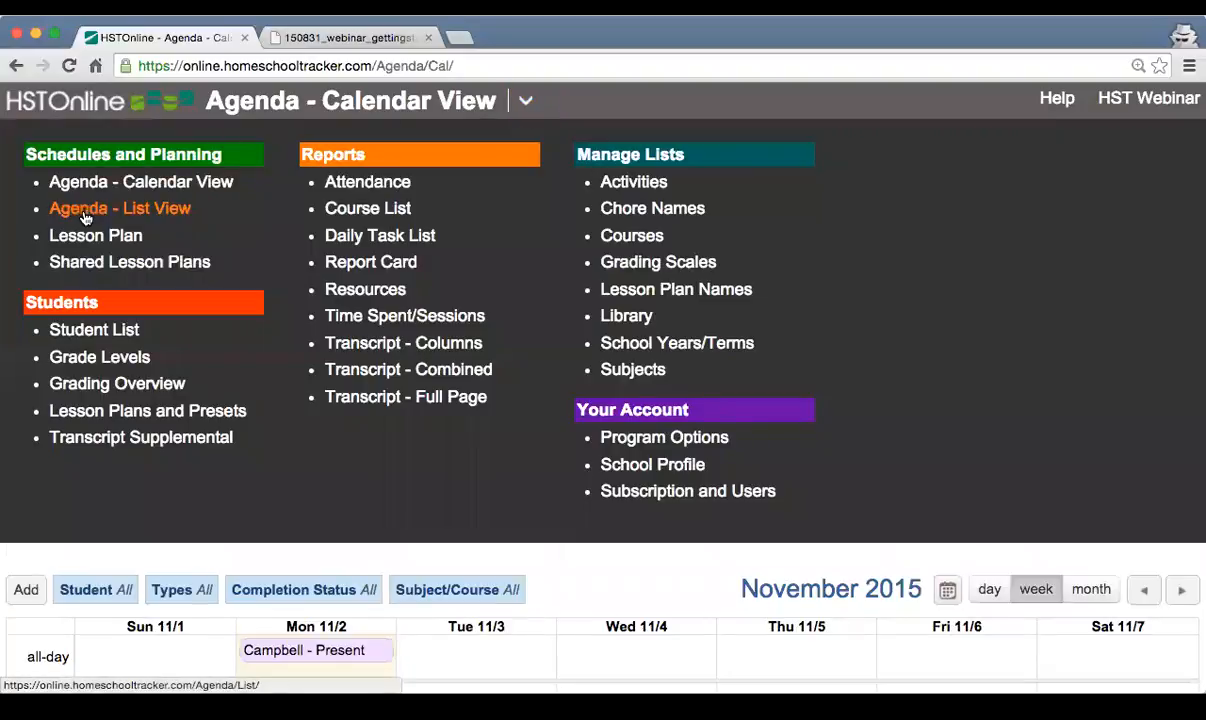
{"action": "left_click", "coordinate": [526, 100]}
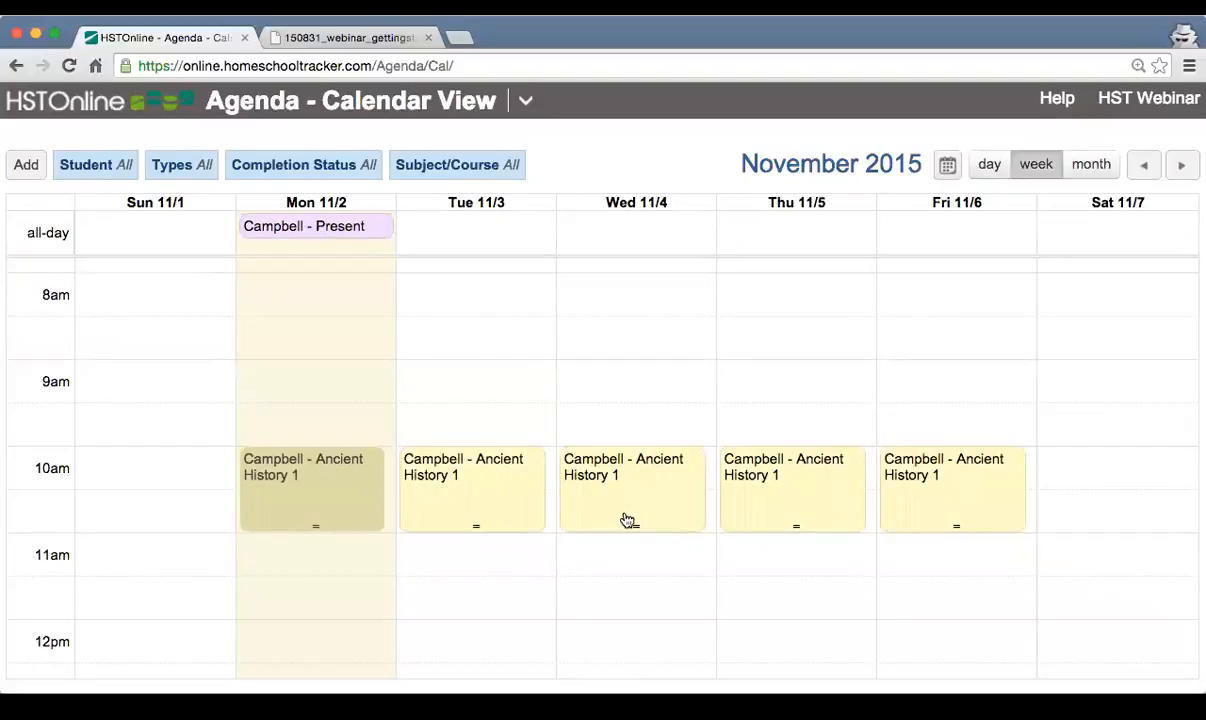
{"action": "left_click", "coordinate": [457, 499]}
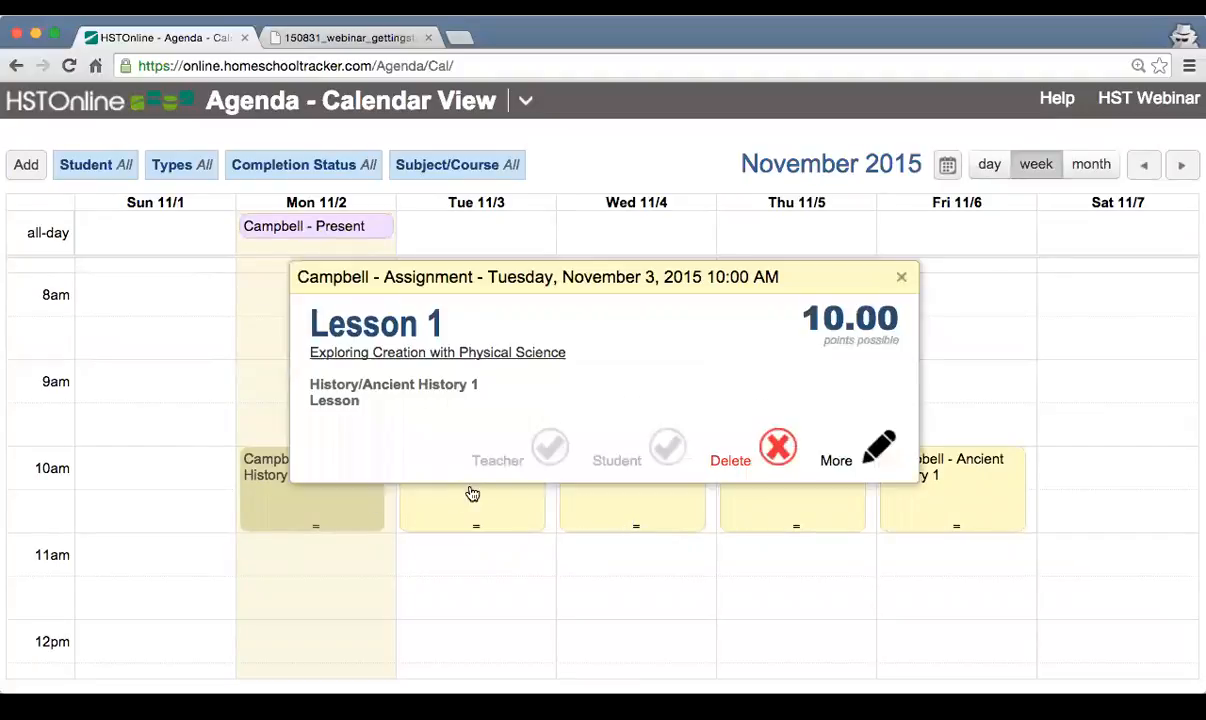
{"action": "left_click", "coordinate": [900, 281]}
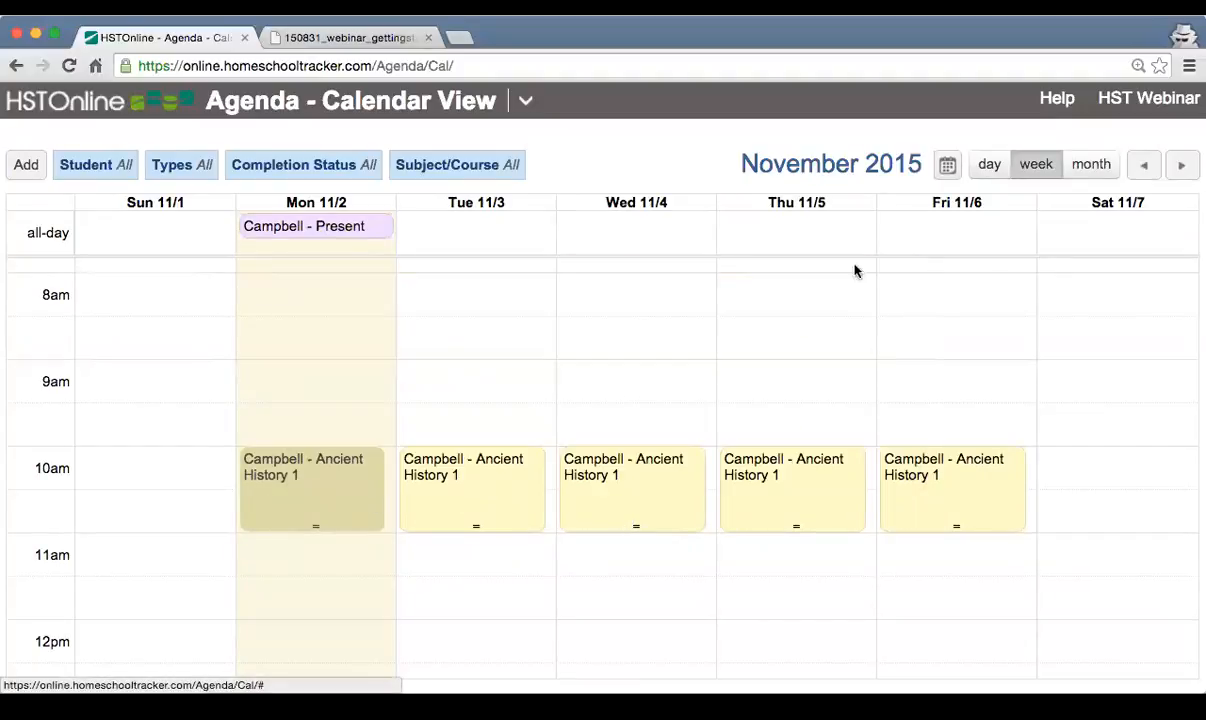
{"action": "left_click", "coordinate": [527, 103]}
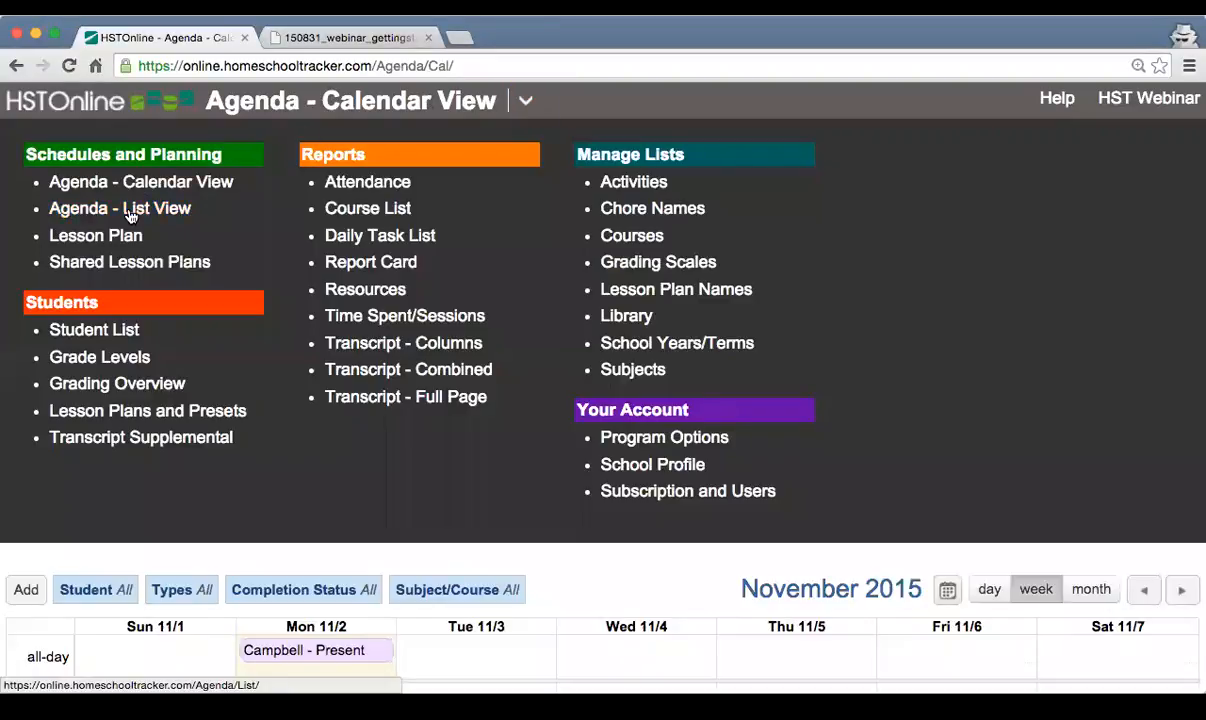
{"action": "left_click", "coordinate": [131, 210]}
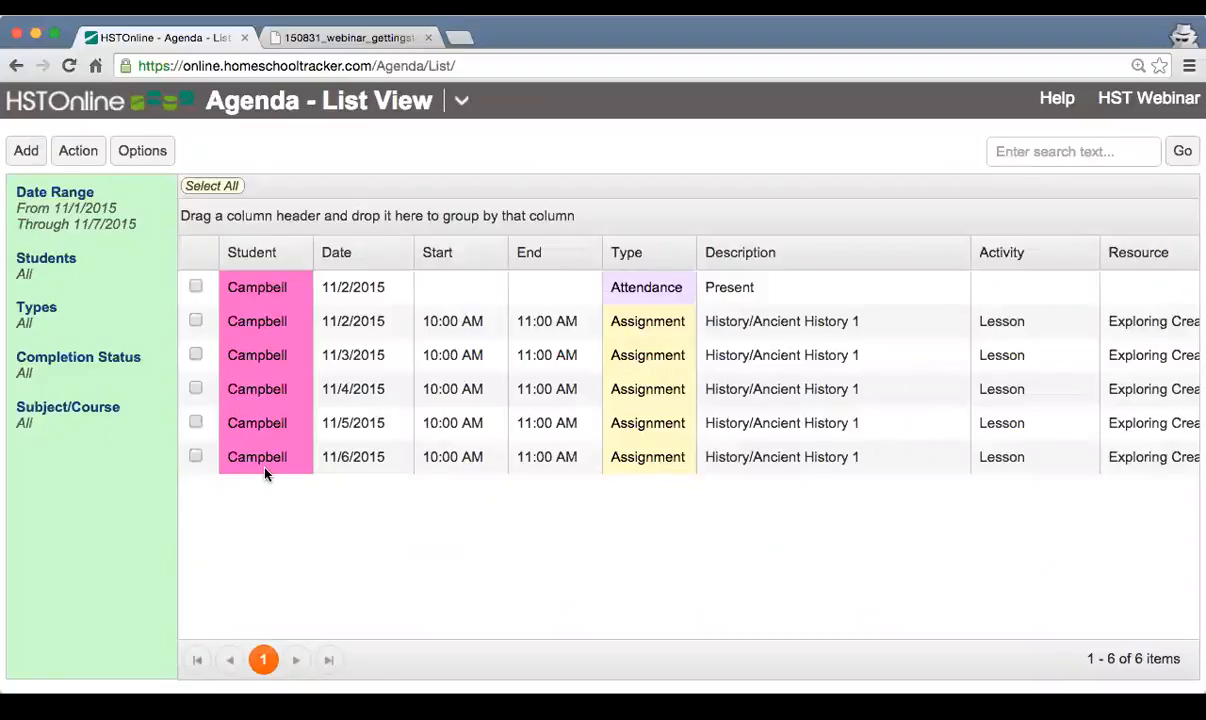
Examine the agenda list's columns for each item, from student and date through PLC, points, grade and completion
{"action": "left_click", "coordinate": [351, 282]}
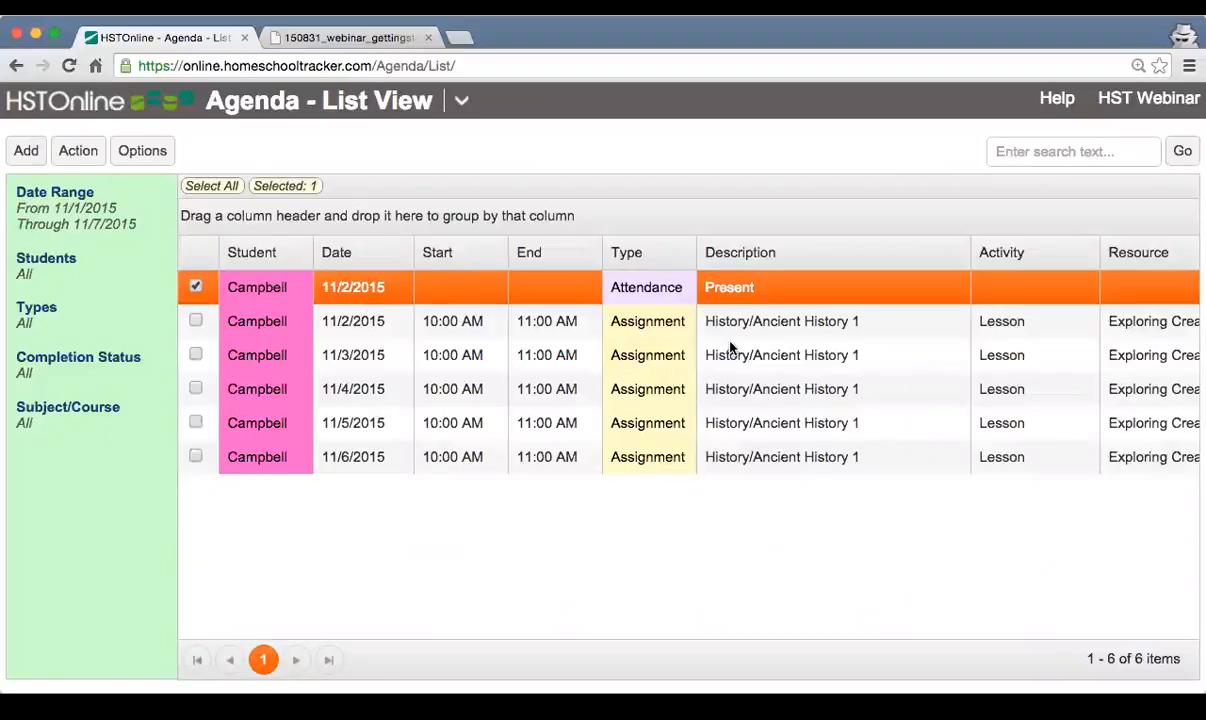
{"action": "scroll", "coordinate": [688, 382], "scroll_direction": "right", "scroll_amount": 10}
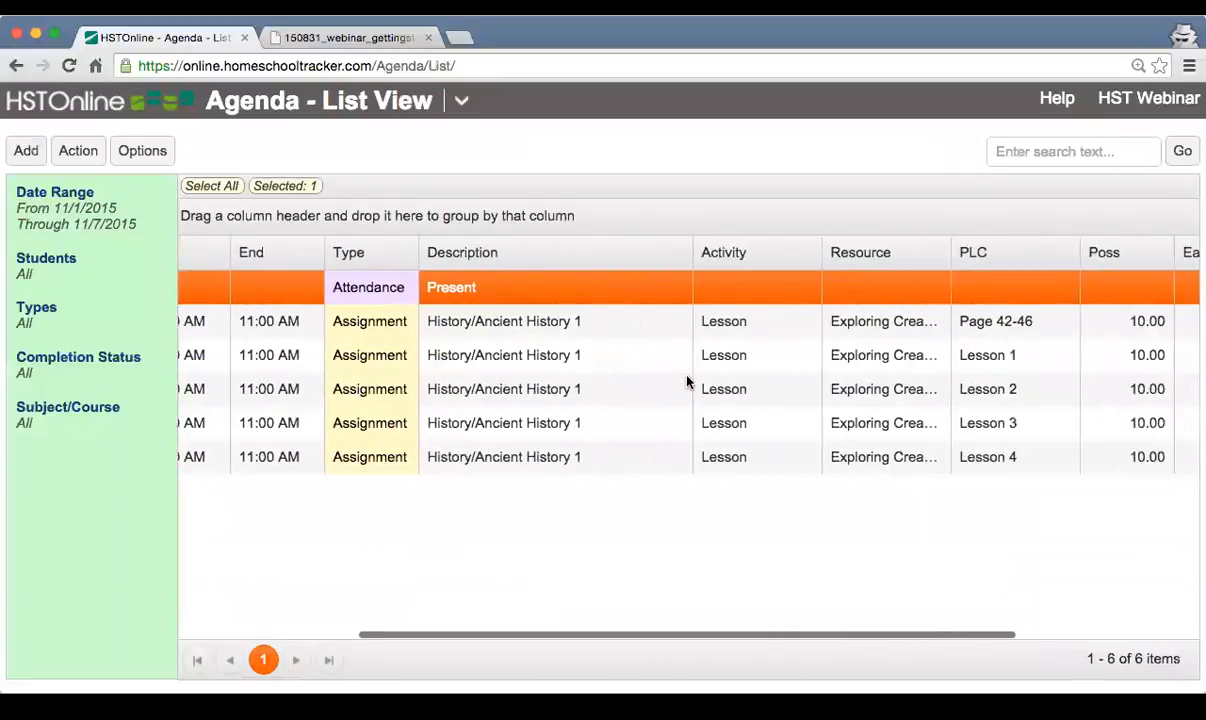
{"action": "scroll", "coordinate": [688, 382], "scroll_direction": "left", "scroll_amount": 10}
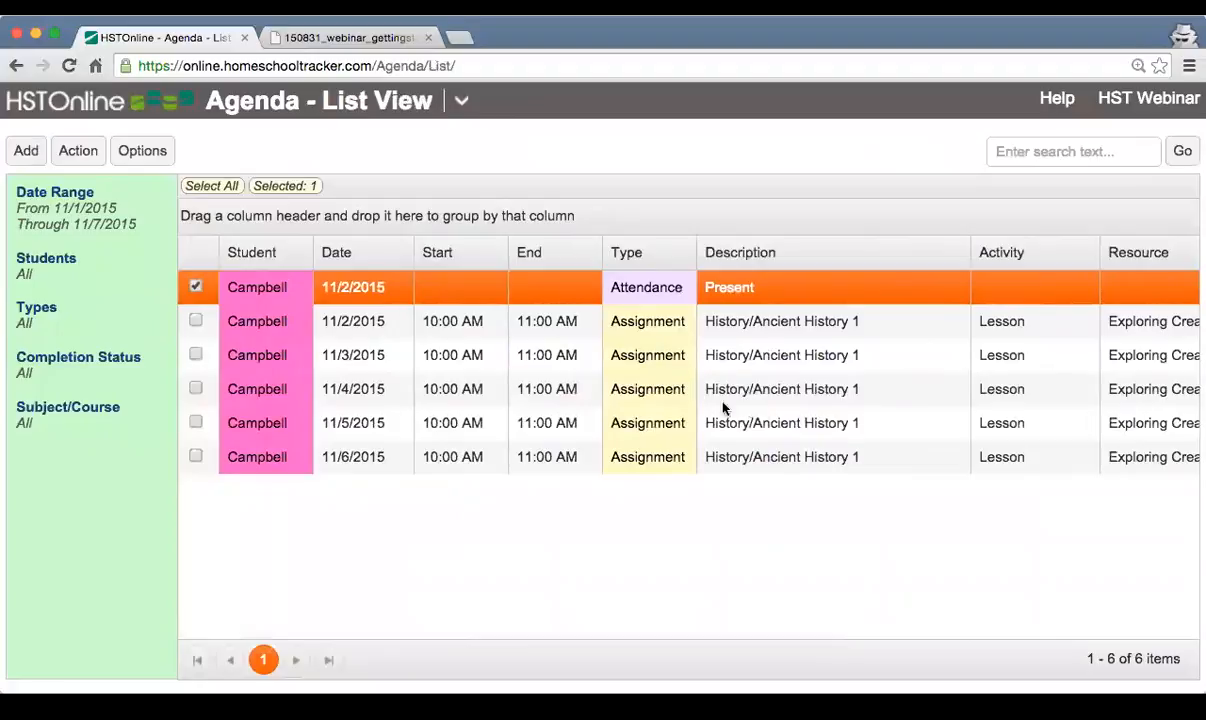
{"action": "scroll", "coordinate": [721, 404], "scroll_direction": "right", "scroll_amount": 5}
{"action": "scroll", "coordinate": [735, 400], "scroll_direction": "right", "scroll_amount": 2}
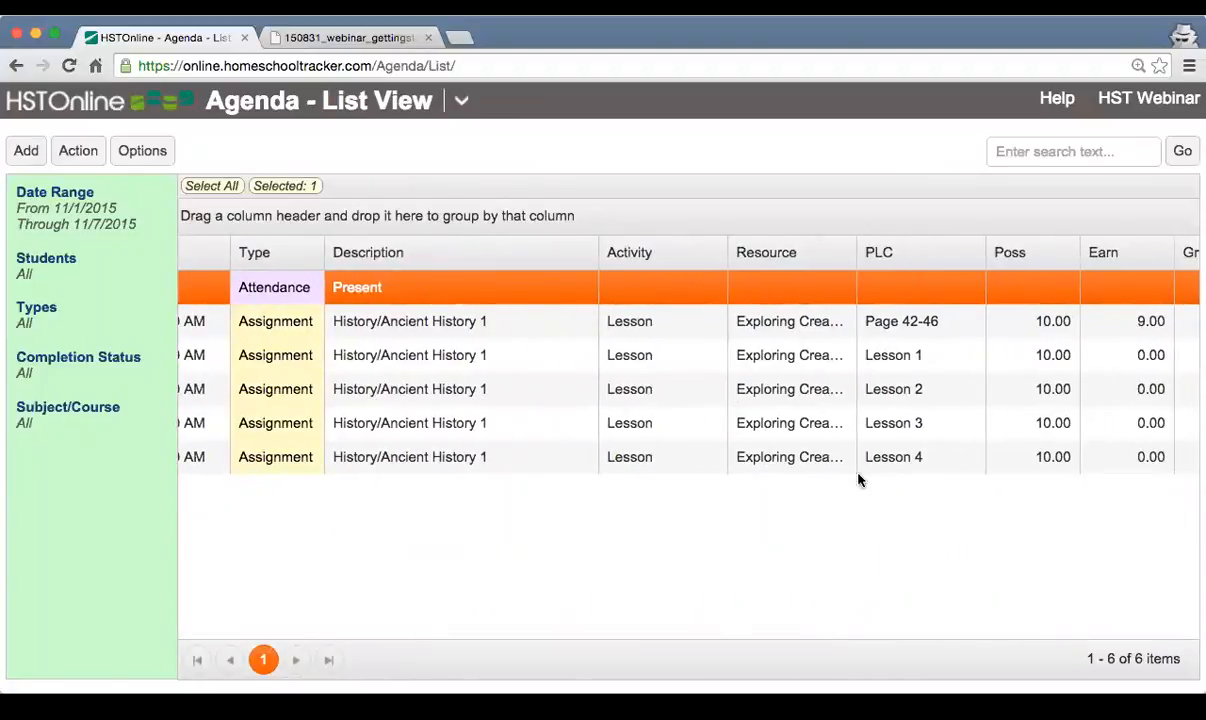
{"action": "scroll", "coordinate": [835, 404], "scroll_direction": "right", "scroll_amount": 3}
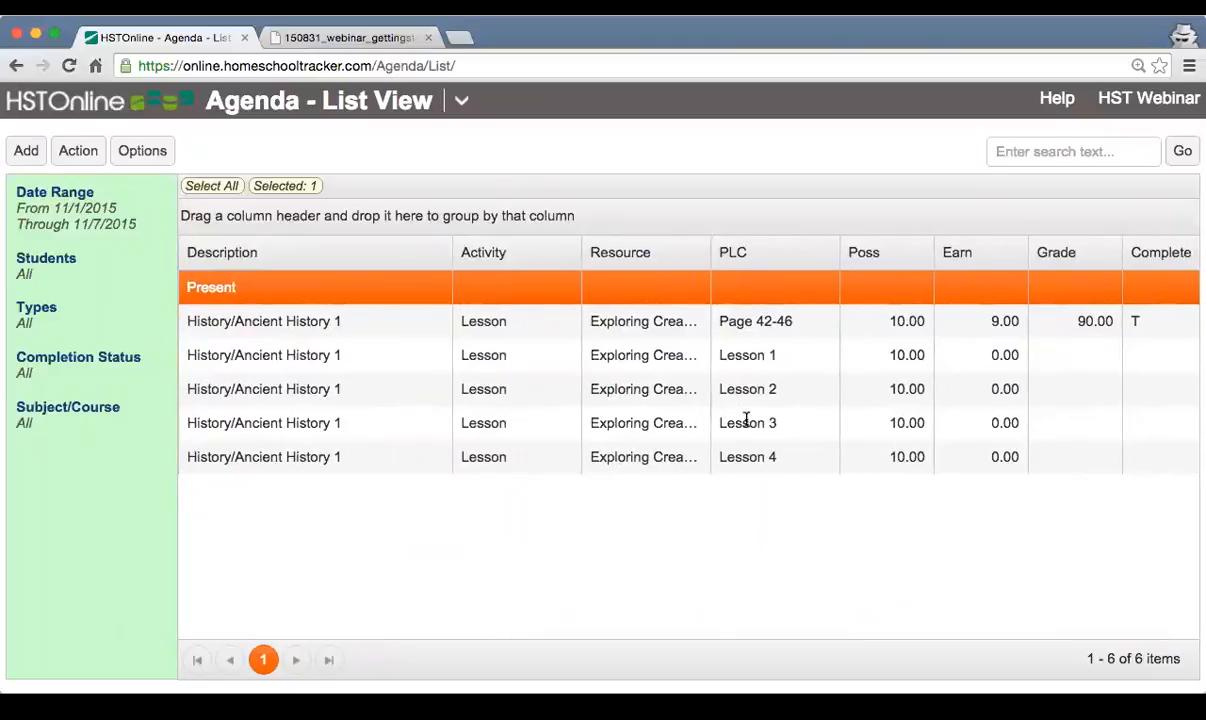
Multi-edit the November 3 to 6 Ancient History assignments to start at 9:00 AM and end at 10:00 AM
{"action": "scroll", "coordinate": [752, 416], "scroll_direction": "right", "scroll_amount": 1}
{"action": "scroll", "coordinate": [750, 418], "scroll_direction": "left", "scroll_amount": 8}
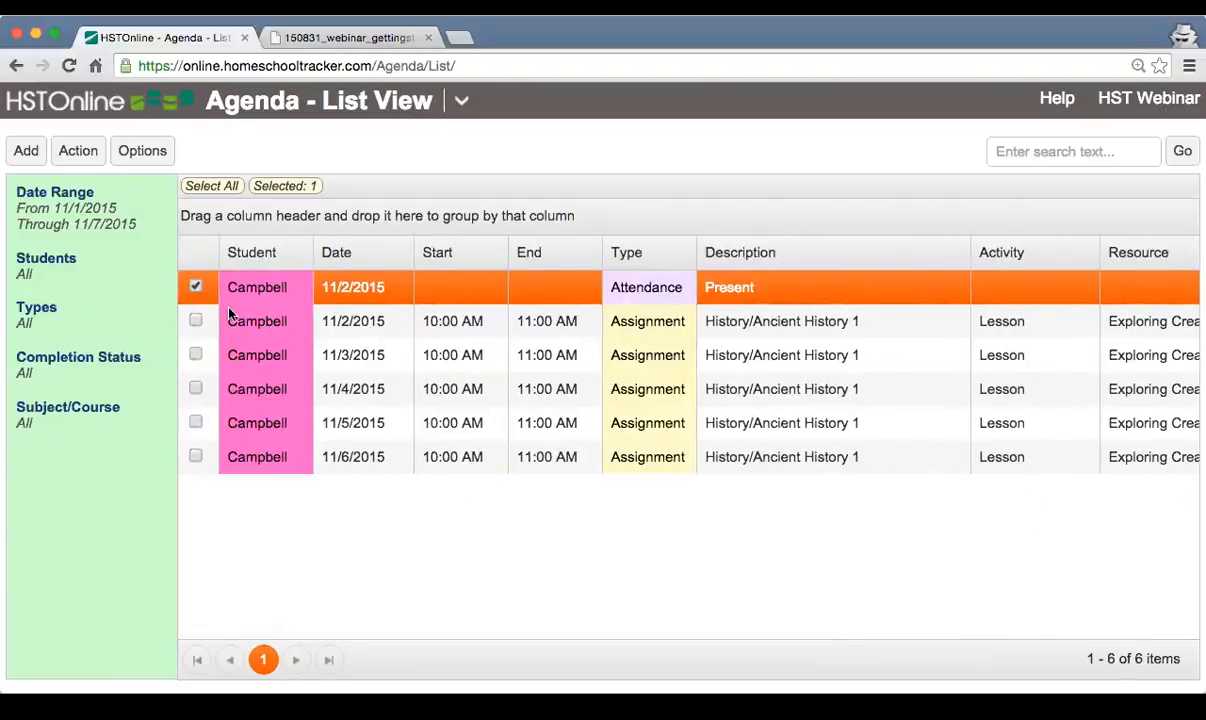
{"action": "left_click", "coordinate": [196, 288]}
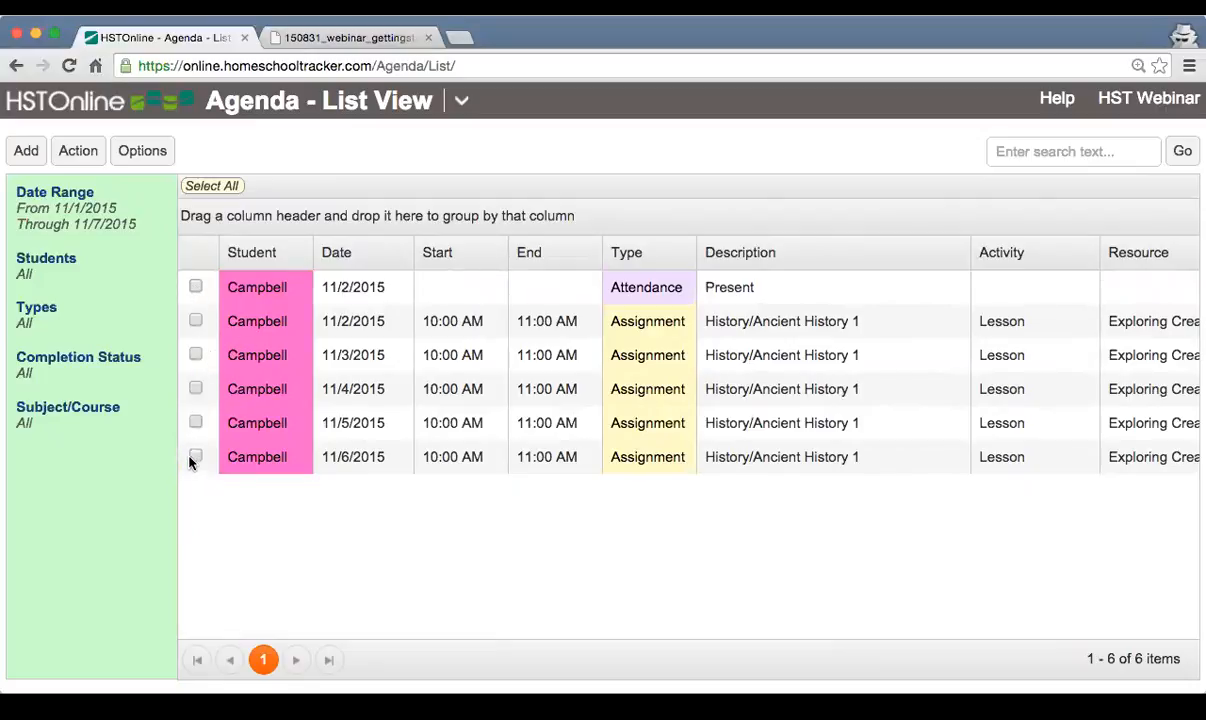
{"action": "left_click_drag", "start_coordinate": [198, 356], "coordinate": [180, 458]}
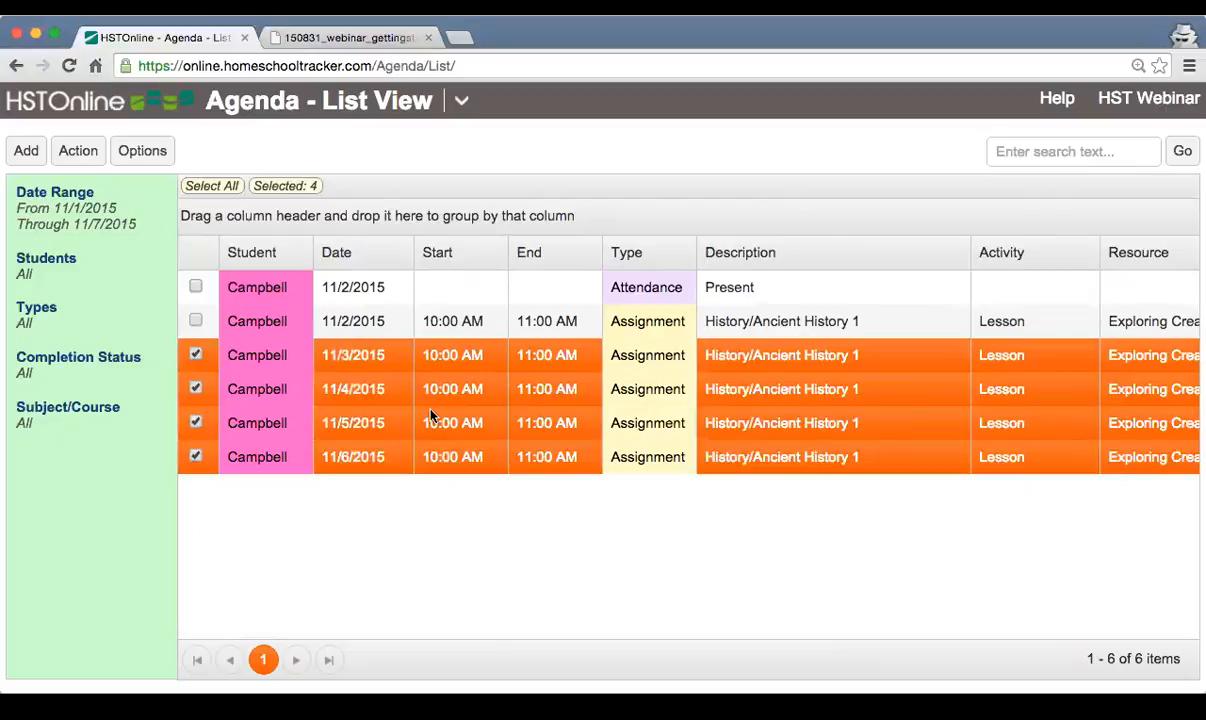
{"action": "scroll", "coordinate": [430, 412], "scroll_direction": "right", "scroll_amount": 5}
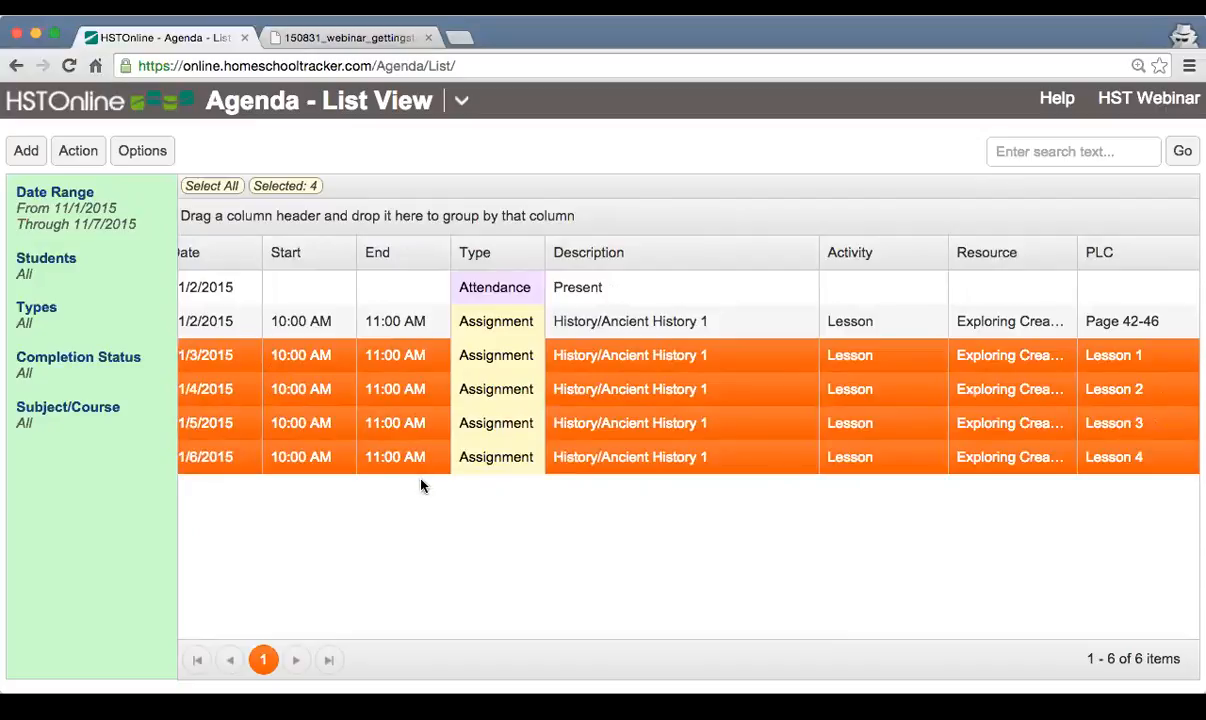
{"action": "scroll", "coordinate": [275, 390], "scroll_direction": "left", "scroll_amount": 5}
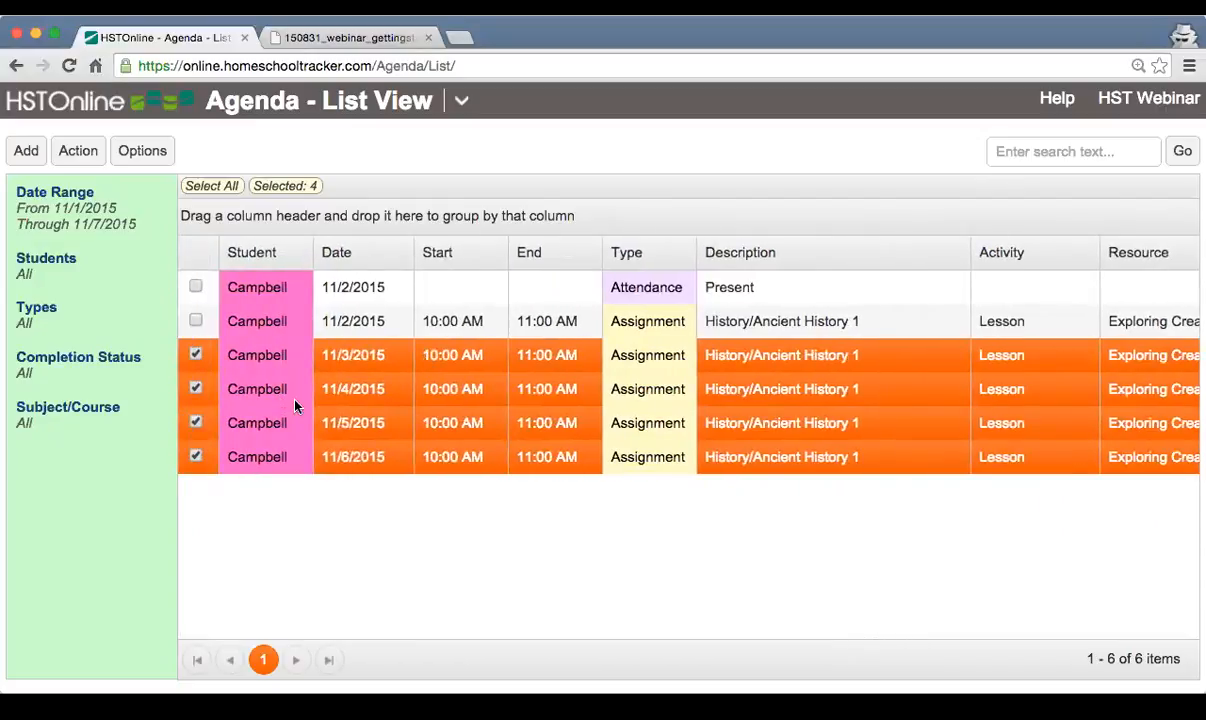
{"action": "left_click", "coordinate": [69, 152]}
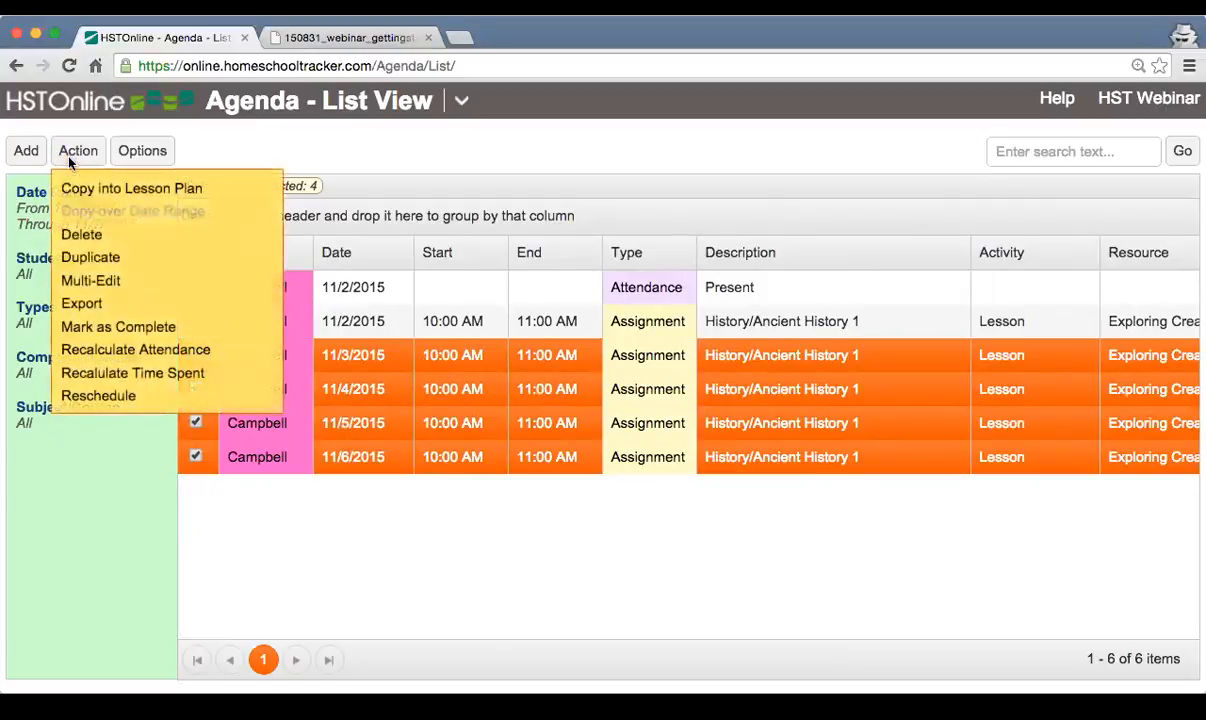
{"action": "left_click", "coordinate": [159, 300]}
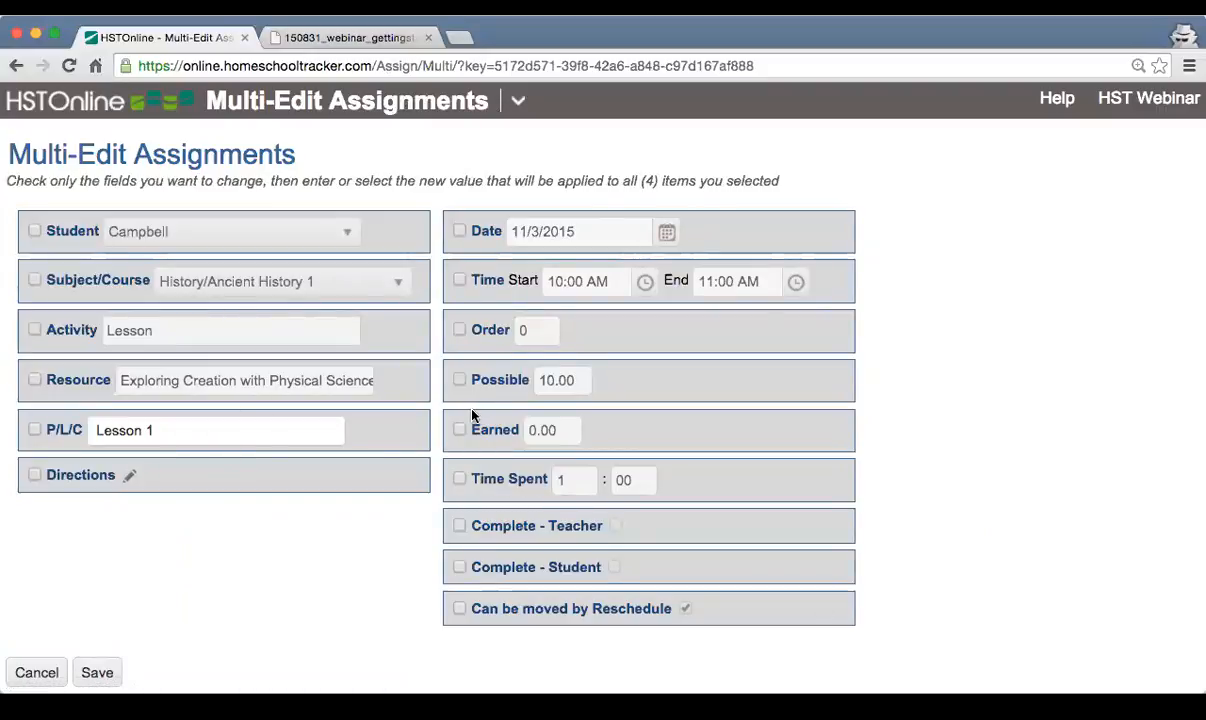
{"action": "left_click", "coordinate": [459, 281]}
{"action": "left_click", "coordinate": [645, 282]}
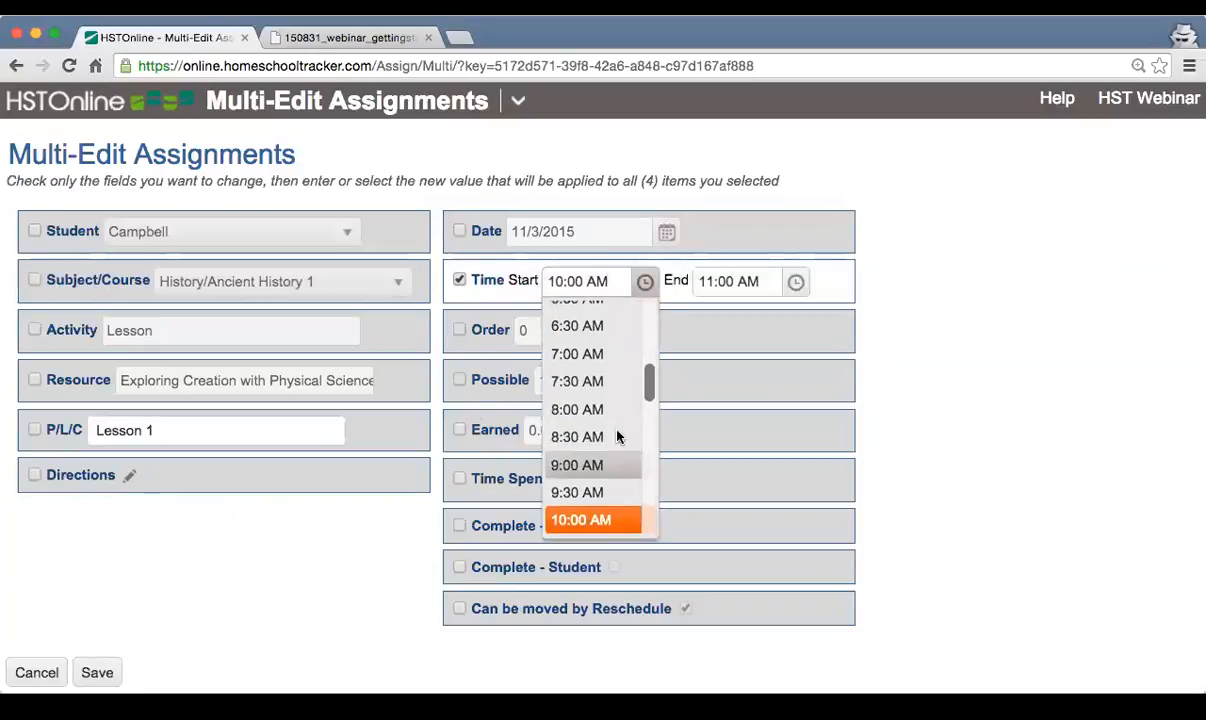
{"action": "left_click", "coordinate": [612, 466]}
{"action": "left_click", "coordinate": [795, 282]}
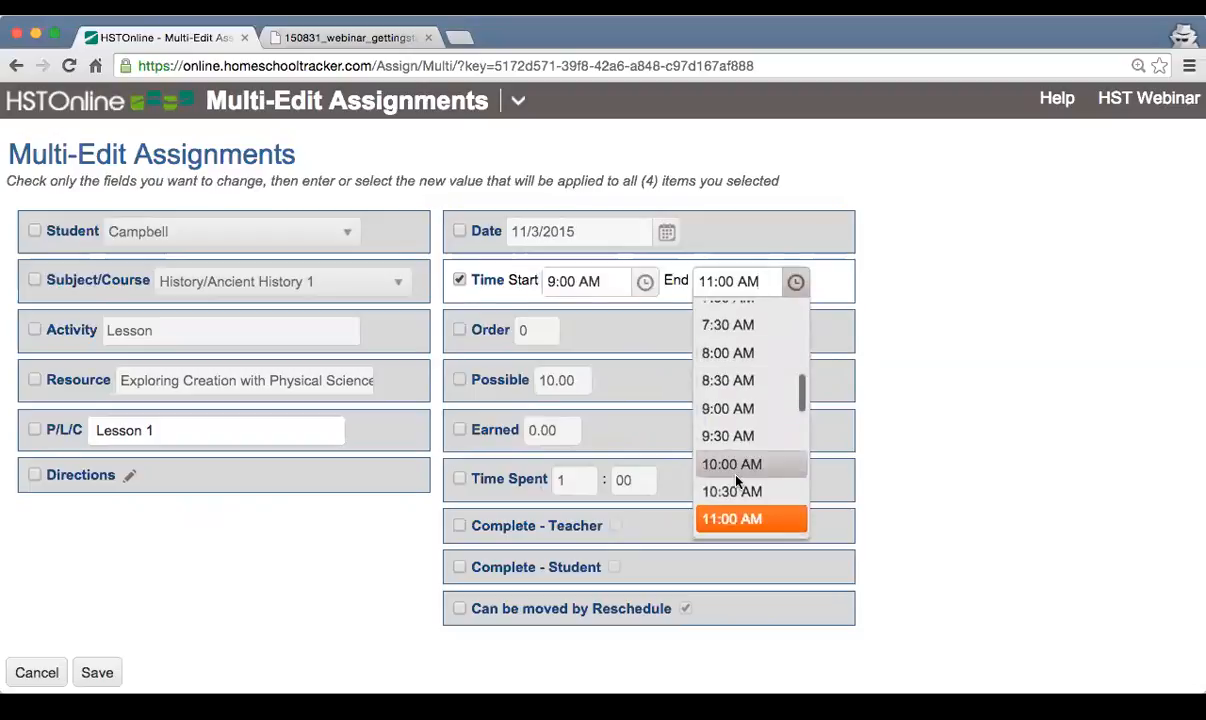
{"action": "left_click", "coordinate": [736, 470]}
{"action": "left_click", "coordinate": [97, 672]}
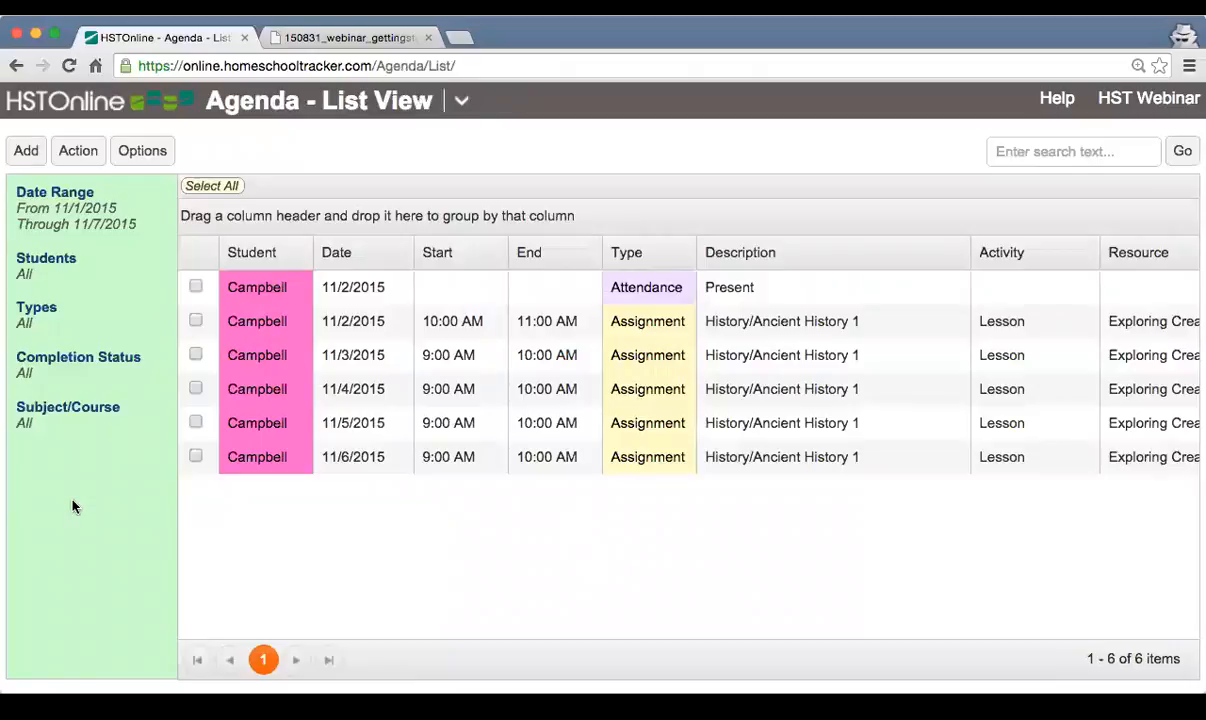
Mark the four Ancient History assignments from November 3 to 6 as complete
{"action": "scroll", "coordinate": [566, 440], "scroll_direction": "right", "scroll_amount": 8}
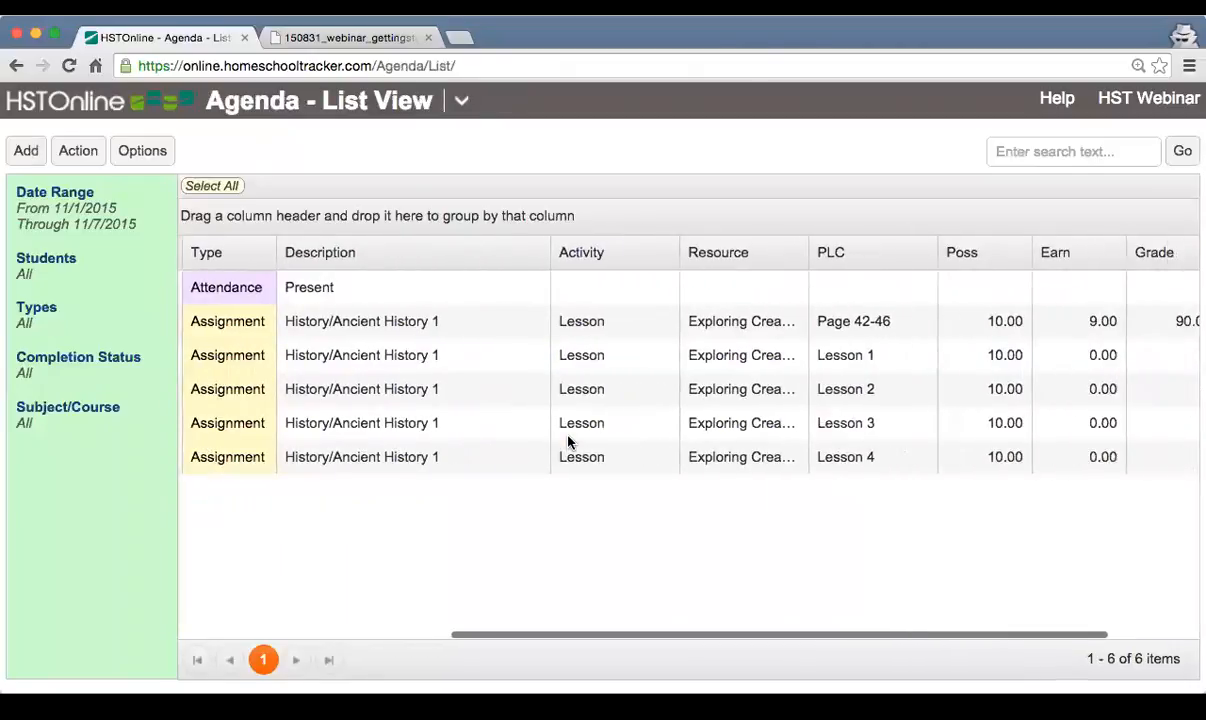
{"action": "scroll", "coordinate": [566, 440], "scroll_direction": "right", "scroll_amount": 2}
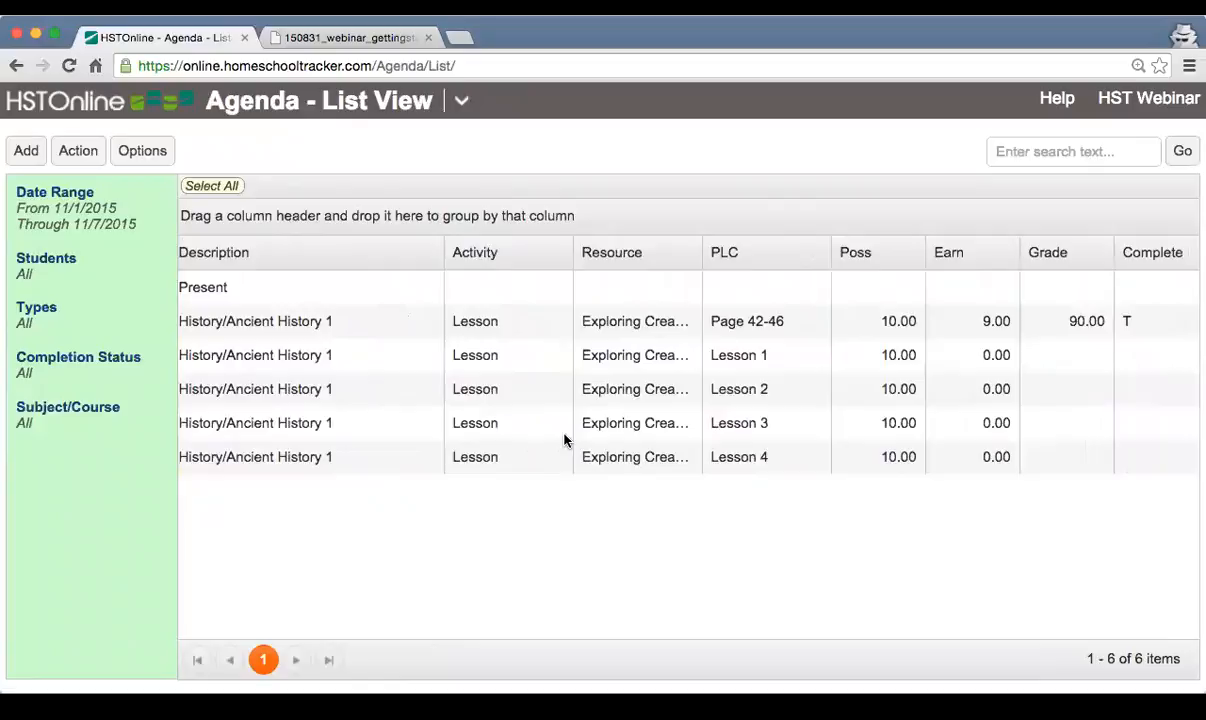
{"action": "scroll", "coordinate": [566, 440], "scroll_direction": "left", "scroll_amount": 8}
{"action": "scroll", "coordinate": [566, 440], "scroll_direction": "left", "scroll_amount": 2}
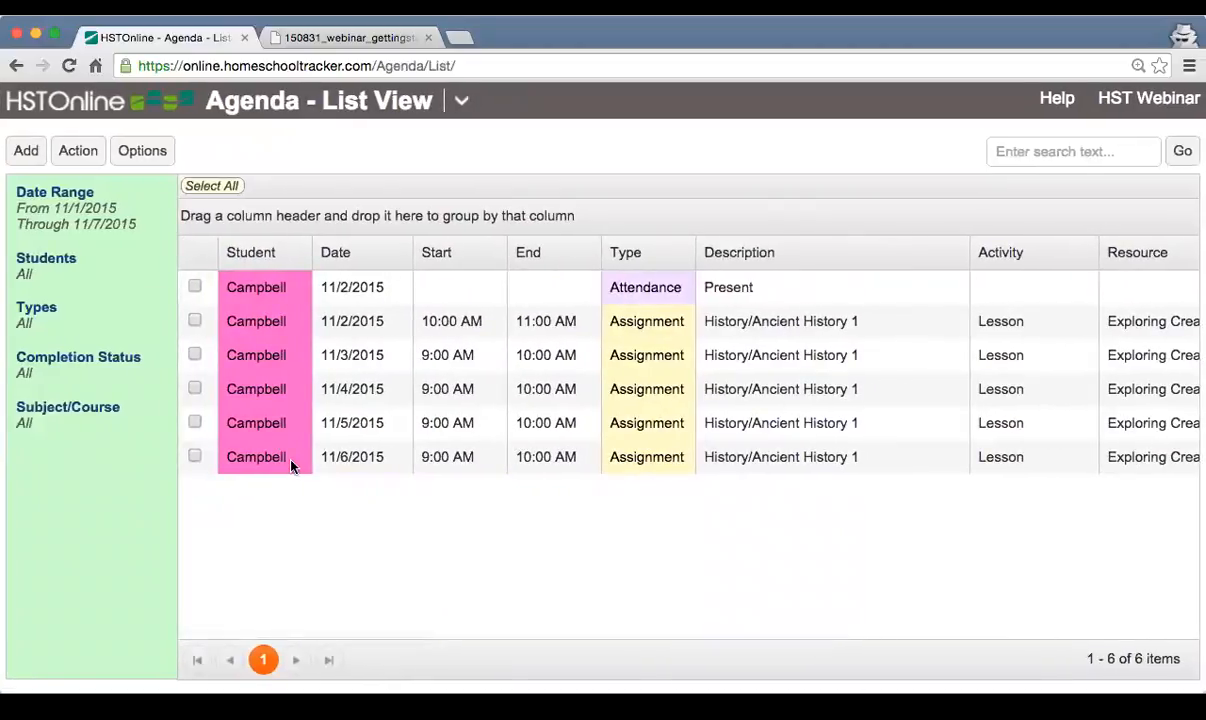
{"action": "left_click", "coordinate": [195, 355]}
{"action": "left_click", "coordinate": [194, 389]}
{"action": "left_click", "coordinate": [194, 457]}
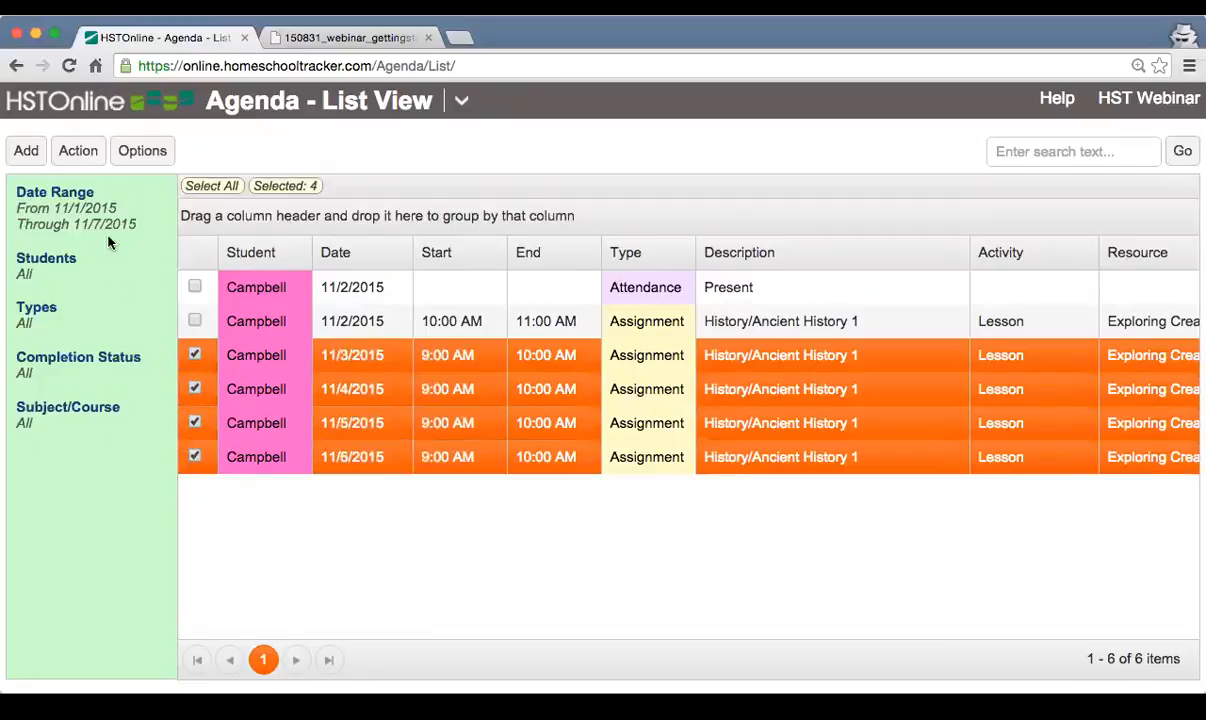
{"action": "left_click", "coordinate": [80, 152]}
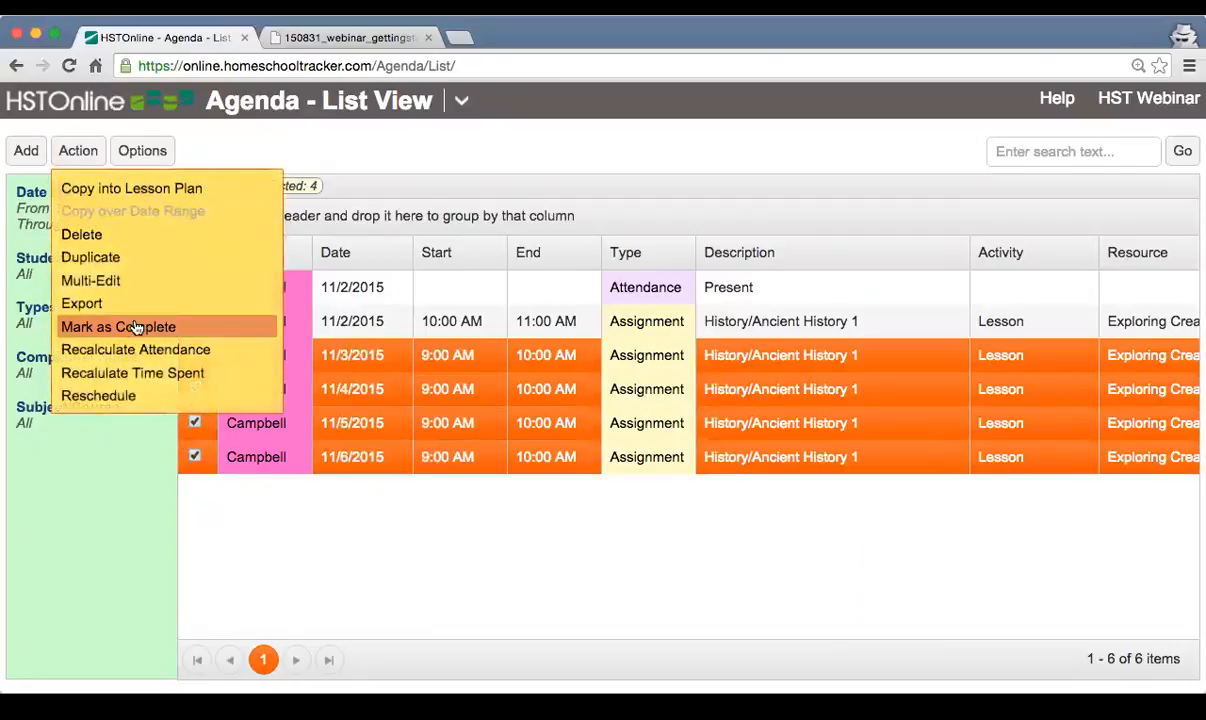
{"action": "left_click", "coordinate": [186, 329]}
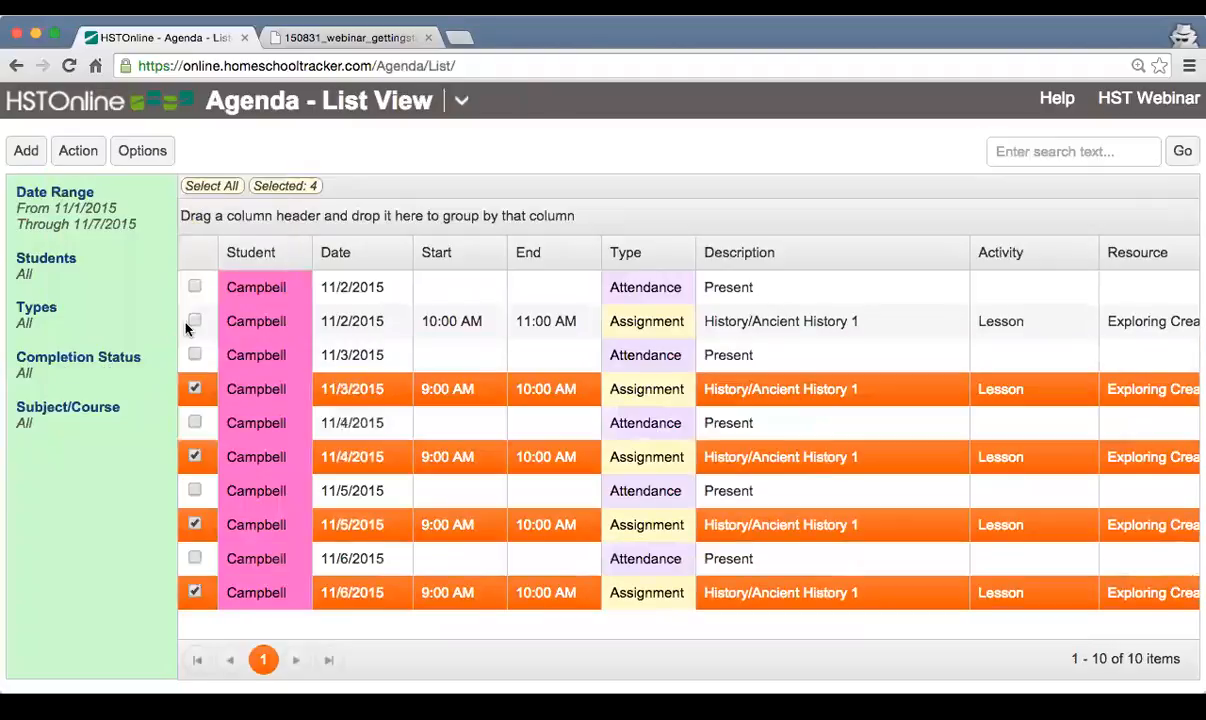
Check the November 3 to 6 attendance entries and the assignments' grade and completion columns
{"action": "left_click", "coordinate": [326, 352]}
{"action": "left_click", "coordinate": [333, 420]}
{"action": "left_click", "coordinate": [362, 489]}
{"action": "left_click", "coordinate": [347, 550]}
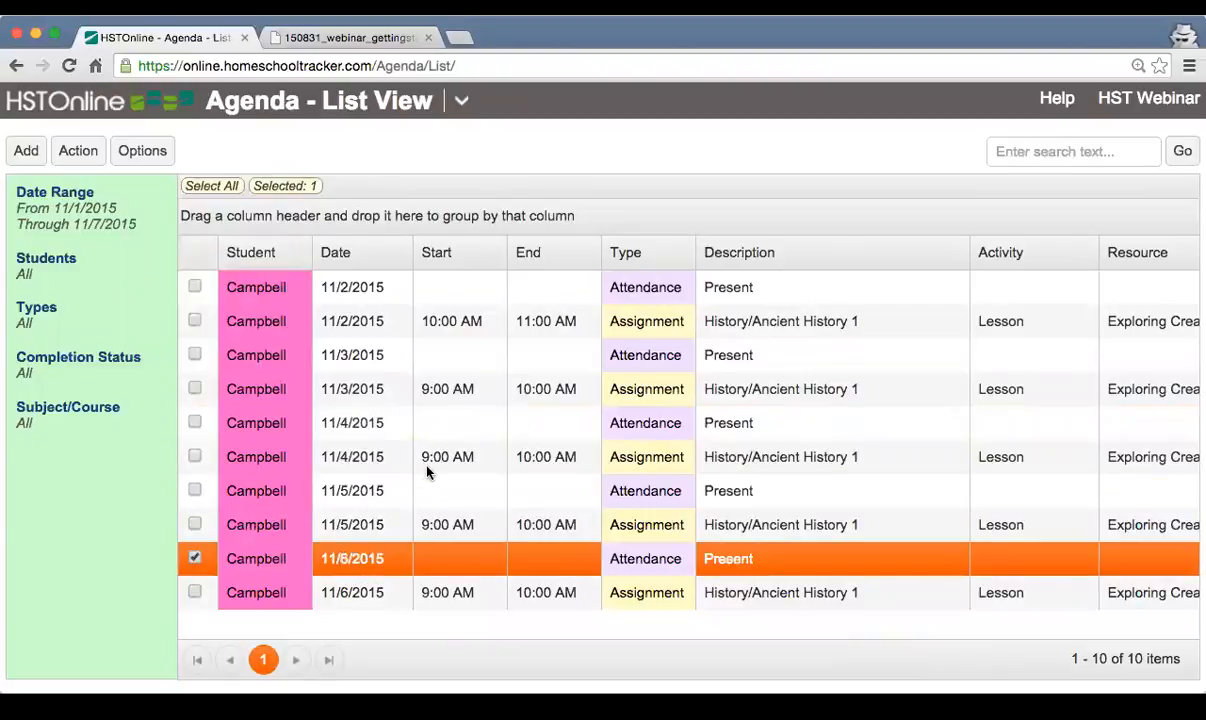
{"action": "scroll", "coordinate": [427, 473], "scroll_direction": "right", "scroll_amount": 10}
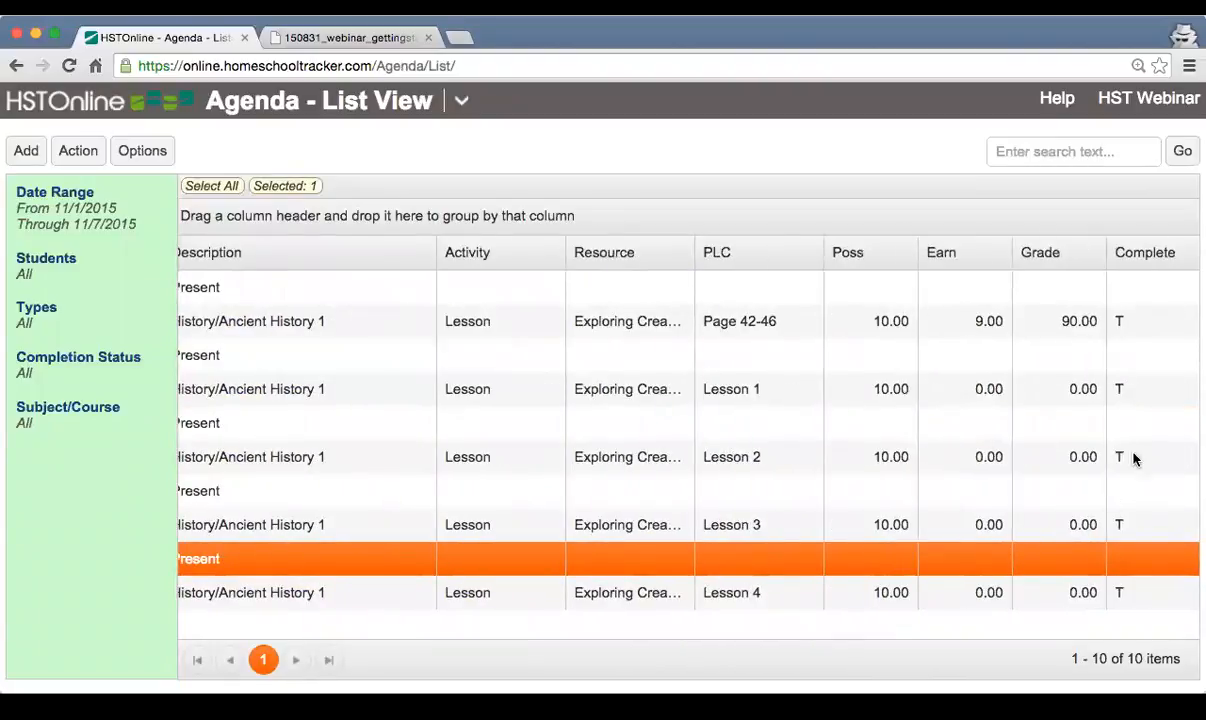
{"action": "scroll", "coordinate": [533, 457], "scroll_direction": "left", "scroll_amount": 5}
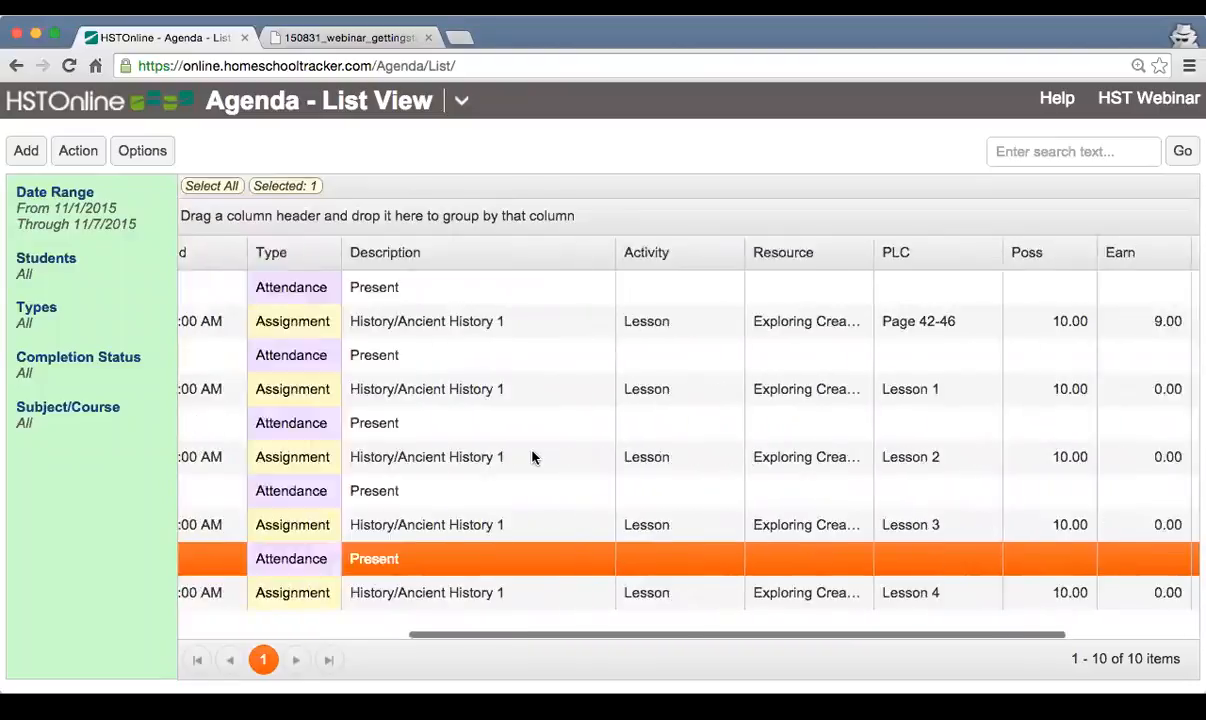
{"action": "scroll", "coordinate": [533, 457], "scroll_direction": "left", "scroll_amount": 5}
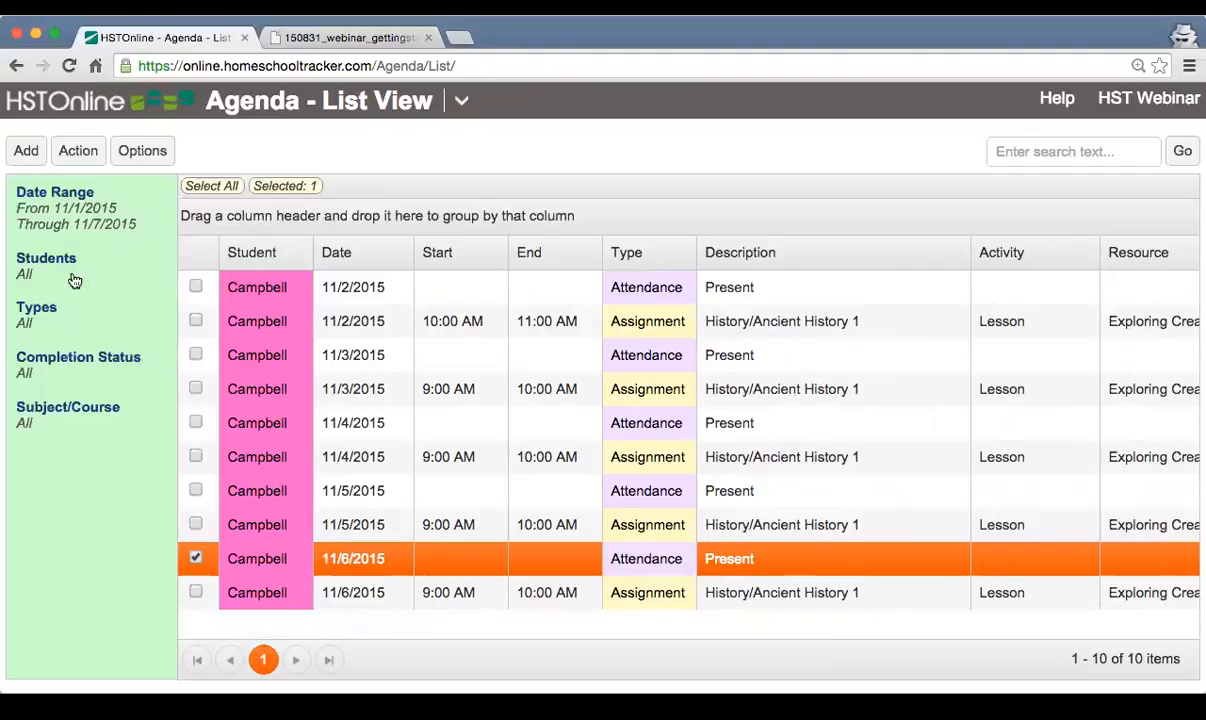
Look at the agenda list's Date Range and Types filter choices and leave both unchanged
{"action": "left_click", "coordinate": [46, 202]}
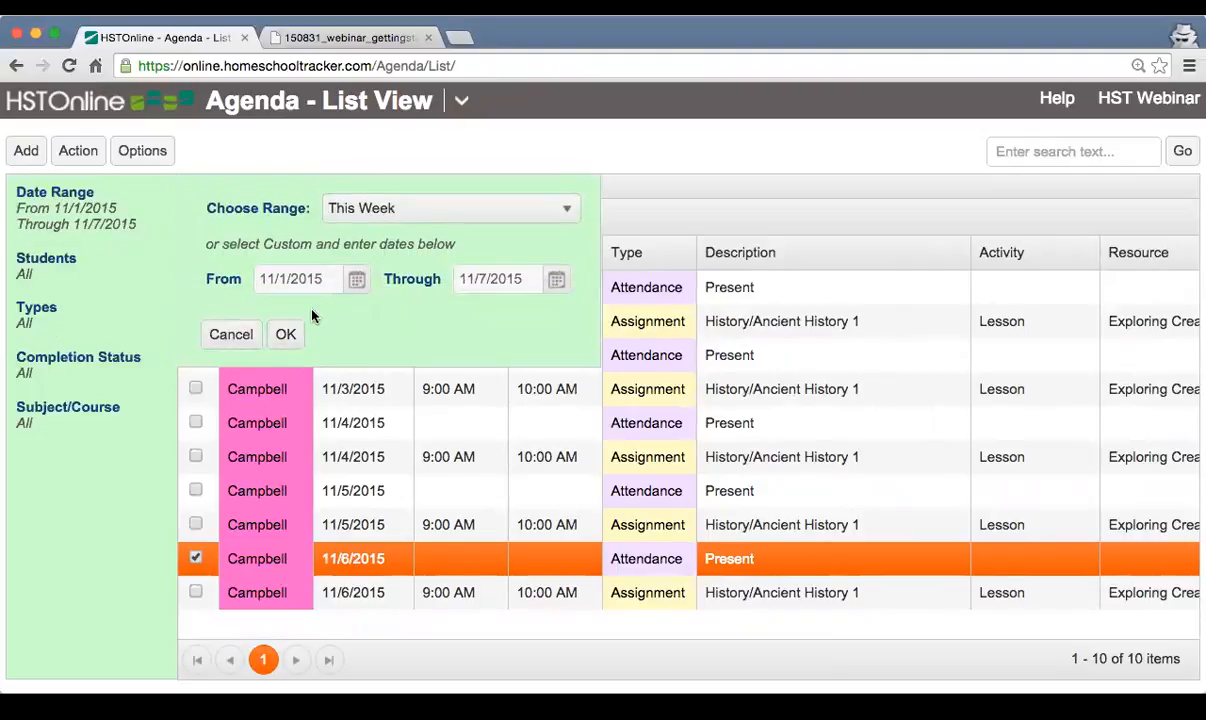
{"action": "left_click", "coordinate": [231, 334]}
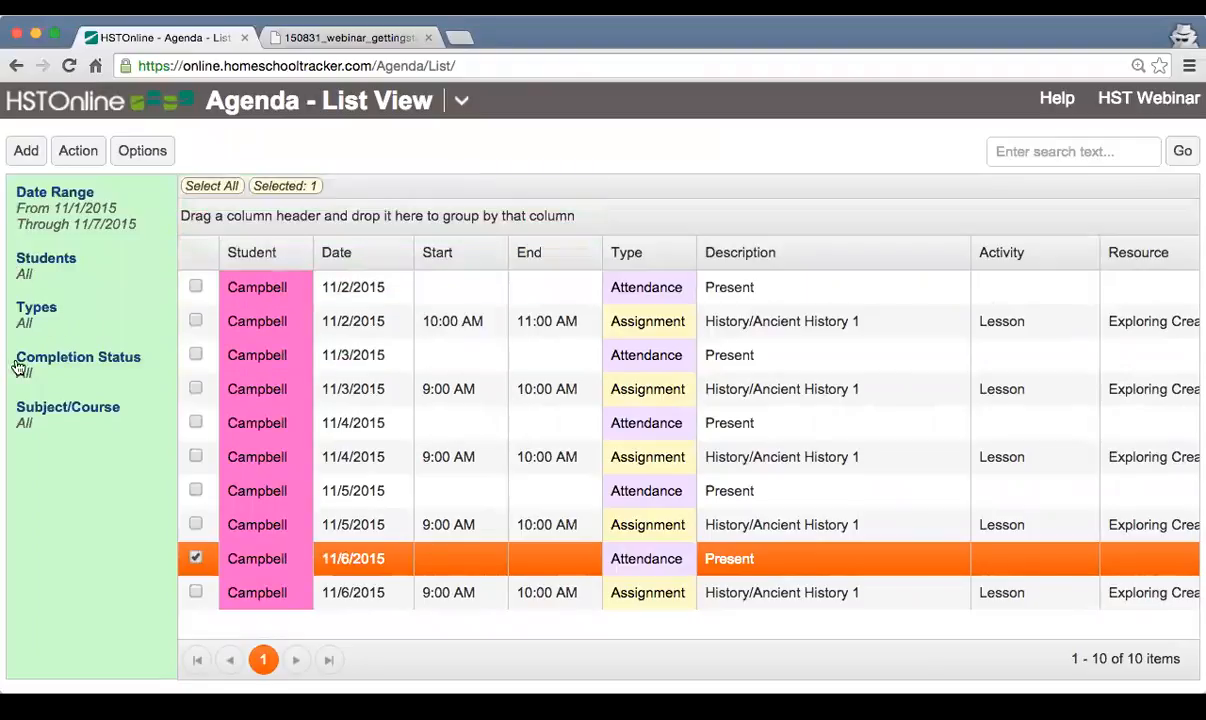
{"action": "left_click", "coordinate": [24, 308]}
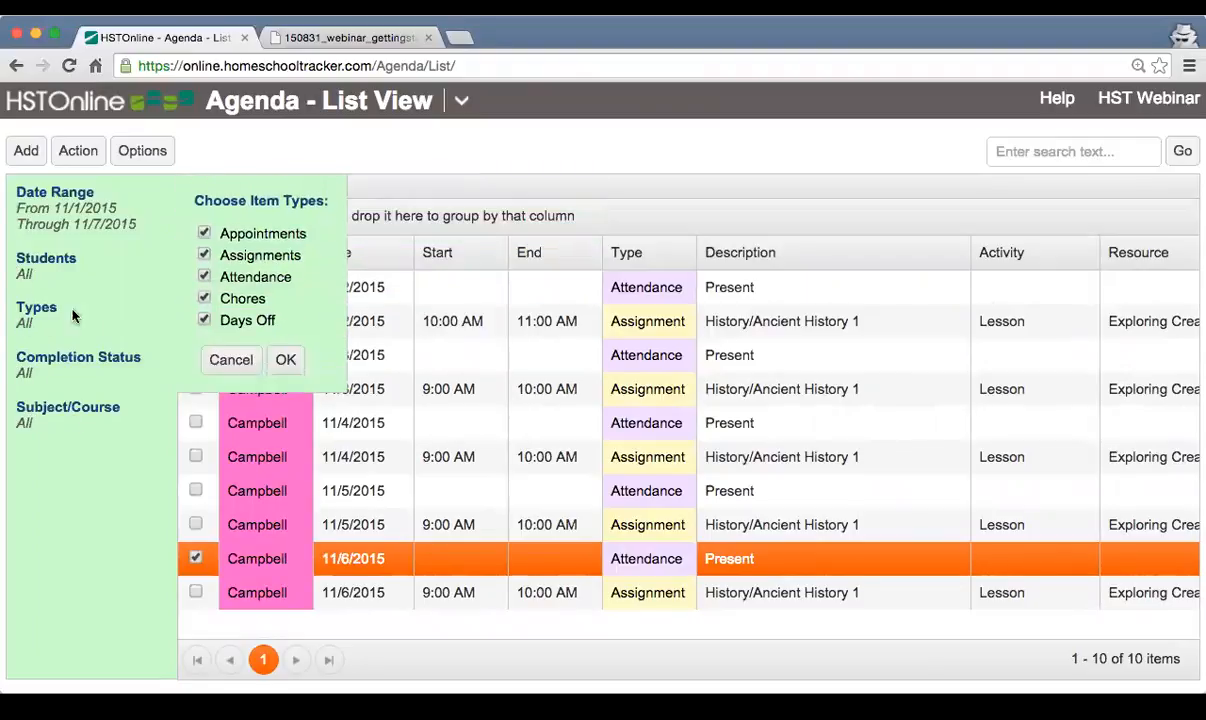
{"action": "left_click", "coordinate": [229, 368]}
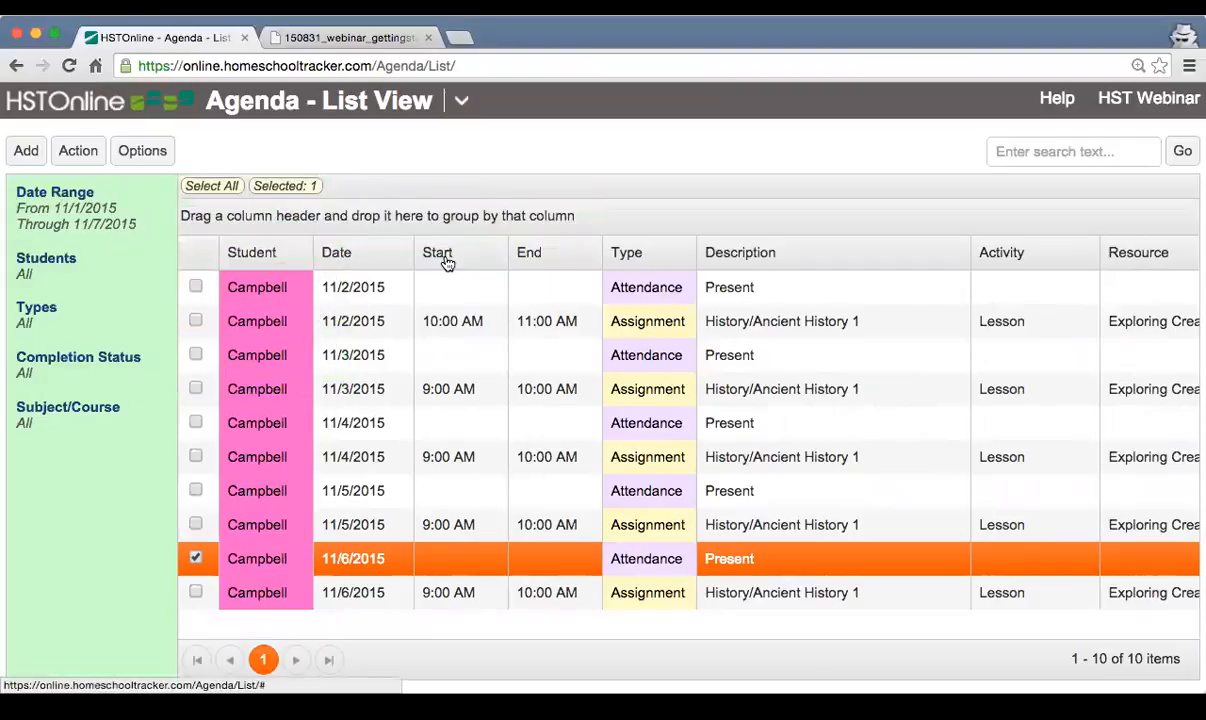
Sort the agenda list by date, trying both directions and leaving it in descending order
{"action": "left_click", "coordinate": [390, 258]}
{"action": "left_click", "coordinate": [373, 258]}
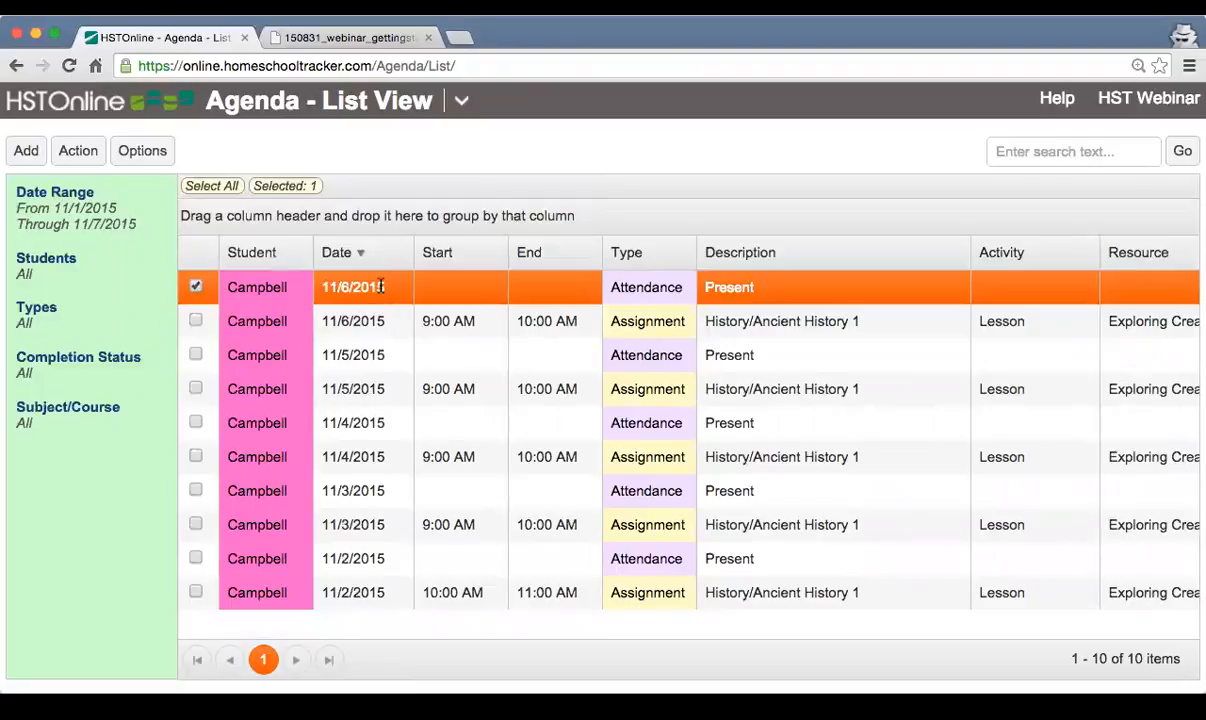
{"action": "left_click", "coordinate": [377, 260]}
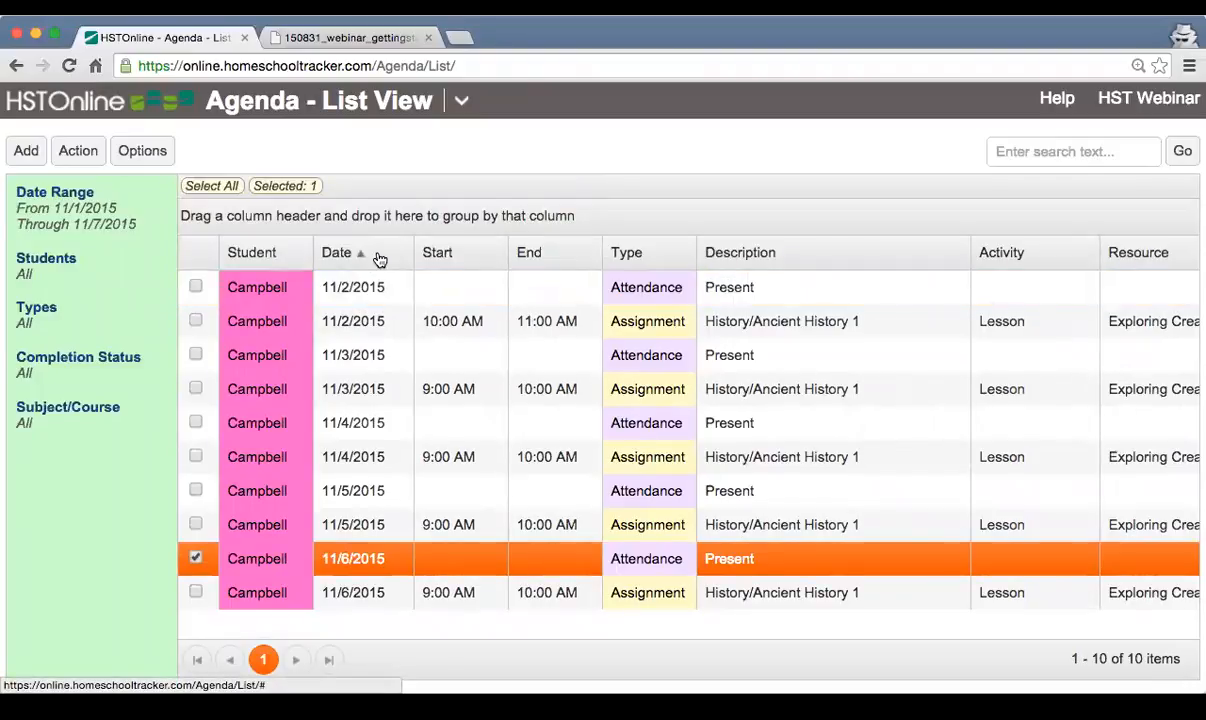
{"action": "left_click", "coordinate": [378, 259]}
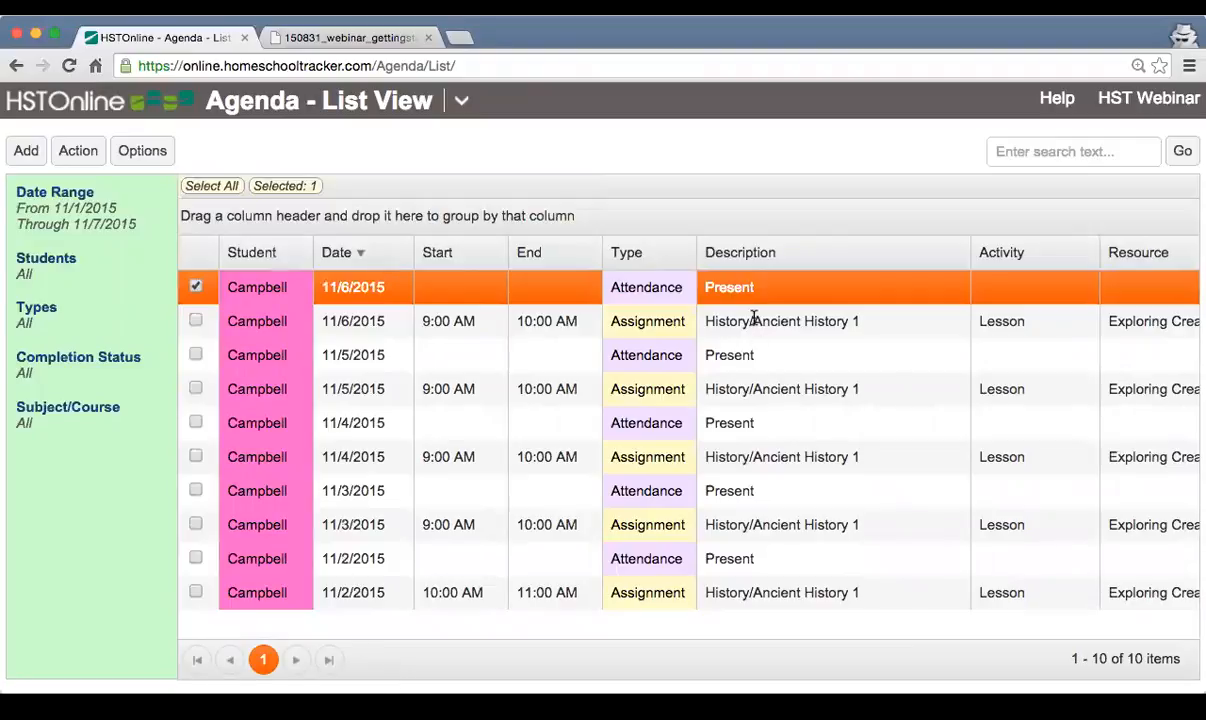
Sort the agenda list by PLC, clear that sort, and sort by Description in descending order
{"action": "scroll", "coordinate": [757, 320], "scroll_direction": "right", "scroll_amount": 5}
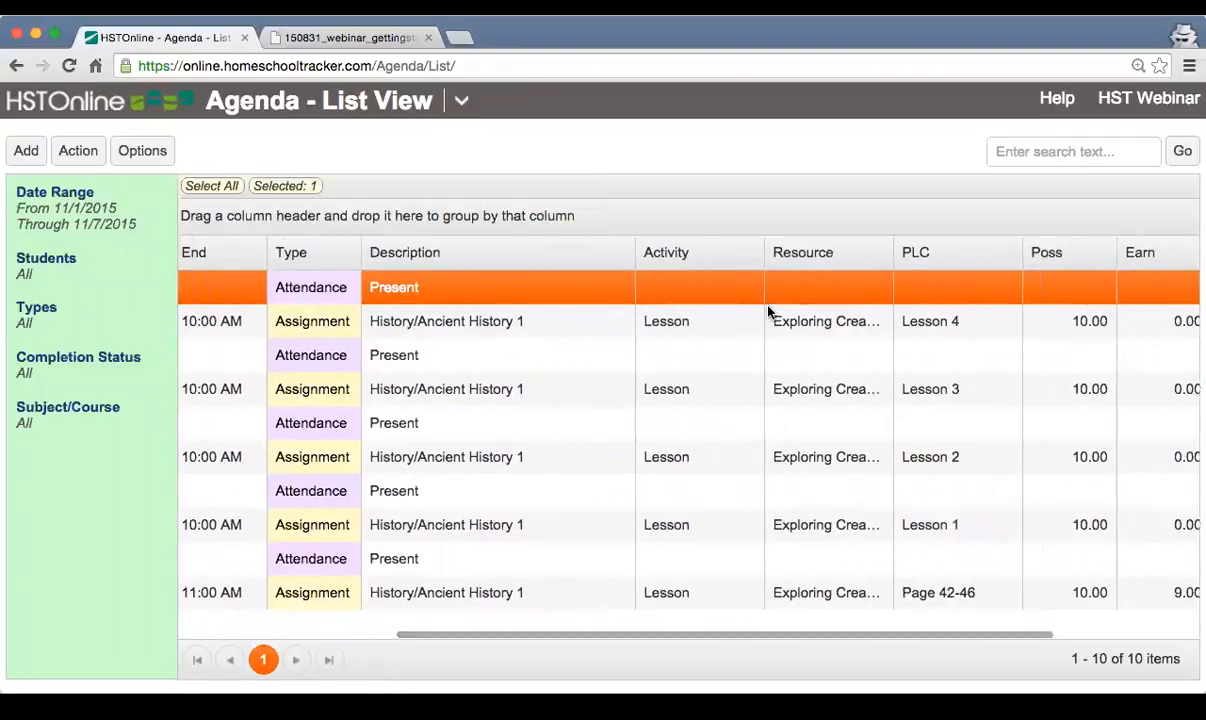
{"action": "left_click", "coordinate": [978, 255]}
{"action": "left_click", "coordinate": [980, 258]}
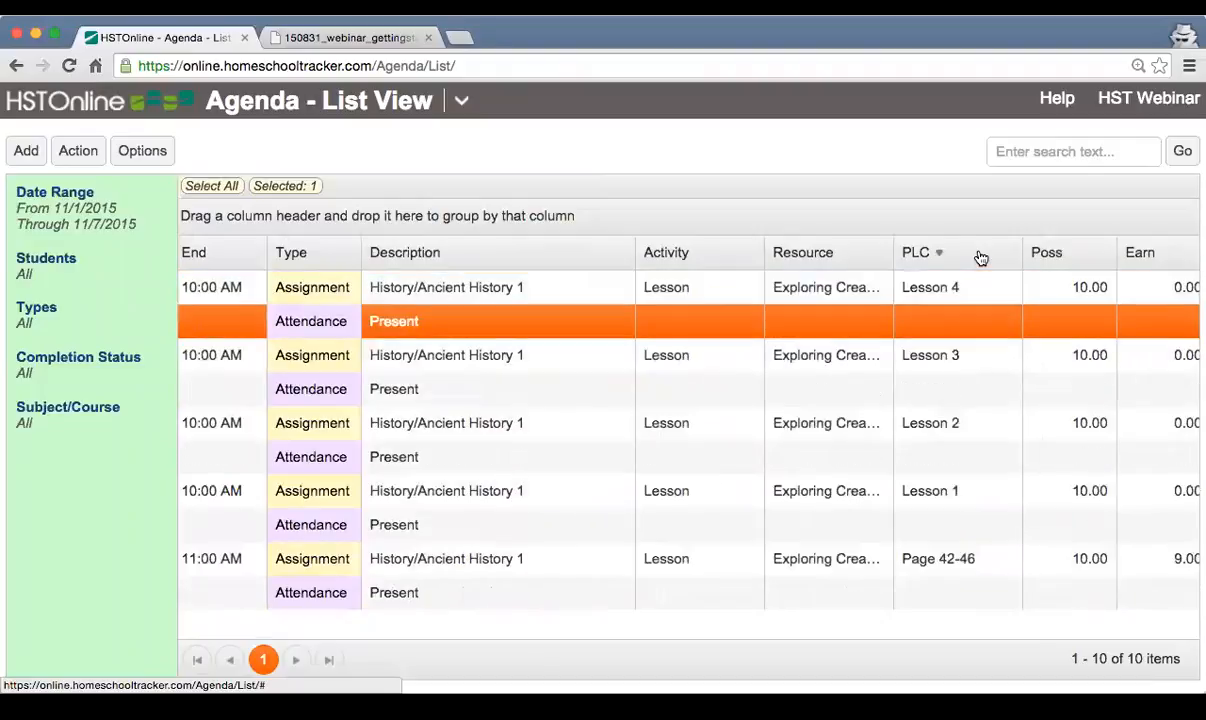
{"action": "left_click", "coordinate": [980, 258]}
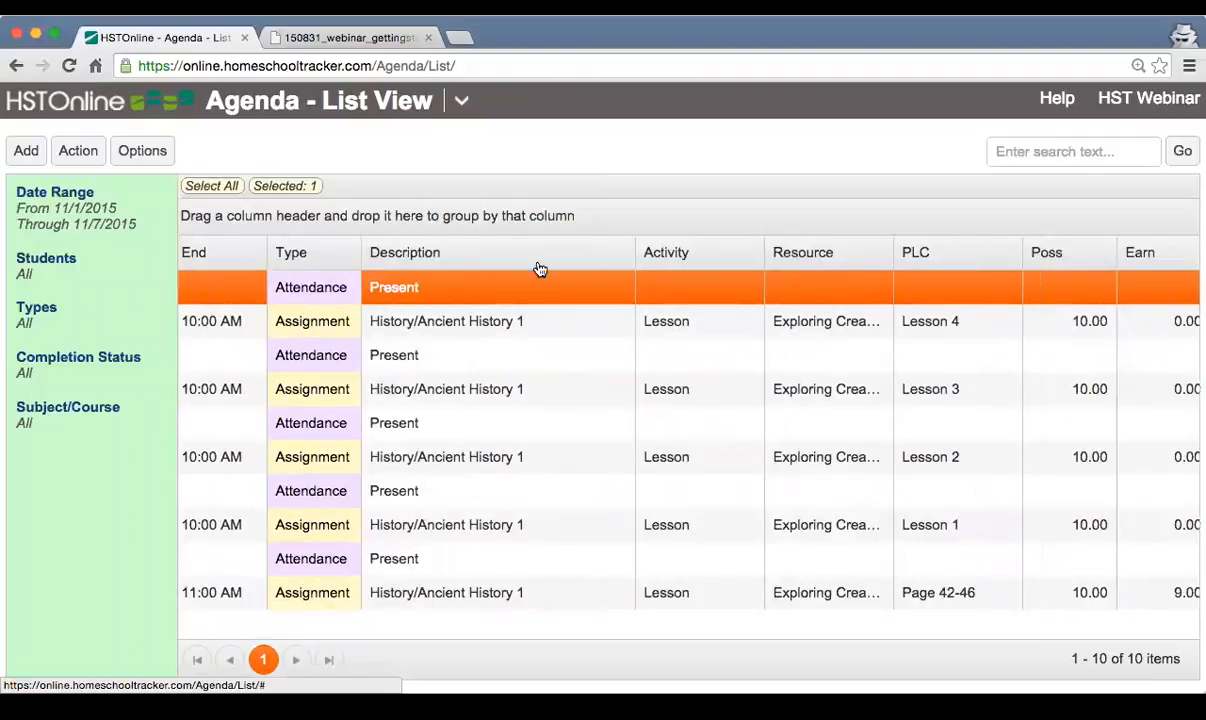
{"action": "left_click", "coordinate": [453, 257]}
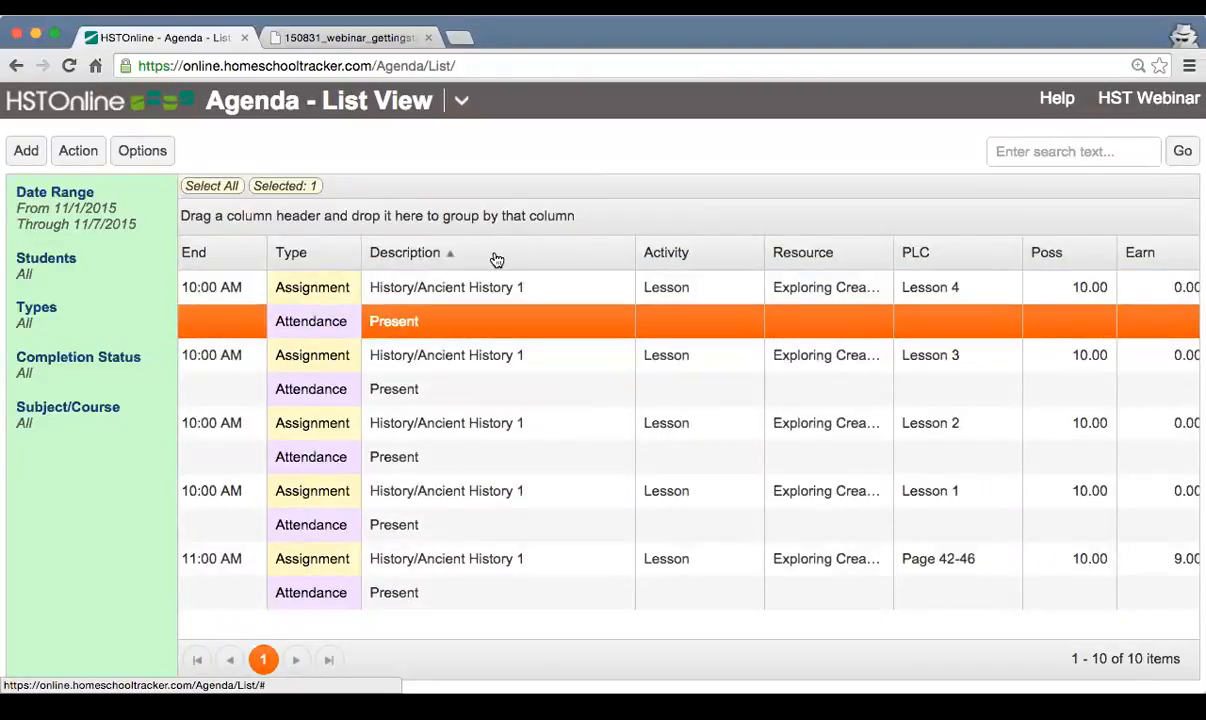
{"action": "left_click", "coordinate": [495, 257]}
Clear the Date and Description sorting and group the agenda list by Type
{"action": "scroll", "coordinate": [492, 325], "scroll_direction": "left", "scroll_amount": 2}
{"action": "scroll", "coordinate": [492, 325], "scroll_direction": "left", "scroll_amount": 5}
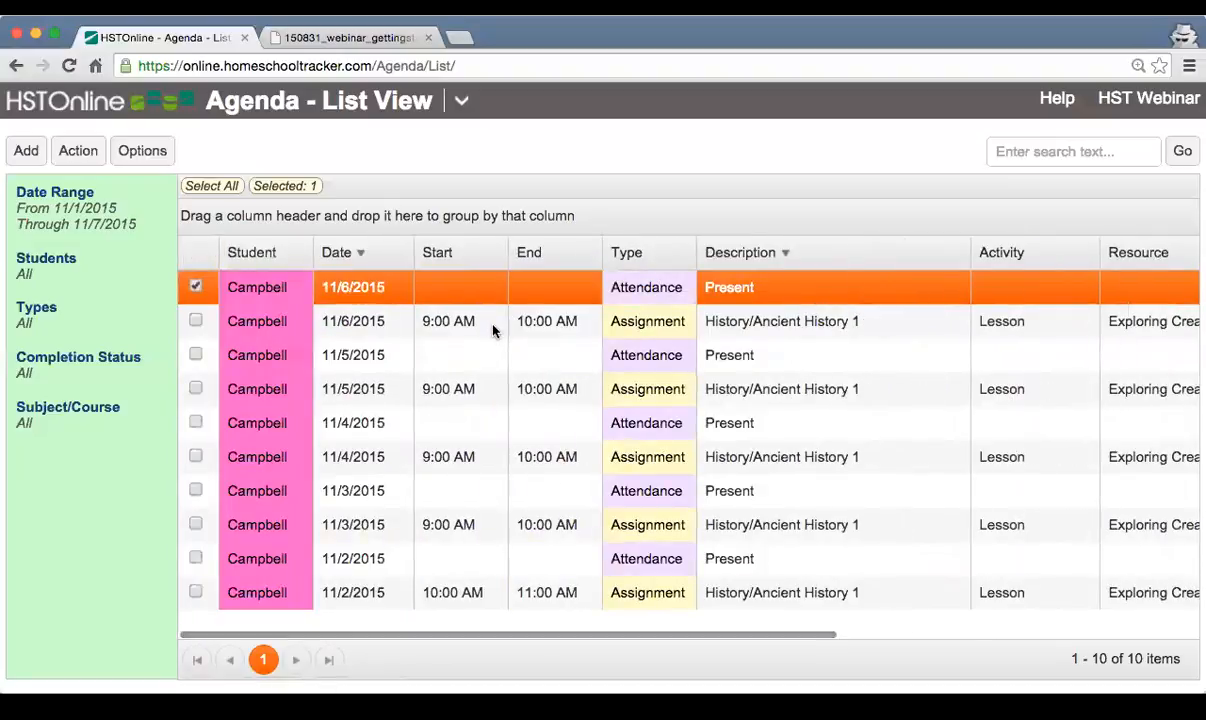
{"action": "left_click", "coordinate": [355, 250]}
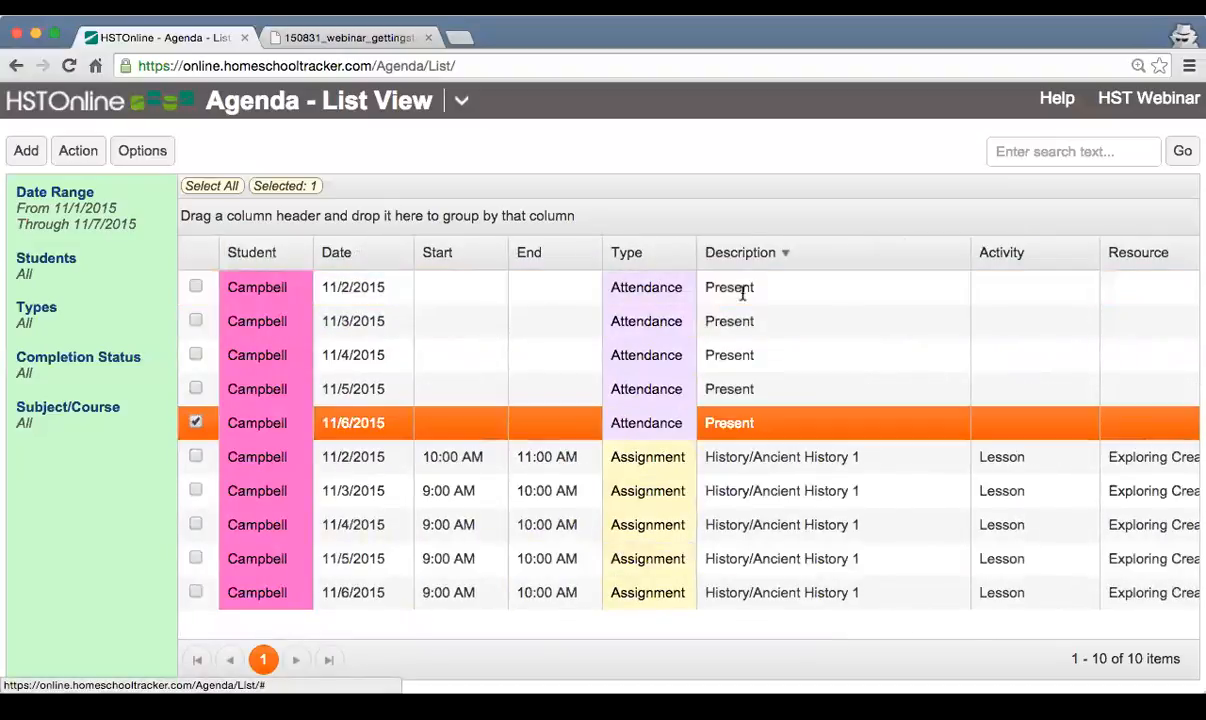
{"action": "left_click", "coordinate": [848, 262]}
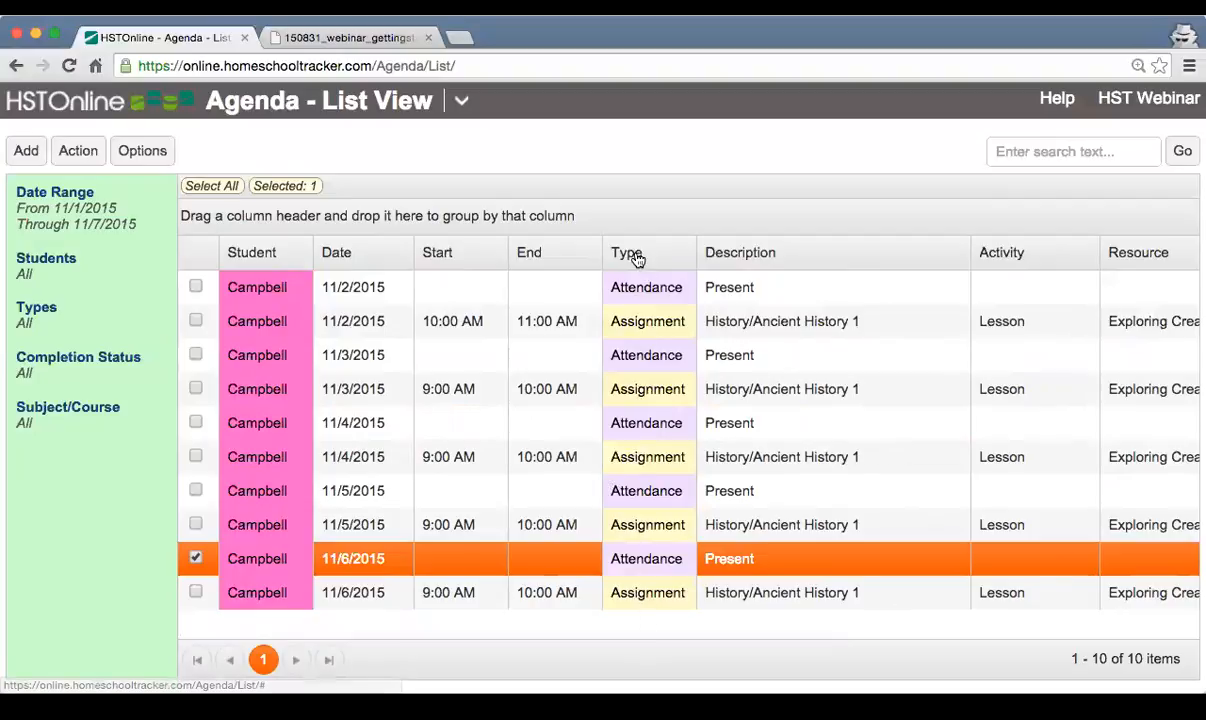
{"action": "left_click_drag", "start_coordinate": [637, 259], "coordinate": [205, 212]}
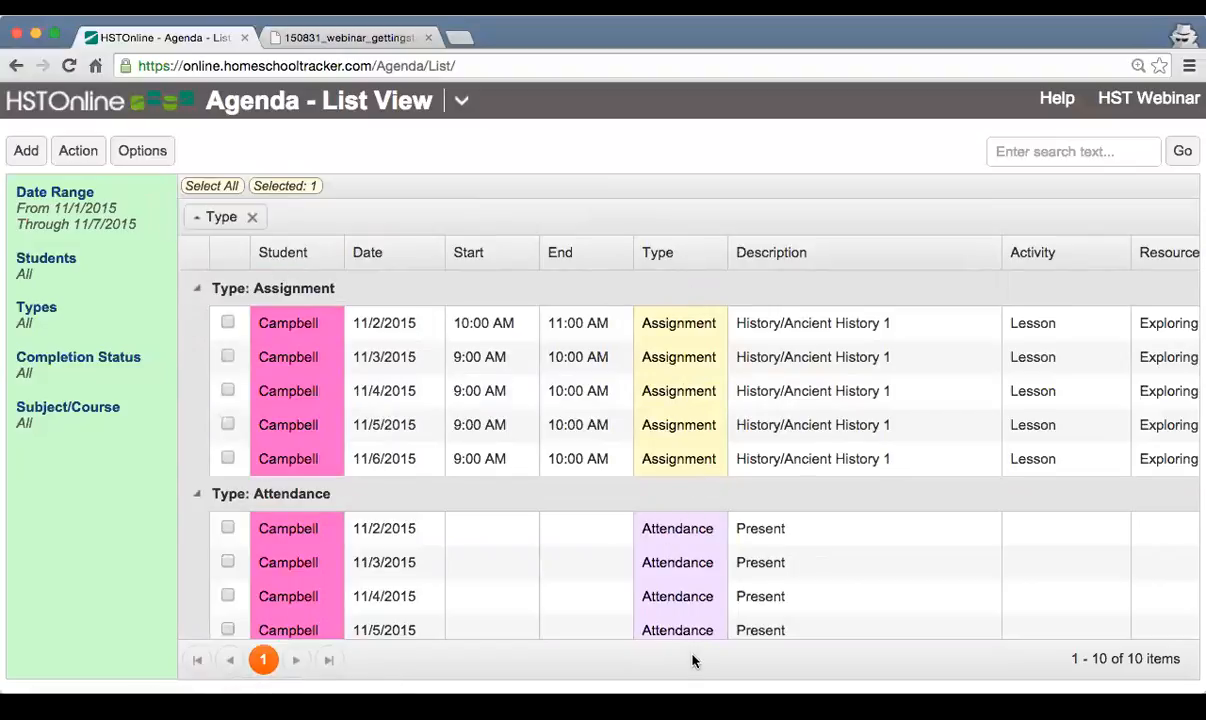
Sort the Type-grouped agenda list by date in ascending and descending order, and clear the sort
{"action": "scroll", "coordinate": [678, 574], "scroll_direction": "down", "scroll_amount": 2}
{"action": "left_click", "coordinate": [382, 251]}
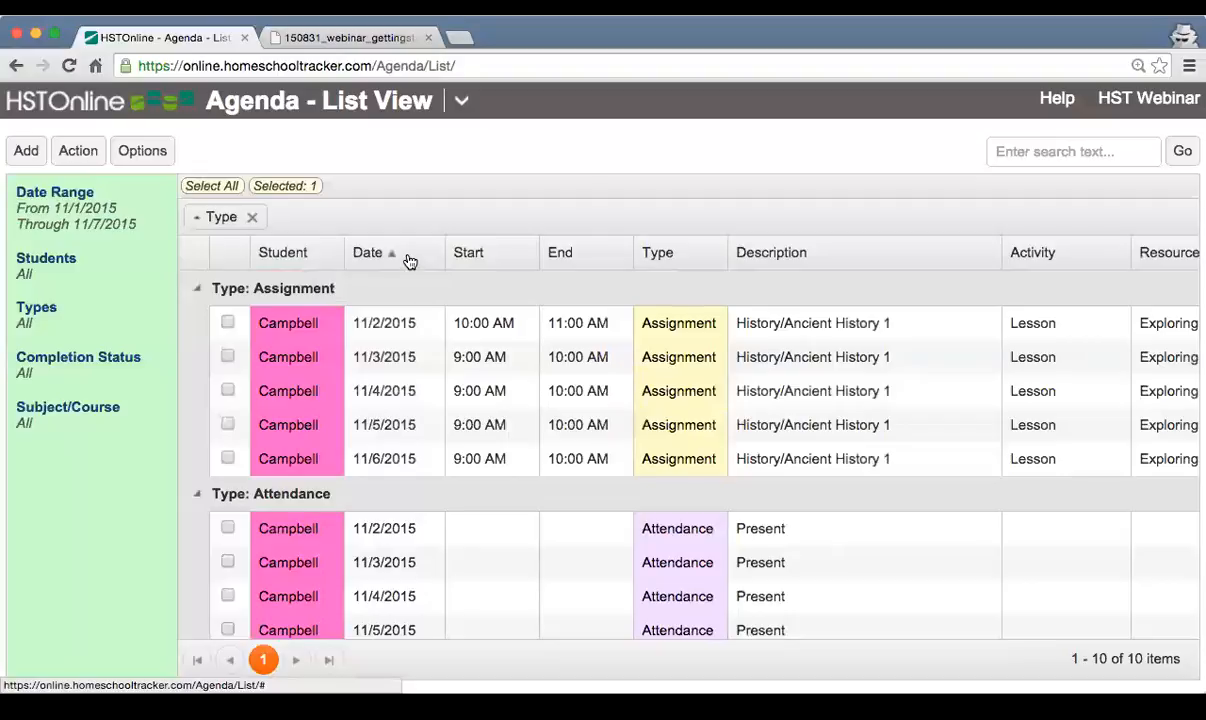
{"action": "left_click", "coordinate": [409, 258]}
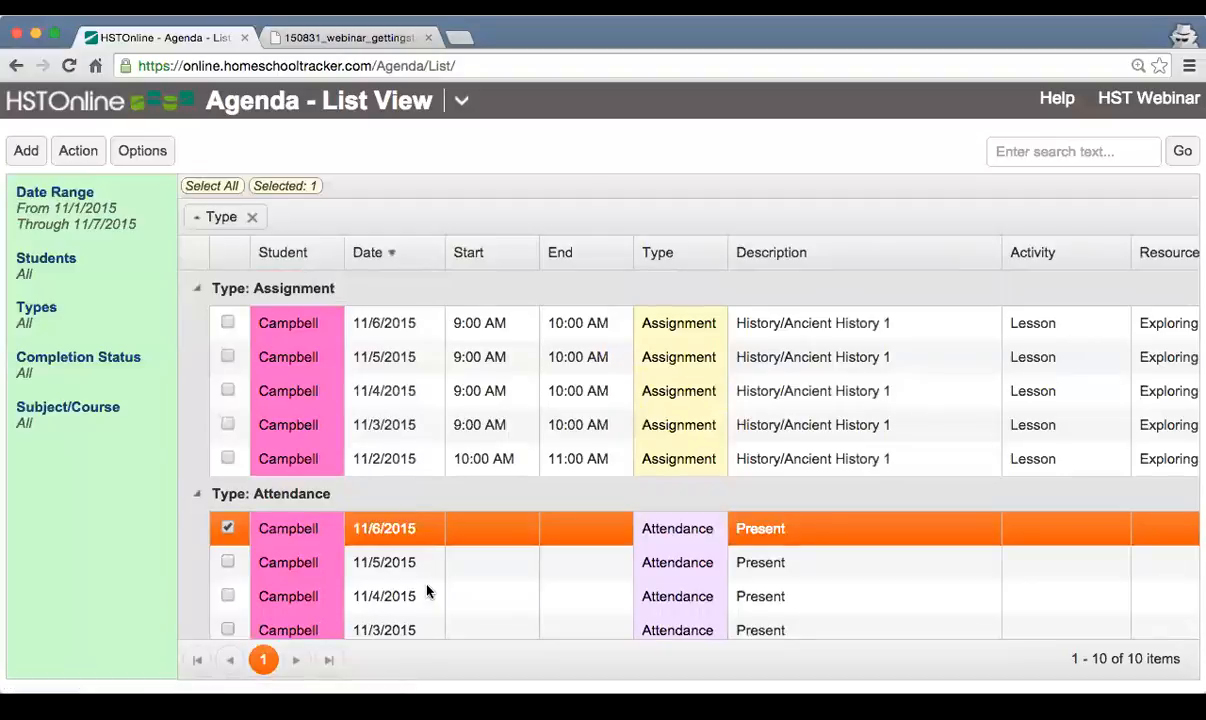
{"action": "left_click", "coordinate": [388, 258]}
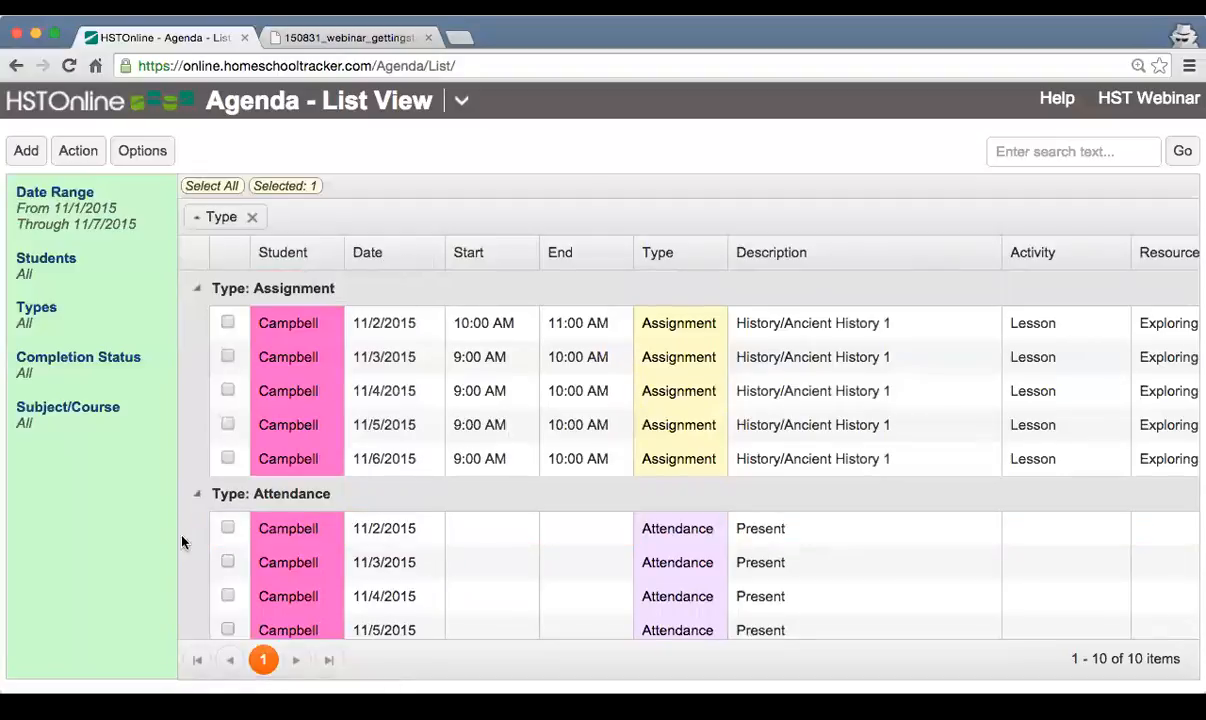
Collapse the Attendance and Assignment groups, expand Attendance again, and remove the Type grouping from the agenda list
{"action": "left_click", "coordinate": [197, 494]}
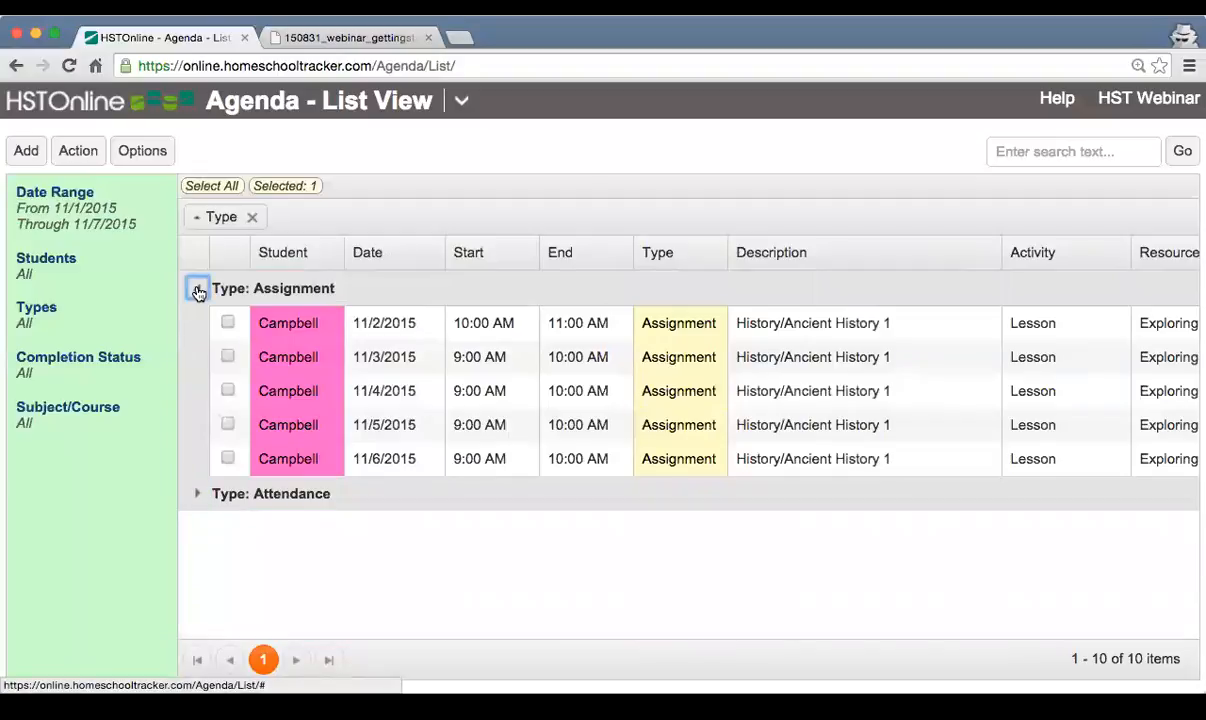
{"action": "left_click", "coordinate": [197, 289]}
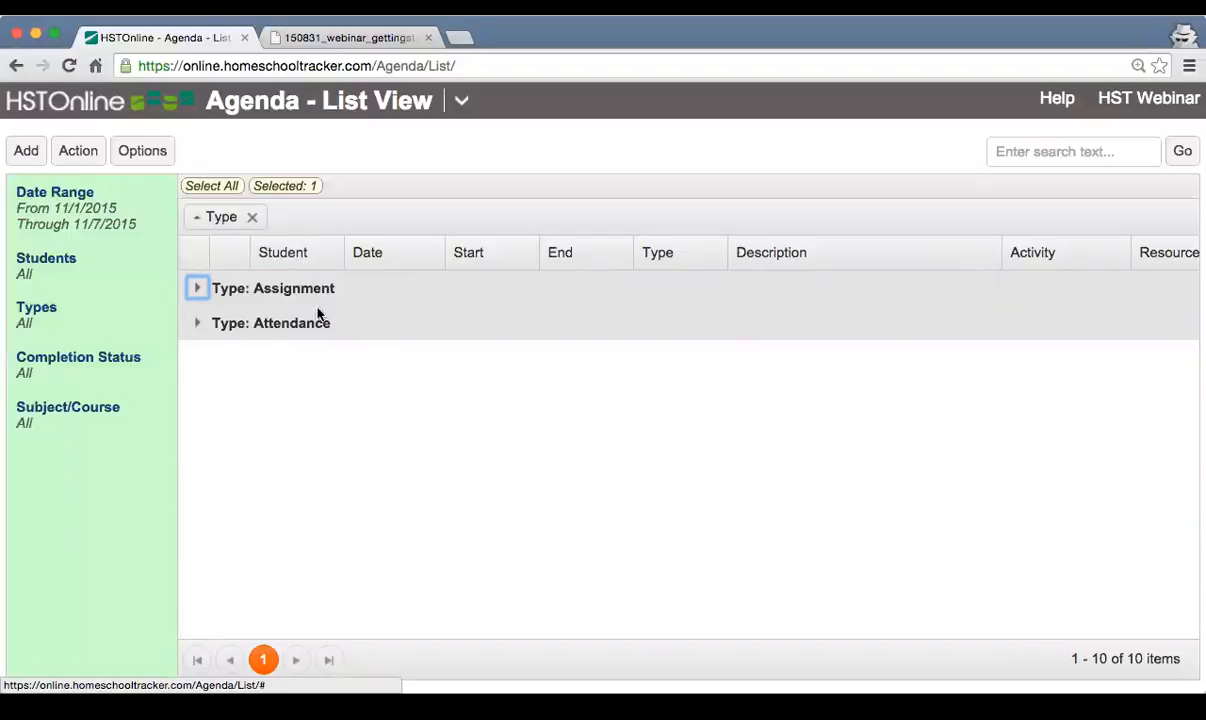
{"action": "left_click", "coordinate": [198, 324]}
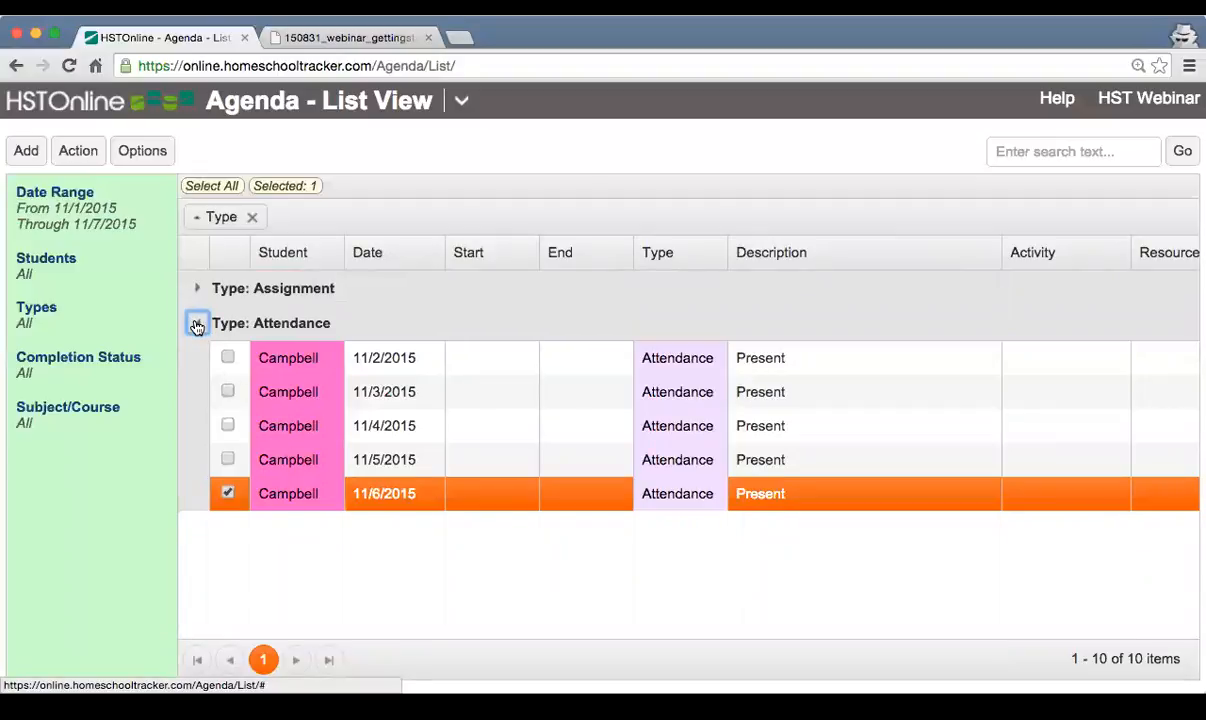
{"action": "left_click", "coordinate": [253, 218]}
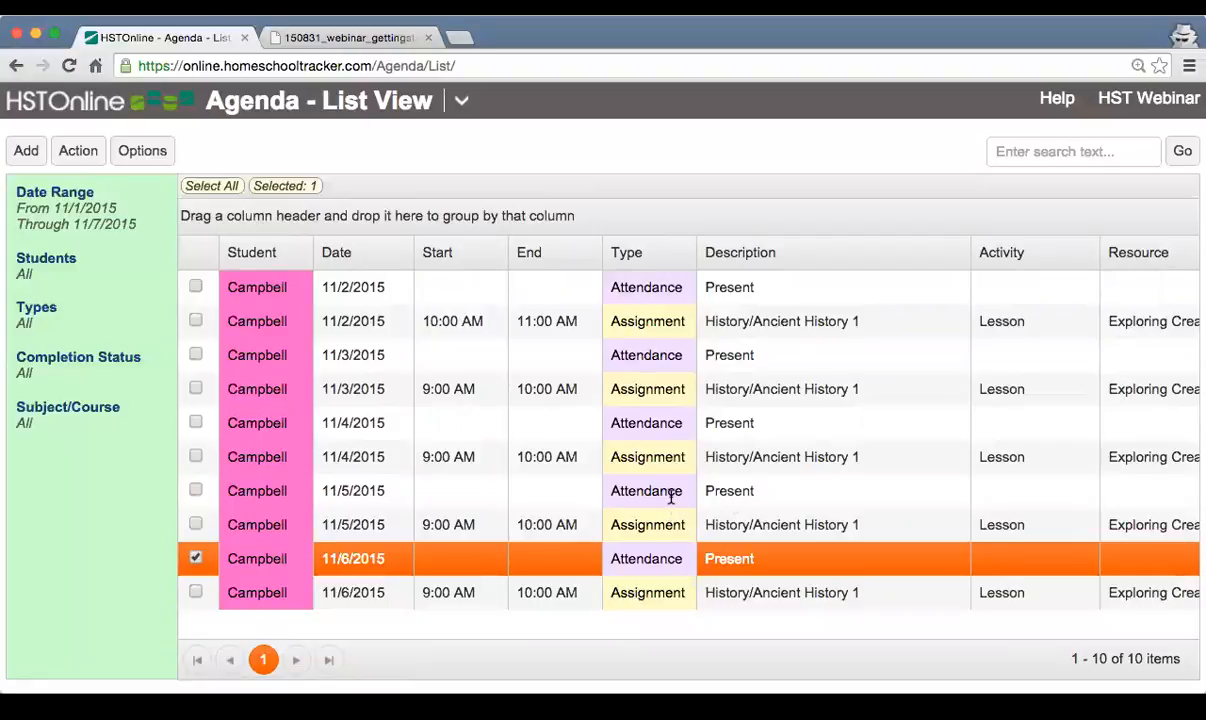
Search the agenda list for "lesson" and clear the search filter
{"action": "left_click", "coordinate": [1046, 153]}
{"action": "type", "text": "lesson"}
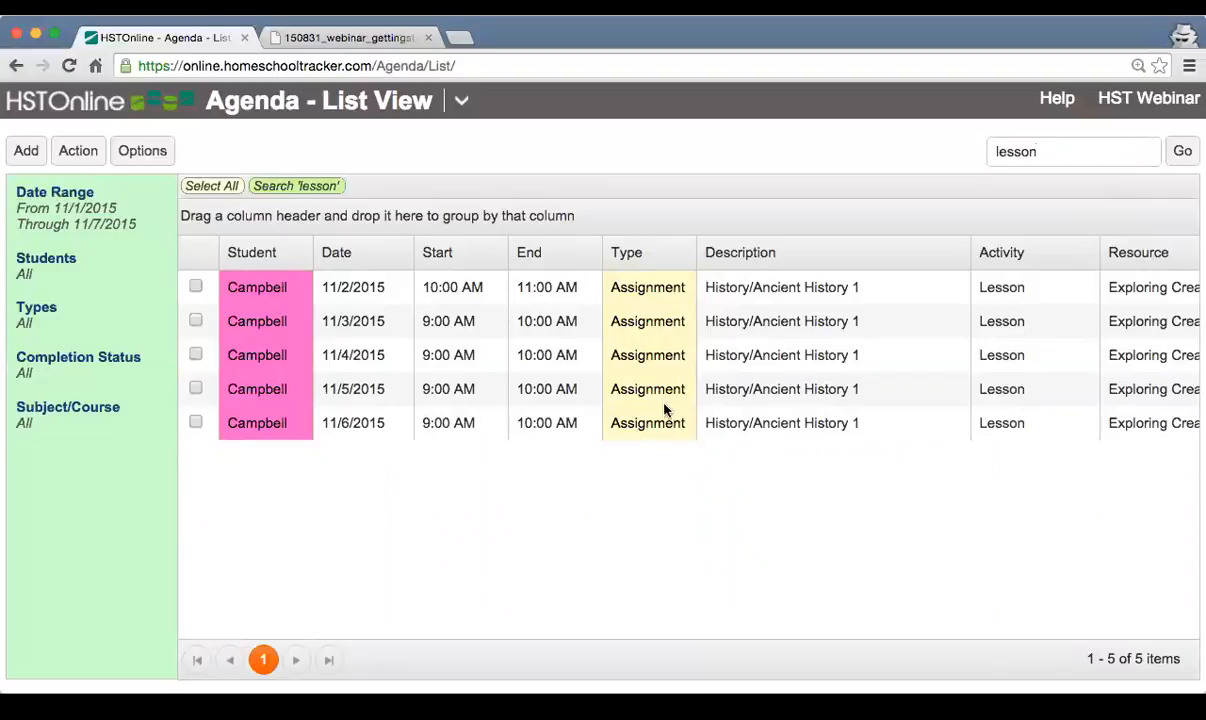
{"action": "left_click", "coordinate": [280, 190]}
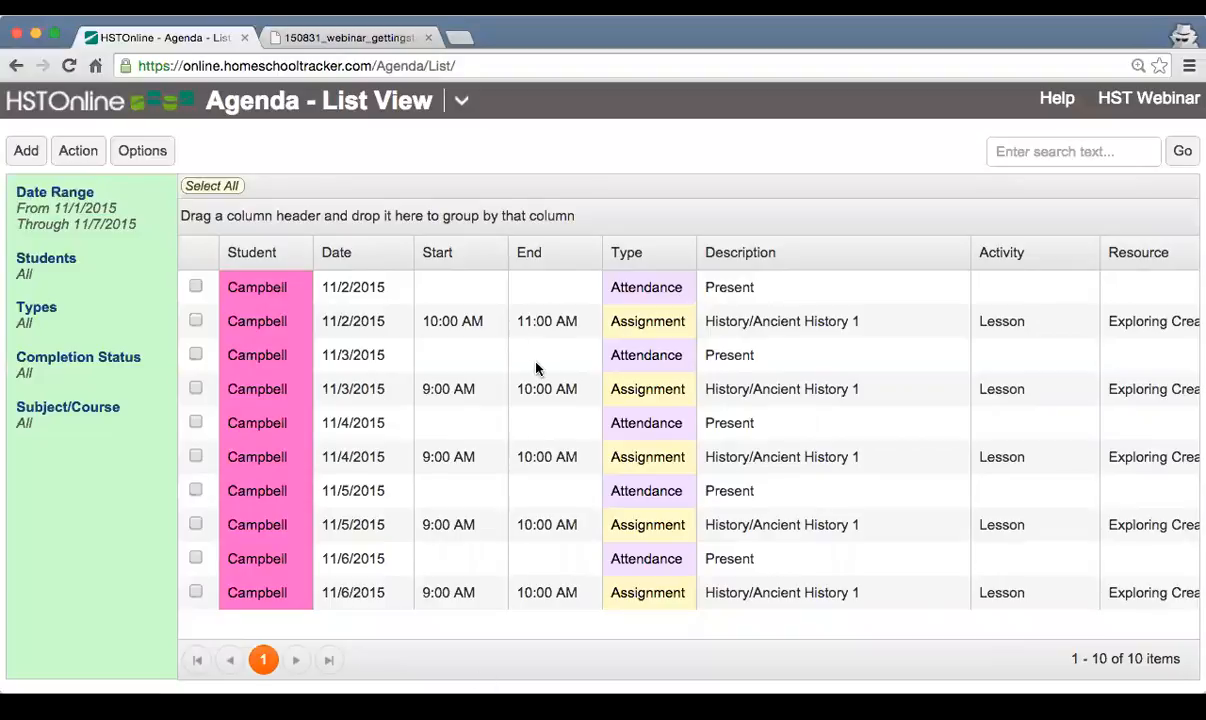
Switch to the 150831_webinar_gettingstarted.pdf slides
{"action": "left_click", "coordinate": [315, 39]}
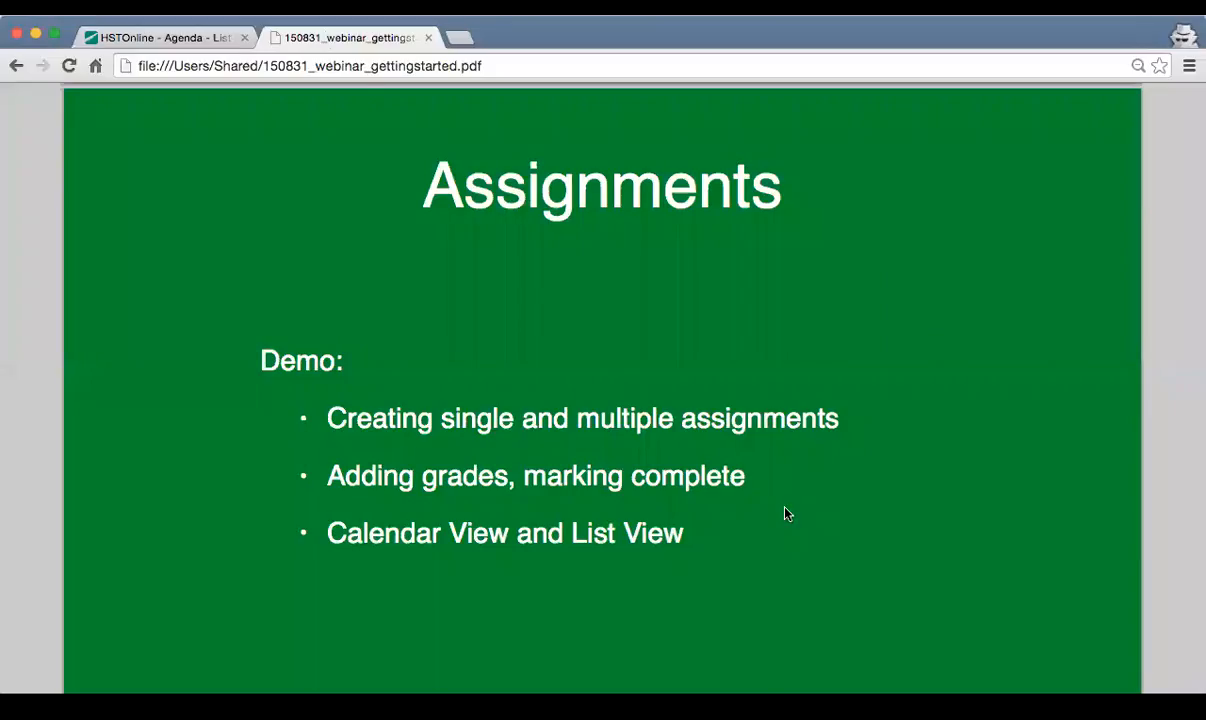
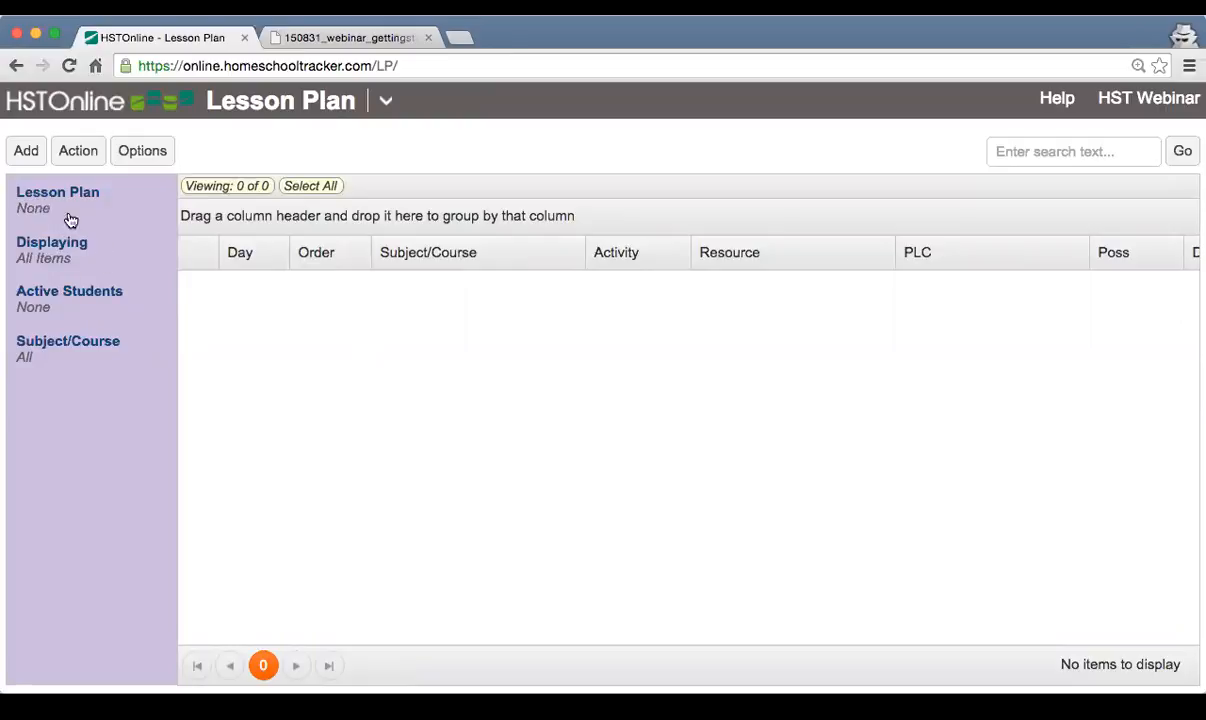
Load the "A Beka Arithmetic - 1st Grade" lesson plan from the list of lesson plan names
{"action": "left_click", "coordinate": [52, 200]}
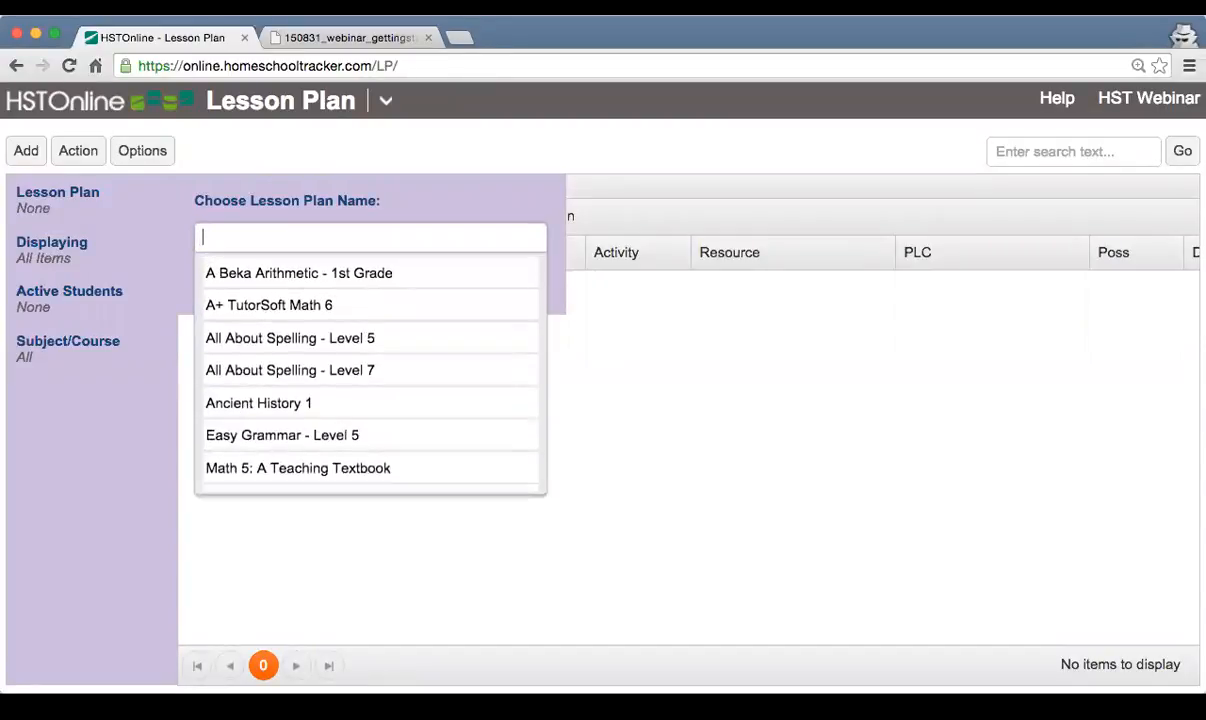
{"action": "scroll", "coordinate": [393, 350], "scroll_direction": "down", "scroll_amount": 1}
{"action": "scroll", "coordinate": [393, 352], "scroll_direction": "up", "scroll_amount": 1}
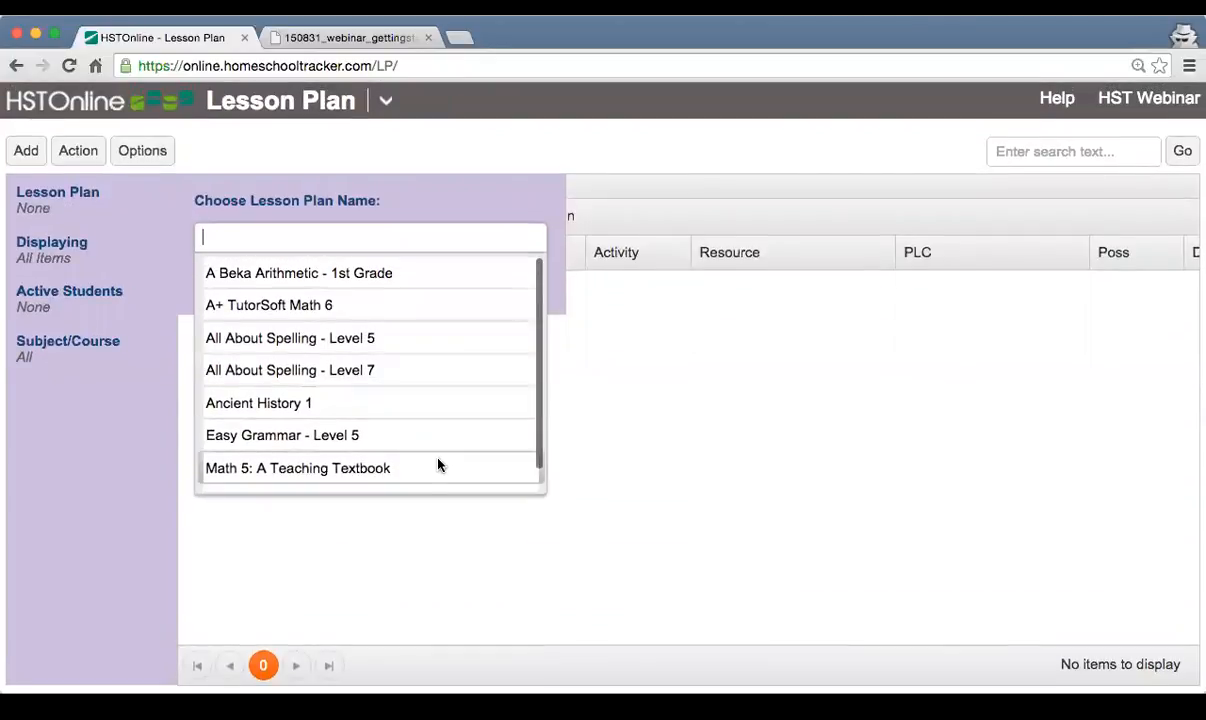
{"action": "left_click", "coordinate": [328, 277]}
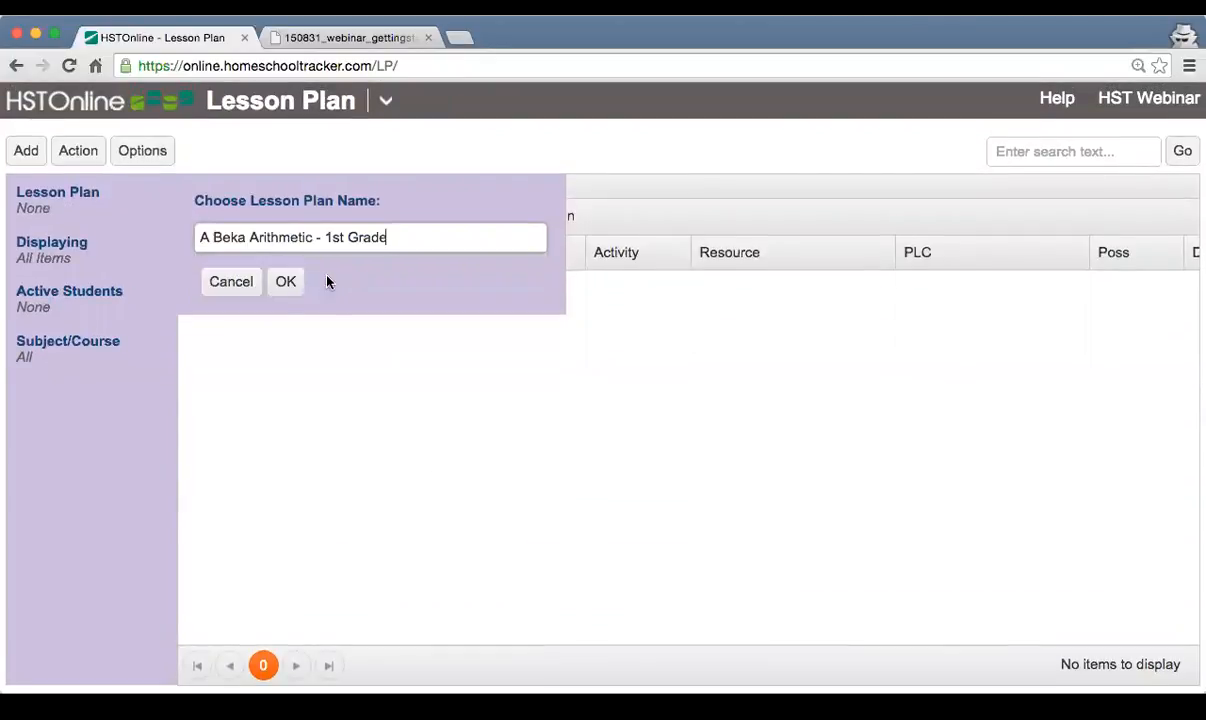
{"action": "left_click", "coordinate": [286, 282]}
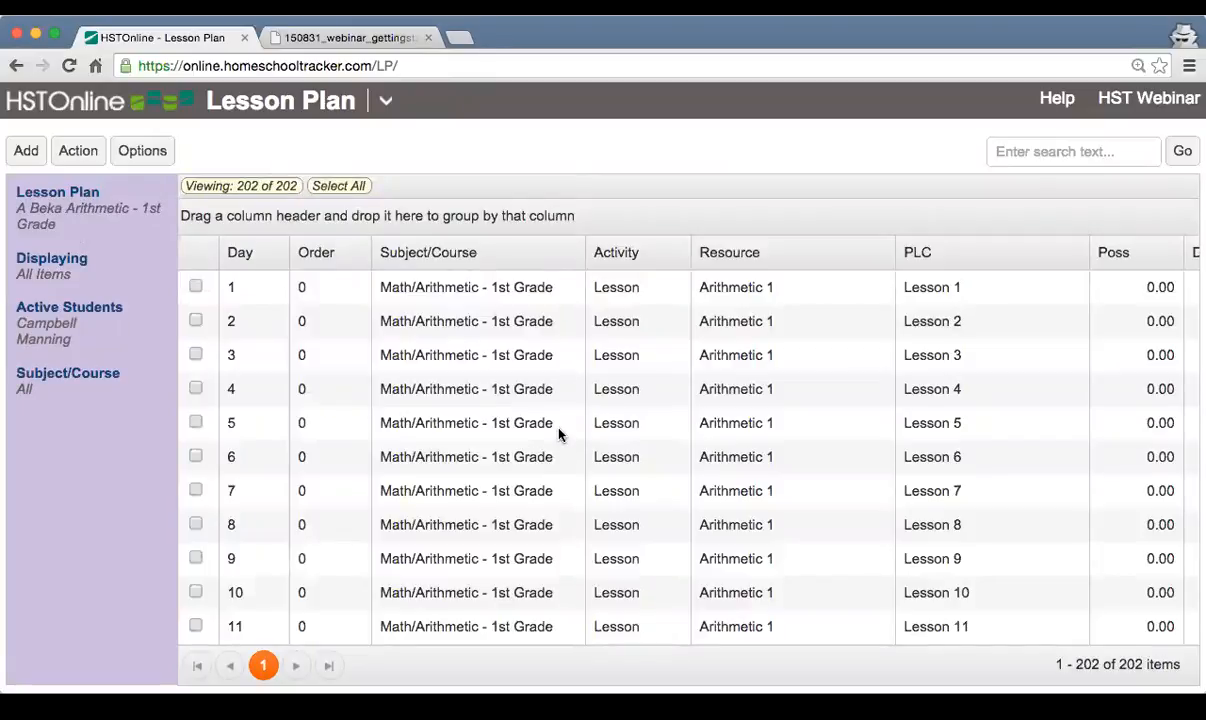
Examine the lesson plan's columns and its first entries, highlighting the rows for days 1 to 3
{"action": "scroll", "coordinate": [478, 405], "scroll_direction": "right", "scroll_amount": 3}
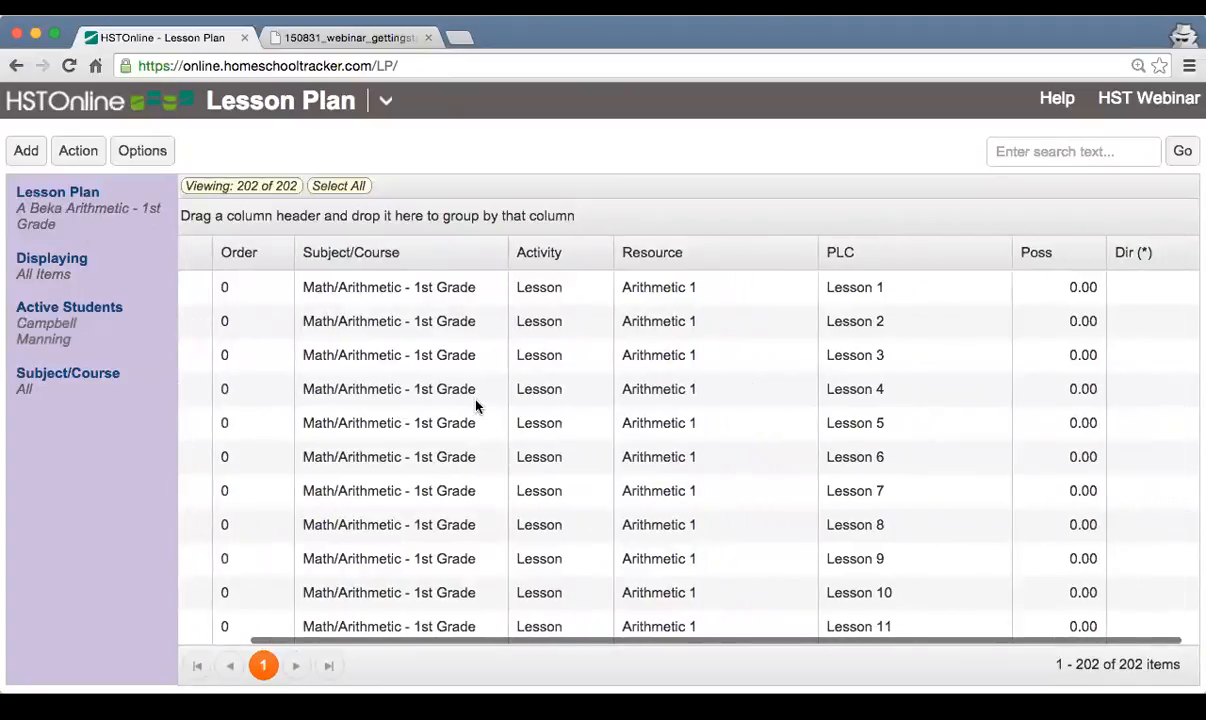
{"action": "scroll", "coordinate": [478, 405], "scroll_direction": "left", "scroll_amount": 3}
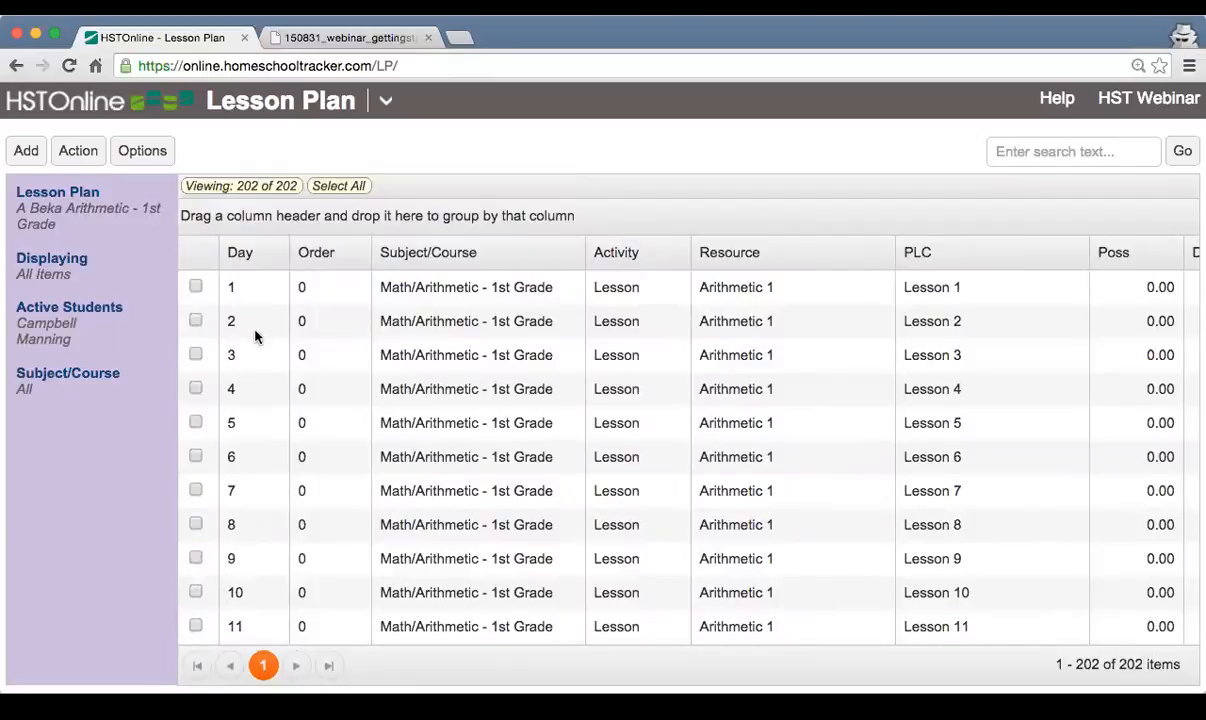
{"action": "left_click", "coordinate": [252, 292]}
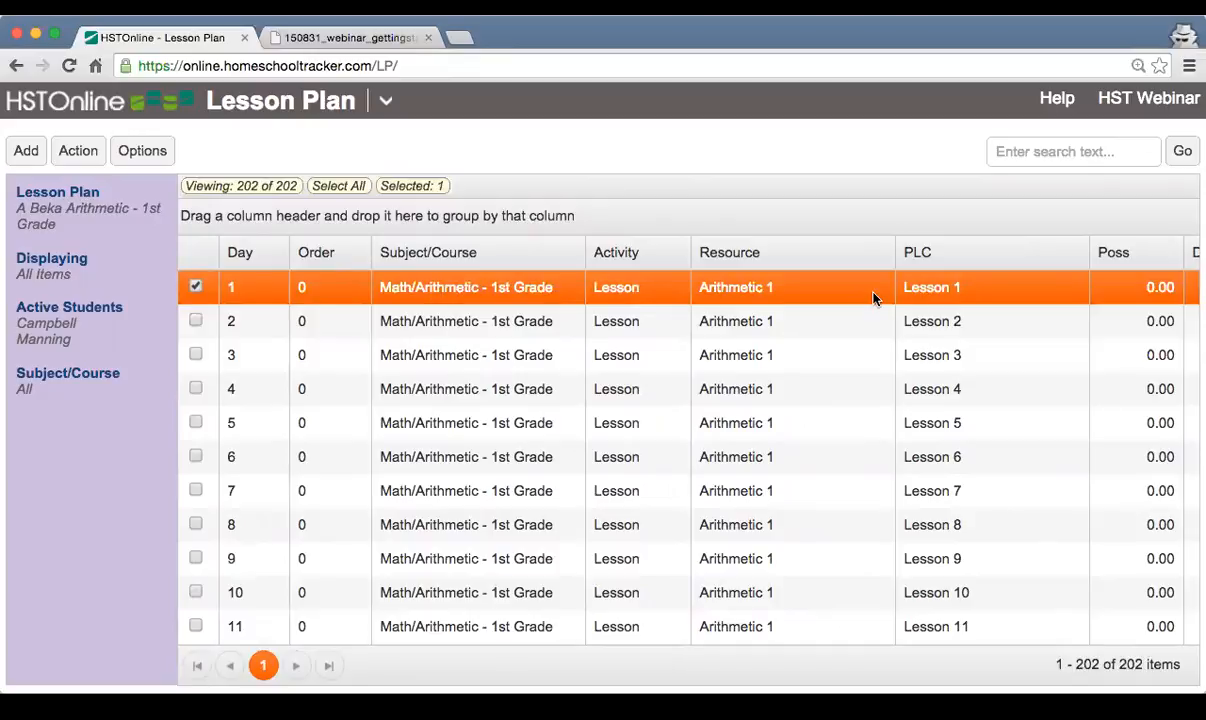
{"action": "left_click", "coordinate": [320, 322]}
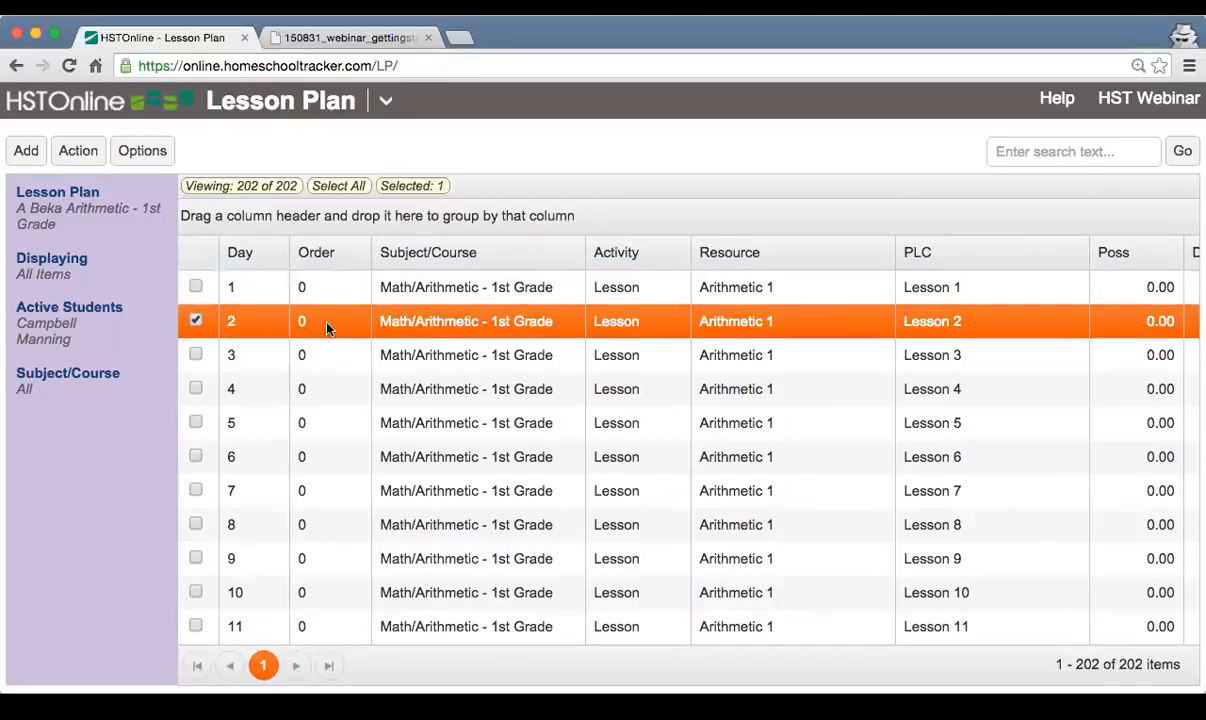
{"action": "left_click", "coordinate": [355, 360]}
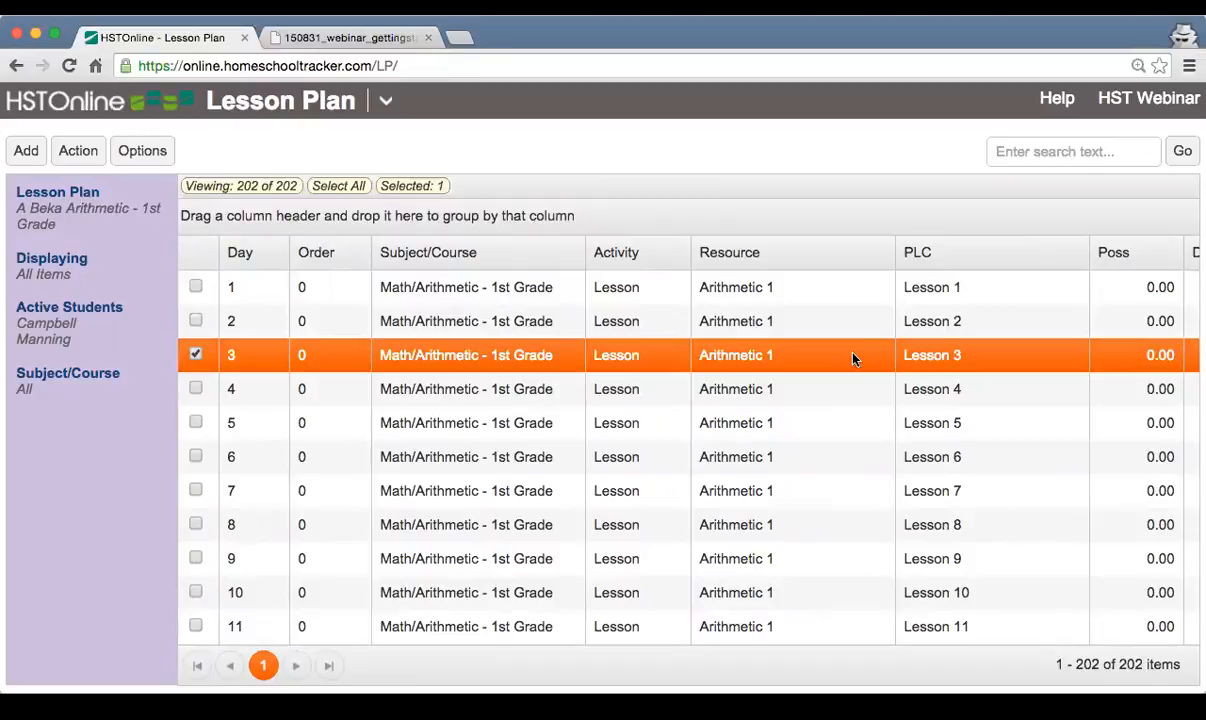
{"action": "scroll", "coordinate": [552, 398], "scroll_direction": "down", "scroll_amount": 3}
{"action": "scroll", "coordinate": [548, 397], "scroll_direction": "up", "scroll_amount": 2}
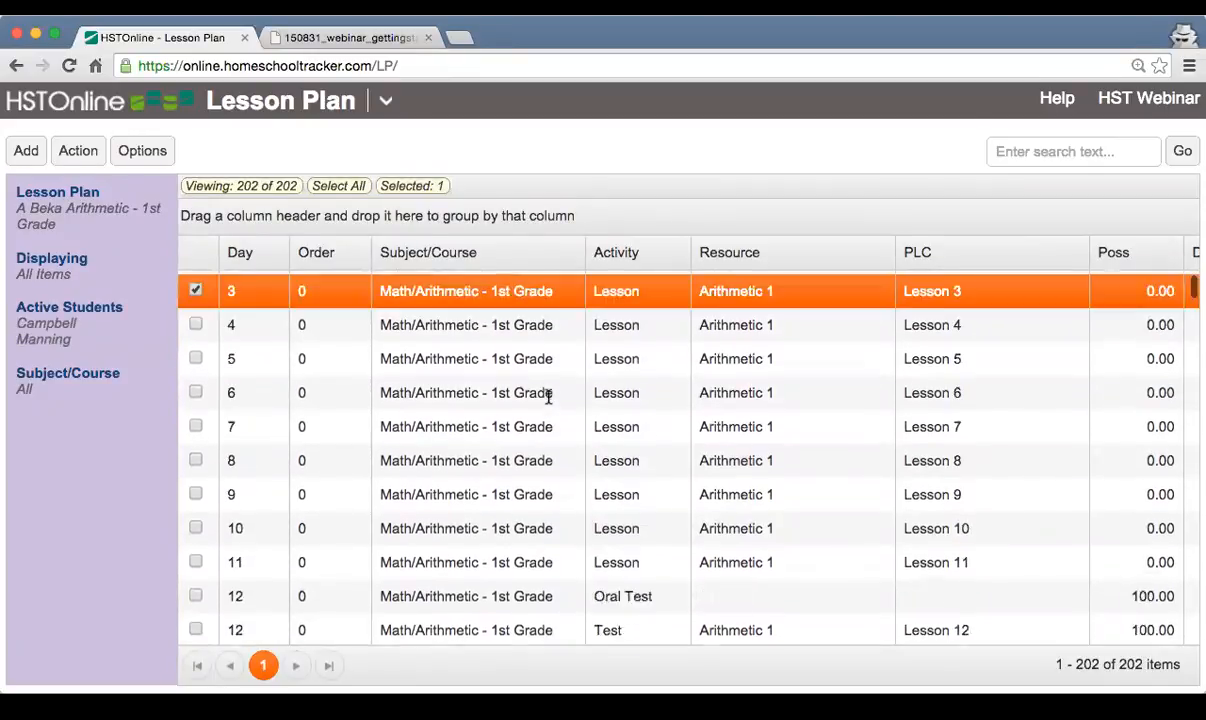
{"action": "scroll", "coordinate": [548, 397], "scroll_direction": "up", "scroll_amount": 1}
Walk through the lesson plan rows from day 1 on, highlighting daily lessons and the day 12 Oral Test and Test
{"action": "left_click", "coordinate": [977, 296]}
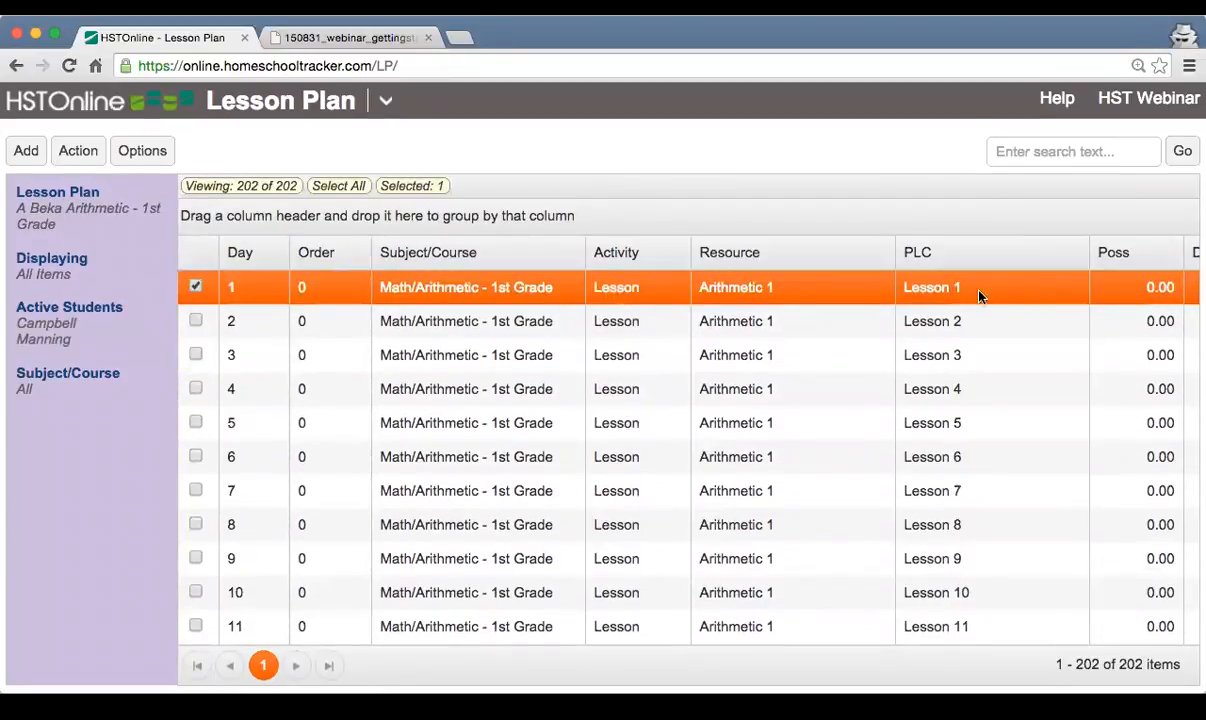
{"action": "left_click", "coordinate": [940, 321]}
{"action": "left_click", "coordinate": [895, 356]}
{"action": "left_click", "coordinate": [895, 388]}
{"action": "left_click", "coordinate": [957, 423]}
{"action": "scroll", "coordinate": [1017, 457], "scroll_direction": "down", "scroll_amount": 3}
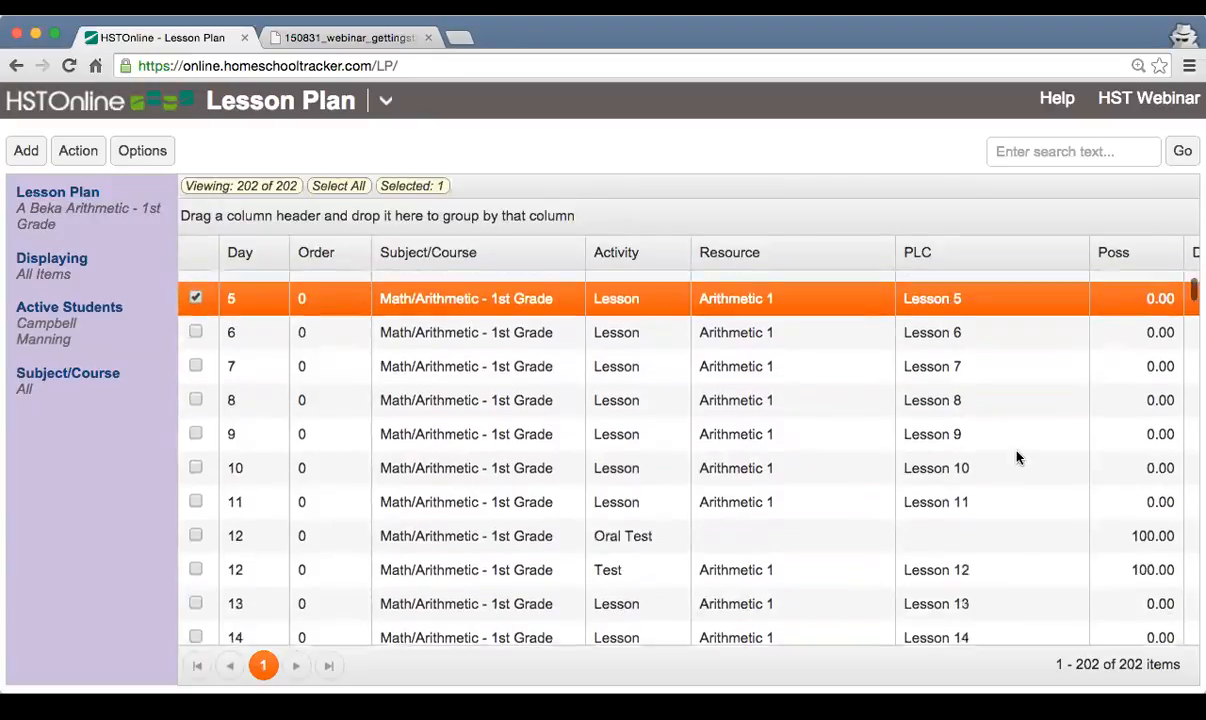
{"action": "left_click", "coordinate": [970, 446]}
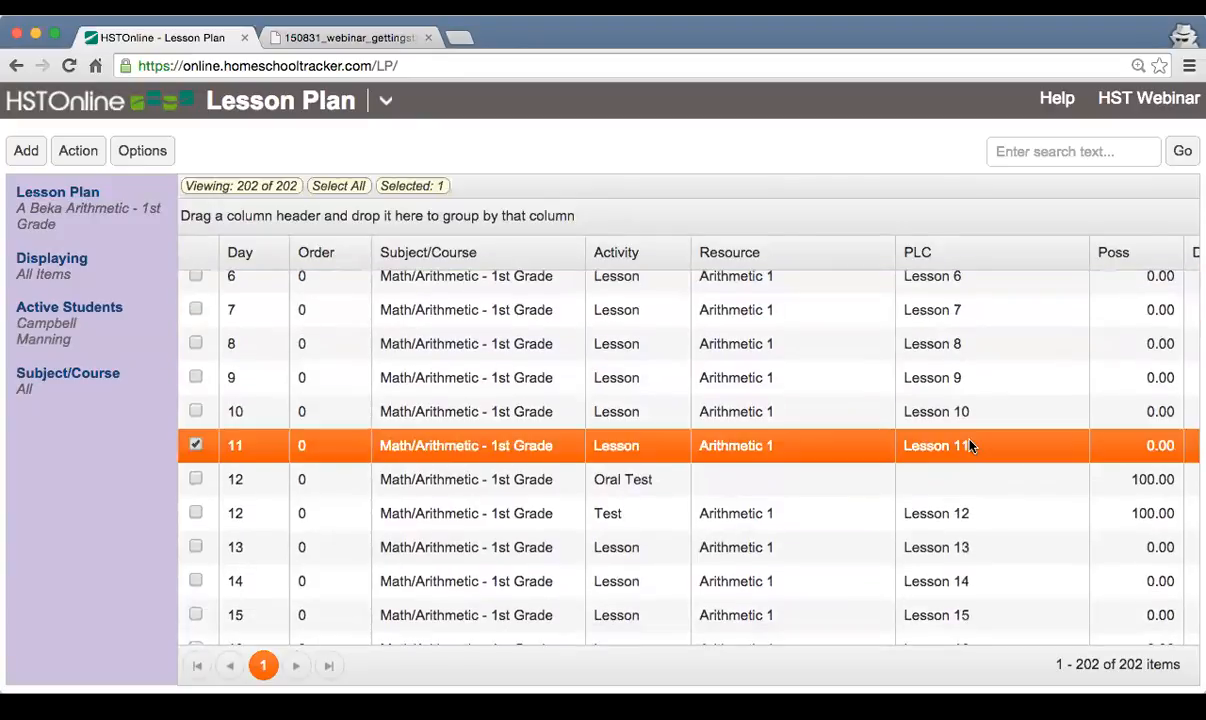
{"action": "left_click", "coordinate": [261, 478]}
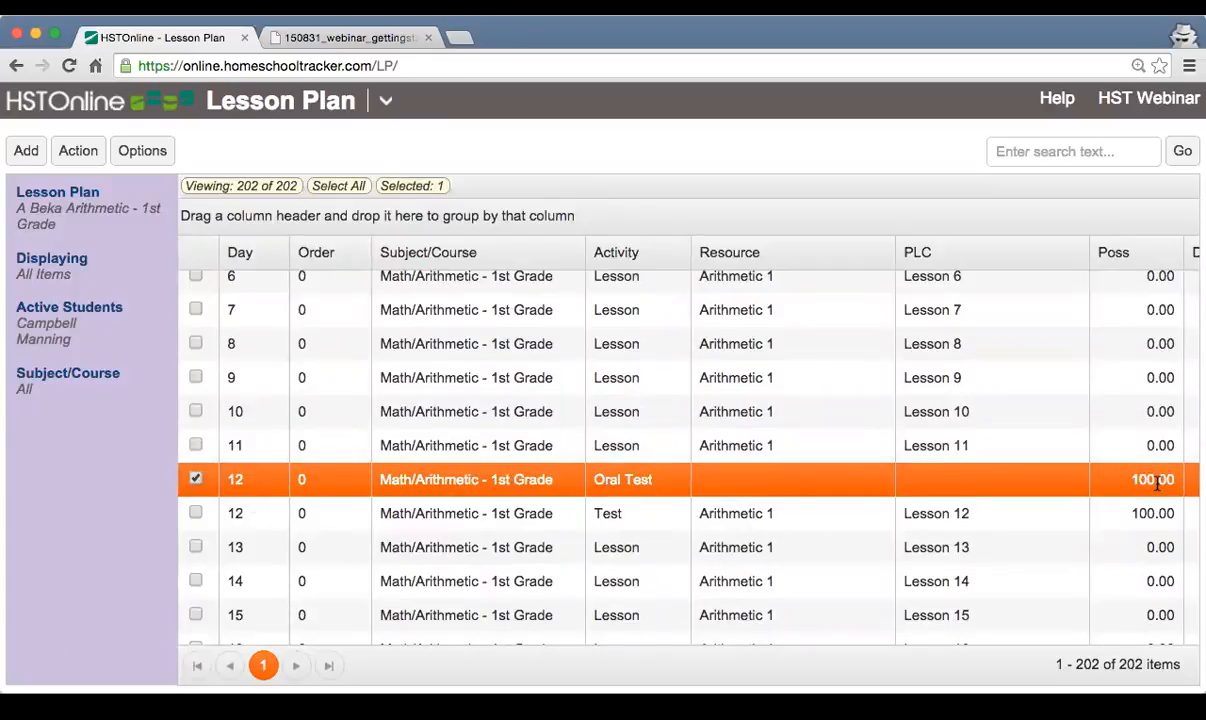
{"action": "left_click", "coordinate": [236, 512]}
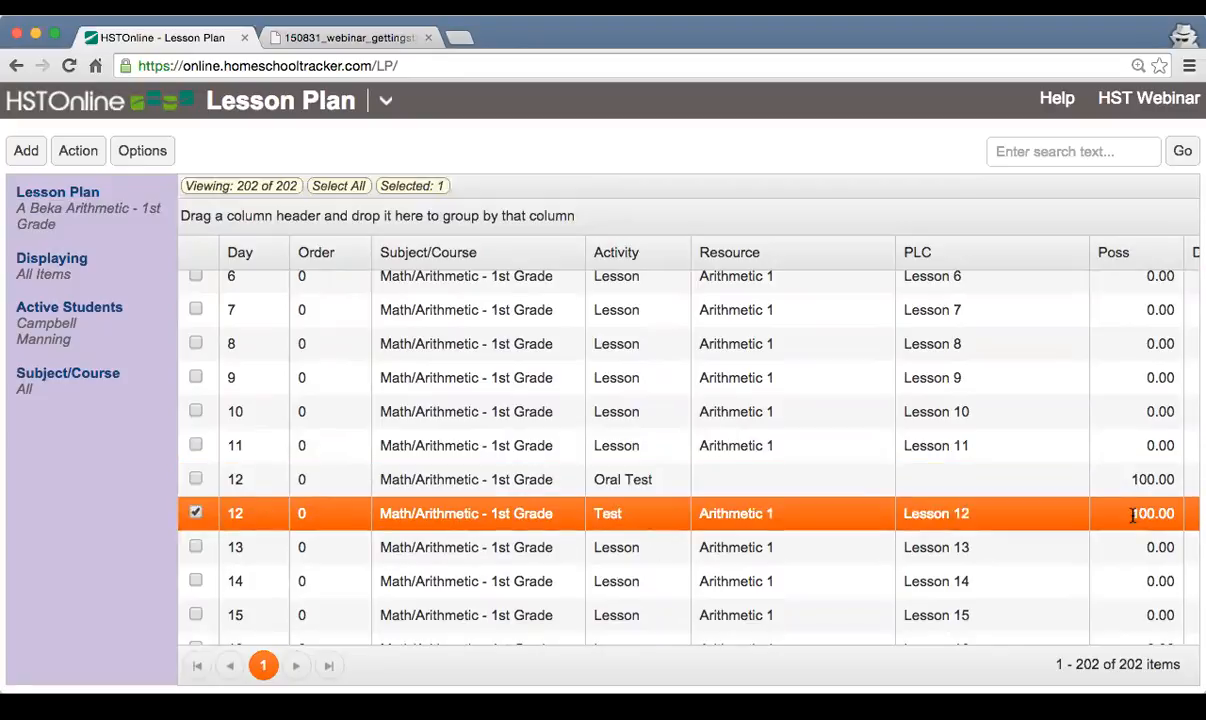
Review the lesson rows for days 13 to 16 and the Oral Test and Test on day 17
{"action": "scroll", "coordinate": [796, 449], "scroll_direction": "down", "scroll_amount": 2}
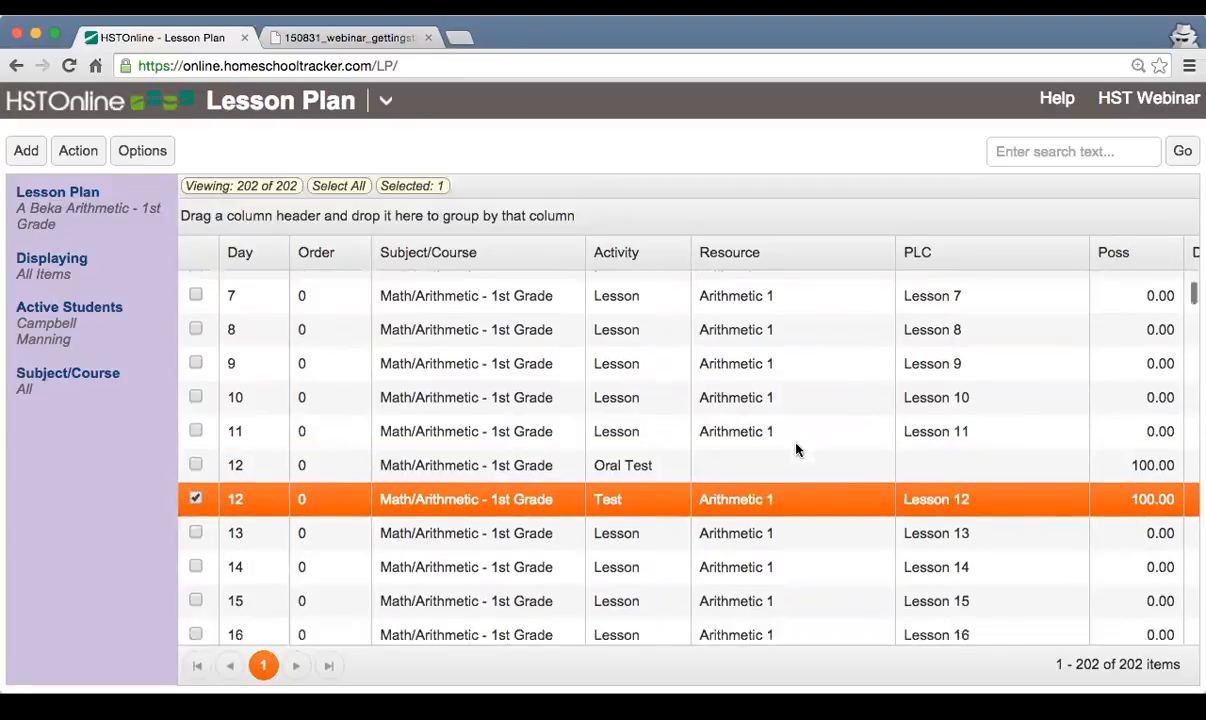
{"action": "left_click", "coordinate": [636, 489]}
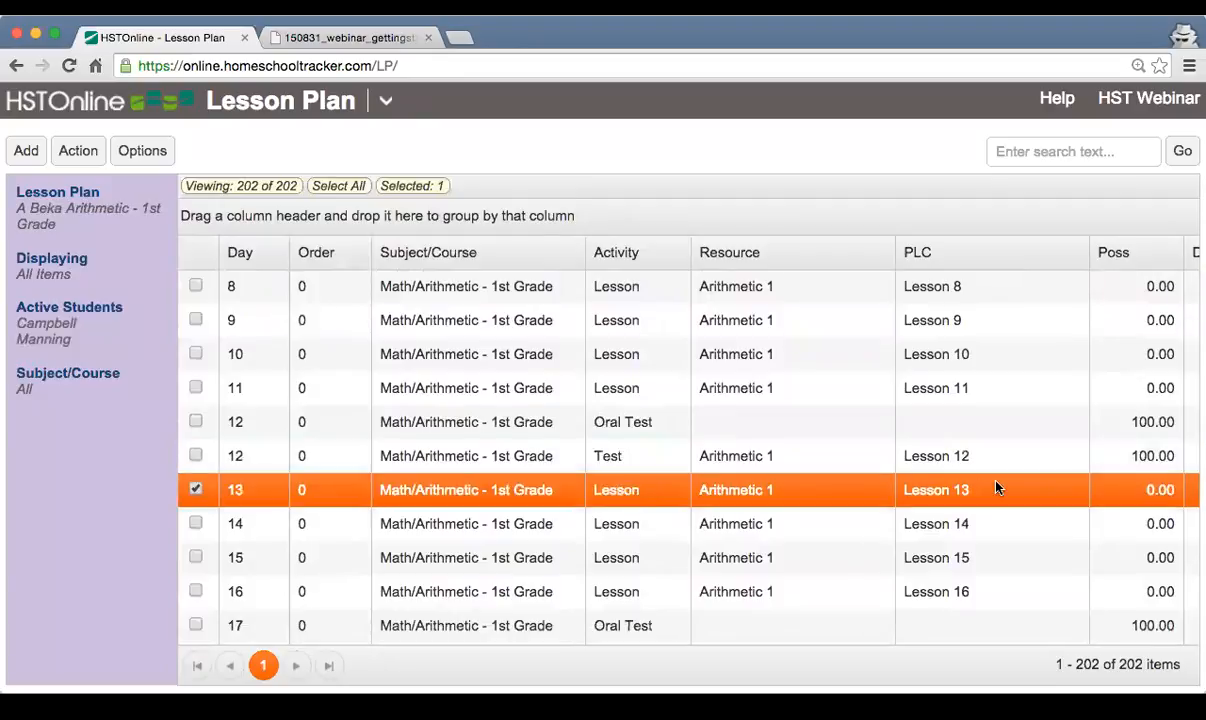
{"action": "left_click", "coordinate": [810, 530]}
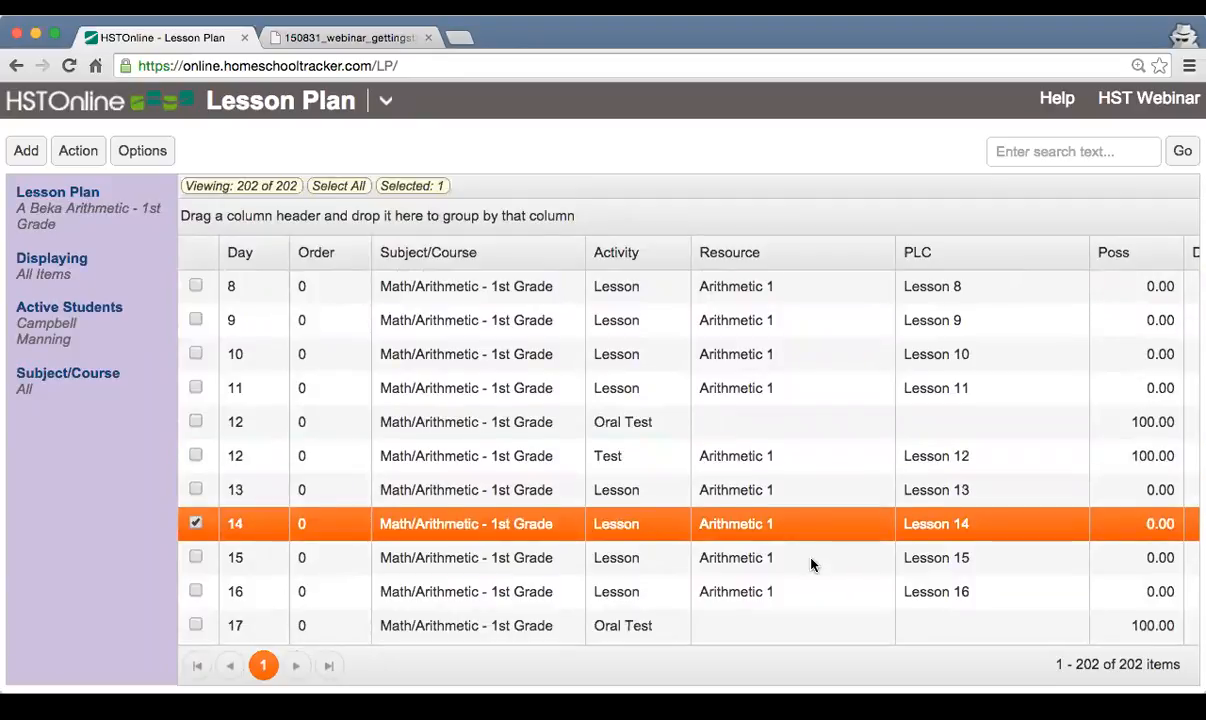
{"action": "left_click", "coordinate": [806, 562]}
{"action": "left_click", "coordinate": [808, 584]}
{"action": "scroll", "coordinate": [808, 577], "scroll_direction": "down", "scroll_amount": 3}
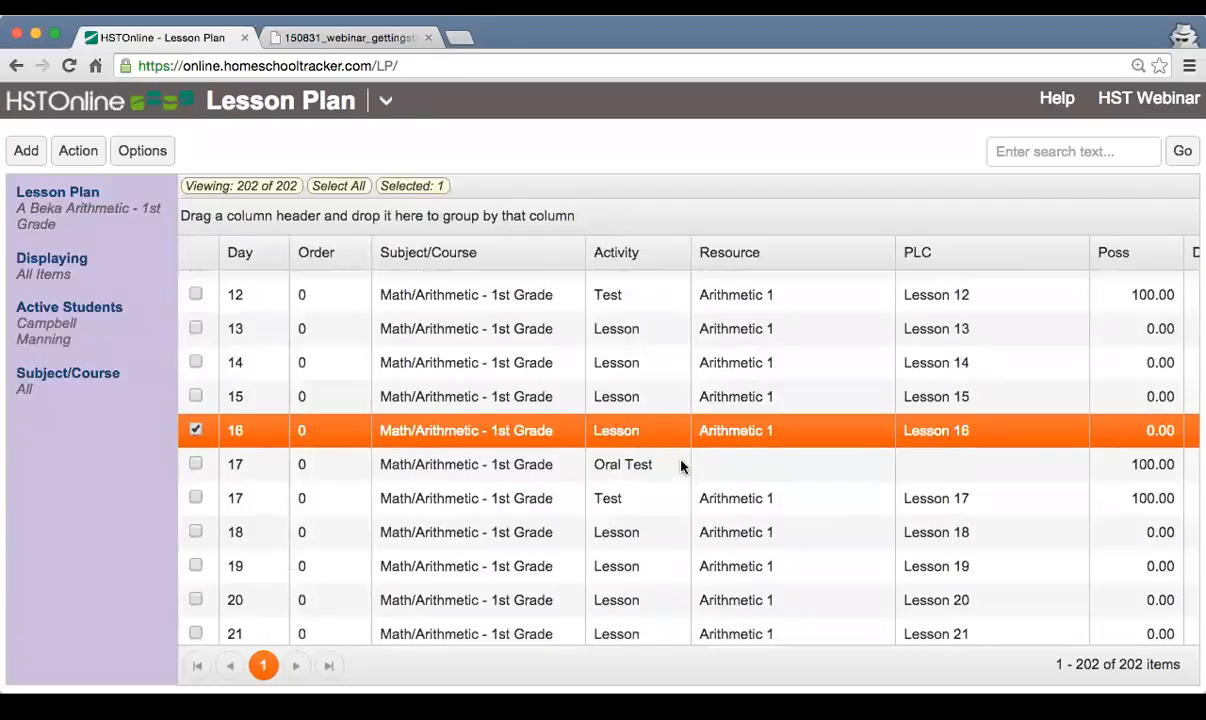
{"action": "left_click", "coordinate": [681, 464]}
{"action": "left_click", "coordinate": [810, 505]}
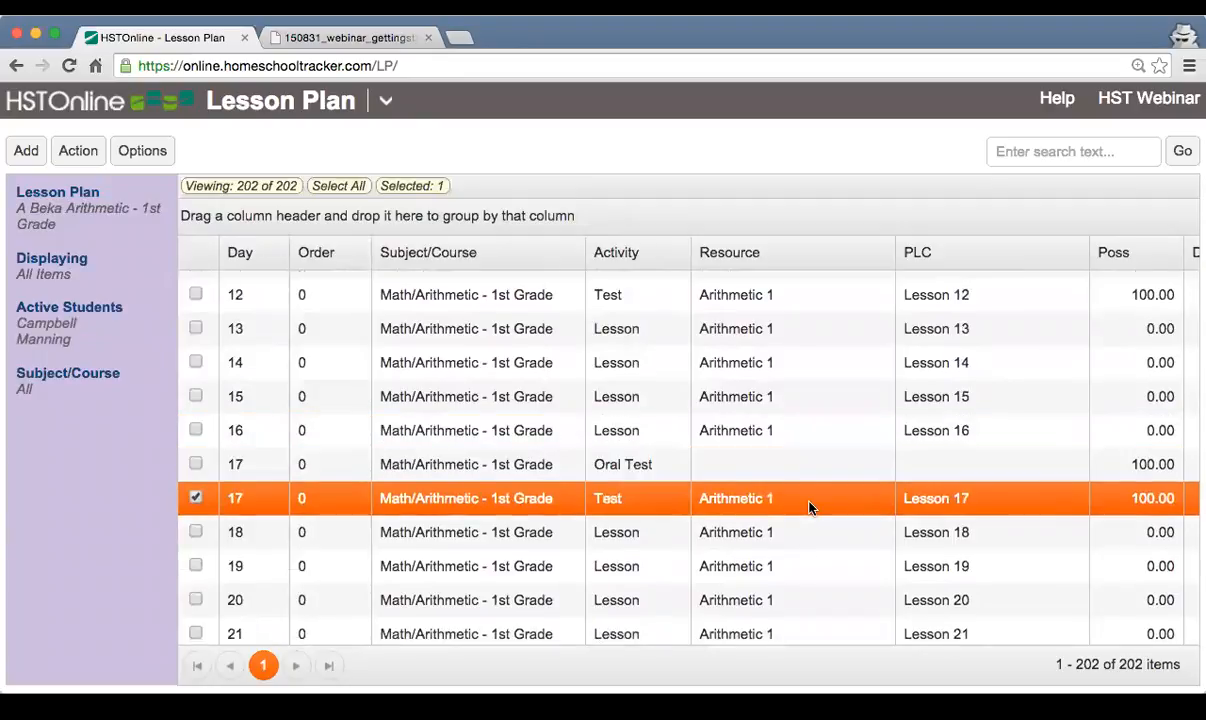
Look through the rest of the lesson plan, highlight the day 171 lesson, and return to day 1
{"action": "scroll", "coordinate": [809, 505], "scroll_direction": "down", "scroll_amount": 3}
{"action": "scroll", "coordinate": [778, 577], "scroll_direction": "down", "scroll_amount": 3}
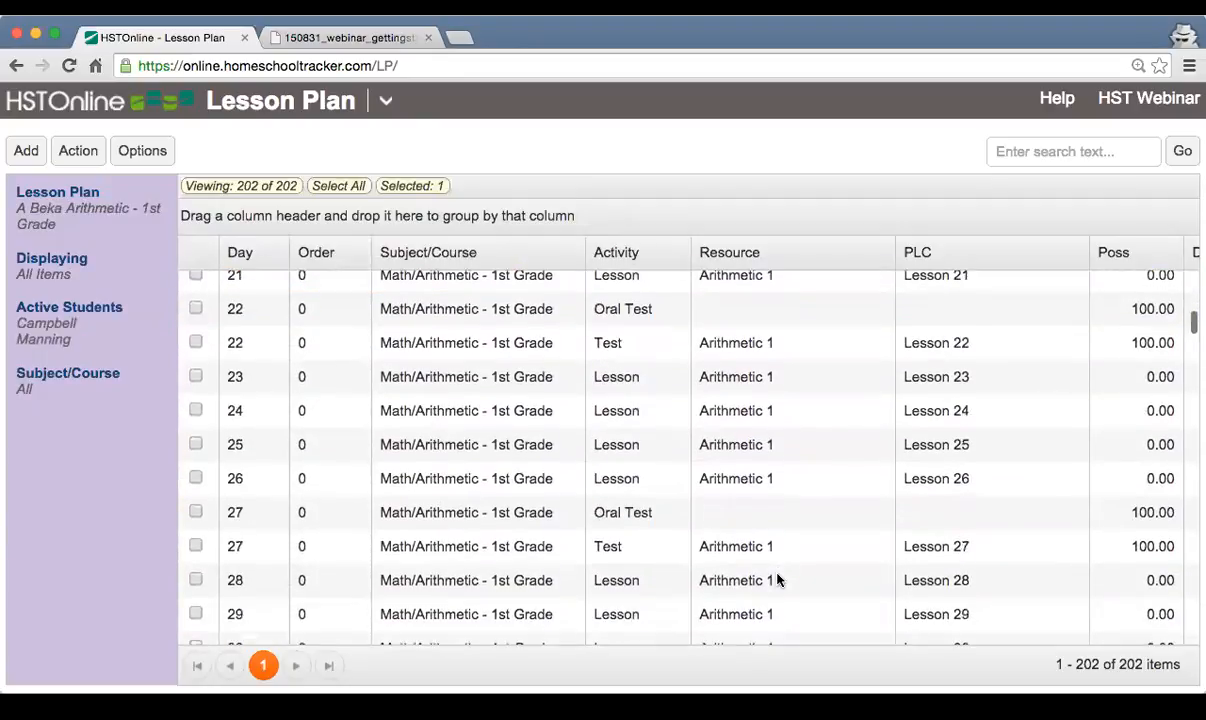
{"action": "scroll", "coordinate": [778, 578], "scroll_direction": "down", "scroll_amount": 15}
{"action": "scroll", "coordinate": [778, 575], "scroll_direction": "down", "scroll_amount": 20}
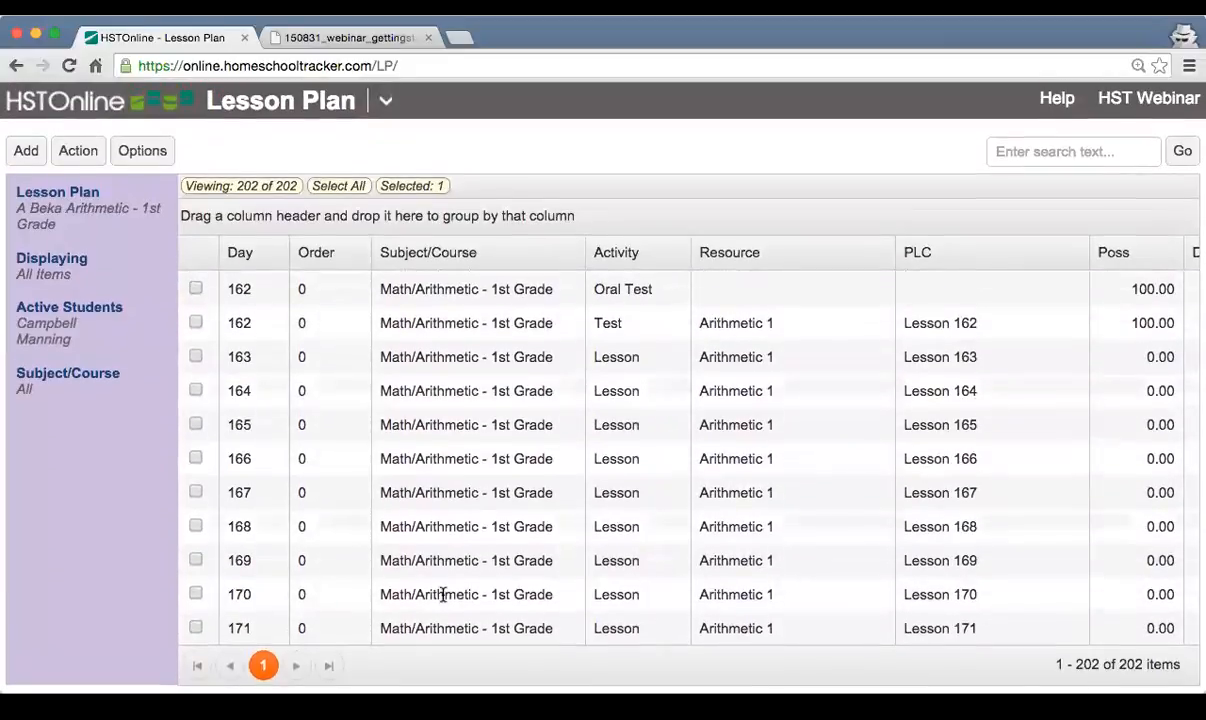
{"action": "left_click", "coordinate": [573, 636]}
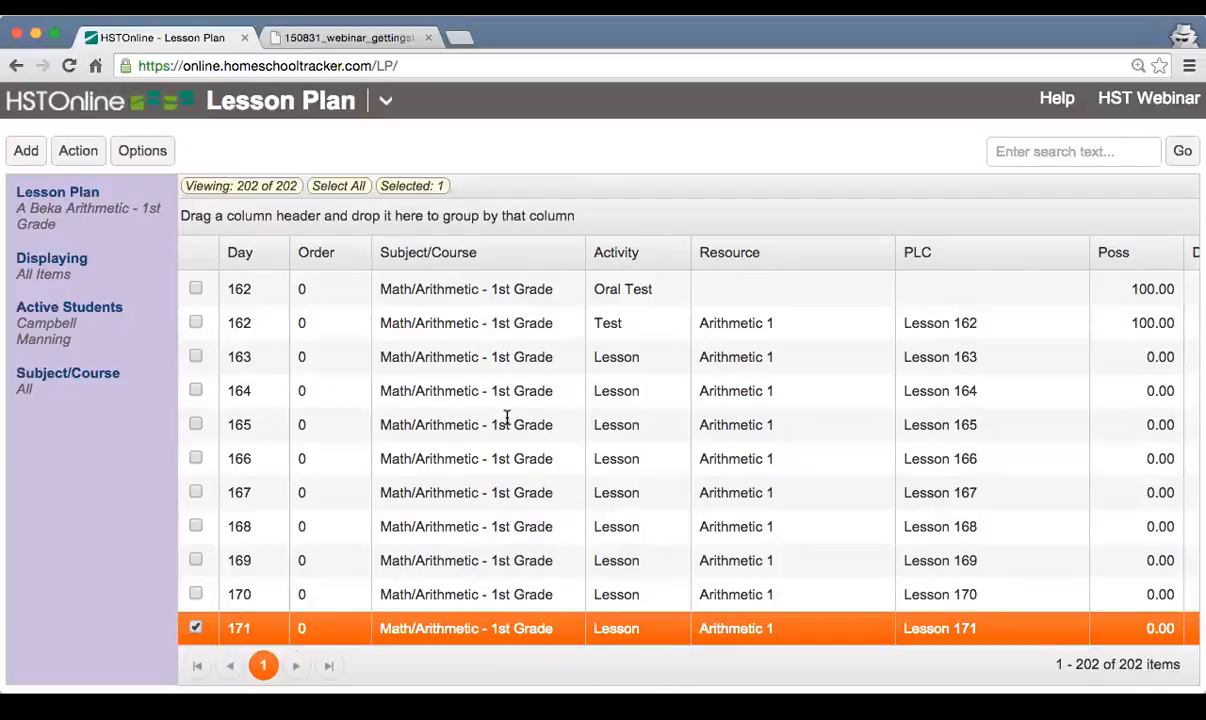
{"action": "scroll", "coordinate": [520, 416], "scroll_direction": "up", "scroll_amount": 15}
{"action": "scroll", "coordinate": [506, 422], "scroll_direction": "up", "scroll_amount": 8}
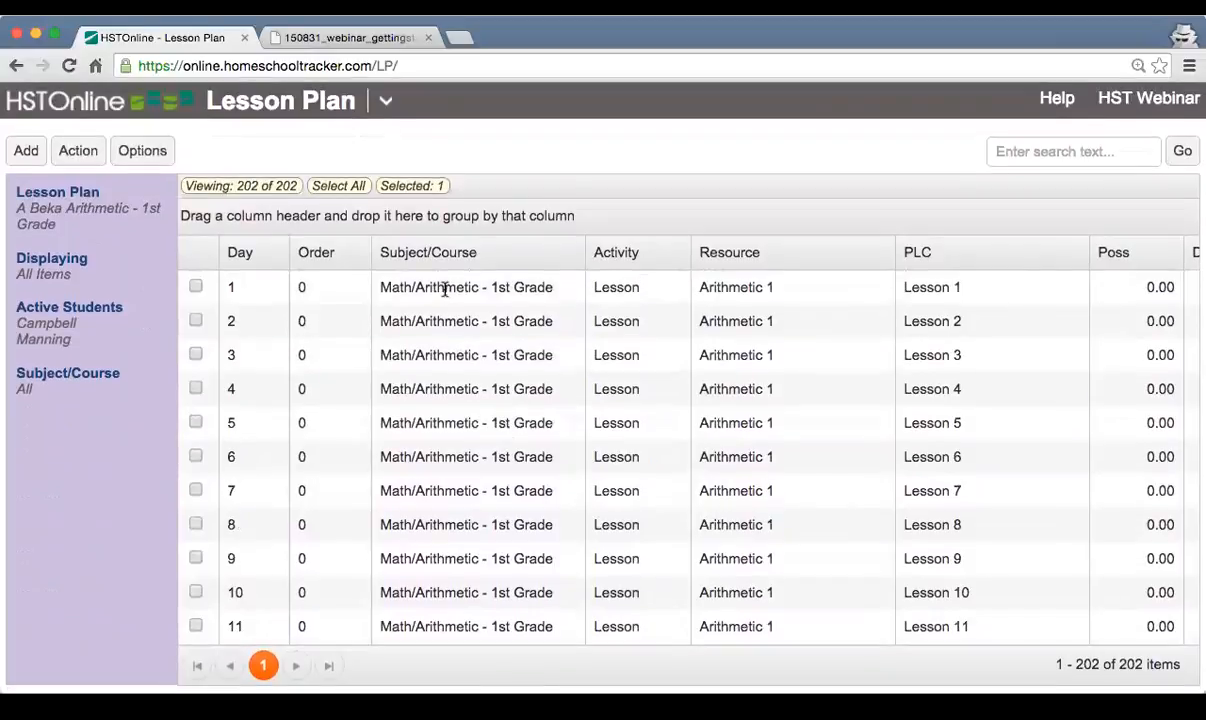
Open the day 1 lesson item to review its fields, and close it without saving
{"action": "double_click", "coordinate": [431, 287]}
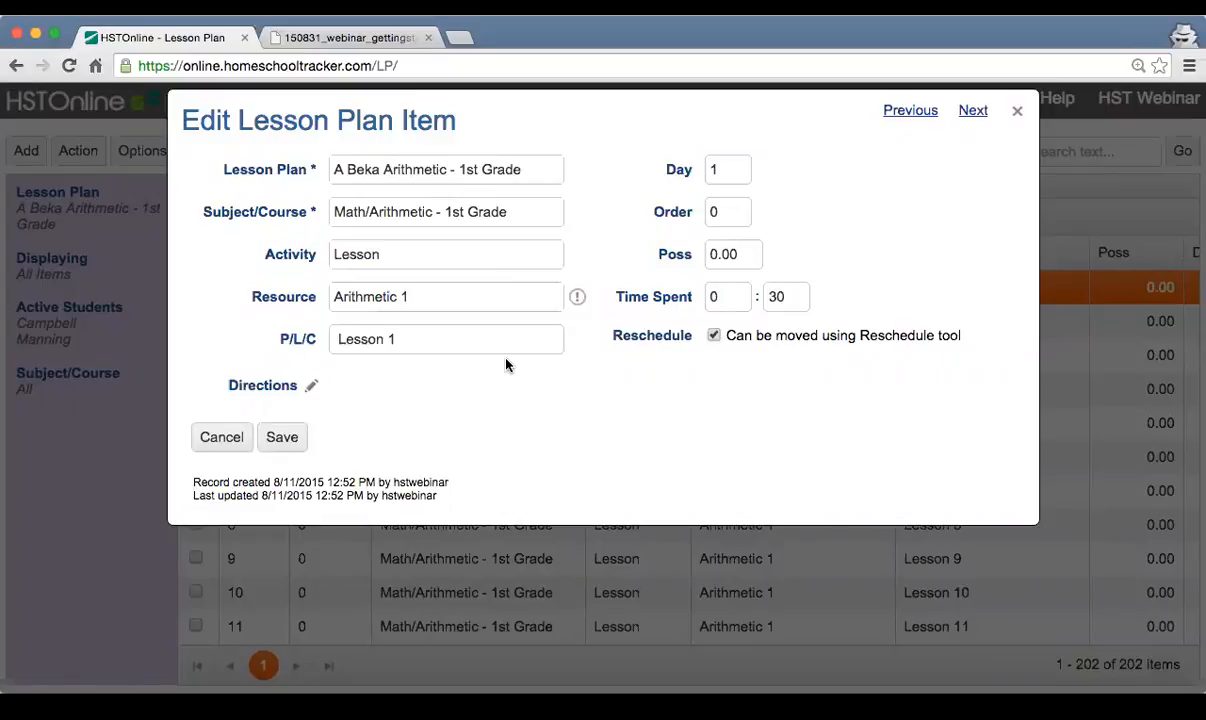
{"action": "left_click", "coordinate": [222, 440]}
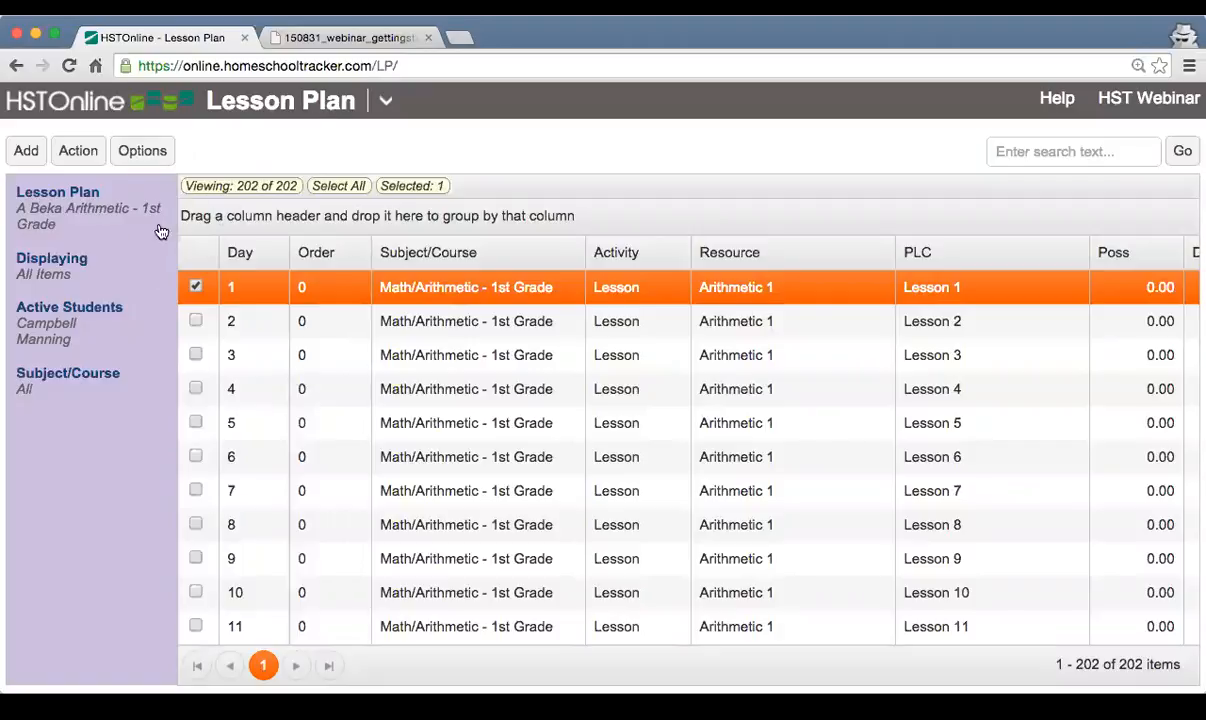
Start adding multiple lesson plan items under a new plan named Sample Plan, with History/Ancient History 1 as the subject/course
{"action": "left_click", "coordinate": [24, 150]}
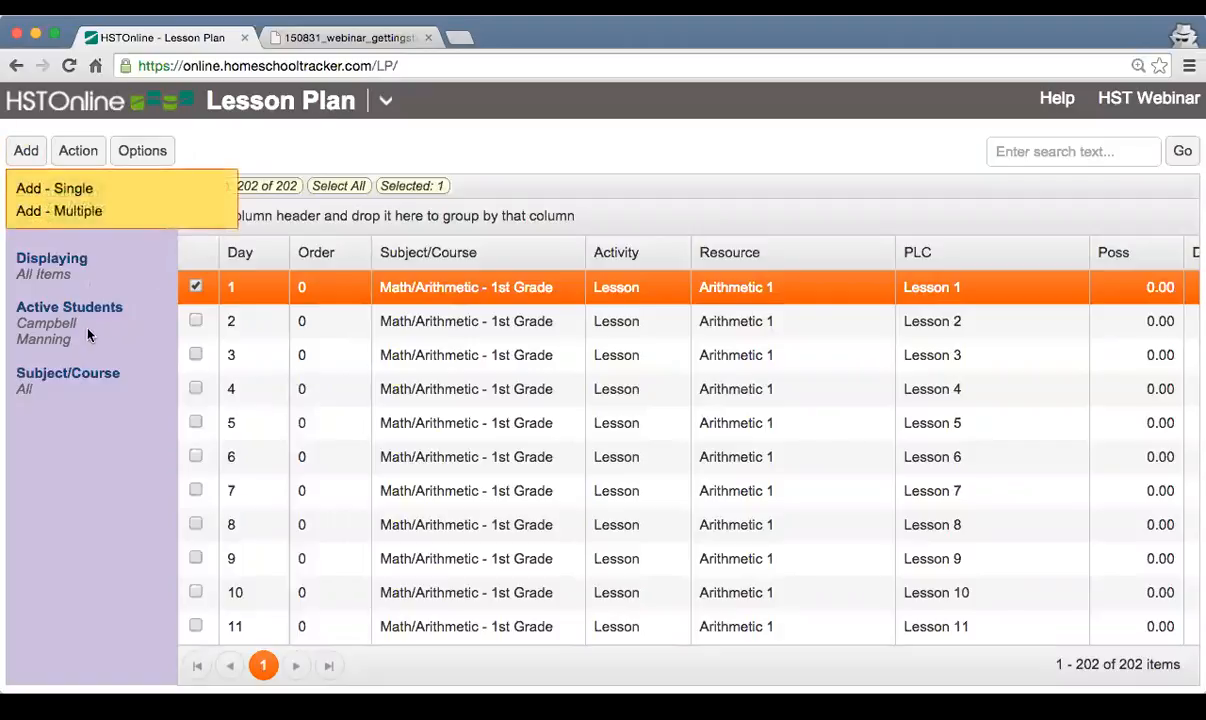
{"action": "left_click", "coordinate": [54, 210]}
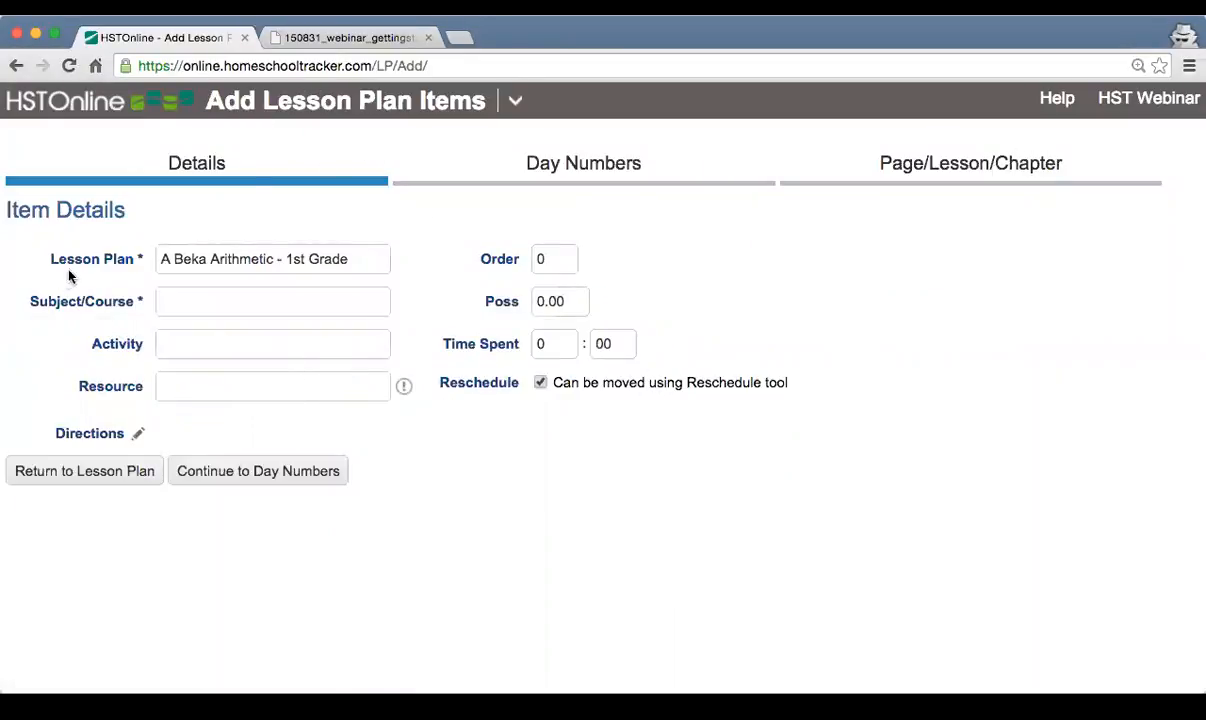
{"action": "left_click_drag", "start_coordinate": [160, 262], "coordinate": [351, 256]}
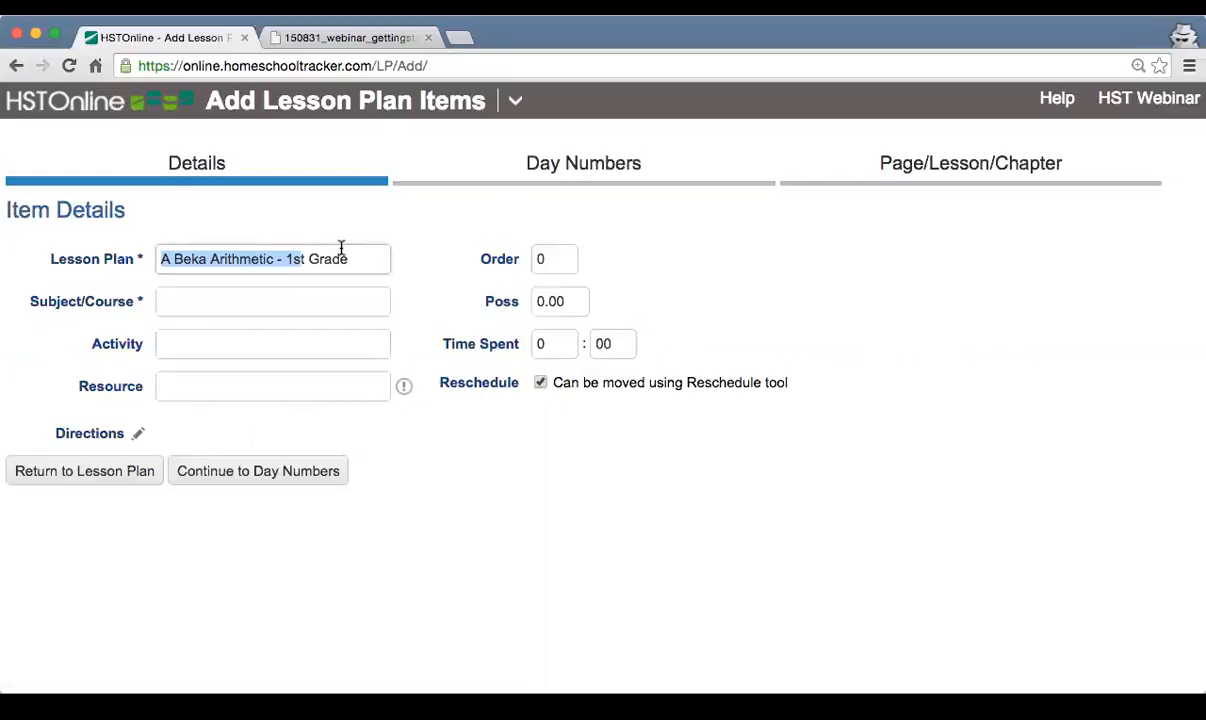
{"action": "triple_click", "coordinate": [358, 259]}
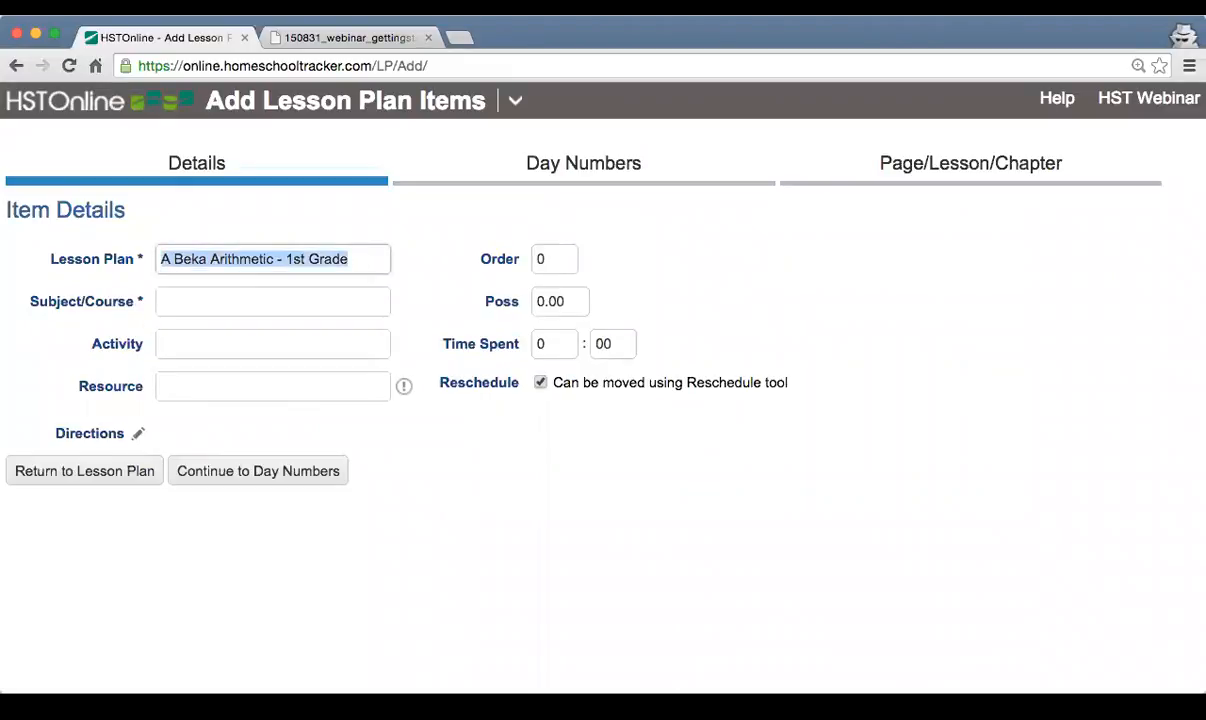
{"action": "key", "text": "BackSpace"}
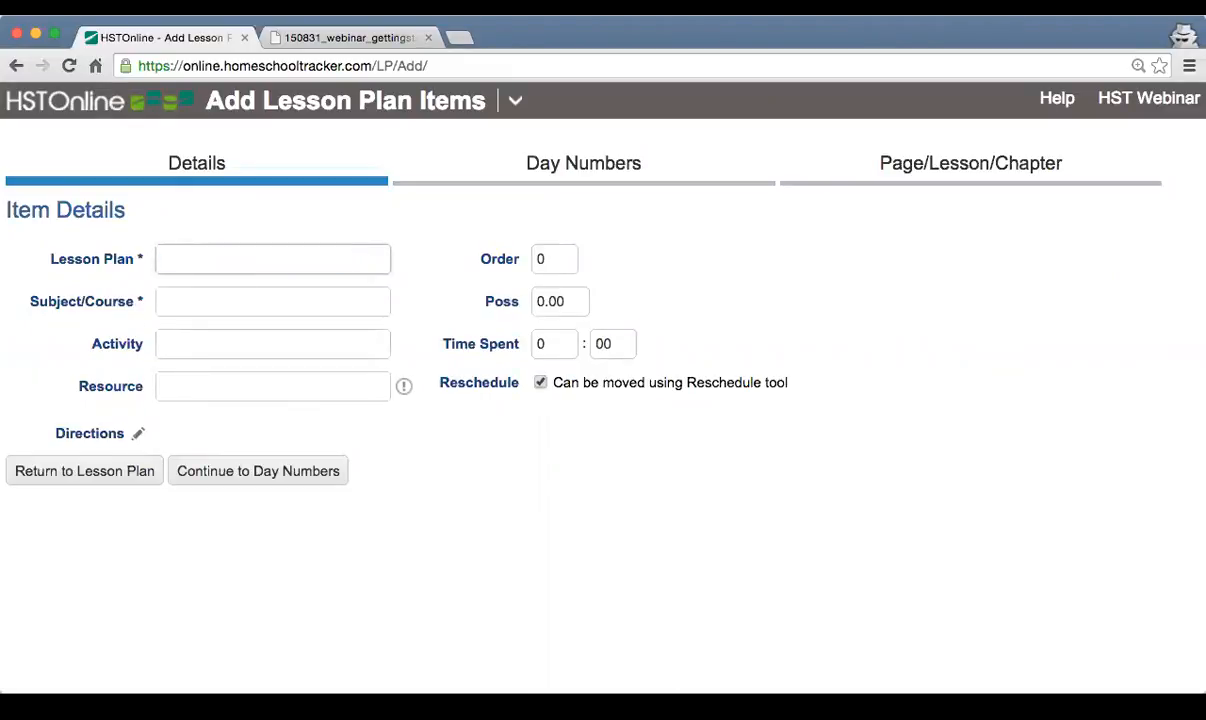
{"action": "type", "text": "Sample Plan"}
{"action": "key", "text": "Tab"}
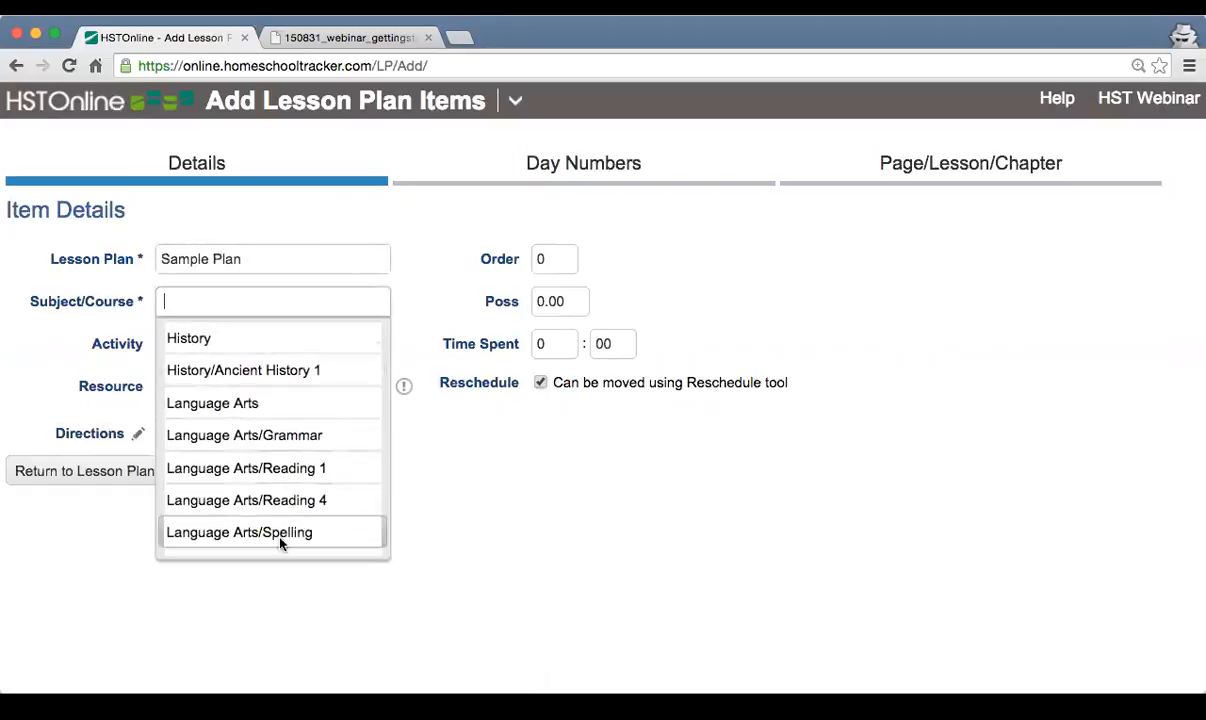
{"action": "left_click", "coordinate": [296, 374]}
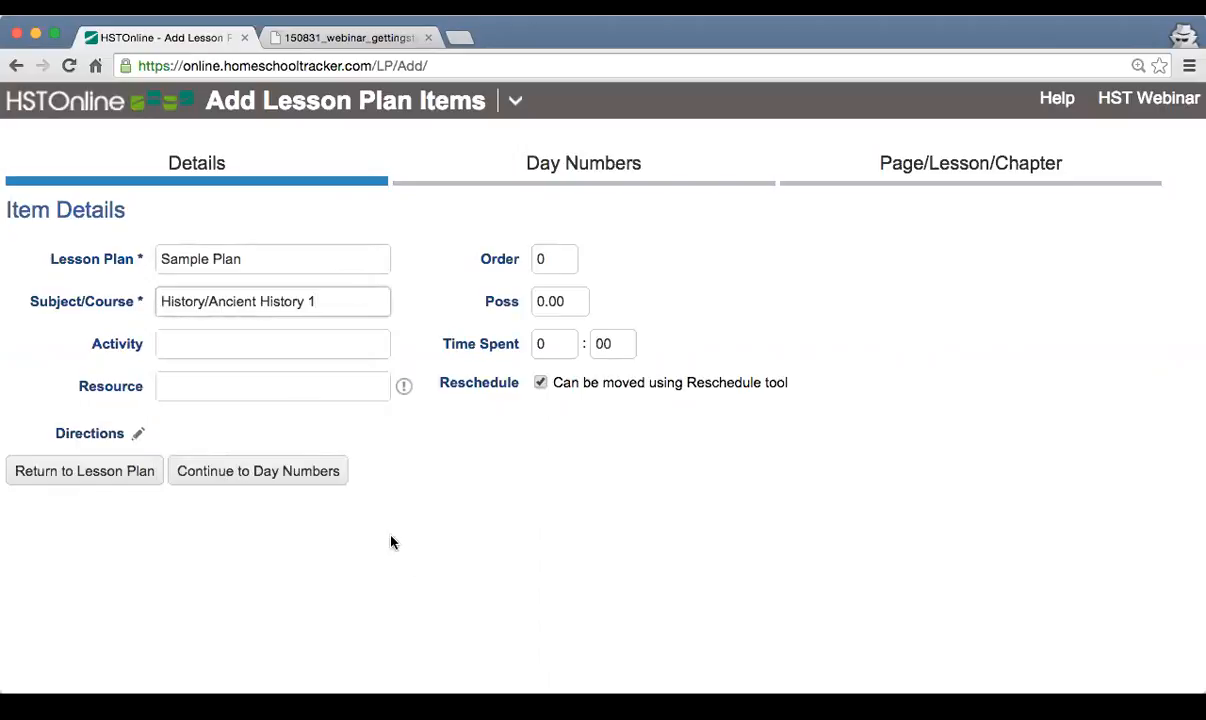
Set the items' activity to Lesson and their resource to Exploring Creation with Physical Science
{"action": "left_click", "coordinate": [269, 344]}
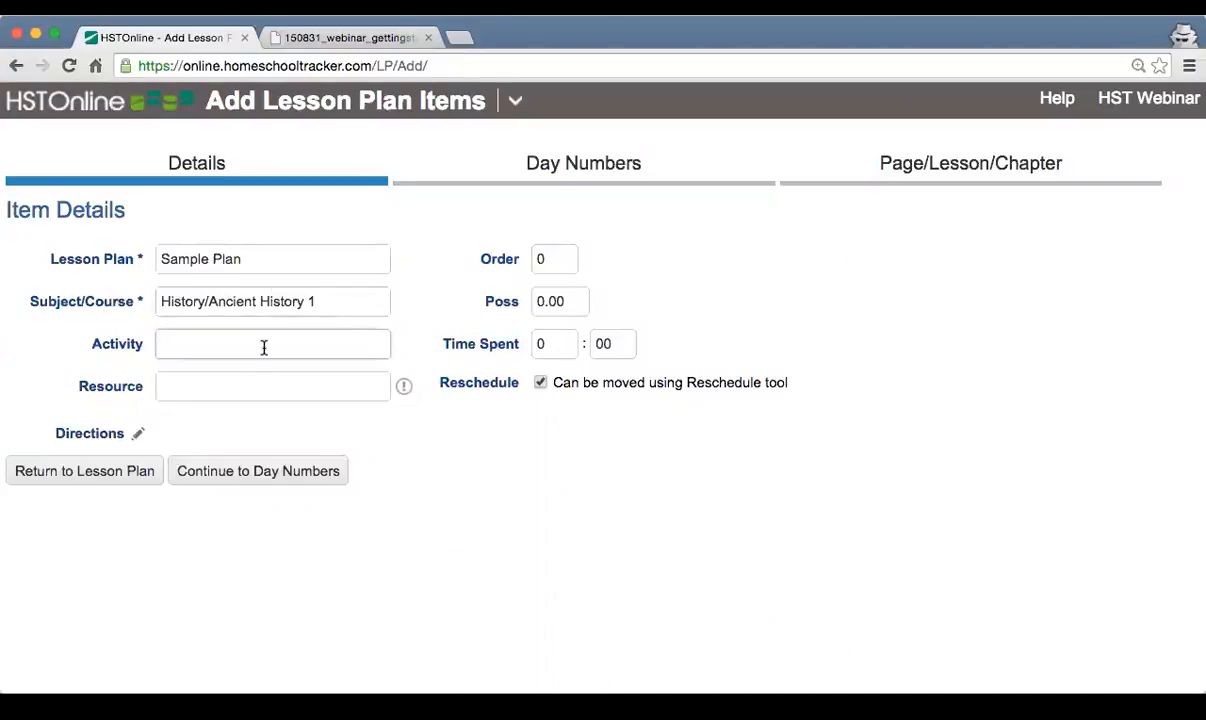
{"action": "type", "text": "Les"}
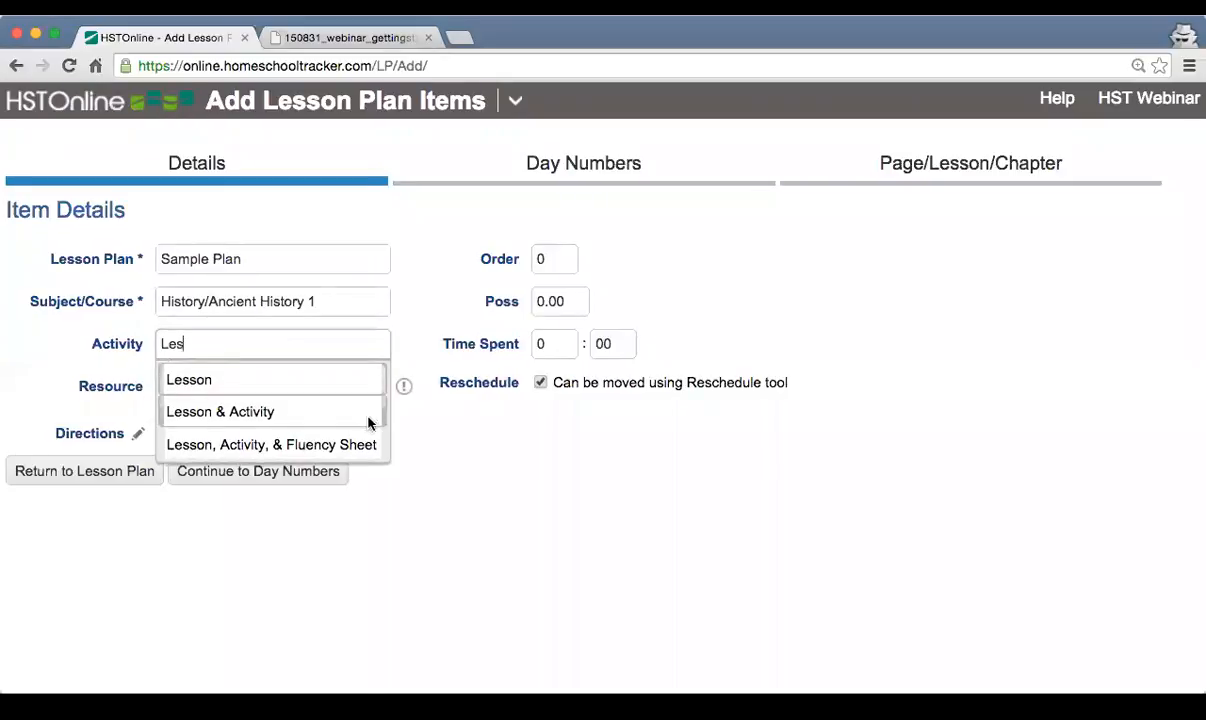
{"action": "left_click", "coordinate": [277, 380]}
{"action": "left_click", "coordinate": [207, 391]}
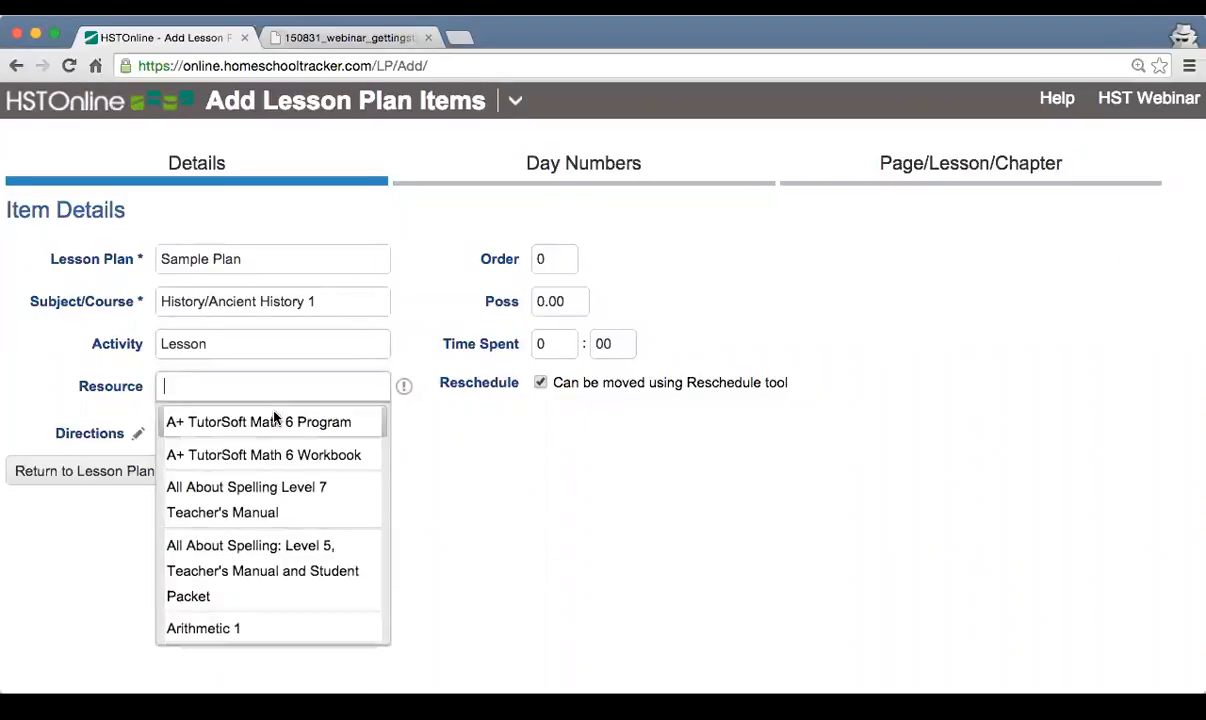
{"action": "scroll", "coordinate": [290, 552], "scroll_direction": "down", "scroll_amount": 5}
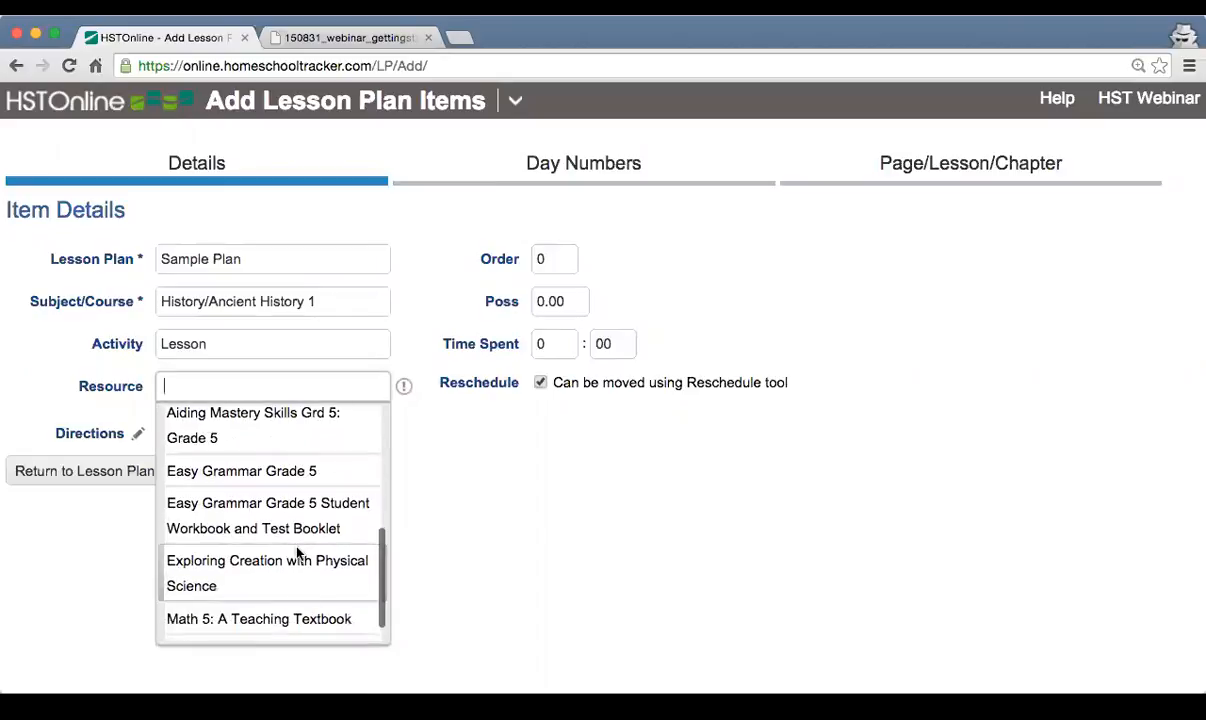
{"action": "left_click", "coordinate": [269, 565]}
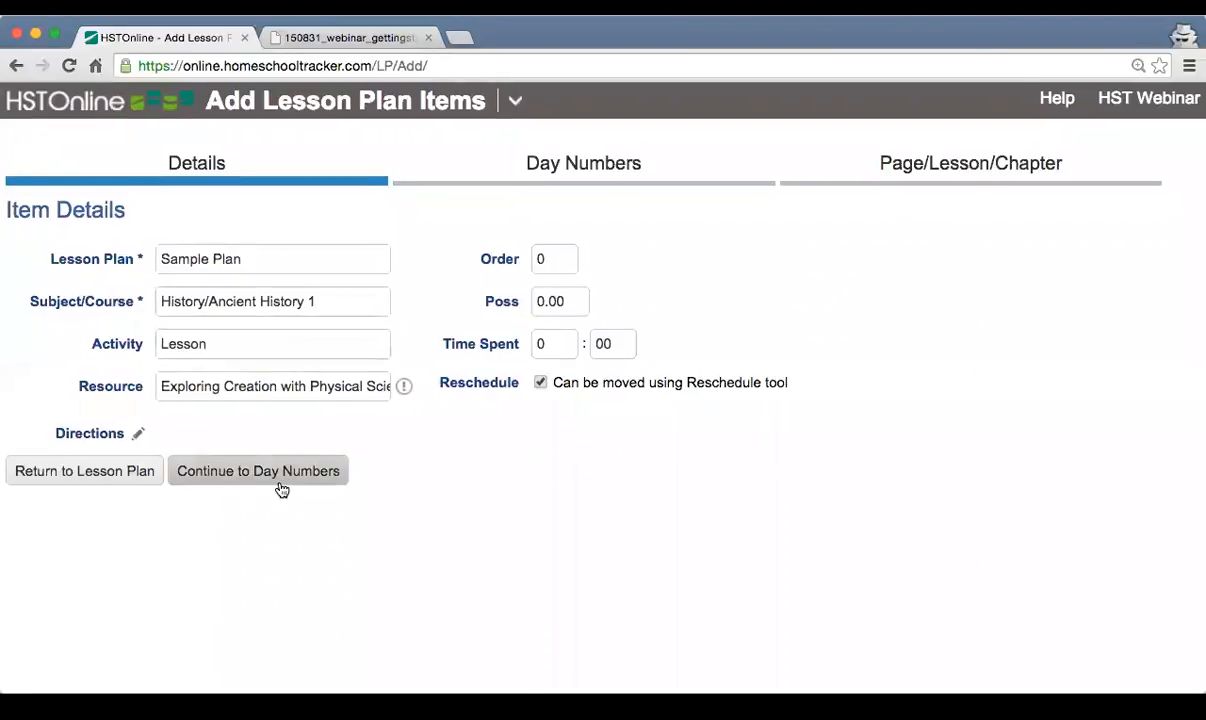
Keep the day numbers starting on 1 with an increment of 1, and continue to the page/lesson/chapter options
{"action": "left_click", "coordinate": [278, 472]}
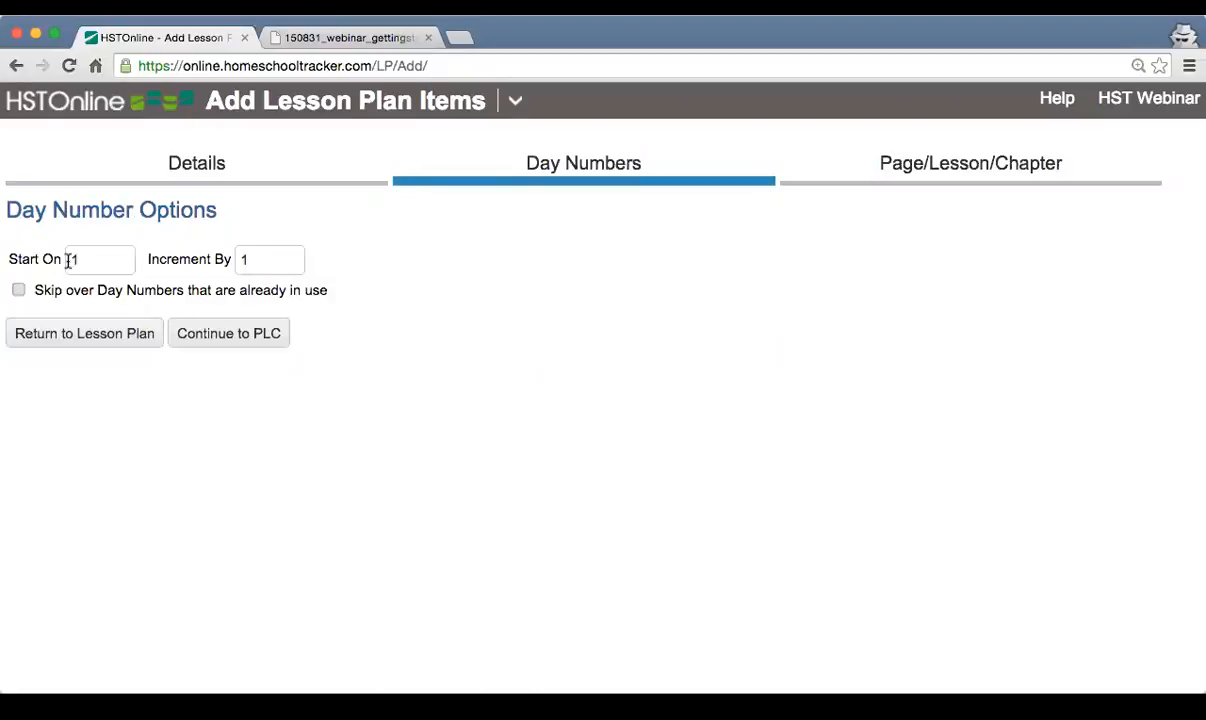
{"action": "double_click", "coordinate": [98, 260]}
{"action": "double_click", "coordinate": [277, 258]}
{"action": "left_click", "coordinate": [230, 340]}
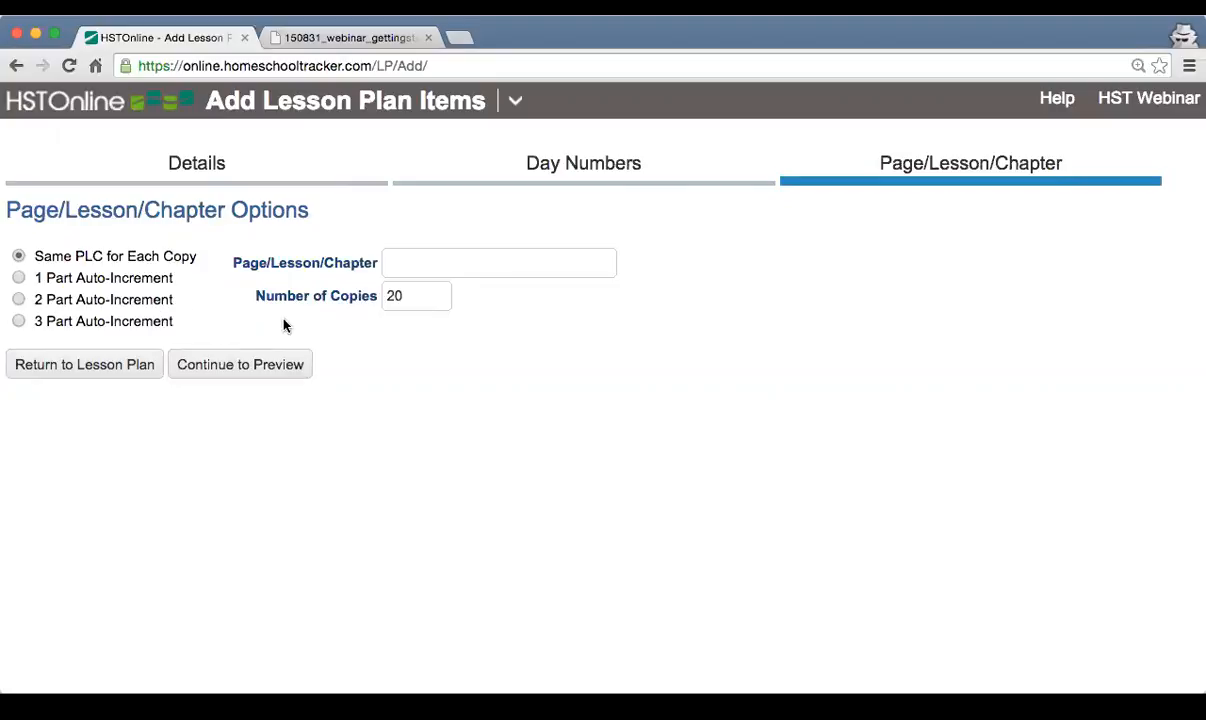
Configure a 1 Part Auto-Increment with leading text Lesson, running from 1 to 10, and check the sample
{"action": "left_click", "coordinate": [112, 278]}
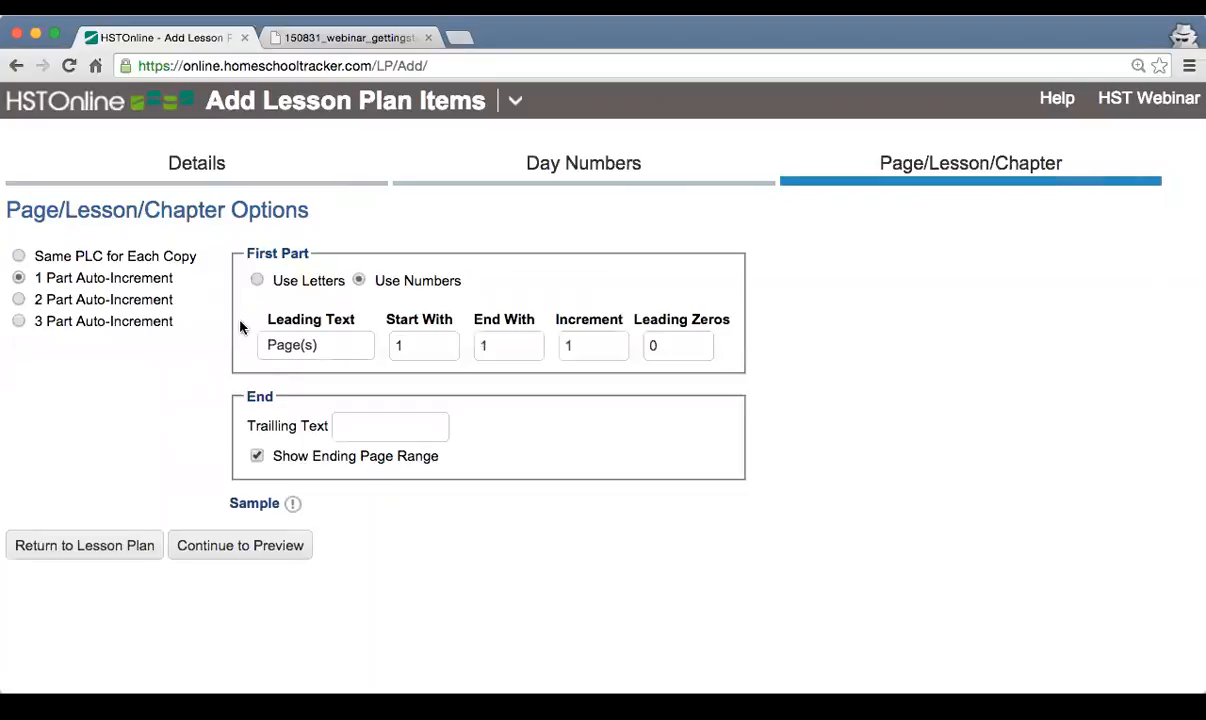
{"action": "triple_click", "coordinate": [320, 346]}
{"action": "type", "text": "Lesson"}
{"action": "key", "text": "Tab"}
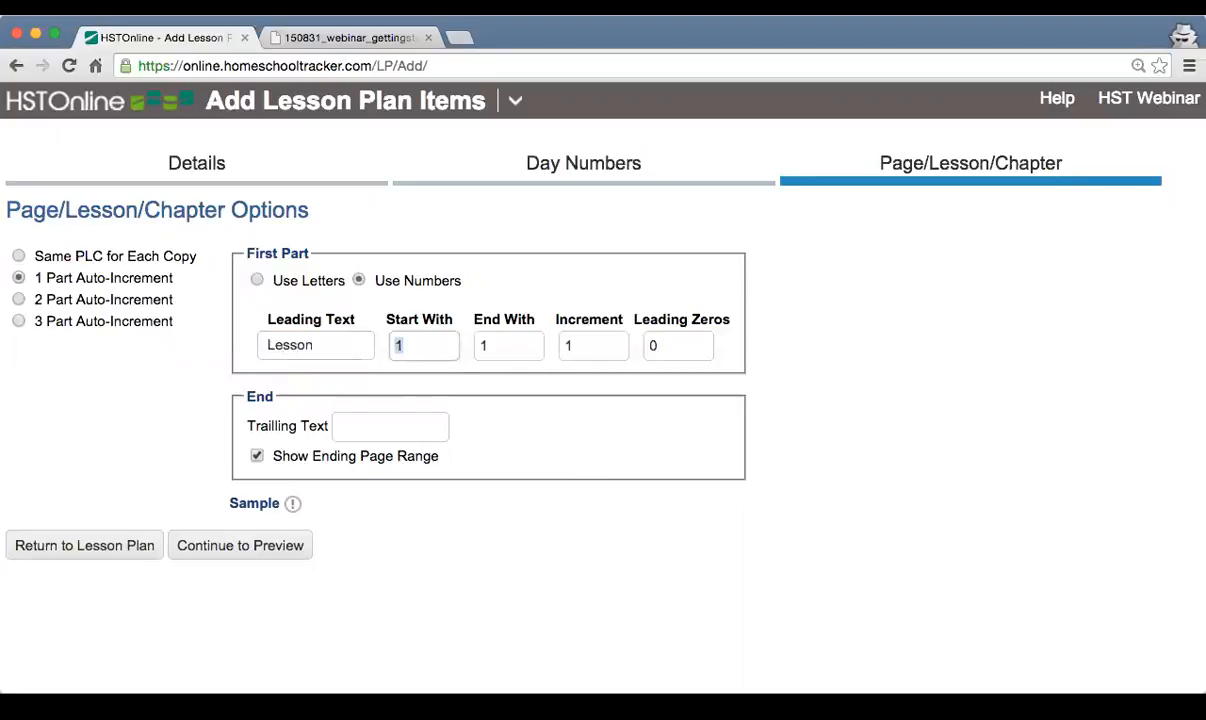
{"action": "key", "text": "Tab"}
{"action": "type", "text": "0"}
{"action": "key", "text": "Tab"}
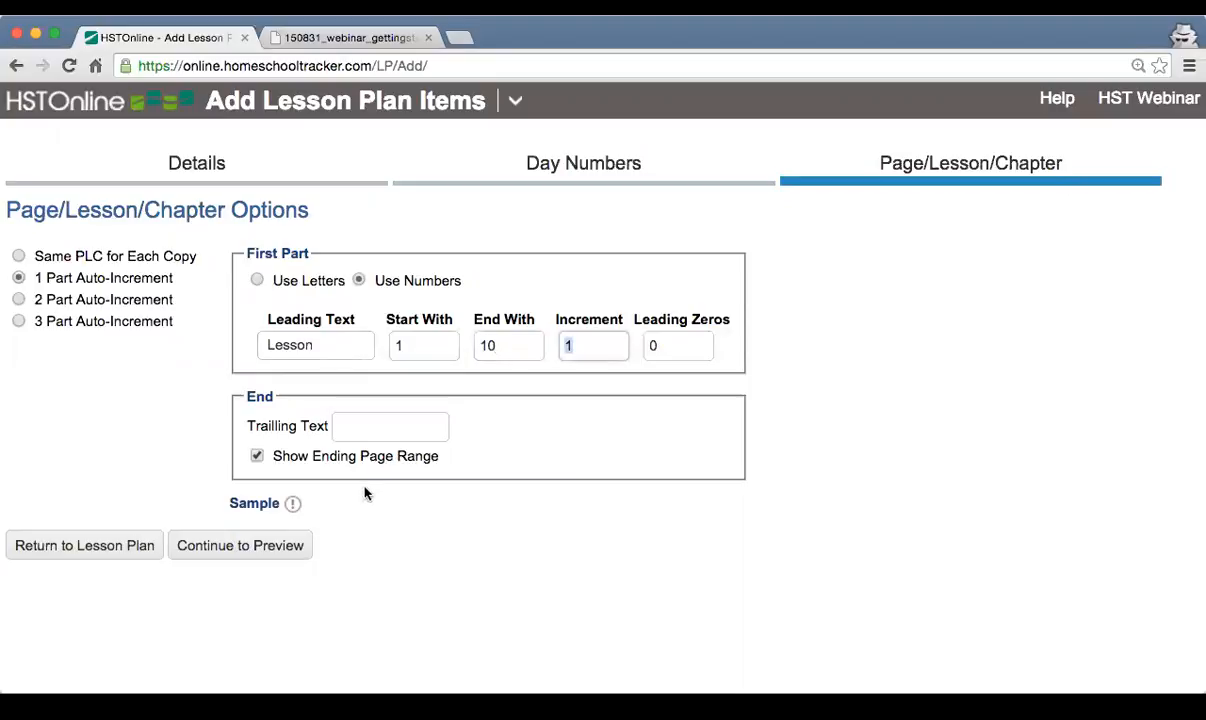
{"action": "left_click", "coordinate": [292, 503]}
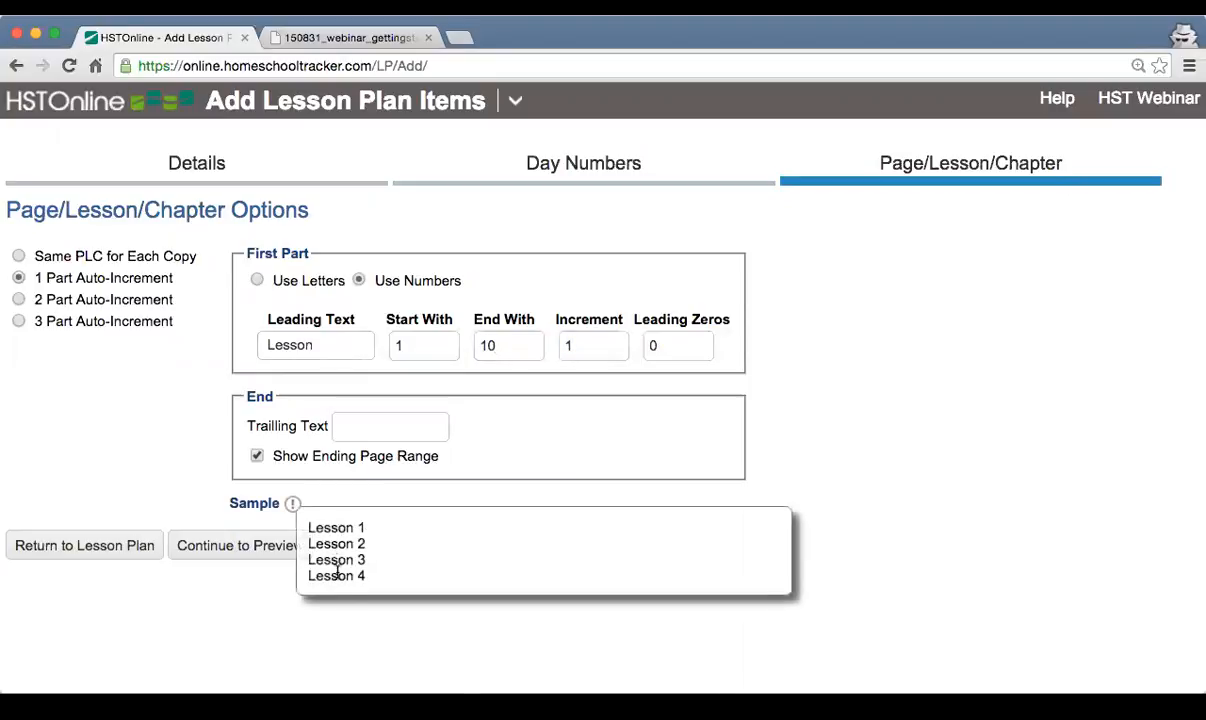
Preview the generated lesson items, select all of them and accept them into the plan
{"action": "left_click", "coordinate": [267, 551]}
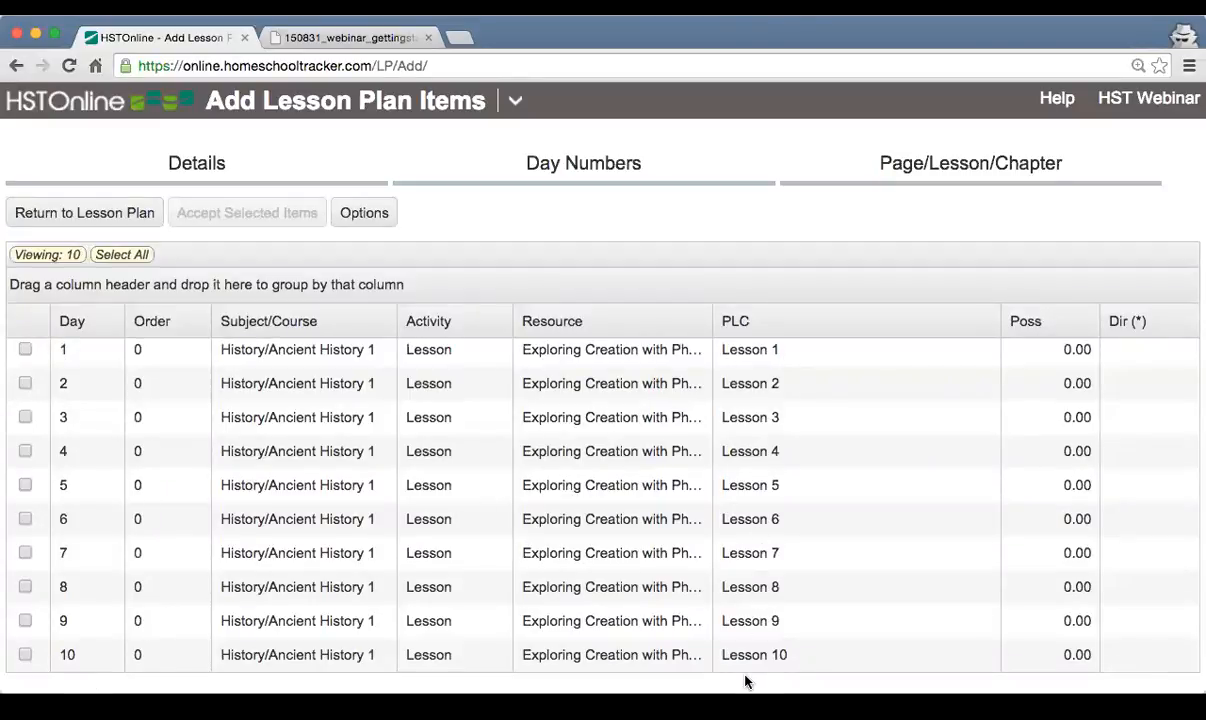
{"action": "scroll", "coordinate": [757, 571], "scroll_direction": "up", "scroll_amount": 1}
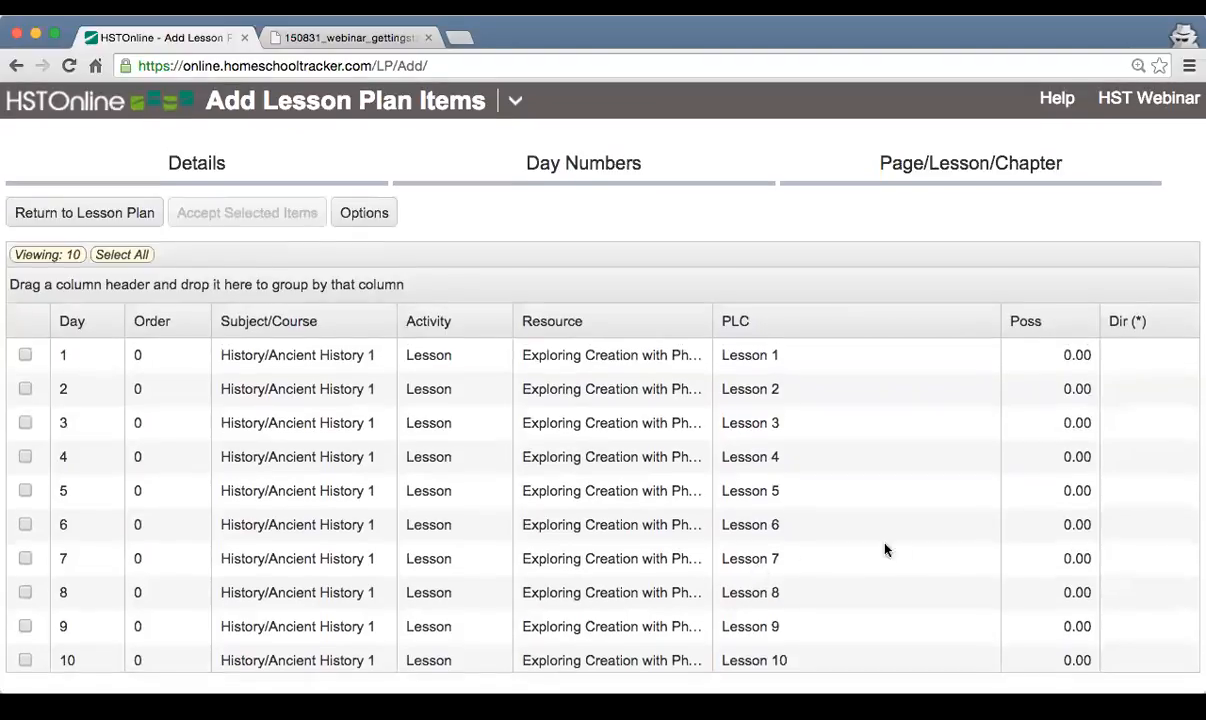
{"action": "left_click", "coordinate": [110, 256]}
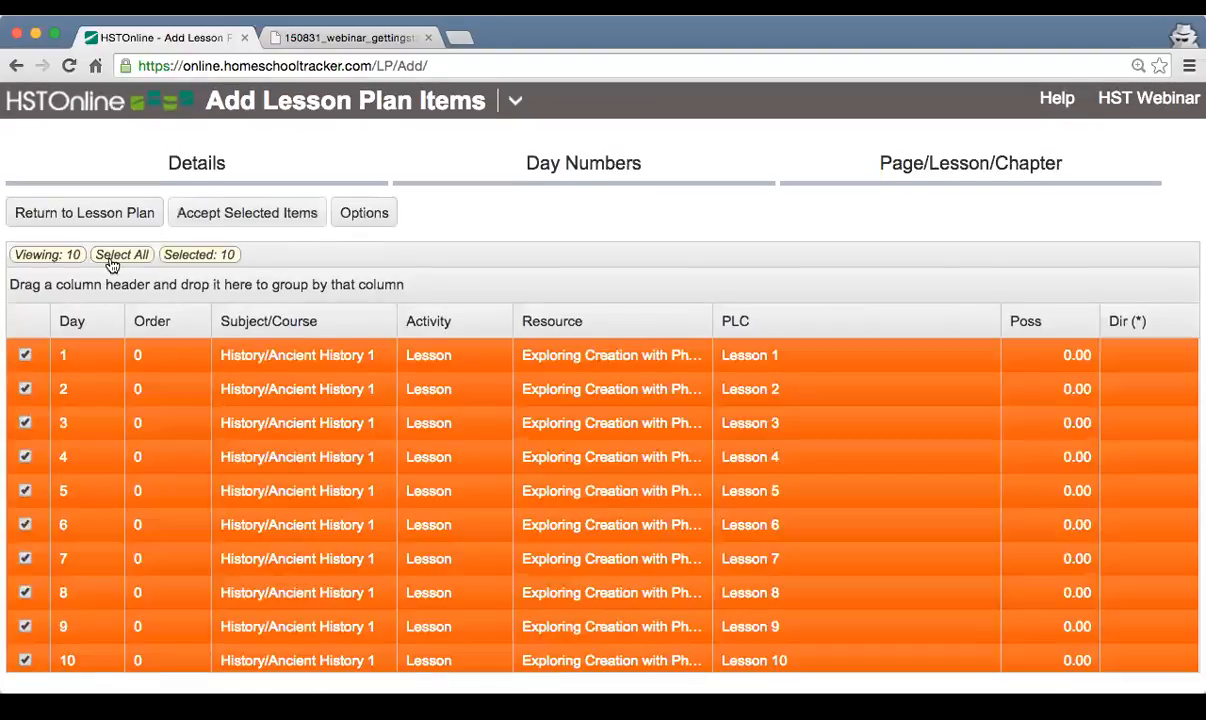
{"action": "left_click", "coordinate": [204, 216]}
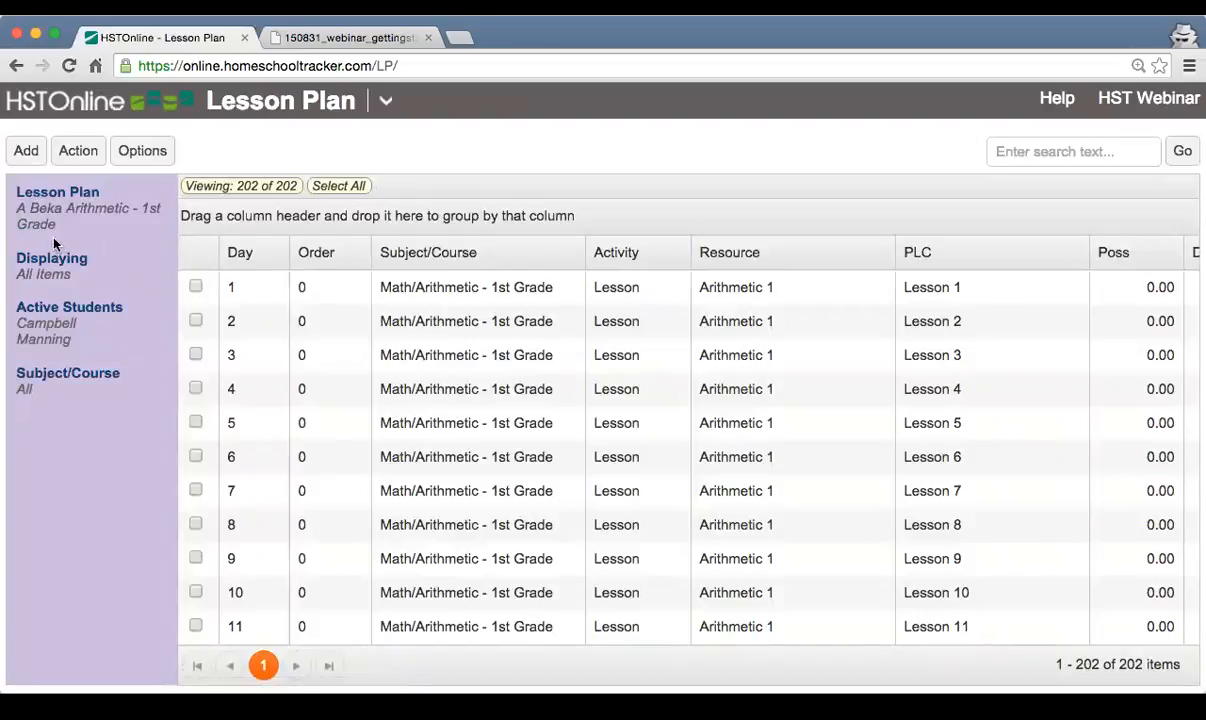
Display Sample Plan as the current lesson plan and look over its columns
{"action": "left_click", "coordinate": [44, 196]}
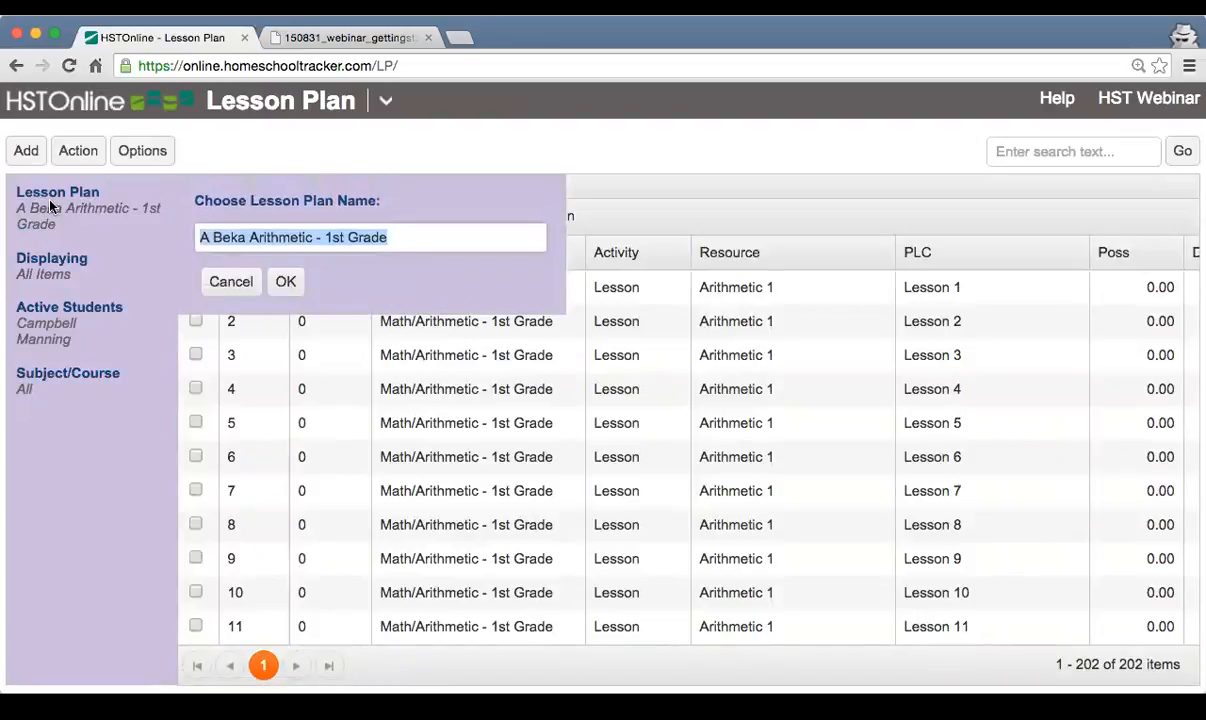
{"action": "type", "text": "Sa"}
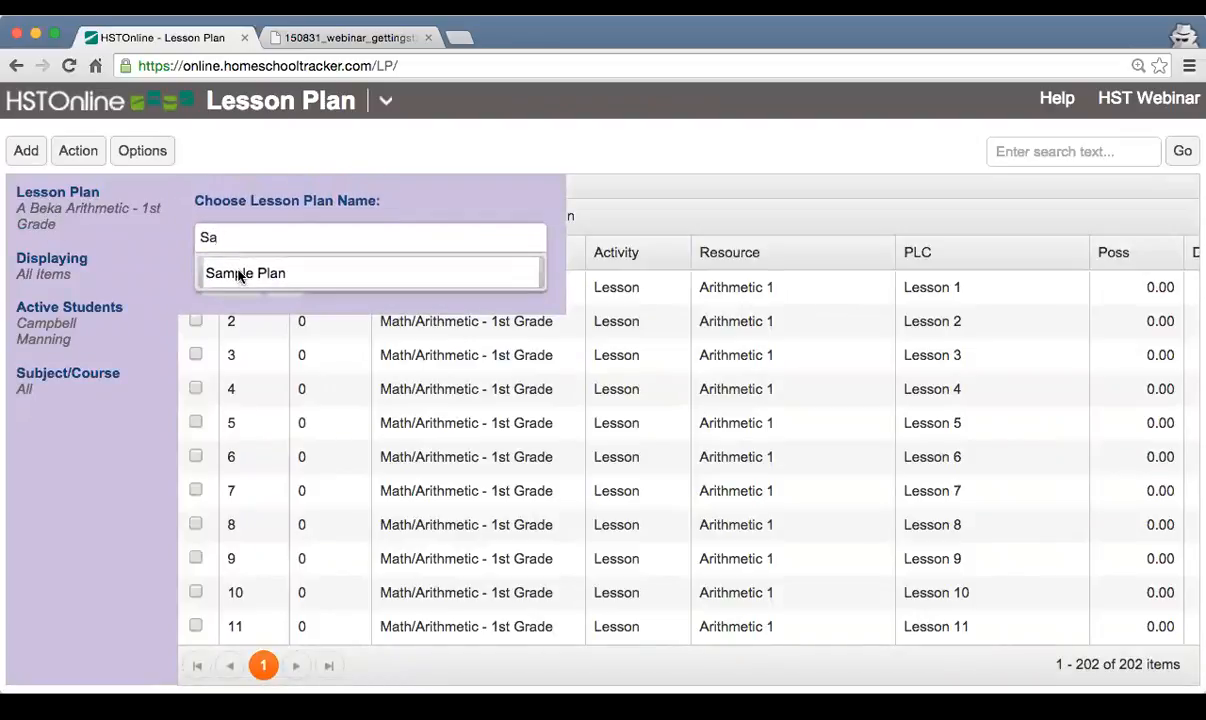
{"action": "left_click", "coordinate": [240, 274]}
{"action": "left_click", "coordinate": [288, 290]}
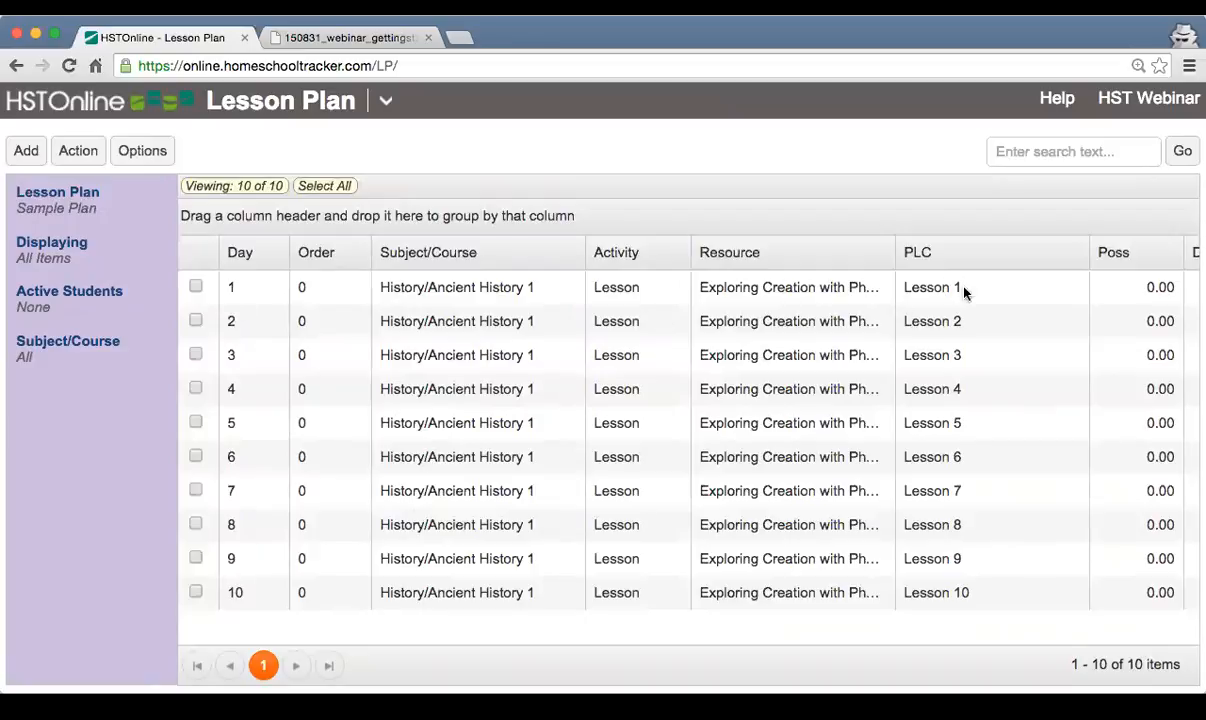
{"action": "scroll", "coordinate": [956, 619], "scroll_direction": "right", "scroll_amount": 1}
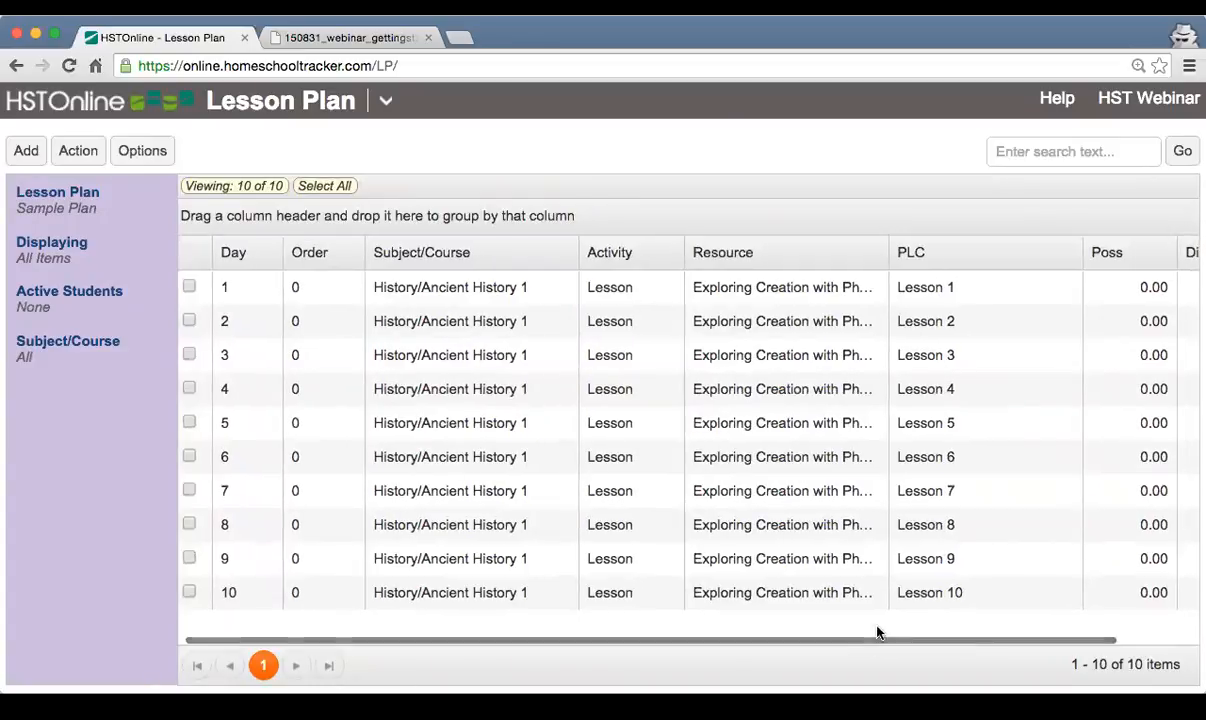
{"action": "scroll", "coordinate": [802, 452], "scroll_direction": "right", "scroll_amount": 3}
{"action": "scroll", "coordinate": [802, 452], "scroll_direction": "left", "scroll_amount": 3}
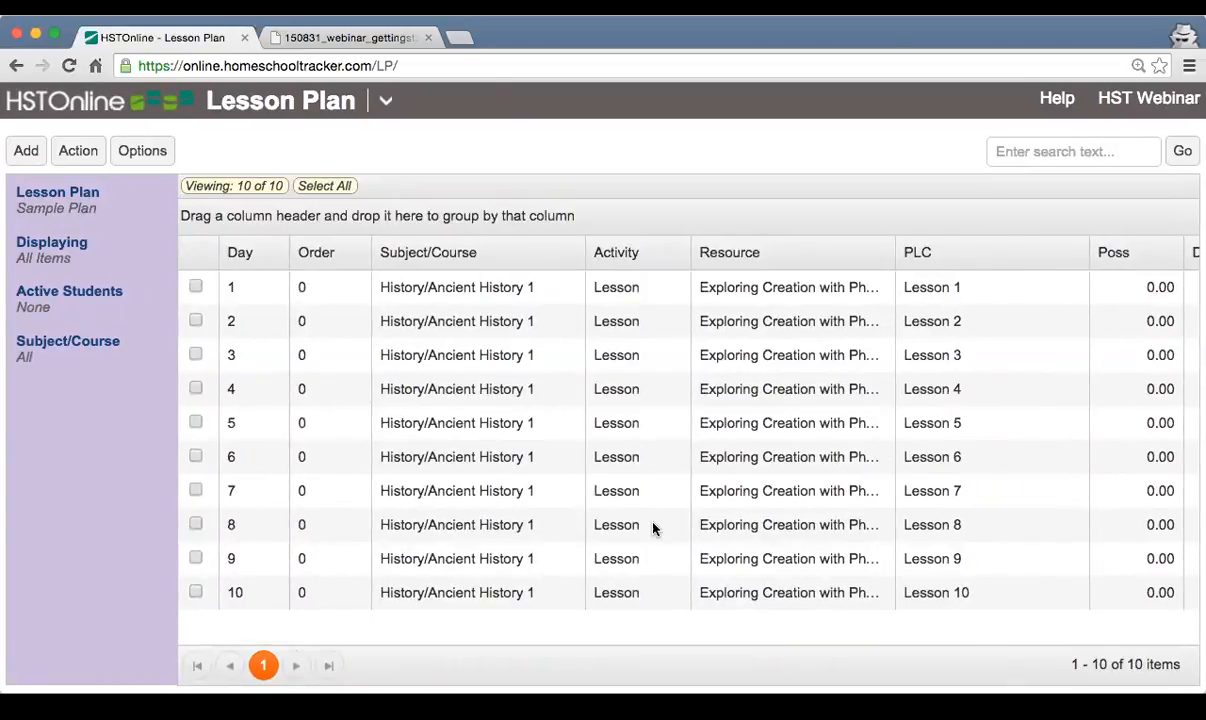
Start a single new item in Sample Plan for History/Ancient History 1 with the activity Test
{"action": "left_click", "coordinate": [26, 153]}
{"action": "left_click", "coordinate": [54, 188]}
{"action": "left_click", "coordinate": [428, 238]}
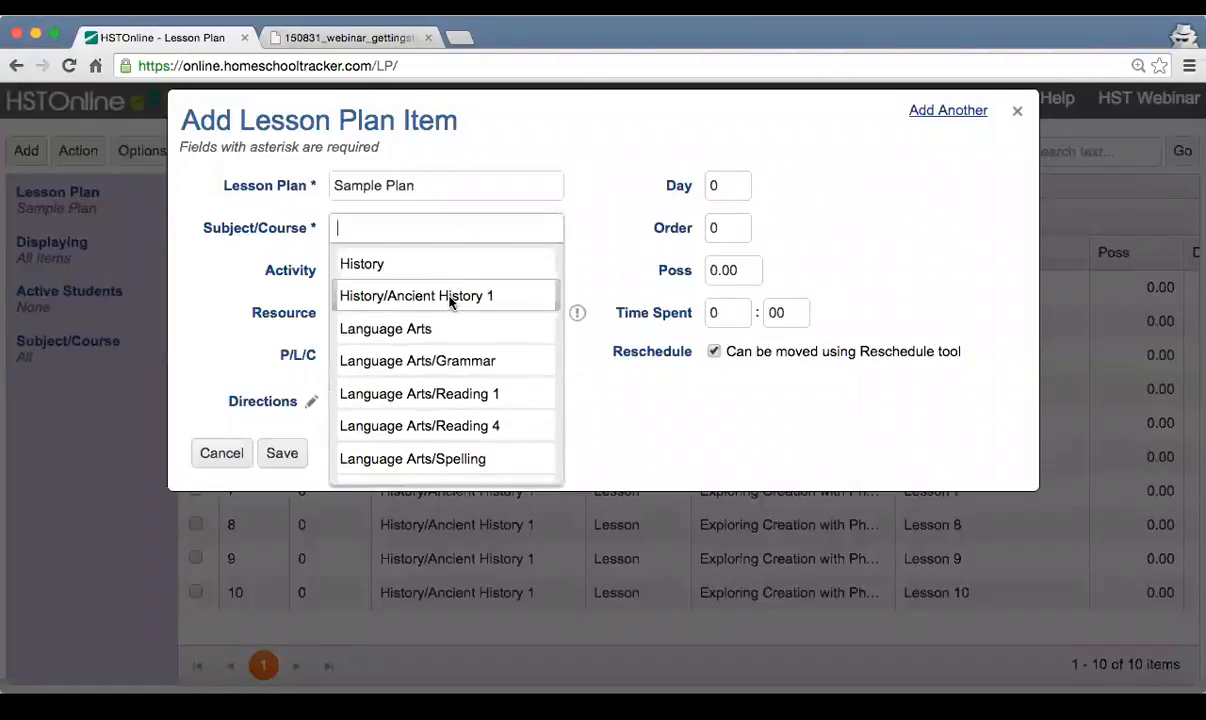
{"action": "left_click", "coordinate": [451, 299]}
{"action": "left_click", "coordinate": [410, 270]}
{"action": "type", "text": "Tr"}
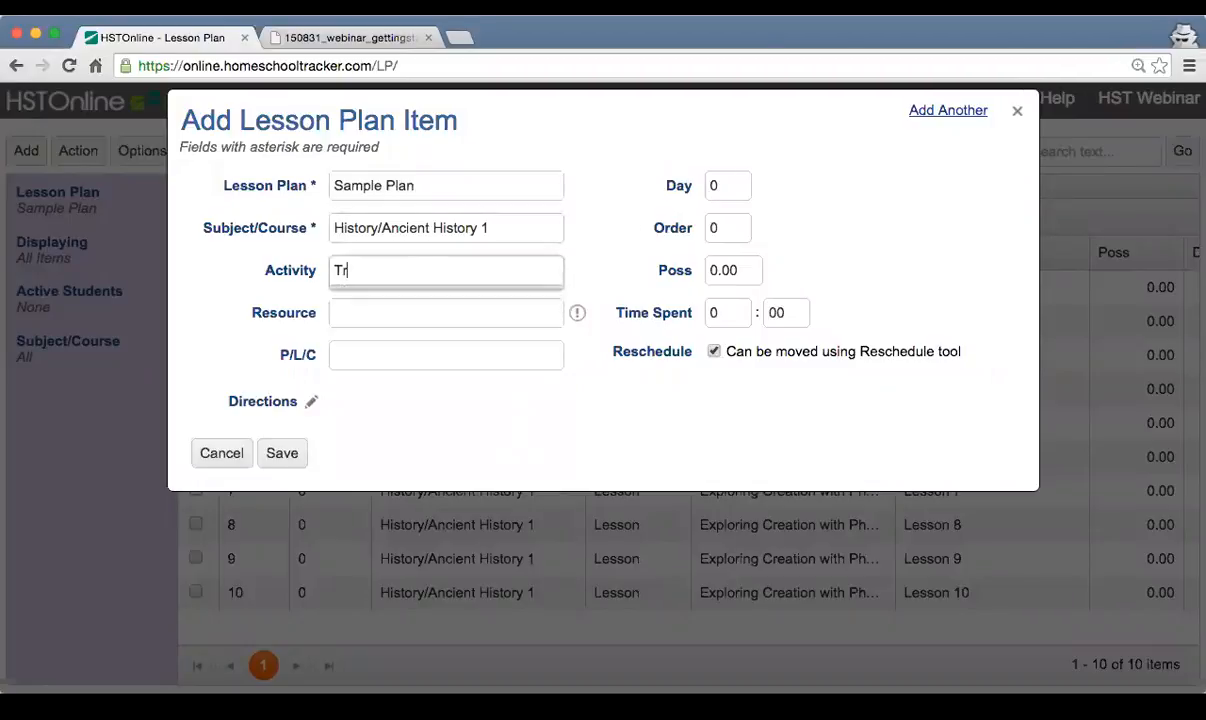
{"action": "key", "text": "BackSpace"}
{"action": "type", "text": "e"}
{"action": "left_click", "coordinate": [400, 299]}
Give the new test 100 possible points and save it
{"action": "left_click", "coordinate": [732, 271]}
{"action": "type", "text": "100"}
{"action": "key", "text": "Tab"}
{"action": "left_click", "coordinate": [282, 453]}
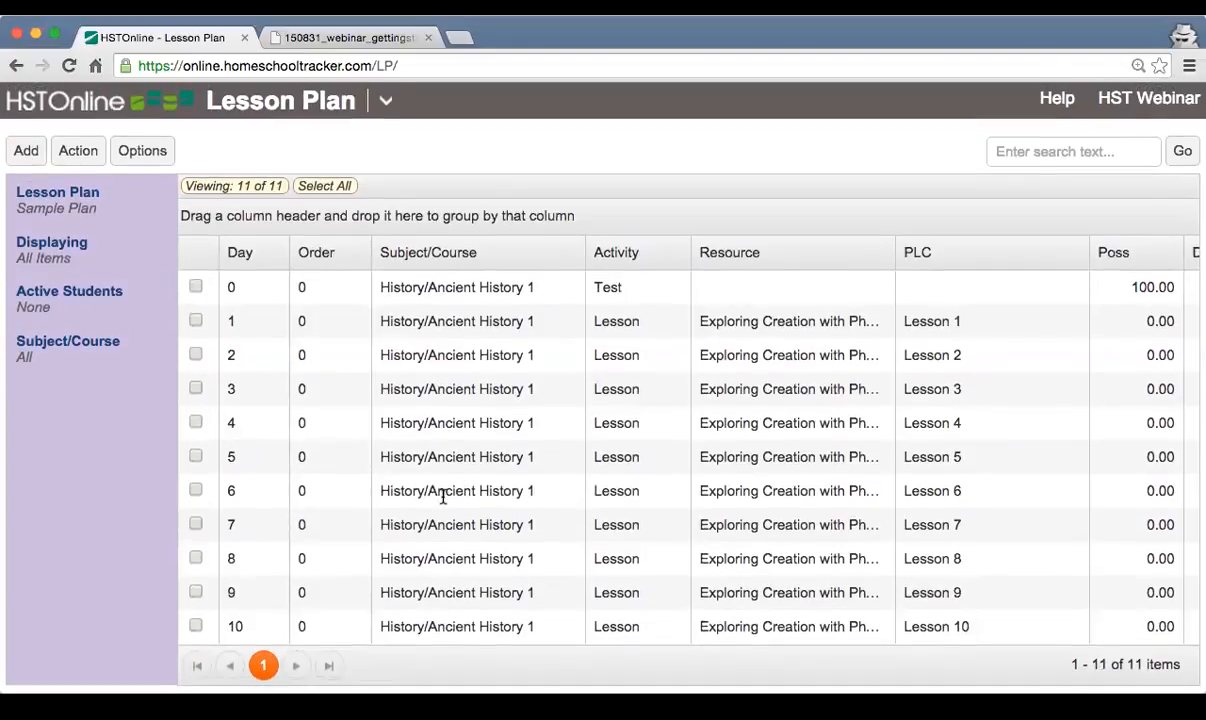
Edit the Test item in Sample Plan to set its day to 11, and save it
{"action": "left_click", "coordinate": [231, 290]}
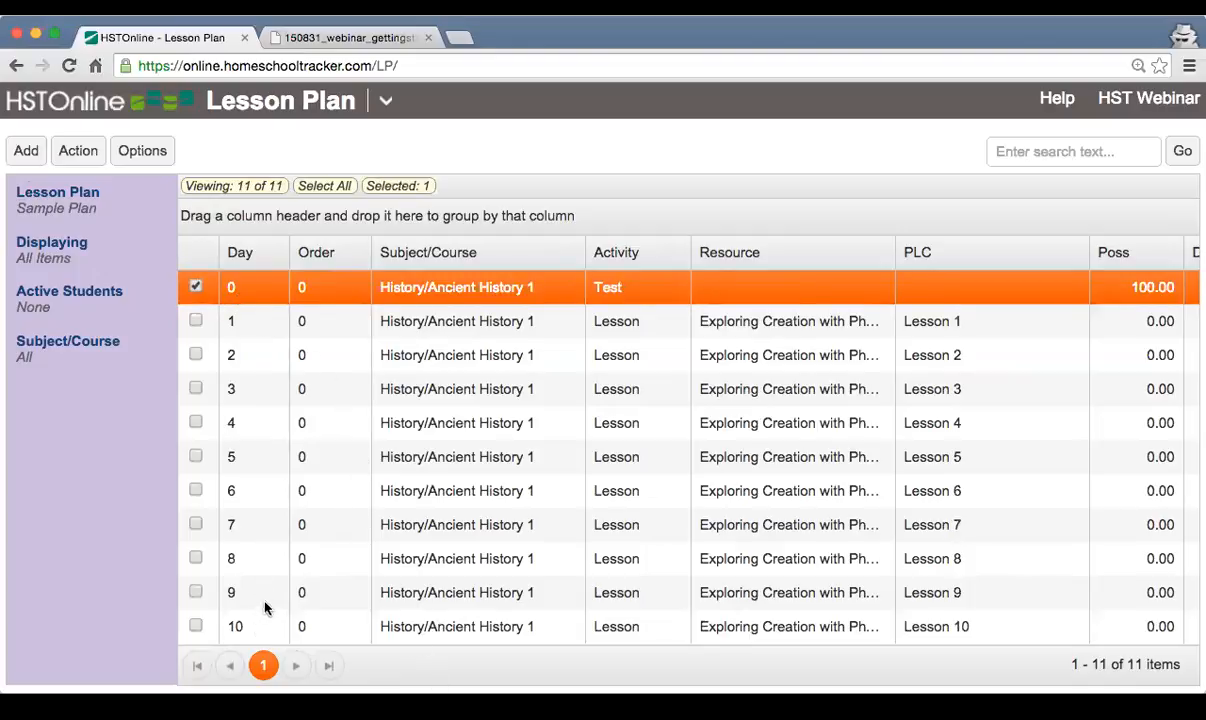
{"action": "double_click", "coordinate": [253, 290]}
{"action": "double_click", "coordinate": [731, 168]}
{"action": "type", "text": "11"}
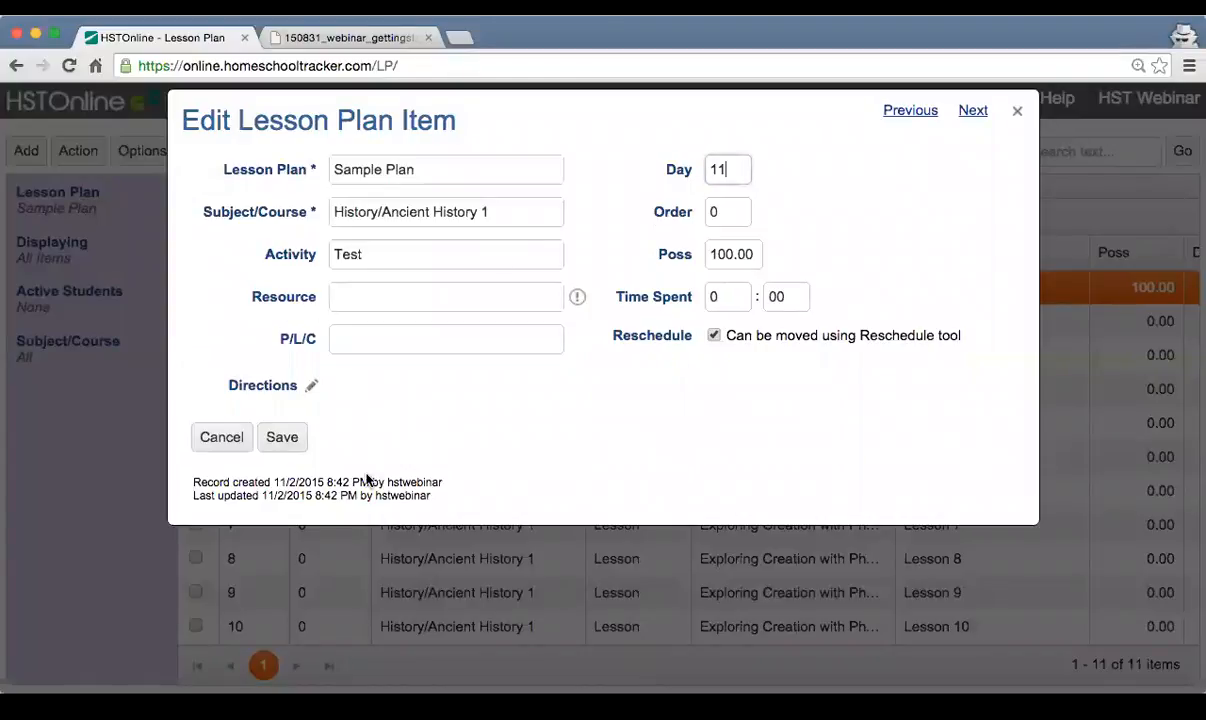
{"action": "left_click", "coordinate": [284, 440]}
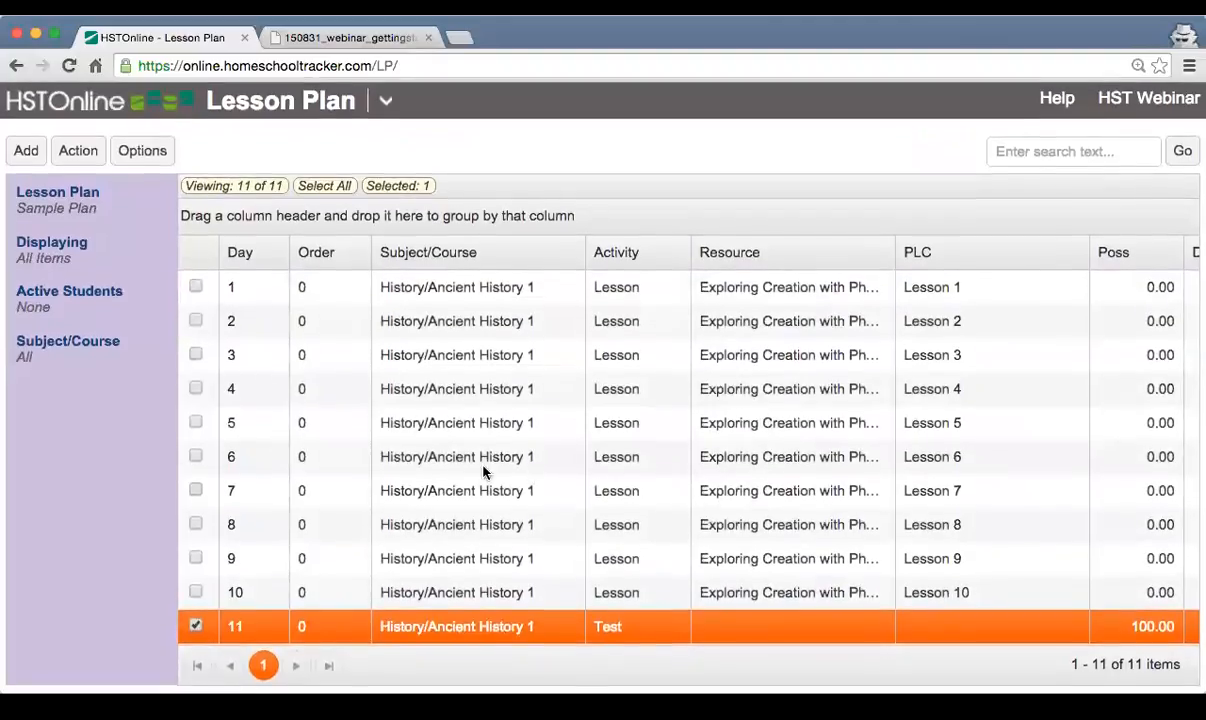
{"action": "left_click", "coordinate": [292, 284]}
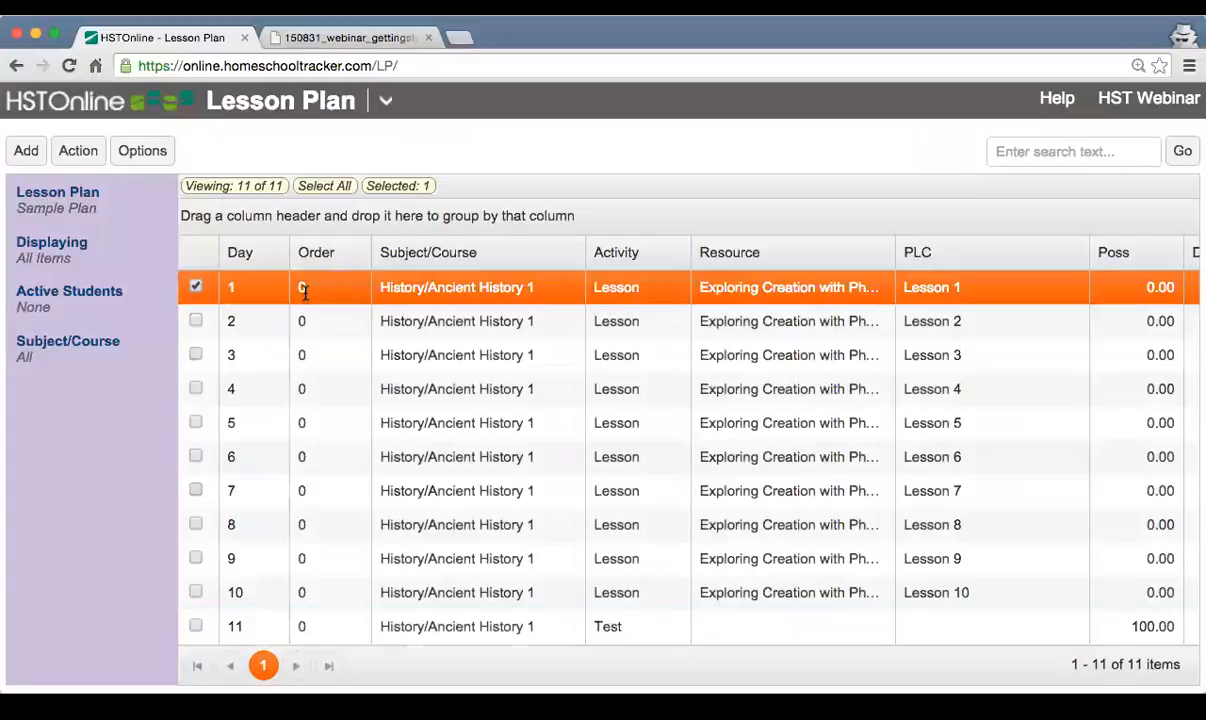
{"action": "left_click", "coordinate": [463, 626]}
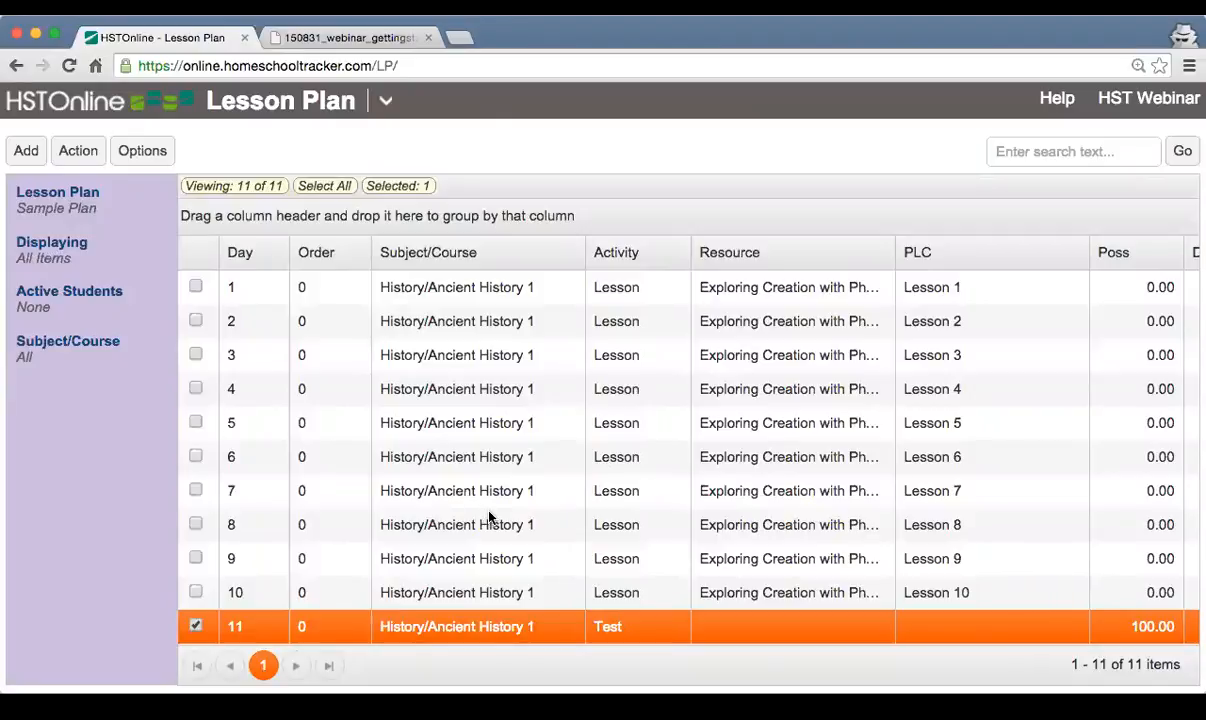
{"action": "left_click", "coordinate": [460, 40]}
{"action": "type", "text": "train"}
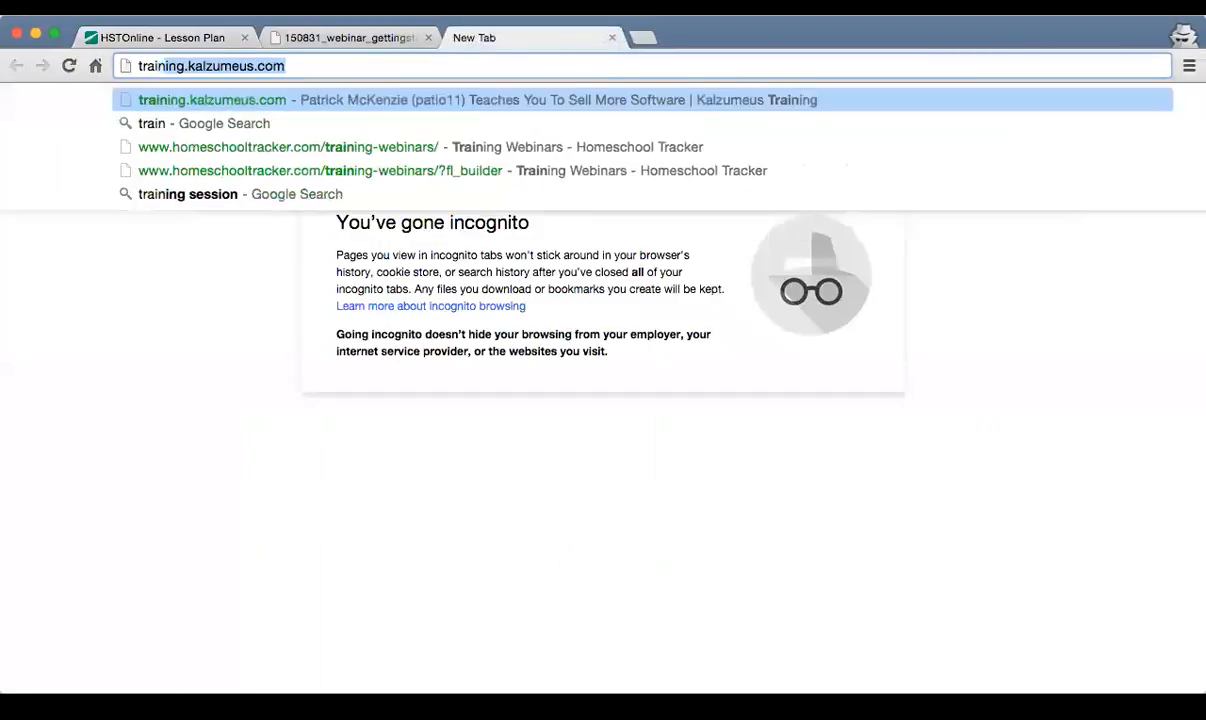
{"action": "key", "text": "Down"}
{"action": "key", "text": "Down"}
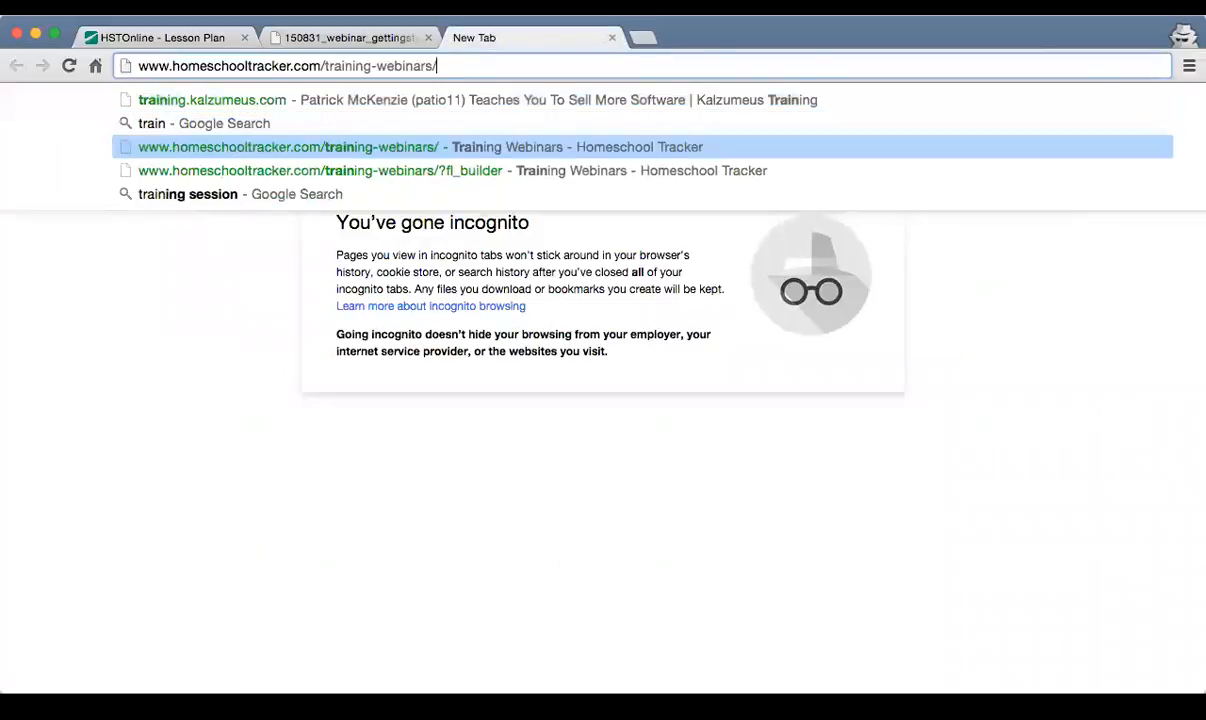
{"action": "key", "text": "Return"}
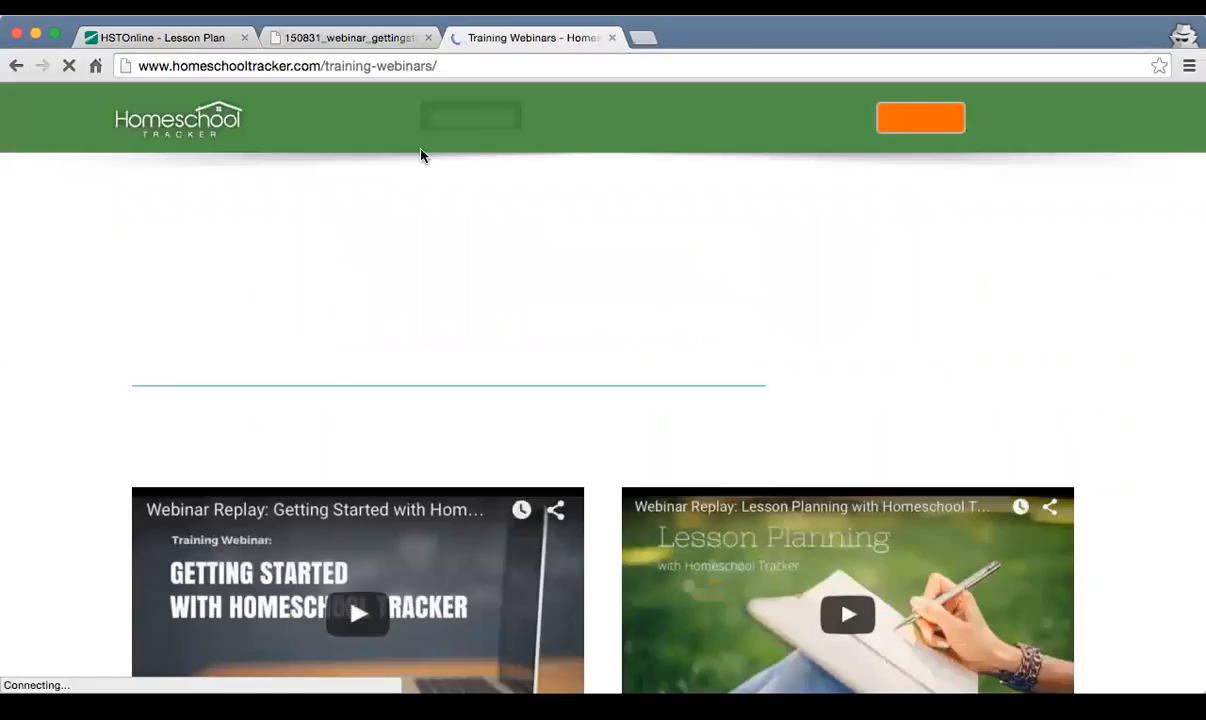
{"action": "mouse_move", "coordinate": [458, 117]}
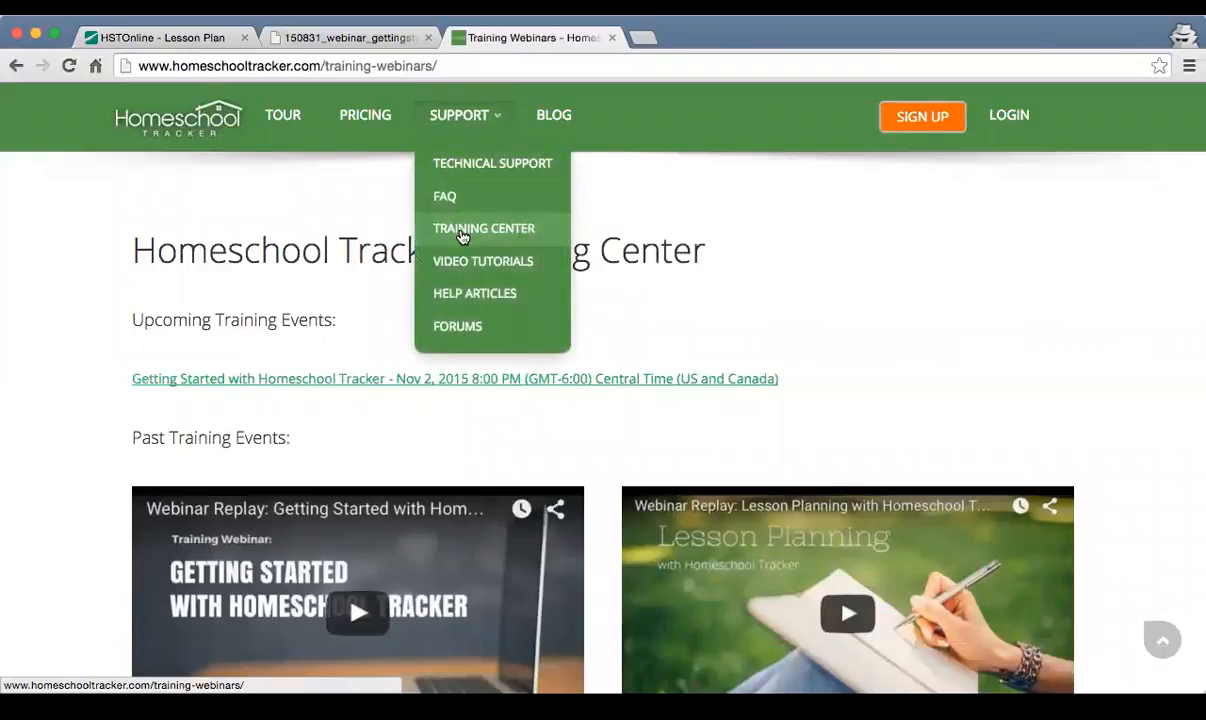
{"action": "scroll", "coordinate": [894, 315], "scroll_direction": "down", "scroll_amount": 5}
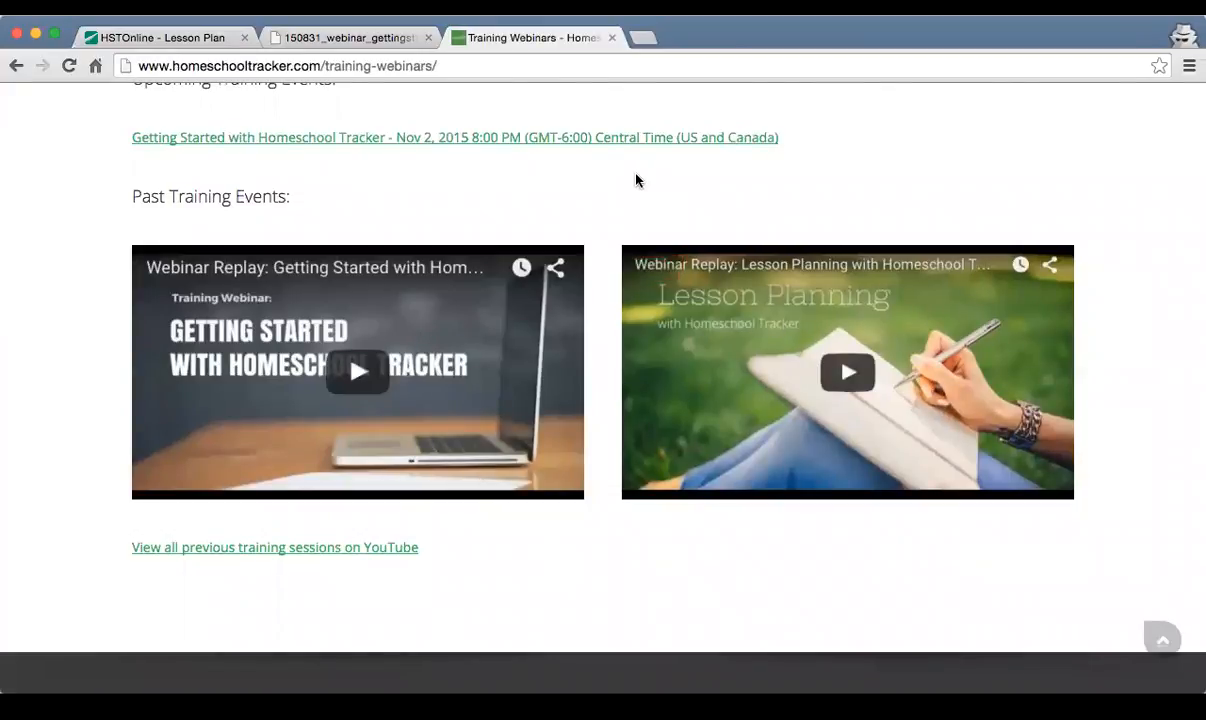
Return to the lesson plan, select its day 1 item and check the Lesson Plans demo points in the webinar slides
{"action": "left_click", "coordinate": [162, 38]}
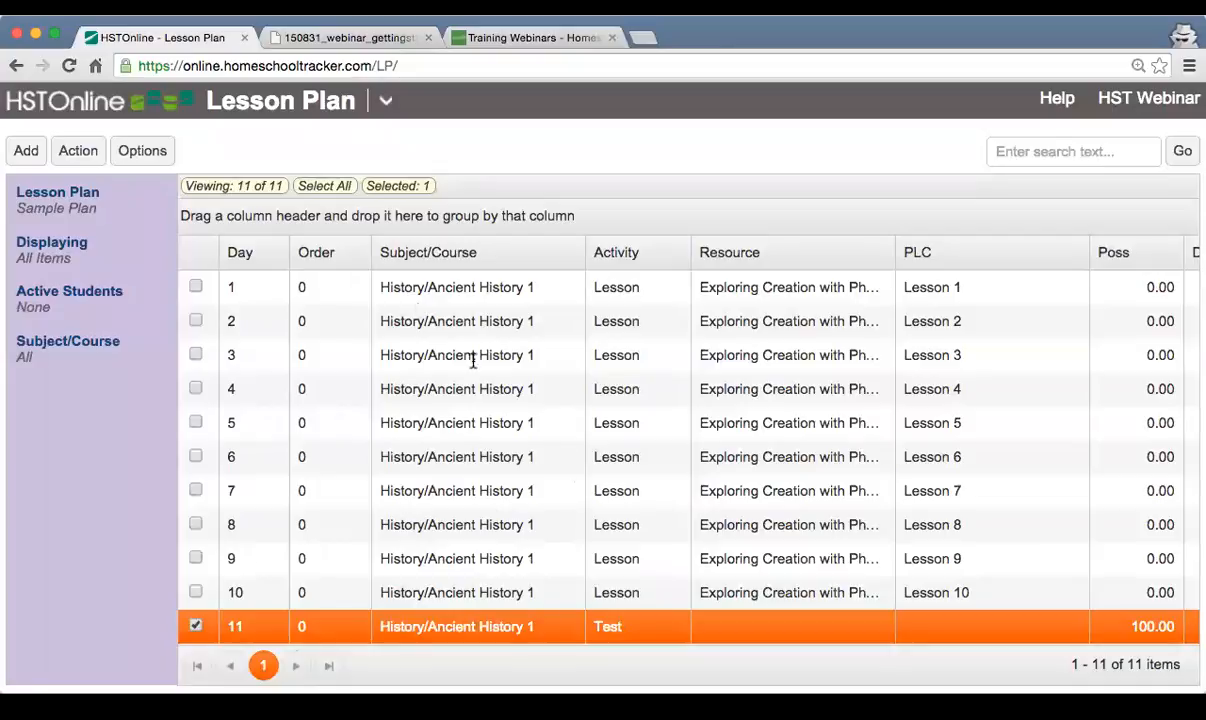
{"action": "left_click", "coordinate": [340, 285]}
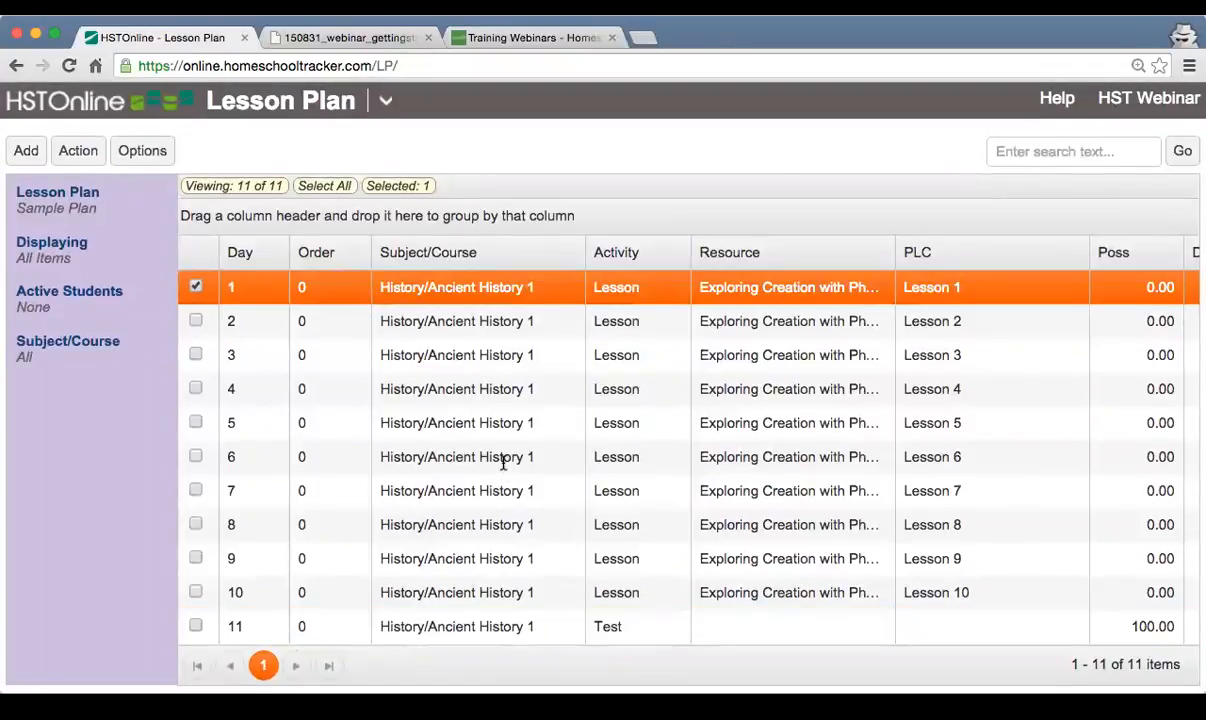
{"action": "key", "text": "ctrl+Tab"}
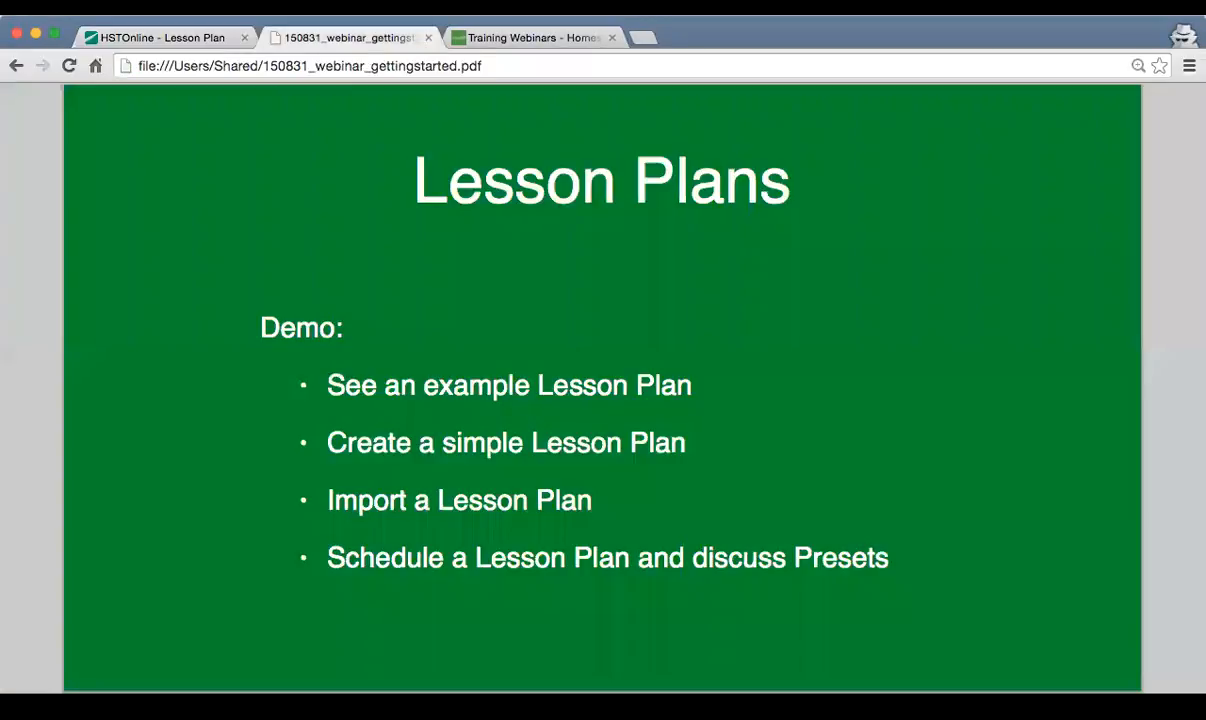
{"action": "scroll", "coordinate": [354, 503], "scroll_direction": "down", "scroll_amount": 1}
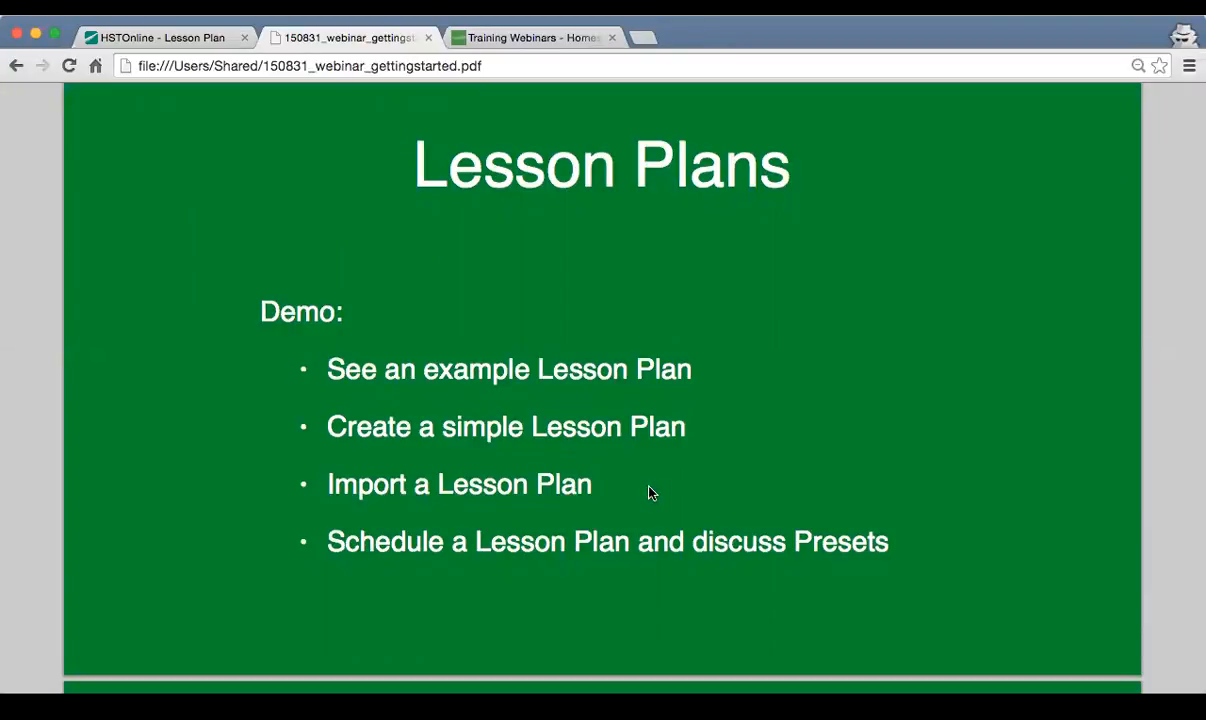
{"action": "key", "text": "ctrl+shift+Tab"}
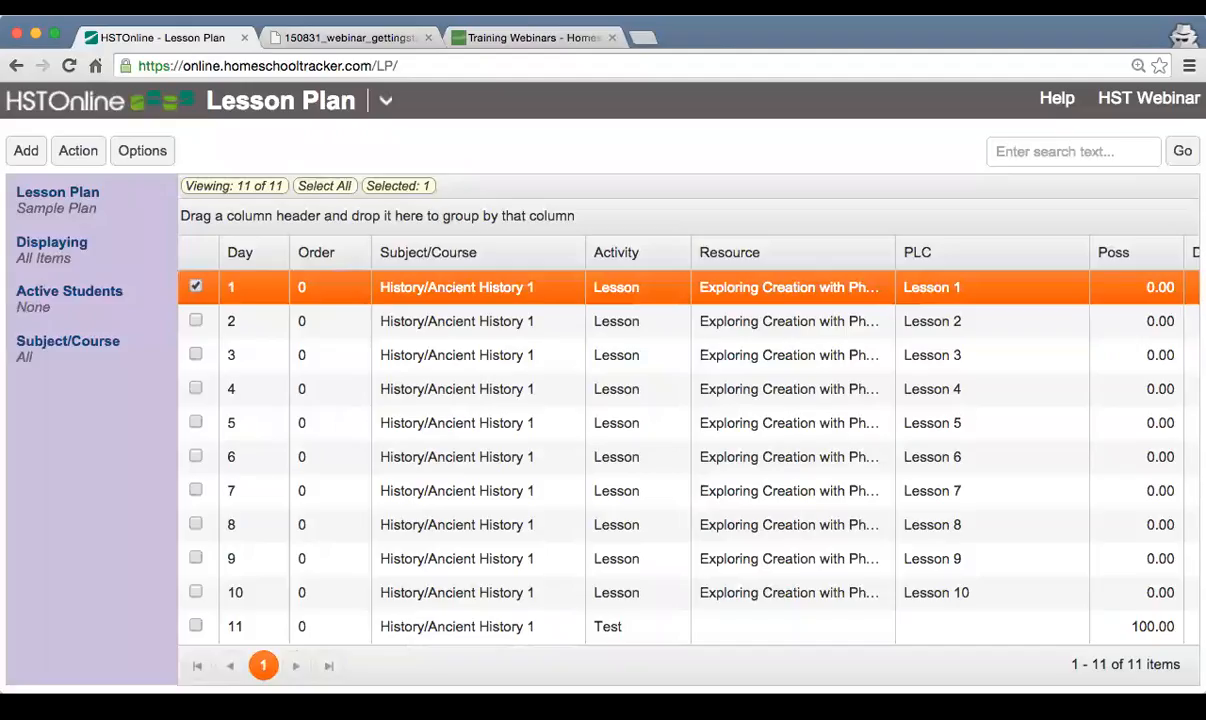
Go to Shared Lesson Plans, clear the search text "reading" and list all shared plans
{"action": "left_click", "coordinate": [383, 98]}
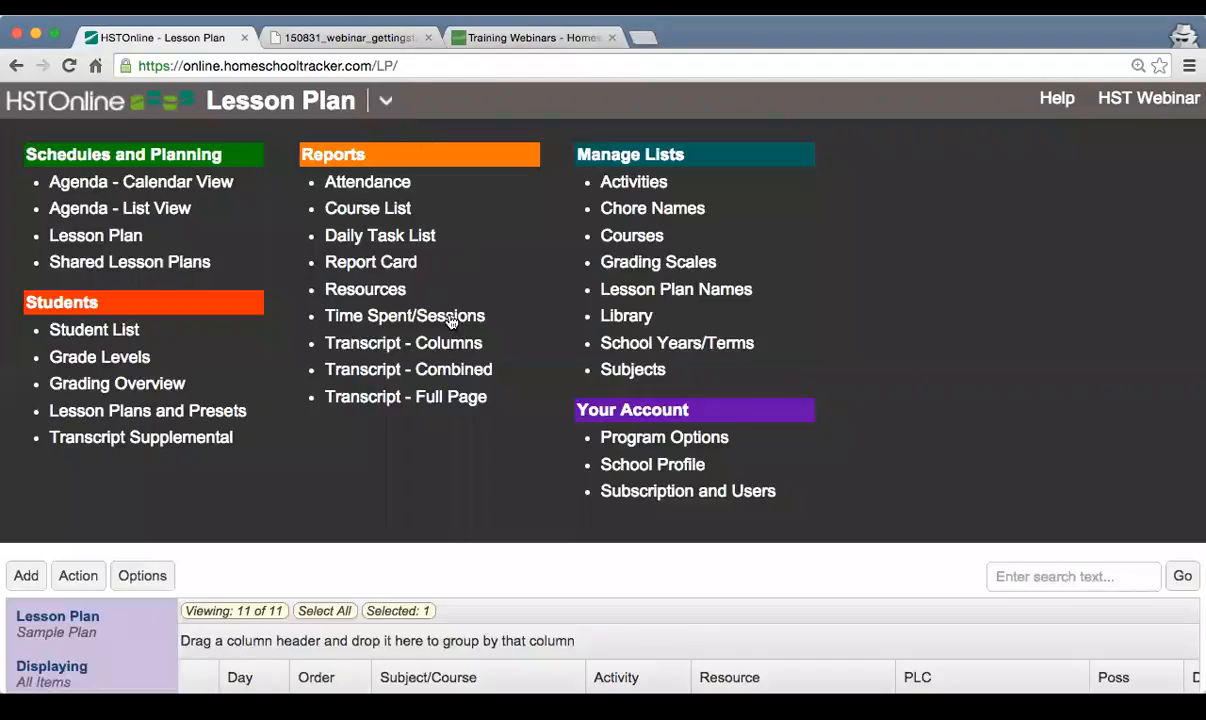
{"action": "left_click", "coordinate": [111, 266]}
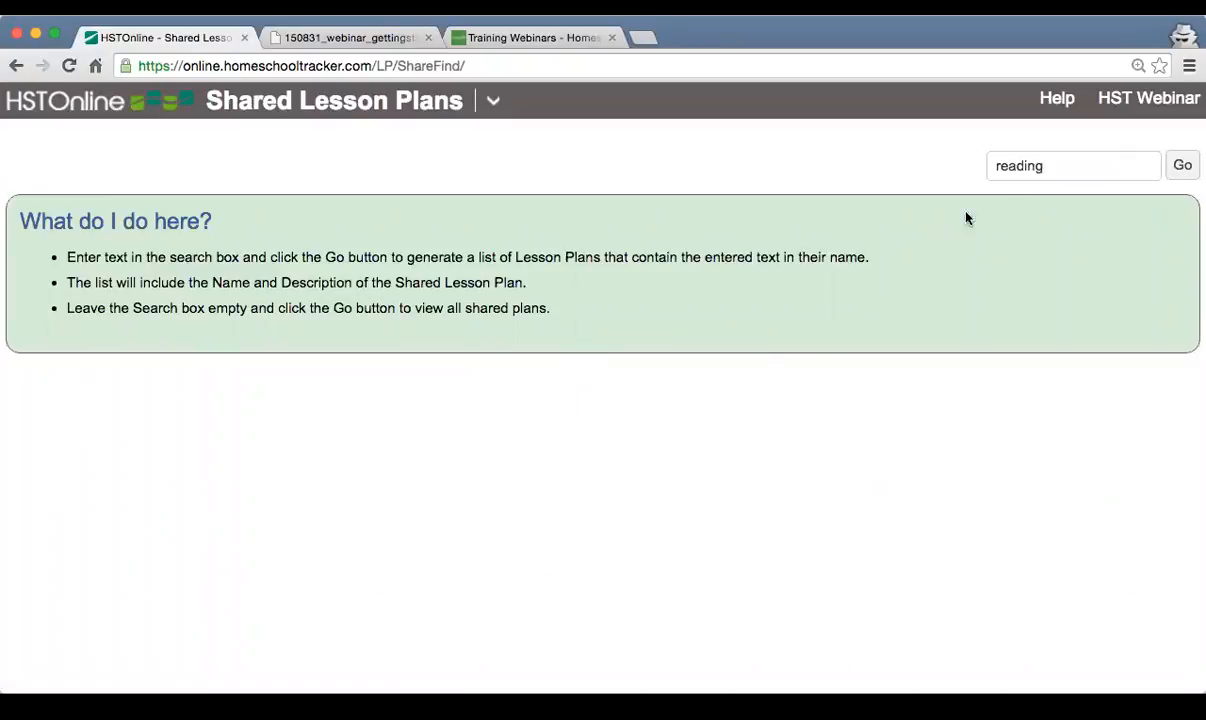
{"action": "left_click_drag", "start_coordinate": [1051, 166], "coordinate": [955, 167]}
{"action": "key", "text": "BackSpace"}
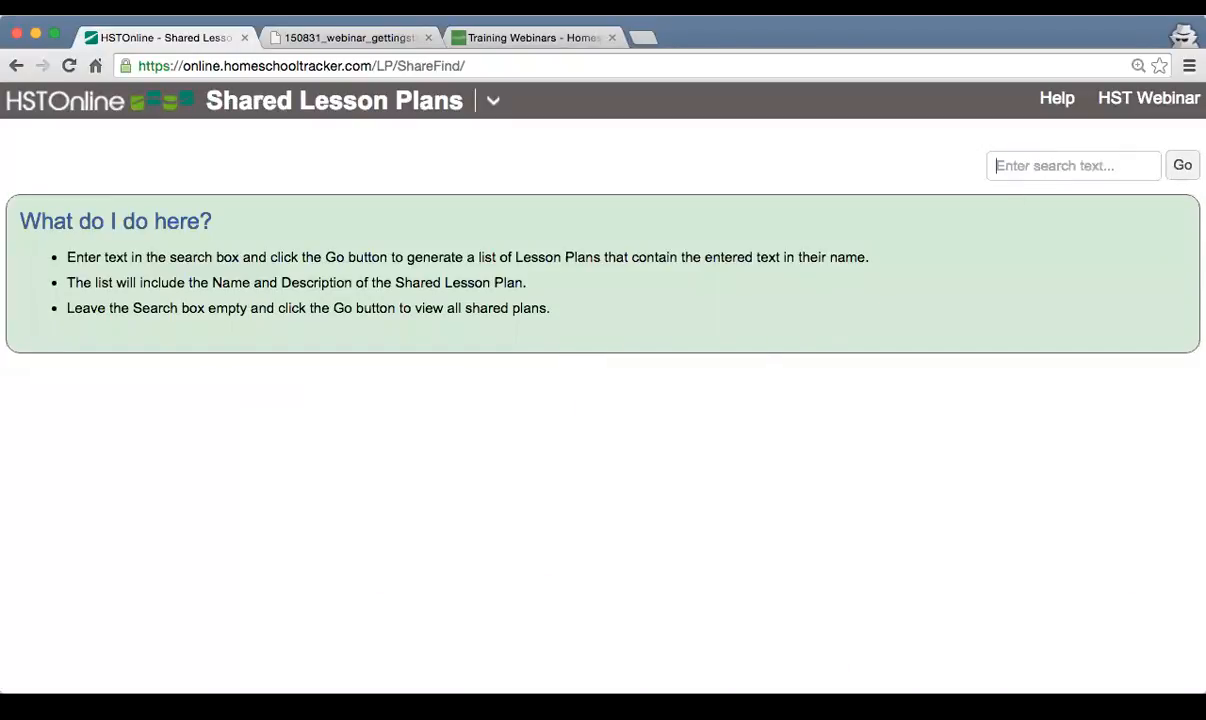
{"action": "left_click", "coordinate": [1182, 165]}
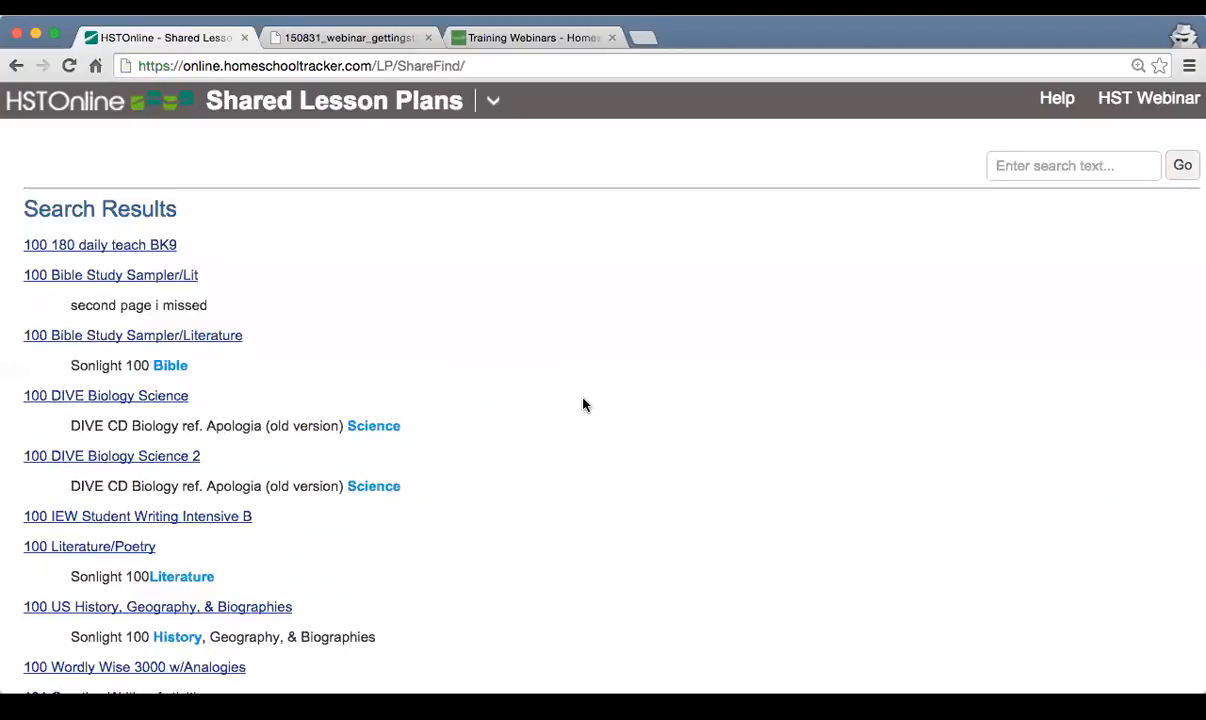
Browse the shared plans list as far as the Growing with Grammar plans
{"action": "scroll", "coordinate": [585, 404], "scroll_direction": "down", "scroll_amount": 15}
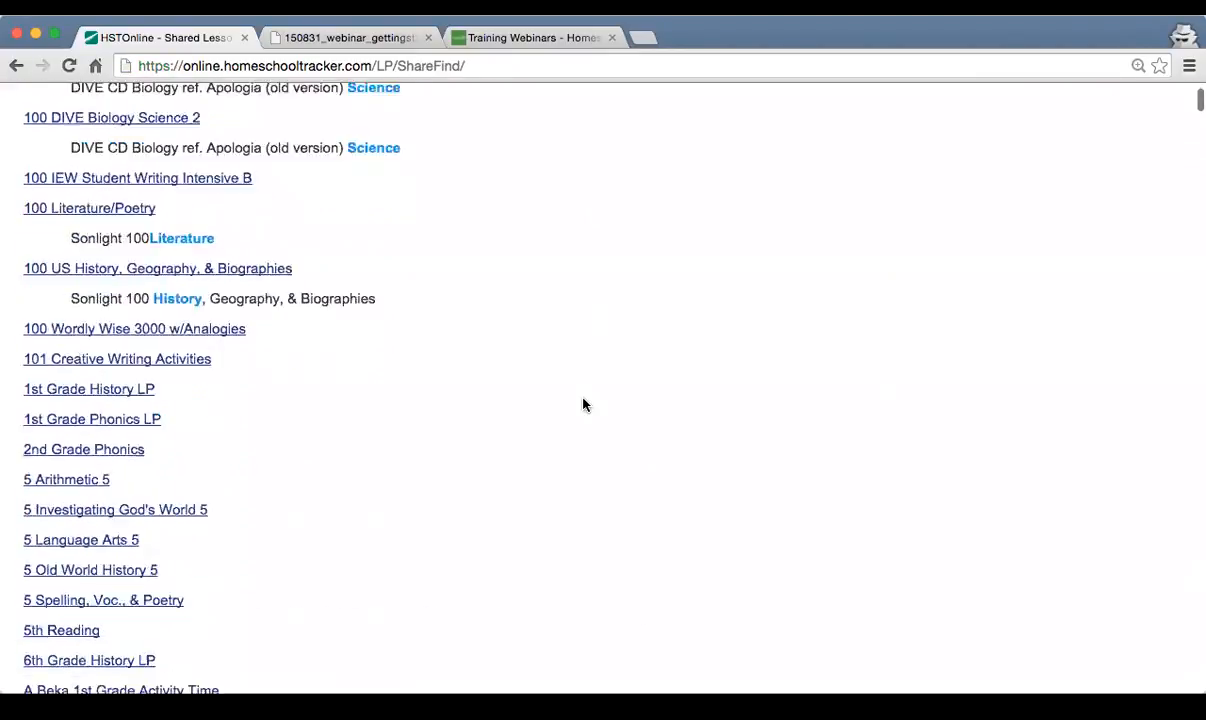
{"action": "scroll", "coordinate": [585, 404], "scroll_direction": "down", "scroll_amount": 20}
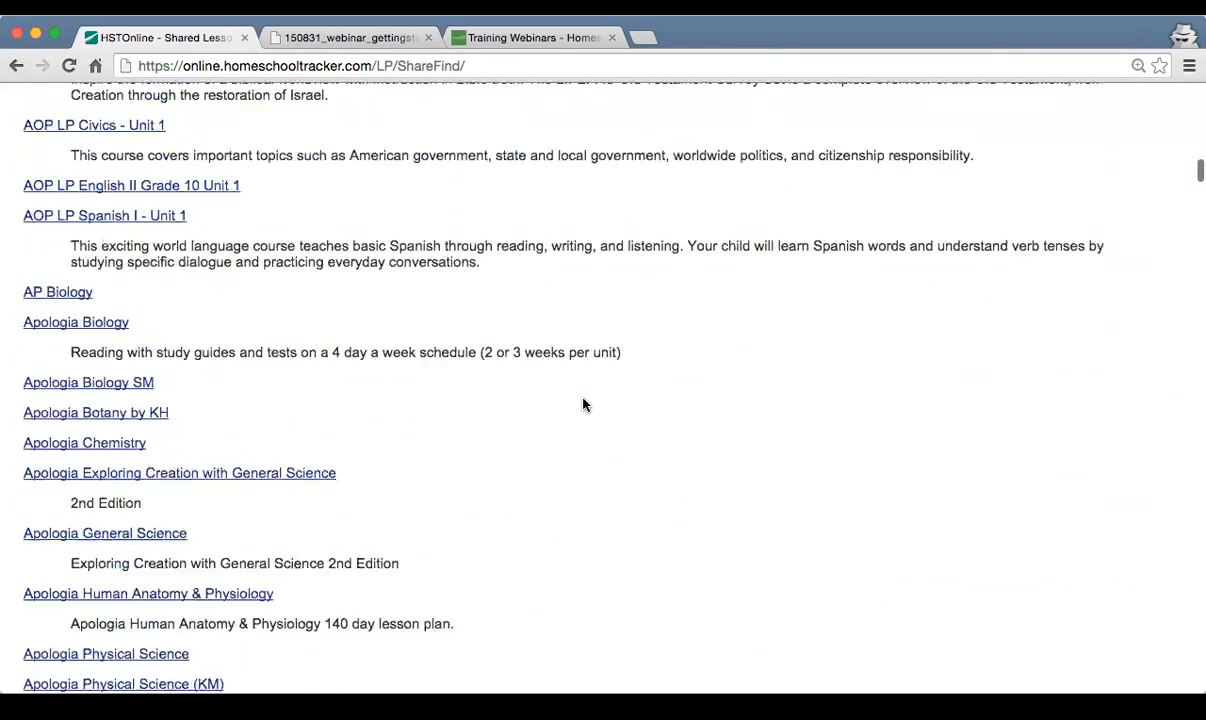
{"action": "scroll", "coordinate": [585, 404], "scroll_direction": "down", "scroll_amount": 10}
{"action": "scroll", "coordinate": [585, 404], "scroll_direction": "down", "scroll_amount": 15}
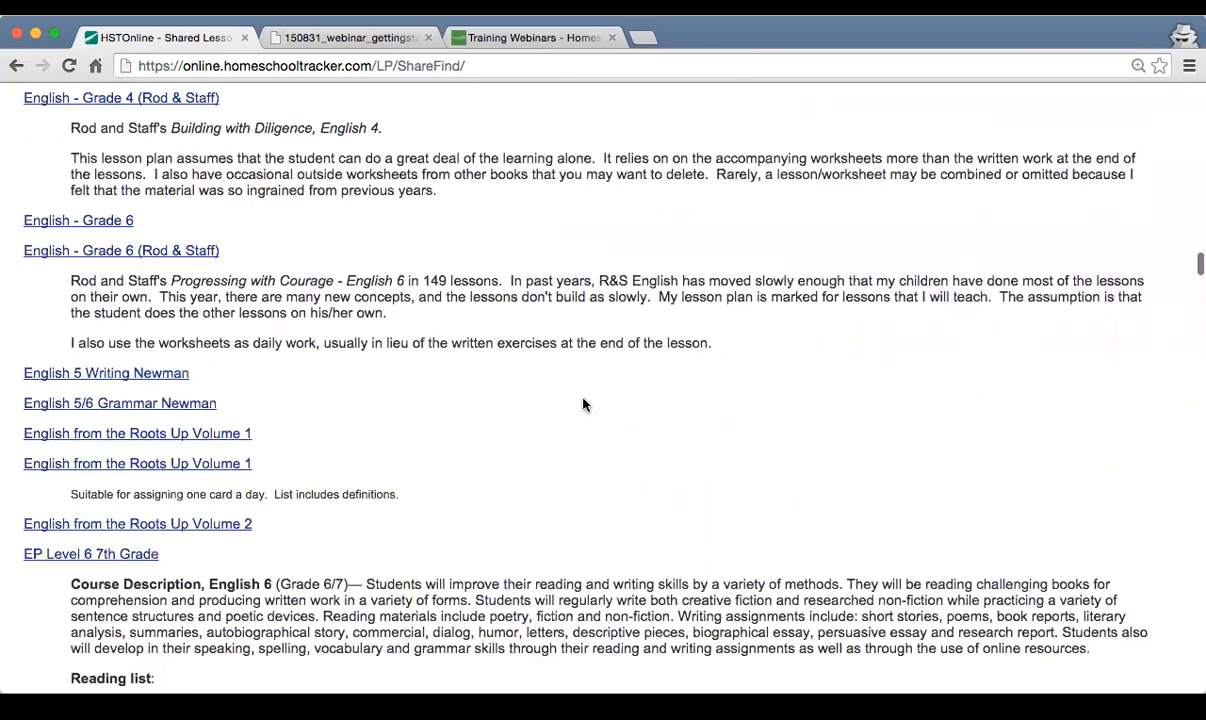
{"action": "scroll", "coordinate": [585, 404], "scroll_direction": "down", "scroll_amount": 15}
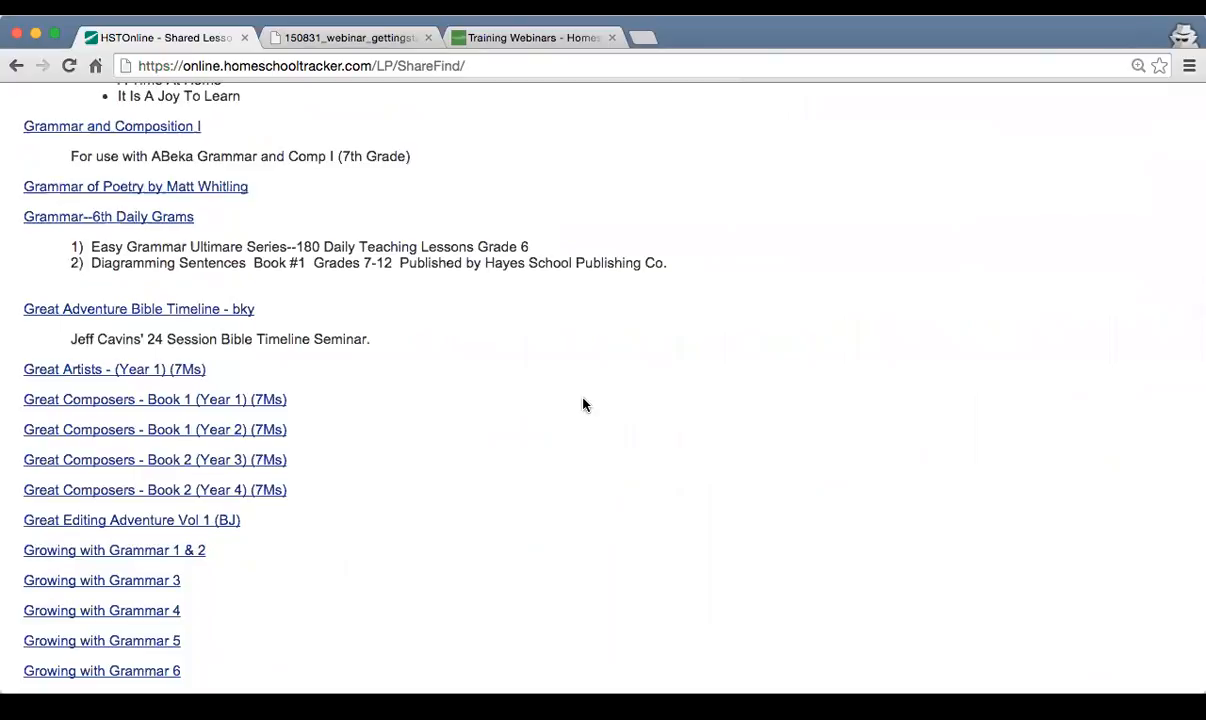
{"action": "scroll", "coordinate": [585, 404], "scroll_direction": "down", "scroll_amount": 5}
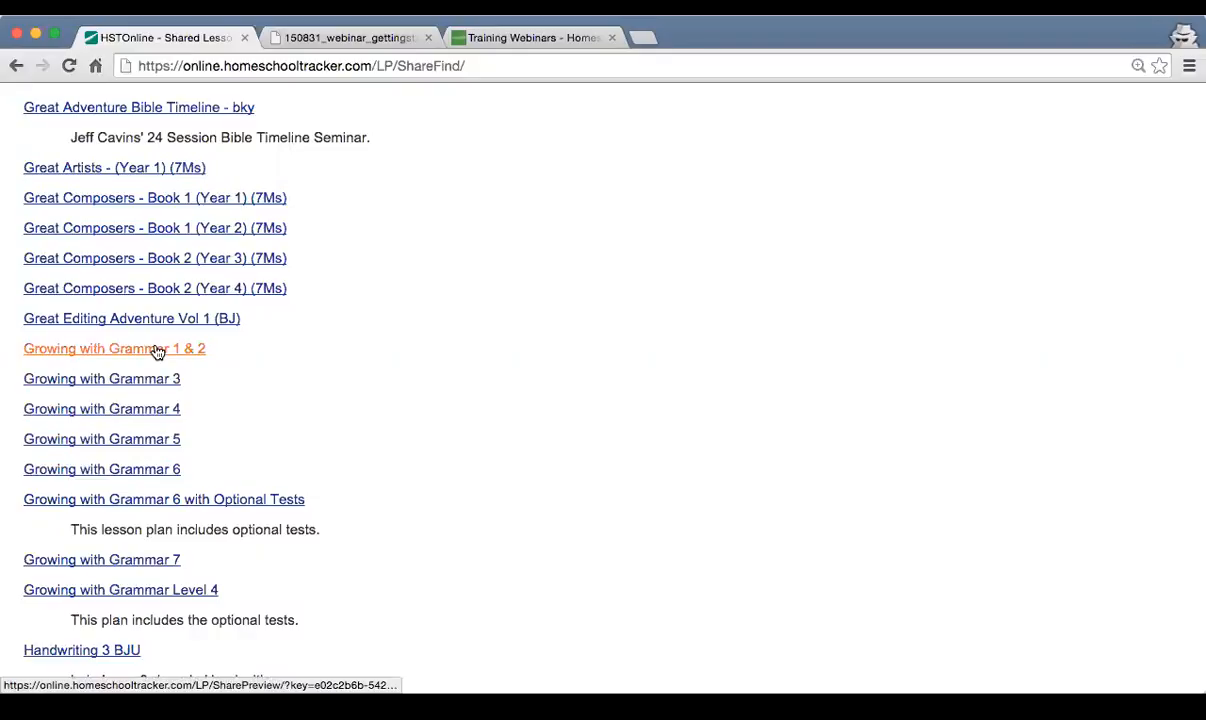
Open the Growing with Grammar 3 shared plan and look through its lesson items
{"action": "left_click", "coordinate": [108, 383]}
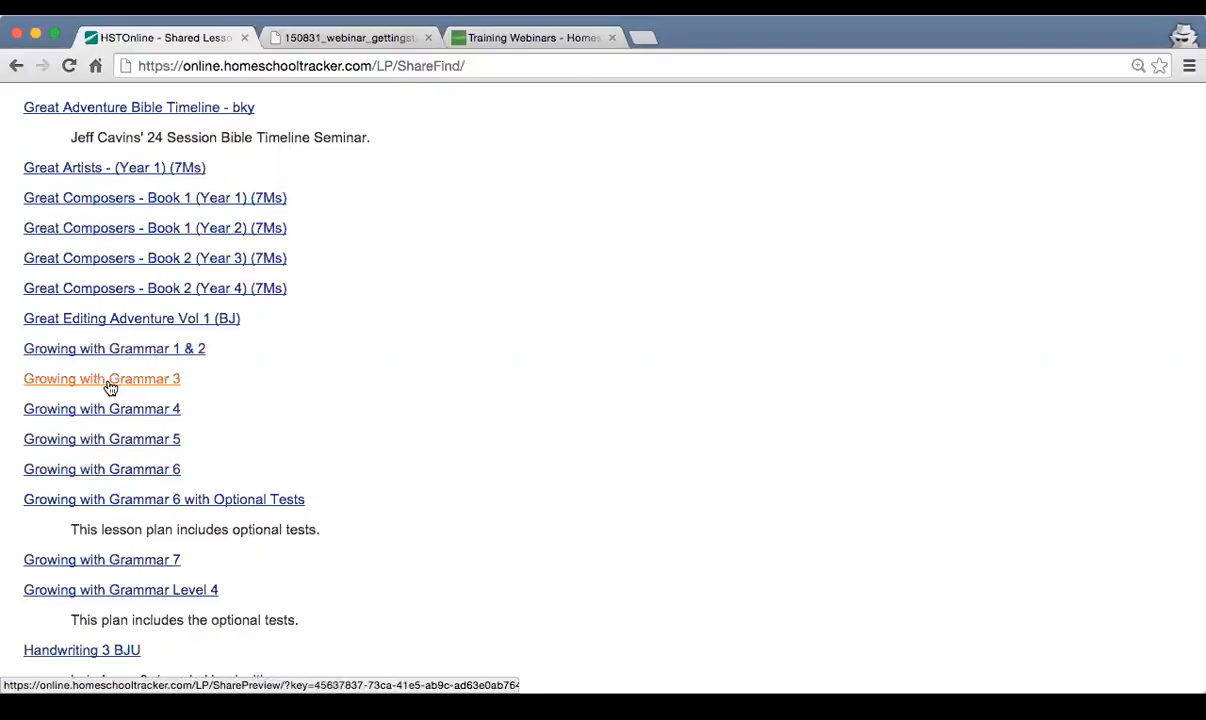
{"action": "scroll", "coordinate": [336, 466], "scroll_direction": "down", "scroll_amount": 5}
{"action": "scroll", "coordinate": [329, 464], "scroll_direction": "up", "scroll_amount": 5}
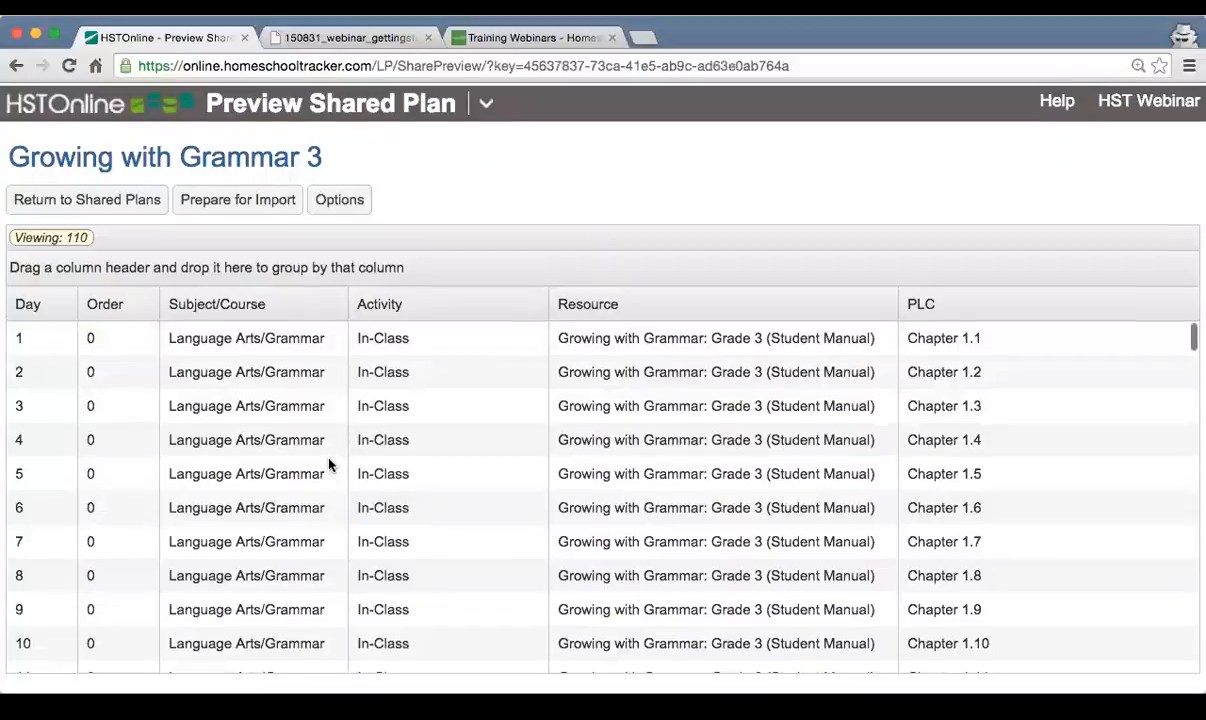
Return to the shared lesson plans and list all of them by running an empty search
{"action": "right_click", "coordinate": [535, 160]}
{"action": "left_click", "coordinate": [562, 167]}
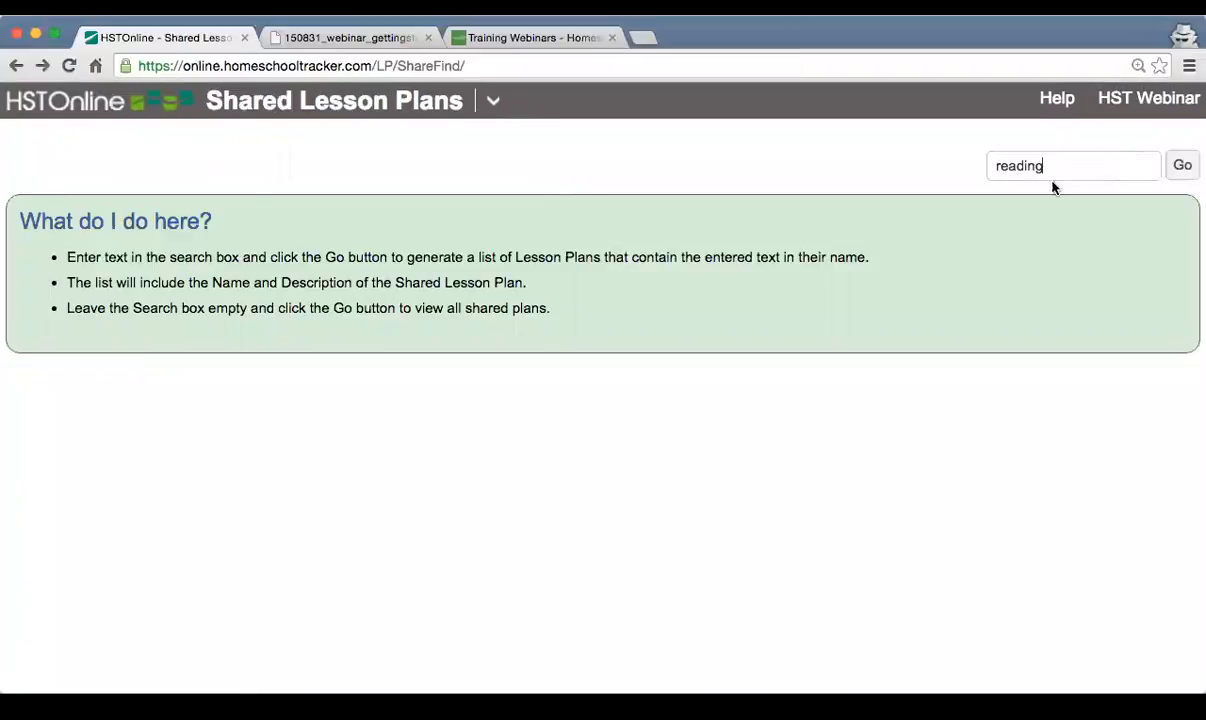
{"action": "double_click", "coordinate": [1013, 161]}
{"action": "key", "text": "BackSpace"}
{"action": "key", "text": "Return"}
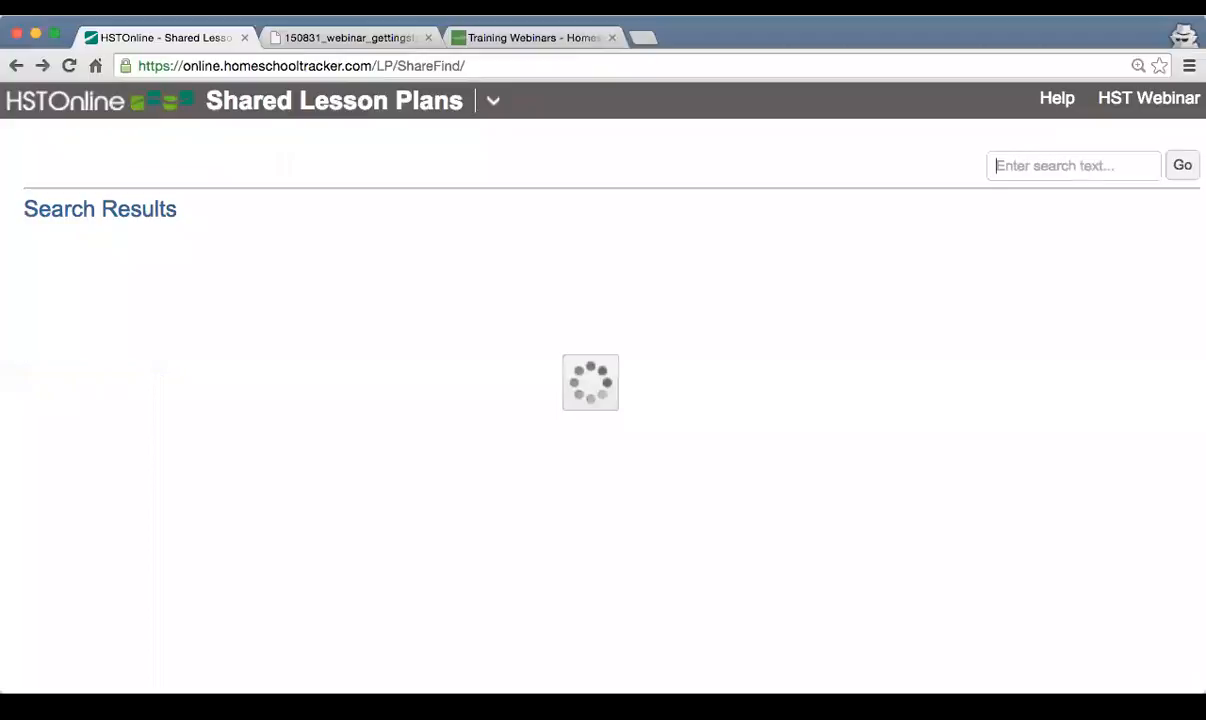
{"action": "scroll", "coordinate": [600, 437], "scroll_direction": "down", "scroll_amount": 20}
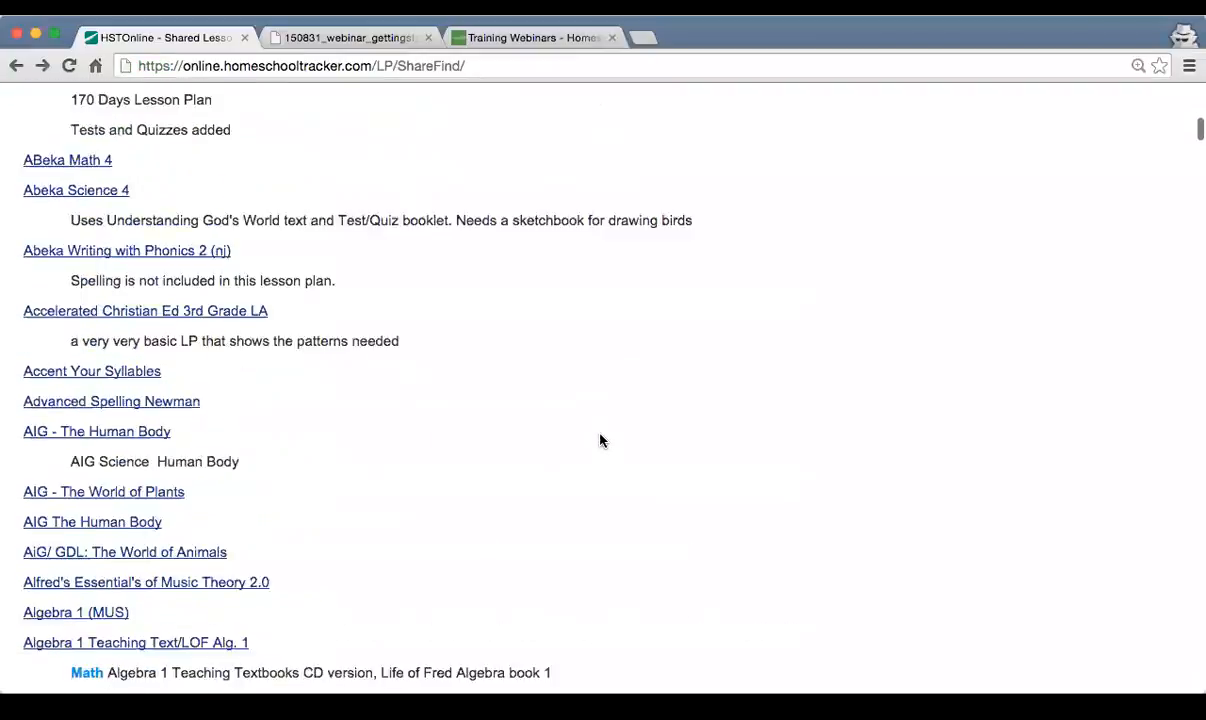
{"action": "scroll", "coordinate": [600, 440], "scroll_direction": "down", "scroll_amount": 5}
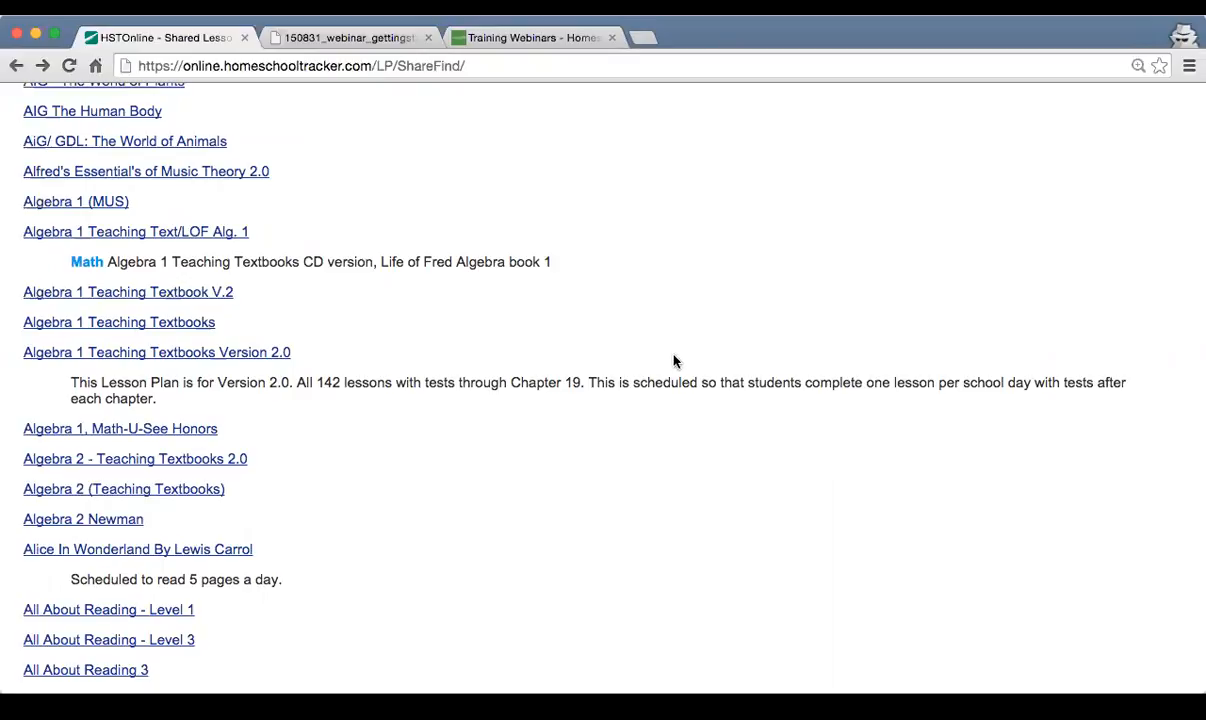
{"action": "scroll", "coordinate": [674, 361], "scroll_direction": "up", "scroll_amount": 20}
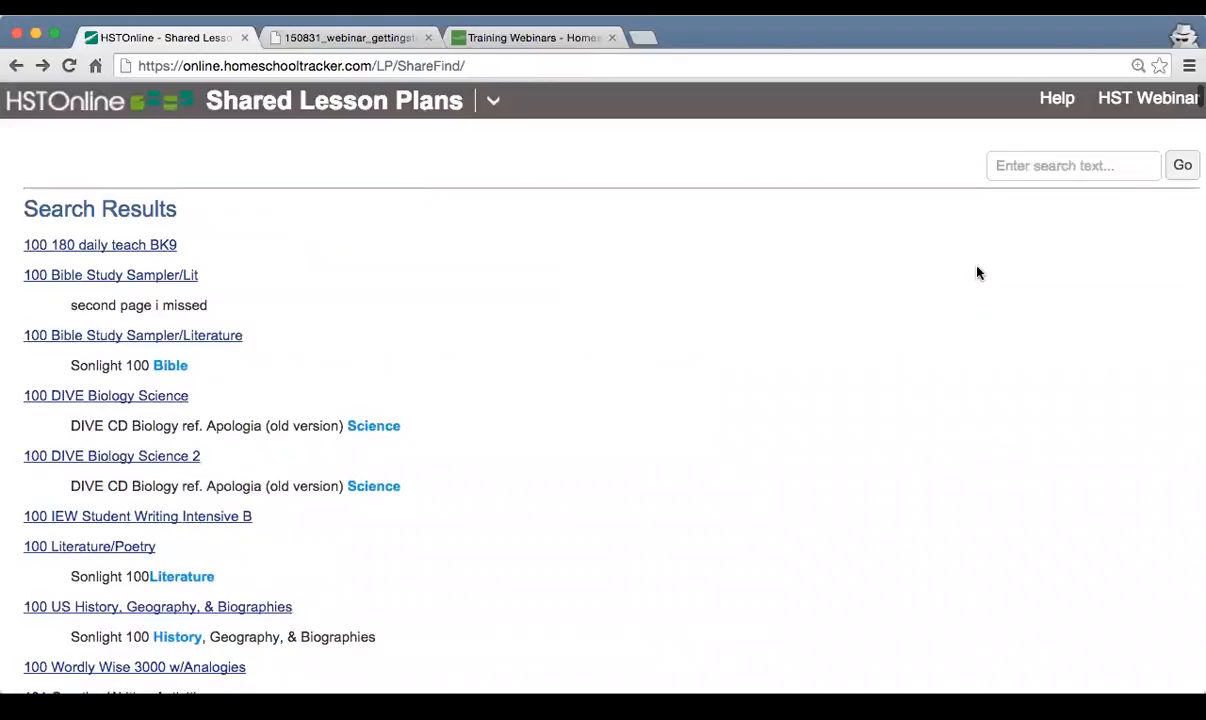
Search the shared lesson plans for "reading" and open the Usborn First Reading Level 1 plan
{"action": "type", "text": "reading"}
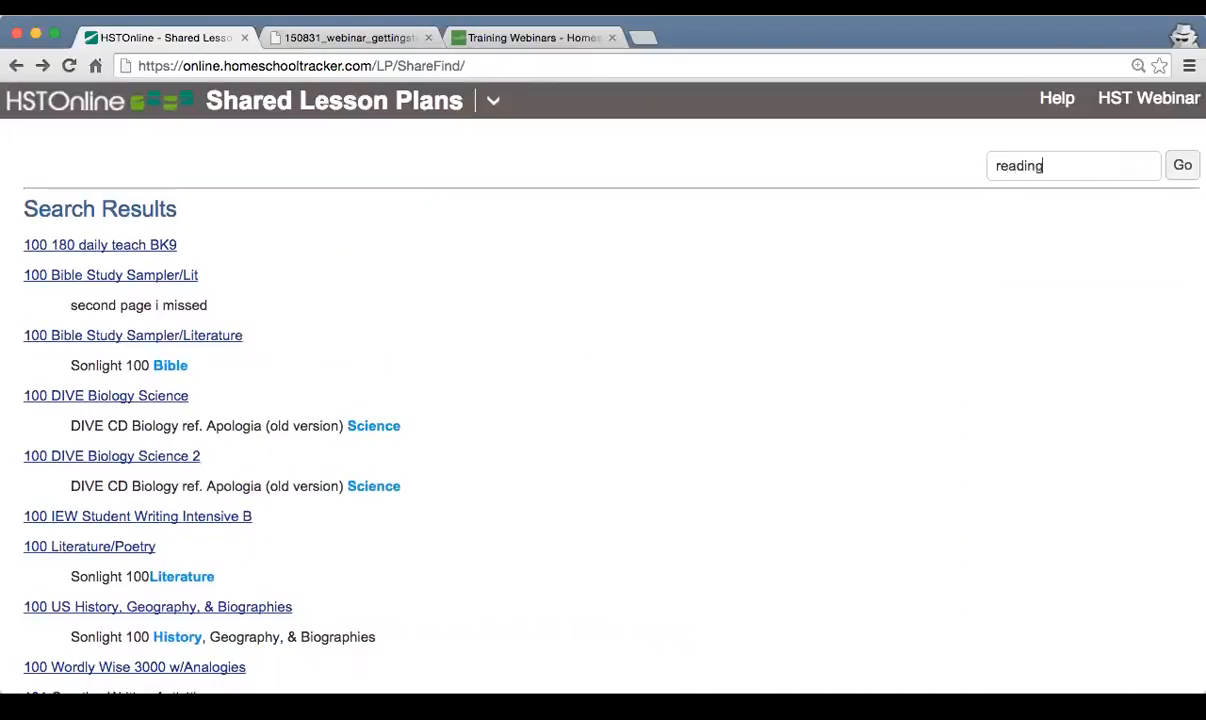
{"action": "key", "text": "Return"}
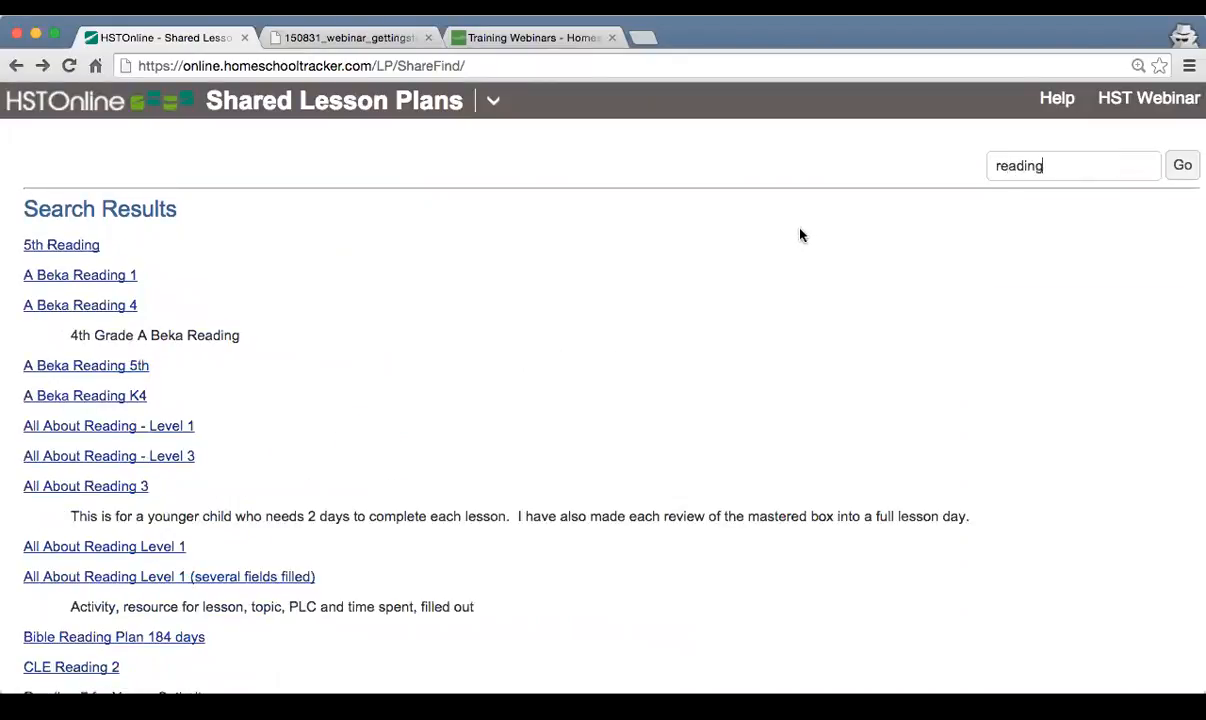
{"action": "scroll", "coordinate": [554, 409], "scroll_direction": "down", "scroll_amount": 6}
{"action": "scroll", "coordinate": [557, 406], "scroll_direction": "up", "scroll_amount": 6}
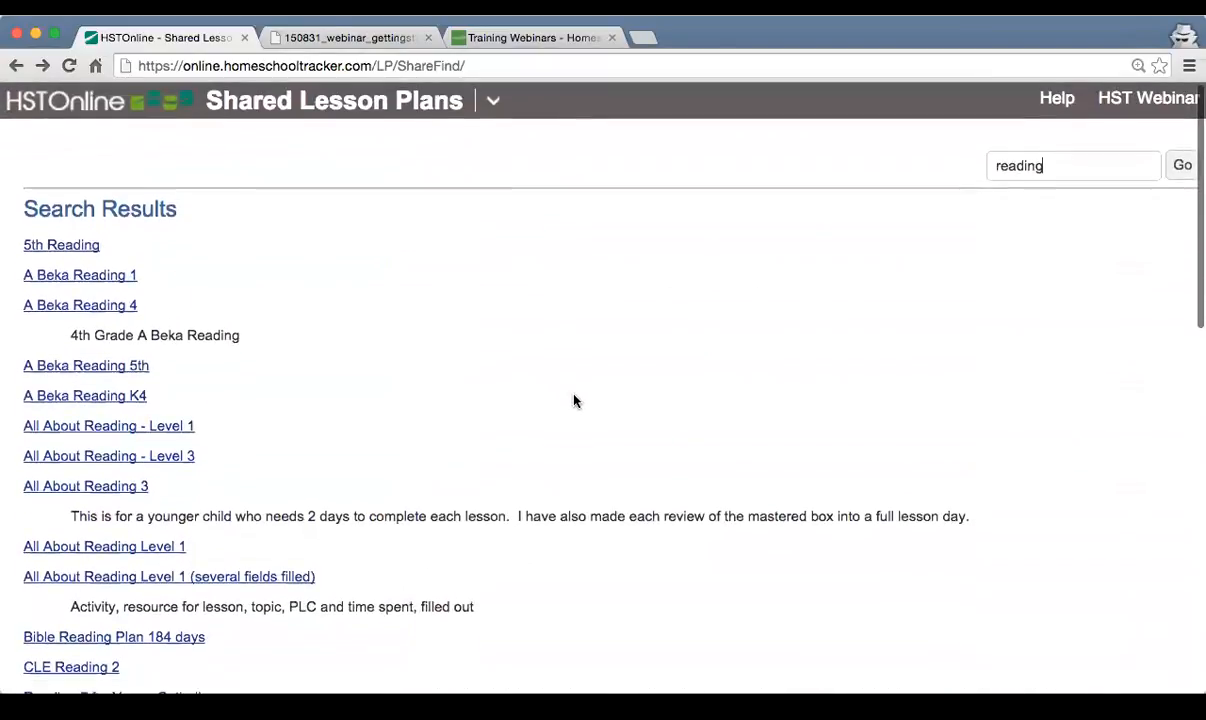
{"action": "scroll", "coordinate": [579, 401], "scroll_direction": "down", "scroll_amount": 10}
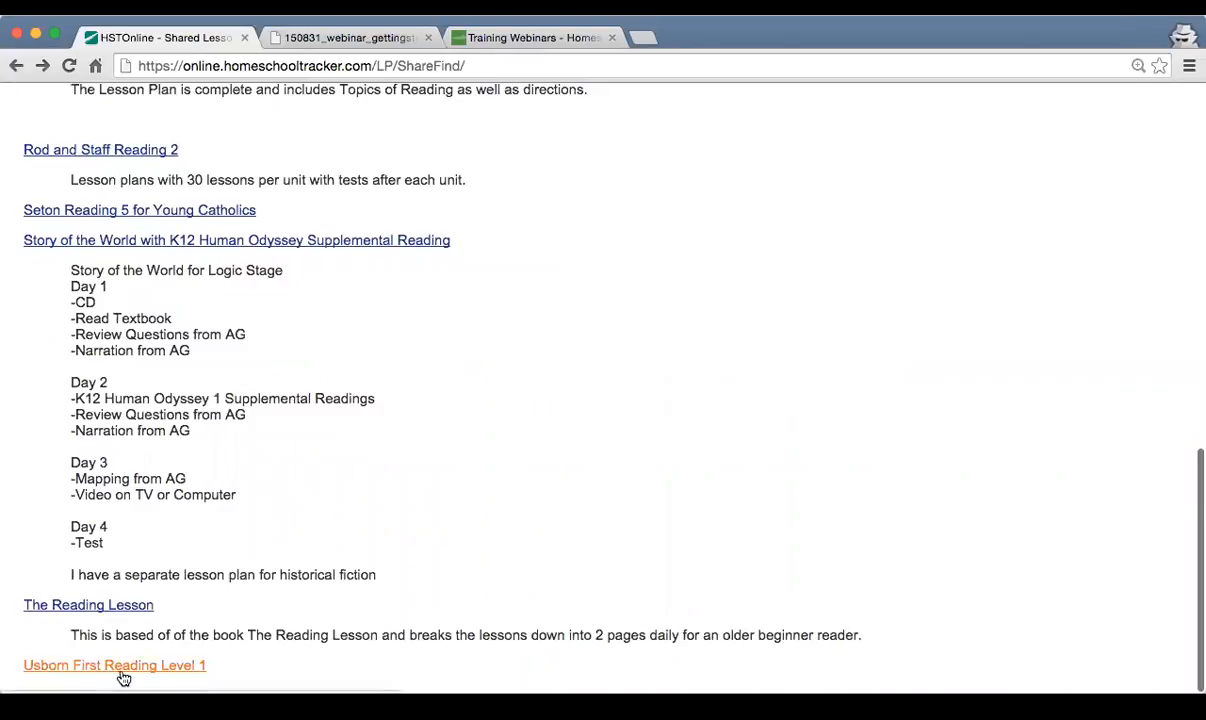
{"action": "left_click", "coordinate": [153, 672]}
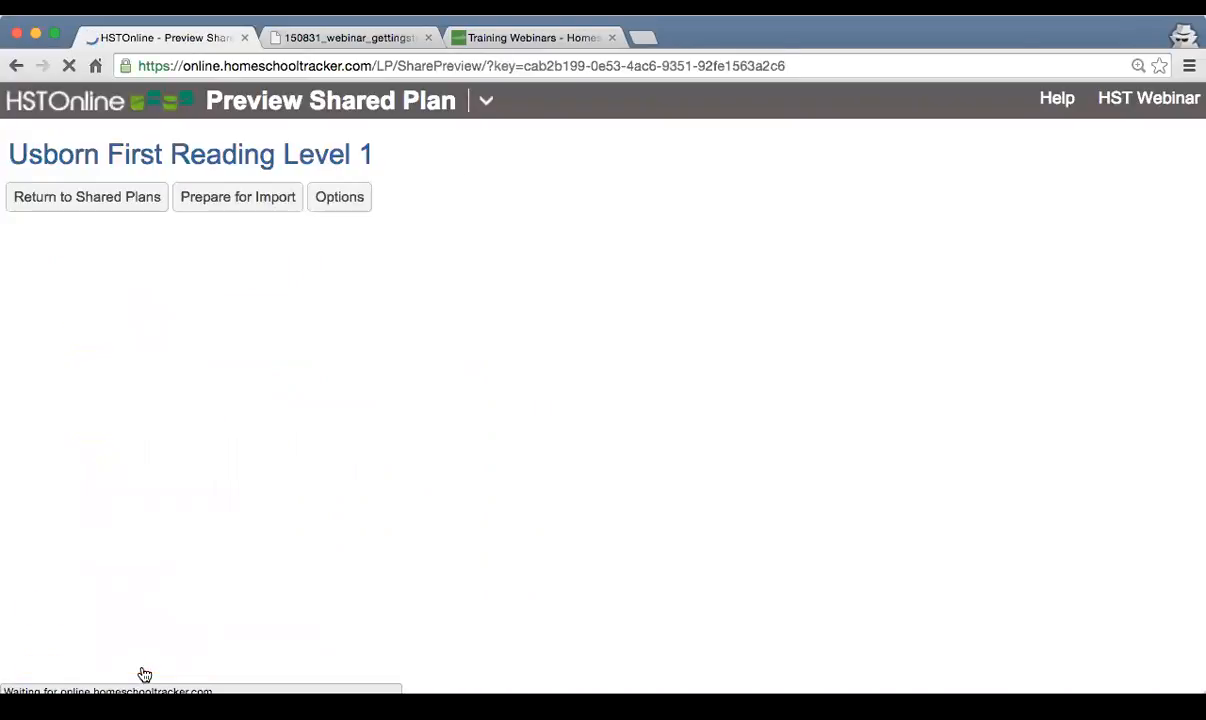
Examine all days and columns of the Usborn First Reading Level 1 plan preview
{"action": "scroll", "coordinate": [318, 615], "scroll_direction": "down", "scroll_amount": 5}
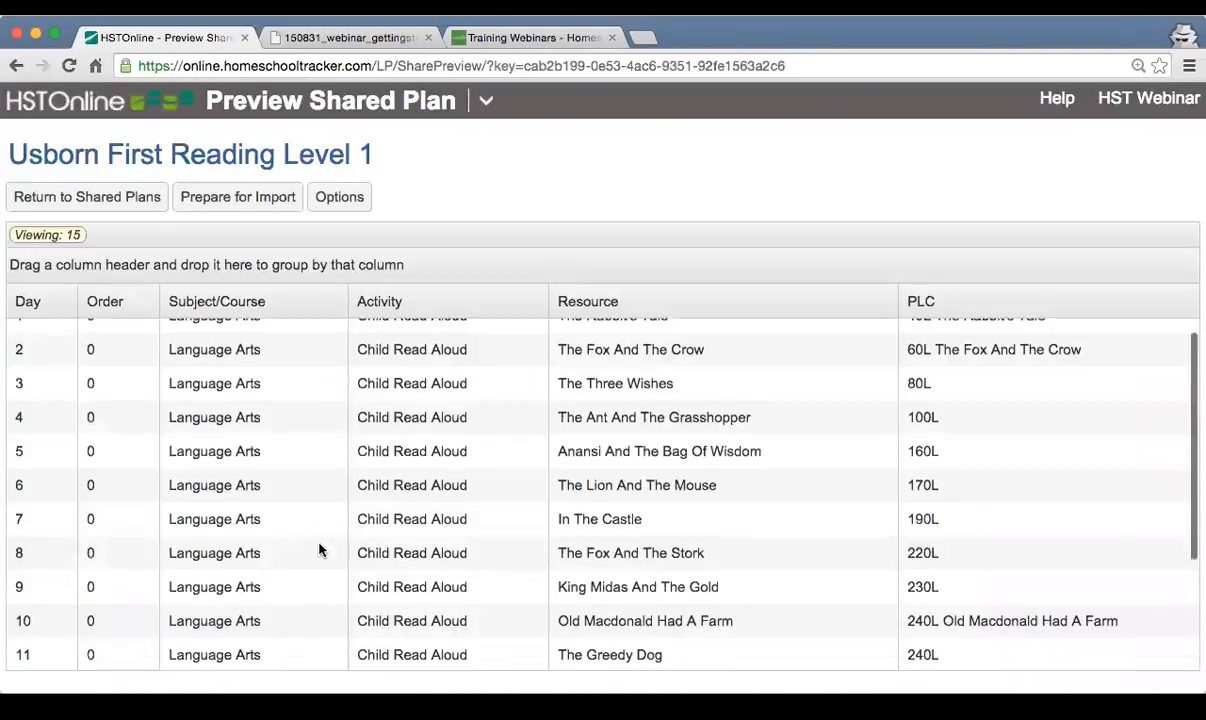
{"action": "scroll", "coordinate": [320, 549], "scroll_direction": "up", "scroll_amount": 5}
{"action": "scroll", "coordinate": [320, 549], "scroll_direction": "down", "scroll_amount": 5}
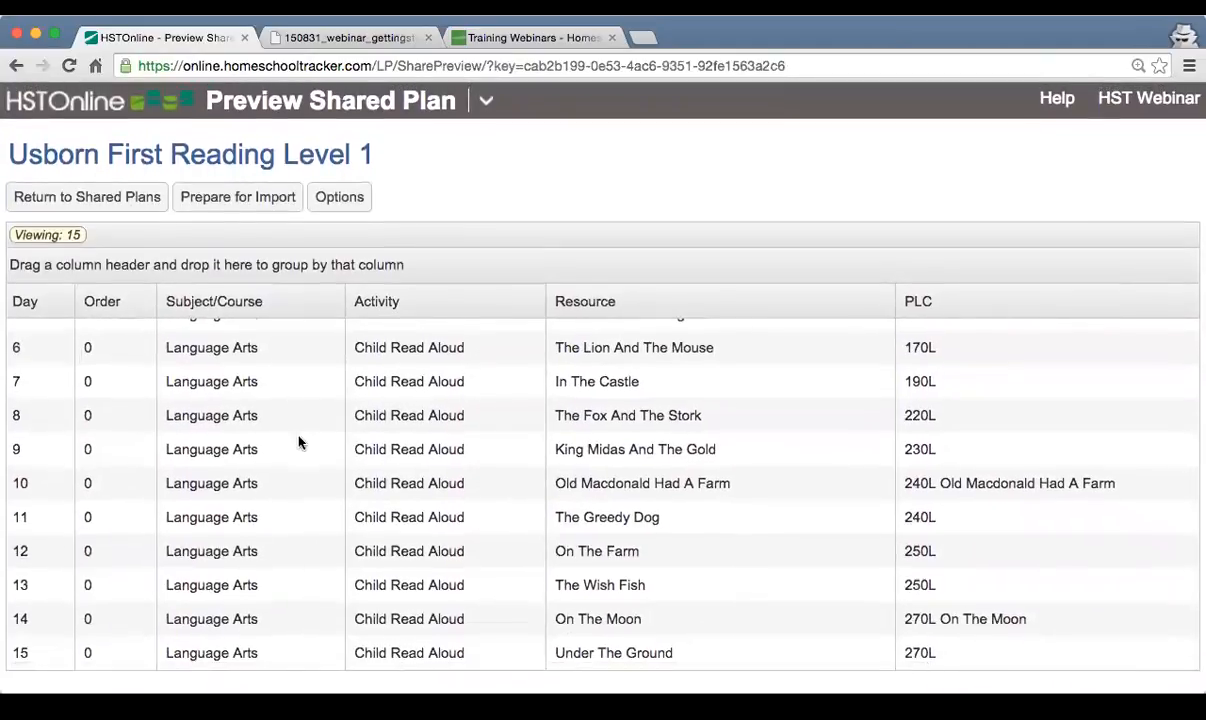
{"action": "scroll", "coordinate": [299, 439], "scroll_direction": "up", "scroll_amount": 5}
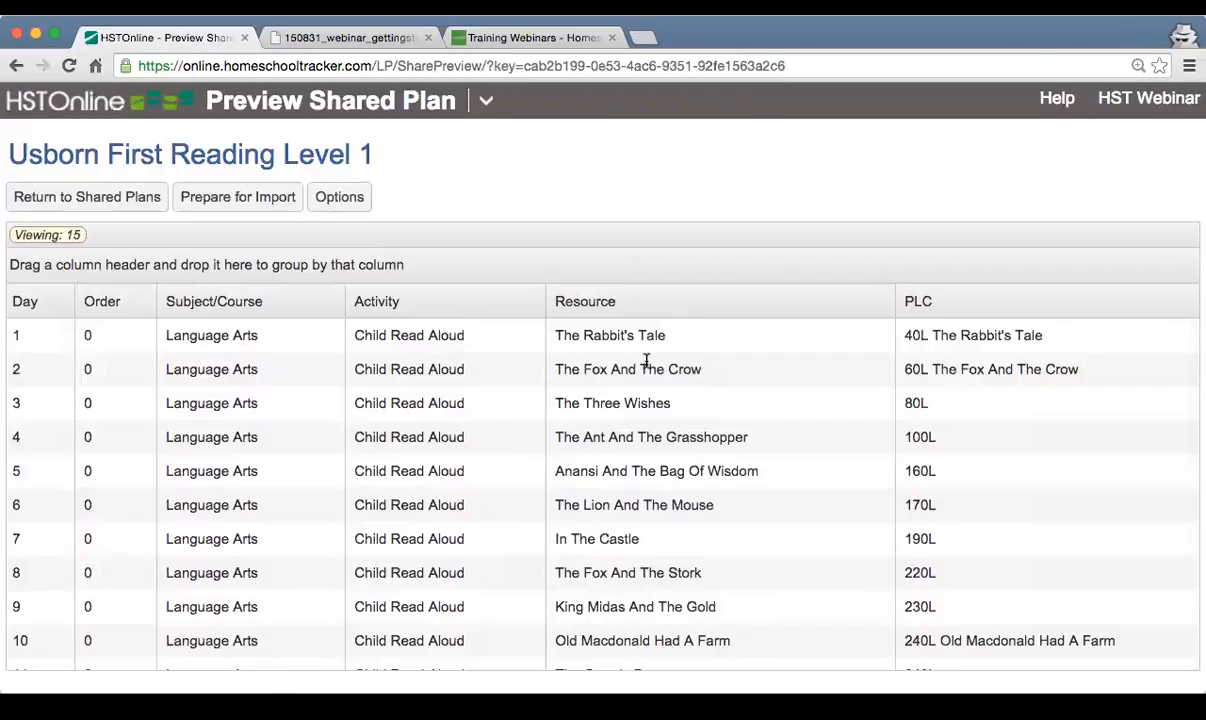
{"action": "scroll", "coordinate": [706, 488], "scroll_direction": "right", "scroll_amount": 2}
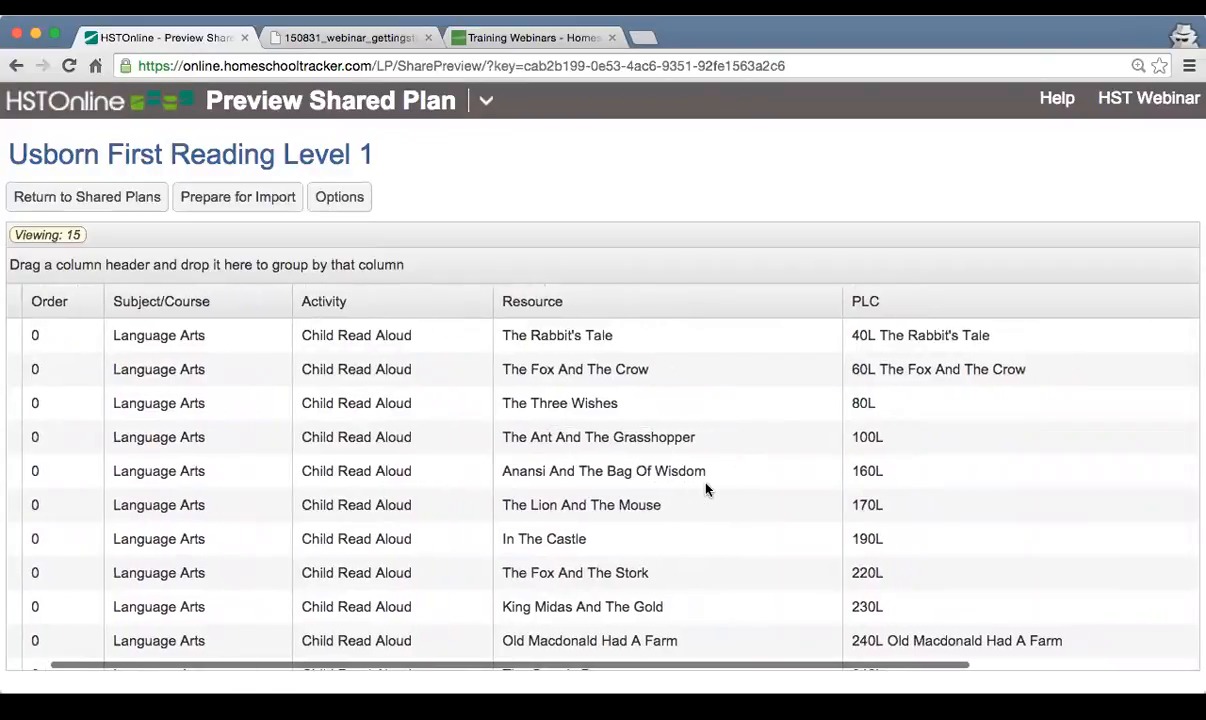
{"action": "scroll", "coordinate": [706, 488], "scroll_direction": "right", "scroll_amount": 3}
{"action": "scroll", "coordinate": [706, 488], "scroll_direction": "down", "scroll_amount": 3}
{"action": "scroll", "coordinate": [706, 488], "scroll_direction": "right", "scroll_amount": 2}
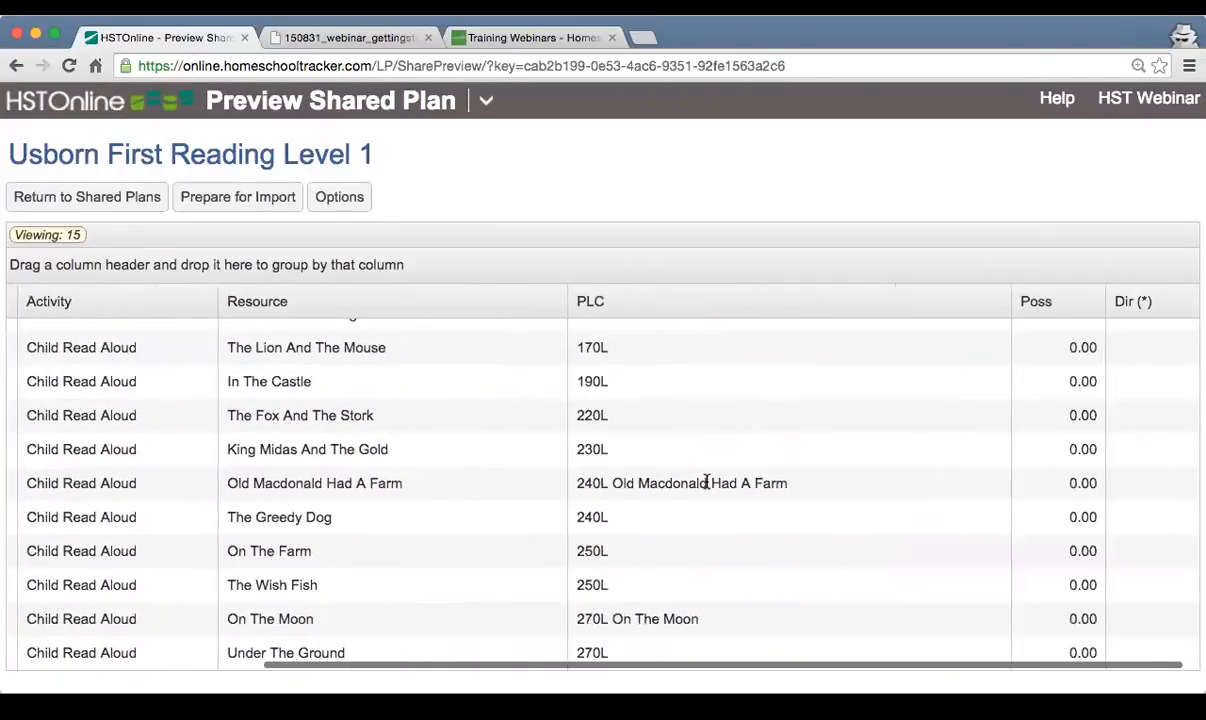
{"action": "scroll", "coordinate": [565, 474], "scroll_direction": "up", "scroll_amount": 3}
{"action": "scroll", "coordinate": [447, 469], "scroll_direction": "left", "scroll_amount": 5}
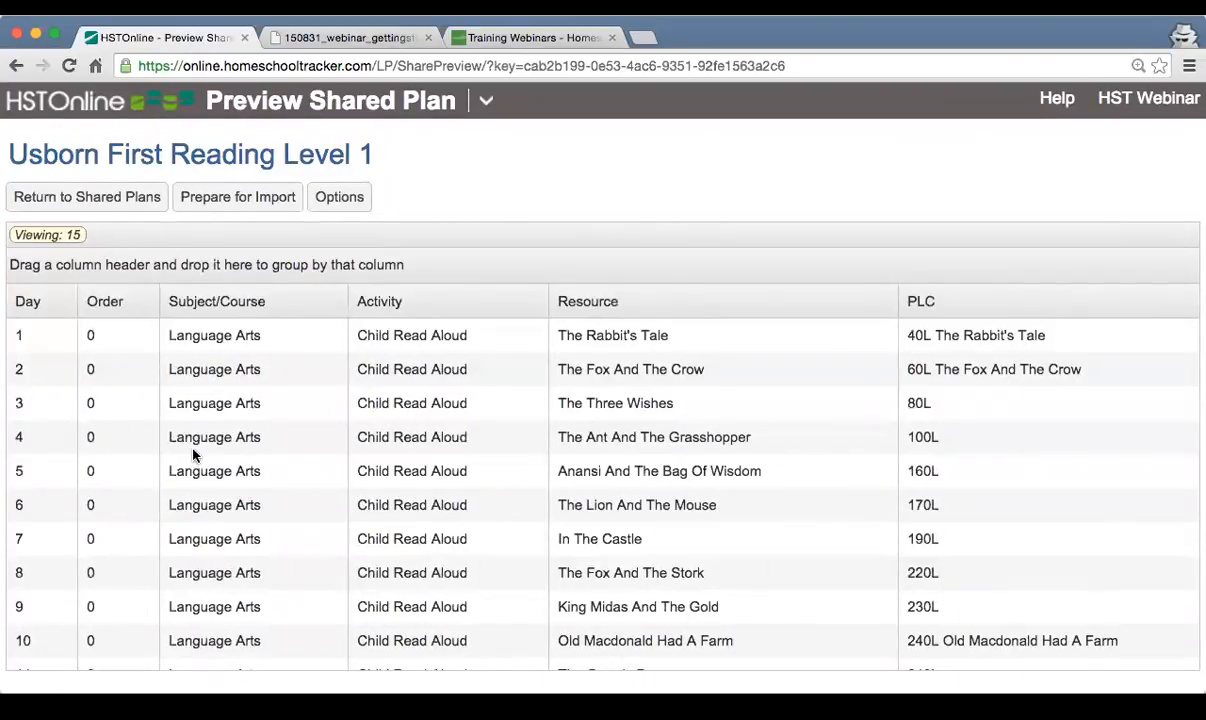
Prepare the previewed plan for import and name the new lesson plan "Reading 1"
{"action": "left_click", "coordinate": [216, 200]}
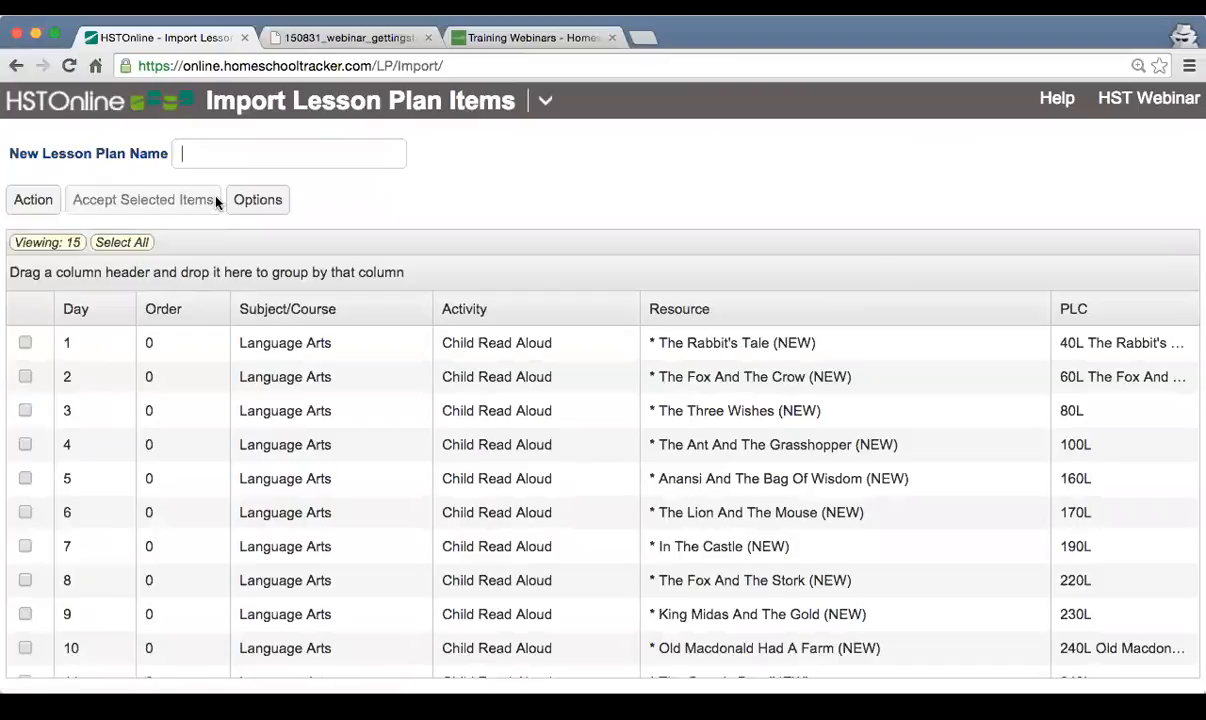
{"action": "scroll", "coordinate": [218, 510], "scroll_direction": "down", "scroll_amount": 3}
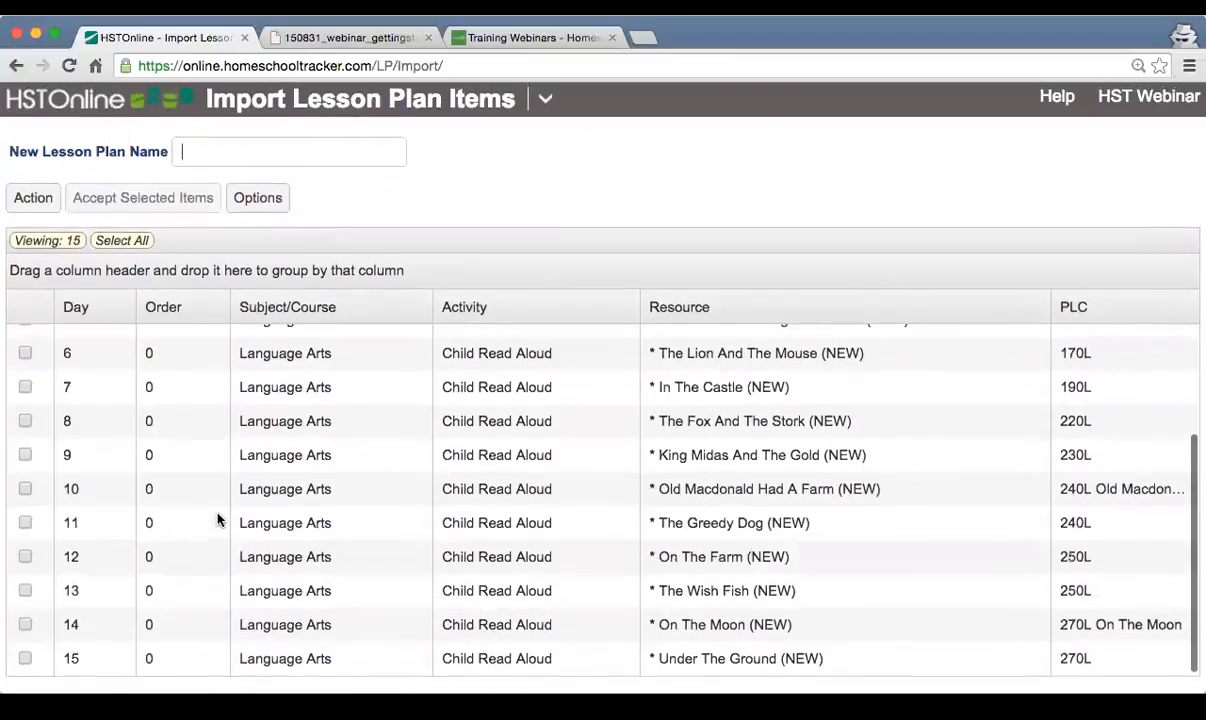
{"action": "scroll", "coordinate": [218, 518], "scroll_direction": "up", "scroll_amount": 3}
{"action": "left_click", "coordinate": [231, 150]}
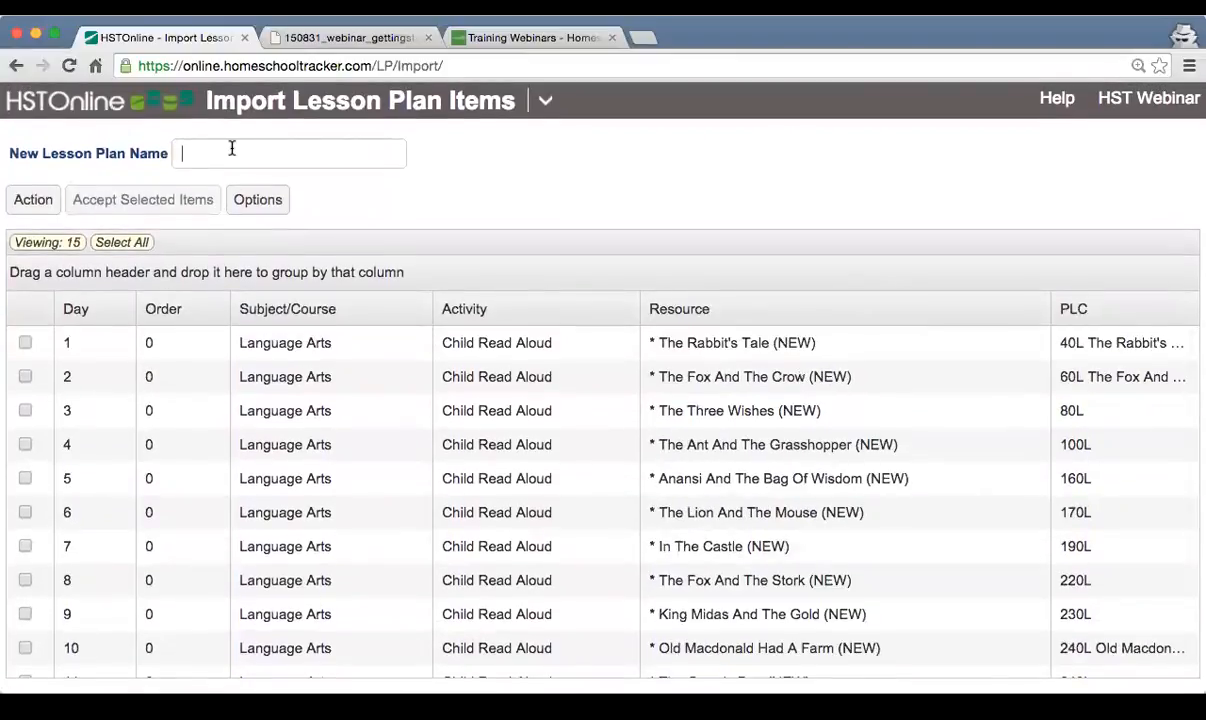
{"action": "type", "text": "Reading 1"}
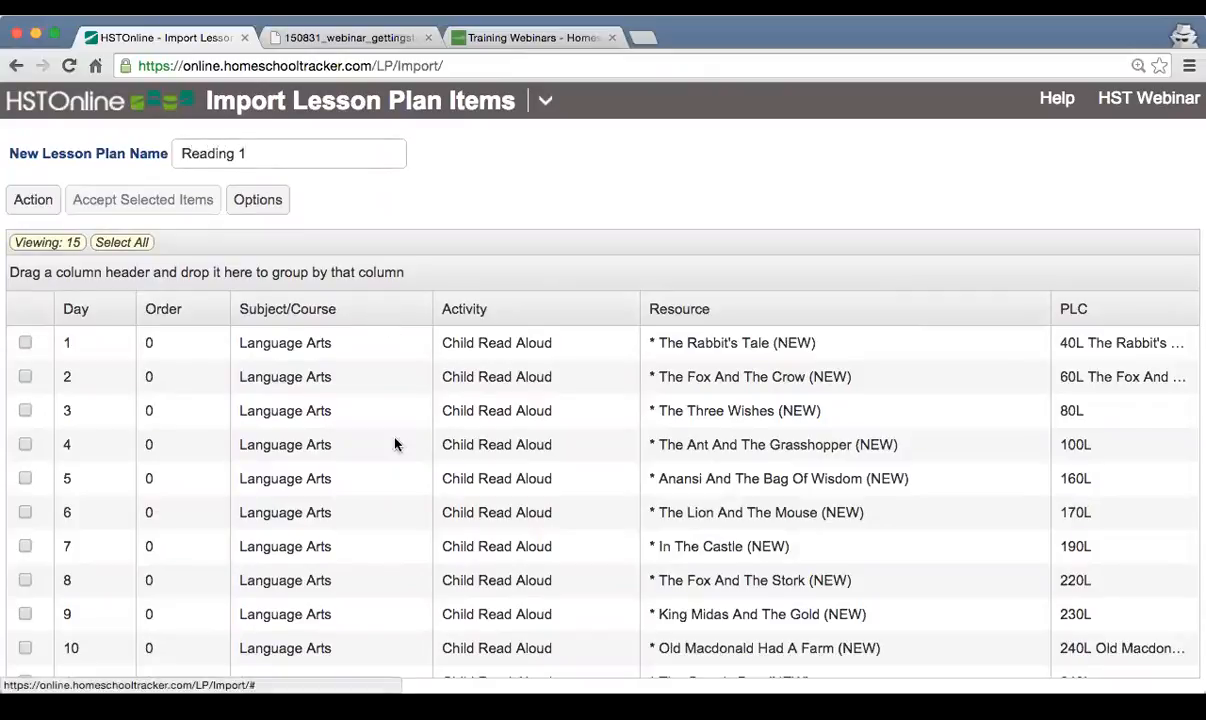
{"action": "scroll", "coordinate": [375, 432], "scroll_direction": "down", "scroll_amount": 3}
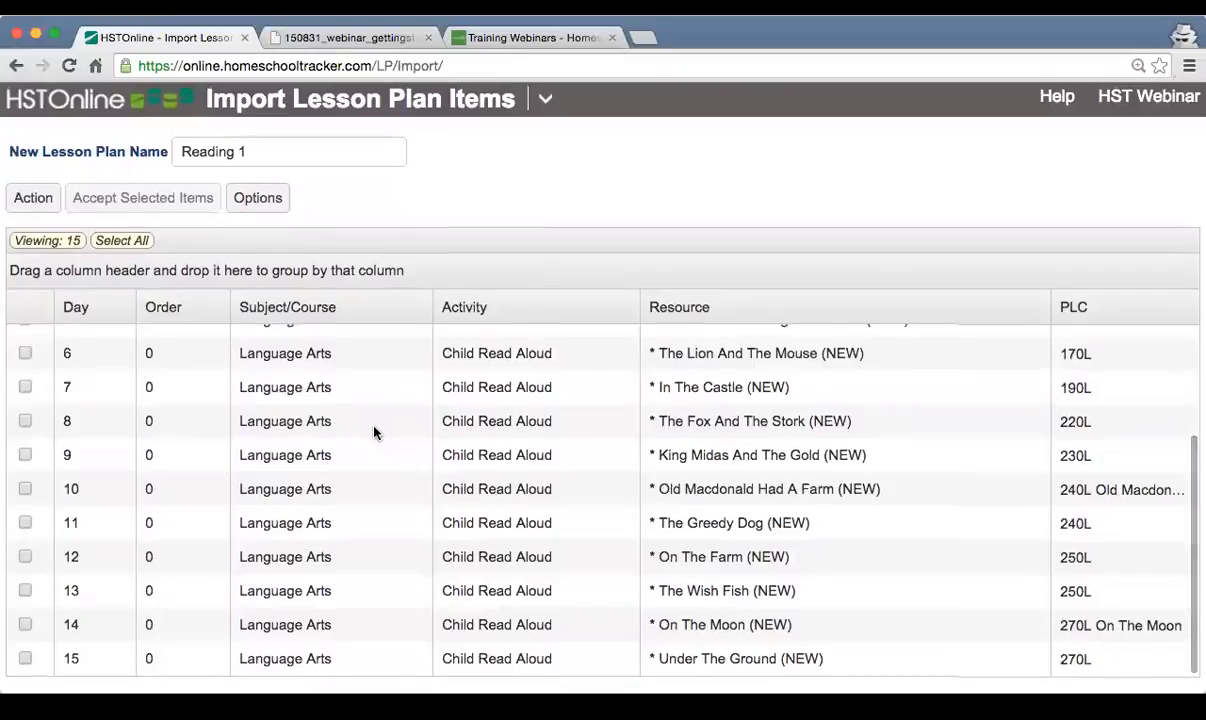
{"action": "scroll", "coordinate": [375, 432], "scroll_direction": "up", "scroll_amount": 3}
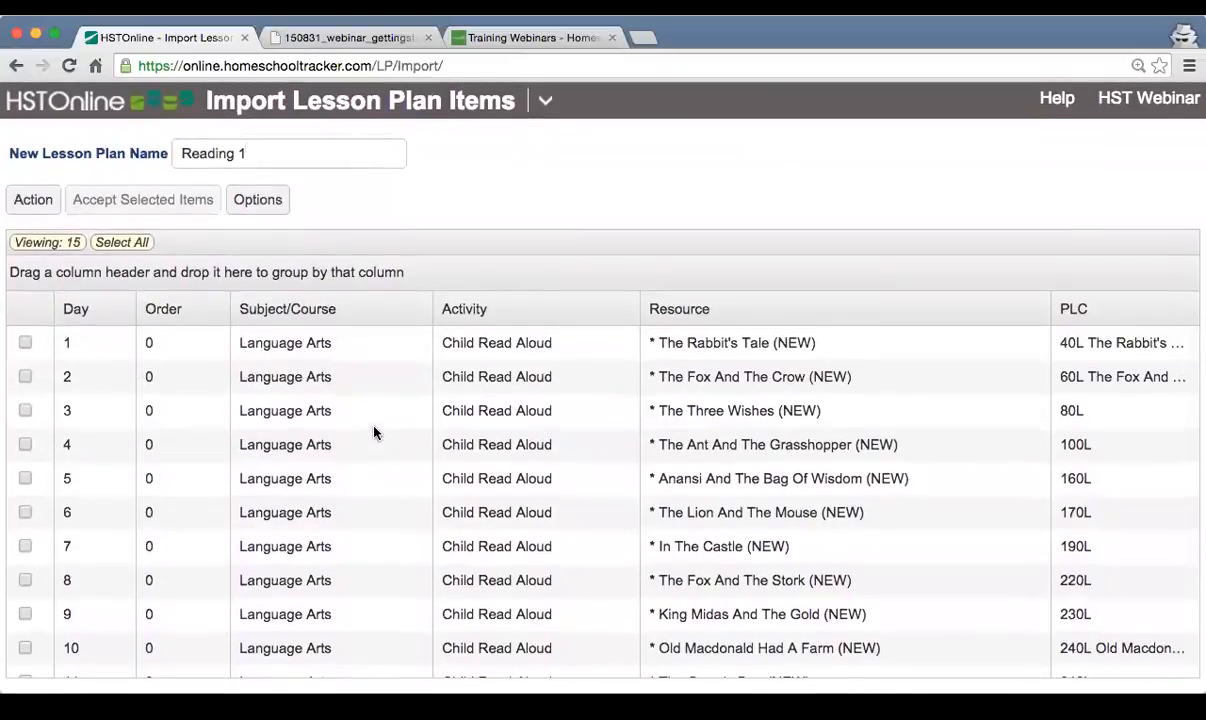
Select all the import items and multi-edit their Subject/Course to Language Arts/Reading 1
{"action": "left_click", "coordinate": [326, 344]}
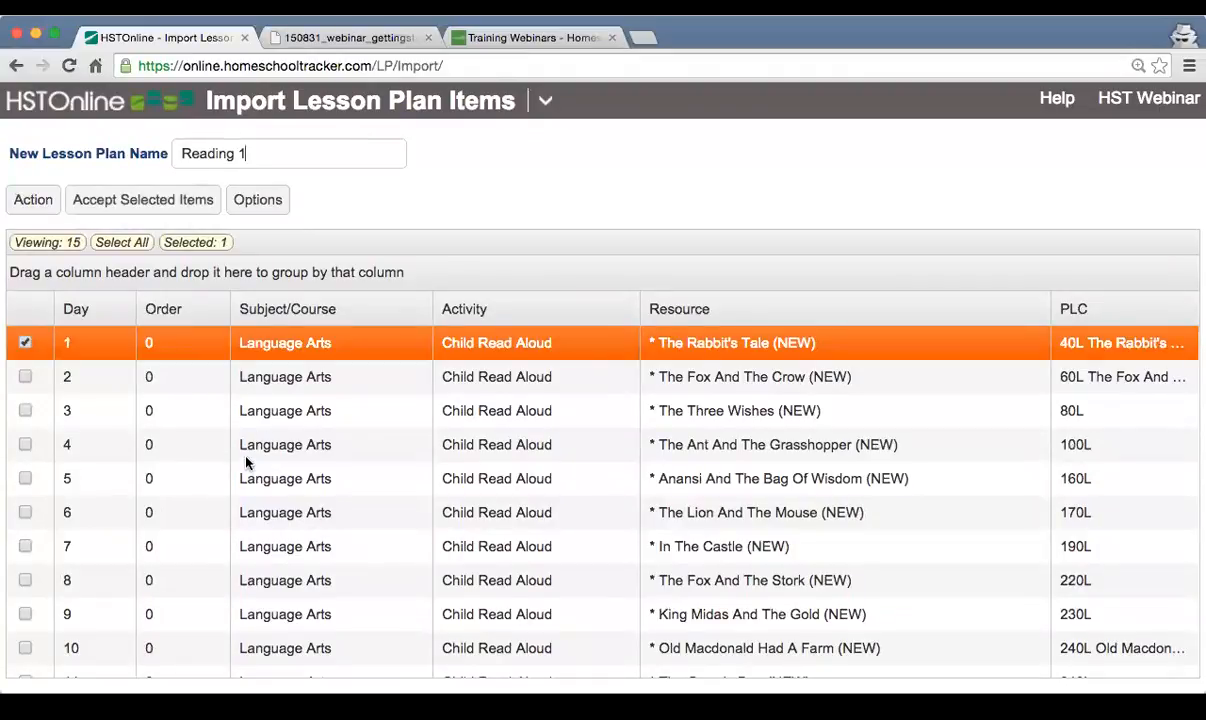
{"action": "left_click", "coordinate": [128, 247]}
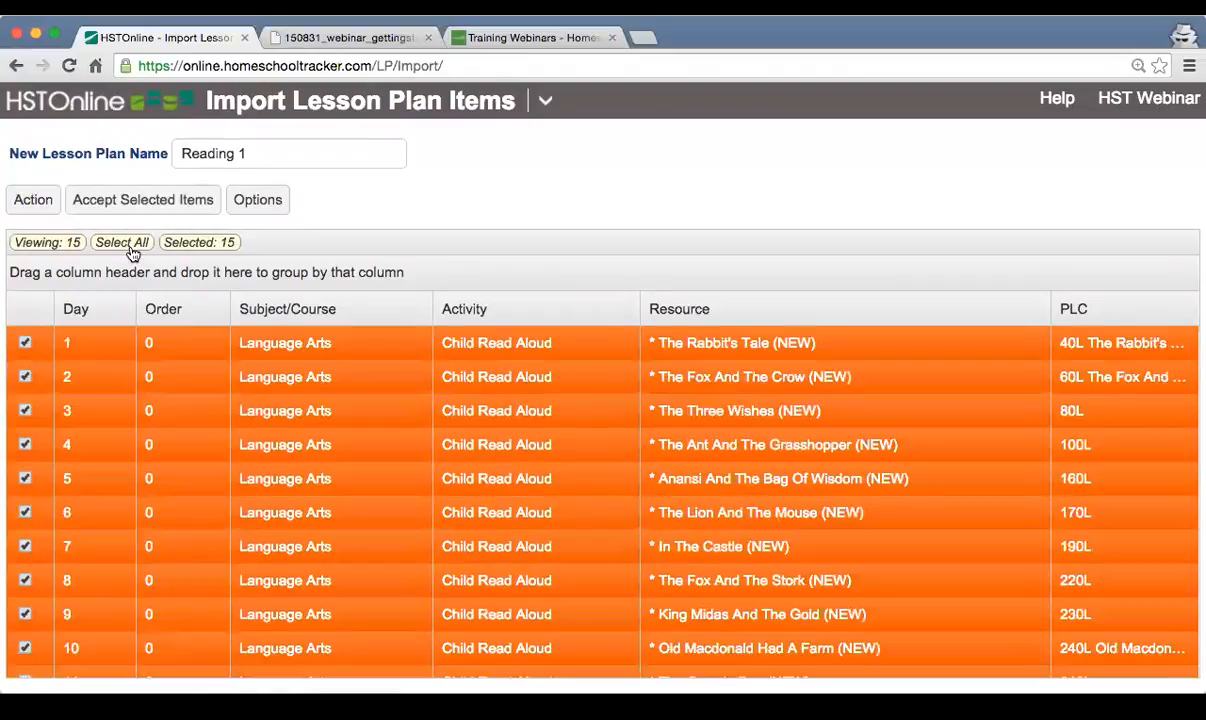
{"action": "left_click", "coordinate": [30, 201]}
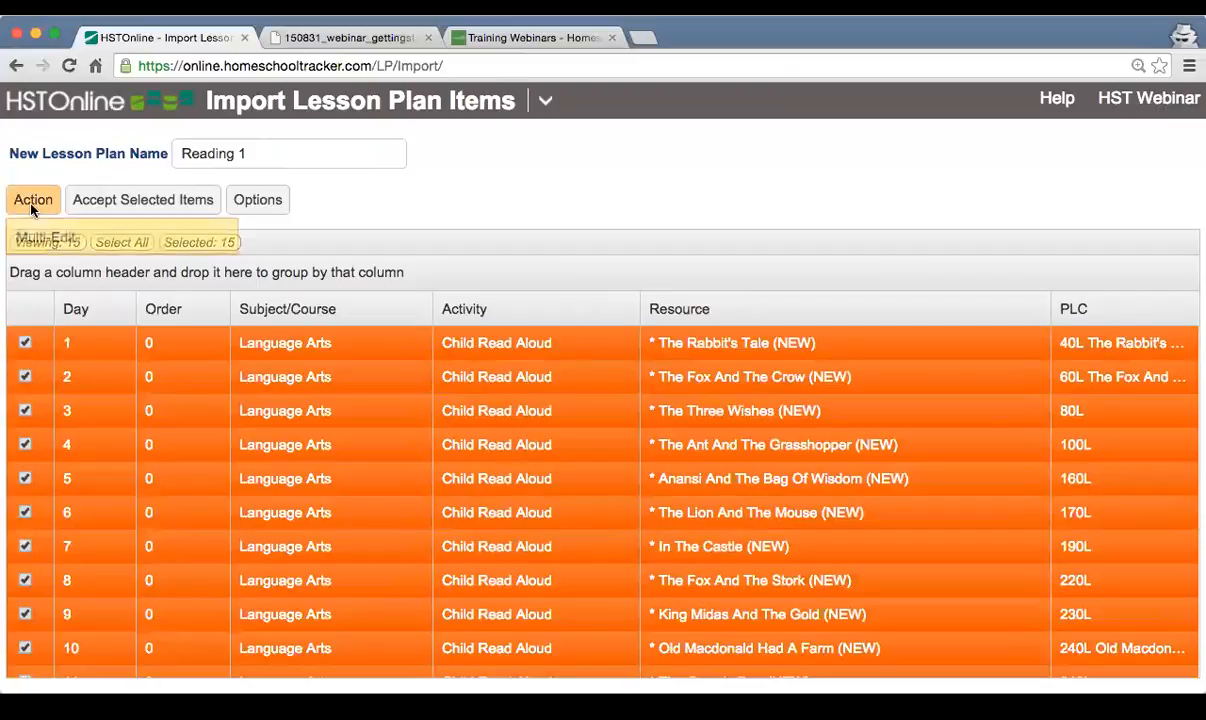
{"action": "left_click", "coordinate": [37, 236]}
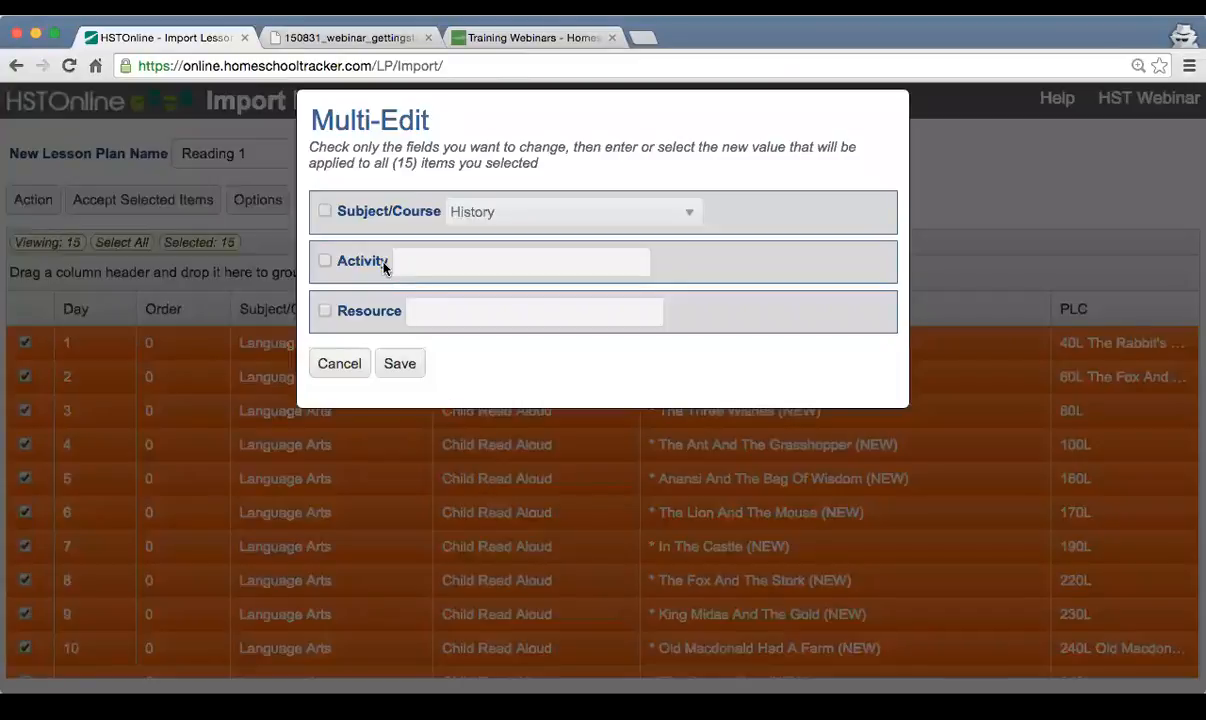
{"action": "left_click", "coordinate": [325, 212]}
{"action": "left_click", "coordinate": [528, 220]}
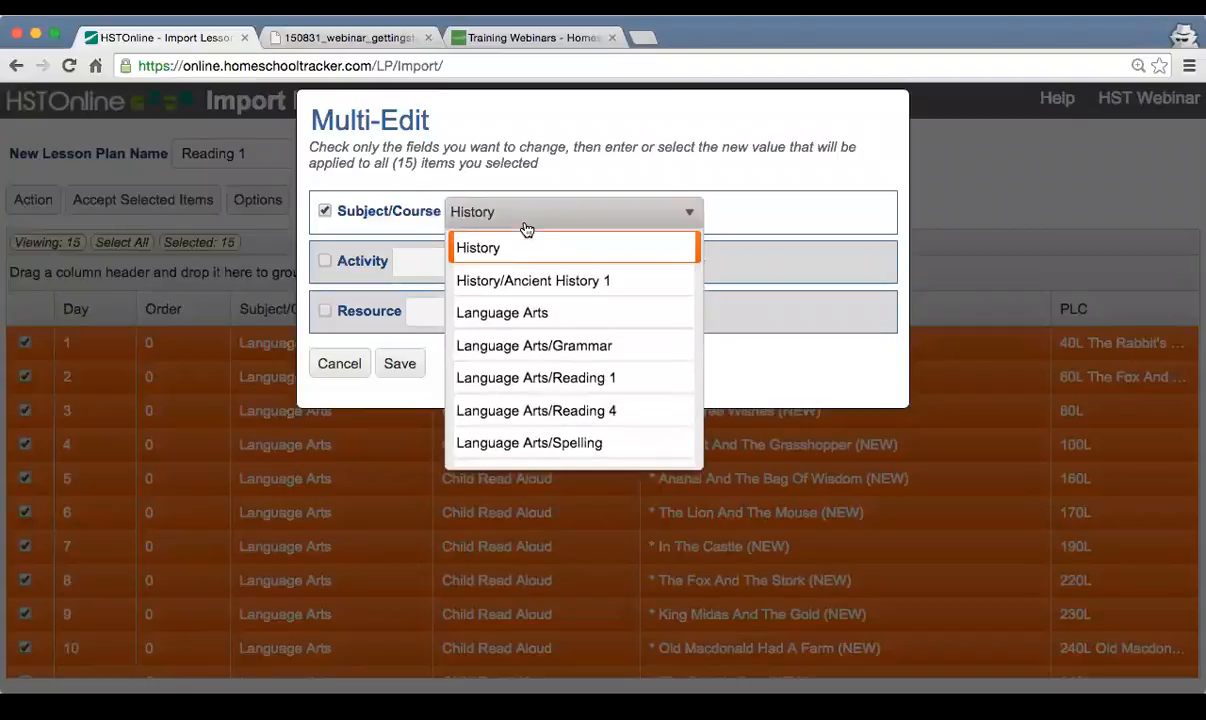
{"action": "left_click", "coordinate": [590, 377]}
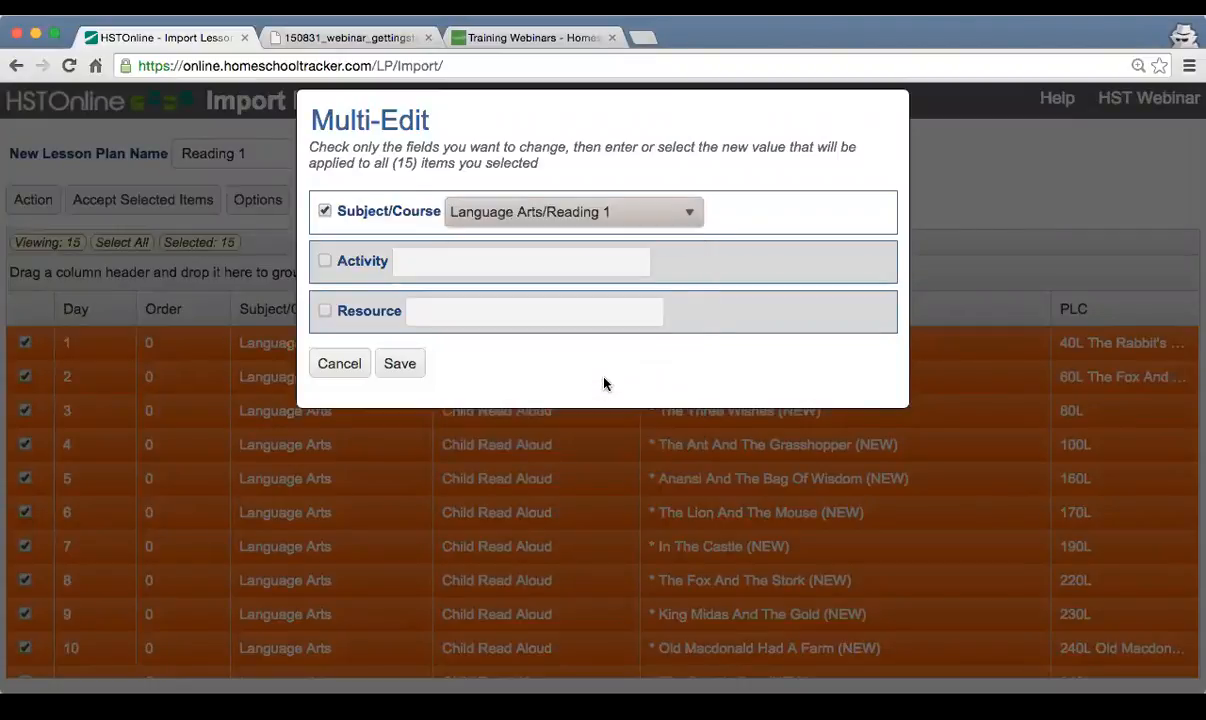
{"action": "left_click", "coordinate": [419, 377]}
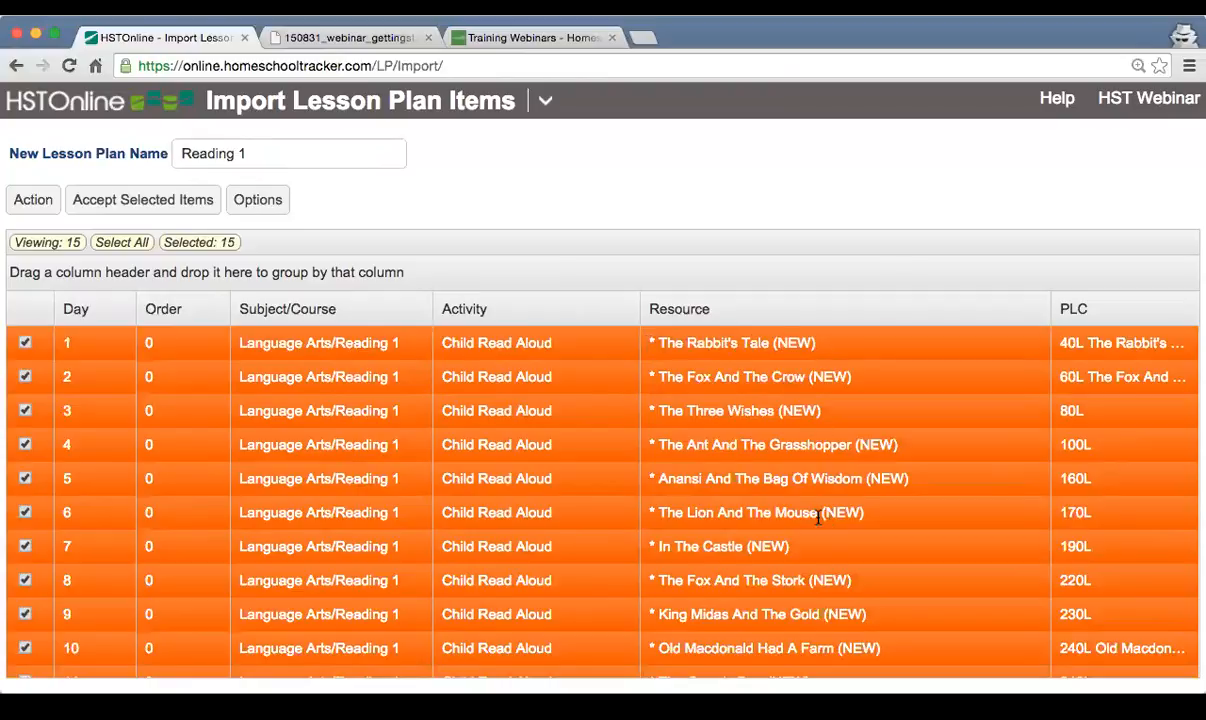
Check the edited items and accept all selected ones into the Reading 1 lesson plan
{"action": "scroll", "coordinate": [816, 512], "scroll_direction": "down", "scroll_amount": 3}
{"action": "scroll", "coordinate": [818, 522], "scroll_direction": "up", "scroll_amount": 3}
{"action": "scroll", "coordinate": [780, 480], "scroll_direction": "down", "scroll_amount": 3}
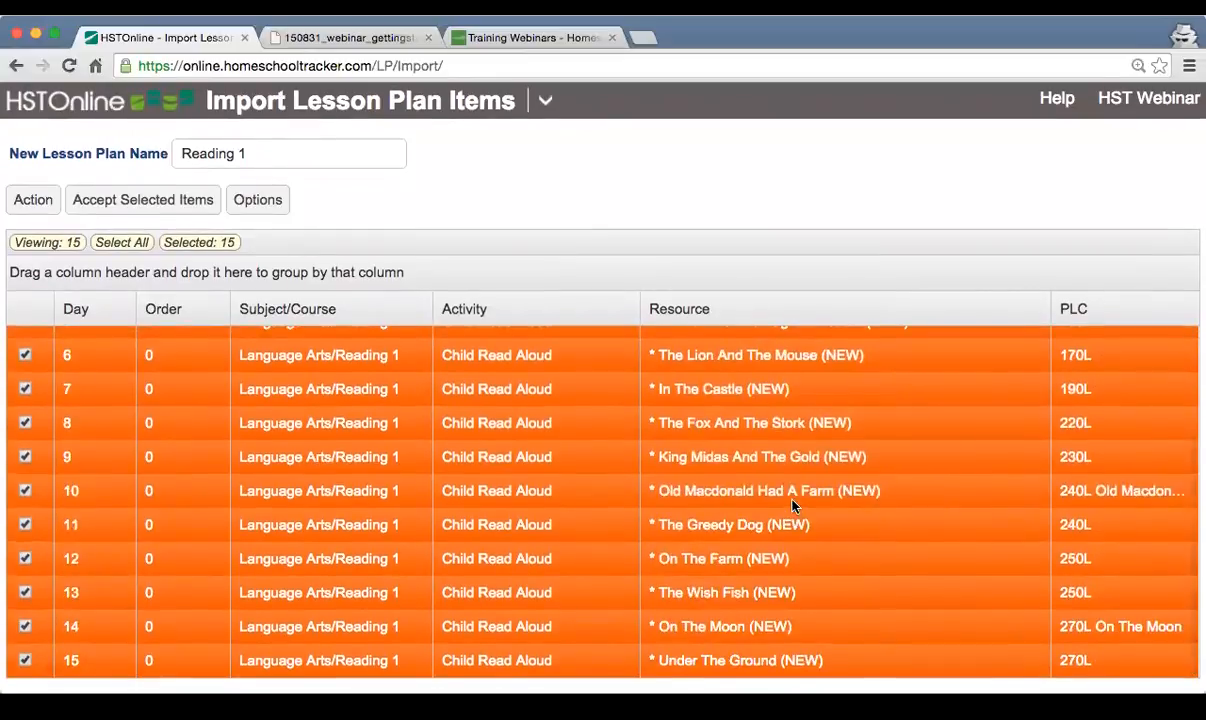
{"action": "scroll", "coordinate": [773, 488], "scroll_direction": "up", "scroll_amount": 3}
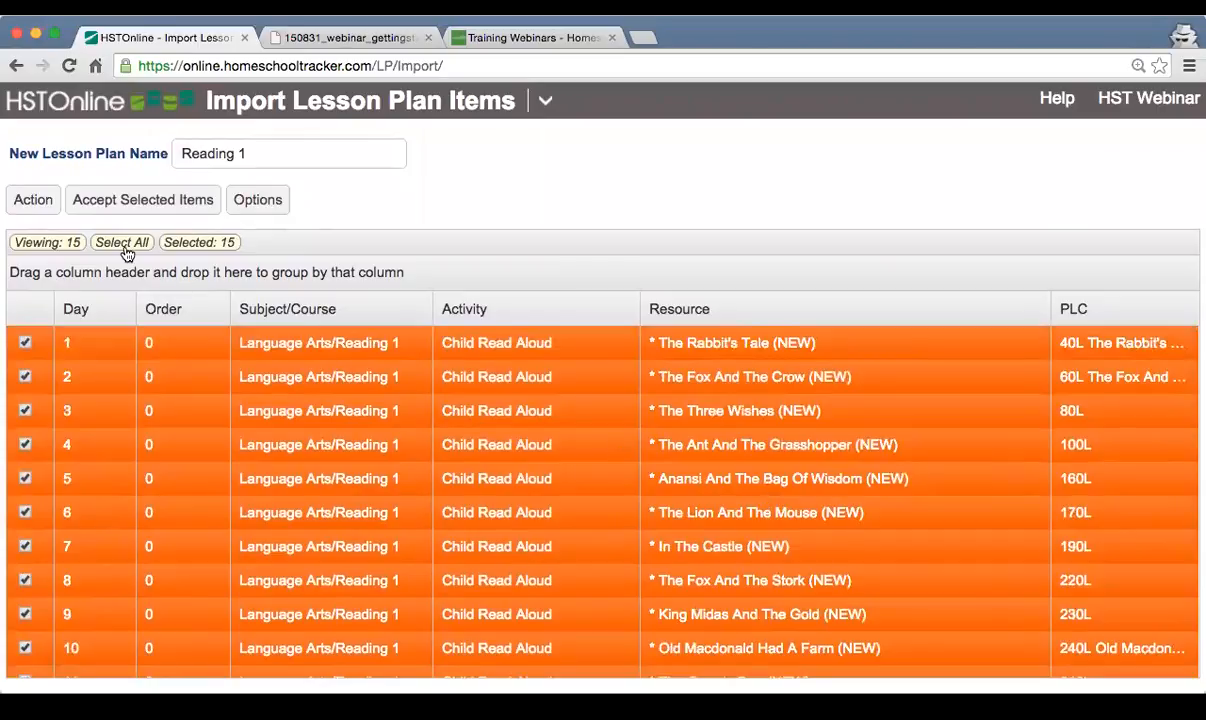
{"action": "left_click", "coordinate": [155, 200]}
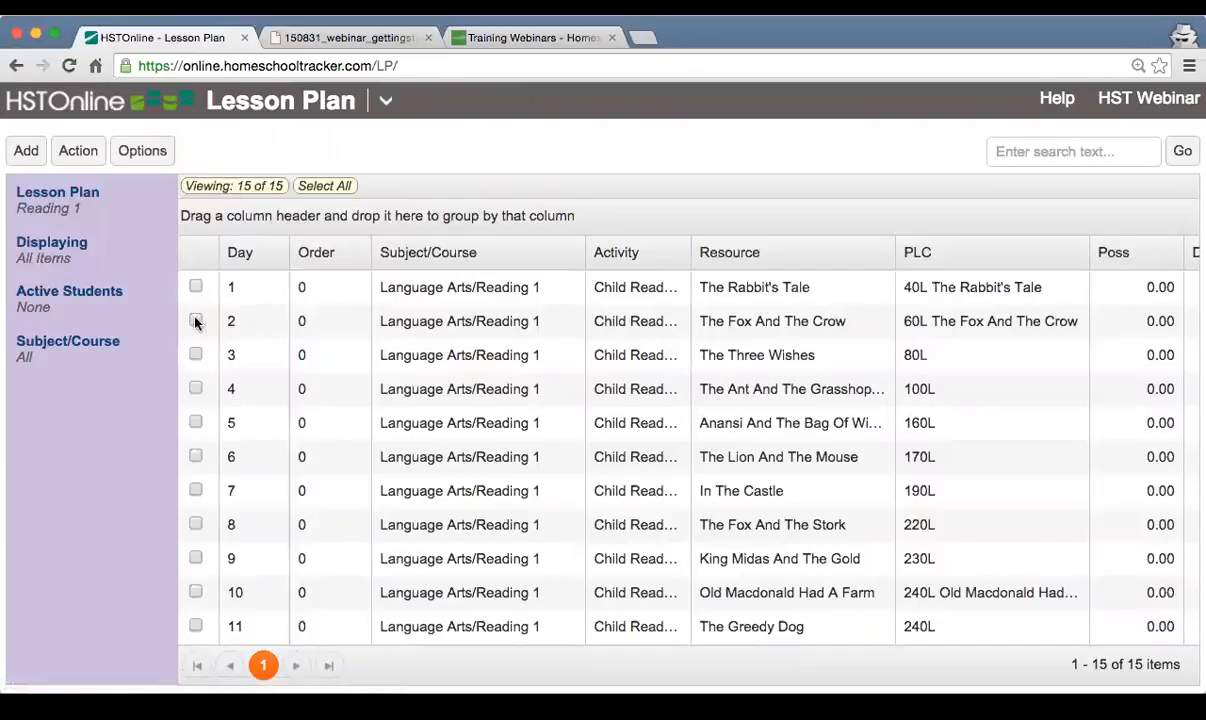
{"action": "scroll", "coordinate": [457, 415], "scroll_direction": "down", "scroll_amount": 3}
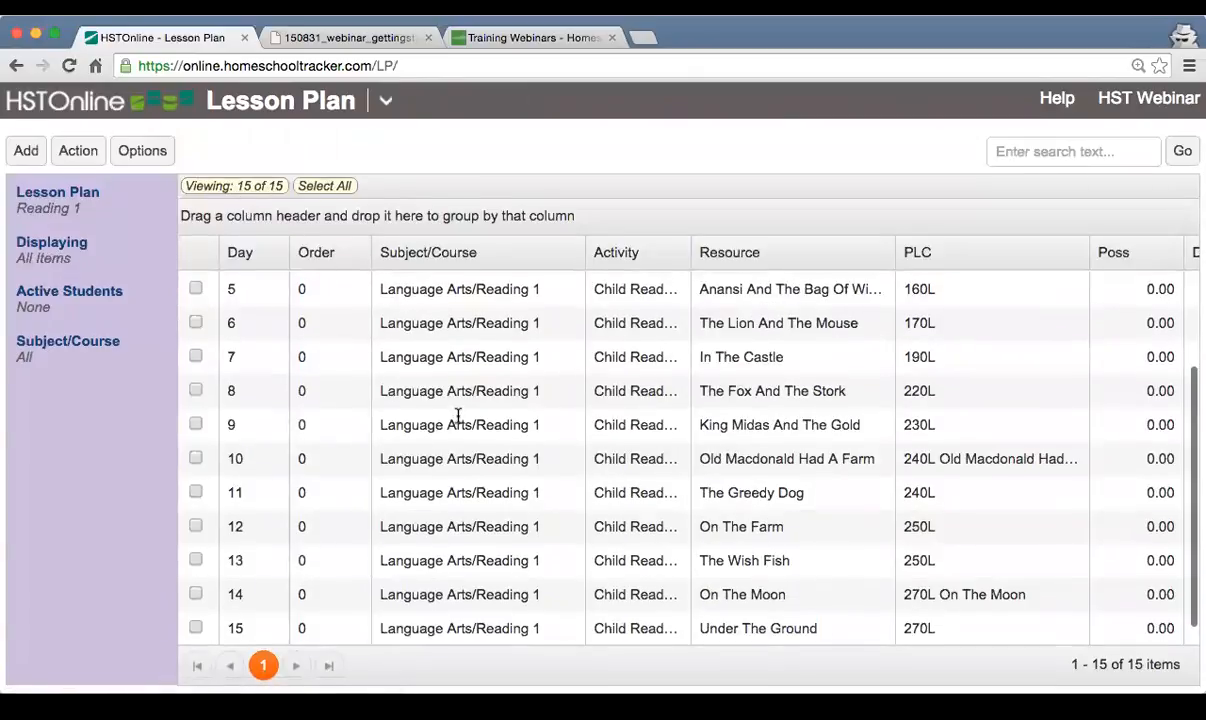
Widen the Activity column of the Reading 1 lesson plan so its full entries fit
{"action": "scroll", "coordinate": [457, 415], "scroll_direction": "up", "scroll_amount": 3}
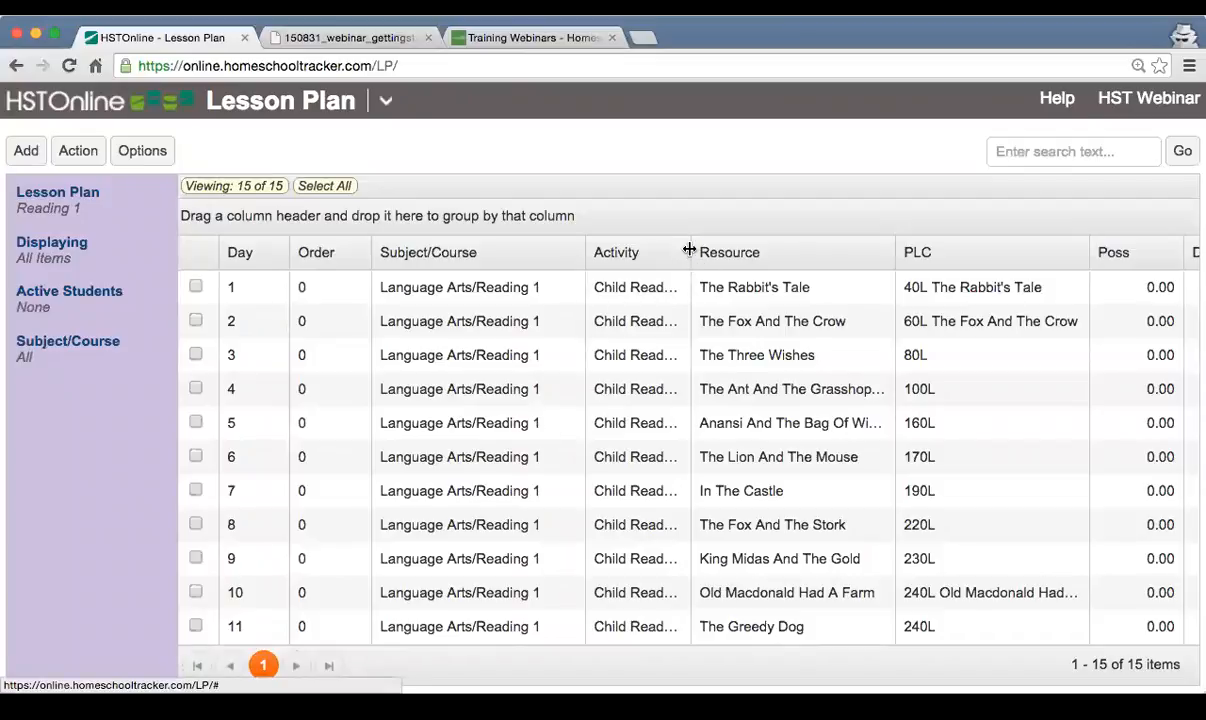
{"action": "left_click_drag", "start_coordinate": [690, 251], "coordinate": [728, 251]}
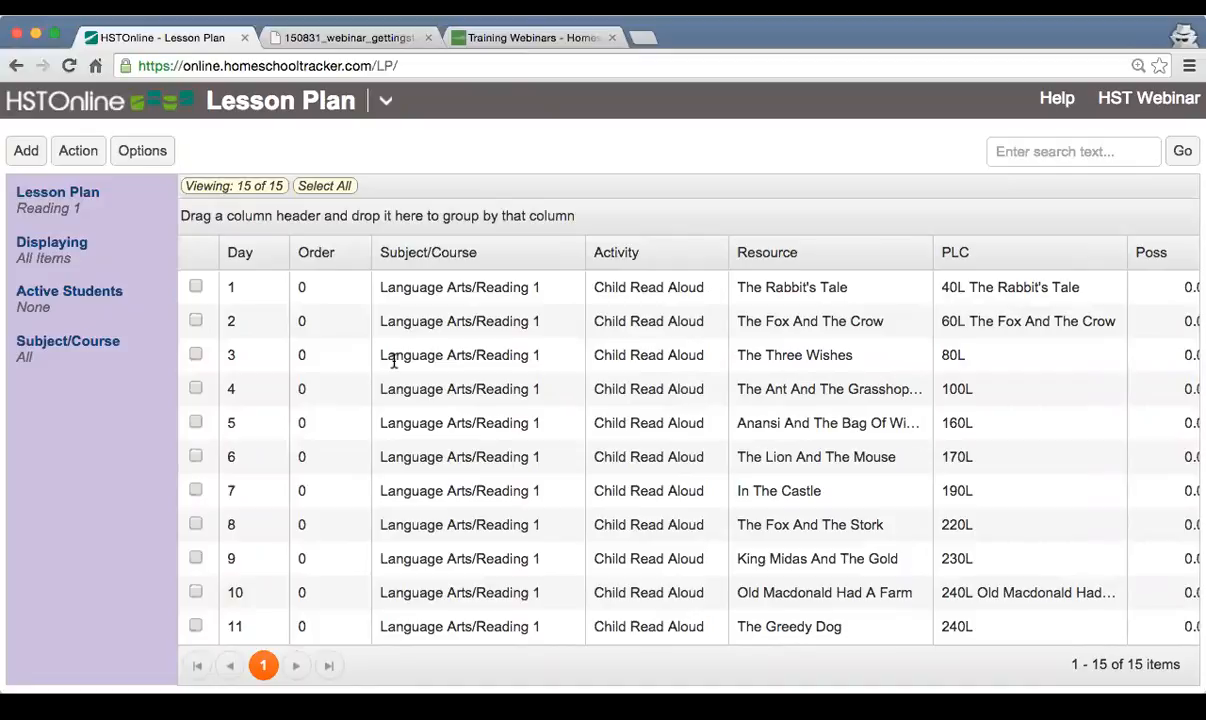
Display the Sample Plan, select all its items and review the Share Lesson Plan form without submitting it
{"action": "left_click", "coordinate": [47, 212]}
{"action": "type", "text": "sa"}
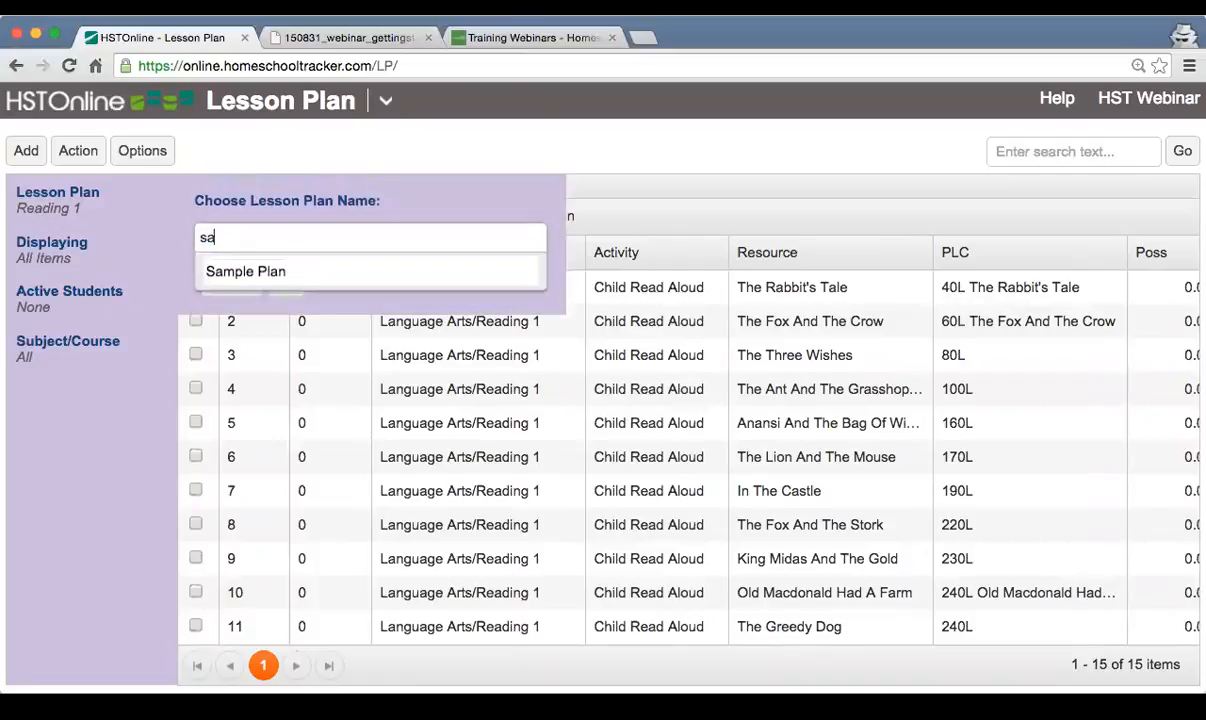
{"action": "left_click", "coordinate": [240, 272]}
{"action": "left_click", "coordinate": [283, 277]}
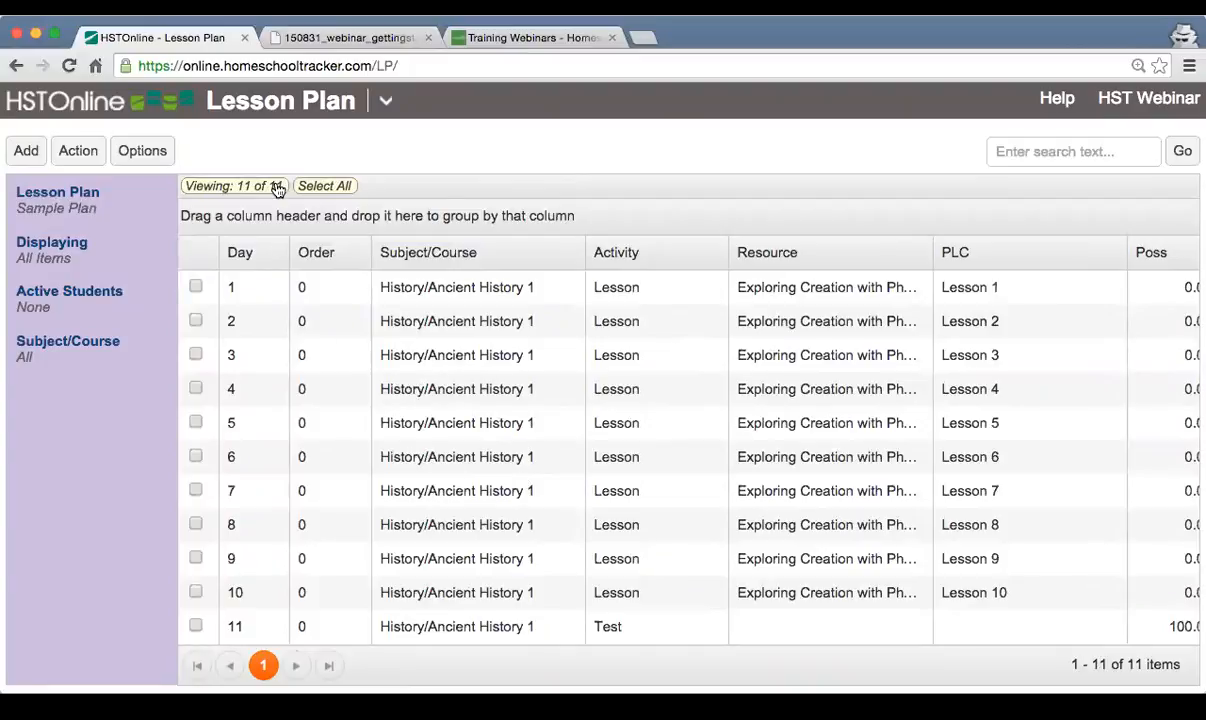
{"action": "left_click", "coordinate": [328, 186]}
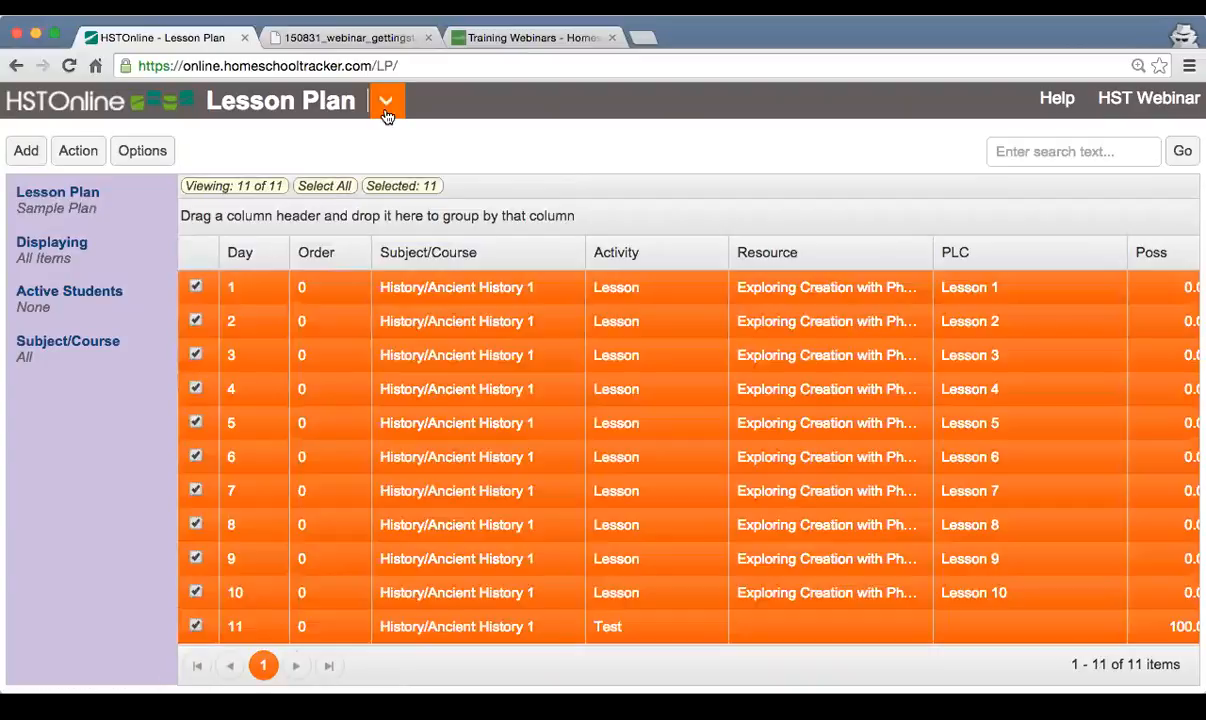
{"action": "left_click", "coordinate": [63, 157]}
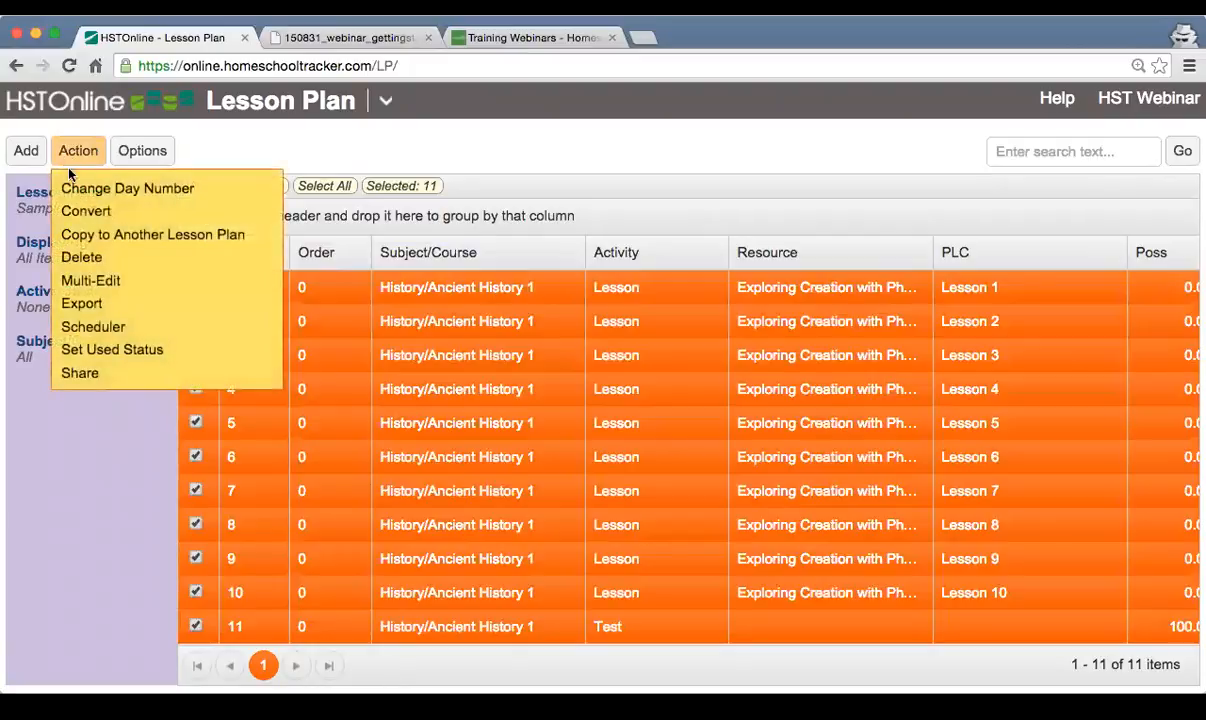
{"action": "left_click", "coordinate": [88, 371]}
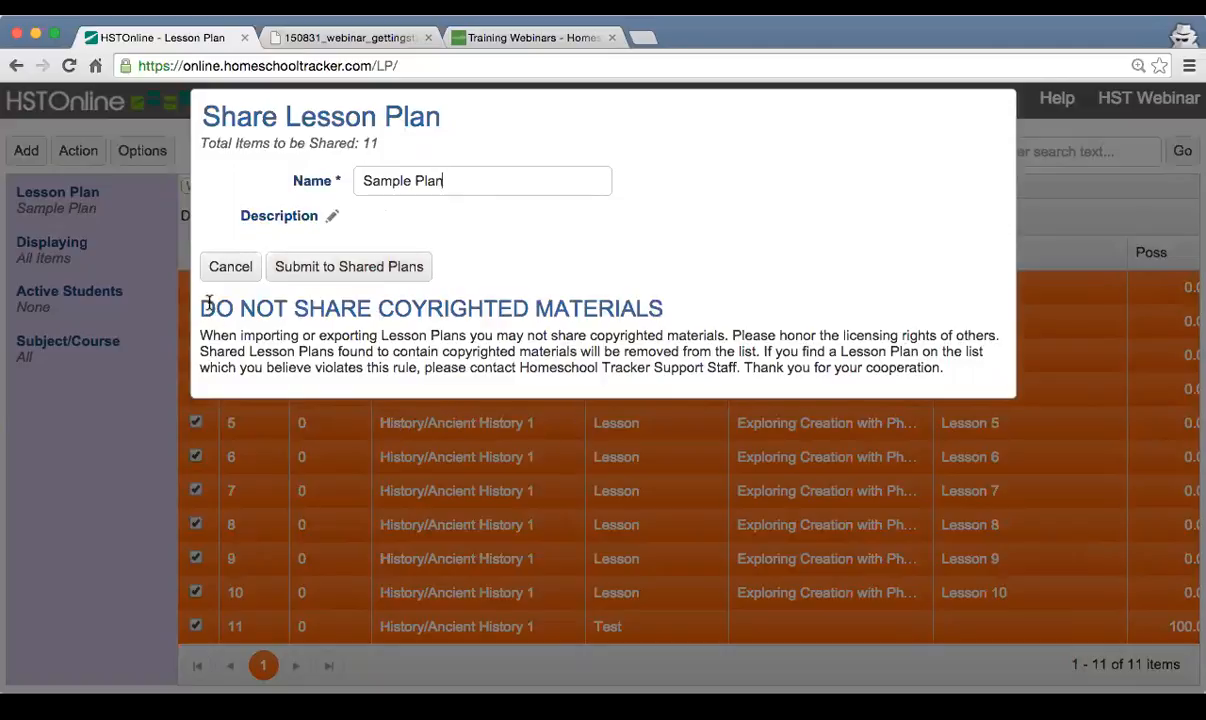
{"action": "left_click", "coordinate": [230, 267]}
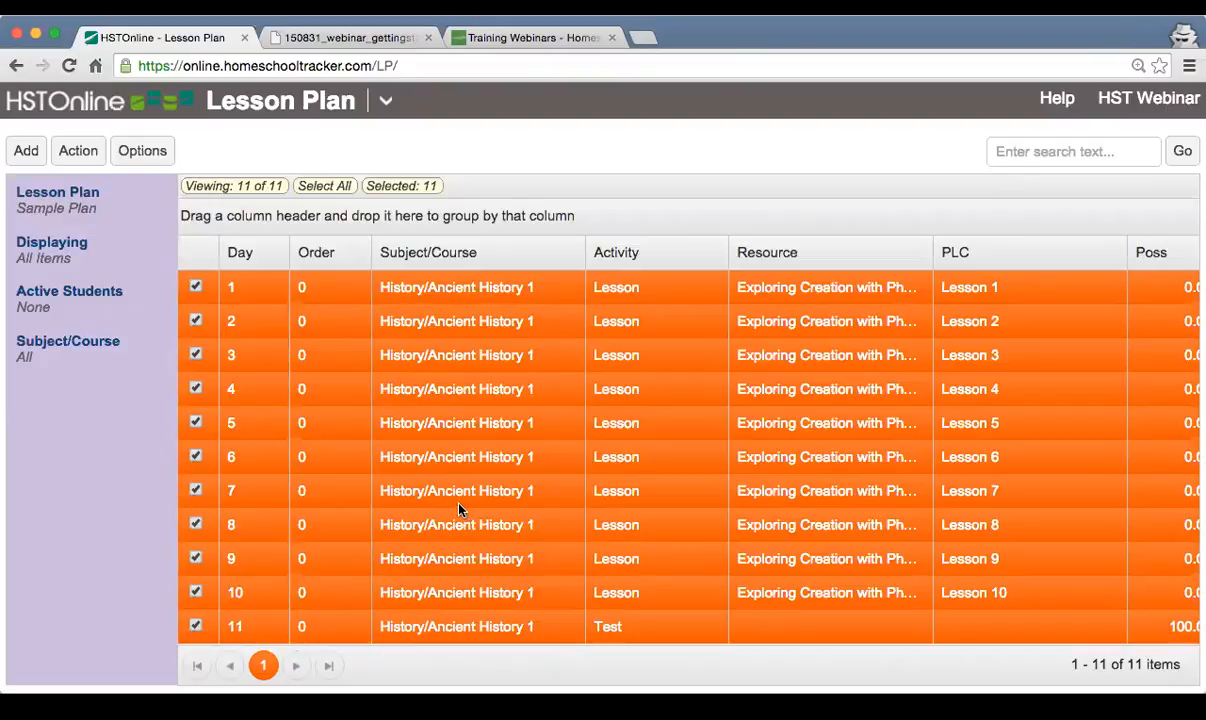
Check the Lesson Plans demo outline in the webinar PDF and return to the lesson plan page to display Reading 1
{"action": "left_click", "coordinate": [335, 40]}
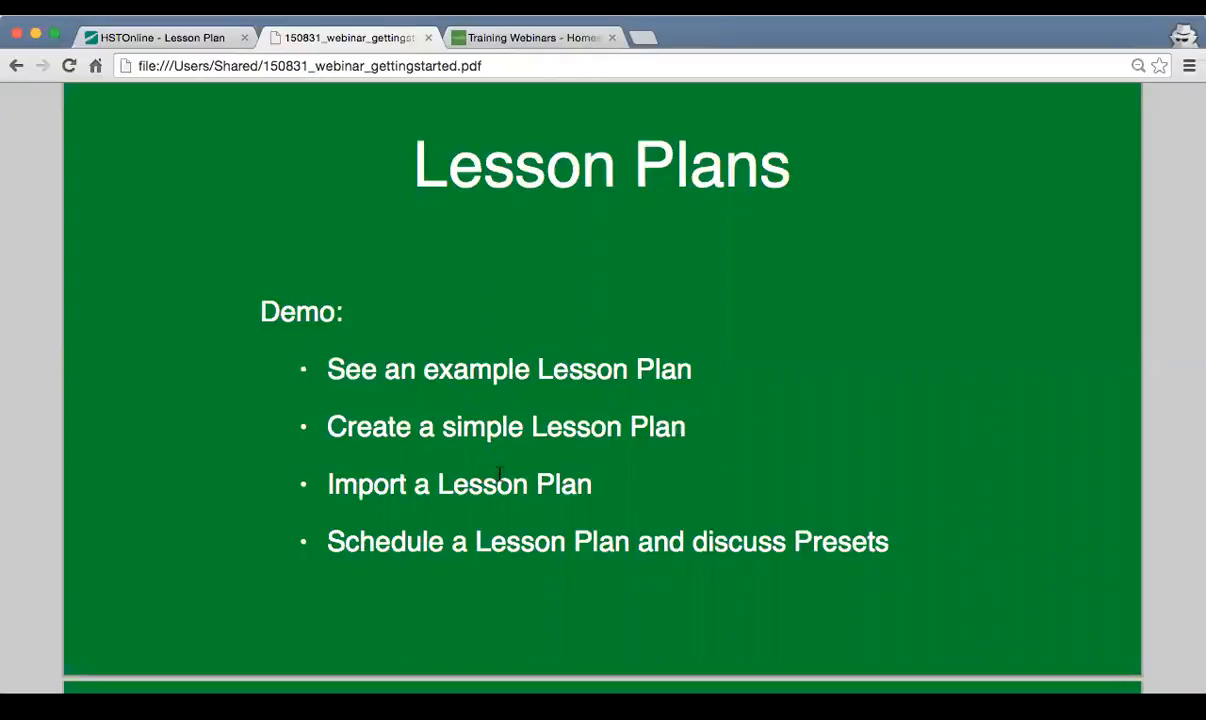
{"action": "left_click", "coordinate": [137, 37]}
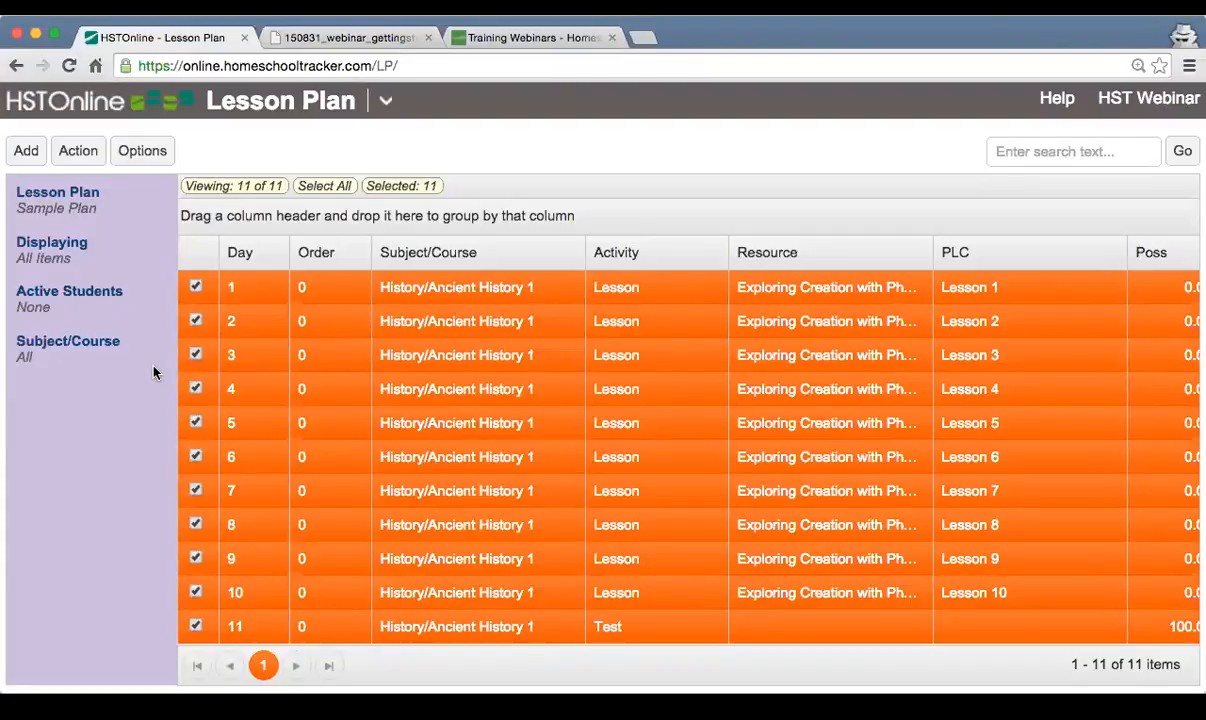
{"action": "left_click", "coordinate": [73, 206]}
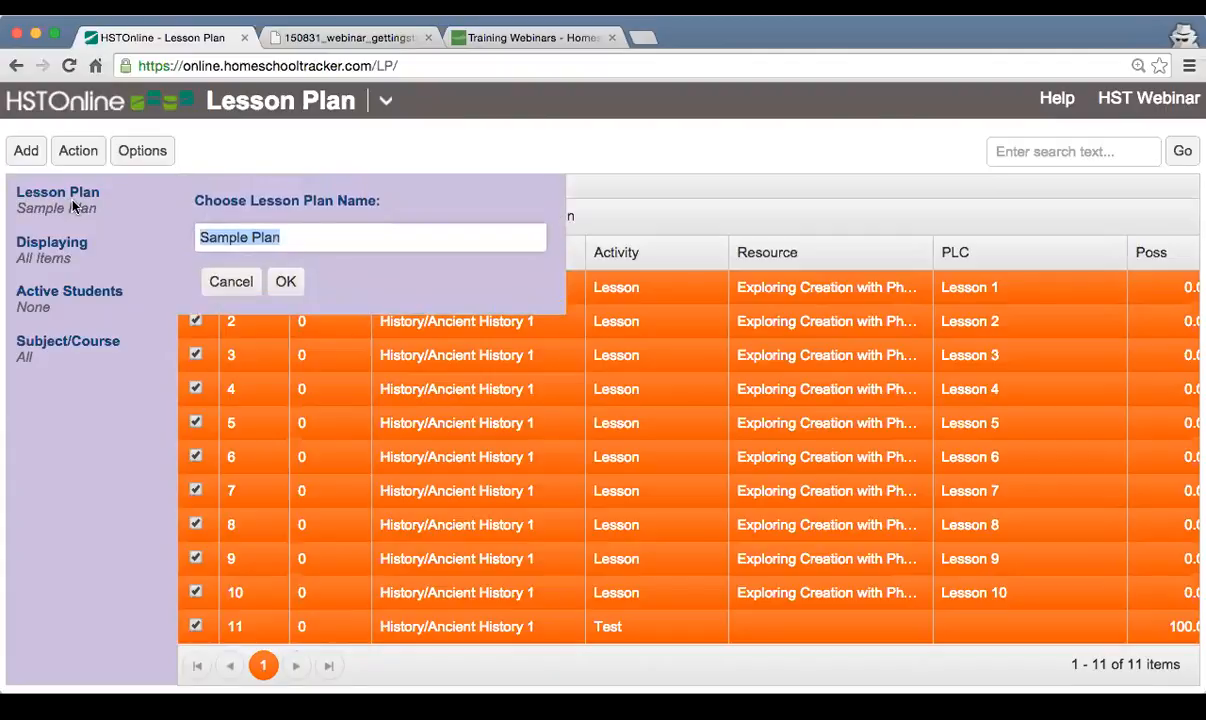
{"action": "type", "text": "rea"}
{"action": "key", "text": "Down"}
{"action": "key", "text": "Return"}
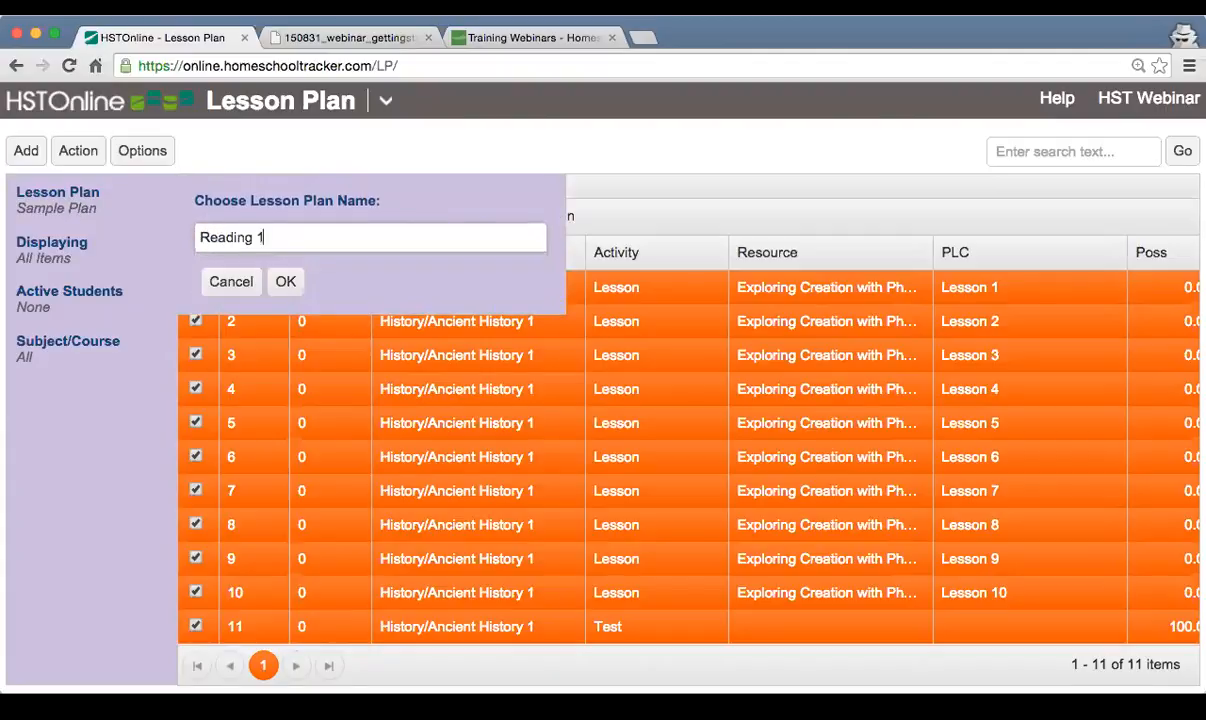
{"action": "left_click", "coordinate": [286, 281]}
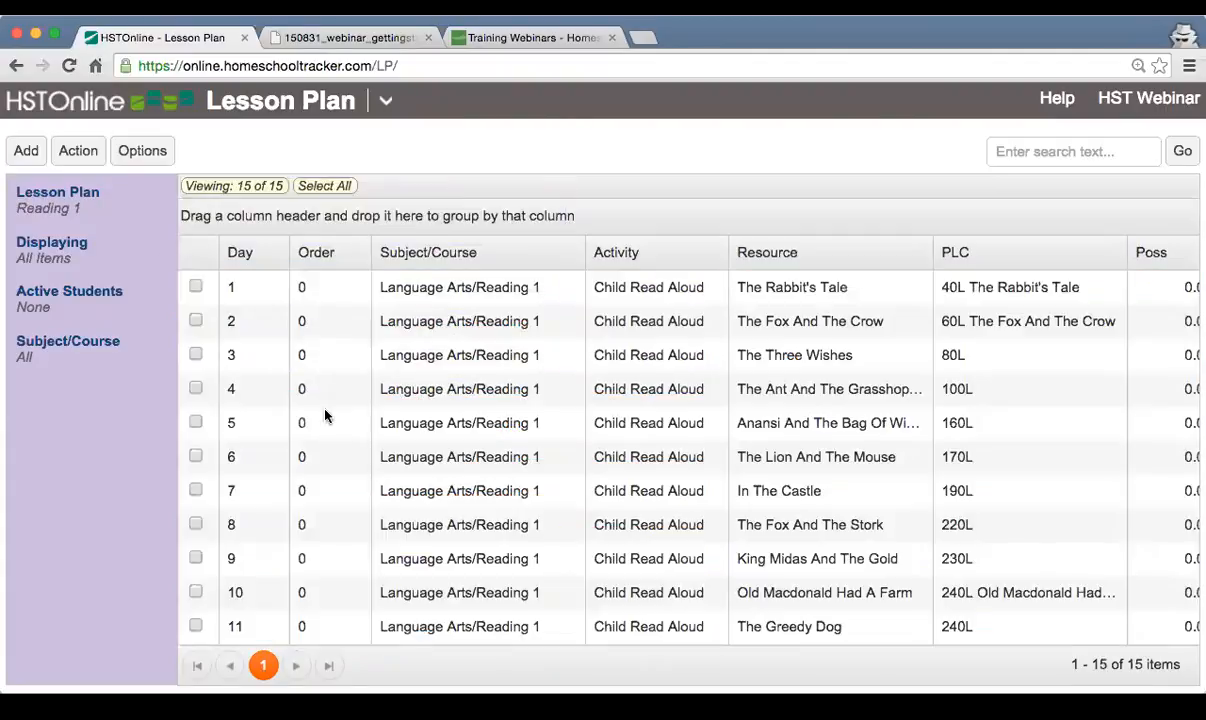
Select only the items for days 1 to 5 of the Reading 1 lesson plan
{"action": "scroll", "coordinate": [428, 404], "scroll_direction": "down", "scroll_amount": 3}
{"action": "scroll", "coordinate": [450, 420], "scroll_direction": "up", "scroll_amount": 4}
{"action": "left_click_drag", "start_coordinate": [211, 279], "coordinate": [218, 502]}
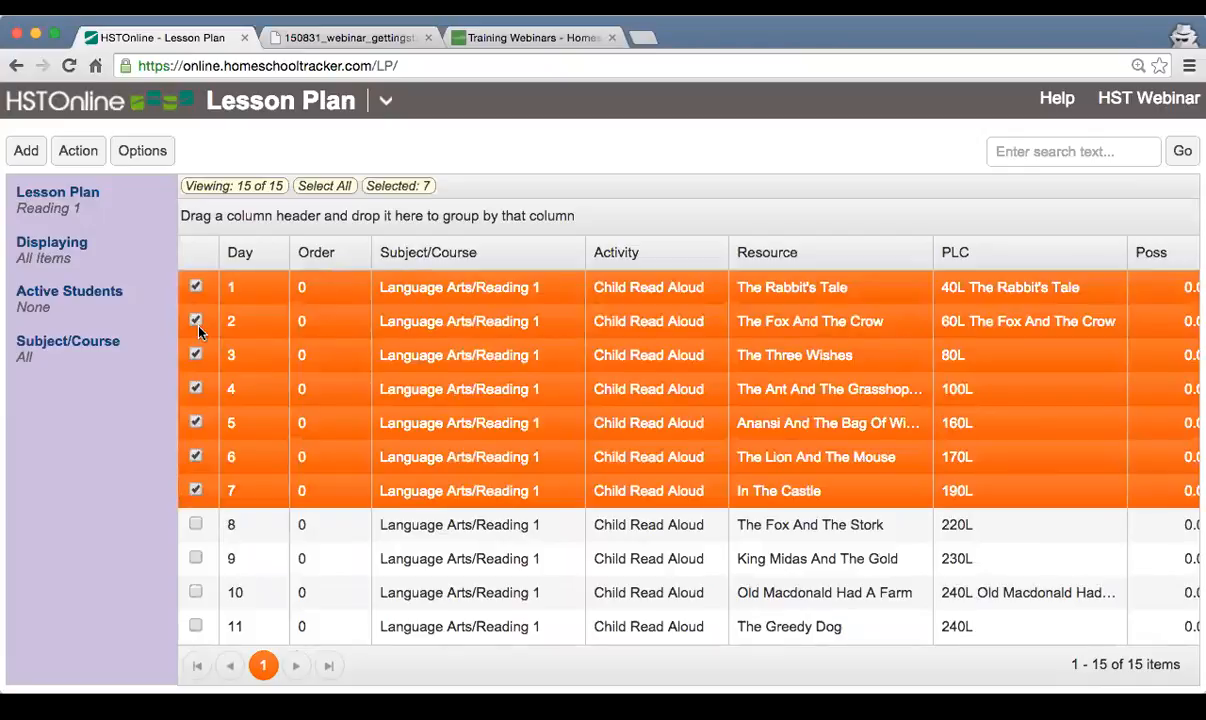
{"action": "left_click", "coordinate": [195, 490]}
{"action": "left_click", "coordinate": [195, 456]}
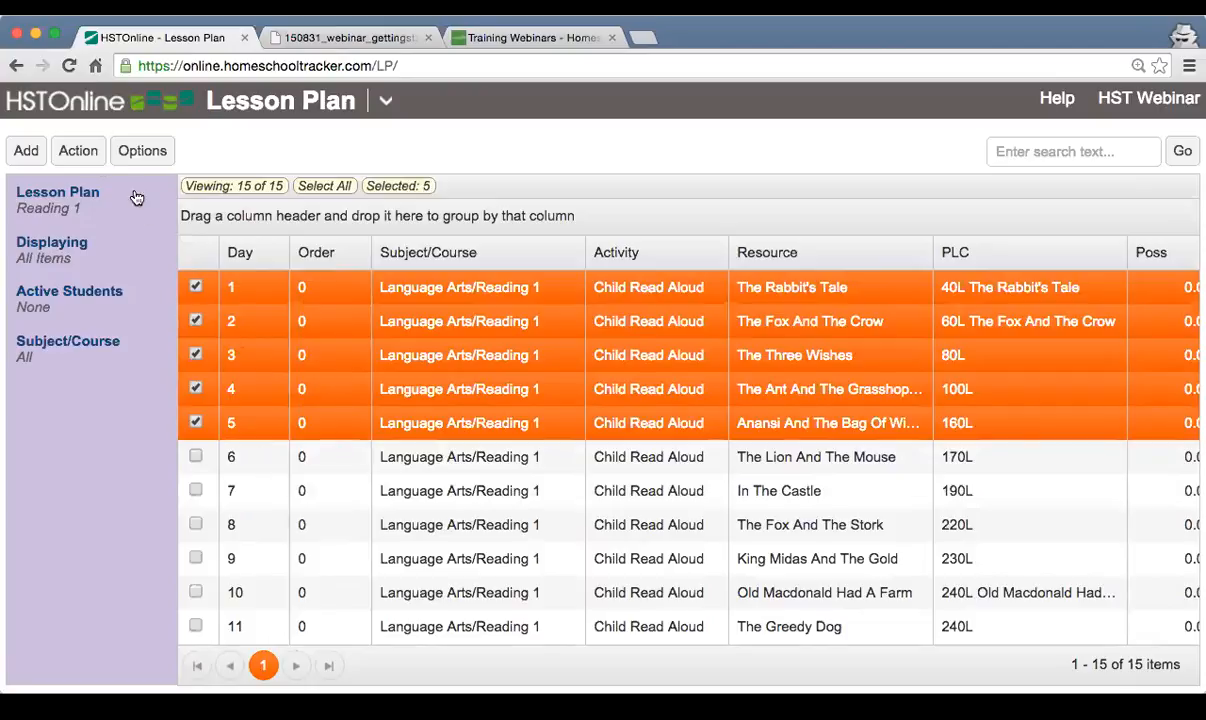
Start the Scheduler for the selected items, choose the first listed student and continue to the day and date options
{"action": "left_click", "coordinate": [79, 150]}
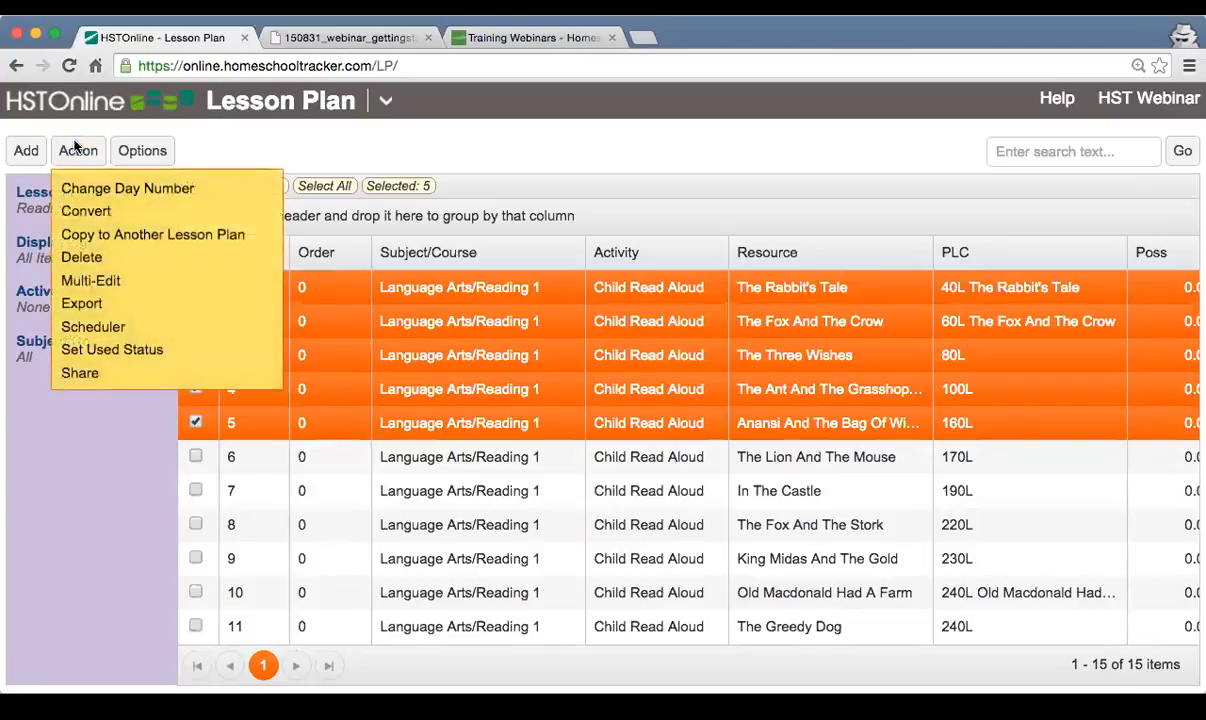
{"action": "left_click", "coordinate": [144, 328]}
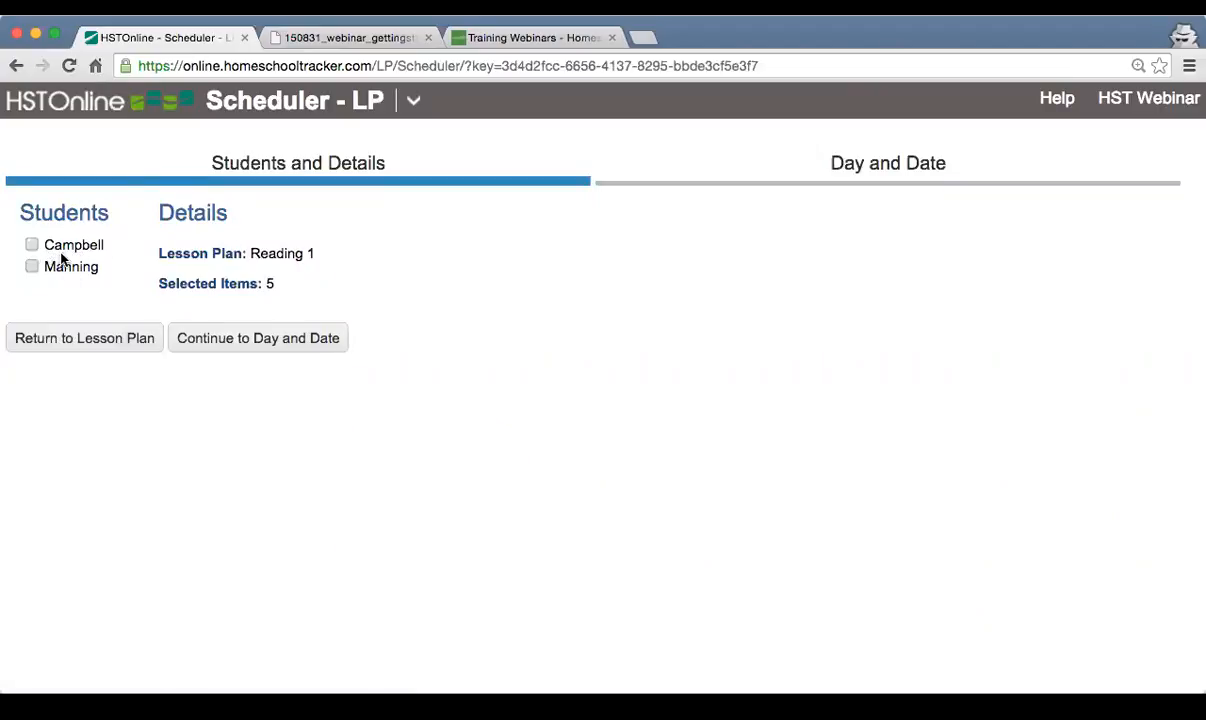
{"action": "left_click", "coordinate": [323, 340]}
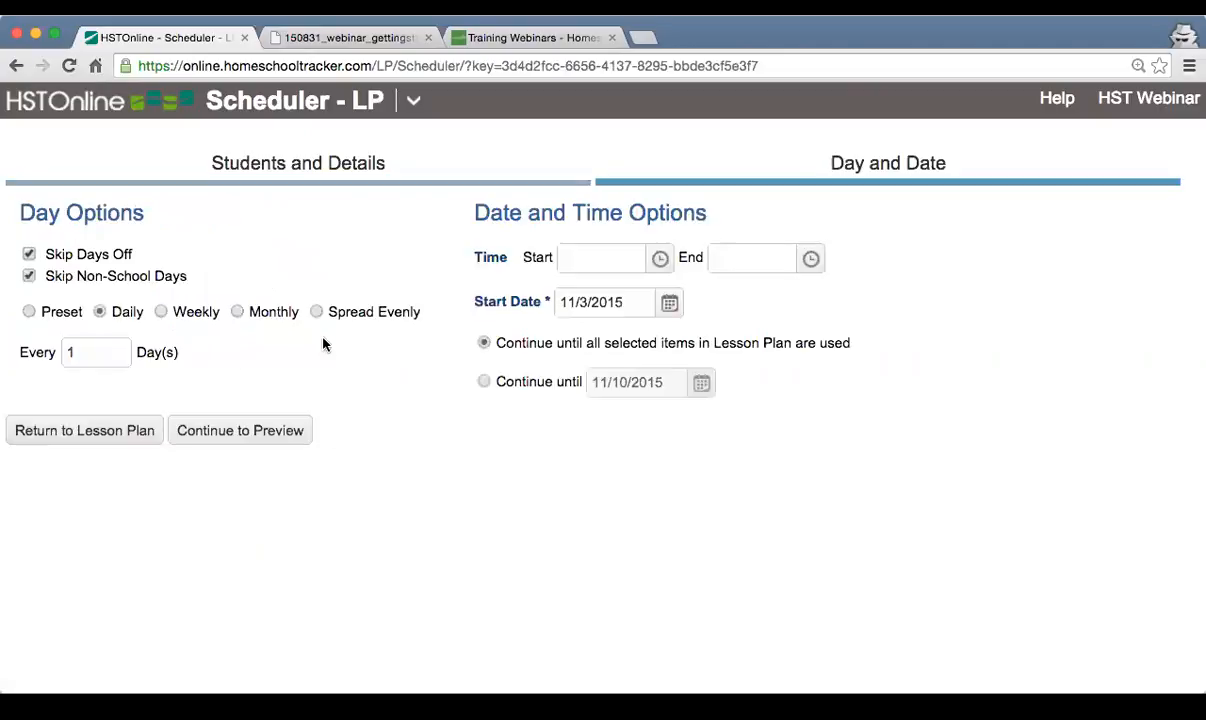
Schedule the items daily, every 1 day, from 1:00 PM to 2:00 PM with start date 11/2/2015
{"action": "left_click", "coordinate": [161, 312]}
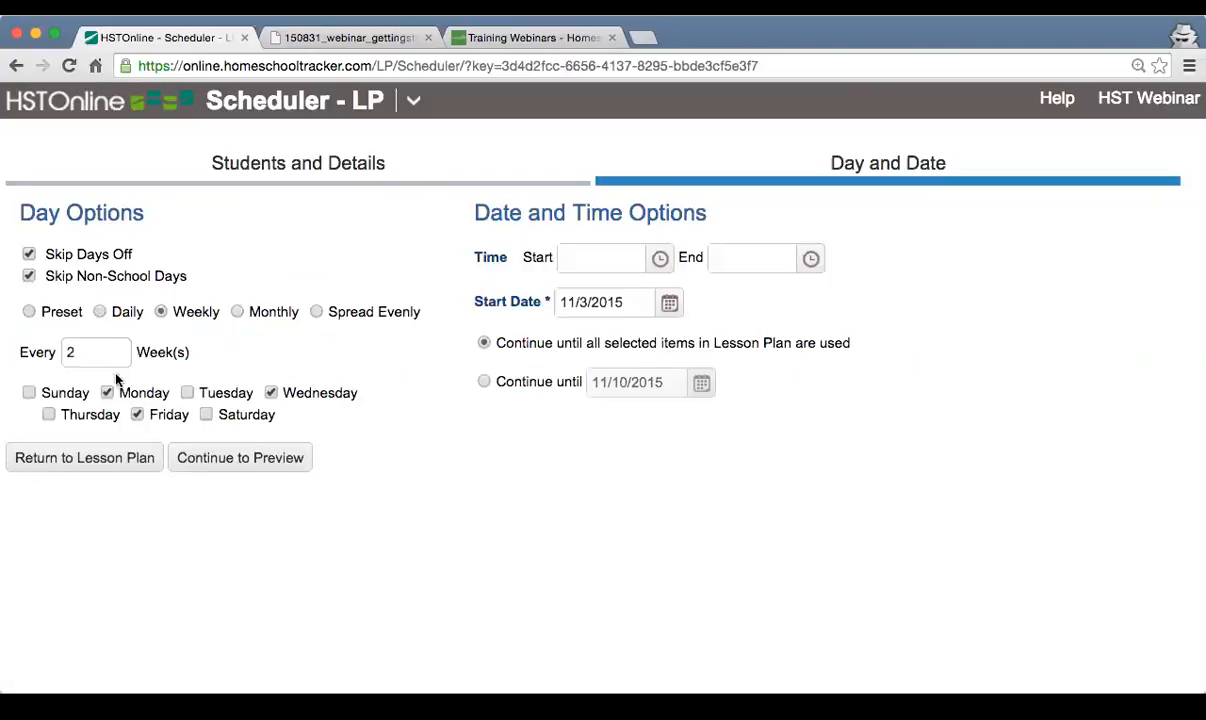
{"action": "left_click", "coordinate": [100, 312]}
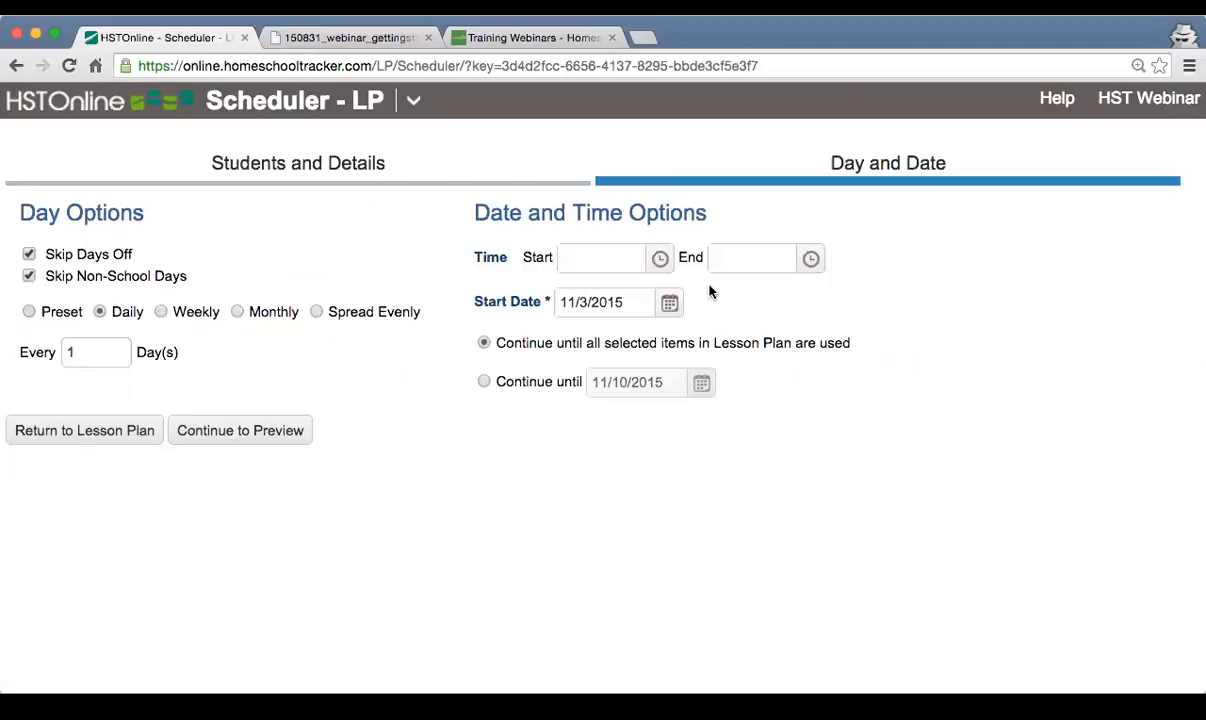
{"action": "left_click", "coordinate": [660, 258]}
{"action": "scroll", "coordinate": [622, 409], "scroll_direction": "down", "scroll_amount": 2}
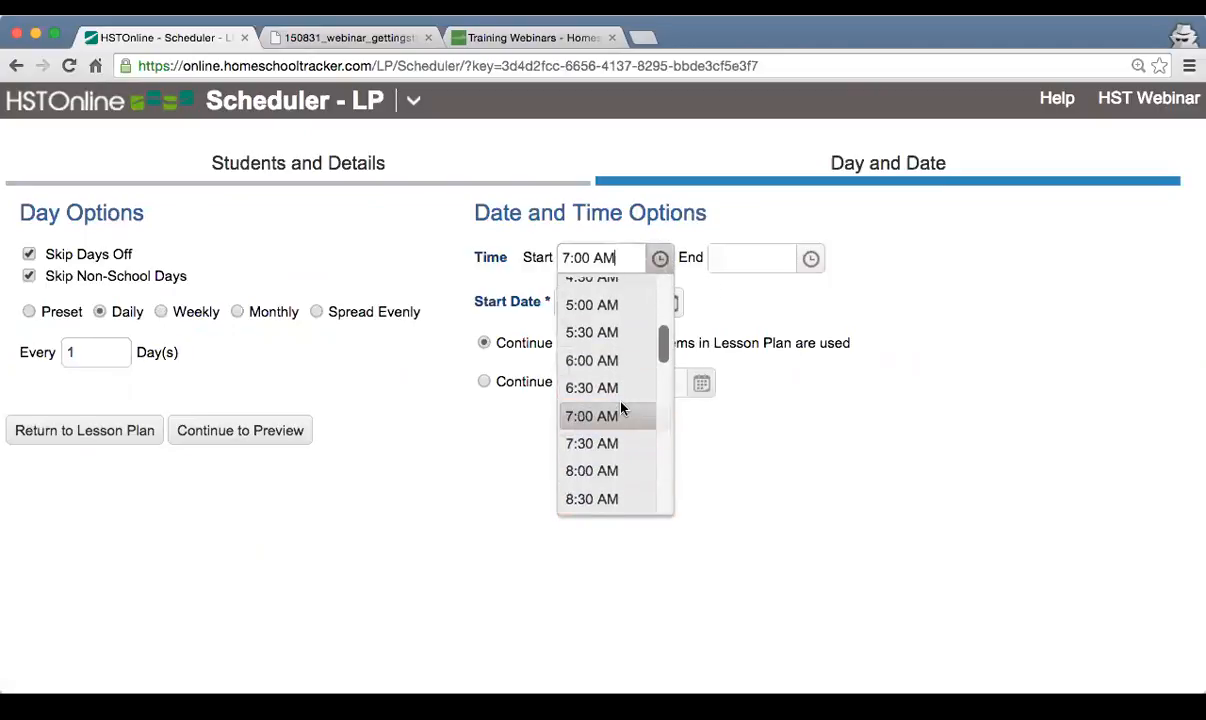
{"action": "scroll", "coordinate": [621, 409], "scroll_direction": "down", "scroll_amount": 6}
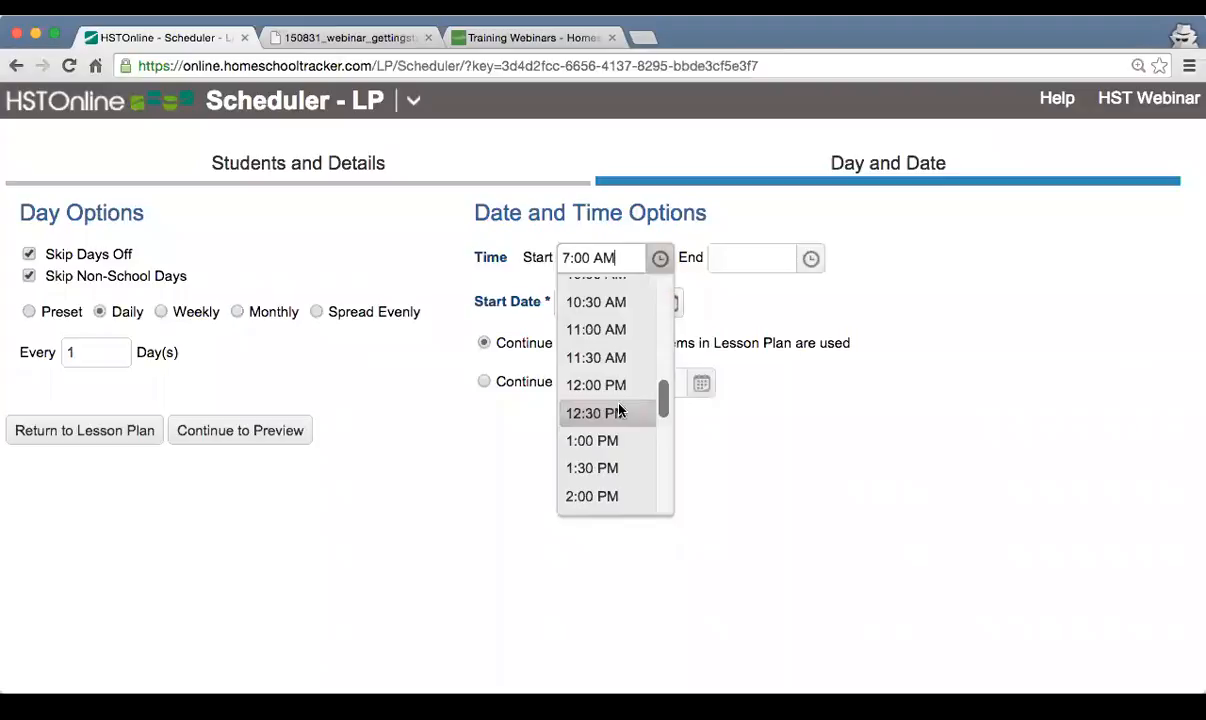
{"action": "left_click", "coordinate": [605, 442]}
{"action": "left_click", "coordinate": [808, 259]}
{"action": "scroll", "coordinate": [730, 400], "scroll_direction": "down", "scroll_amount": 2}
{"action": "left_click", "coordinate": [757, 461]}
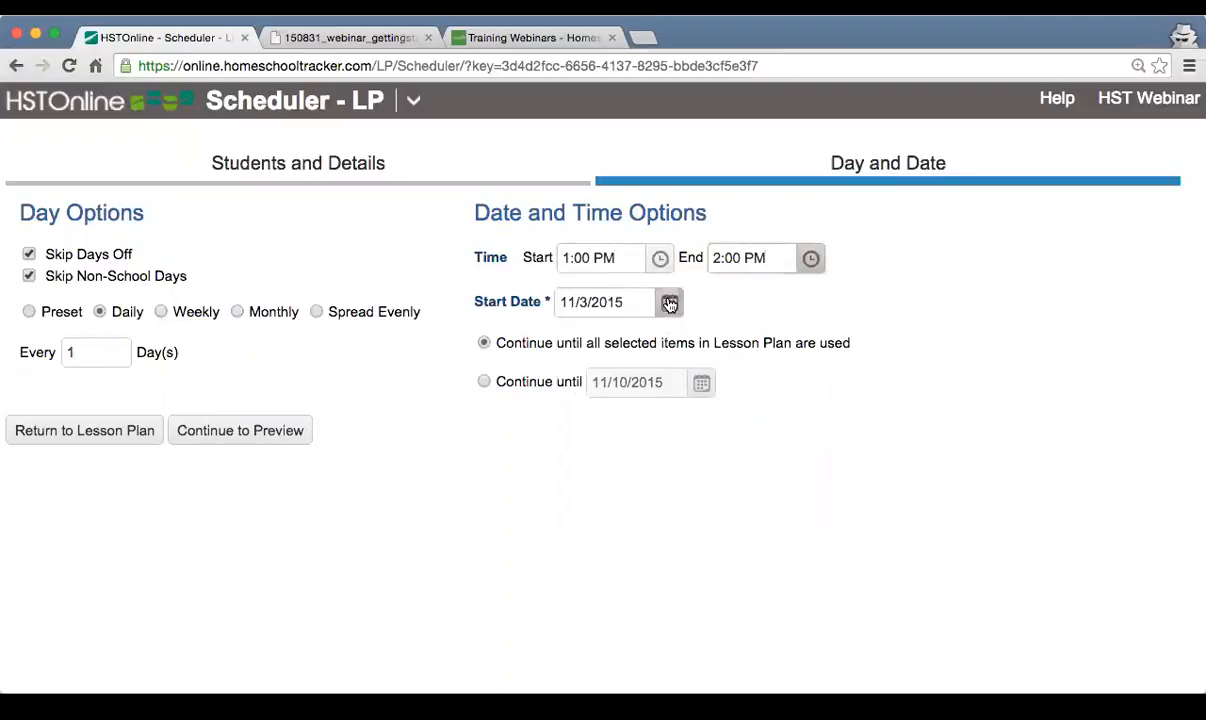
{"action": "left_click", "coordinate": [669, 304]}
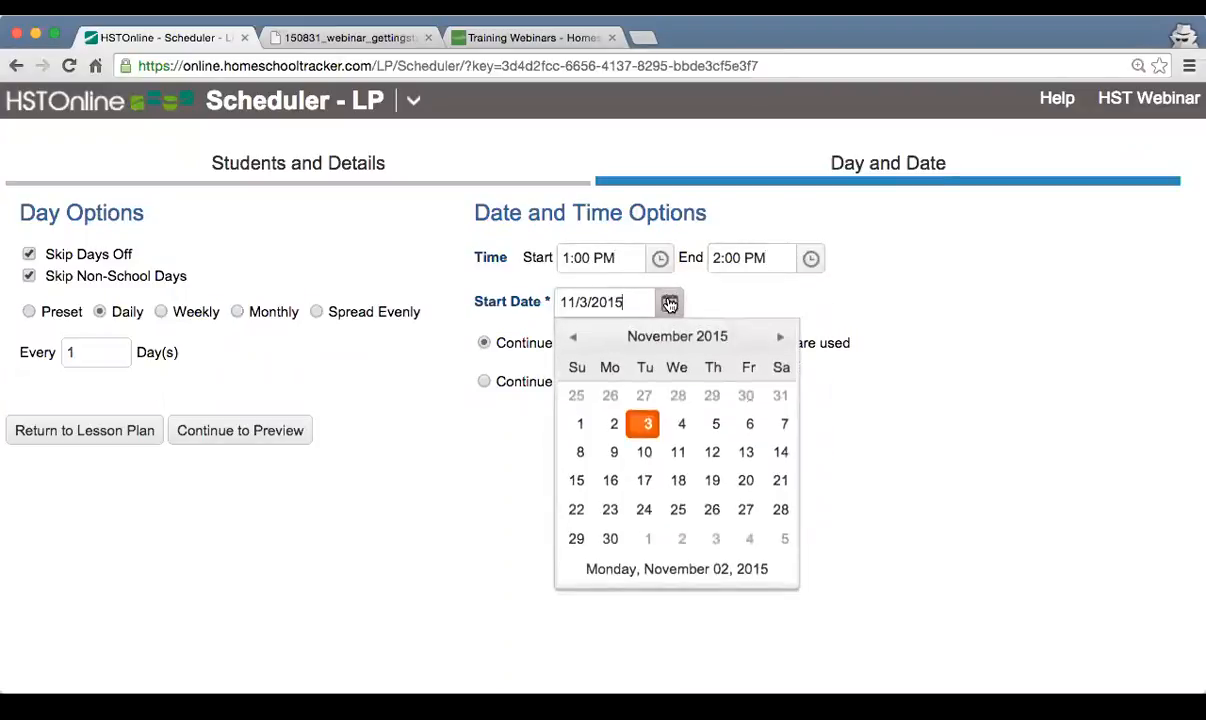
{"action": "left_click", "coordinate": [620, 430]}
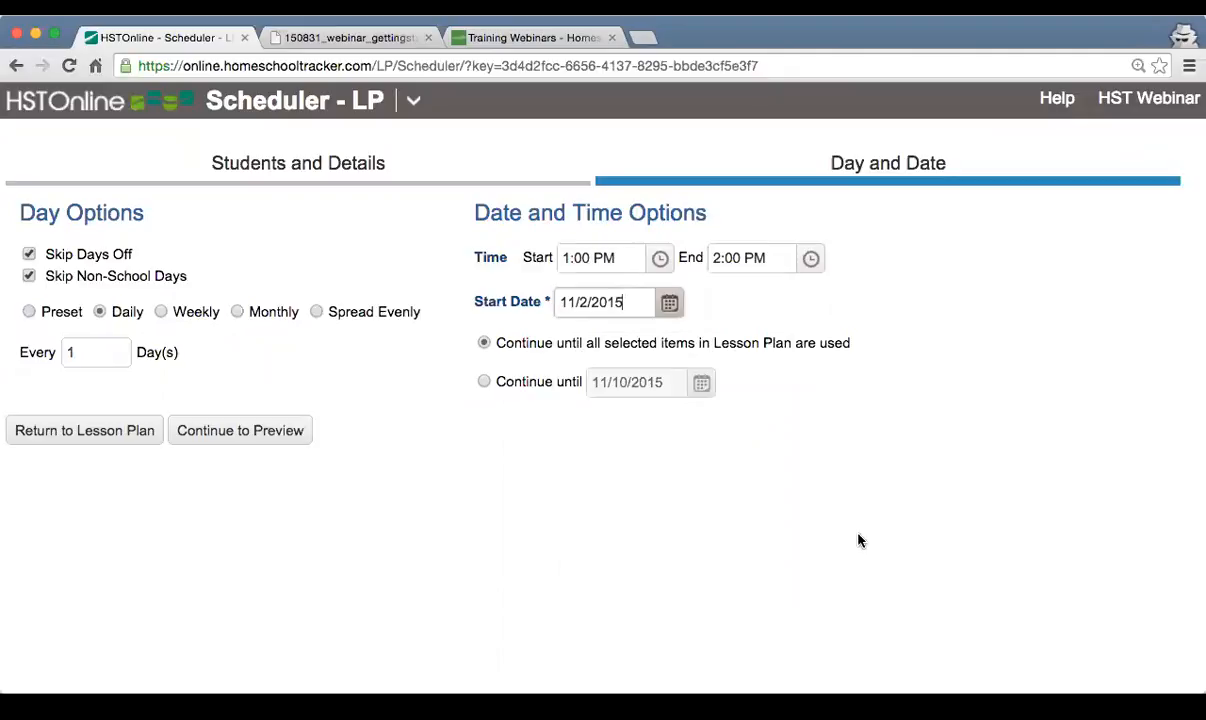
Preview the generated schedule, select all its assignments and accept them
{"action": "left_click", "coordinate": [250, 431]}
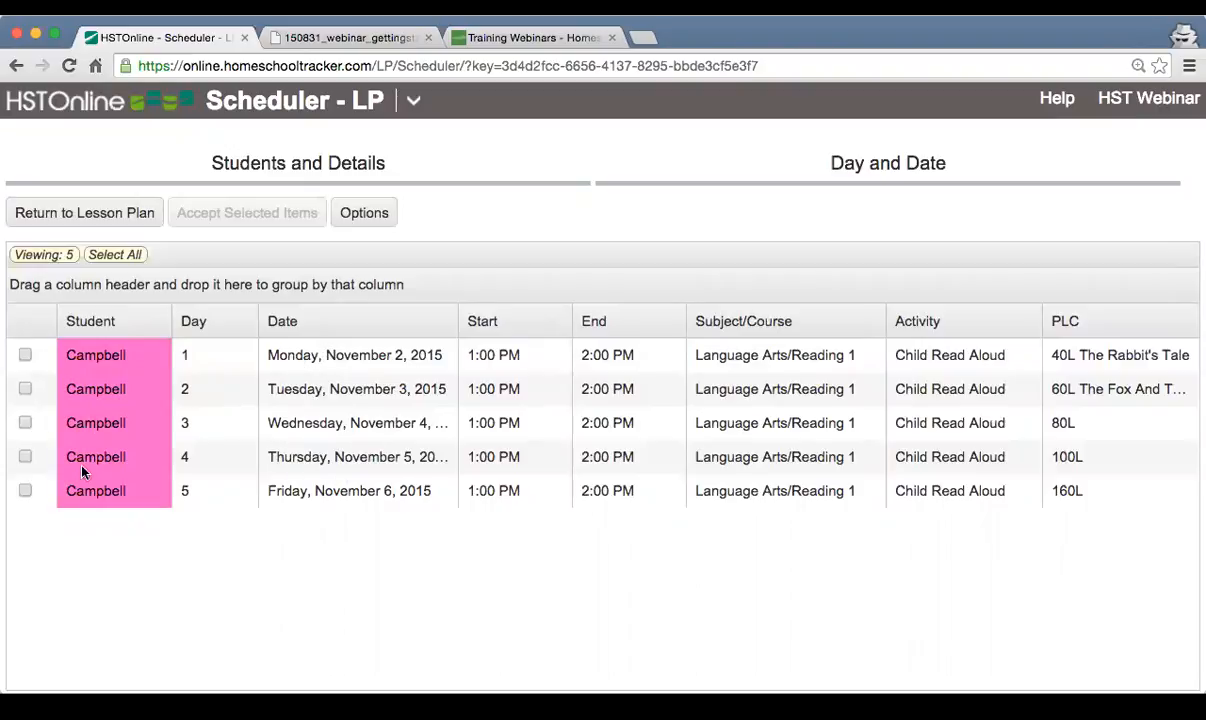
{"action": "left_click", "coordinate": [114, 254]}
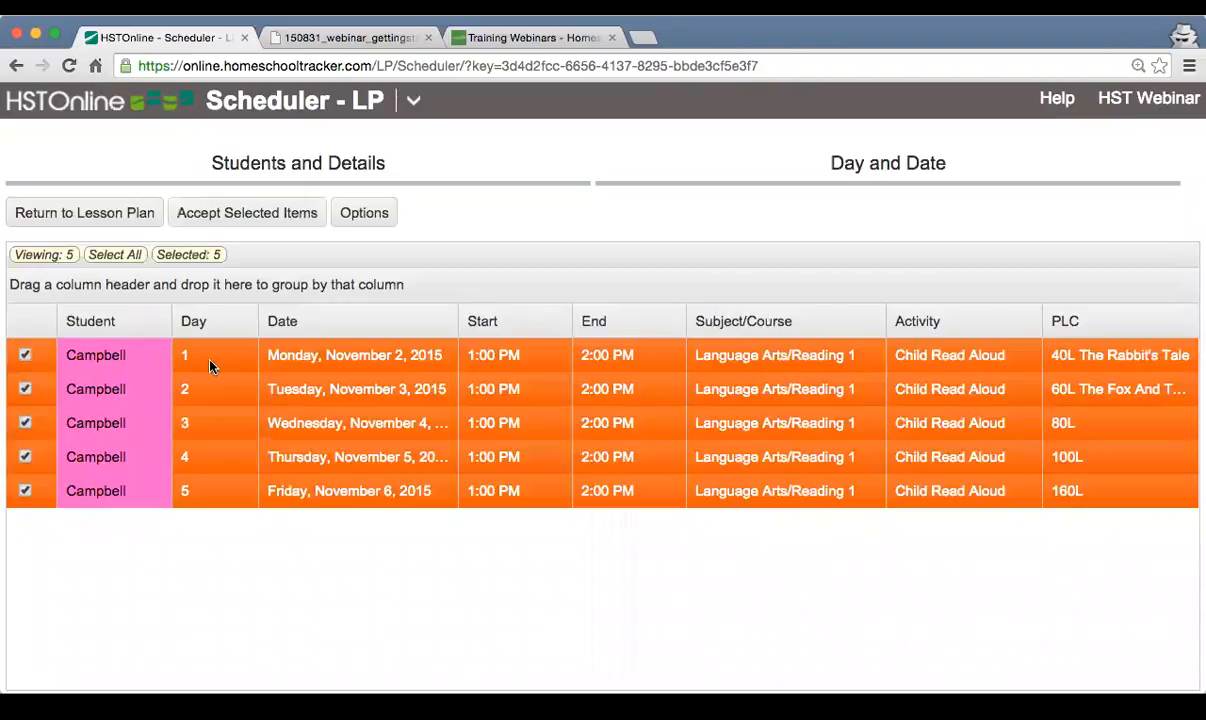
{"action": "left_click", "coordinate": [211, 213]}
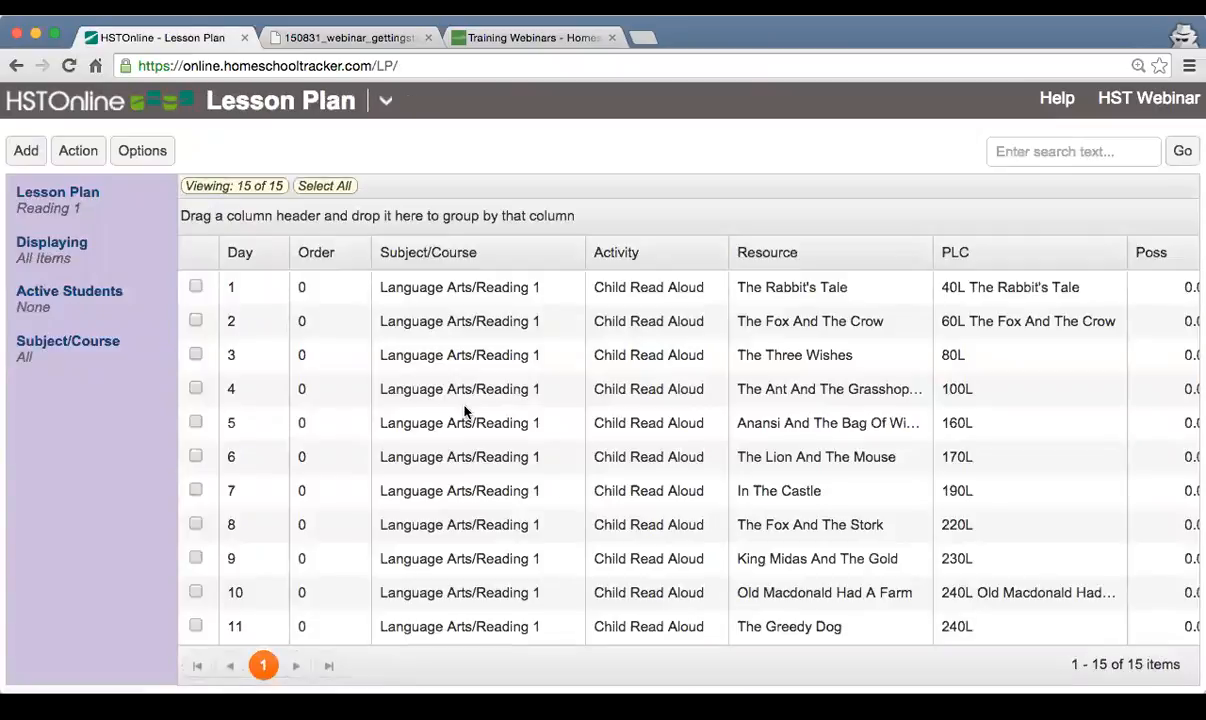
Open the Agenda calendar view and inspect the Reading 1 assignments on November 2, 3 and 5, closing each one
{"action": "left_click", "coordinate": [385, 100]}
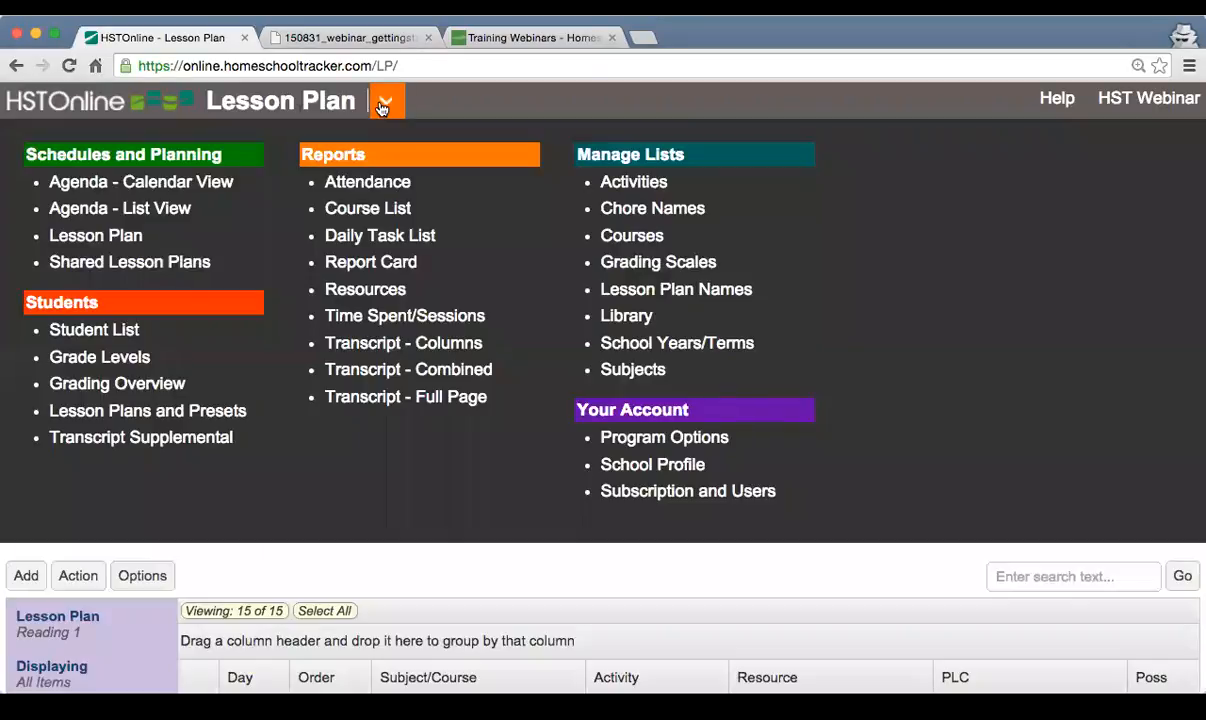
{"action": "left_click", "coordinate": [115, 190]}
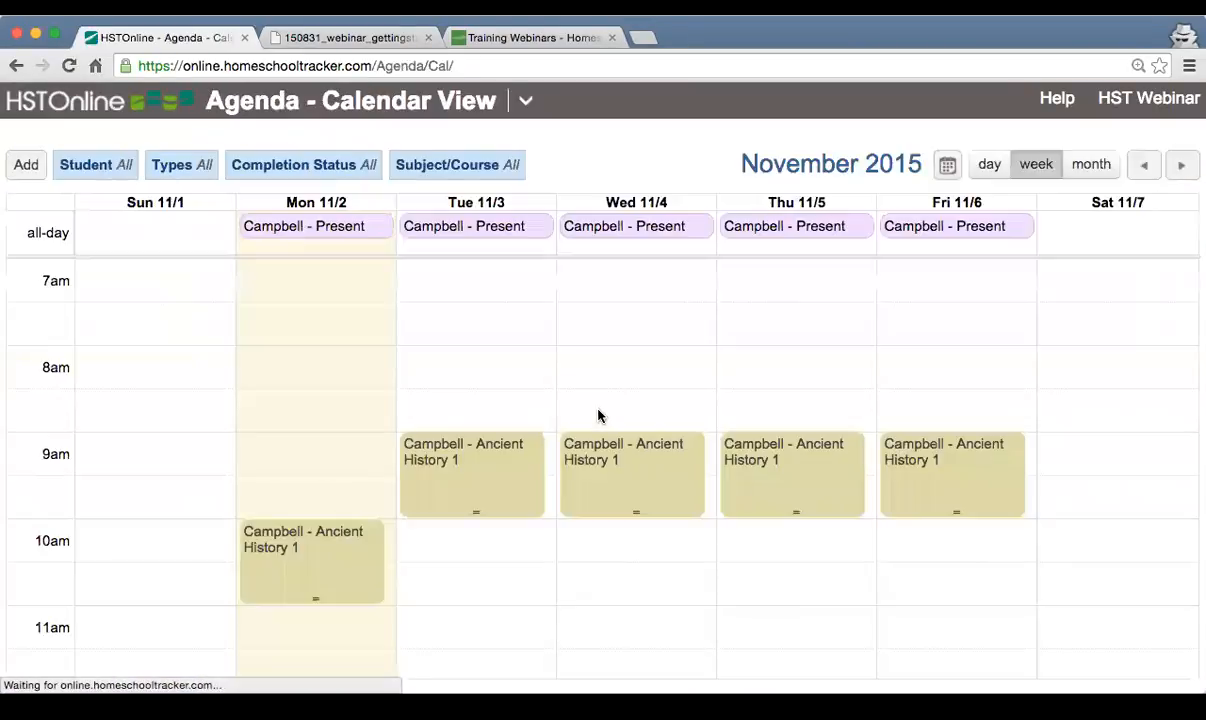
{"action": "scroll", "coordinate": [598, 416], "scroll_direction": "down", "scroll_amount": 5}
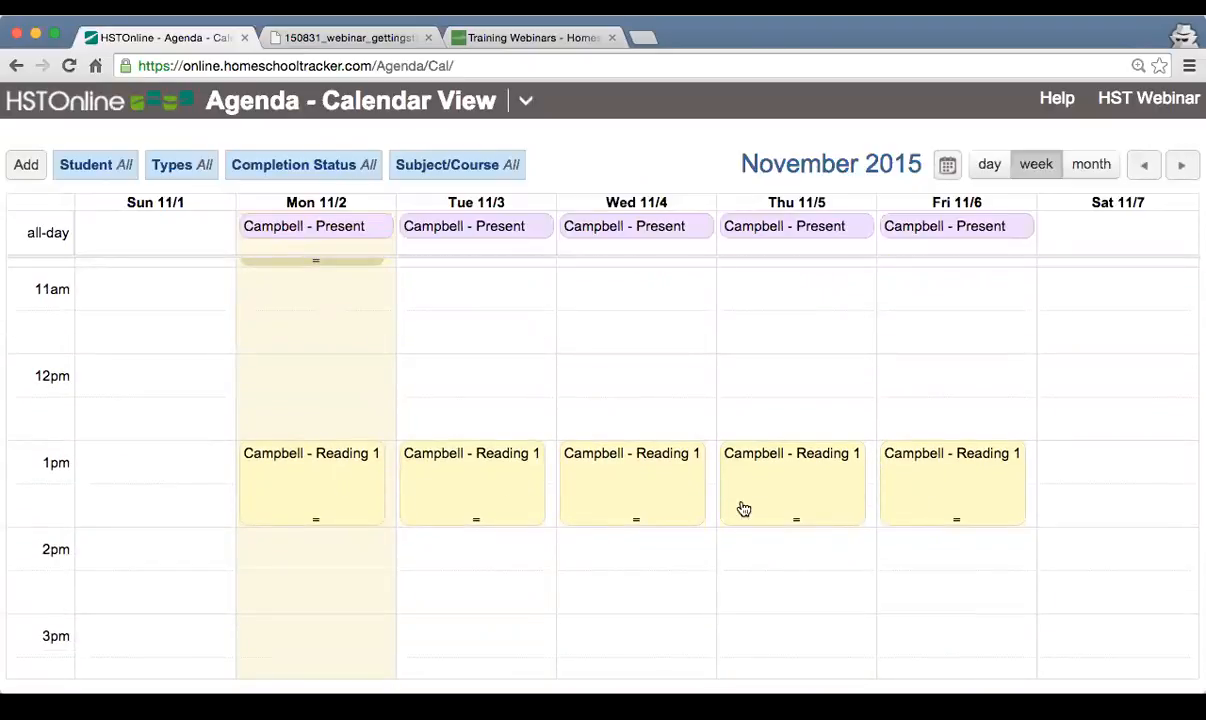
{"action": "left_click", "coordinate": [308, 484]}
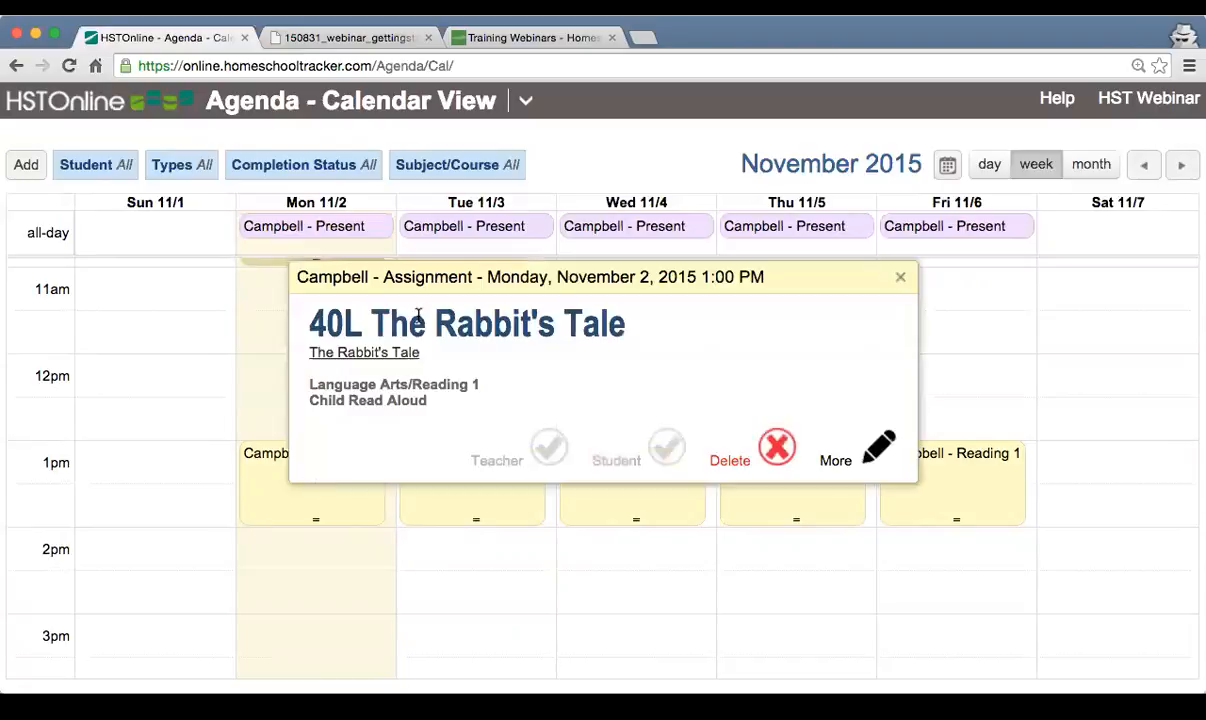
{"action": "left_click", "coordinate": [901, 277]}
{"action": "left_click", "coordinate": [466, 495]}
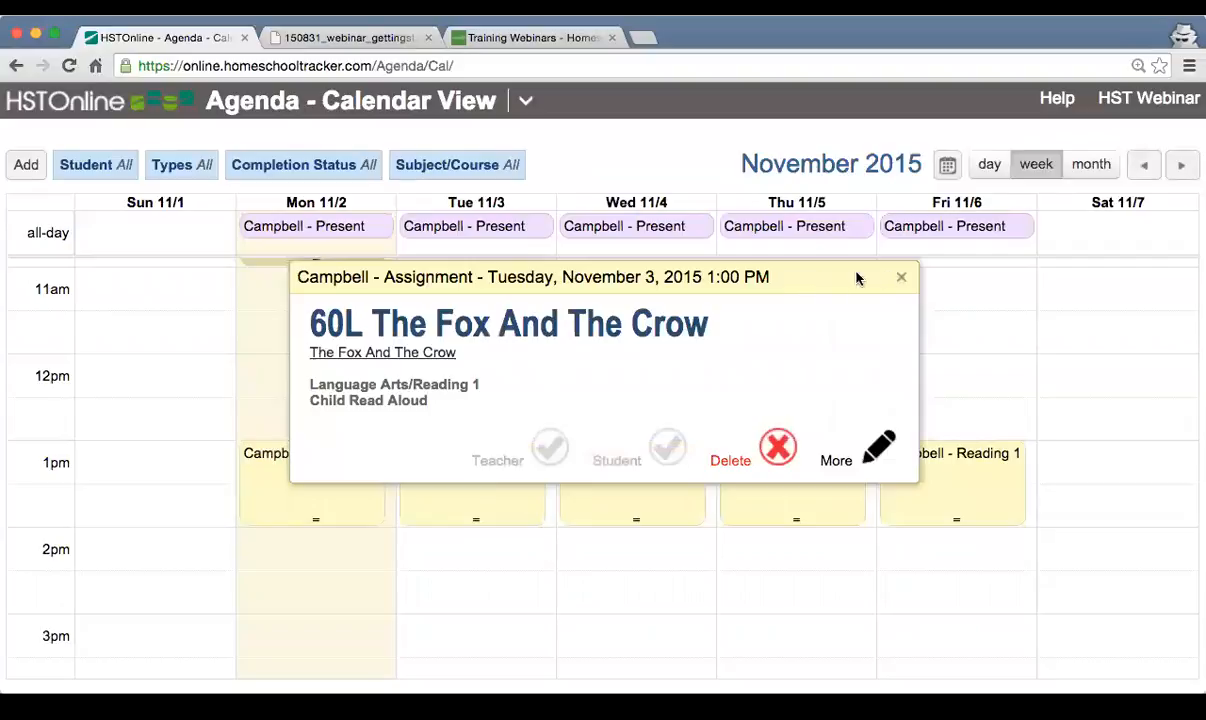
{"action": "left_click", "coordinate": [901, 277]}
{"action": "left_click", "coordinate": [757, 495]}
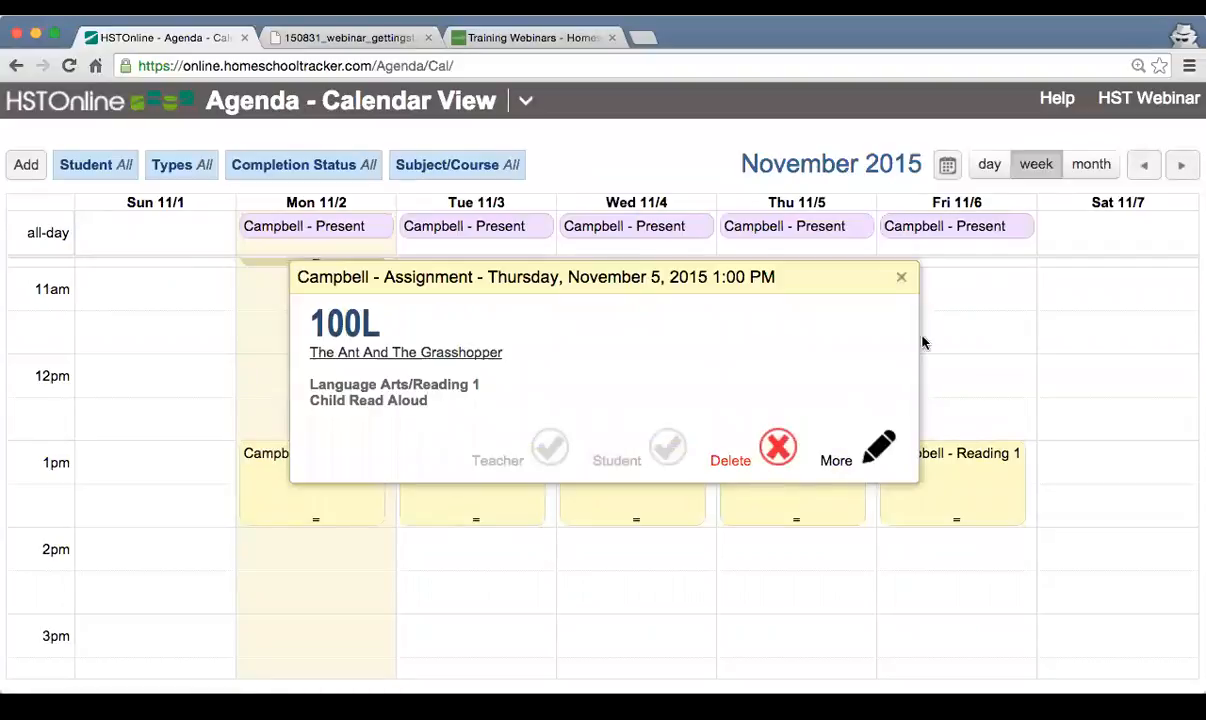
{"action": "left_click", "coordinate": [903, 278]}
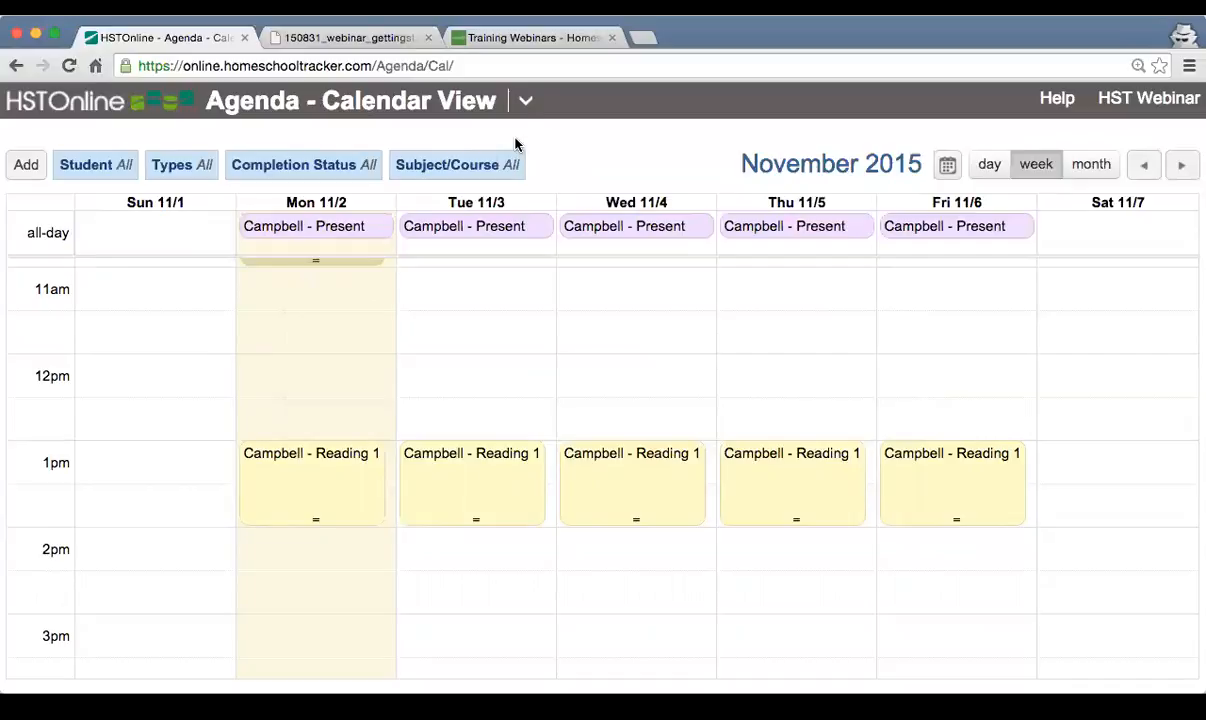
Return to the Reading 1 lesson plan, select days 1 to 5 and examine the available actions and the item columns
{"action": "left_click", "coordinate": [525, 100]}
{"action": "left_click", "coordinate": [96, 235]}
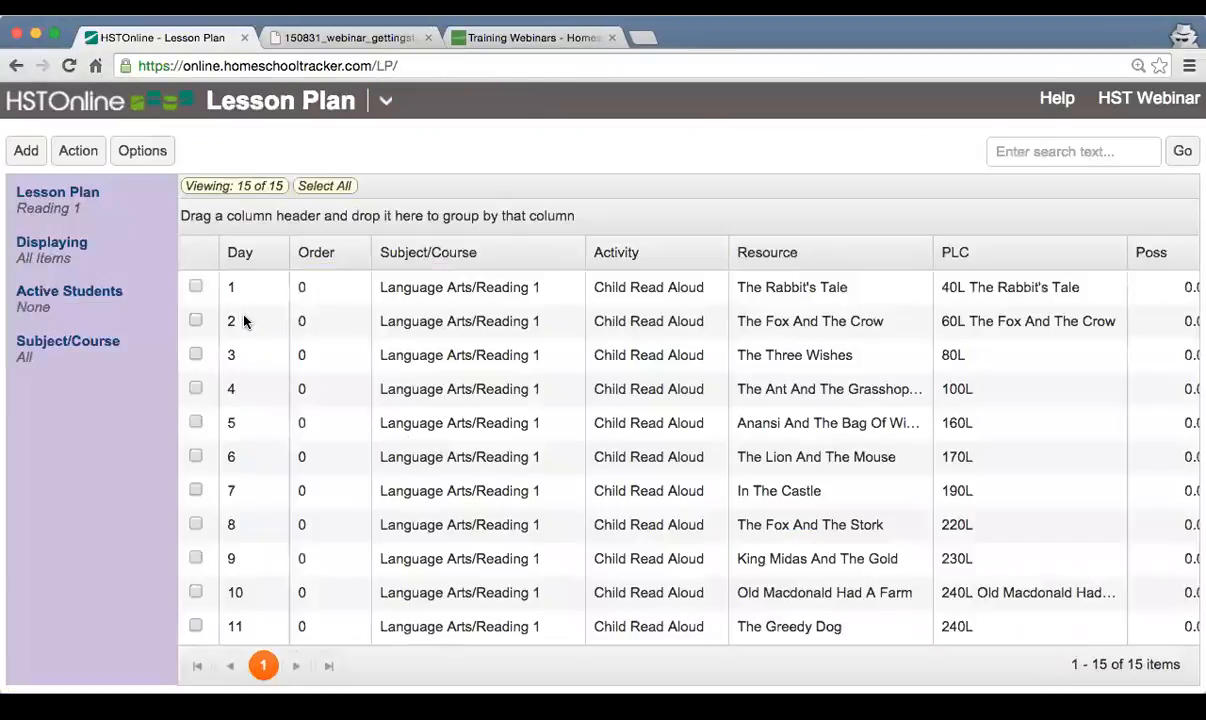
{"action": "left_click_drag", "start_coordinate": [205, 287], "coordinate": [185, 423]}
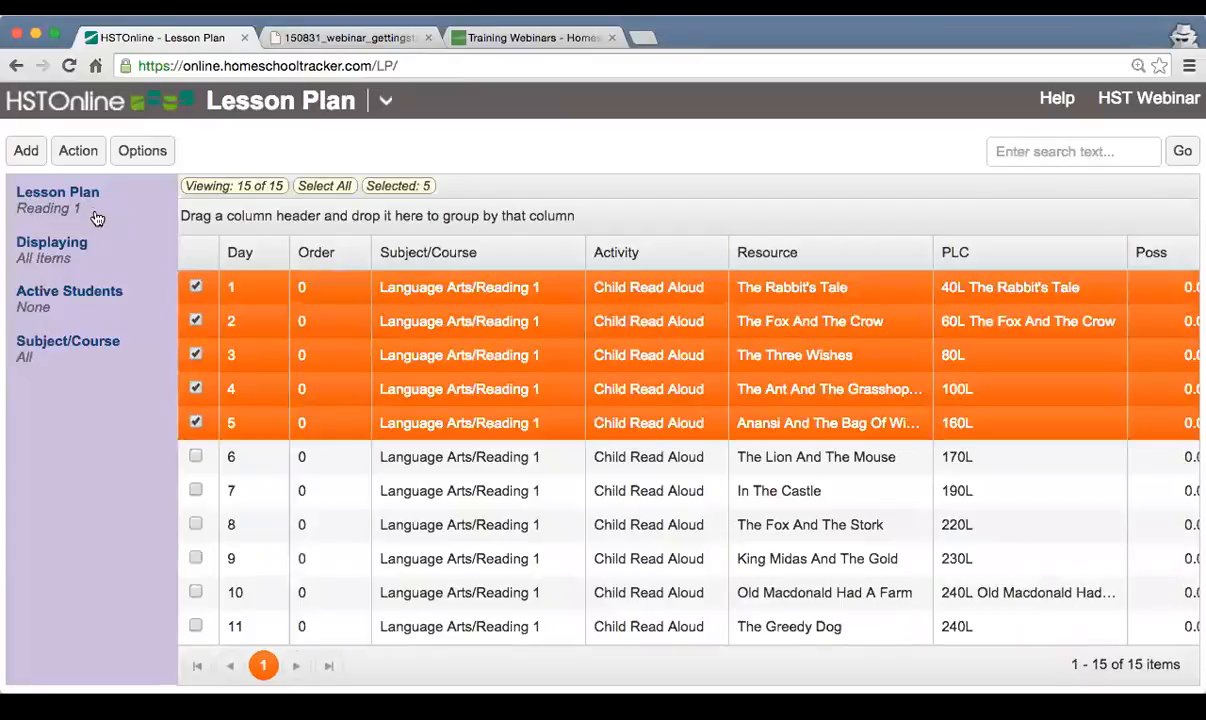
{"action": "left_click", "coordinate": [78, 151]}
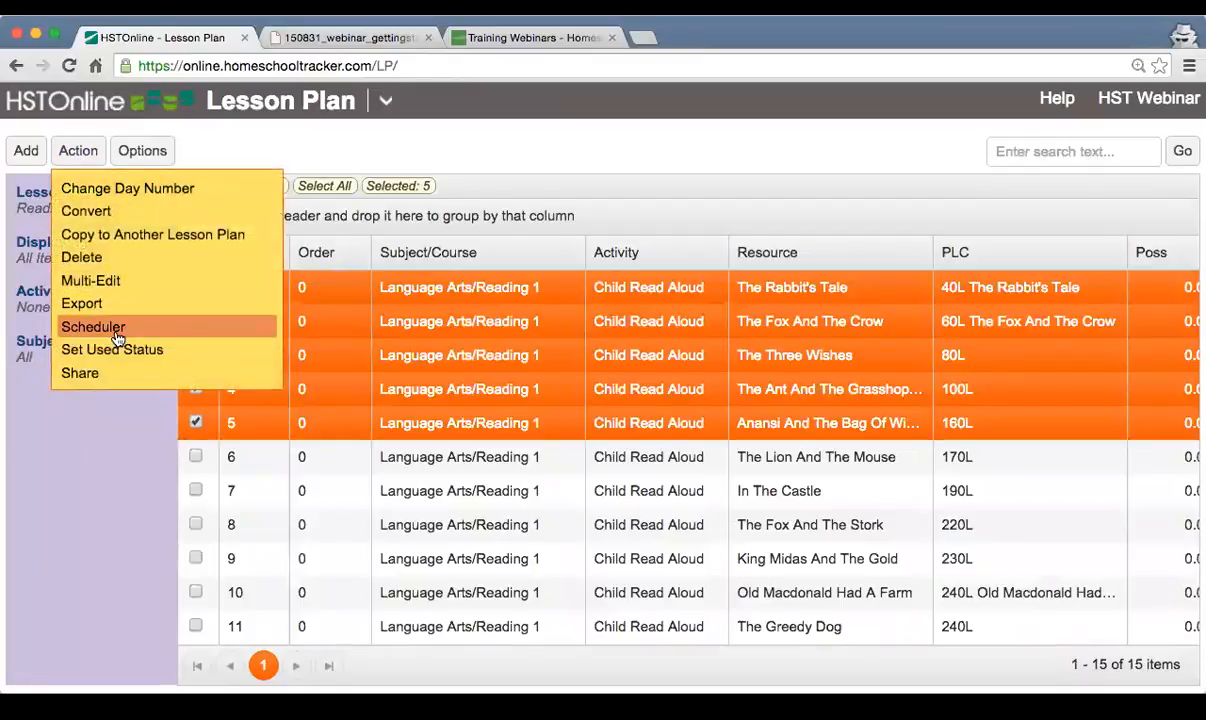
{"action": "left_click", "coordinate": [456, 160]}
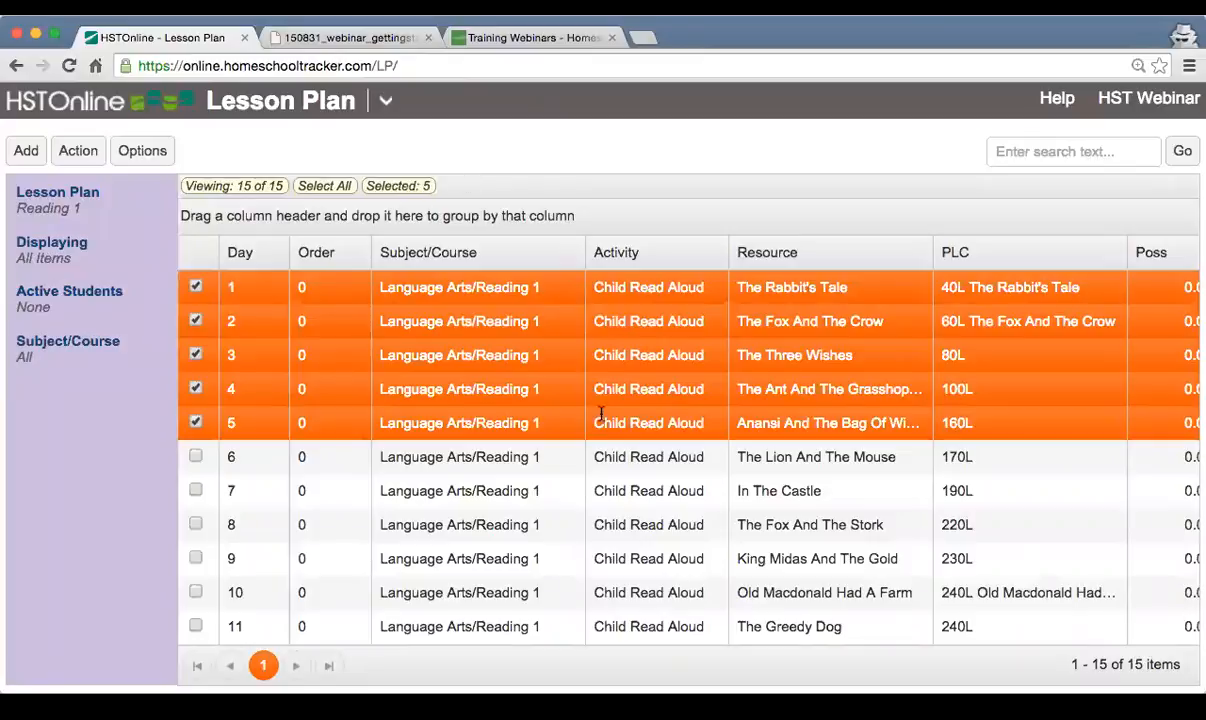
{"action": "scroll", "coordinate": [625, 393], "scroll_direction": "down", "scroll_amount": 3}
{"action": "scroll", "coordinate": [625, 393], "scroll_direction": "up", "scroll_amount": 3}
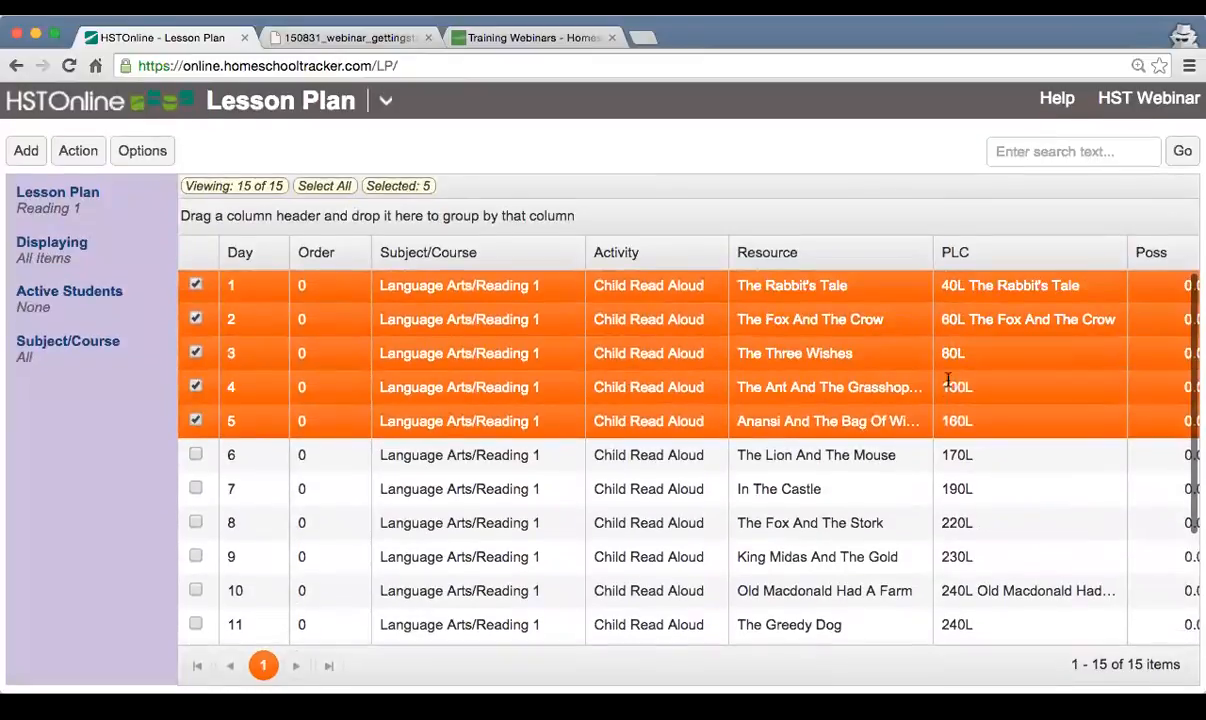
{"action": "scroll", "coordinate": [975, 445], "scroll_direction": "right", "scroll_amount": 3}
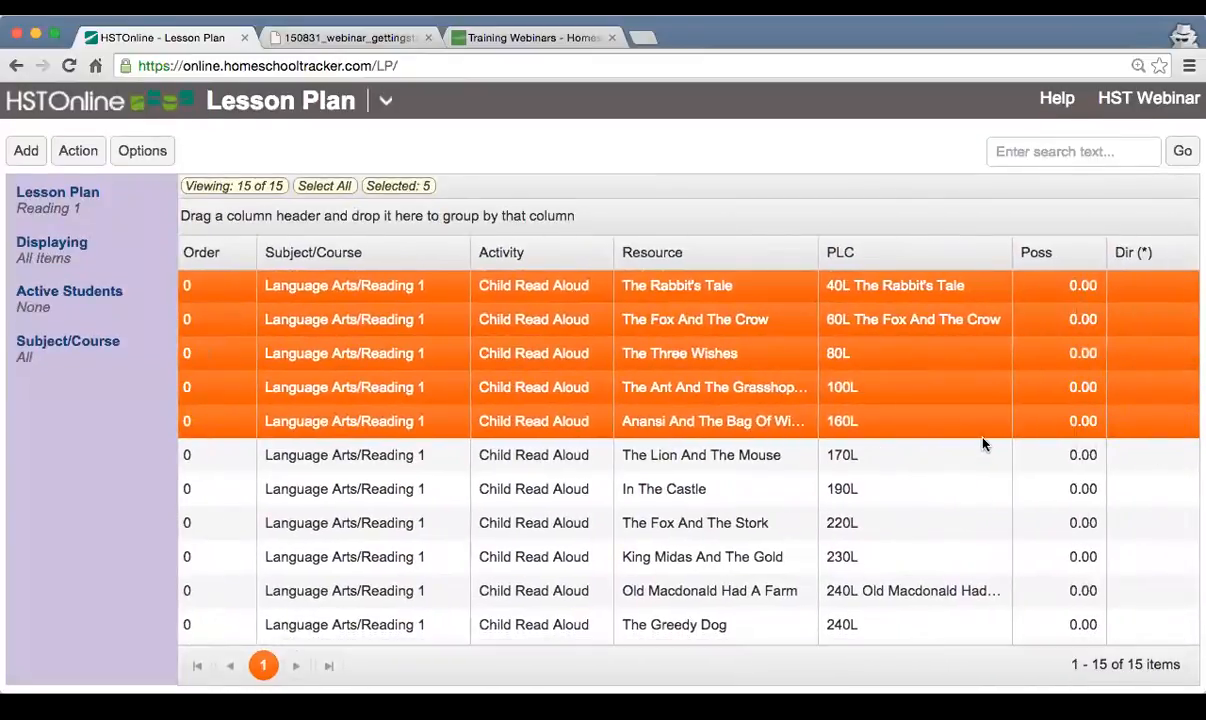
{"action": "scroll", "coordinate": [985, 444], "scroll_direction": "left", "scroll_amount": 3}
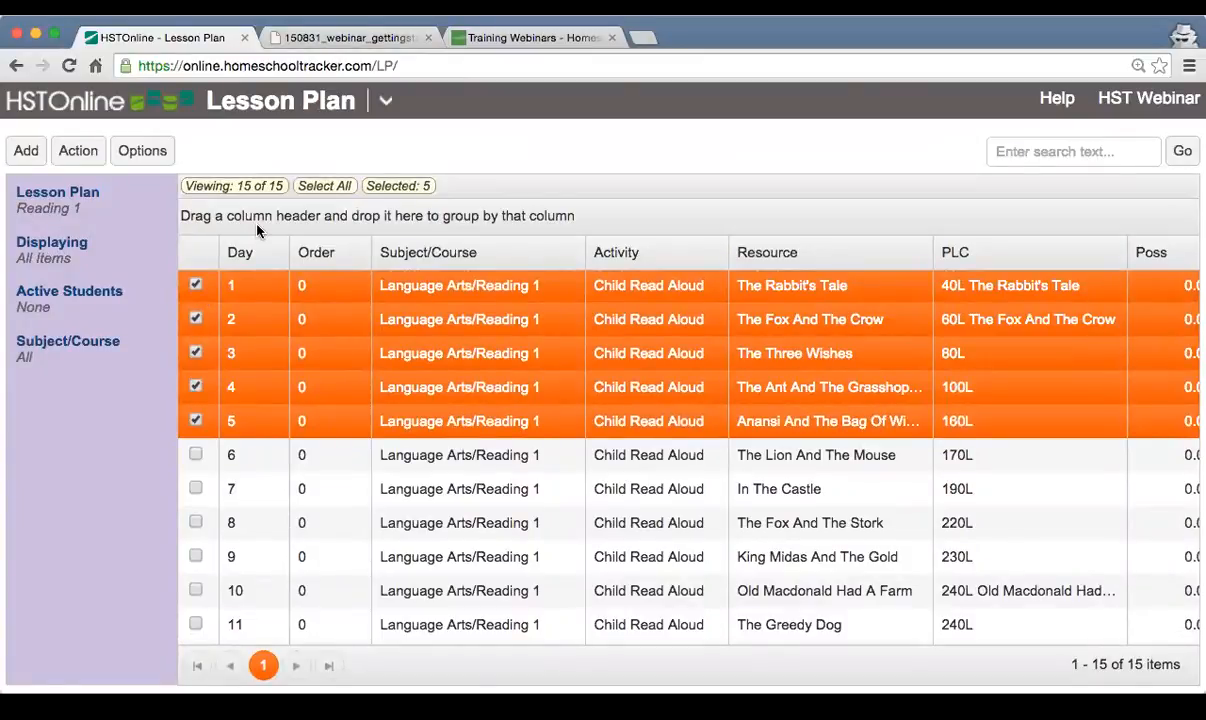
Open the student's Lesson Plans and Presets, mark Reading 1 as an active plan and return to the active plans
{"action": "left_click", "coordinate": [386, 100]}
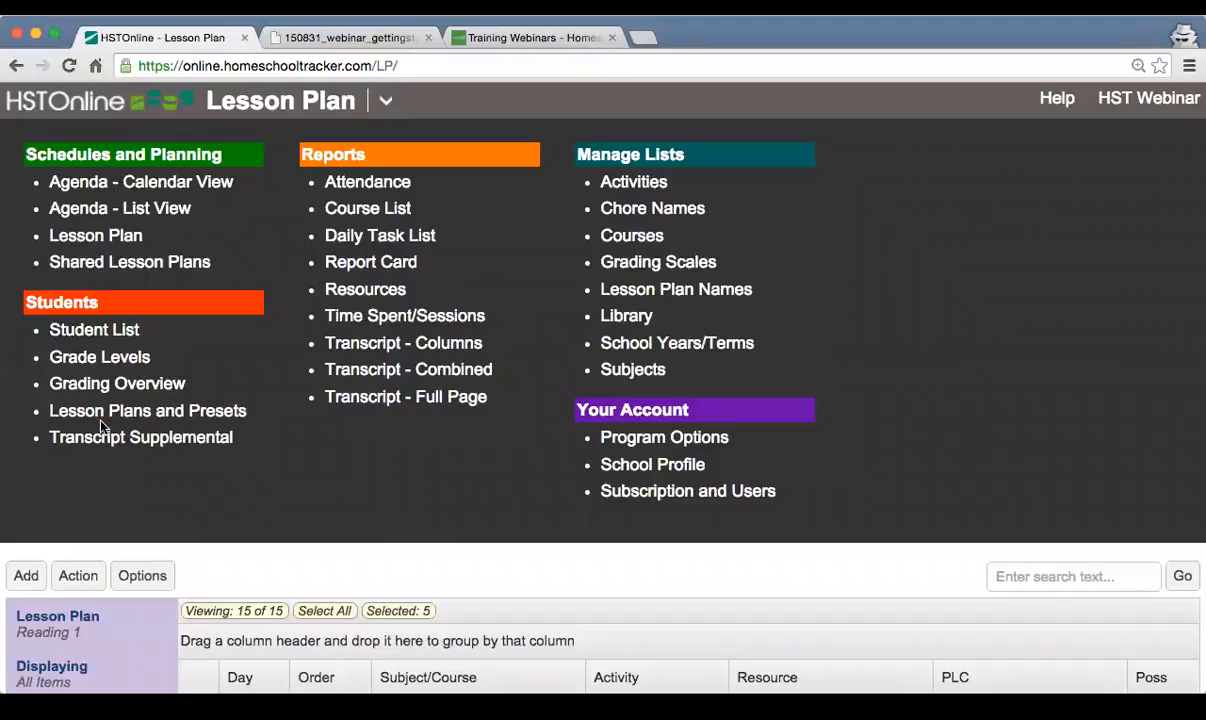
{"action": "left_click", "coordinate": [137, 418]}
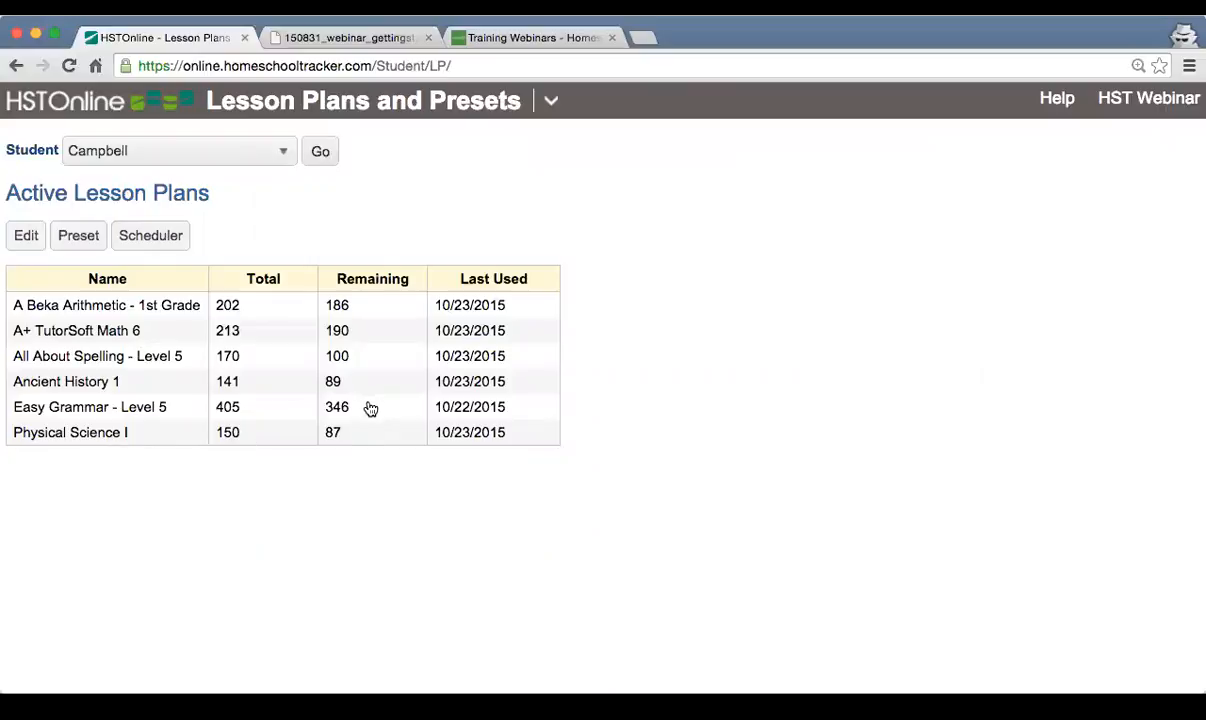
{"action": "left_click", "coordinate": [22, 235]}
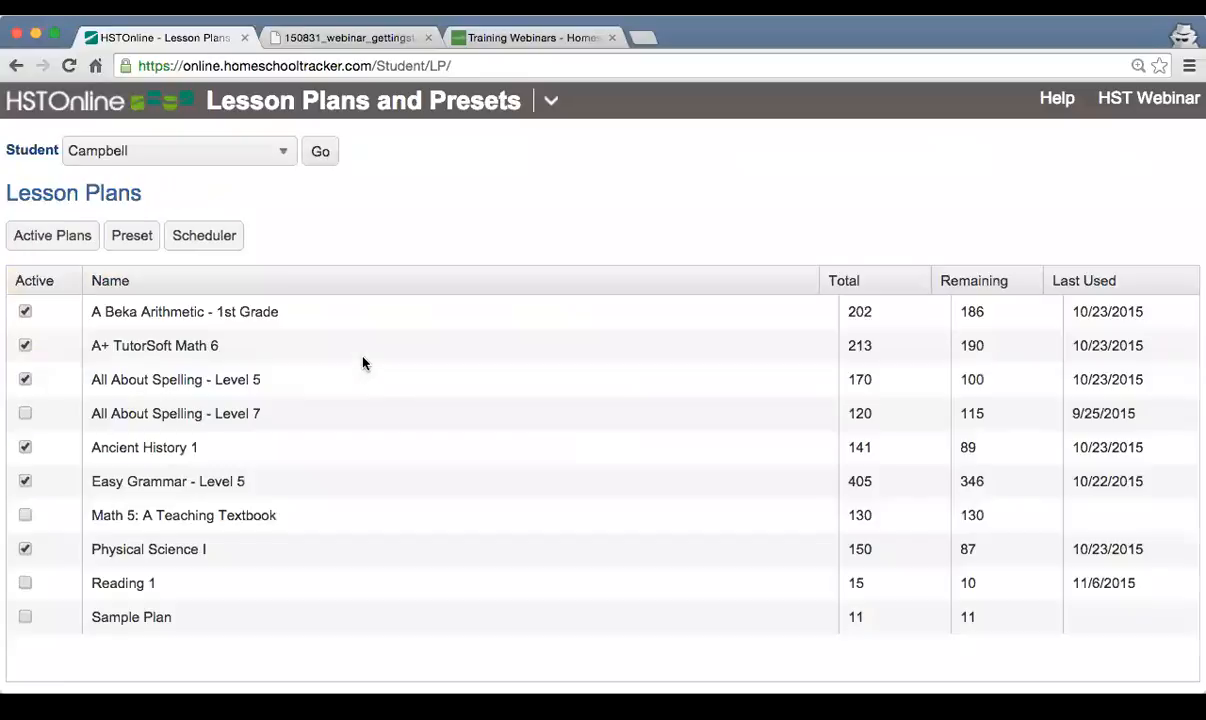
{"action": "left_click", "coordinate": [25, 583]}
{"action": "left_click", "coordinate": [64, 243]}
Add a preset to the student's weekly schedule for Language Arts/Reading 1 on Monday through Friday
{"action": "left_click", "coordinate": [133, 245]}
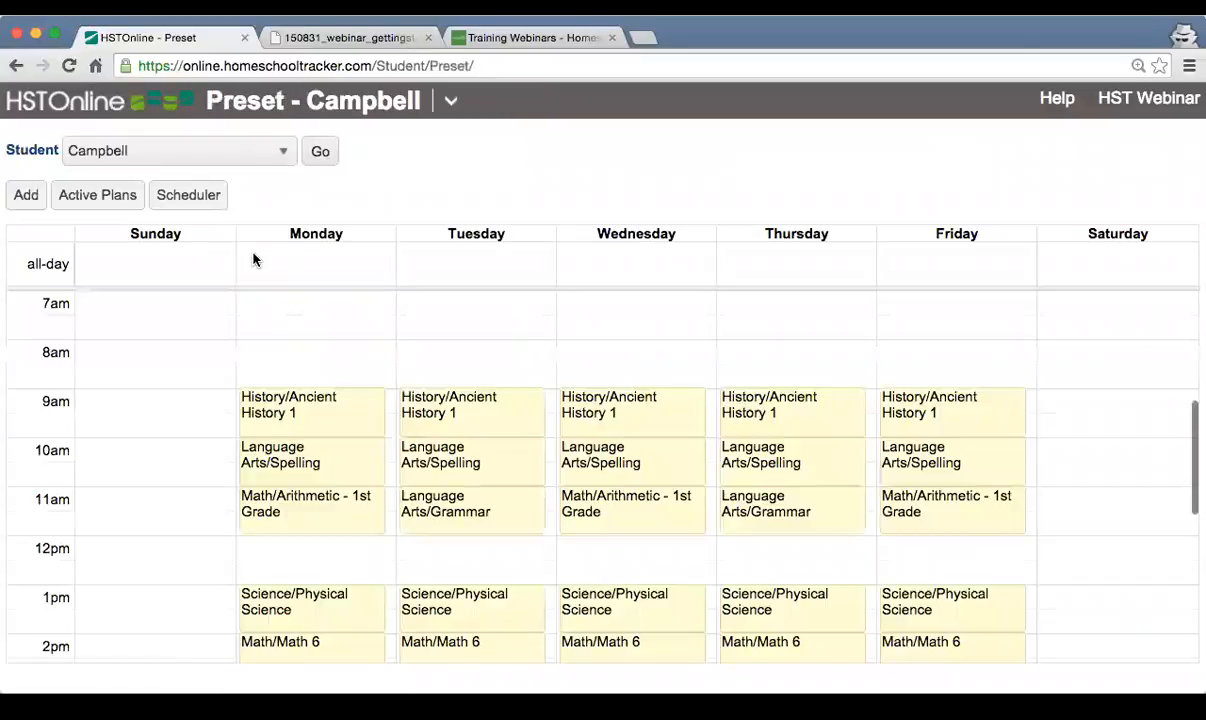
{"action": "scroll", "coordinate": [397, 432], "scroll_direction": "down", "scroll_amount": 2}
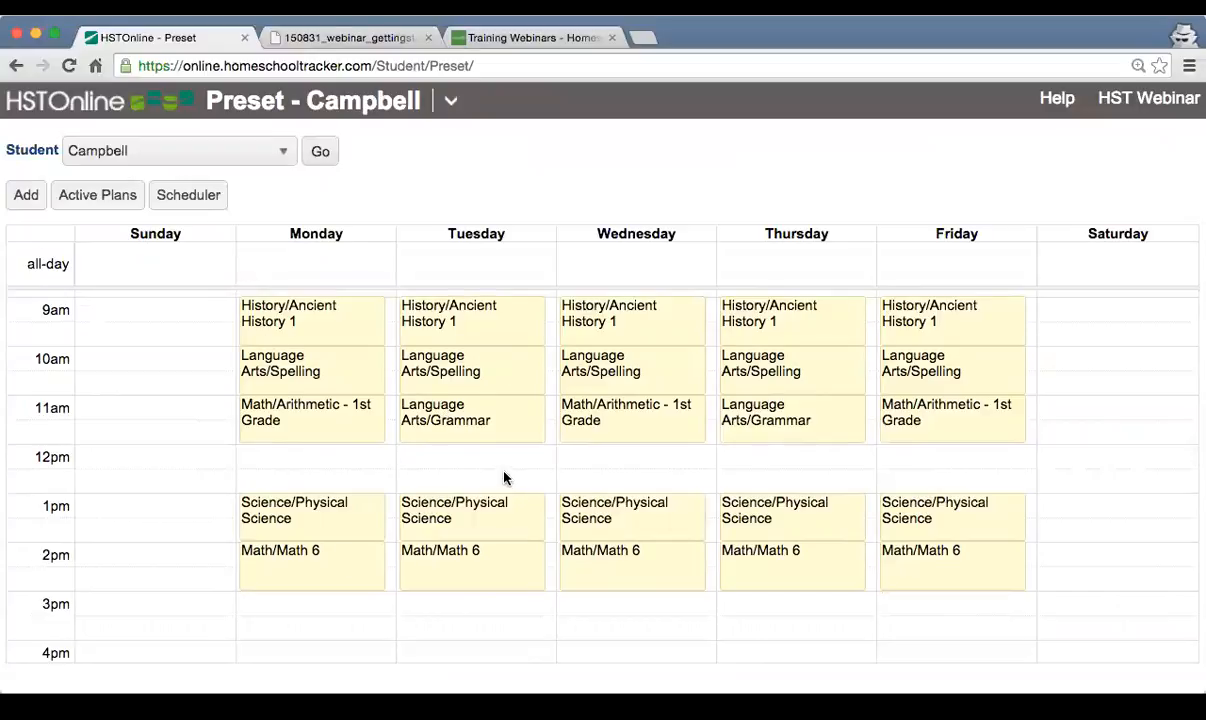
{"action": "scroll", "coordinate": [503, 473], "scroll_direction": "up", "scroll_amount": 1}
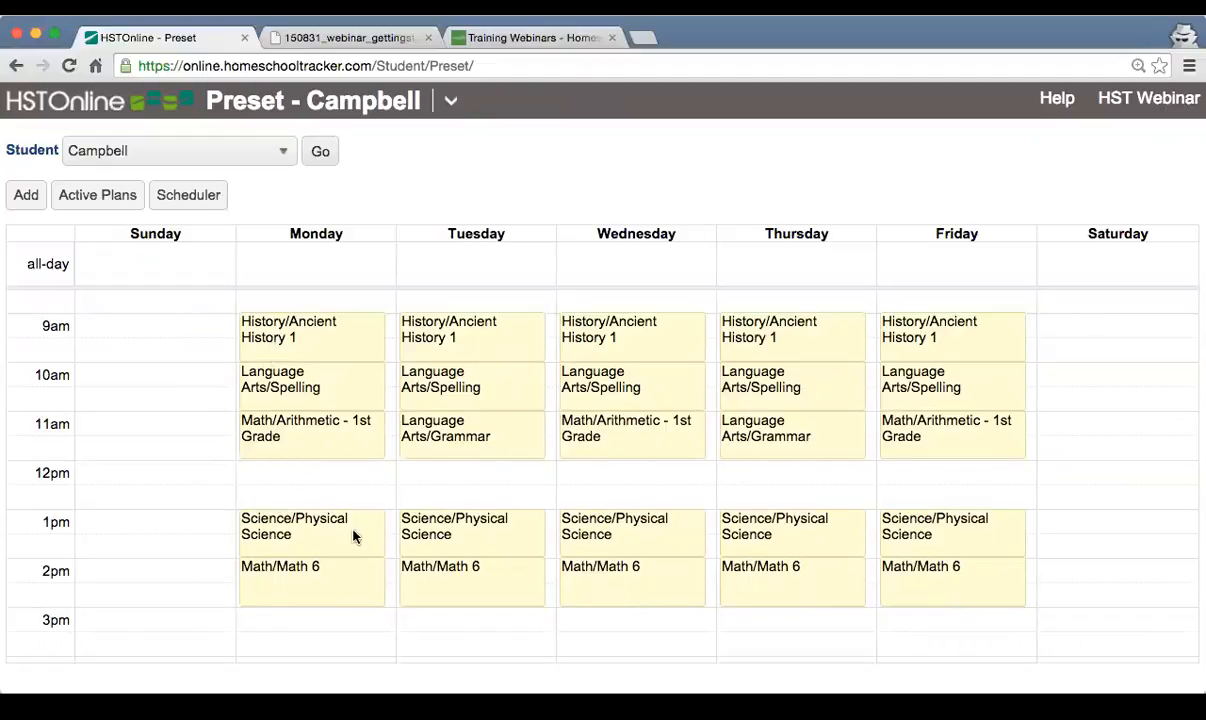
{"action": "scroll", "coordinate": [570, 545], "scroll_direction": "down", "scroll_amount": 2}
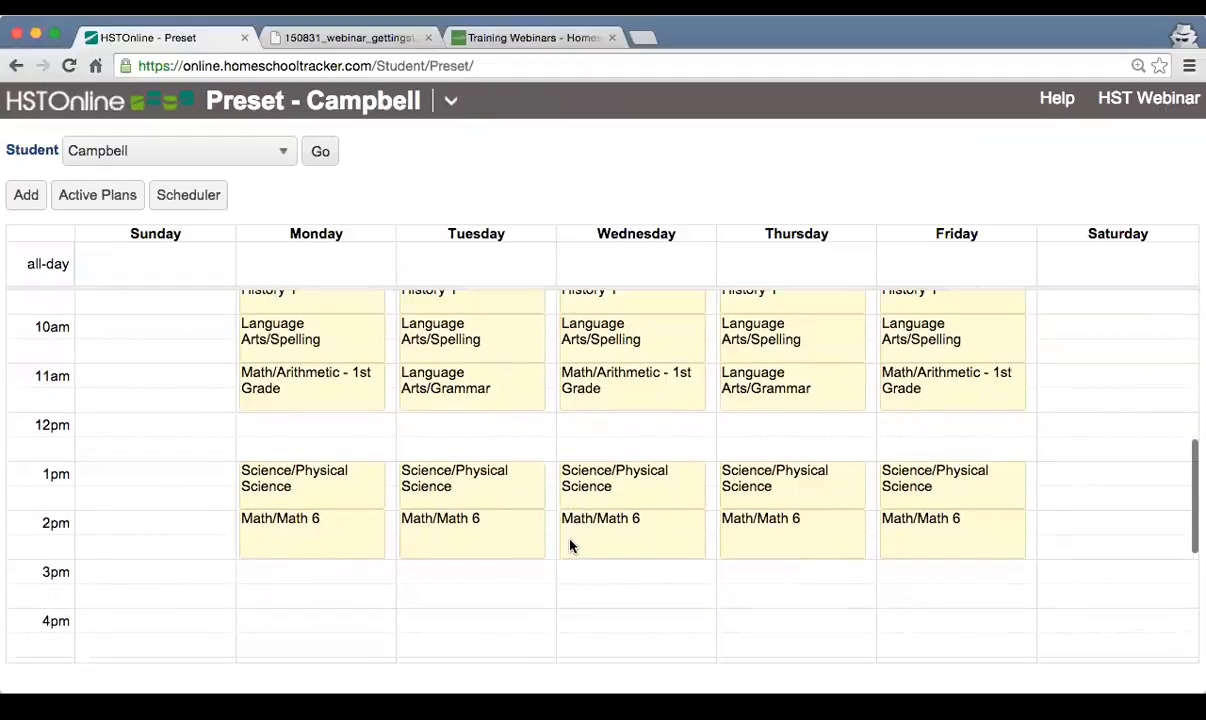
{"action": "scroll", "coordinate": [570, 545], "scroll_direction": "up", "scroll_amount": 2}
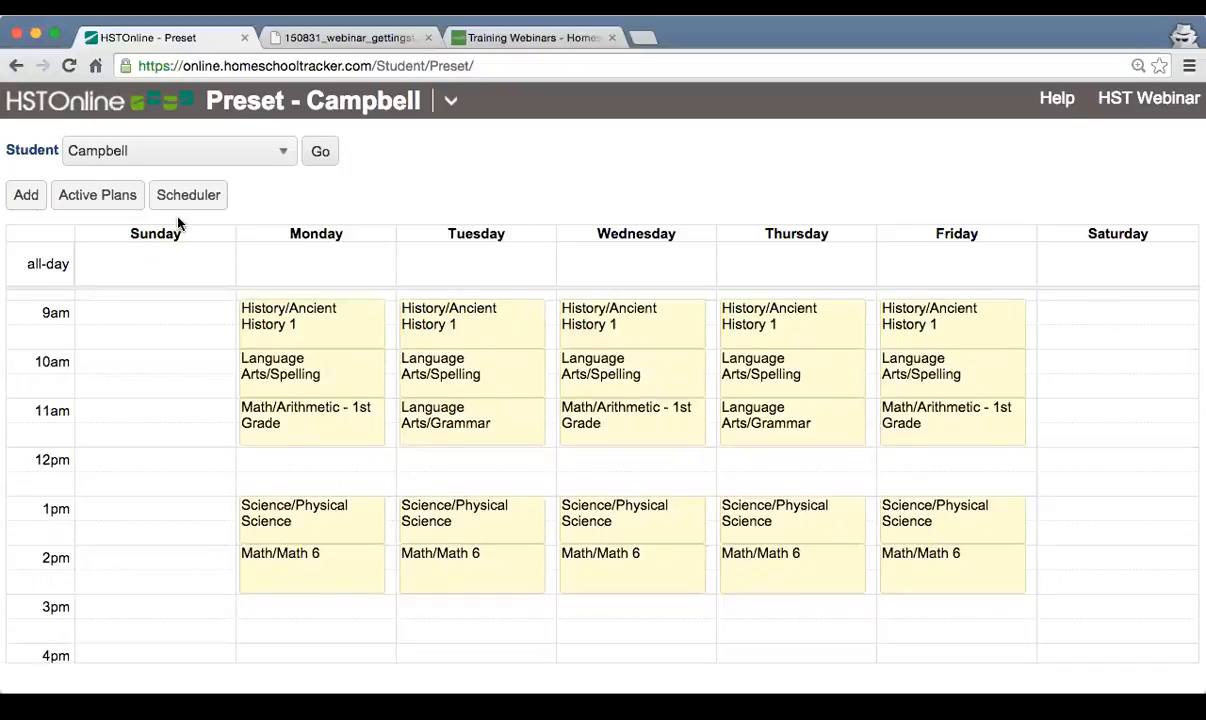
{"action": "left_click", "coordinate": [24, 196]}
{"action": "left_click", "coordinate": [603, 160]}
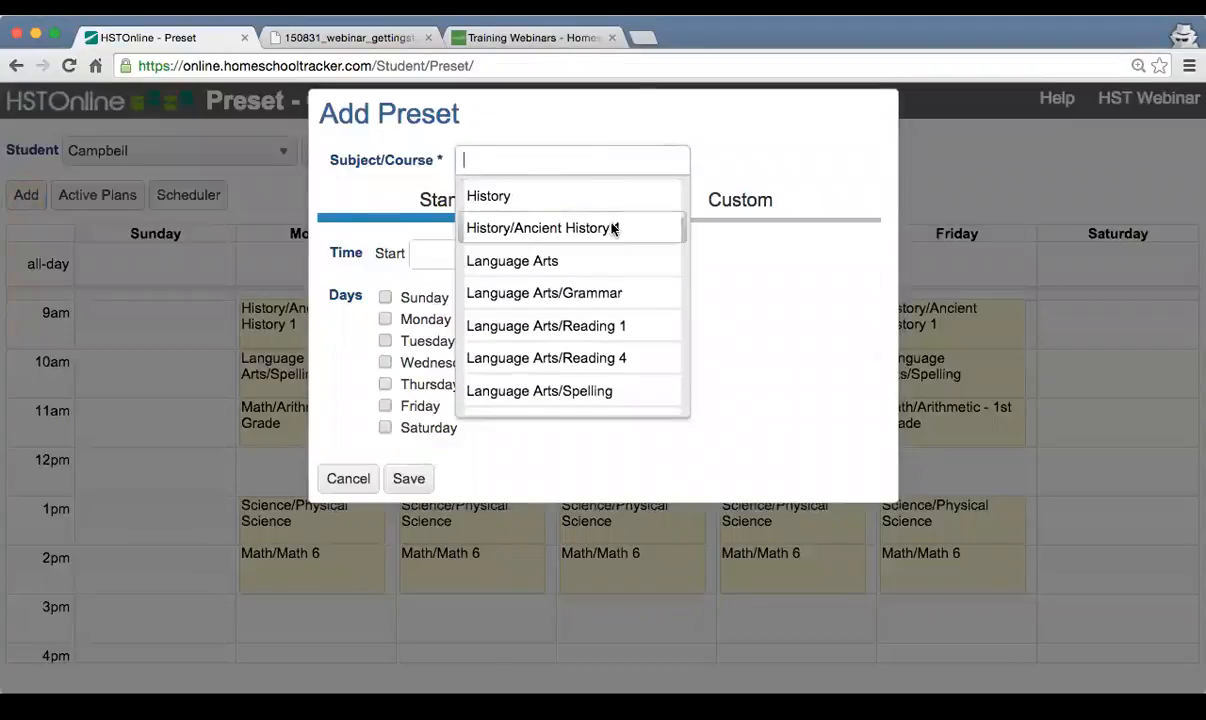
{"action": "left_click", "coordinate": [610, 330]}
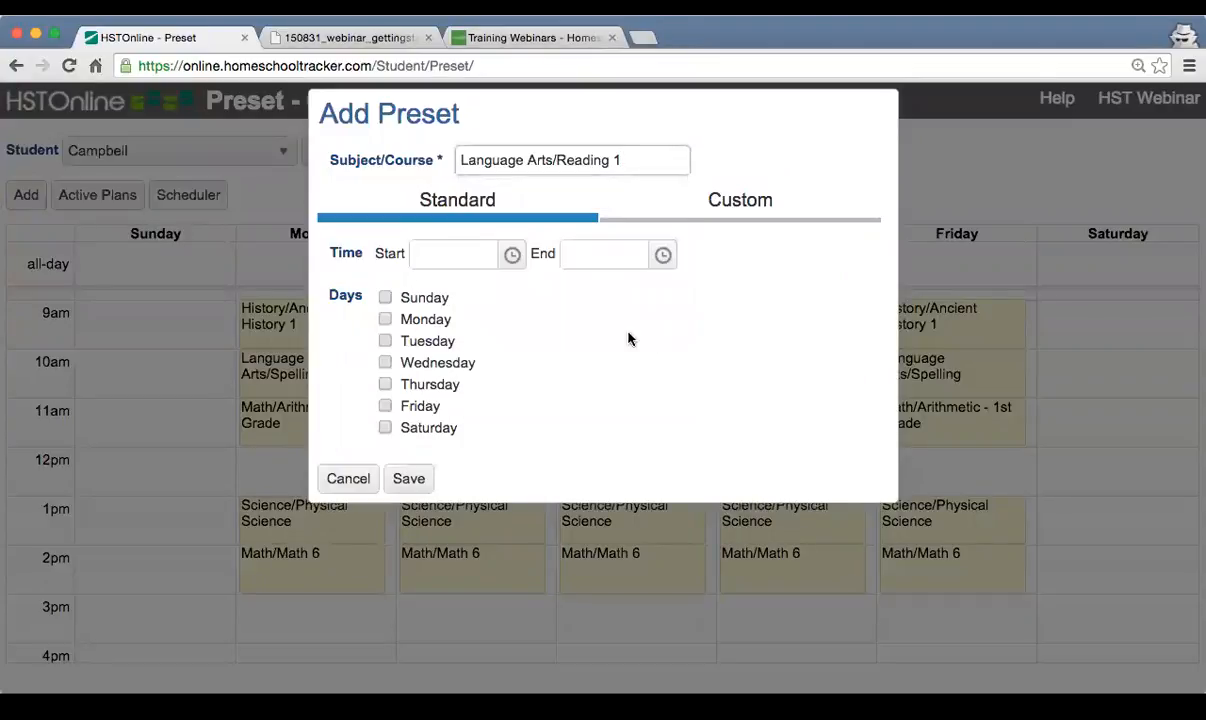
{"action": "left_click", "coordinate": [425, 320]}
{"action": "left_click", "coordinate": [424, 386]}
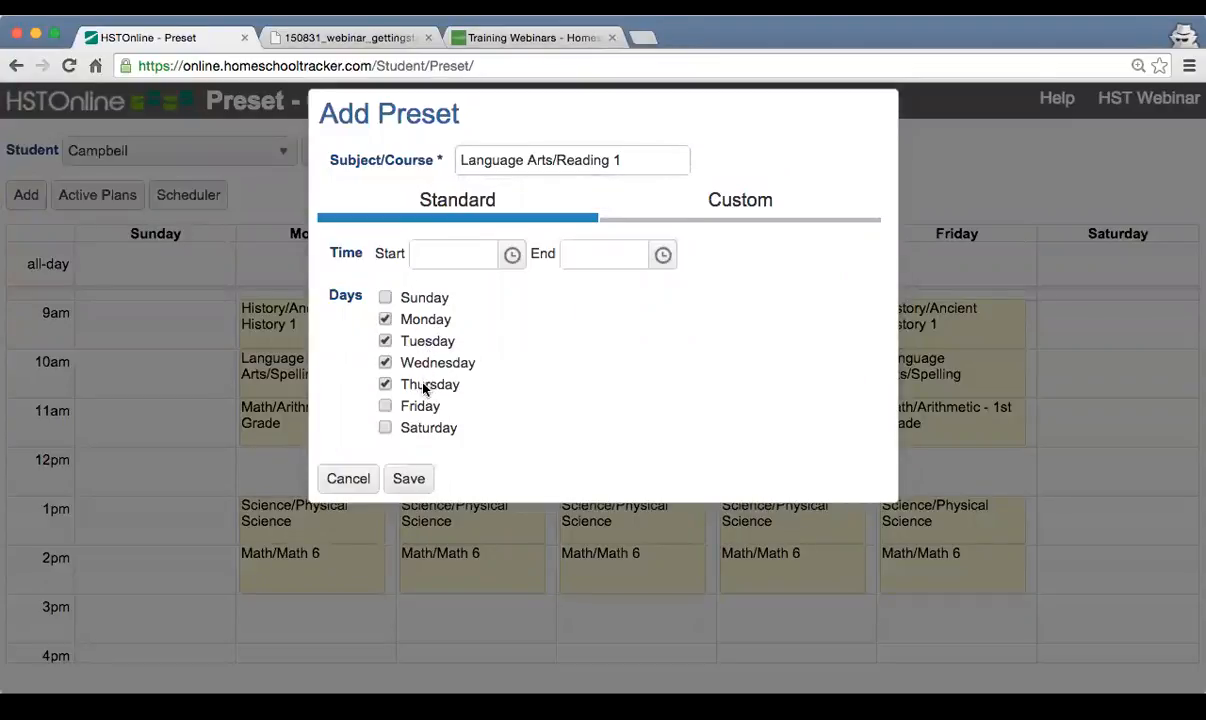
{"action": "left_click", "coordinate": [408, 408]}
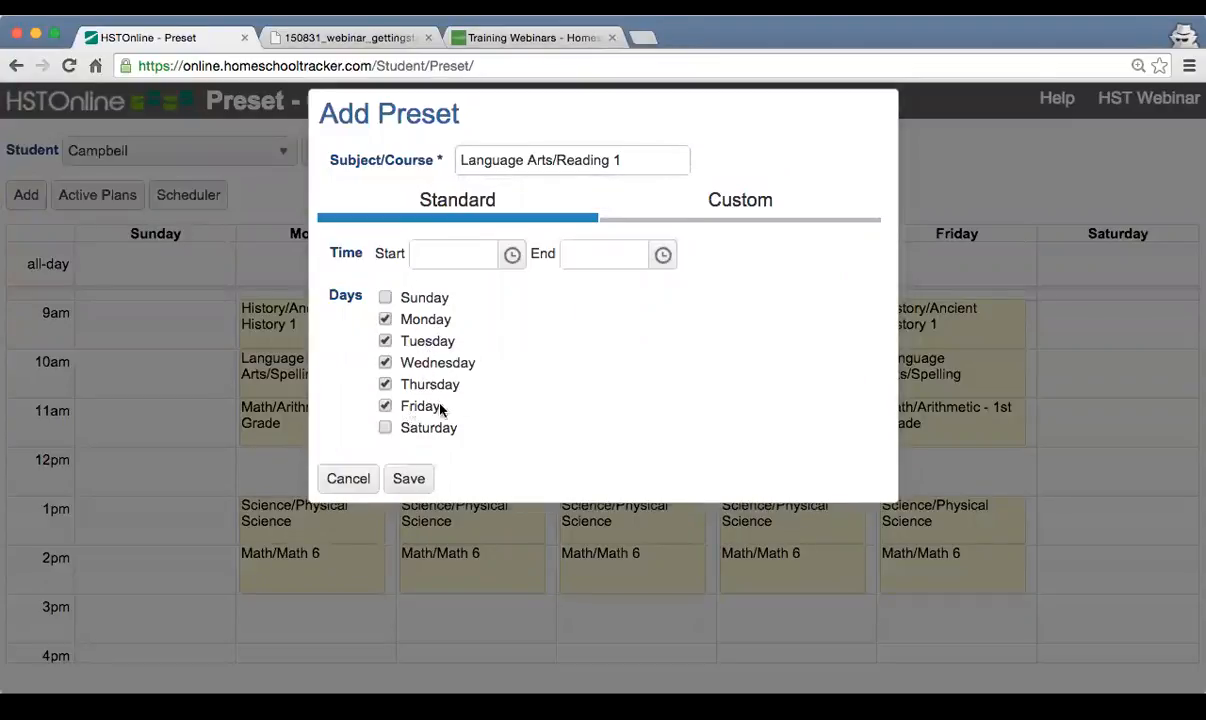
Set the Reading 1 preset's time from 3:00 PM to 4:00 PM and save it
{"action": "left_click", "coordinate": [512, 255]}
{"action": "scroll", "coordinate": [466, 400], "scroll_direction": "down", "scroll_amount": 3}
{"action": "scroll", "coordinate": [466, 398], "scroll_direction": "down", "scroll_amount": 6}
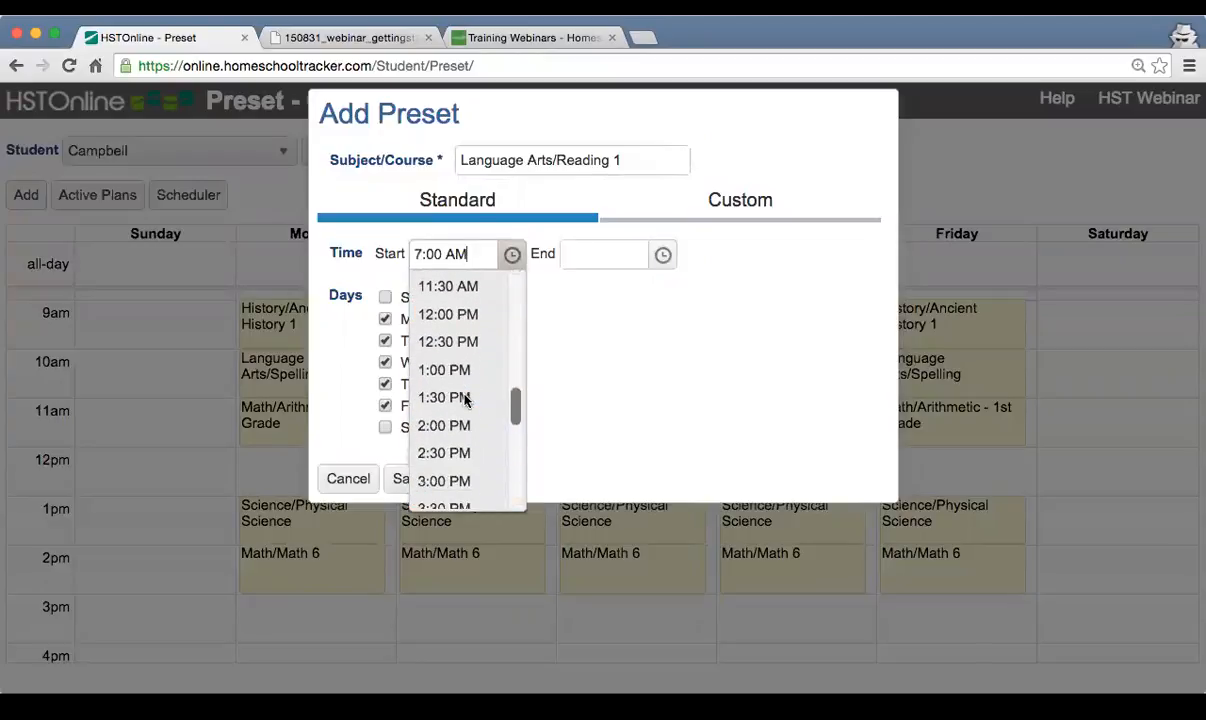
{"action": "left_click", "coordinate": [458, 455]}
{"action": "left_click", "coordinate": [662, 256]}
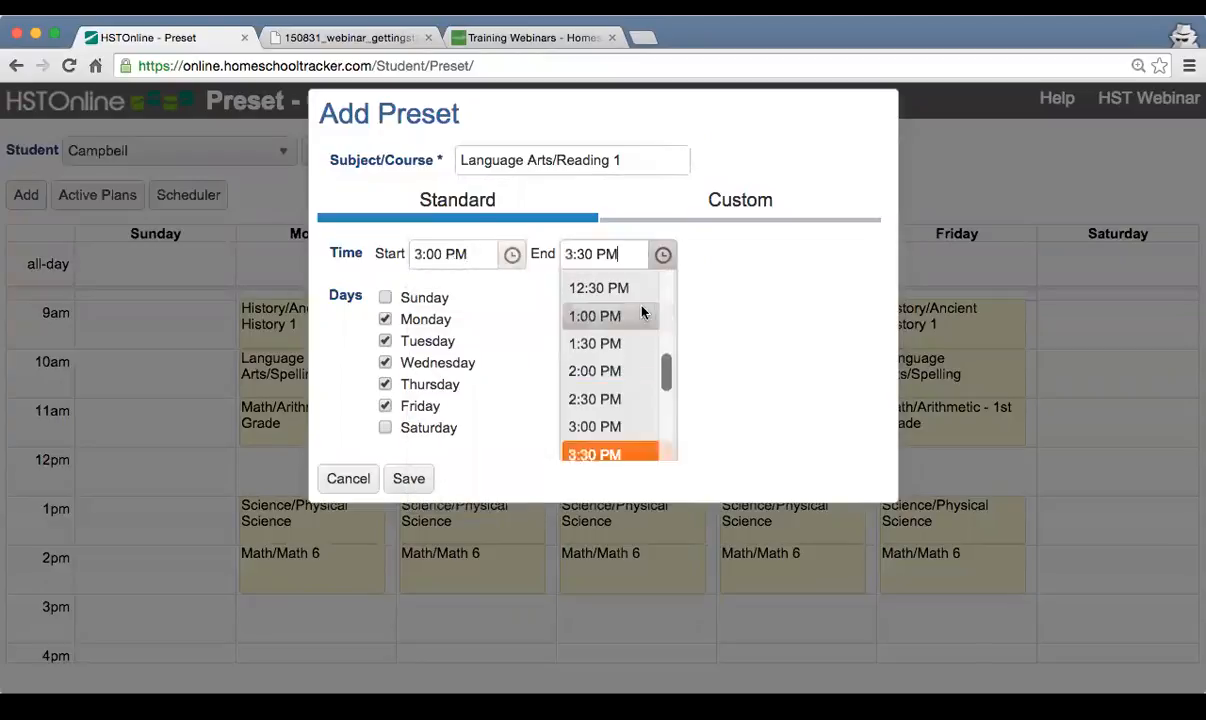
{"action": "scroll", "coordinate": [638, 316], "scroll_direction": "down", "scroll_amount": 2}
{"action": "left_click", "coordinate": [641, 377]}
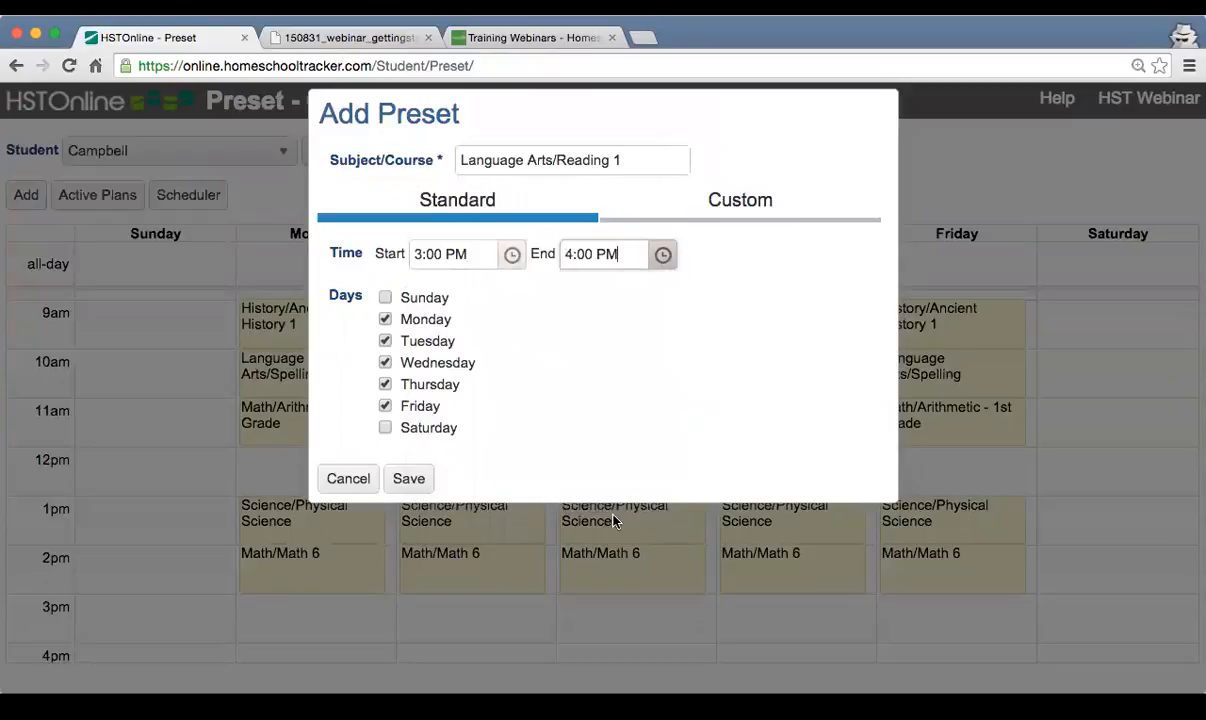
{"action": "left_click", "coordinate": [414, 486]}
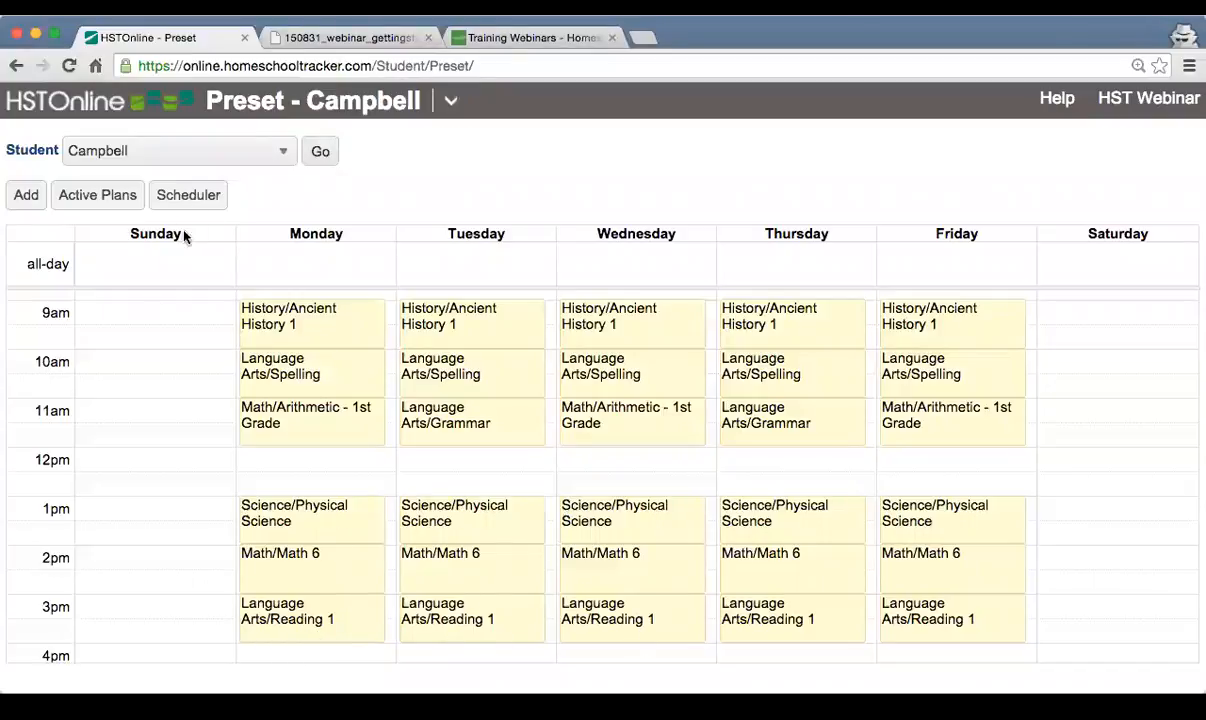
Start the Scheduler for all active plans, using the Preset option with start date 11/9/2015 and continuing until 11/13/2015
{"action": "left_click", "coordinate": [206, 200]}
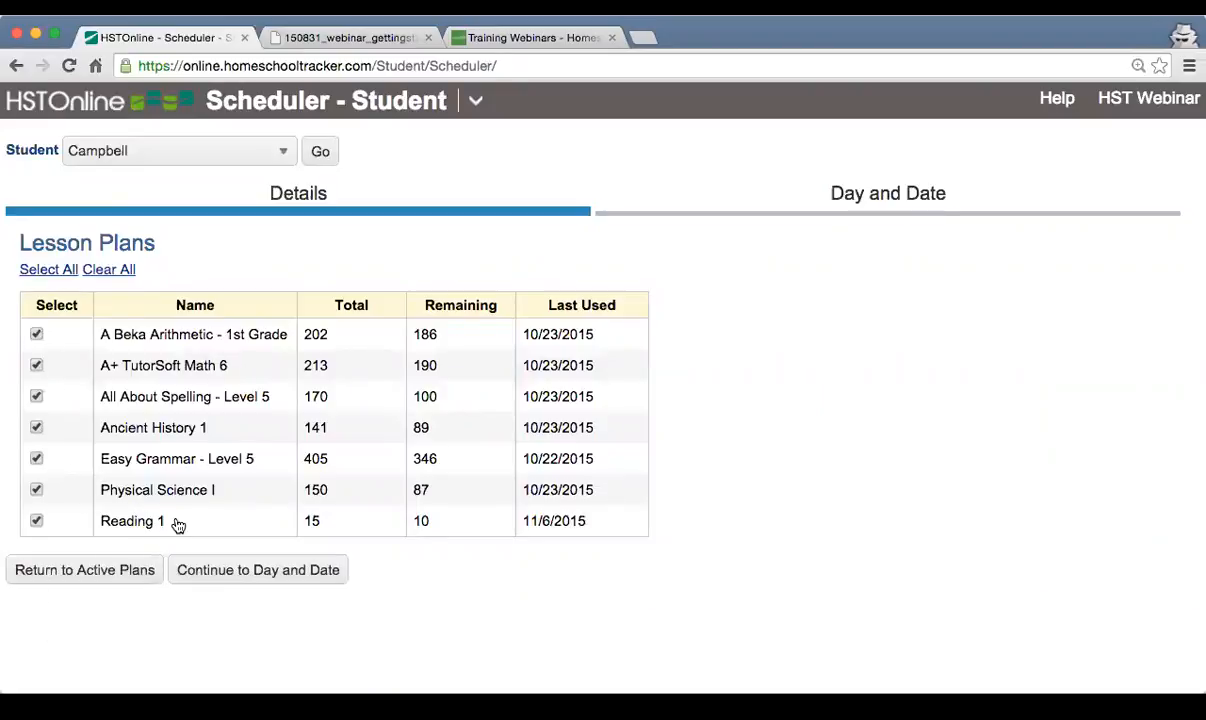
{"action": "left_click", "coordinate": [238, 572]}
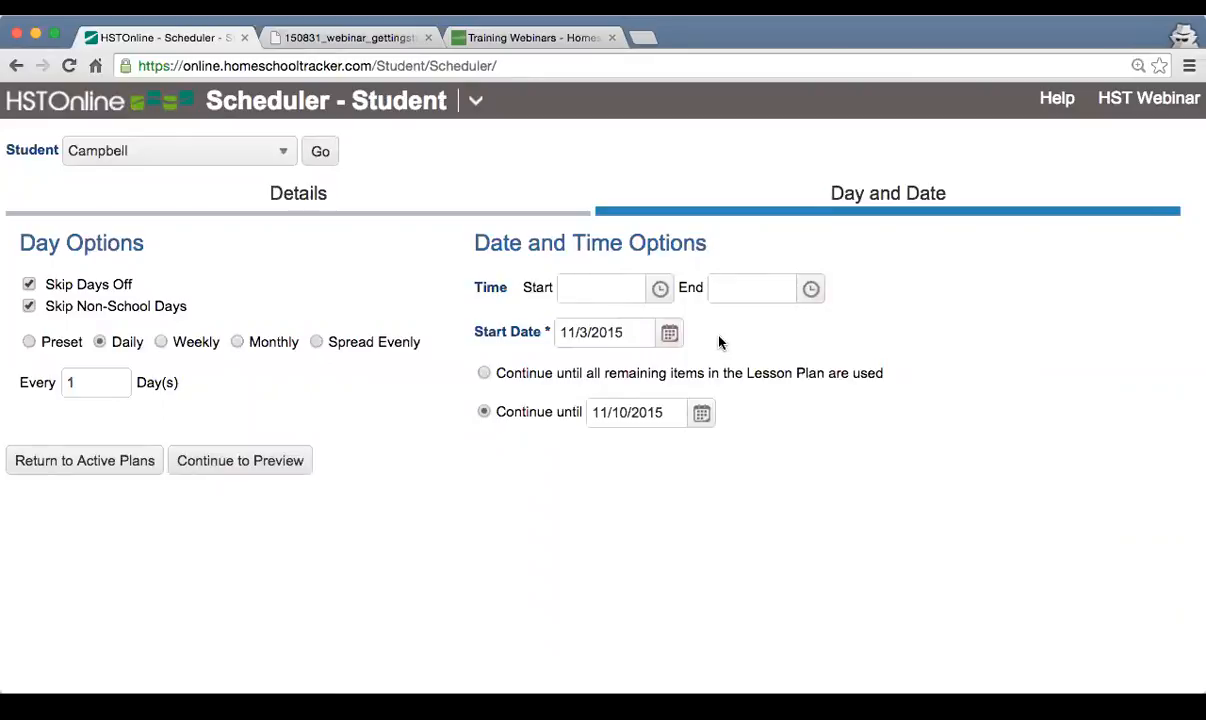
{"action": "left_click", "coordinate": [29, 343]}
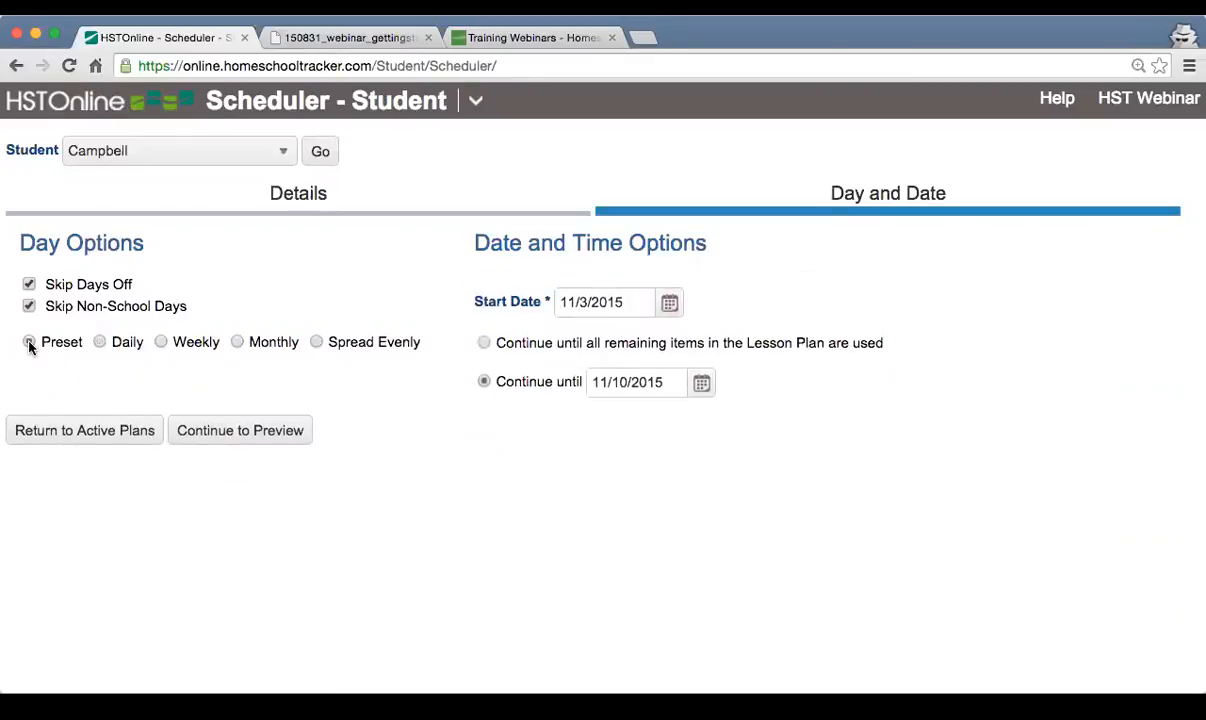
{"action": "left_click", "coordinate": [670, 306]}
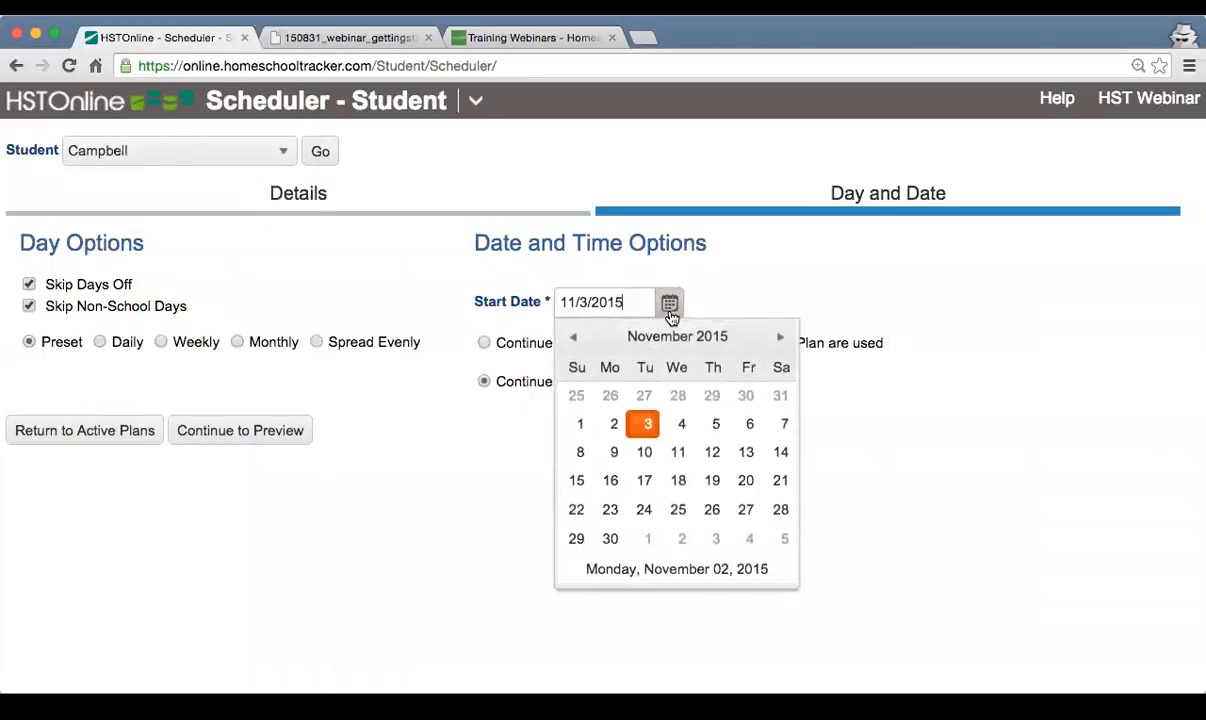
{"action": "left_click", "coordinate": [610, 452]}
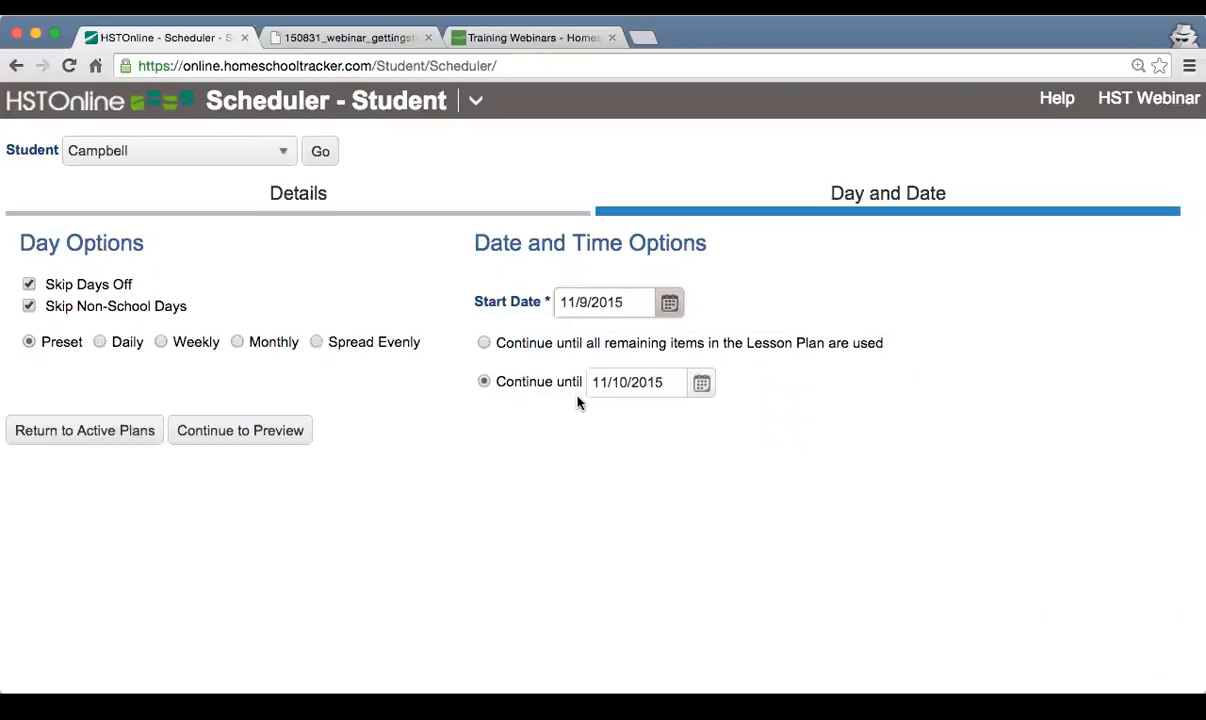
{"action": "left_click", "coordinate": [702, 386]}
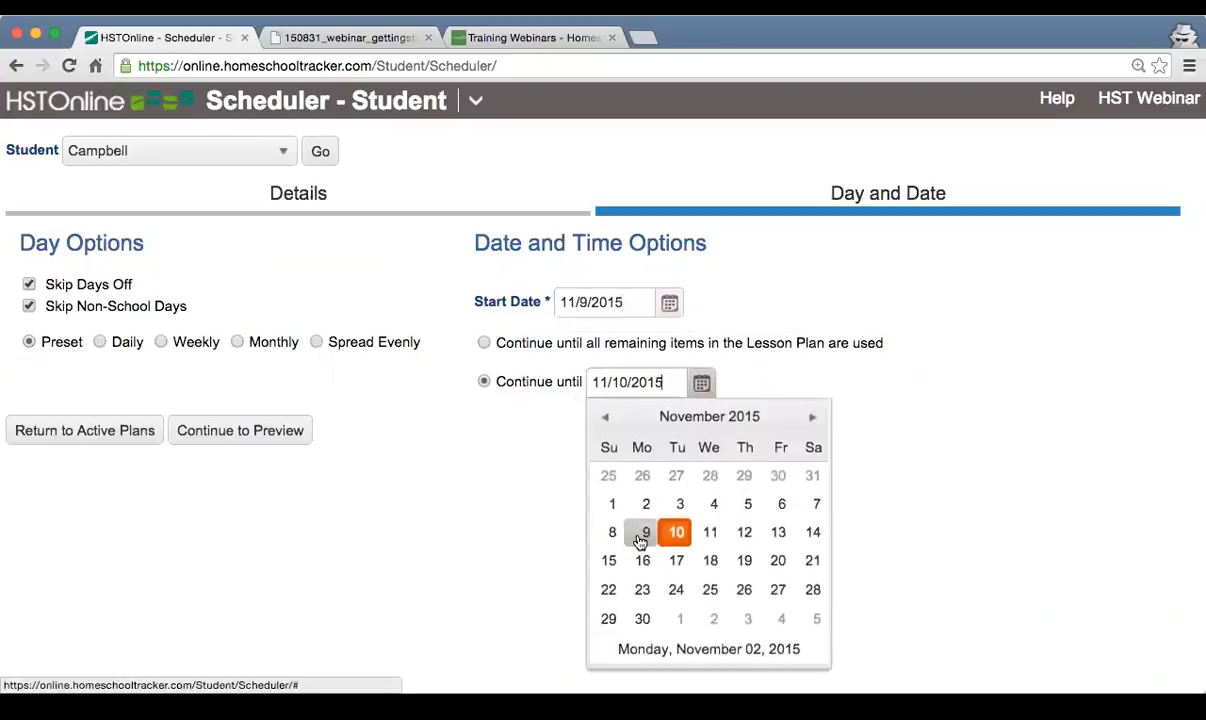
{"action": "left_click", "coordinate": [779, 535]}
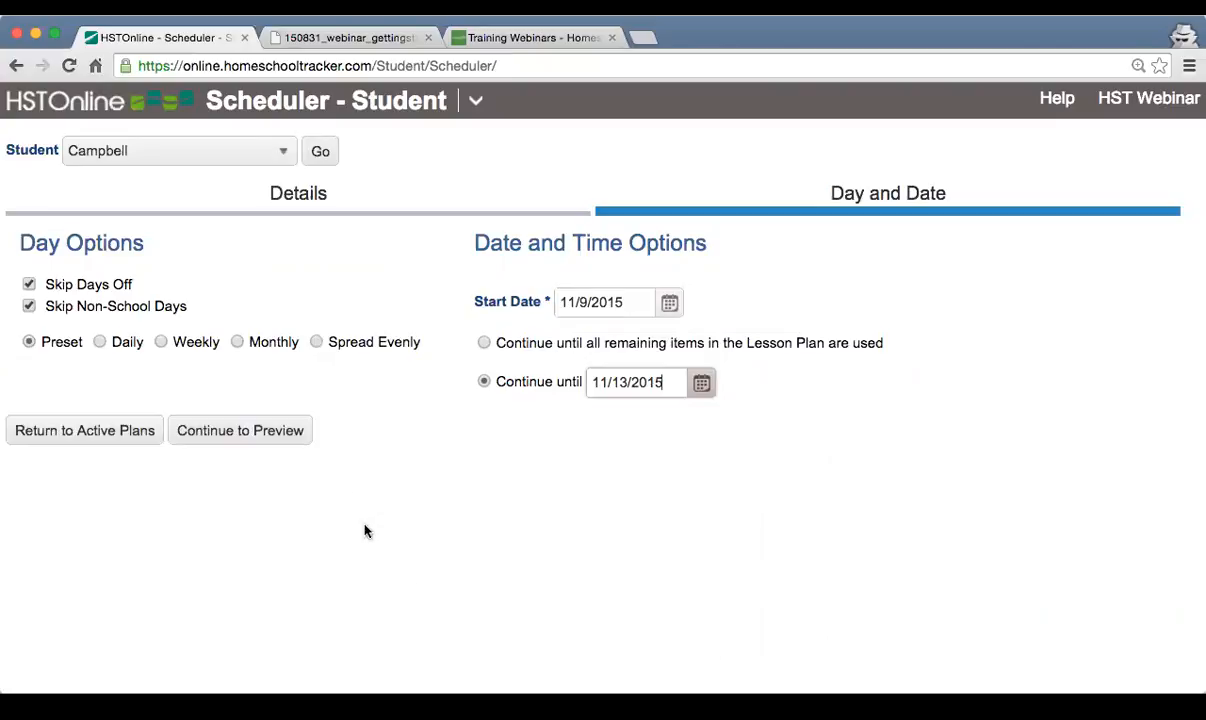
Preview the generated schedule and examine the listed assignments for each plan, including Reading 1
{"action": "left_click", "coordinate": [227, 434]}
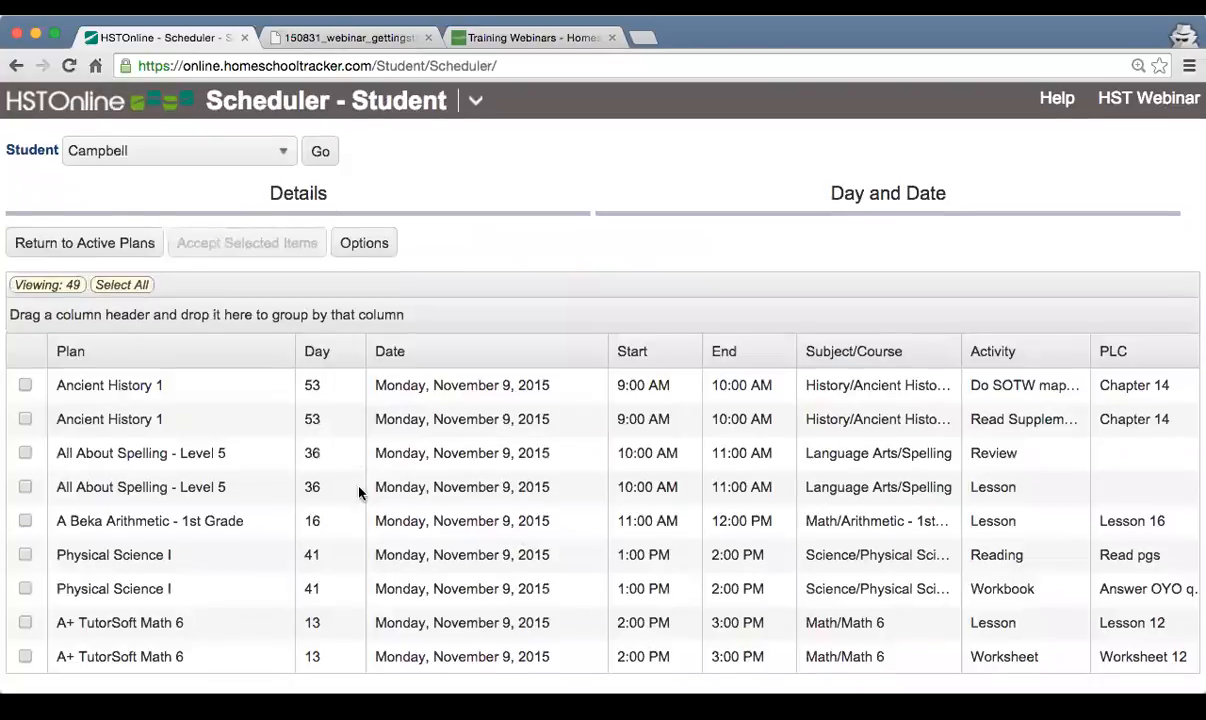
{"action": "scroll", "coordinate": [368, 503], "scroll_direction": "down", "scroll_amount": 1}
{"action": "scroll", "coordinate": [368, 503], "scroll_direction": "down", "scroll_amount": 10}
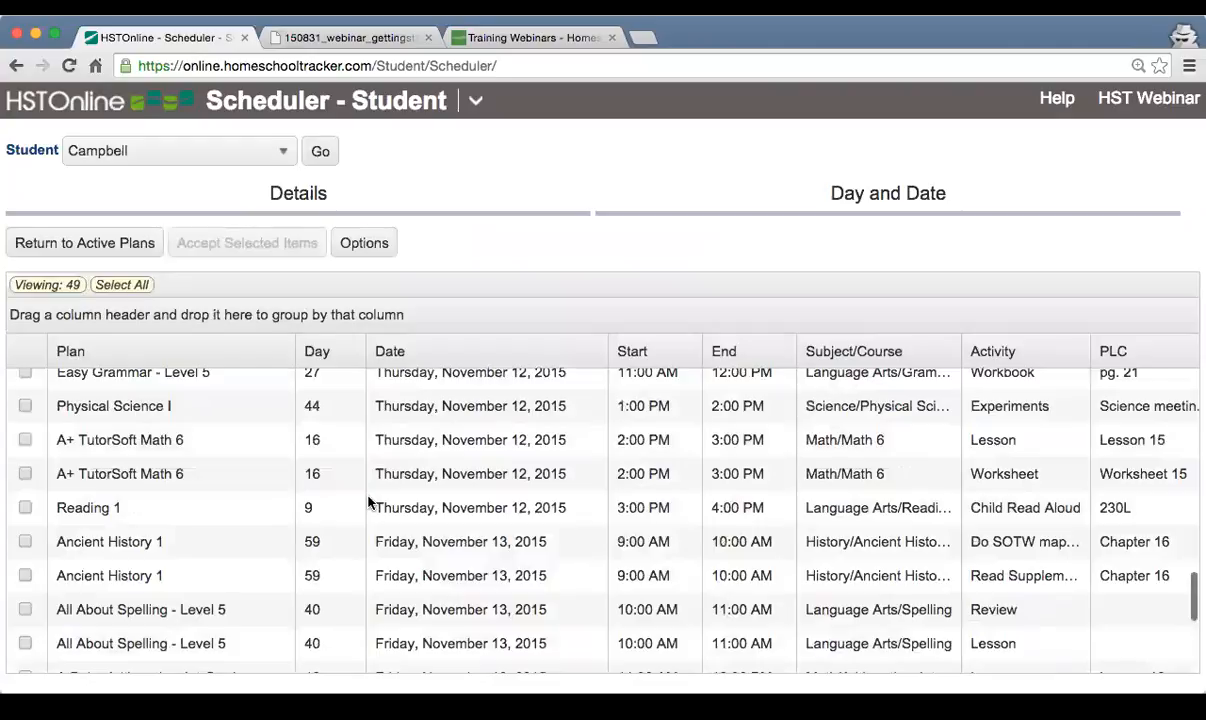
{"action": "scroll", "coordinate": [126, 418], "scroll_direction": "up", "scroll_amount": 11}
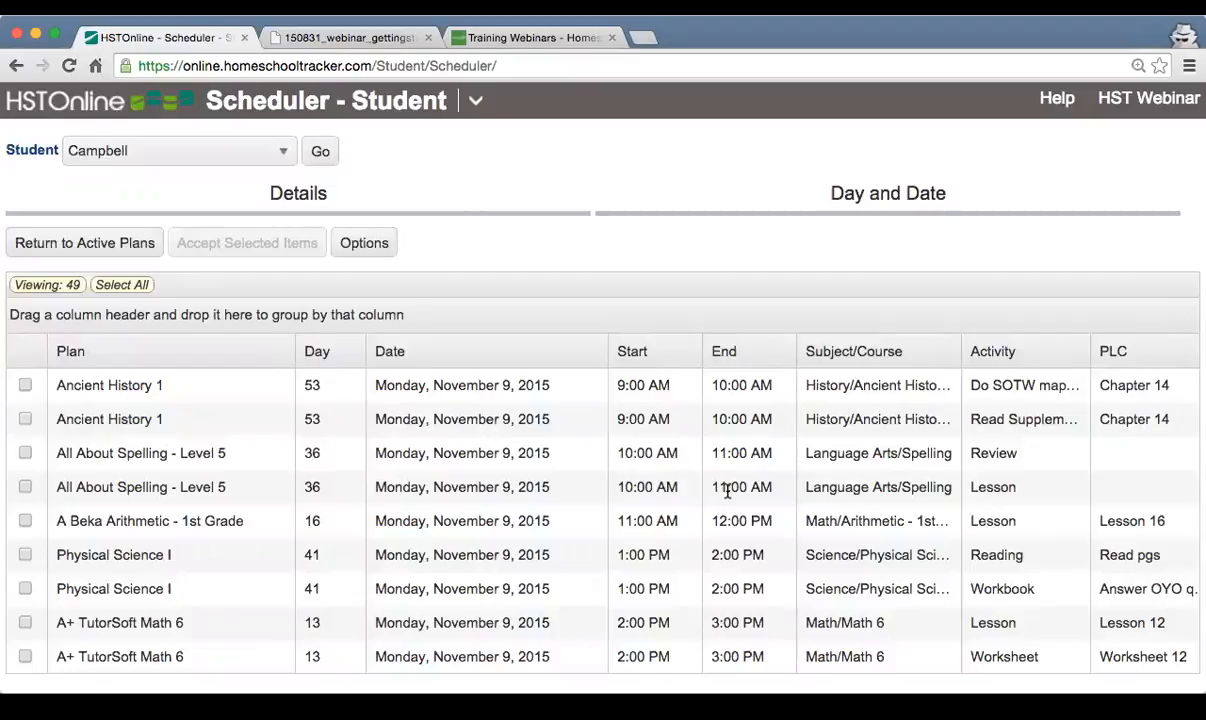
{"action": "scroll", "coordinate": [504, 502], "scroll_direction": "down", "scroll_amount": 2}
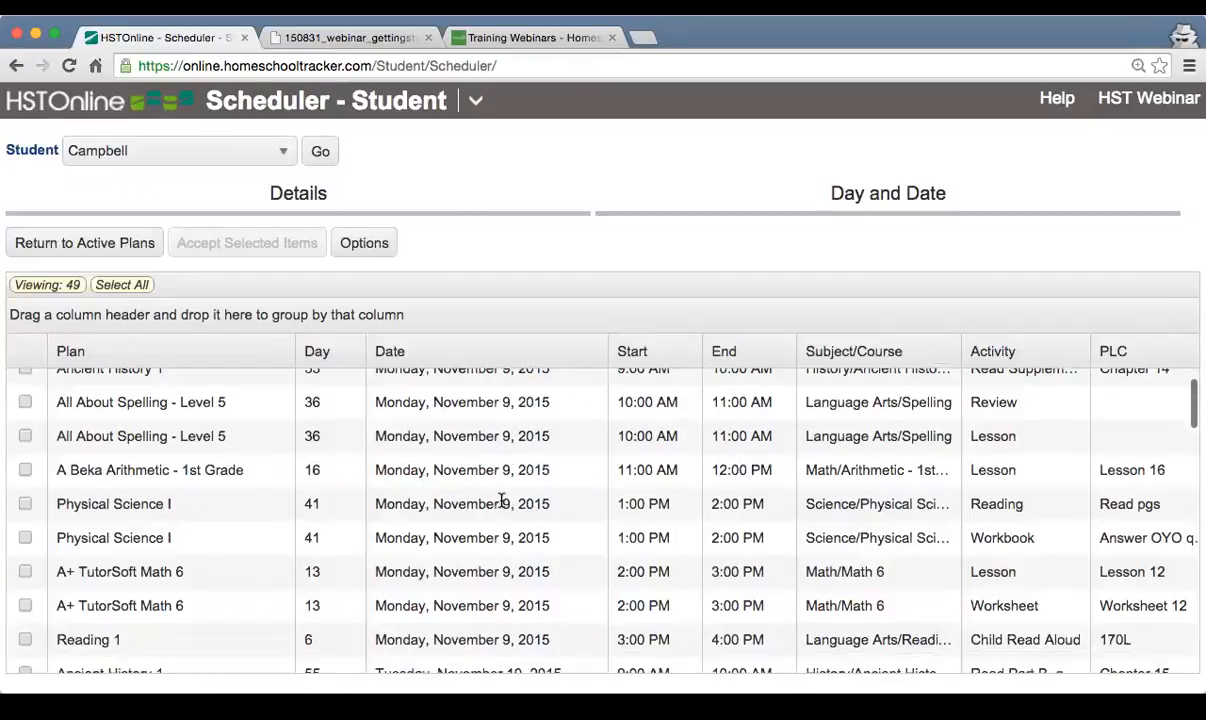
{"action": "scroll", "coordinate": [502, 502], "scroll_direction": "down", "scroll_amount": 4}
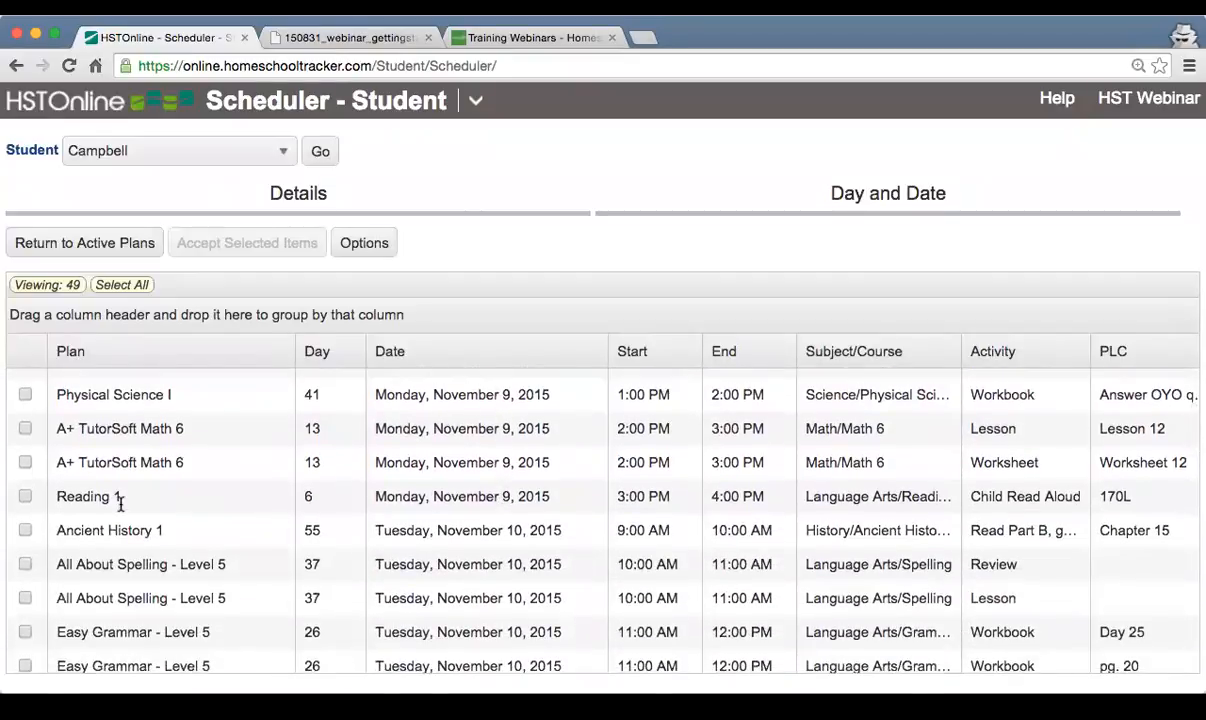
Review the generated schedule preview, select all of its items and accept them
{"action": "left_click", "coordinate": [118, 498]}
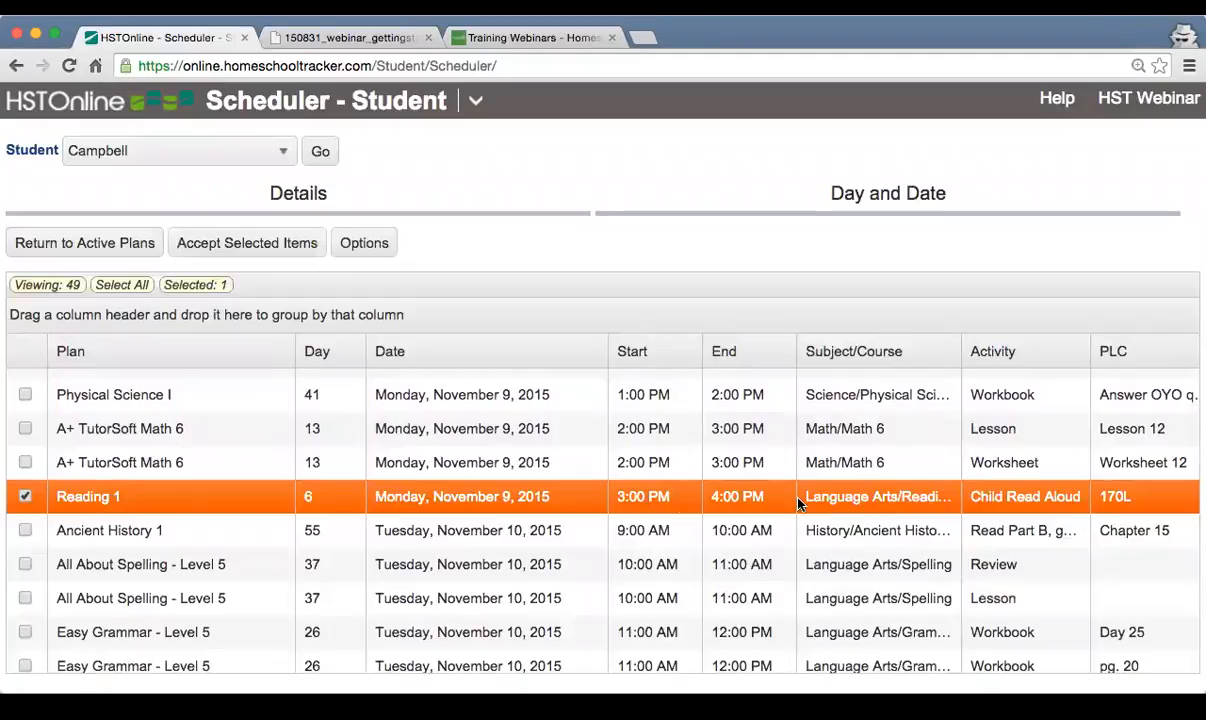
{"action": "scroll", "coordinate": [405, 500], "scroll_direction": "down", "scroll_amount": 18}
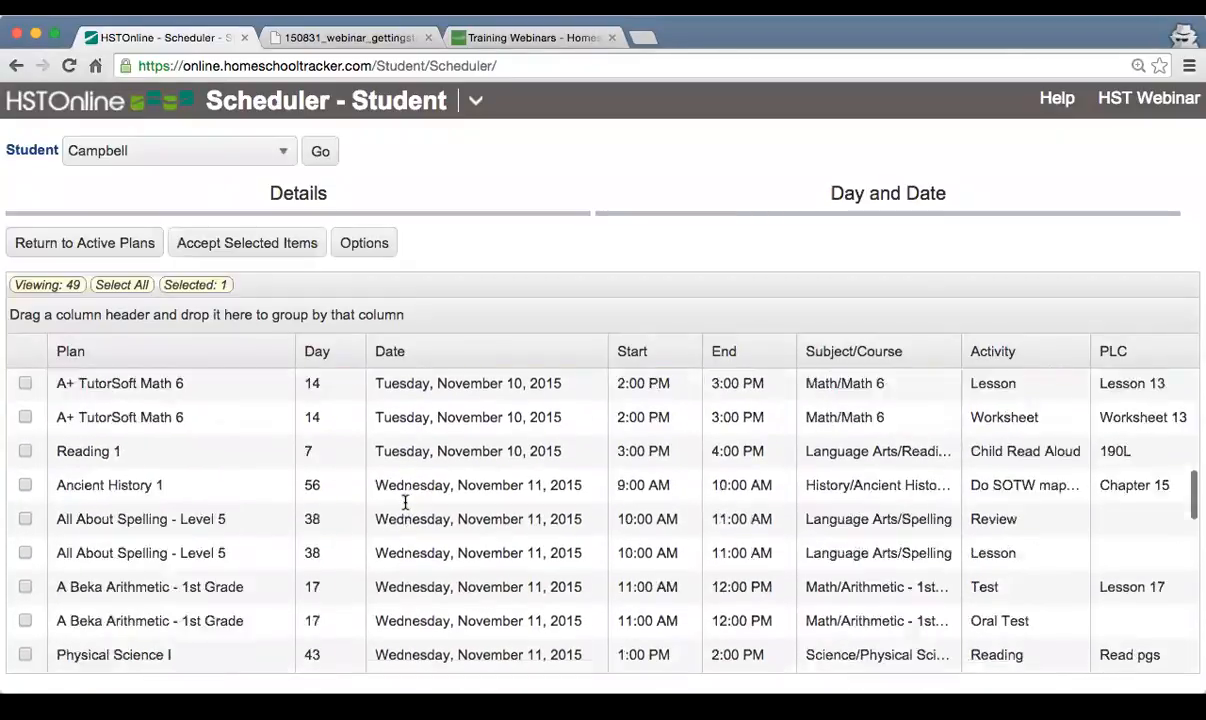
{"action": "scroll", "coordinate": [405, 500], "scroll_direction": "down", "scroll_amount": 12}
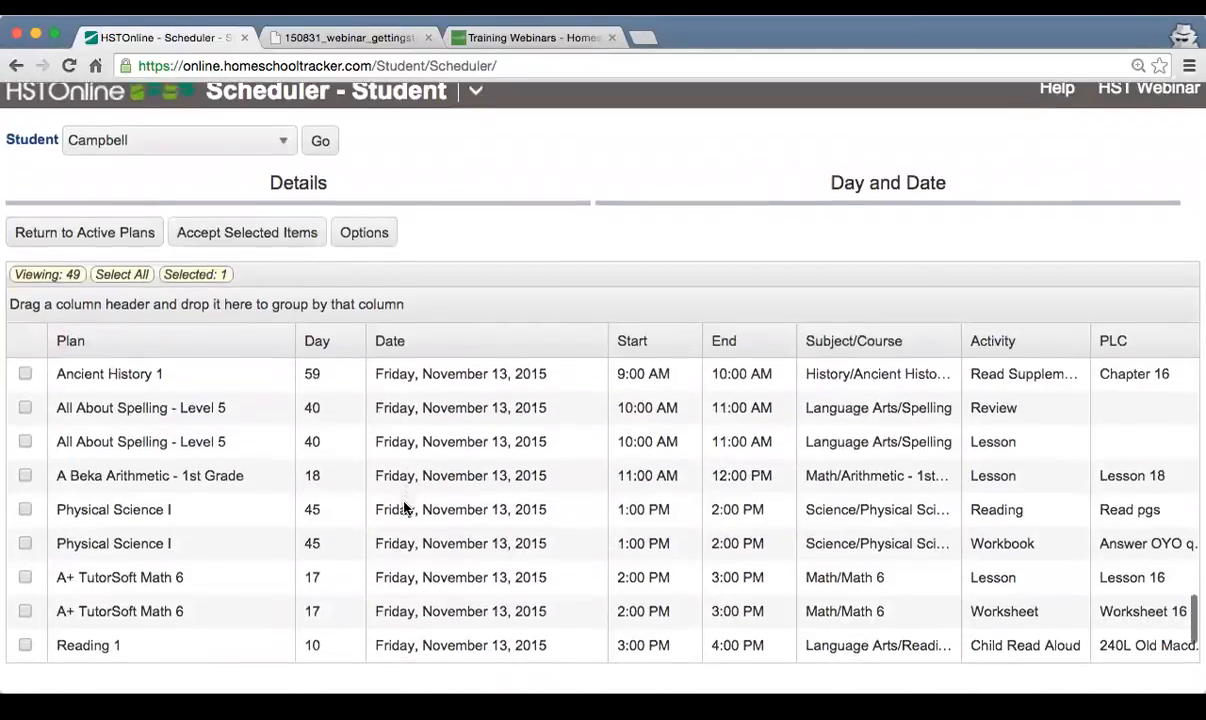
{"action": "scroll", "coordinate": [405, 508], "scroll_direction": "up", "scroll_amount": 20}
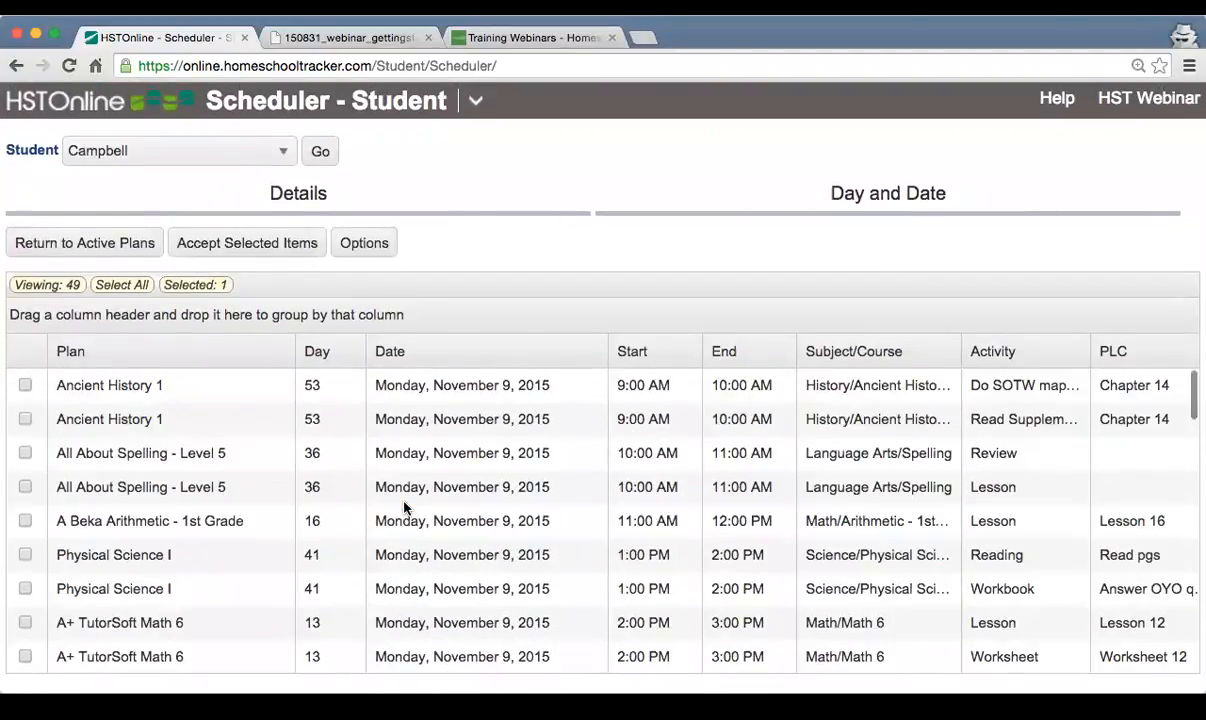
{"action": "left_click", "coordinate": [124, 286]}
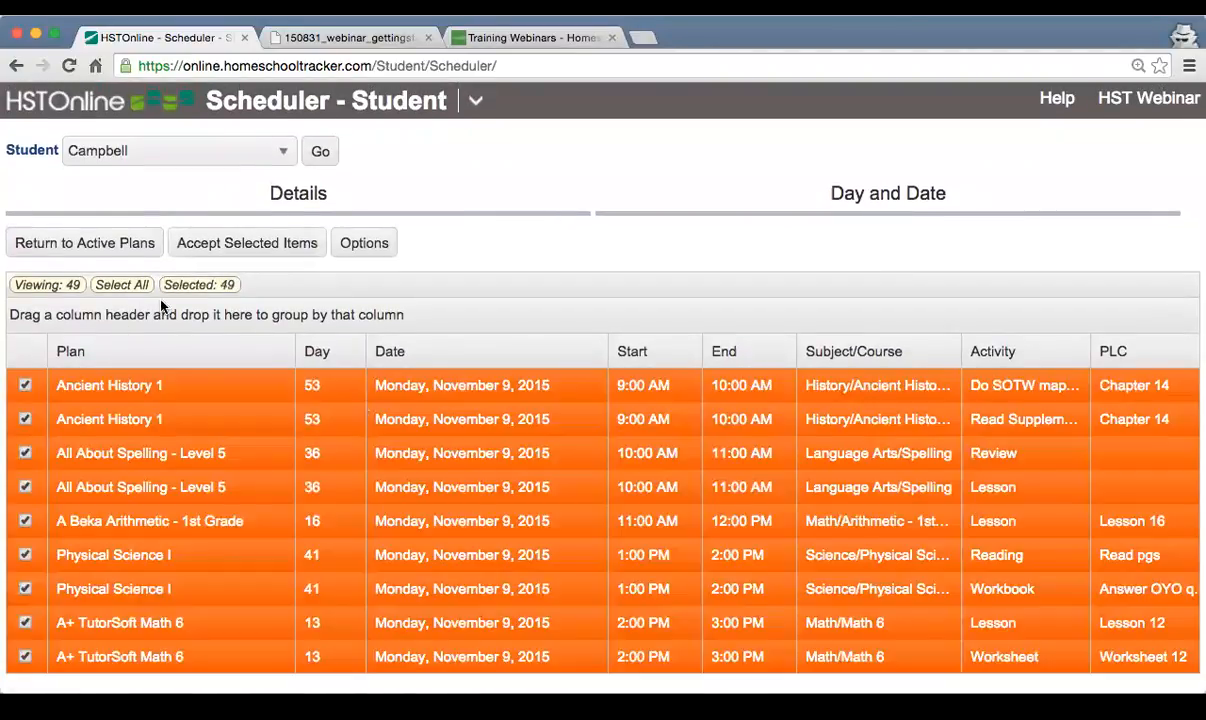
{"action": "left_click", "coordinate": [232, 242]}
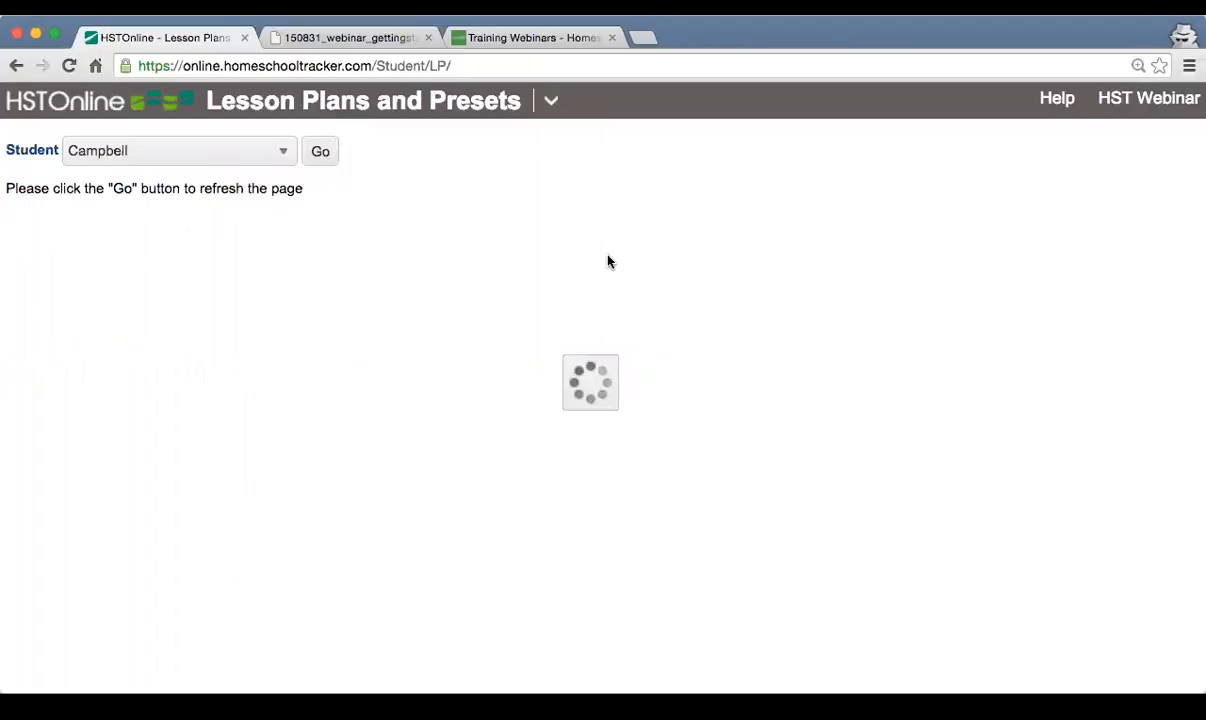
{"action": "left_click", "coordinate": [550, 100]}
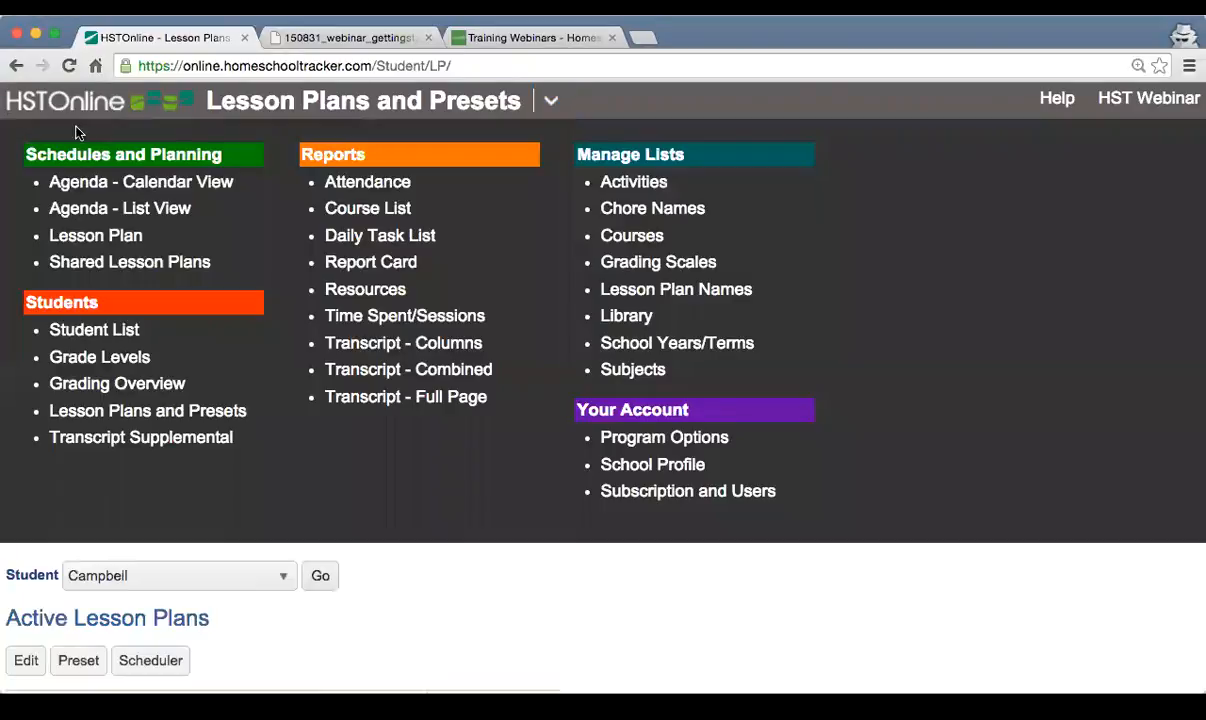
{"action": "left_click", "coordinate": [130, 180]}
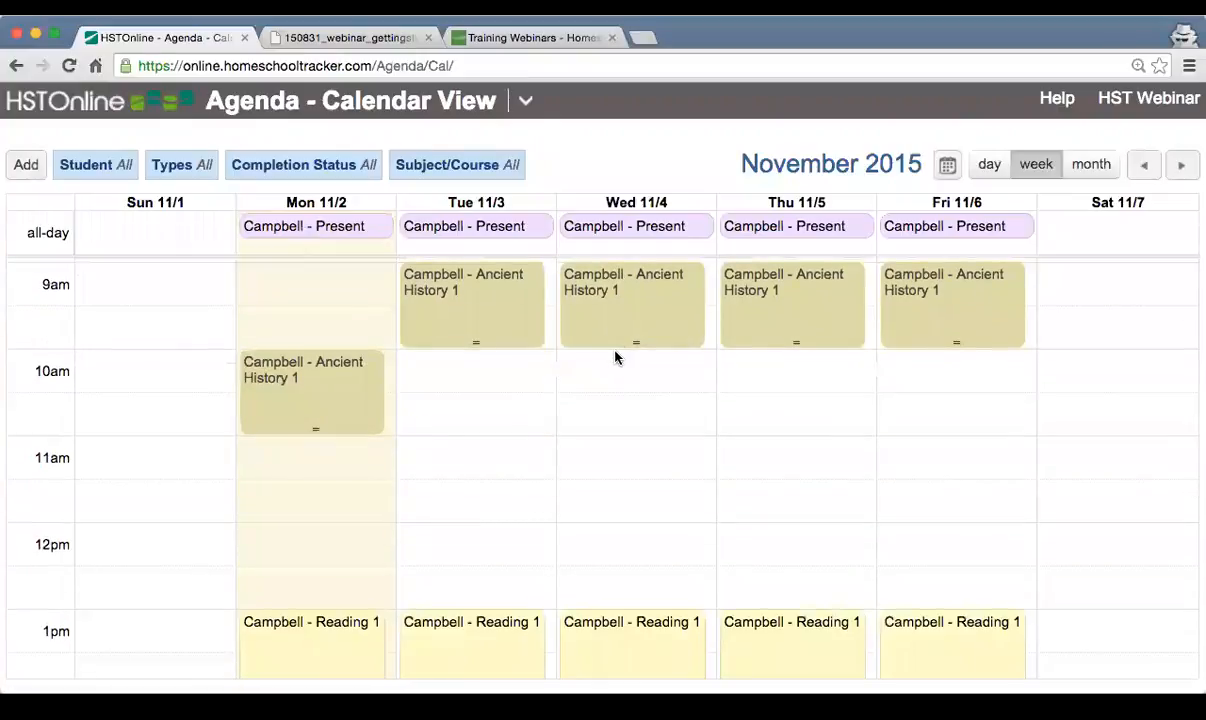
{"action": "left_click", "coordinate": [1180, 170]}
{"action": "scroll", "coordinate": [1036, 485], "scroll_direction": "down", "scroll_amount": 5}
{"action": "scroll", "coordinate": [1036, 490], "scroll_direction": "down", "scroll_amount": 4}
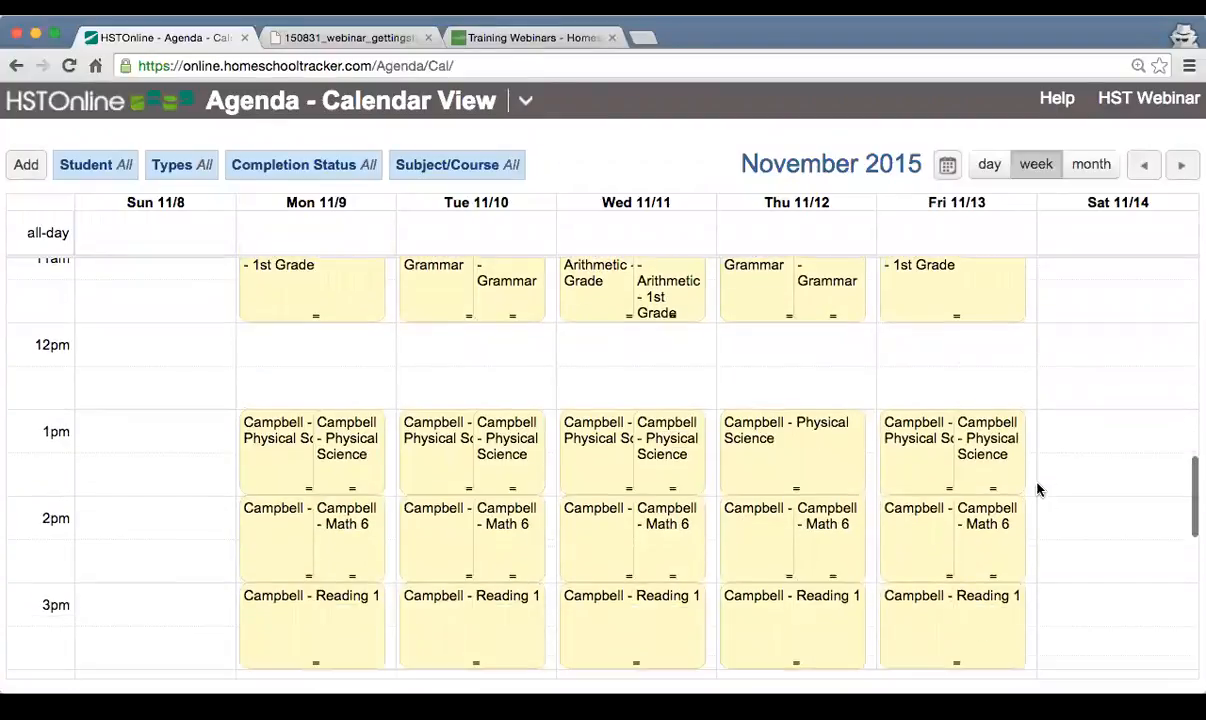
{"action": "scroll", "coordinate": [1036, 490], "scroll_direction": "up", "scroll_amount": 5}
{"action": "scroll", "coordinate": [1039, 489], "scroll_direction": "up", "scroll_amount": 2}
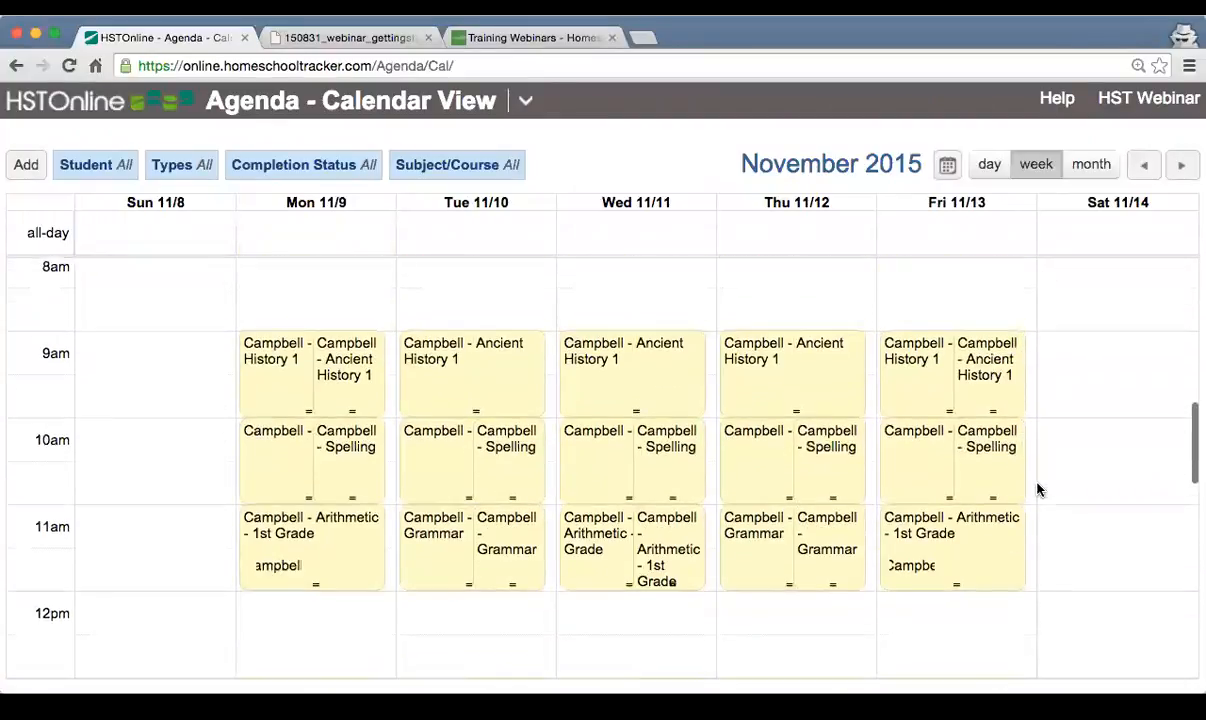
{"action": "scroll", "coordinate": [1039, 489], "scroll_direction": "down", "scroll_amount": 1}
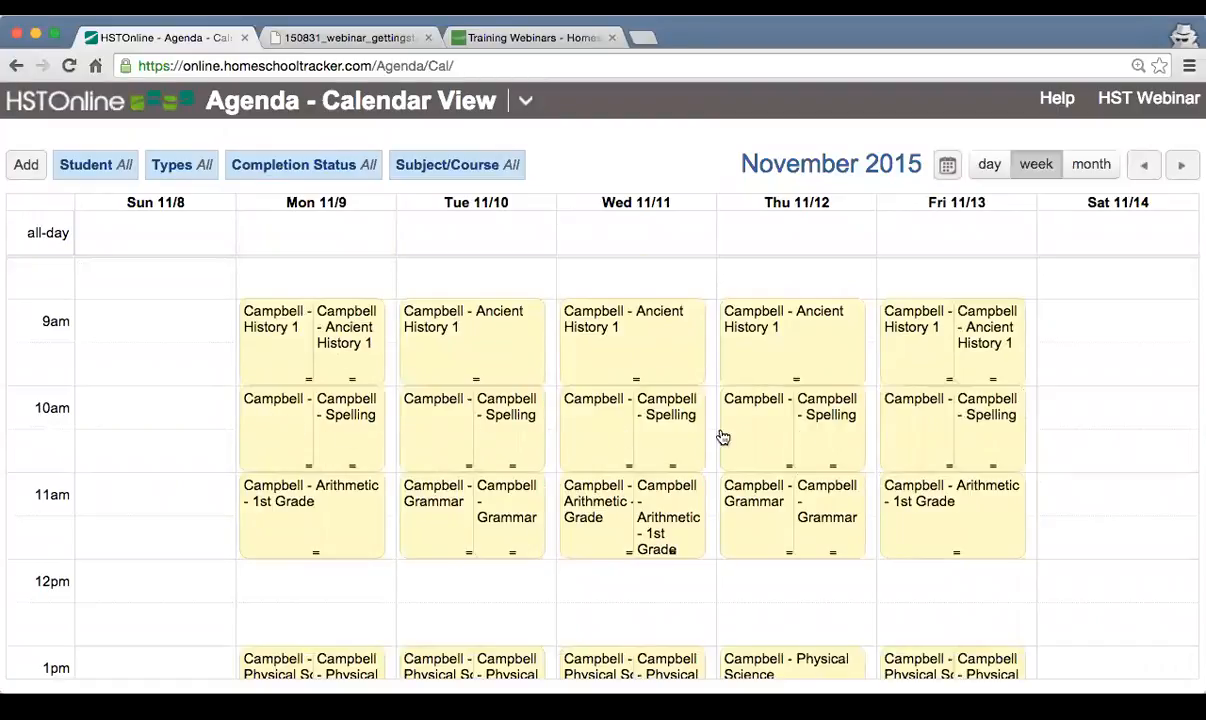
{"action": "scroll", "coordinate": [755, 414], "scroll_direction": "down", "scroll_amount": 1}
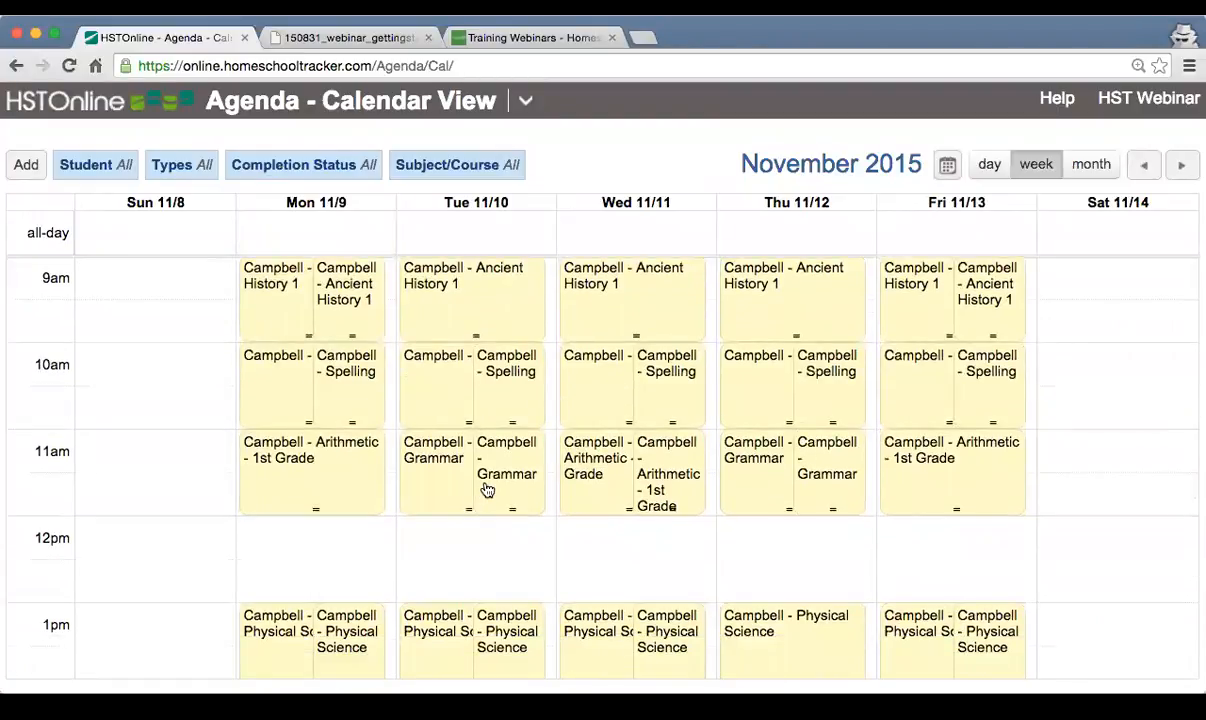
{"action": "scroll", "coordinate": [486, 489], "scroll_direction": "down", "scroll_amount": 3}
{"action": "scroll", "coordinate": [873, 591], "scroll_direction": "down", "scroll_amount": 3}
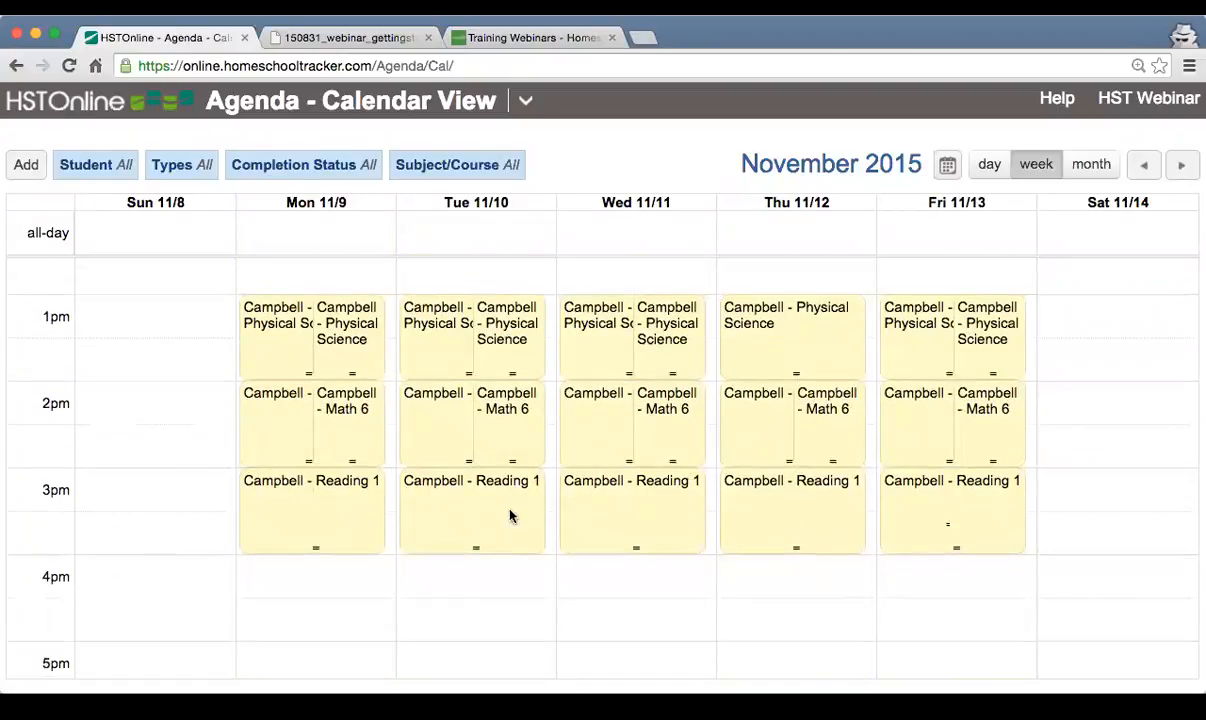
View the details of the Monday through Thursday Reading 1 assignments, closing each one, and look over the week's other assignments
{"action": "left_click", "coordinate": [332, 510]}
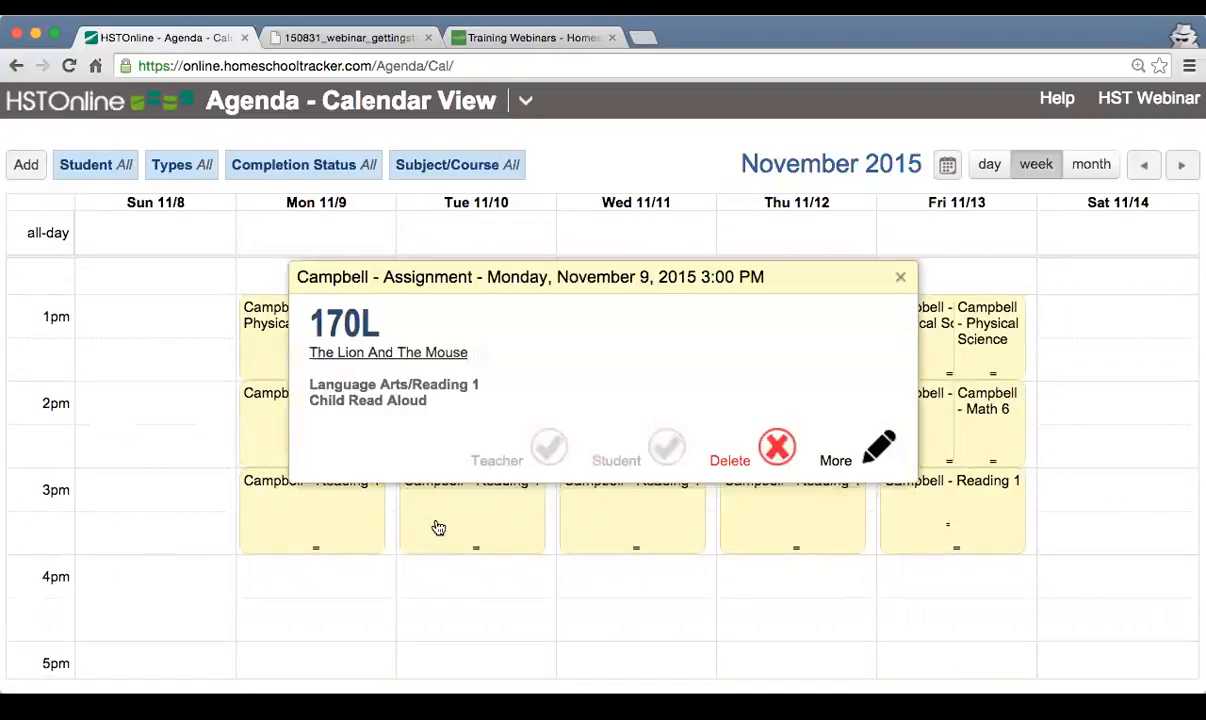
{"action": "left_click", "coordinate": [900, 277]}
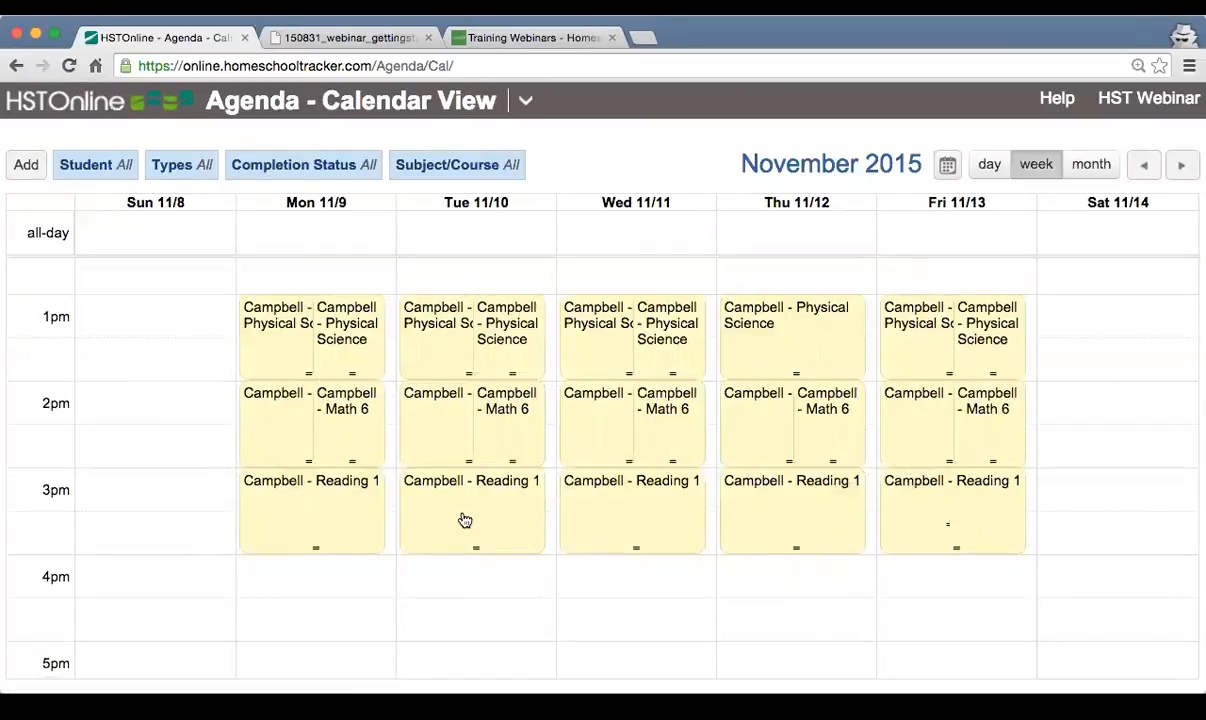
{"action": "left_click", "coordinate": [433, 486]}
{"action": "left_click", "coordinate": [903, 279]}
{"action": "left_click", "coordinate": [616, 519]}
{"action": "left_click", "coordinate": [901, 278]}
{"action": "left_click", "coordinate": [775, 490]}
{"action": "left_click", "coordinate": [902, 276]}
{"action": "scroll", "coordinate": [697, 507], "scroll_direction": "up", "scroll_amount": 2}
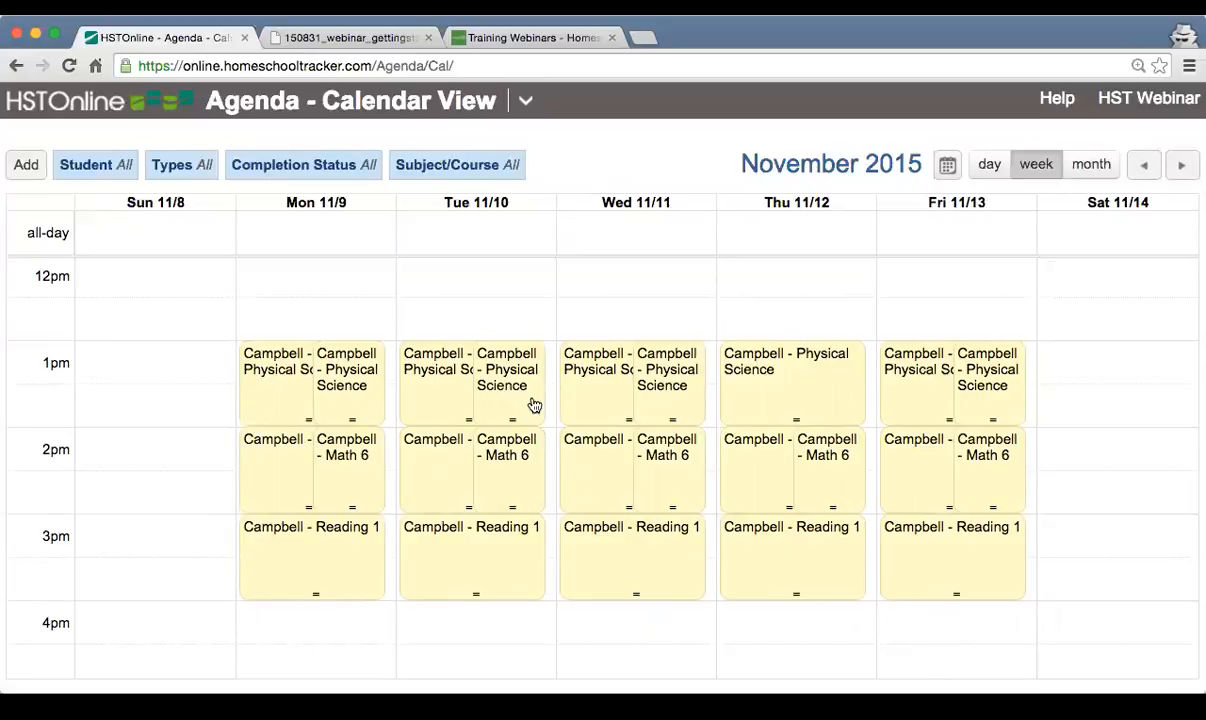
{"action": "scroll", "coordinate": [568, 529], "scroll_direction": "up", "scroll_amount": 4}
{"action": "scroll", "coordinate": [568, 529], "scroll_direction": "up", "scroll_amount": 2}
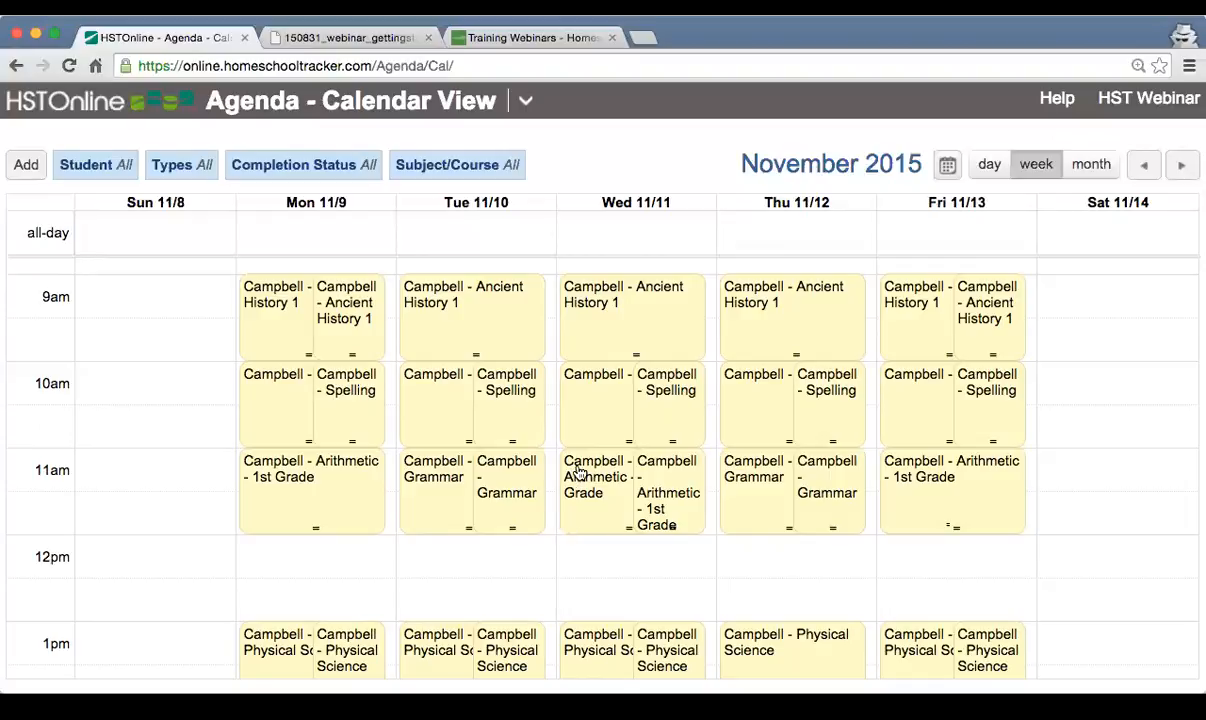
{"action": "scroll", "coordinate": [570, 471], "scroll_direction": "down", "scroll_amount": 2}
{"action": "scroll", "coordinate": [560, 450], "scroll_direction": "up", "scroll_amount": 1}
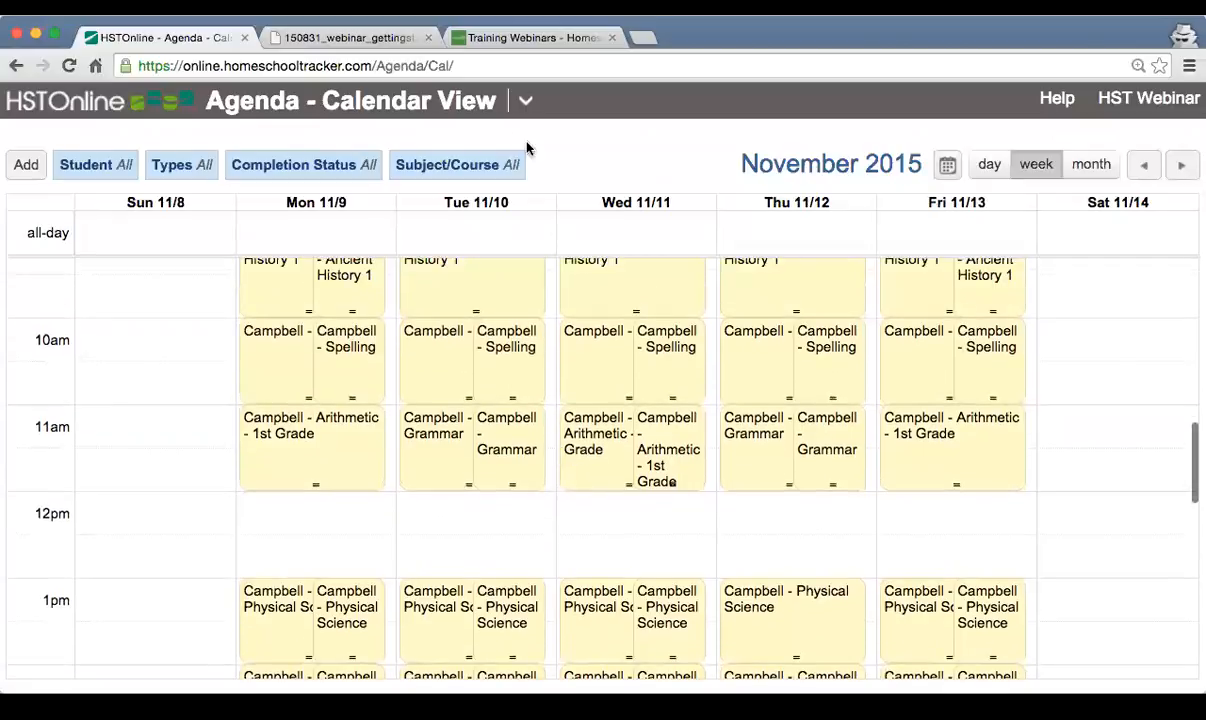
Check the Total, Remaining and Last Used columns of the student's active lesson plans, and open the Reading 1 lesson plan
{"action": "left_click", "coordinate": [520, 116]}
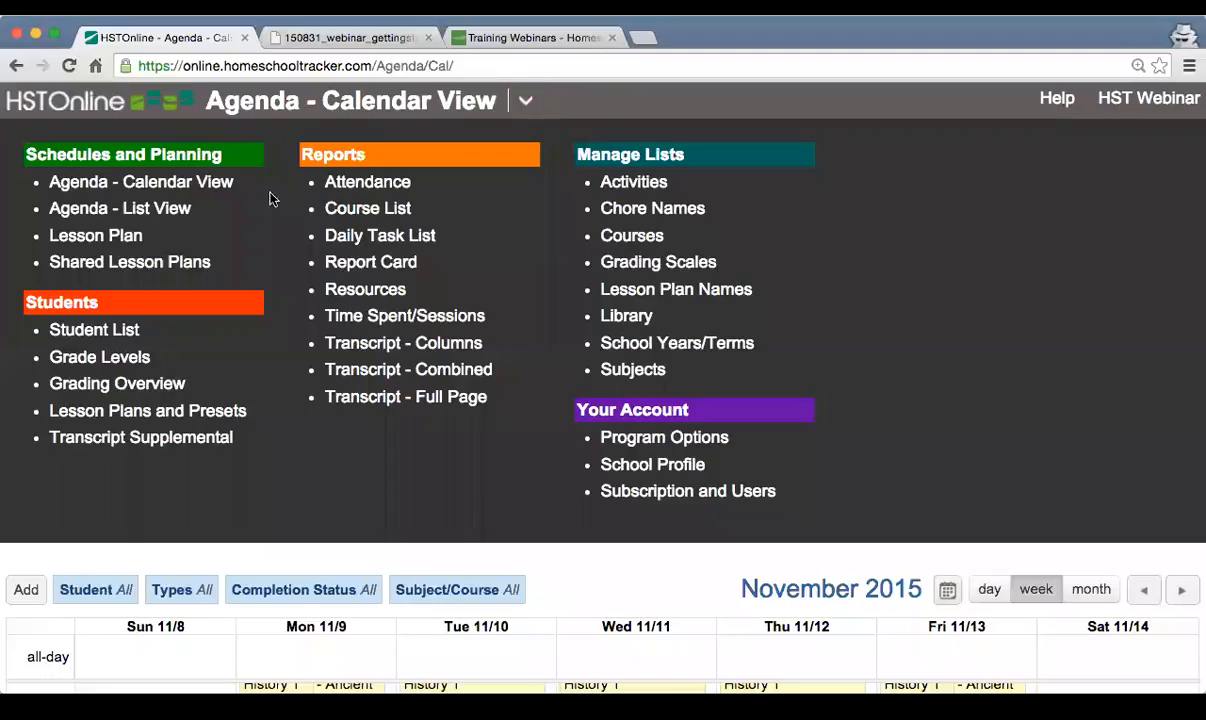
{"action": "left_click", "coordinate": [158, 413]}
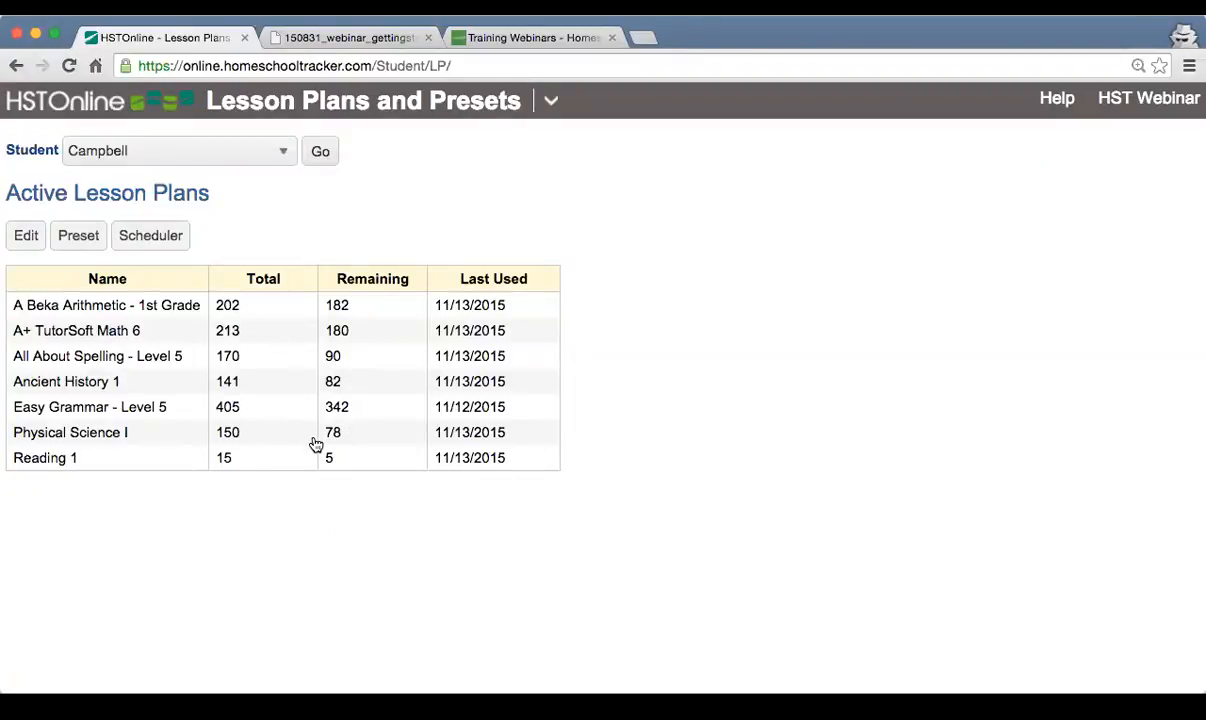
{"action": "left_click", "coordinate": [551, 100]}
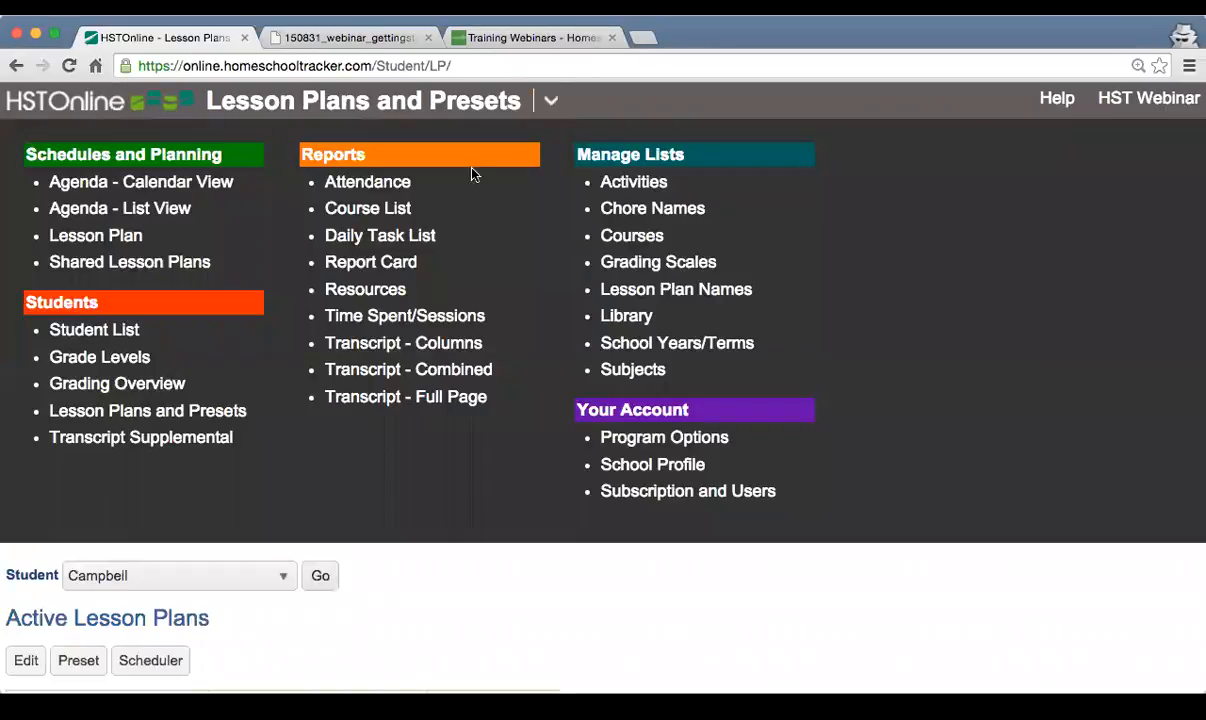
{"action": "left_click", "coordinate": [96, 239]}
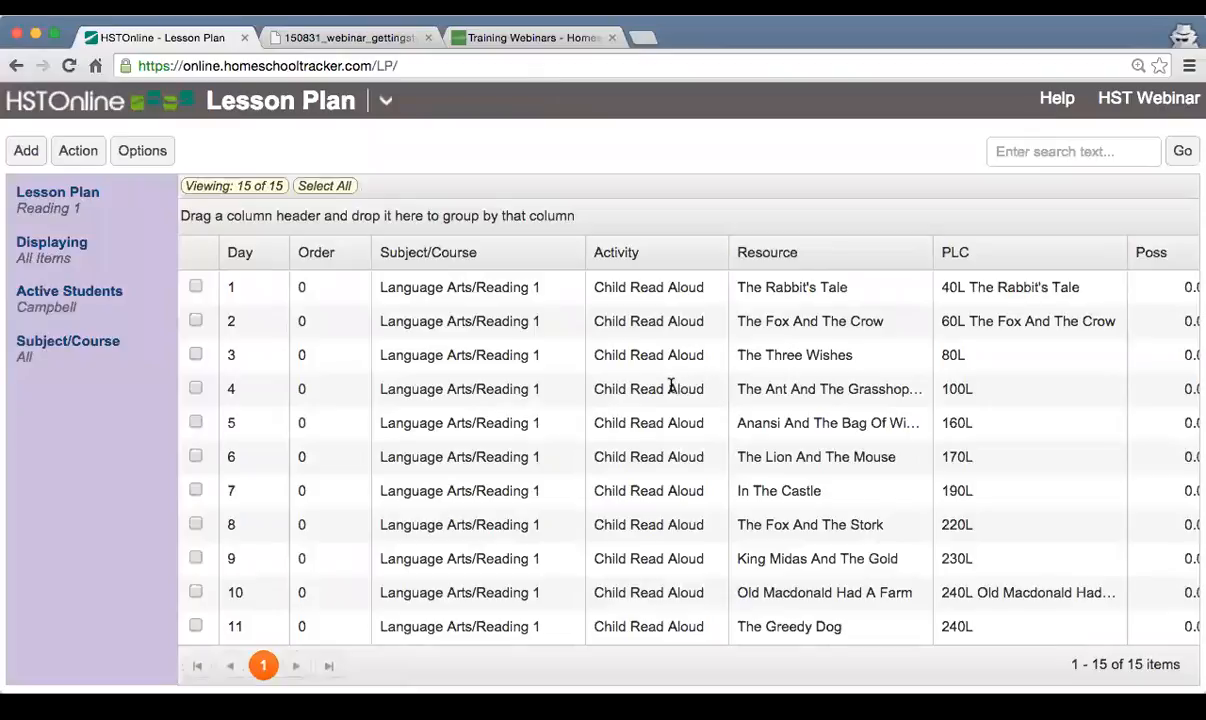
{"action": "scroll", "coordinate": [671, 387], "scroll_direction": "down", "scroll_amount": 1}
{"action": "scroll", "coordinate": [686, 374], "scroll_direction": "up", "scroll_amount": 1}
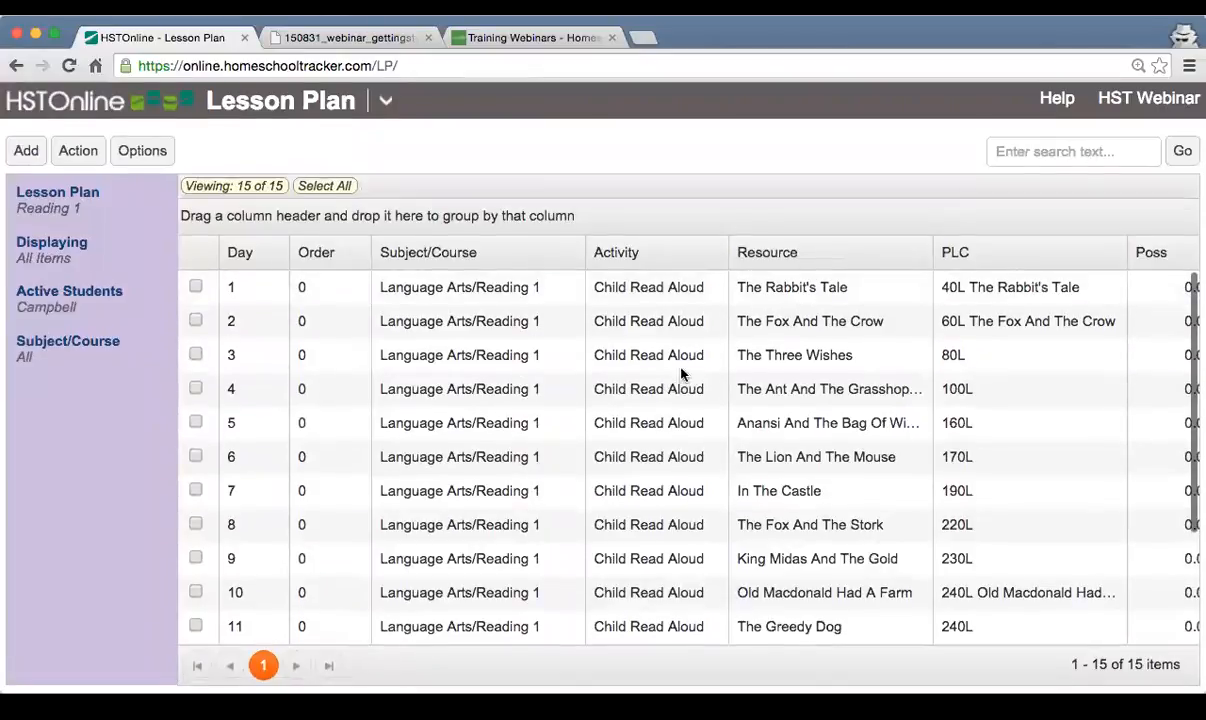
{"action": "scroll", "coordinate": [697, 350], "scroll_direction": "right", "scroll_amount": 3}
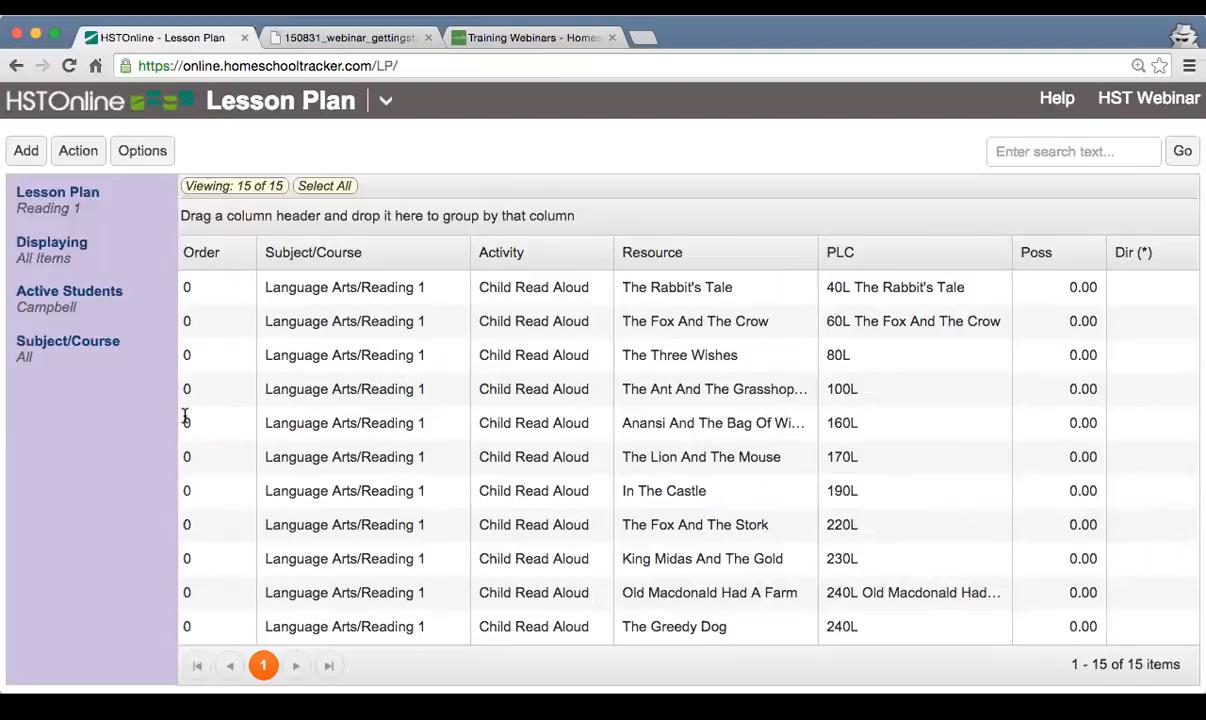
Set the Reading 1 lesson plan to display items as Used by Student for the student, with status Both
{"action": "left_click", "coordinate": [42, 249]}
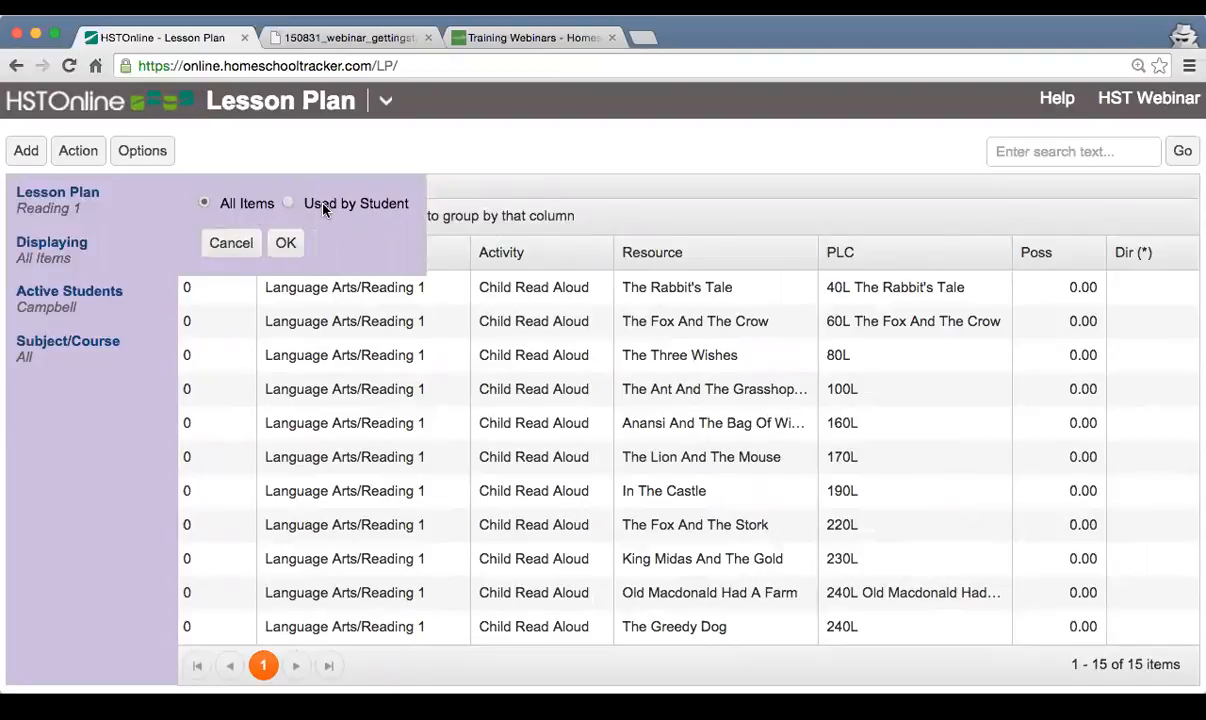
{"action": "left_click", "coordinate": [323, 207]}
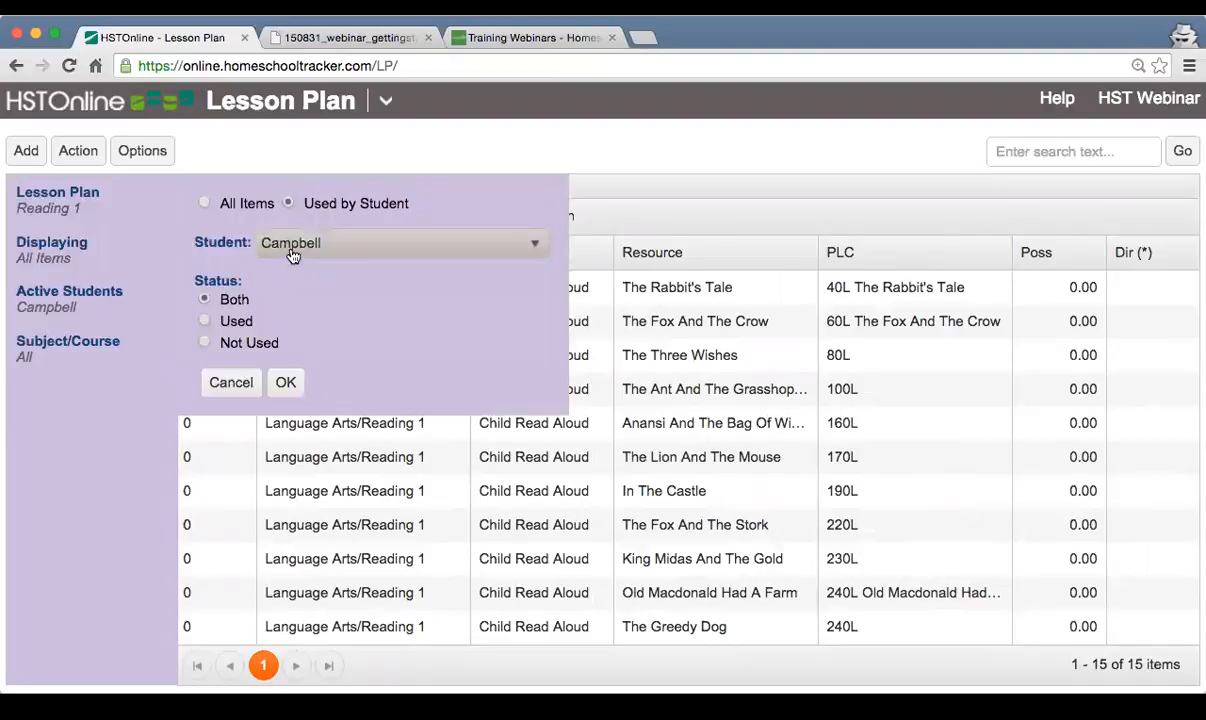
{"action": "left_click", "coordinate": [204, 300]}
{"action": "left_click", "coordinate": [285, 382]}
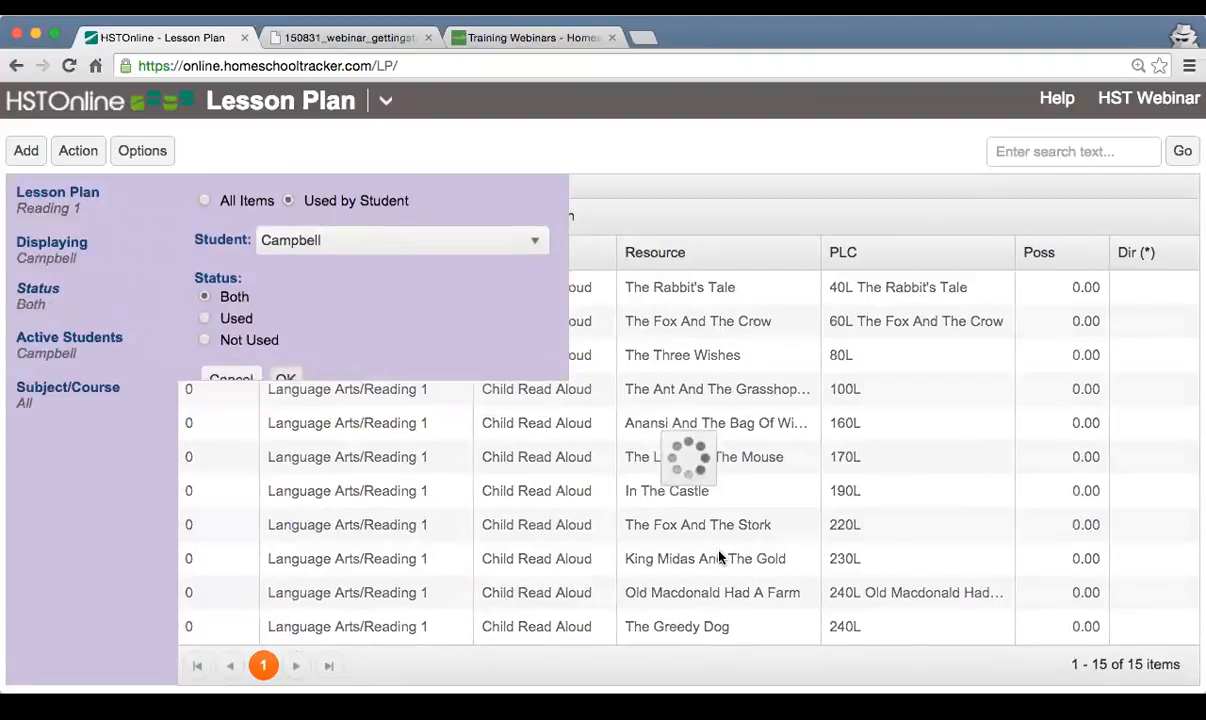
{"action": "scroll", "coordinate": [760, 380], "scroll_direction": "right", "scroll_amount": 5}
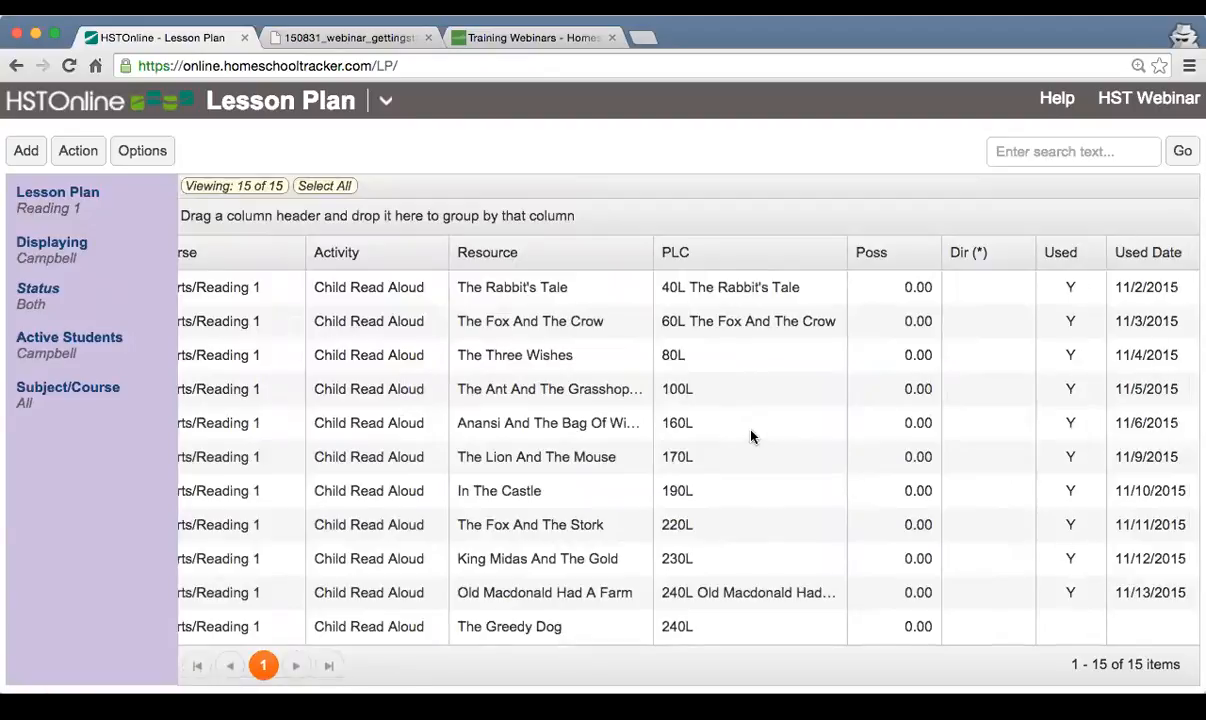
Examine the Used and Used Date columns across the Reading 1 lessons, selecting The Greedy Dog and The Rabbit's Tale in turn
{"action": "scroll", "coordinate": [750, 425], "scroll_direction": "left", "scroll_amount": 10}
{"action": "scroll", "coordinate": [748, 423], "scroll_direction": "right", "scroll_amount": 10}
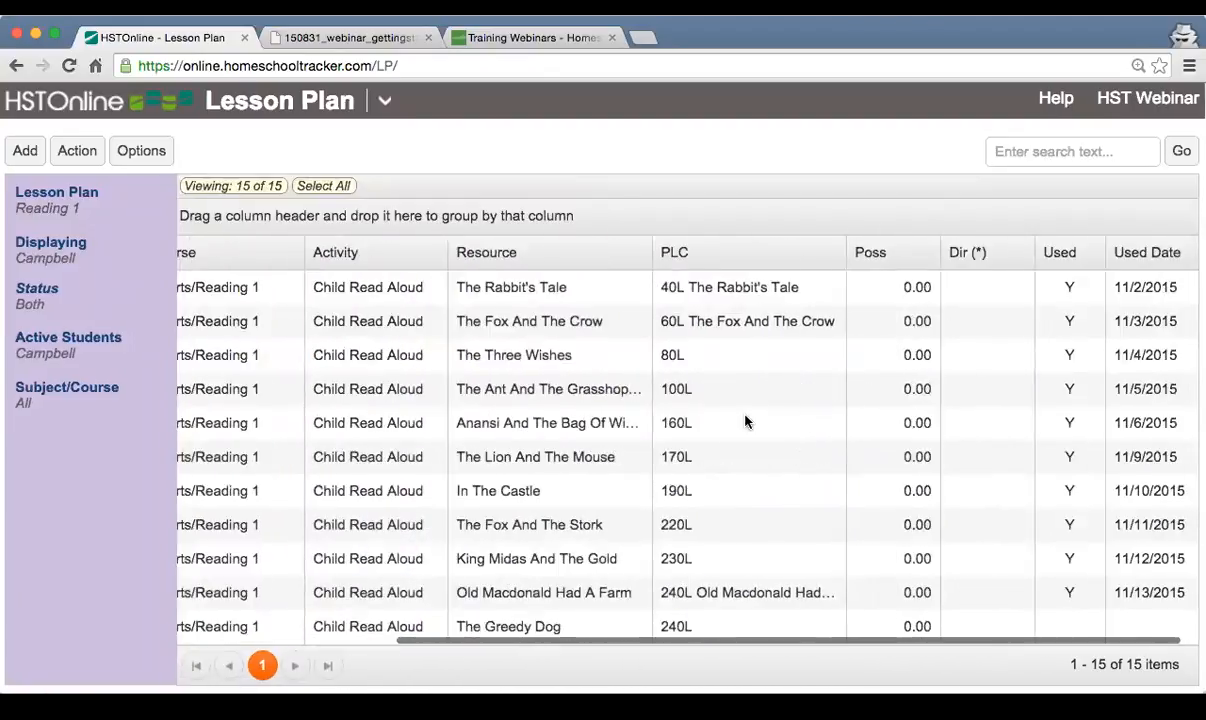
{"action": "scroll", "coordinate": [1082, 590], "scroll_direction": "down", "scroll_amount": 1}
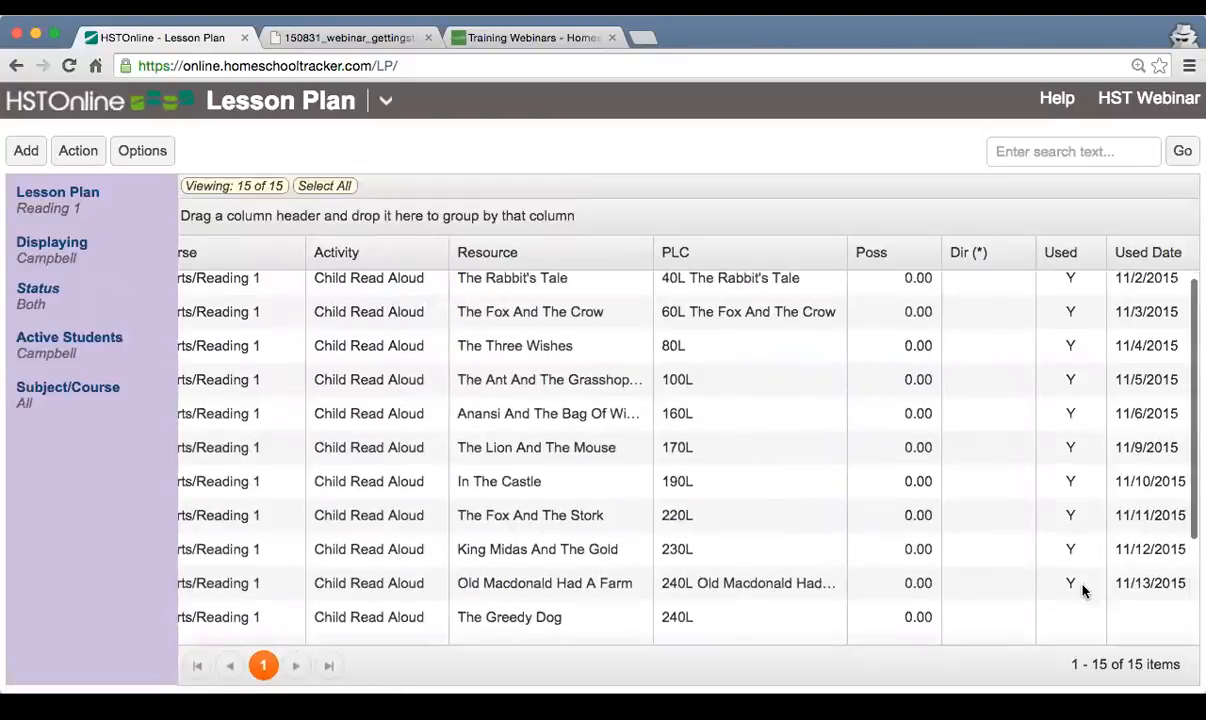
{"action": "scroll", "coordinate": [1155, 584], "scroll_direction": "down", "scroll_amount": 4}
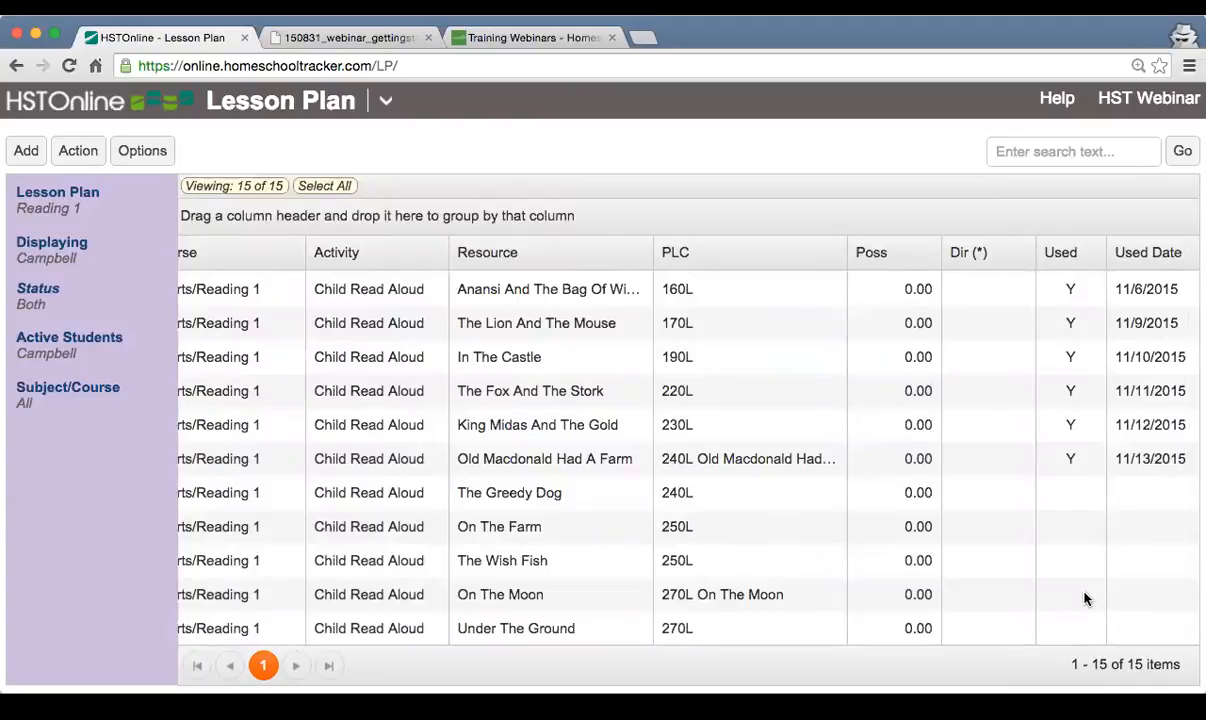
{"action": "left_click", "coordinate": [960, 497]}
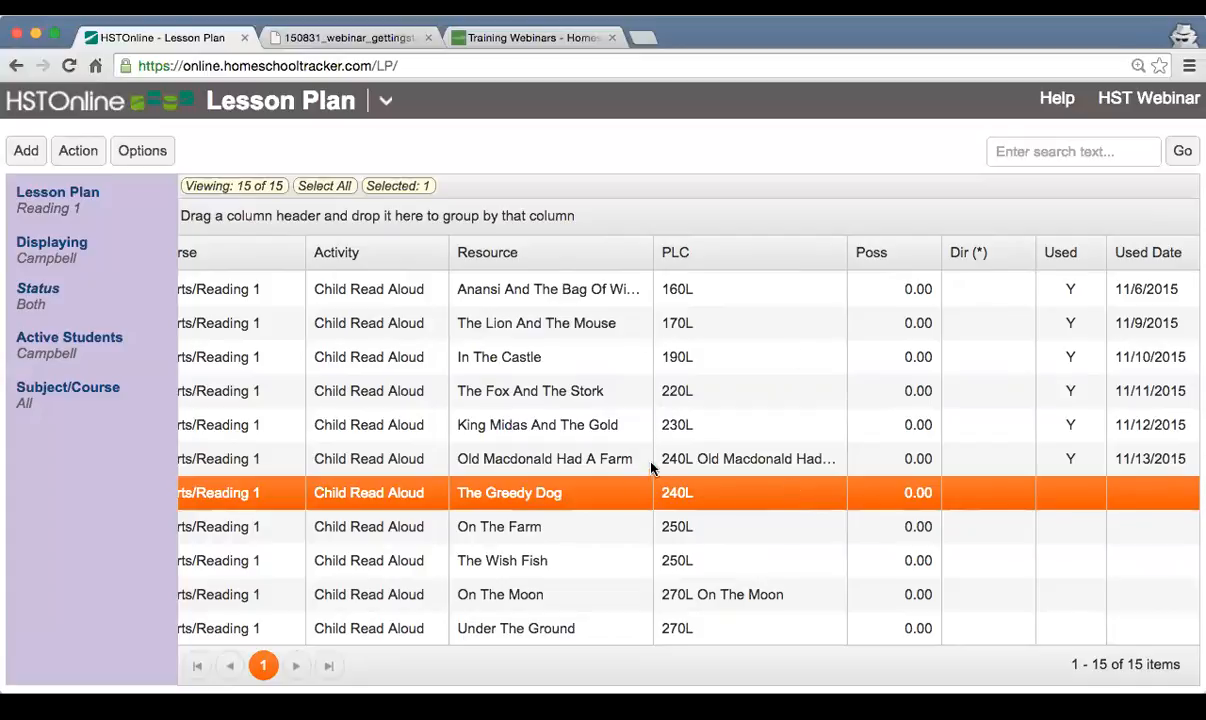
{"action": "scroll", "coordinate": [794, 495], "scroll_direction": "left", "scroll_amount": 2}
{"action": "scroll", "coordinate": [794, 495], "scroll_direction": "right", "scroll_amount": 2}
{"action": "scroll", "coordinate": [972, 350], "scroll_direction": "up", "scroll_amount": 3}
{"action": "left_click", "coordinate": [964, 298]}
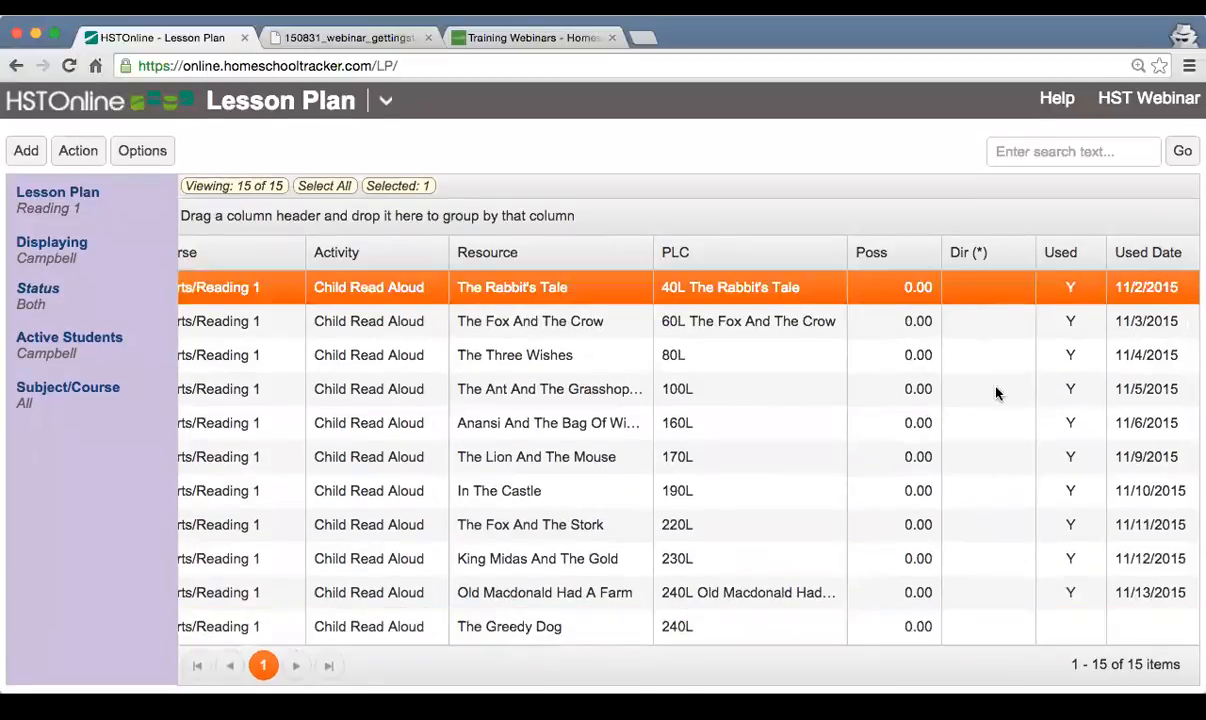
{"action": "scroll", "coordinate": [956, 372], "scroll_direction": "left", "scroll_amount": 2}
{"action": "scroll", "coordinate": [958, 370], "scroll_direction": "right", "scroll_amount": 2}
{"action": "scroll", "coordinate": [910, 485], "scroll_direction": "left", "scroll_amount": 3}
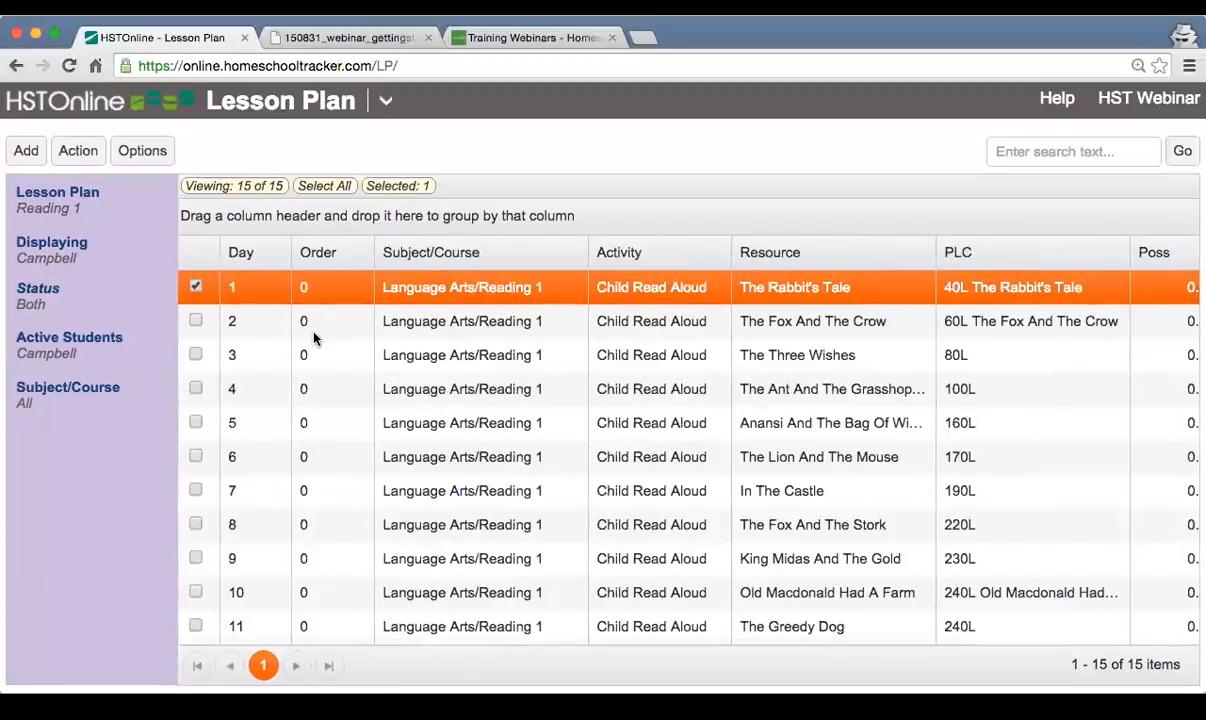
Set the used status of all the Reading 1 lesson plan items to Not Used for the displayed student
{"action": "left_click", "coordinate": [320, 186]}
{"action": "left_click", "coordinate": [76, 150]}
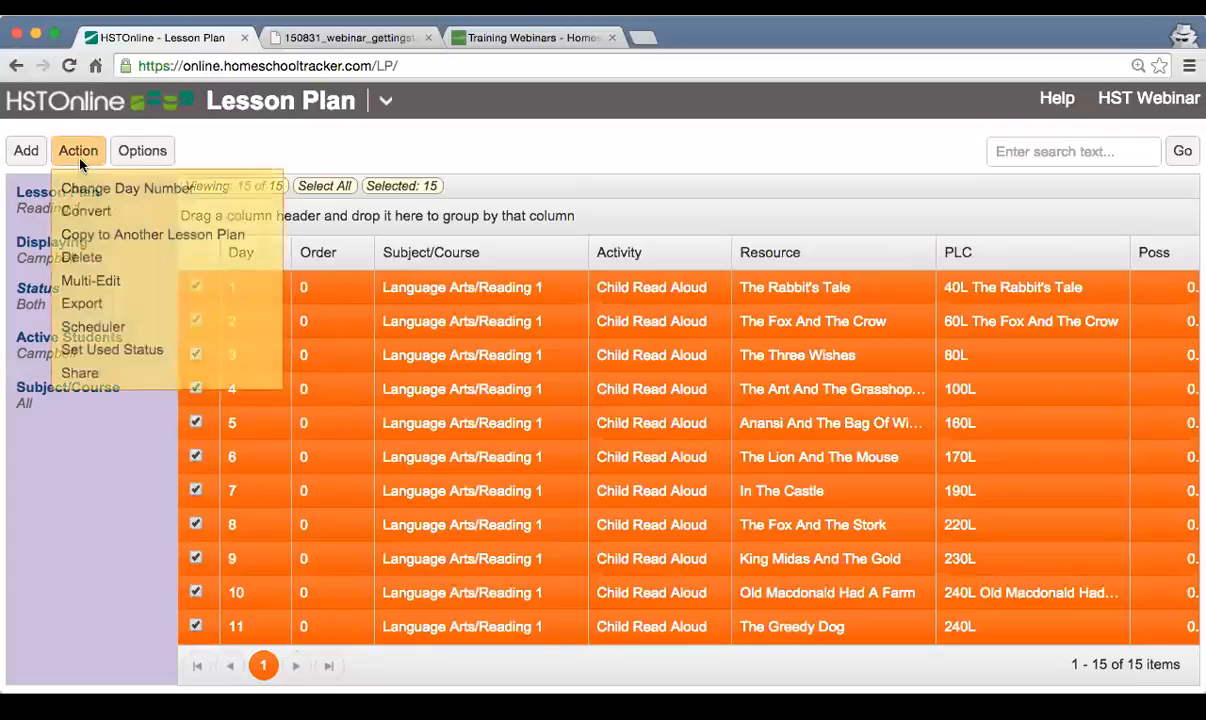
{"action": "left_click", "coordinate": [112, 350]}
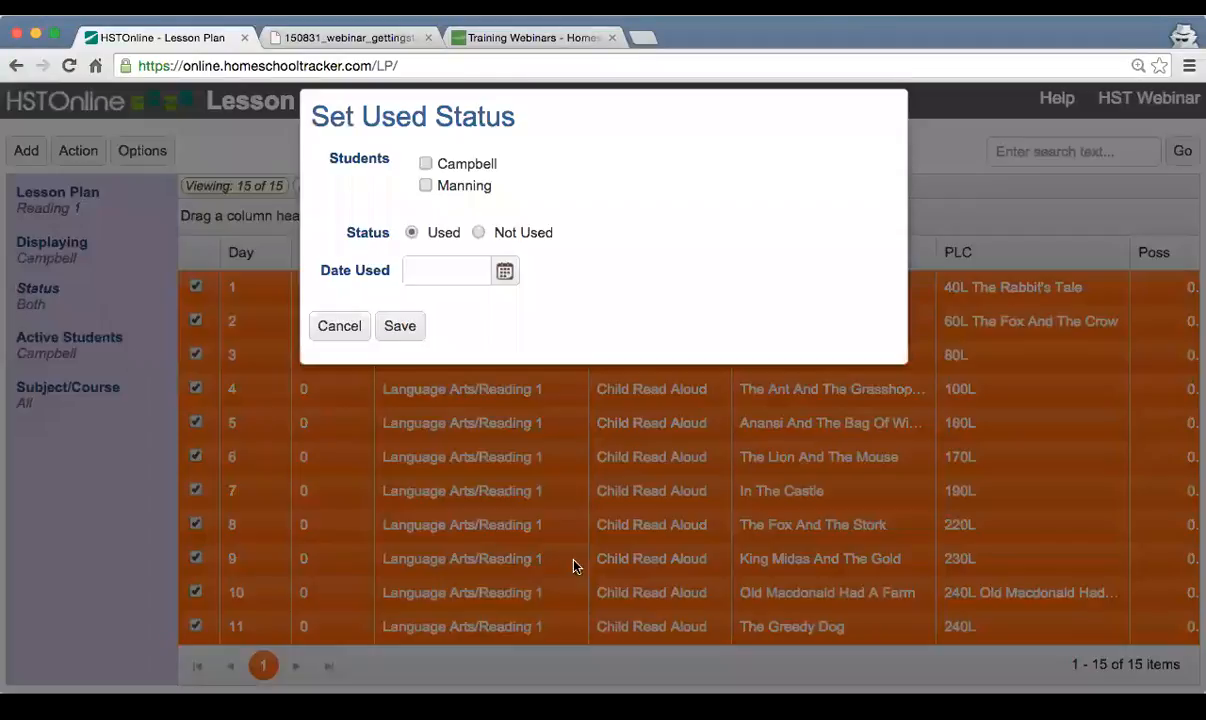
{"action": "left_click", "coordinate": [425, 164]}
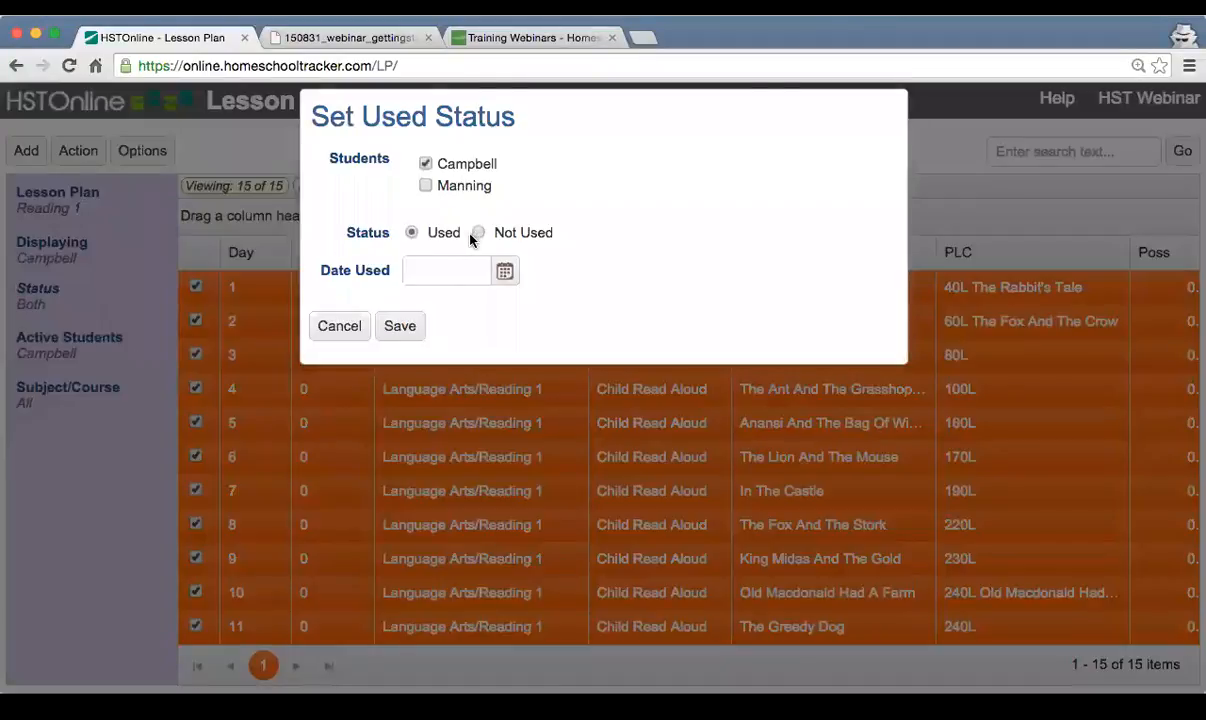
{"action": "left_click", "coordinate": [477, 233]}
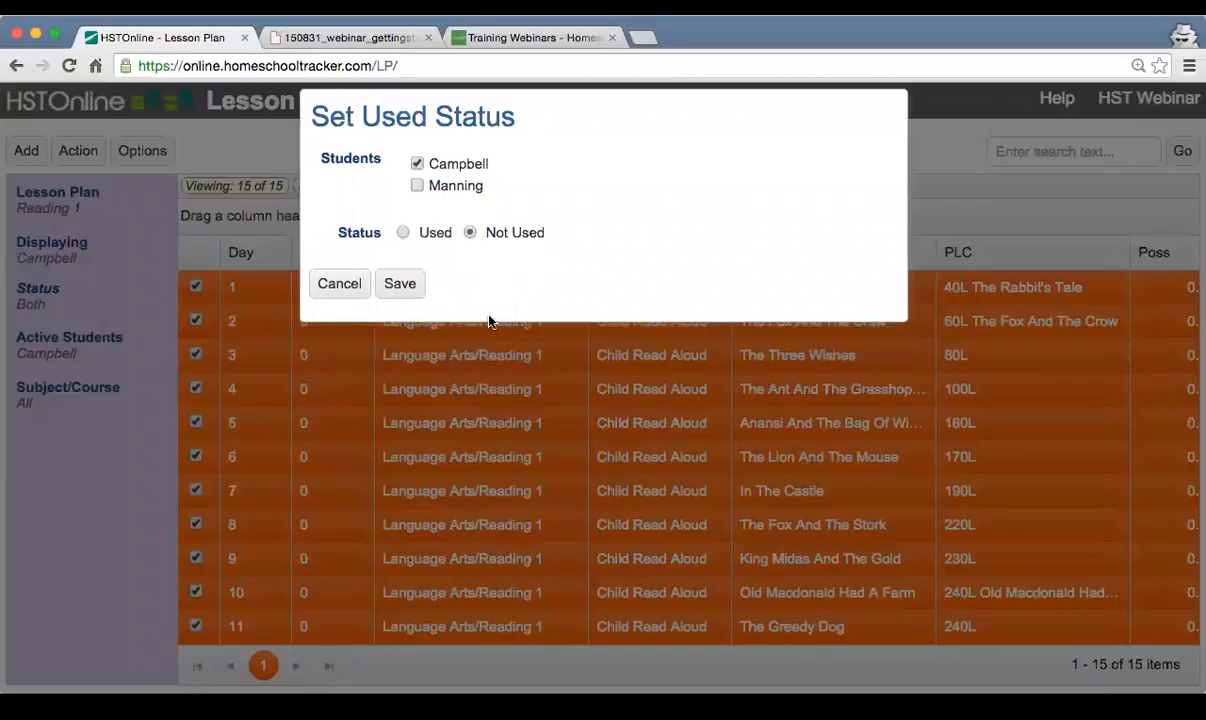
{"action": "left_click", "coordinate": [400, 283]}
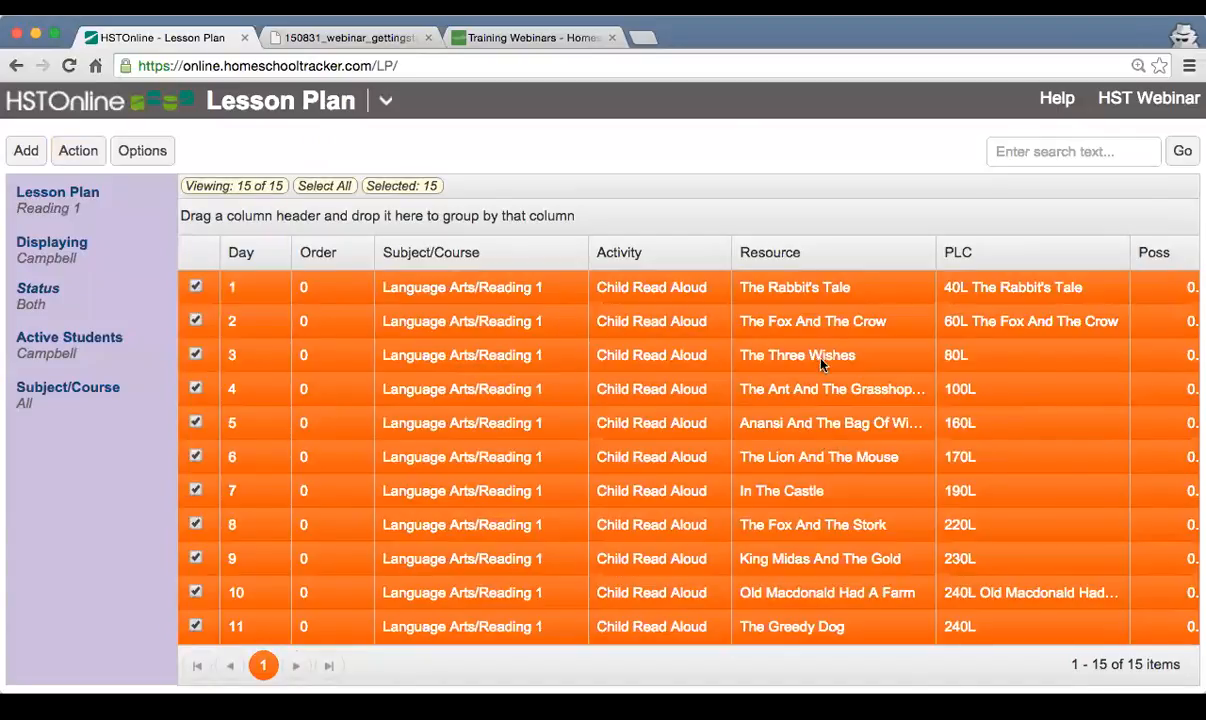
Check the Used and Used Date columns of the Reading 1 lessons, then switch to the 150831_webinar_gettingstarted.pdf slides
{"action": "scroll", "coordinate": [820, 364], "scroll_direction": "right", "scroll_amount": 5}
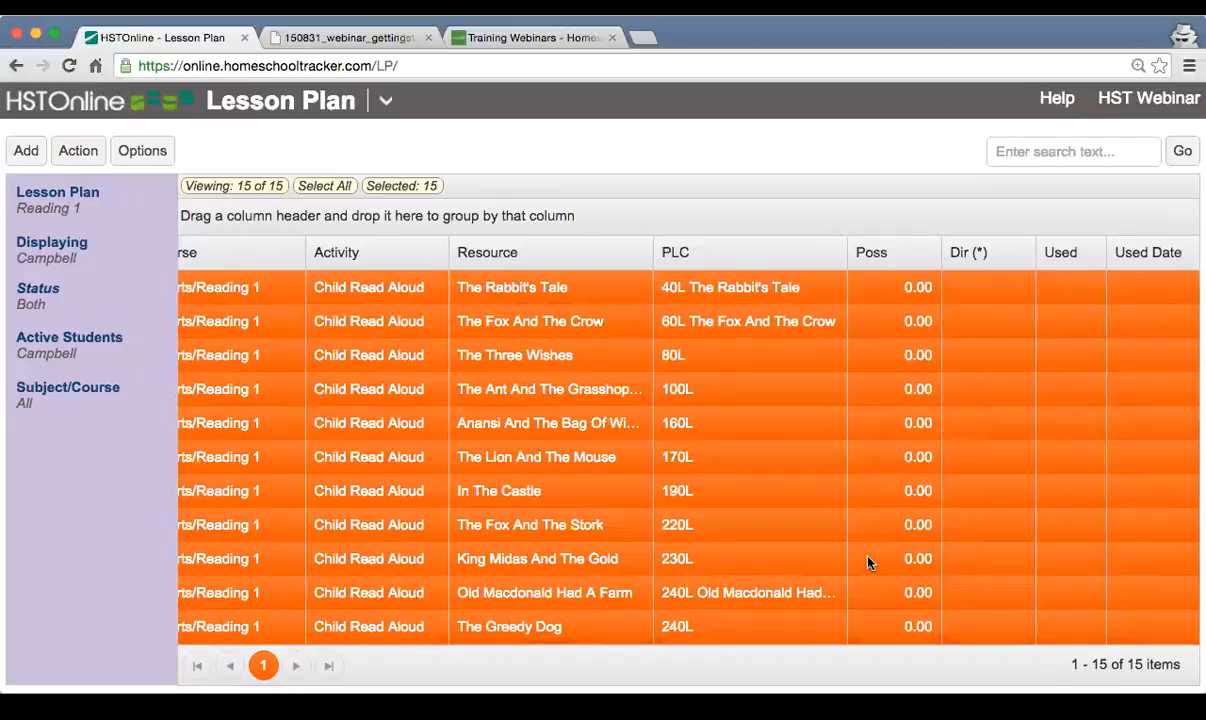
{"action": "left_click", "coordinate": [666, 274]}
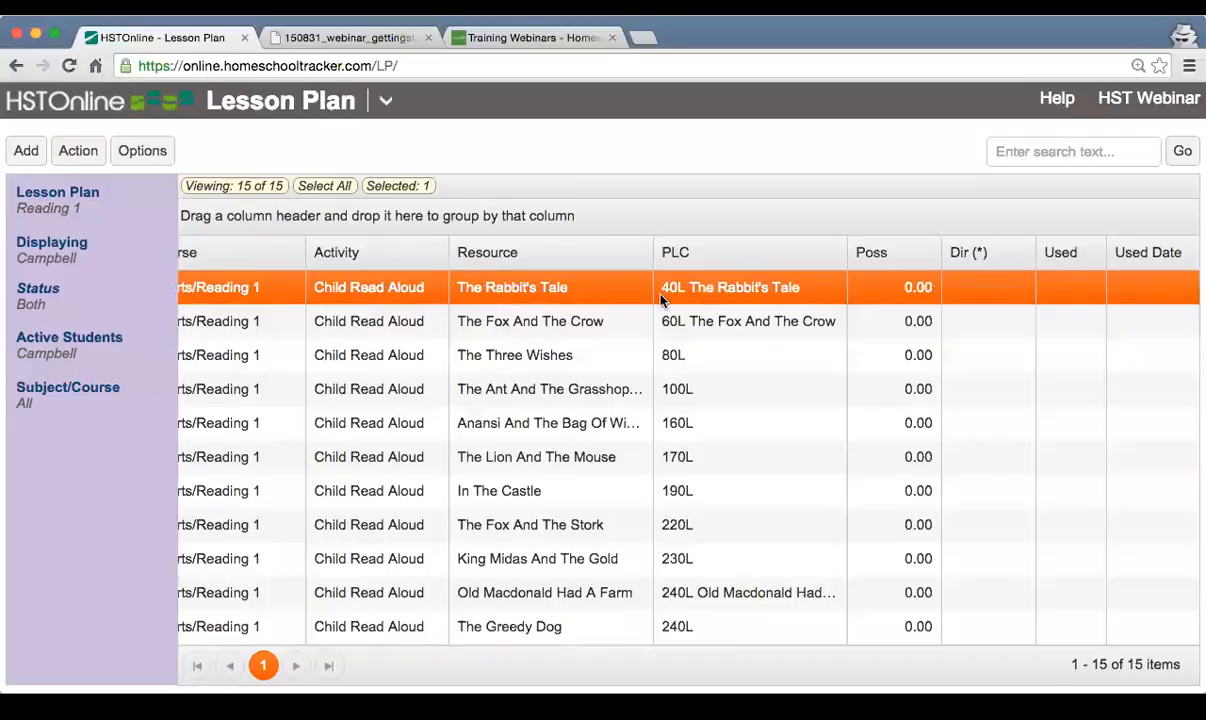
{"action": "scroll", "coordinate": [680, 460], "scroll_direction": "left", "scroll_amount": 5}
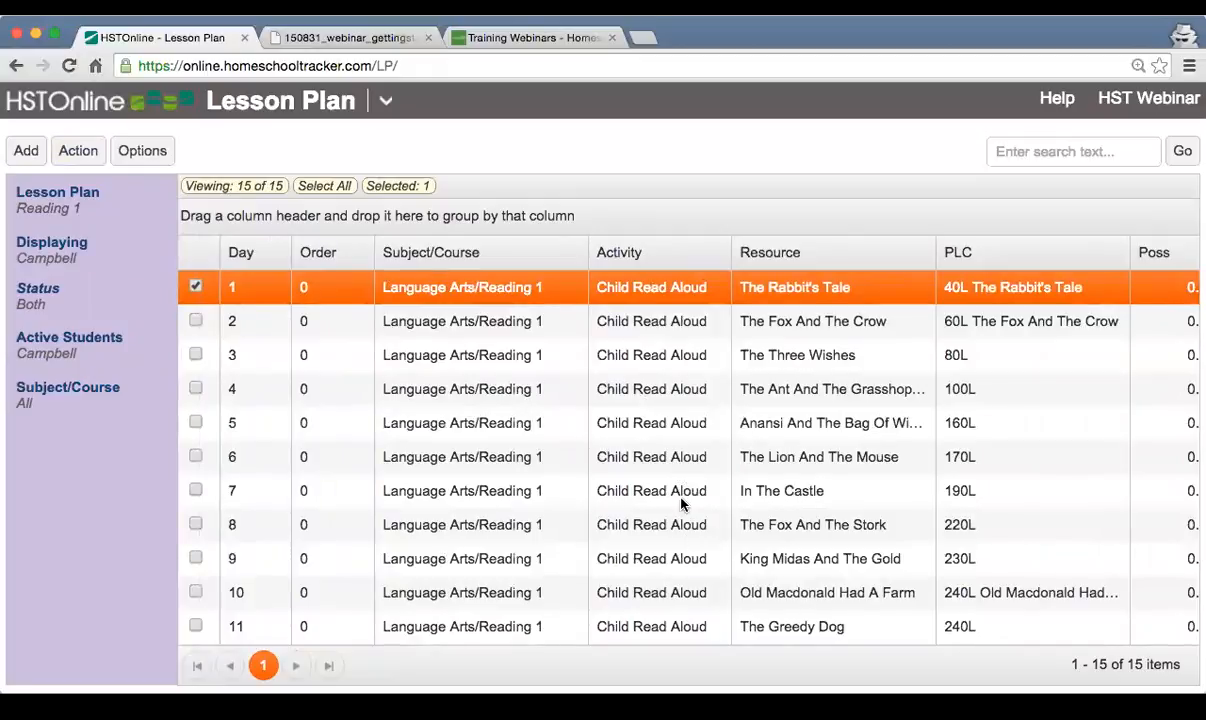
{"action": "left_click", "coordinate": [352, 37]}
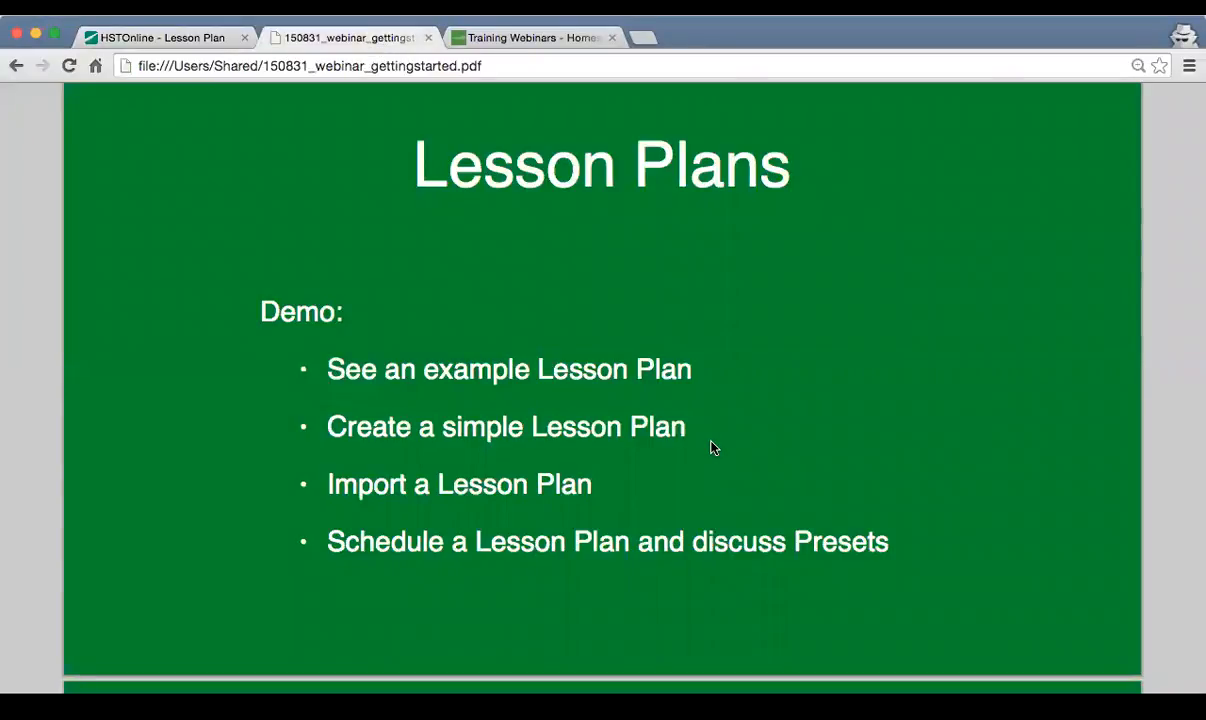
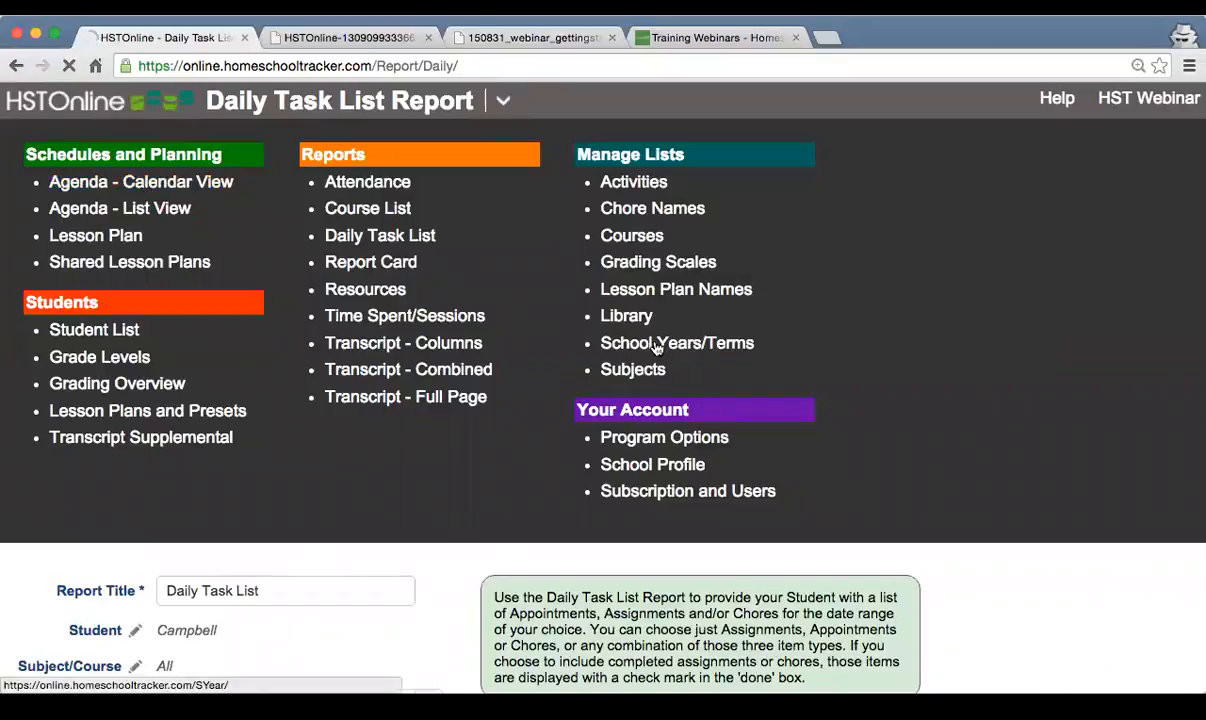
Look over the assignments for November 9–13 in the Agenda calendar, including Monday's Arithmetic - 1st Grade assignment
{"action": "scroll", "coordinate": [643, 335], "scroll_direction": "down", "scroll_amount": 3}
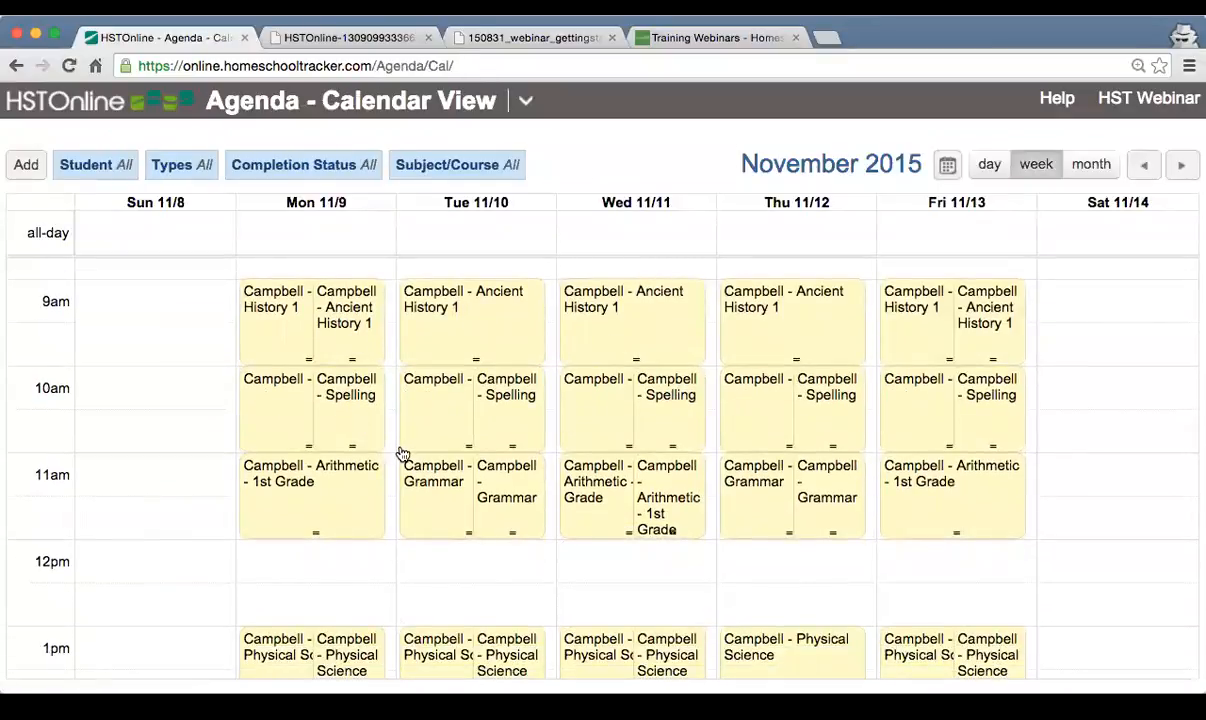
{"action": "scroll", "coordinate": [404, 455], "scroll_direction": "down", "scroll_amount": 1}
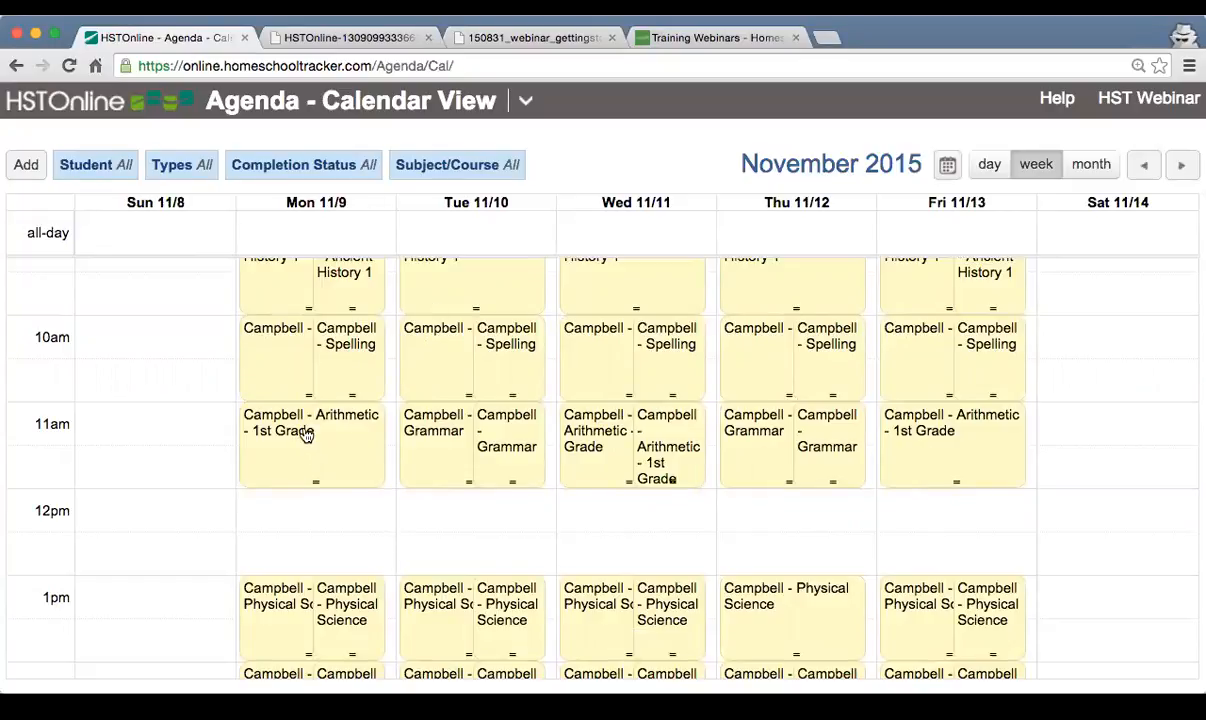
{"action": "mouse_move", "coordinate": [307, 433]}
{"action": "left_mouse_down"}
{"action": "mouse_move", "coordinate": [312, 485]}
{"action": "mouse_move", "coordinate": [320, 443]}
{"action": "left_mouse_up"}
{"action": "left_click_drag", "start_coordinate": [314, 502], "coordinate": [326, 433]}
{"action": "left_click", "coordinate": [312, 416]}
{"action": "left_click", "coordinate": [900, 277]}
{"action": "scroll", "coordinate": [350, 482], "scroll_direction": "up", "scroll_amount": 2}
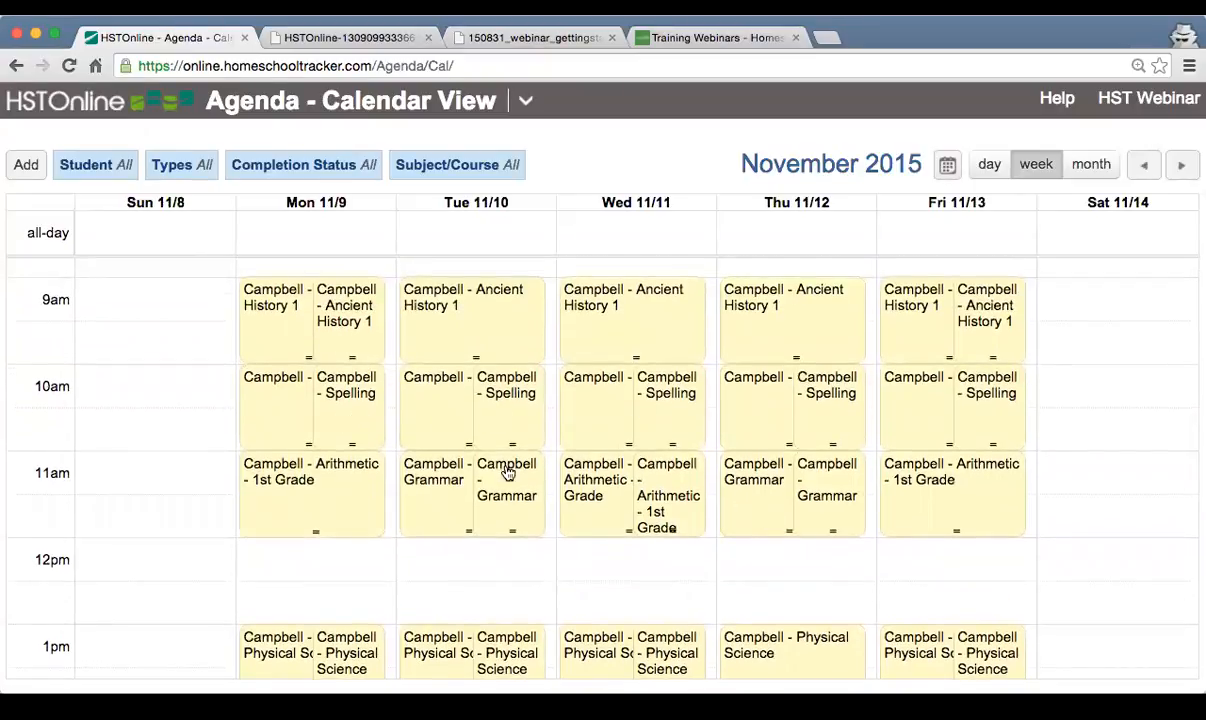
{"action": "scroll", "coordinate": [504, 468], "scroll_direction": "down", "scroll_amount": 3}
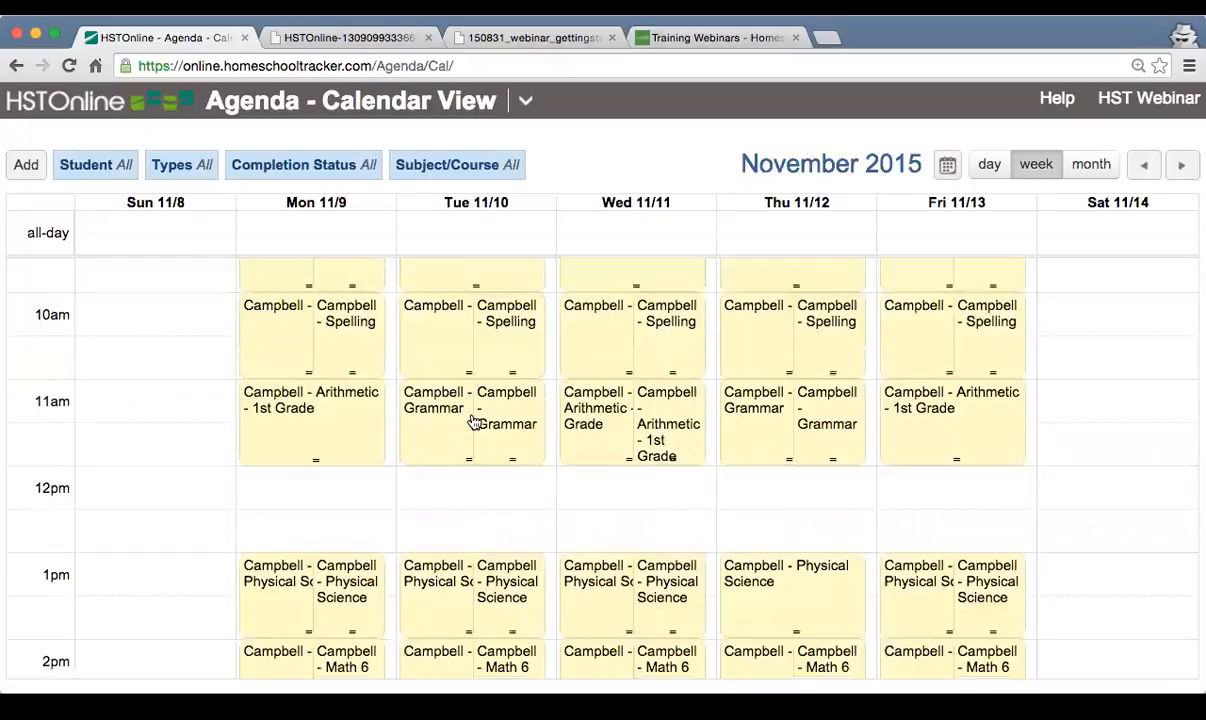
Open the Agenda list view, set its date range to Next Week, and look through the listed assignments
{"action": "left_click", "coordinate": [525, 100]}
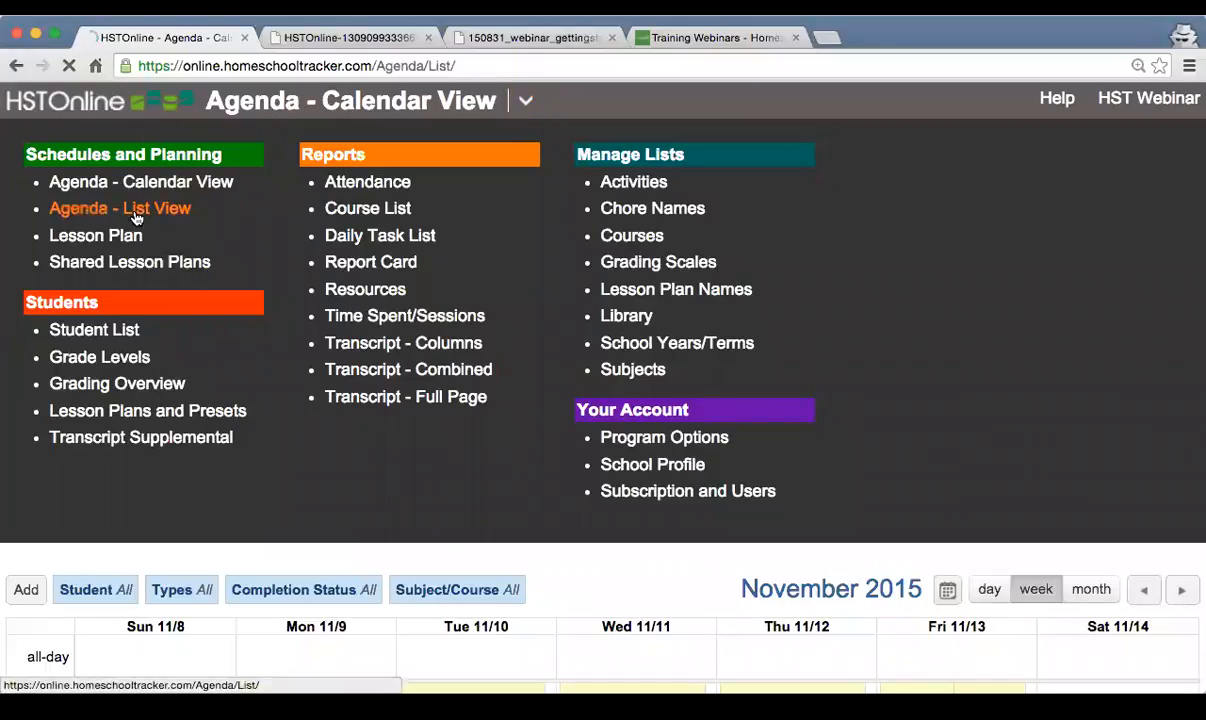
{"action": "left_click", "coordinate": [136, 210]}
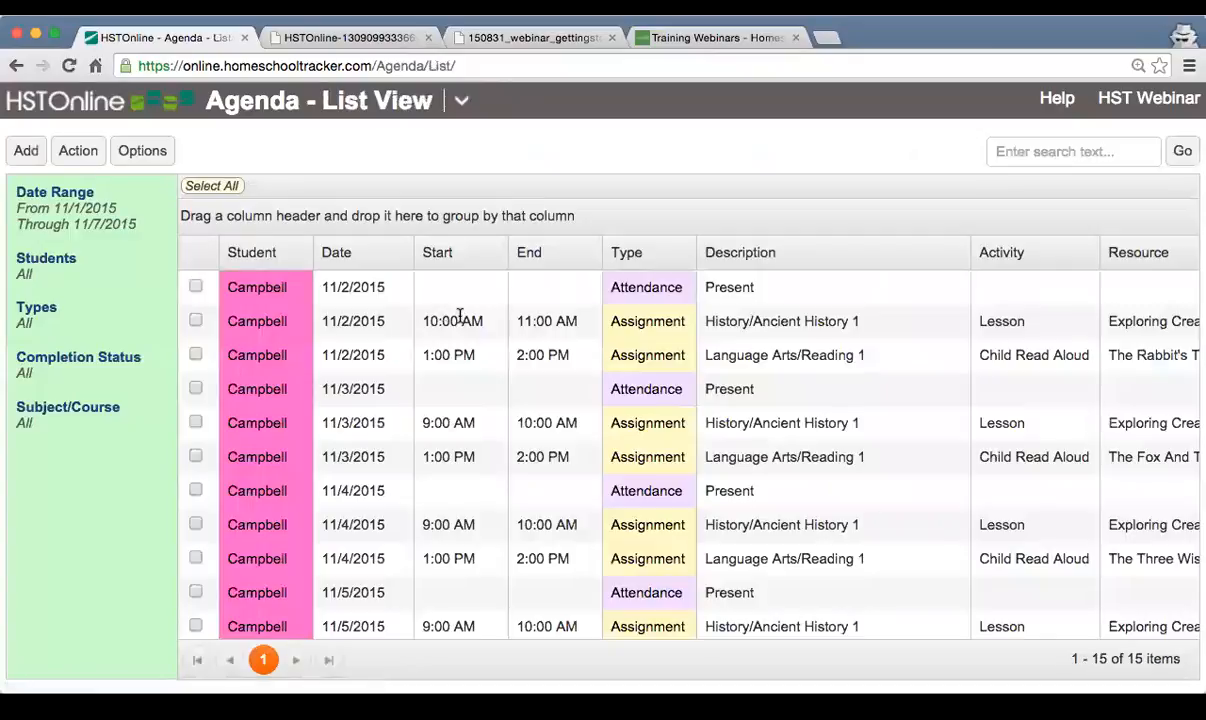
{"action": "left_click", "coordinate": [92, 205]}
{"action": "left_click", "coordinate": [463, 226]}
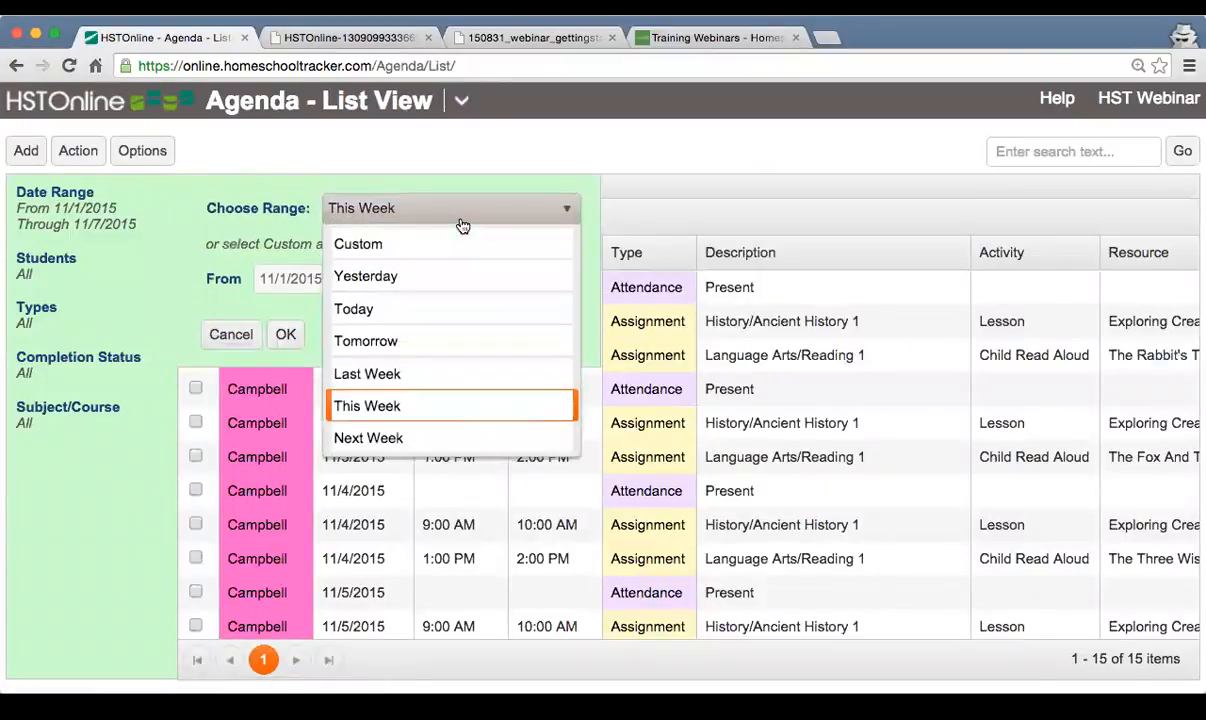
{"action": "left_click", "coordinate": [420, 436]}
{"action": "left_click", "coordinate": [286, 334]}
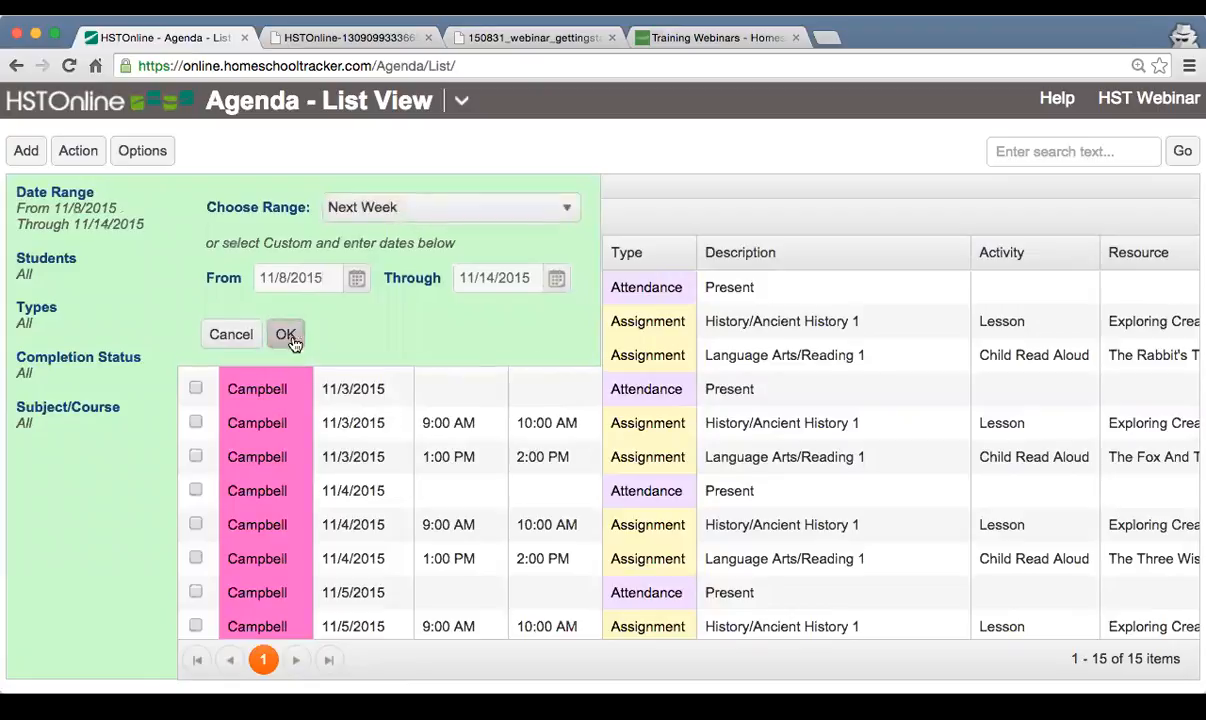
{"action": "scroll", "coordinate": [730, 440], "scroll_direction": "down", "scroll_amount": 5}
{"action": "scroll", "coordinate": [730, 440], "scroll_direction": "down", "scroll_amount": 10}
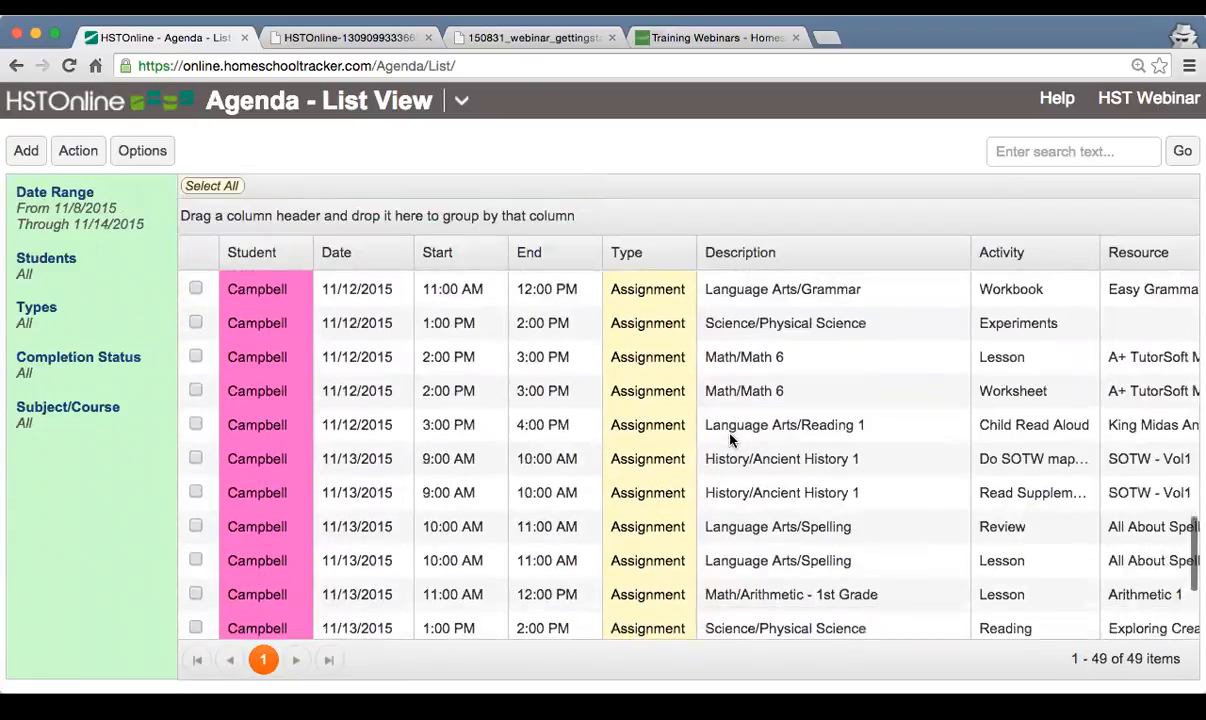
{"action": "scroll", "coordinate": [721, 423], "scroll_direction": "up", "scroll_amount": 15}
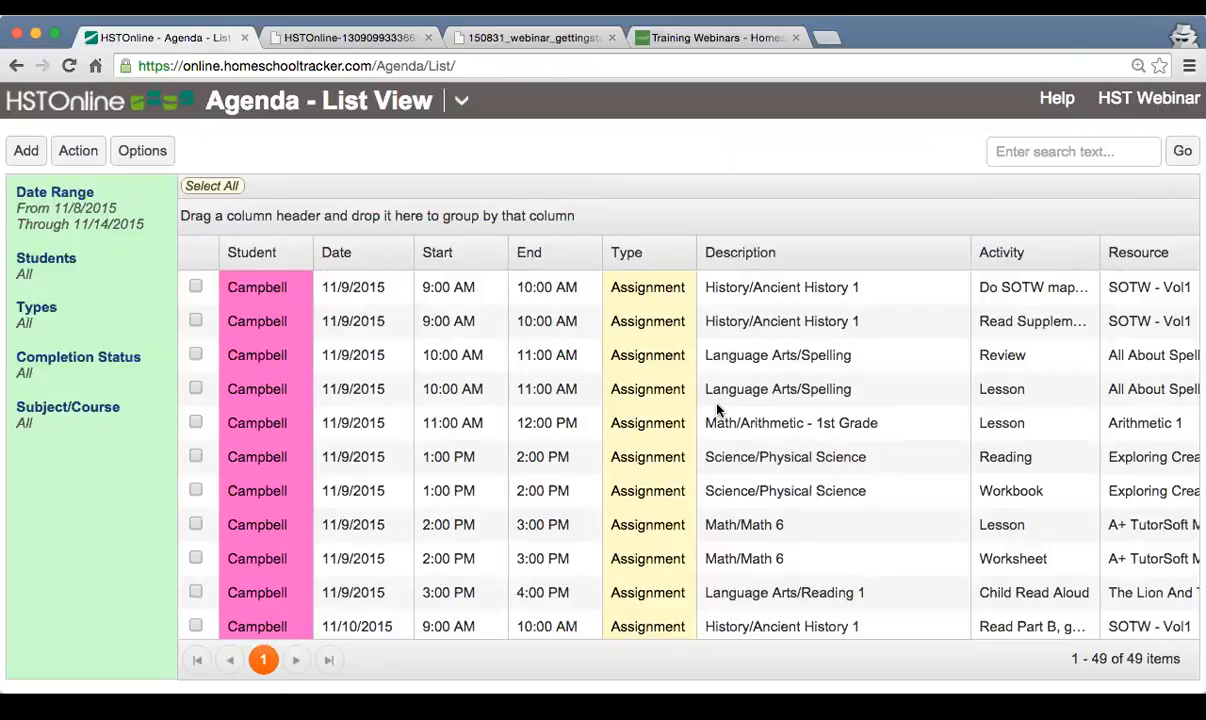
Start rescheduling all of next week's assignments with start date 11/10/2015, continuing until all items are moved, and generate the preview
{"action": "left_click", "coordinate": [212, 187]}
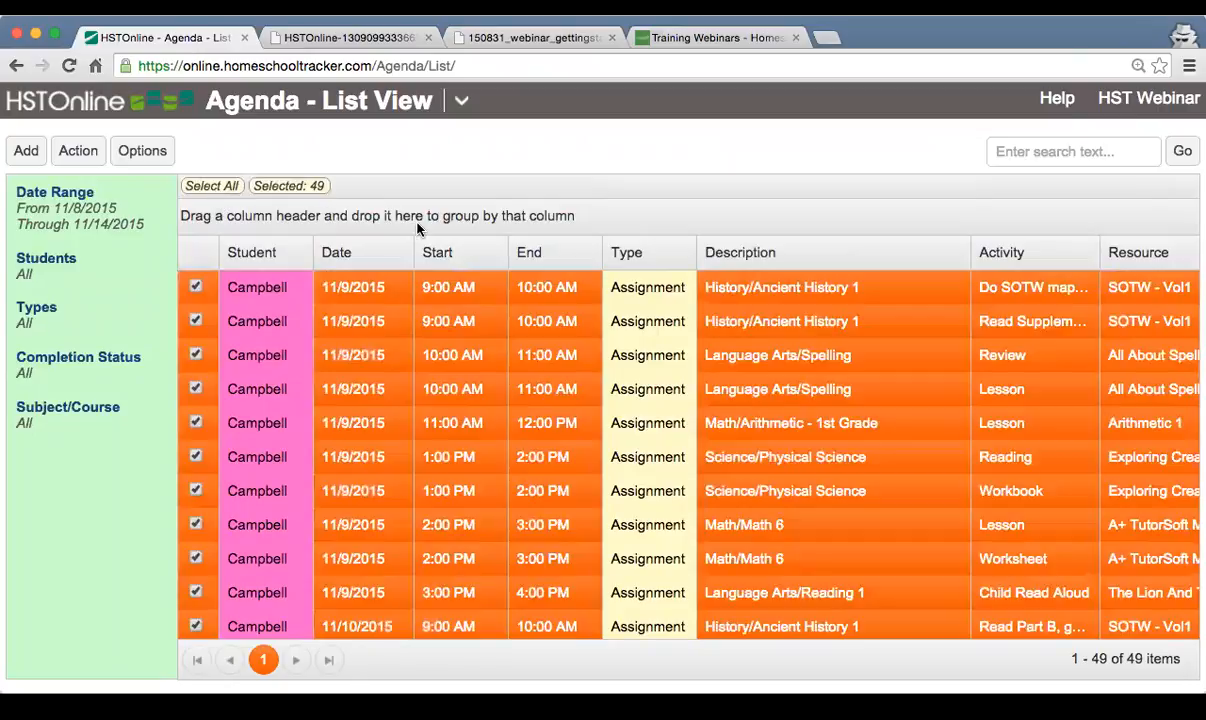
{"action": "left_click", "coordinate": [60, 150]}
{"action": "left_click", "coordinate": [112, 396]}
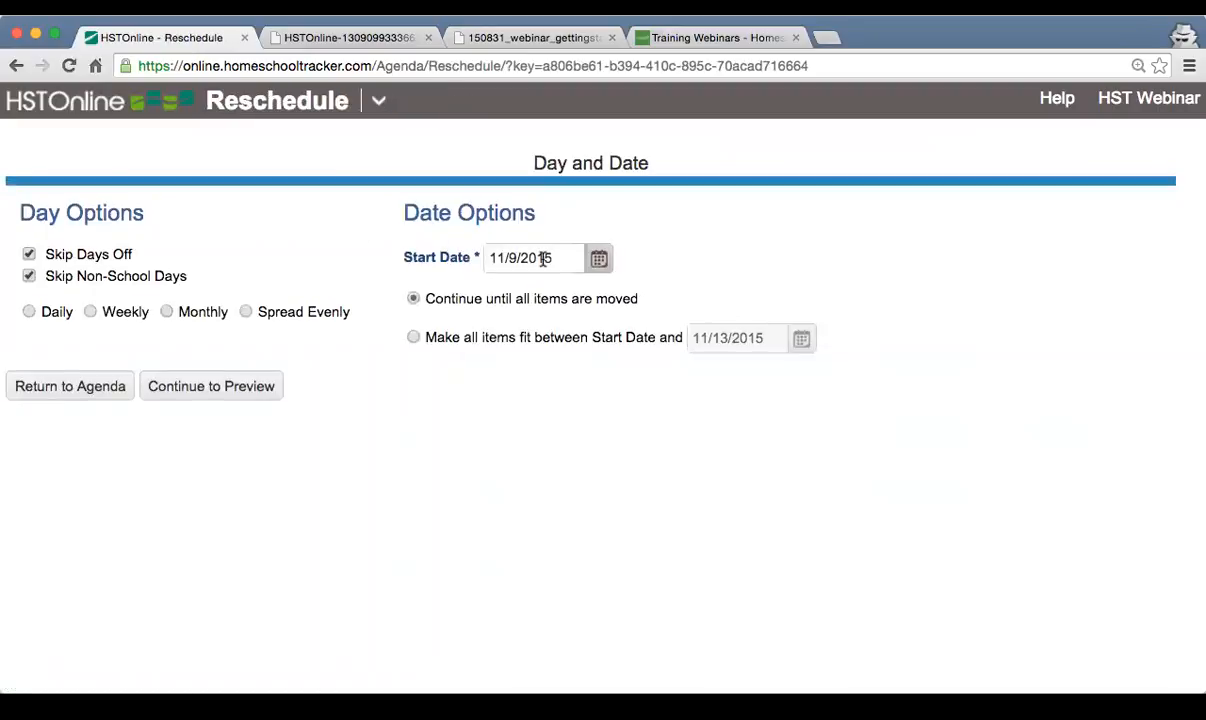
{"action": "left_click", "coordinate": [598, 258]}
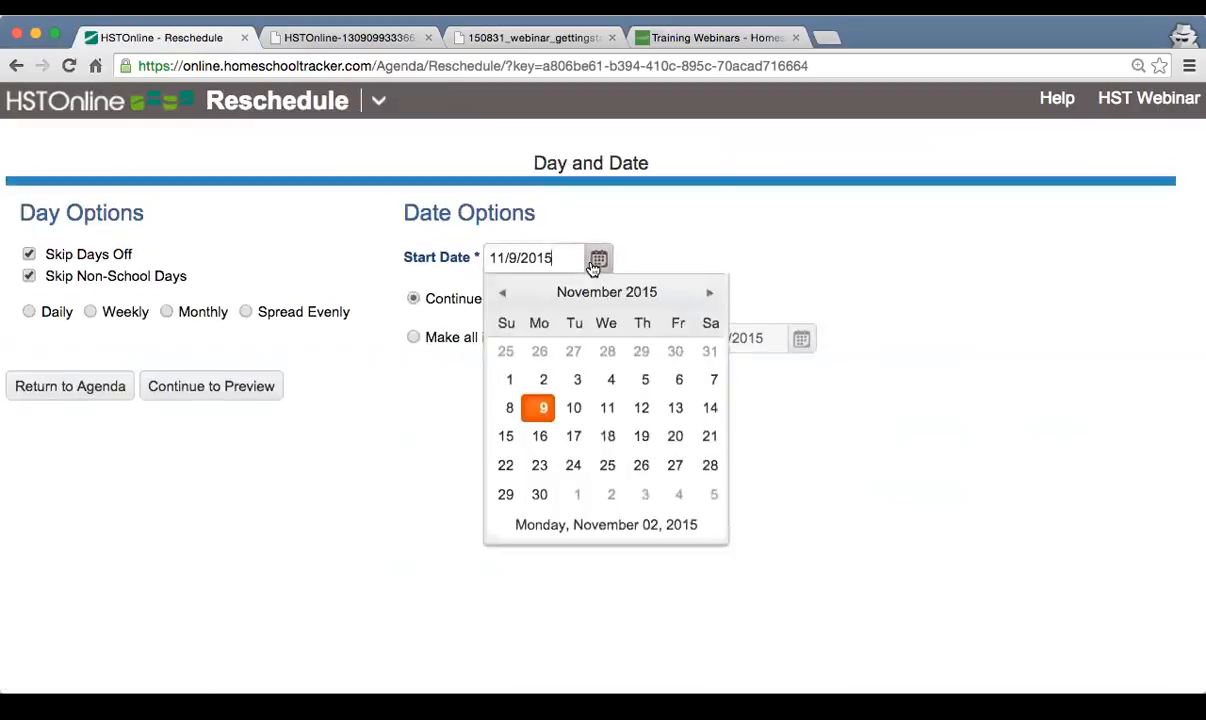
{"action": "left_click", "coordinate": [574, 408]}
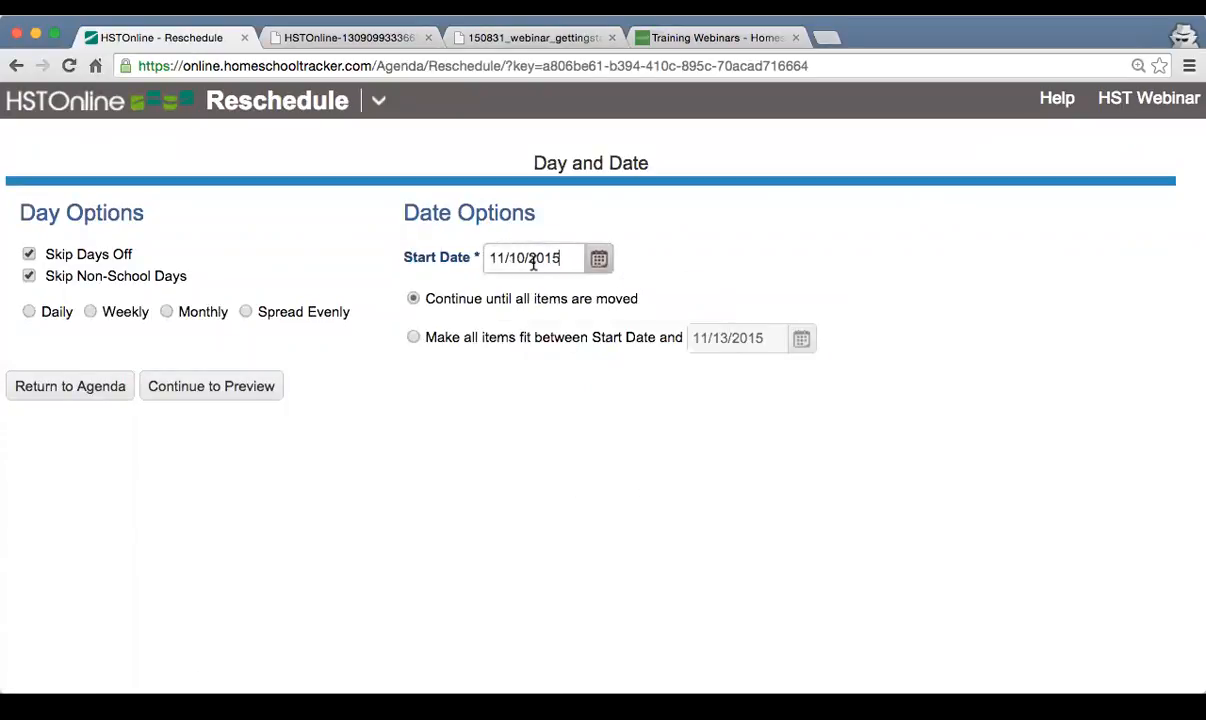
{"action": "left_click", "coordinate": [201, 390]}
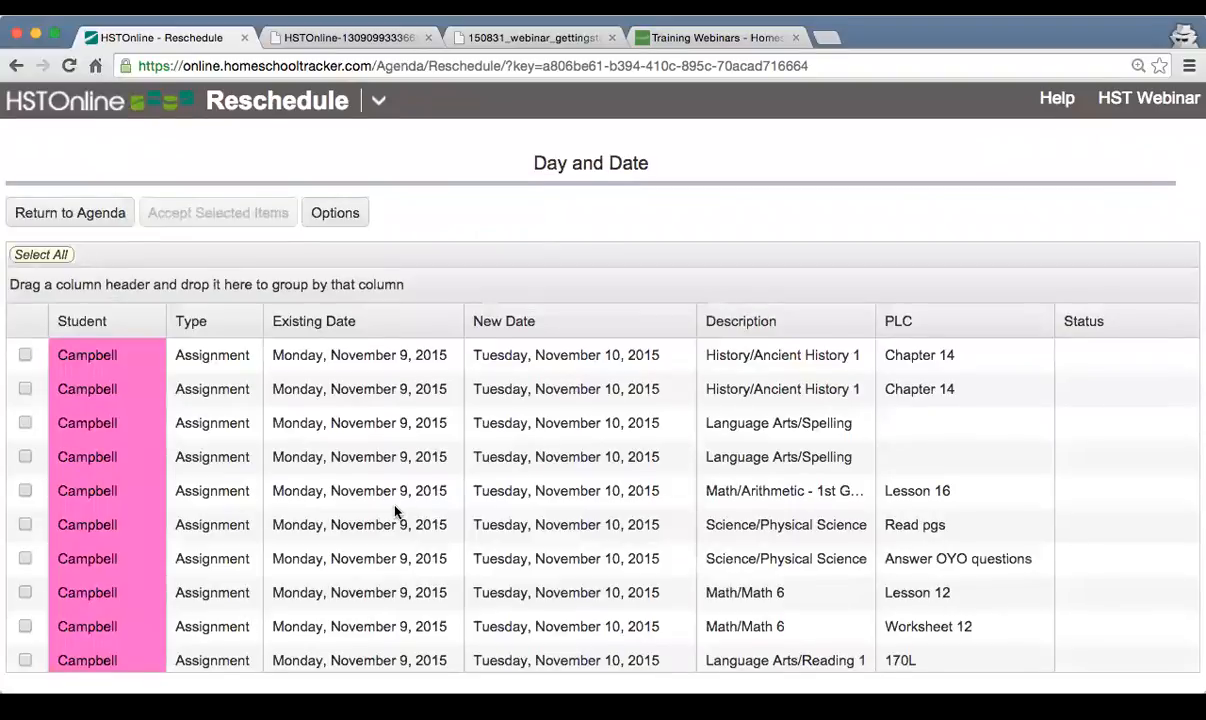
Compare the existing and new dates in the reschedule preview, and accept the changes for all the assignments
{"action": "scroll", "coordinate": [397, 510], "scroll_direction": "down", "scroll_amount": 2}
{"action": "scroll", "coordinate": [397, 508], "scroll_direction": "up", "scroll_amount": 2}
{"action": "scroll", "coordinate": [537, 372], "scroll_direction": "down", "scroll_amount": 5}
{"action": "scroll", "coordinate": [307, 440], "scroll_direction": "down", "scroll_amount": 1}
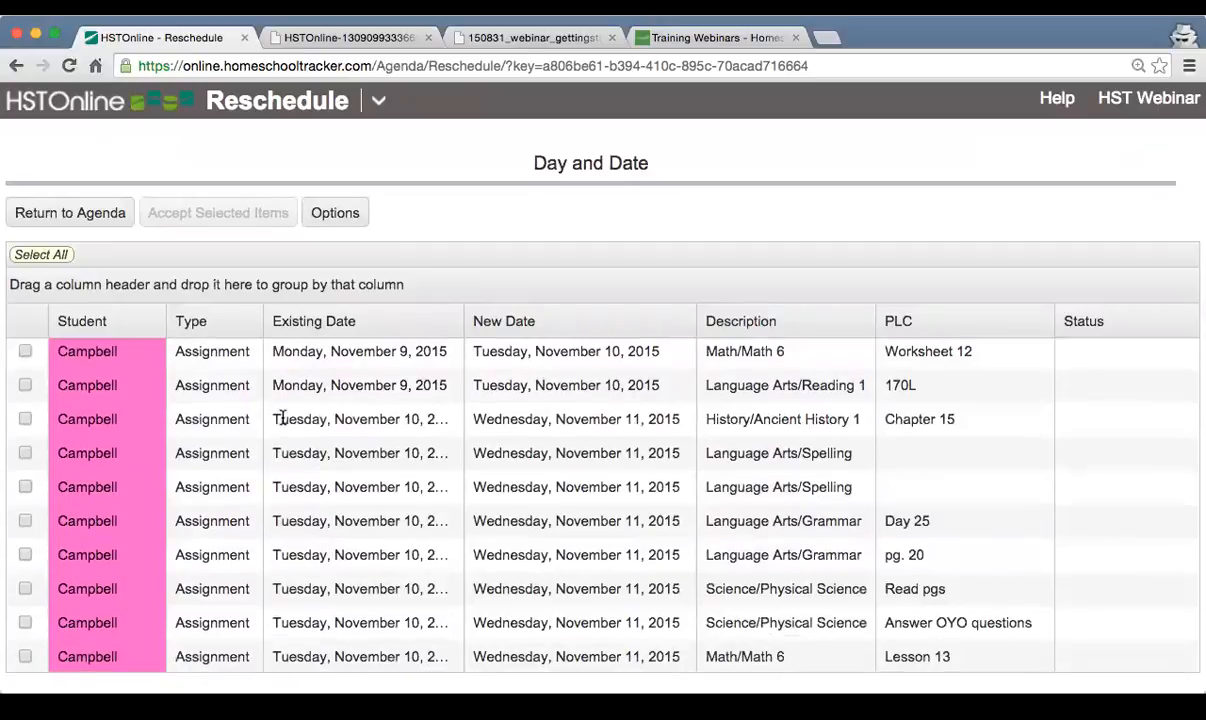
{"action": "scroll", "coordinate": [541, 419], "scroll_direction": "down", "scroll_amount": 10}
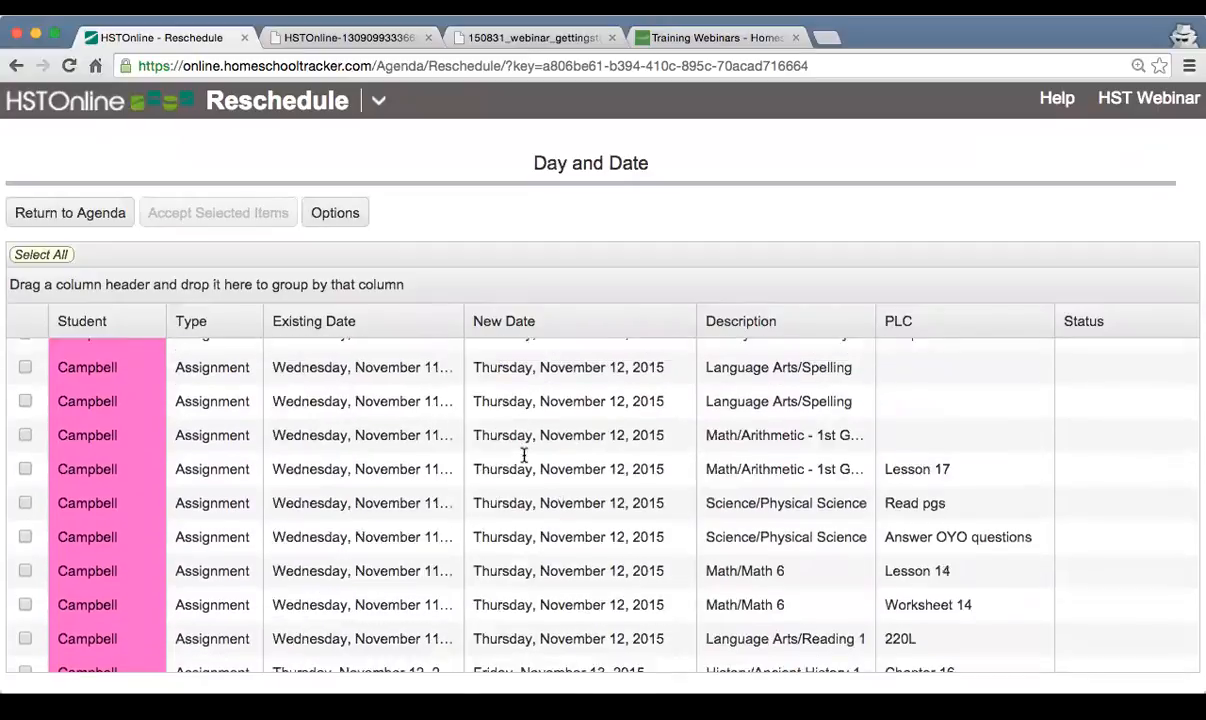
{"action": "scroll", "coordinate": [361, 548], "scroll_direction": "up", "scroll_amount": 15}
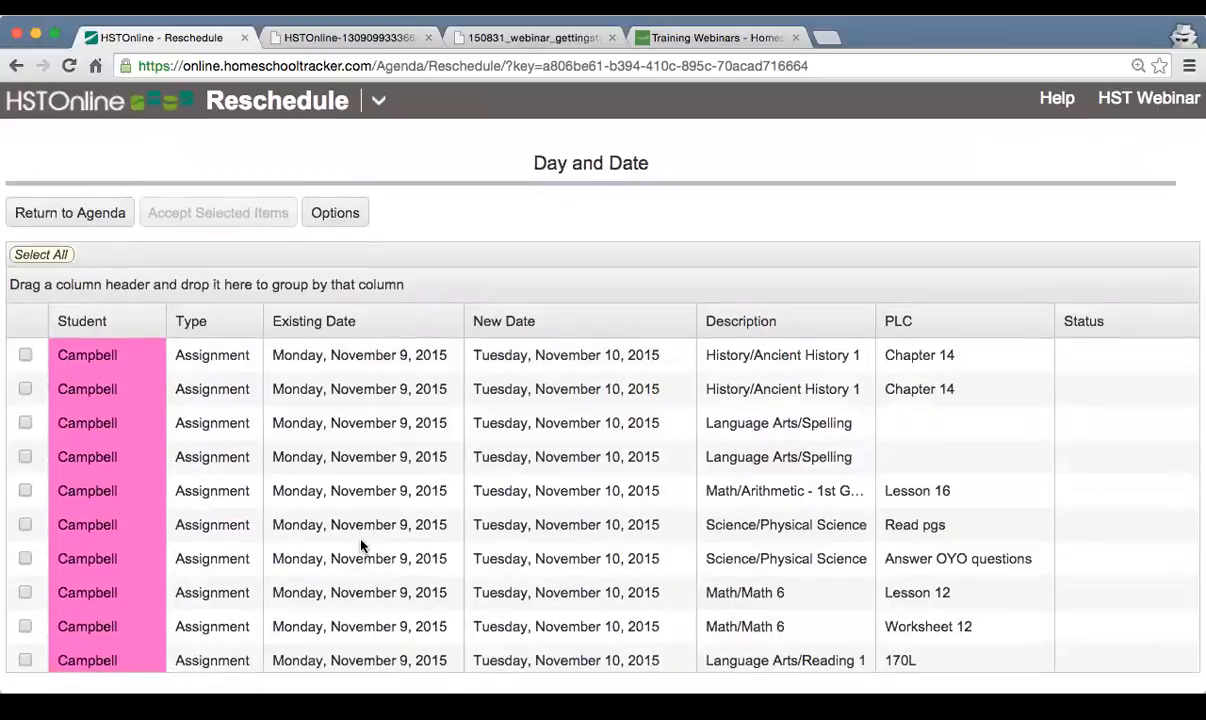
{"action": "left_click", "coordinate": [40, 254]}
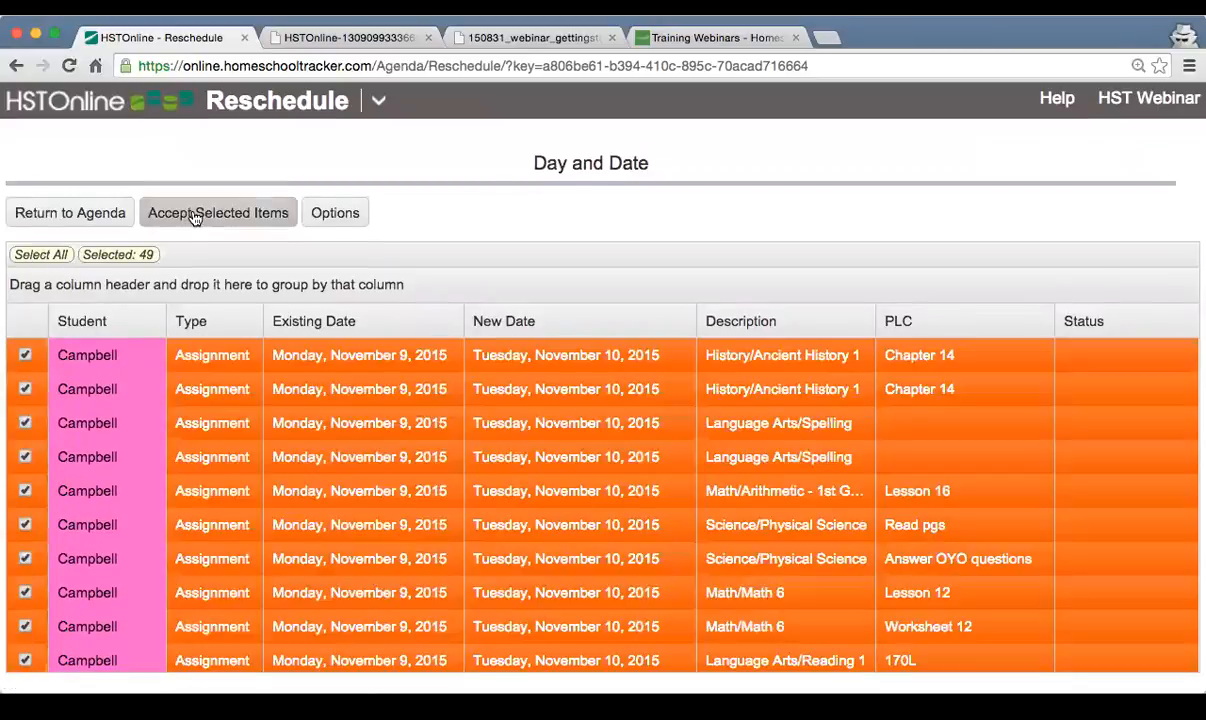
{"action": "left_click", "coordinate": [215, 213]}
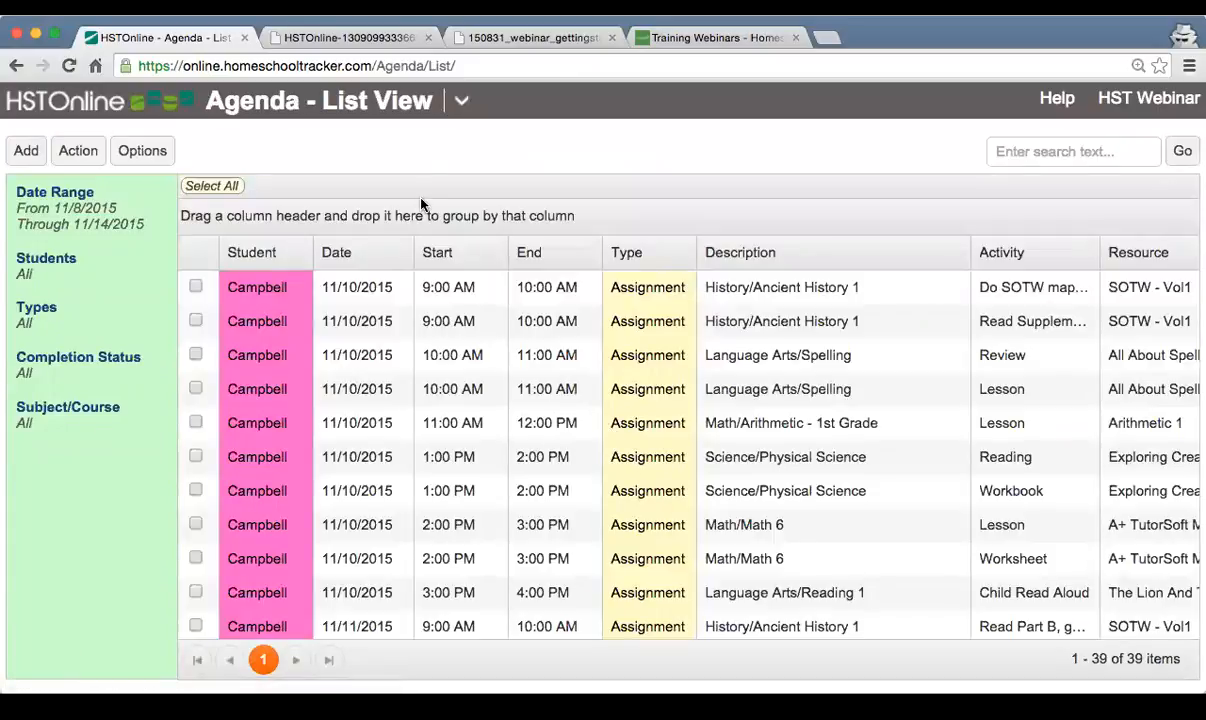
Check the rescheduled assignments in the Agenda calendar view for the weeks of November 8–14 and November 15–21
{"action": "left_click", "coordinate": [461, 100]}
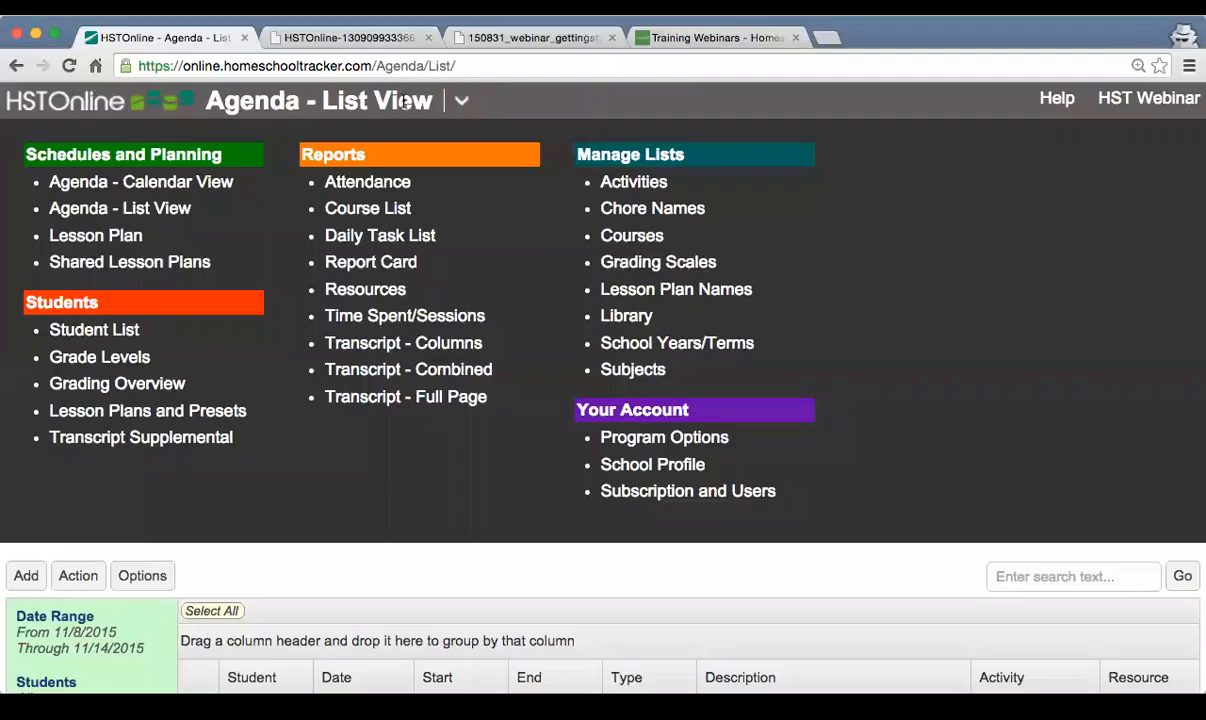
{"action": "left_click", "coordinate": [133, 183]}
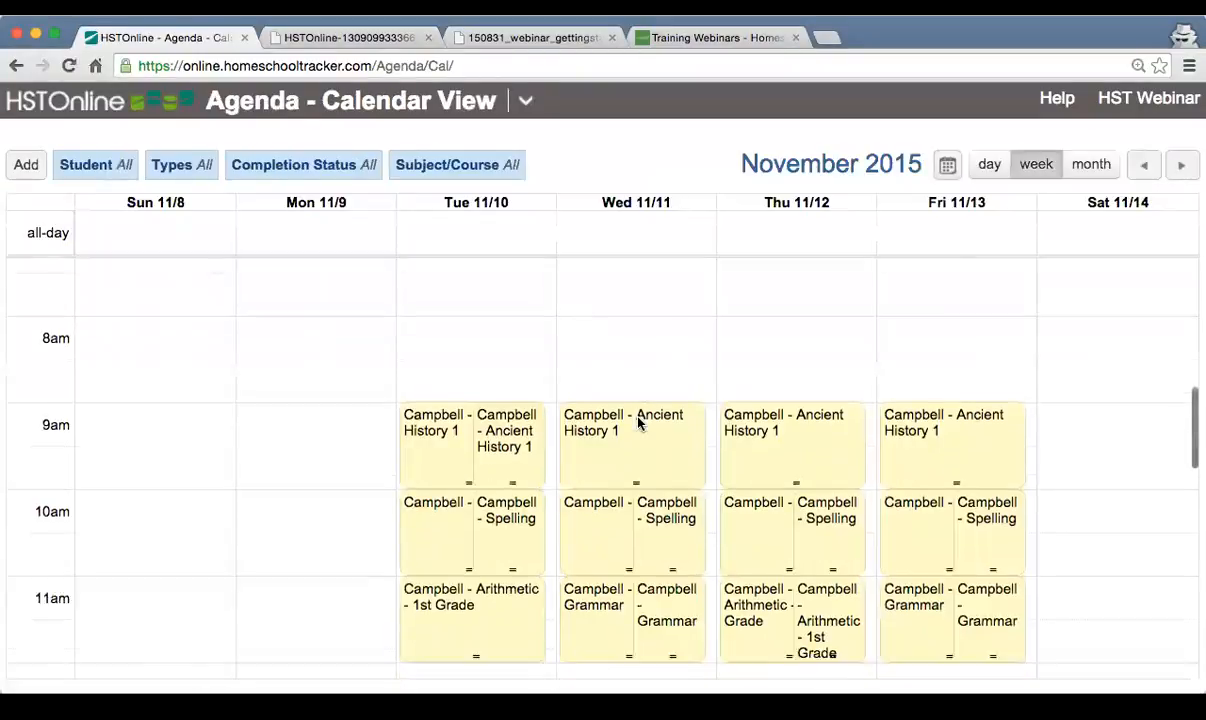
{"action": "scroll", "coordinate": [640, 424], "scroll_direction": "down", "scroll_amount": 3}
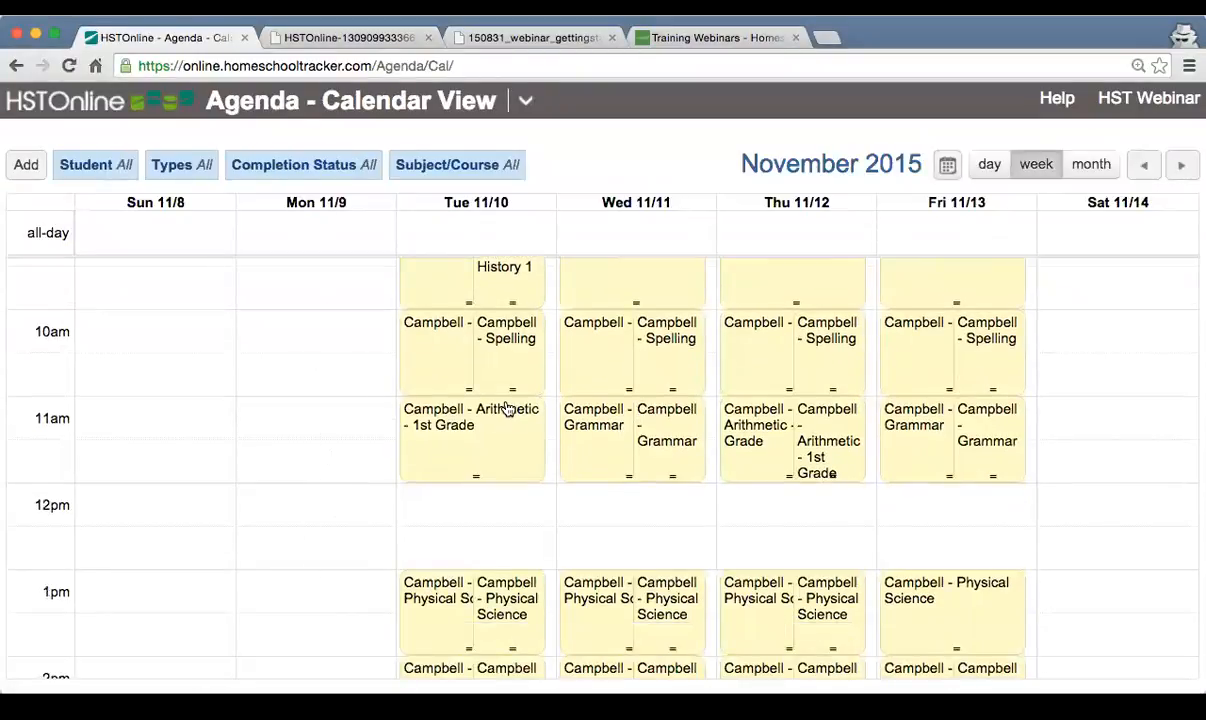
{"action": "scroll", "coordinate": [506, 409], "scroll_direction": "up", "scroll_amount": 2}
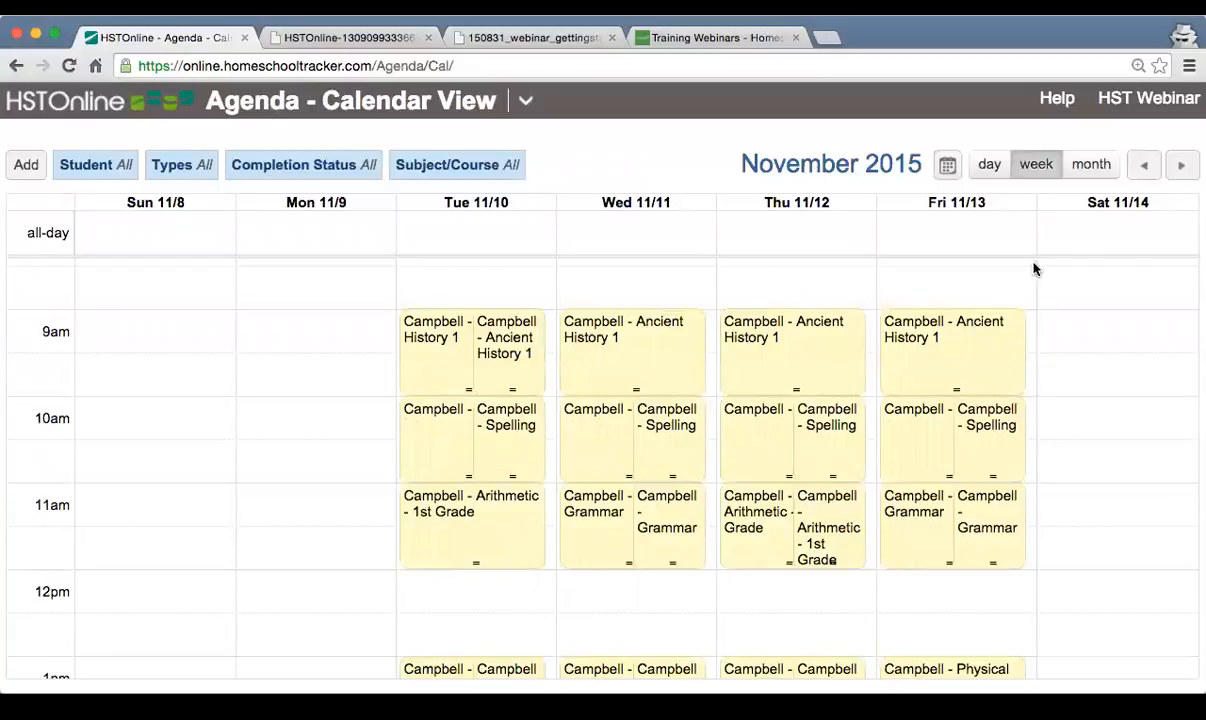
{"action": "left_click", "coordinate": [1183, 167]}
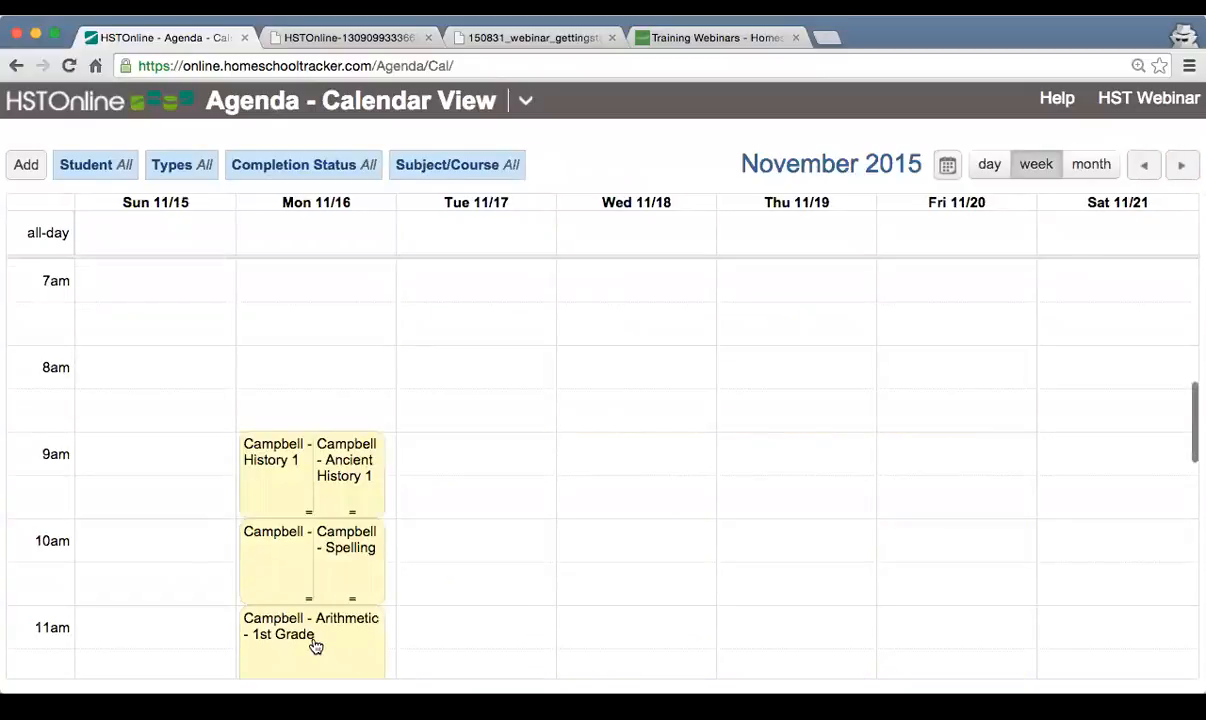
Look over the Monday 11/16 assignments, and return the Agenda calendar to November 8–14 to inspect that week's schedule
{"action": "scroll", "coordinate": [315, 643], "scroll_direction": "down", "scroll_amount": 2}
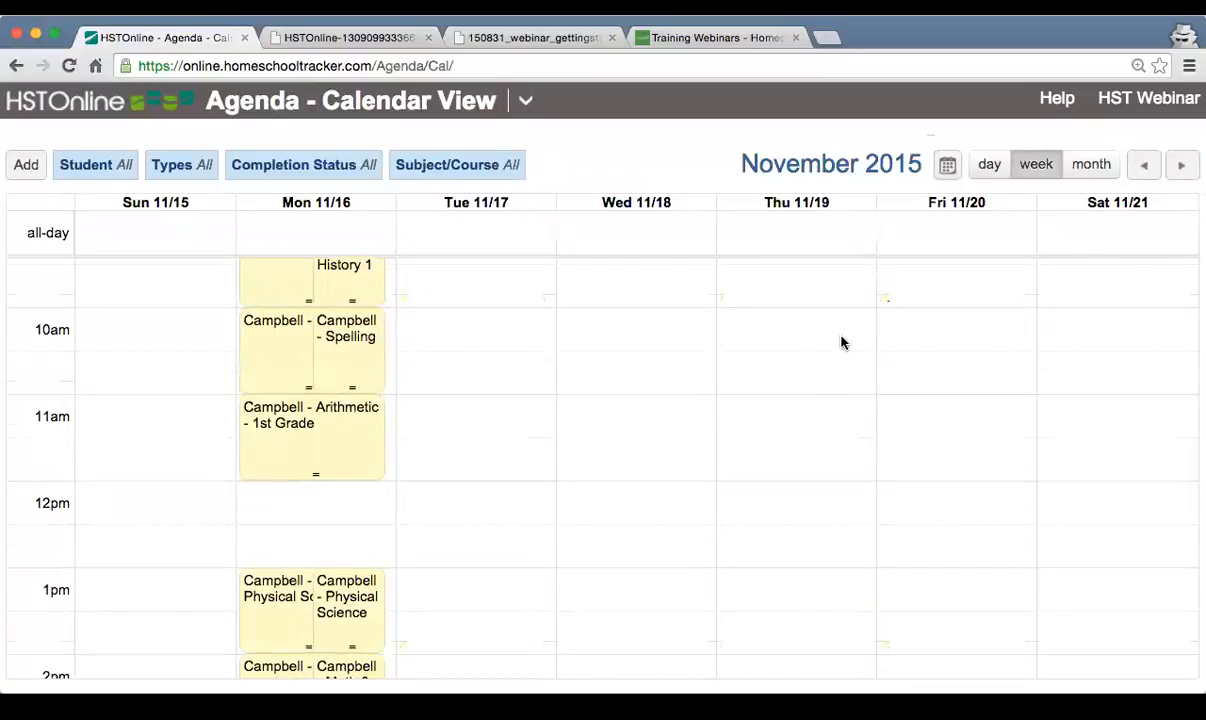
{"action": "left_click", "coordinate": [1147, 167]}
{"action": "scroll", "coordinate": [700, 533], "scroll_direction": "down", "scroll_amount": 3}
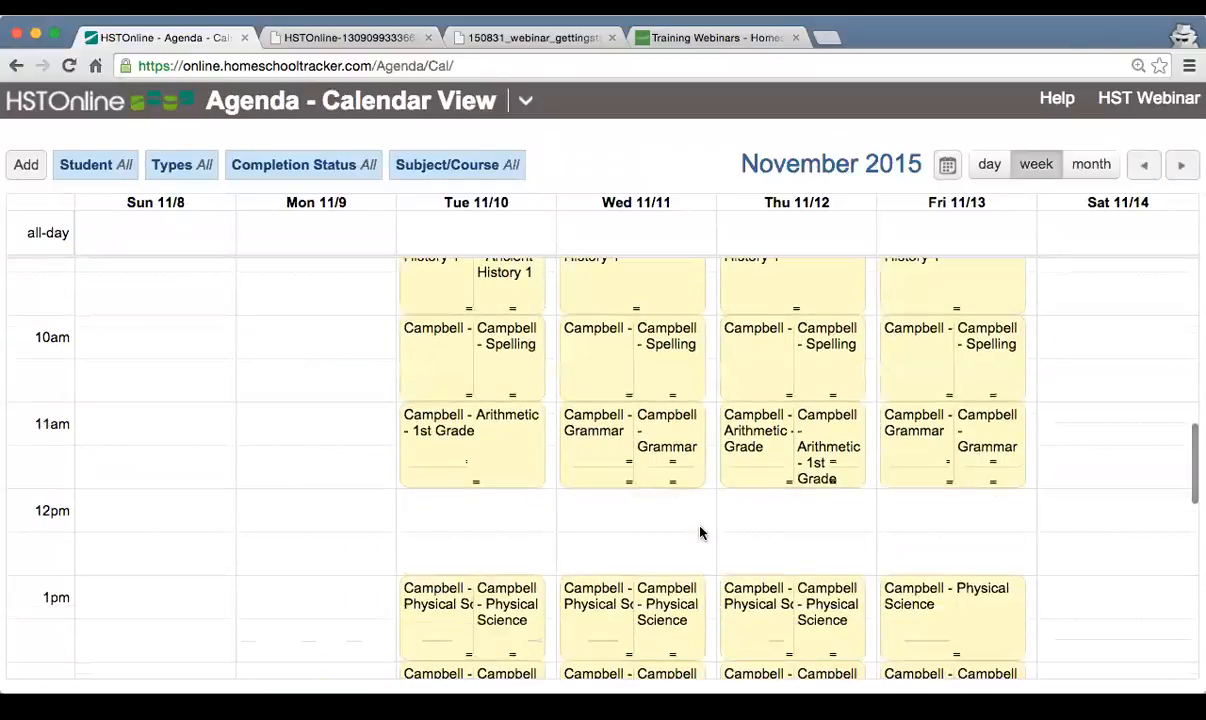
{"action": "scroll", "coordinate": [700, 533], "scroll_direction": "up", "scroll_amount": 1}
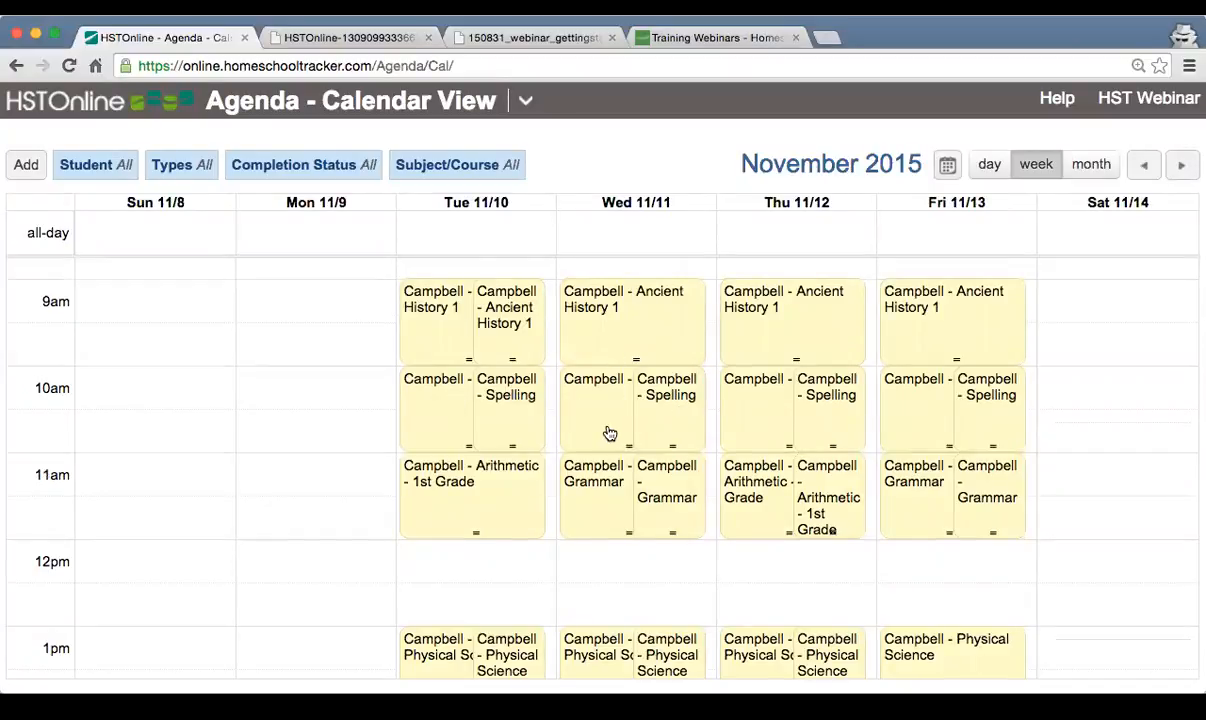
Select the ten 11/10/2015 assignments in the Agenda list view, reschedule them with start date 11/11/2015, and generate the preview
{"action": "left_click", "coordinate": [525, 100]}
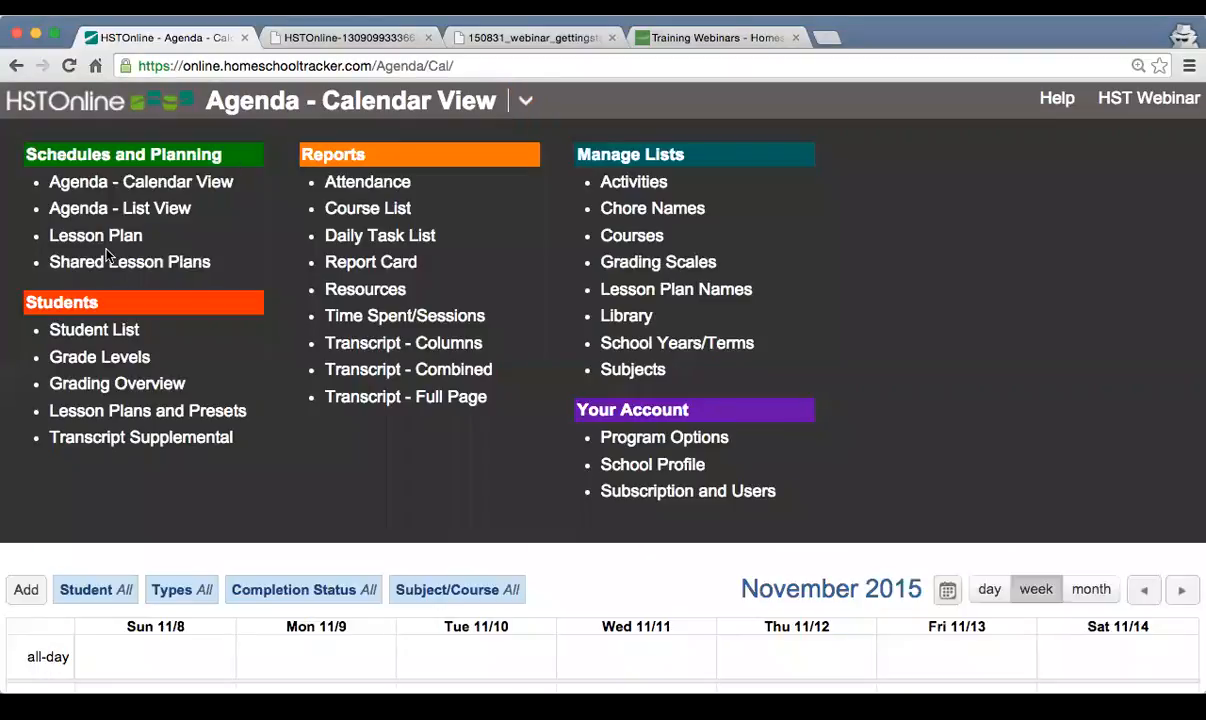
{"action": "left_click", "coordinate": [153, 206]}
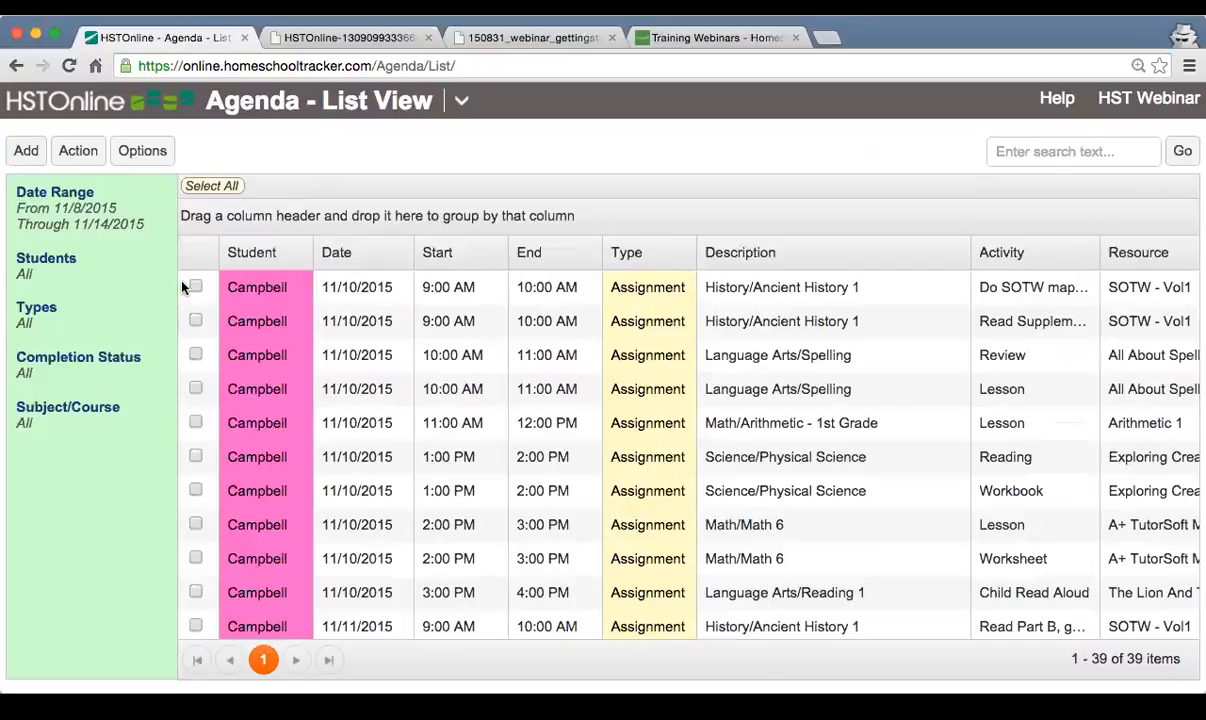
{"action": "left_click_drag", "start_coordinate": [225, 281], "coordinate": [174, 599]}
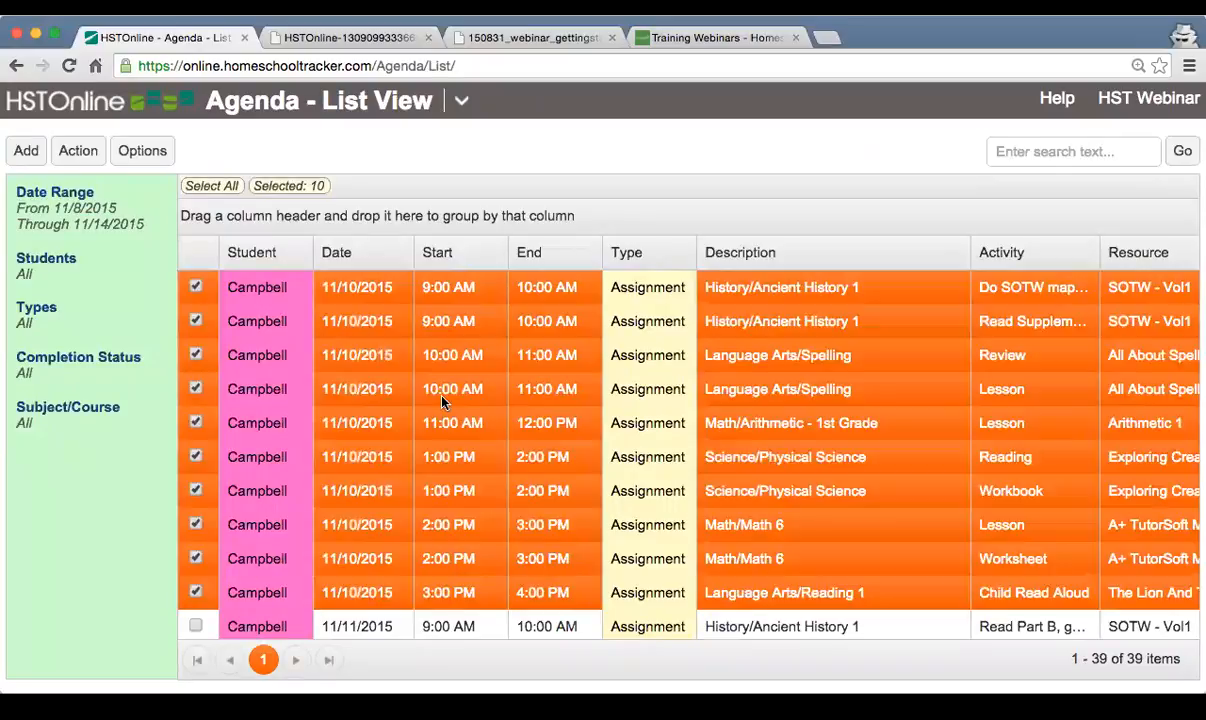
{"action": "left_click", "coordinate": [95, 152]}
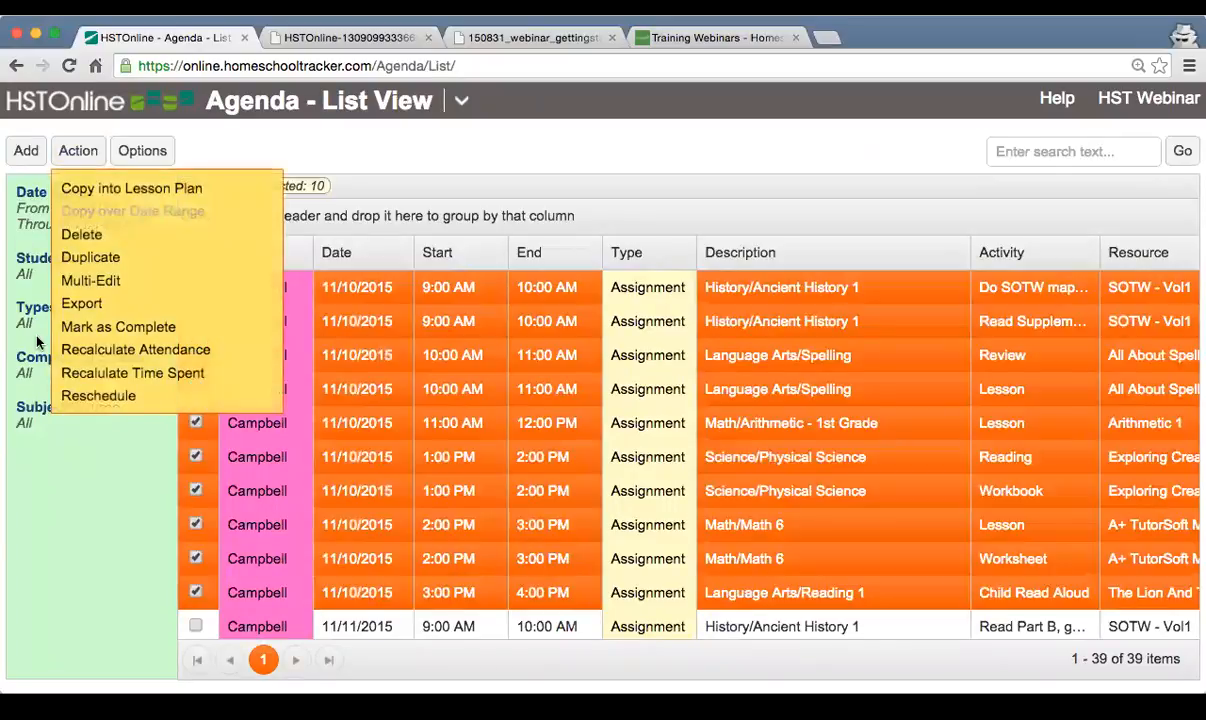
{"action": "left_click", "coordinate": [150, 396]}
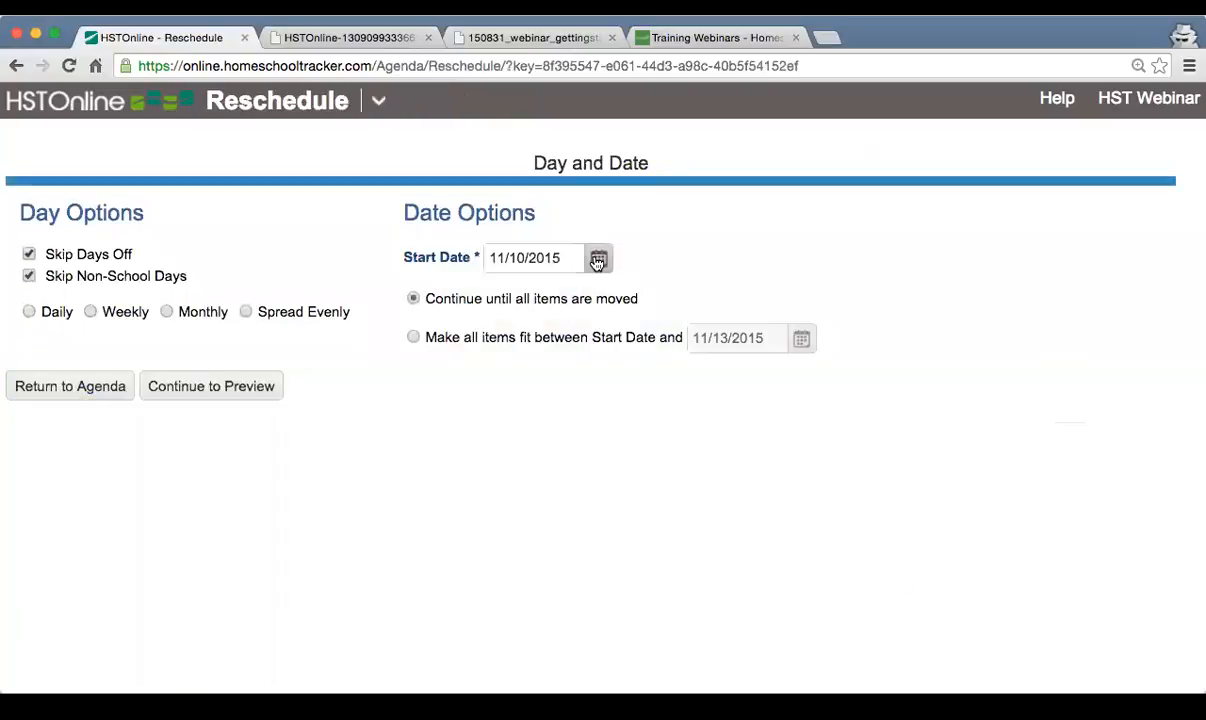
{"action": "left_click", "coordinate": [597, 260]}
{"action": "left_click", "coordinate": [608, 408]}
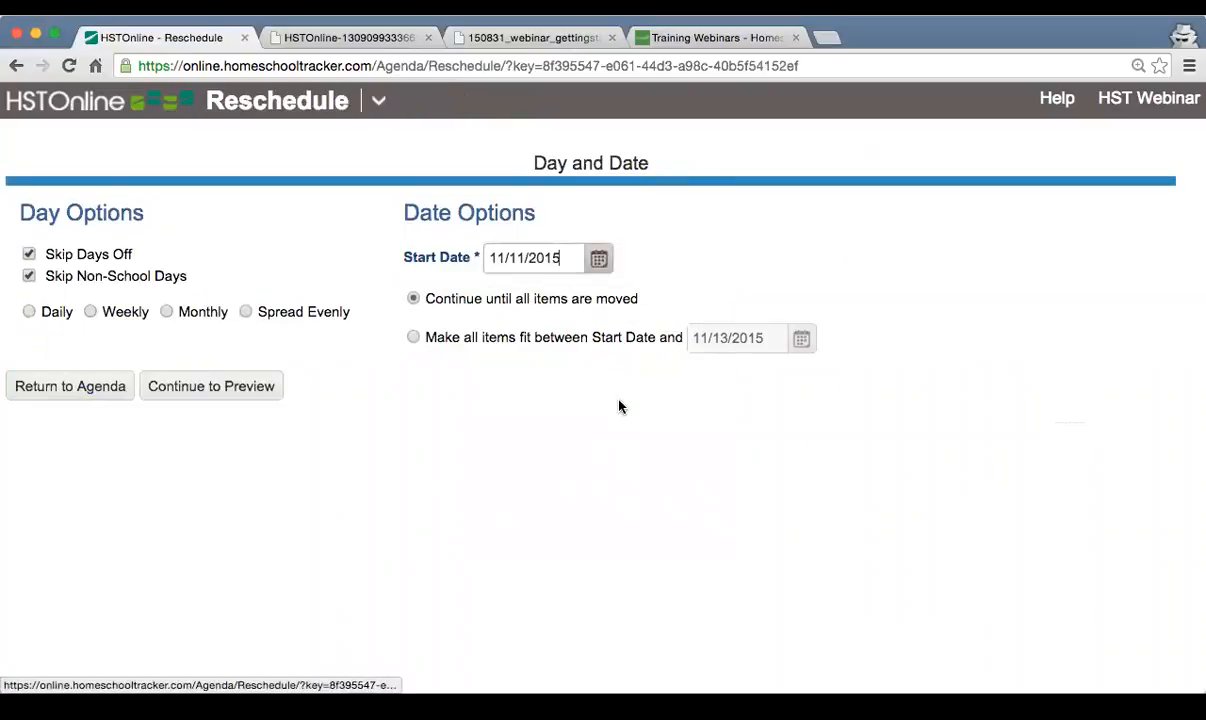
{"action": "left_click", "coordinate": [240, 388]}
Compare the moved assignments with the existing November 11 items in the preview, and accept all the proposed changes
{"action": "scroll", "coordinate": [557, 457], "scroll_direction": "down", "scroll_amount": 3}
{"action": "scroll", "coordinate": [555, 452], "scroll_direction": "up", "scroll_amount": 3}
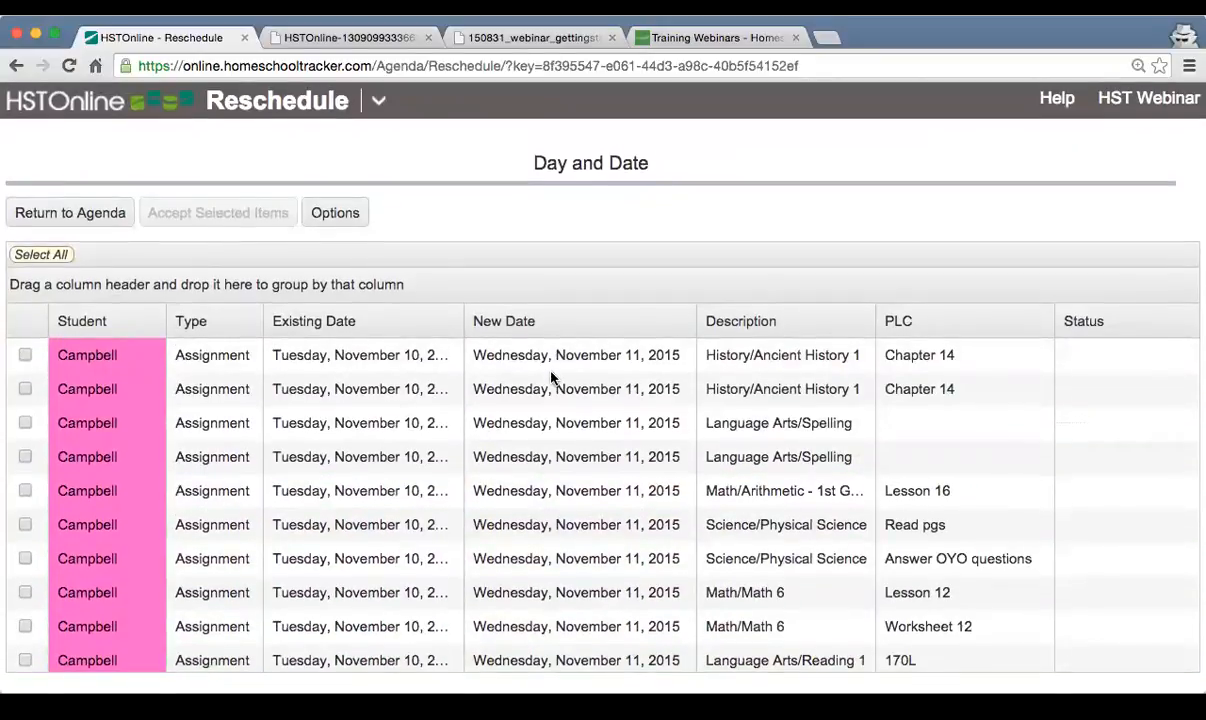
{"action": "scroll", "coordinate": [553, 378], "scroll_direction": "down", "scroll_amount": 5}
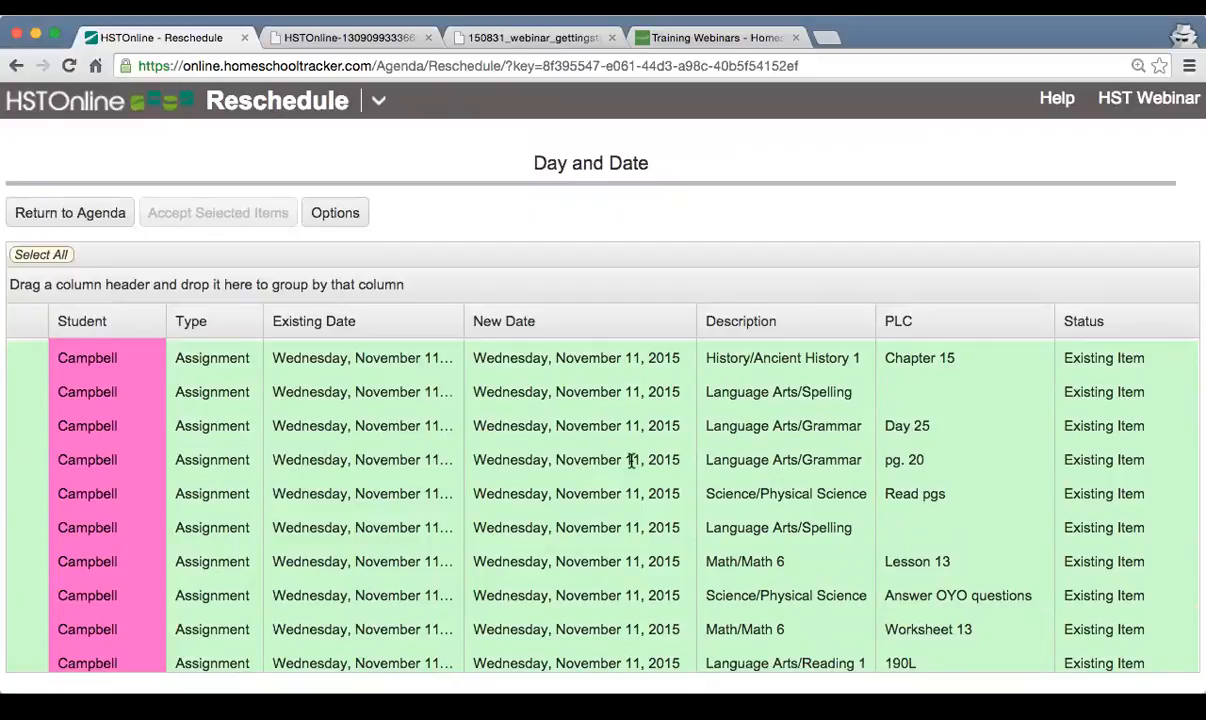
{"action": "scroll", "coordinate": [572, 430], "scroll_direction": "up", "scroll_amount": 6}
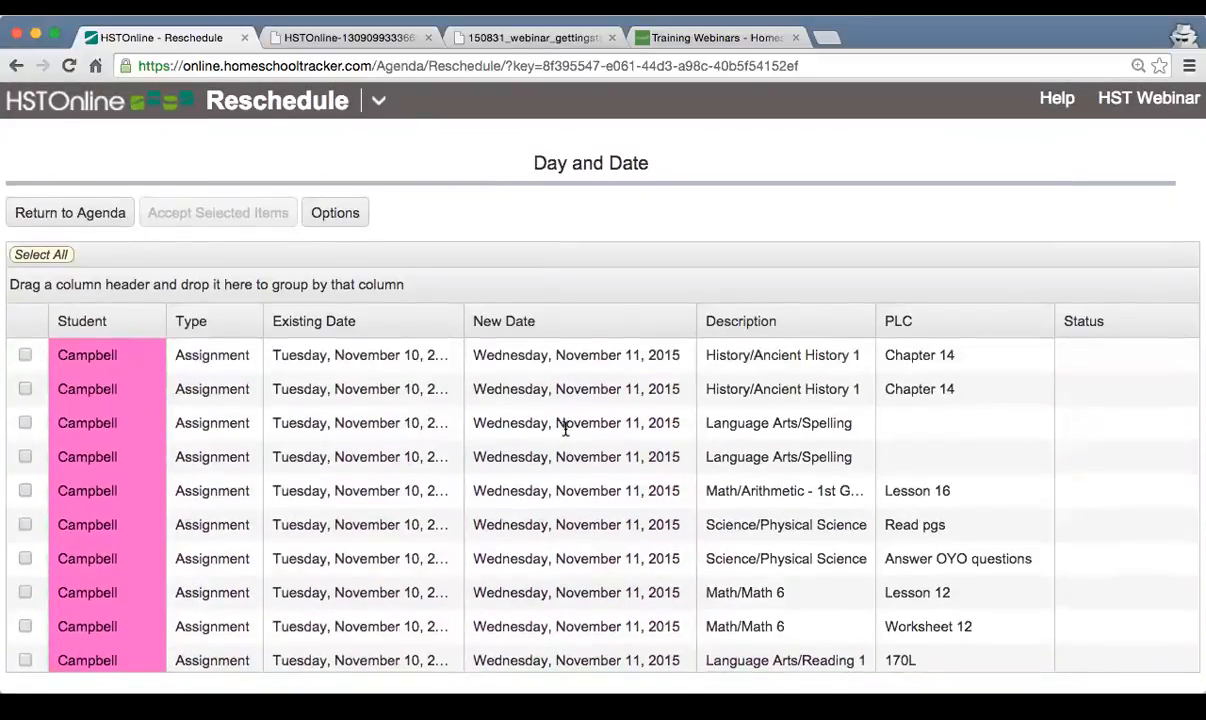
{"action": "scroll", "coordinate": [566, 428], "scroll_direction": "down", "scroll_amount": 1}
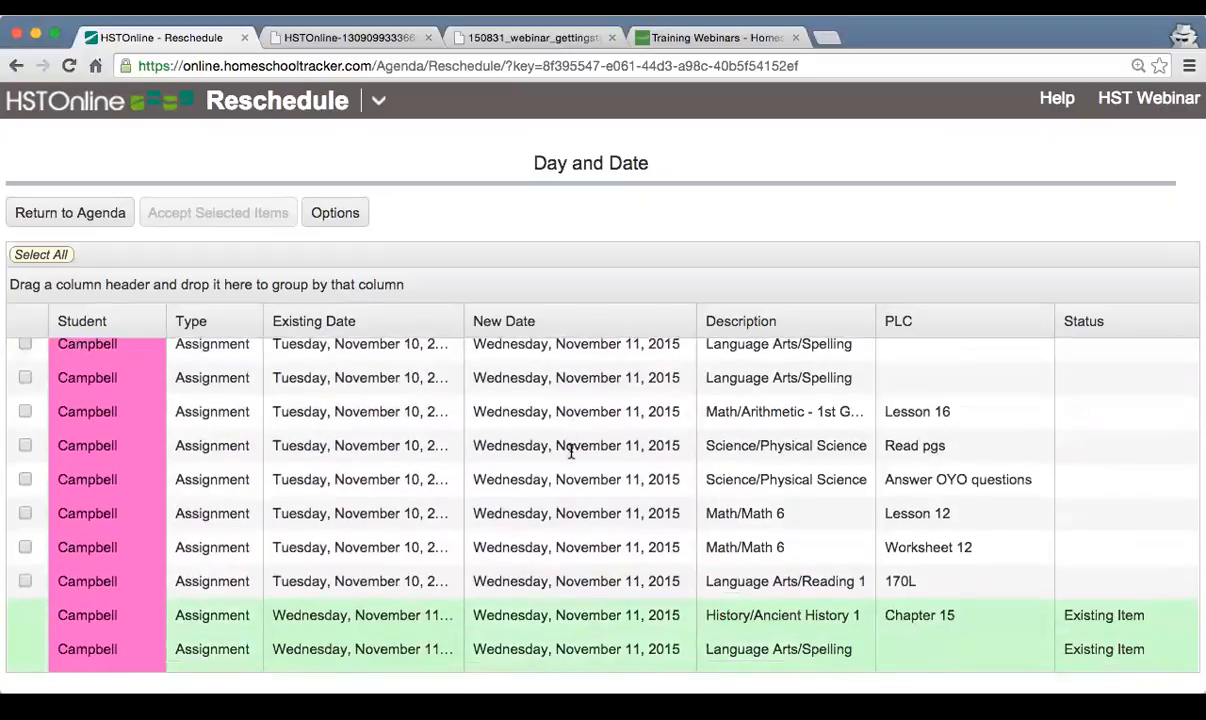
{"action": "left_click", "coordinate": [41, 255]}
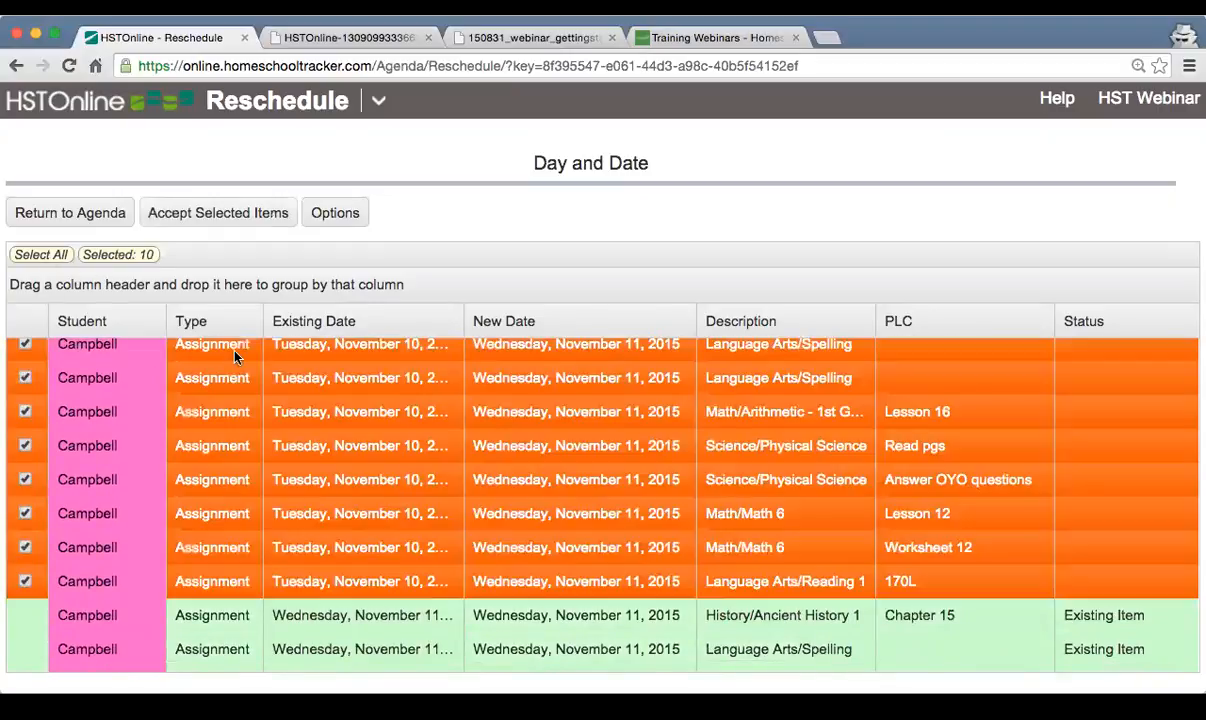
{"action": "left_click", "coordinate": [195, 213]}
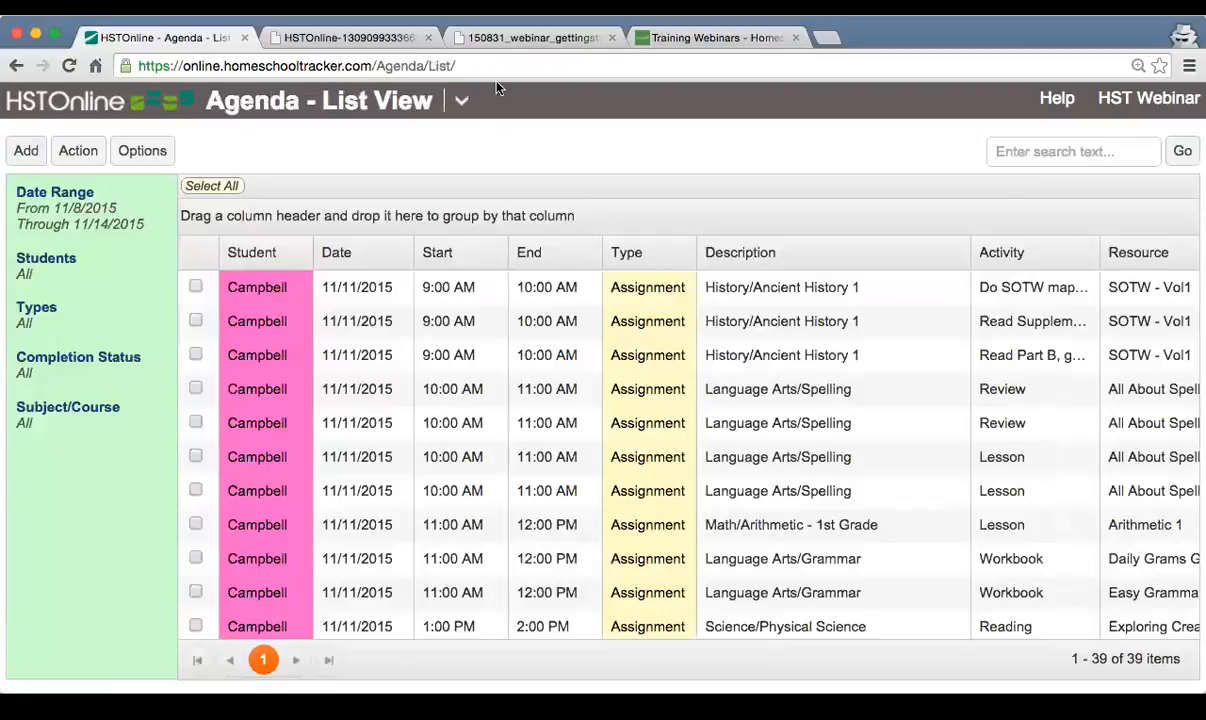
Check in the Agenda calendar view how the November 10 assignments were moved to November 11, and compare with the following week
{"action": "left_click", "coordinate": [462, 106]}
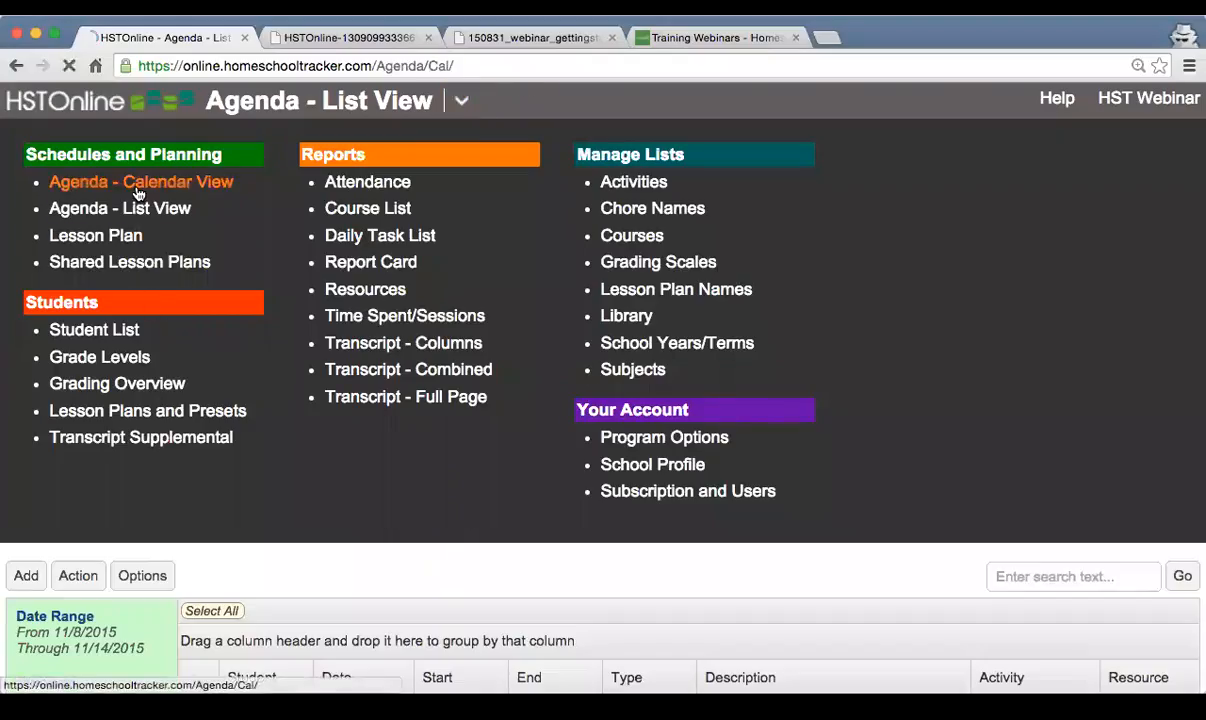
{"action": "left_click", "coordinate": [160, 180]}
{"action": "scroll", "coordinate": [715, 443], "scroll_direction": "down", "scroll_amount": 5}
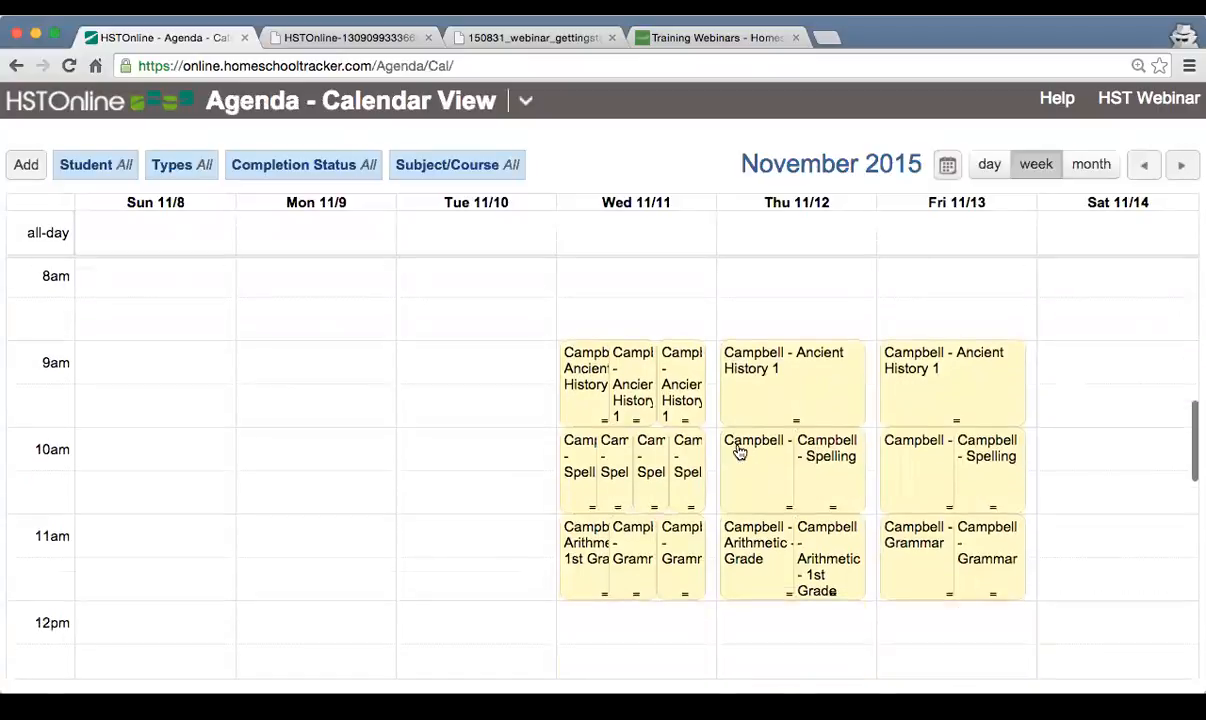
{"action": "scroll", "coordinate": [643, 528], "scroll_direction": "down", "scroll_amount": 6}
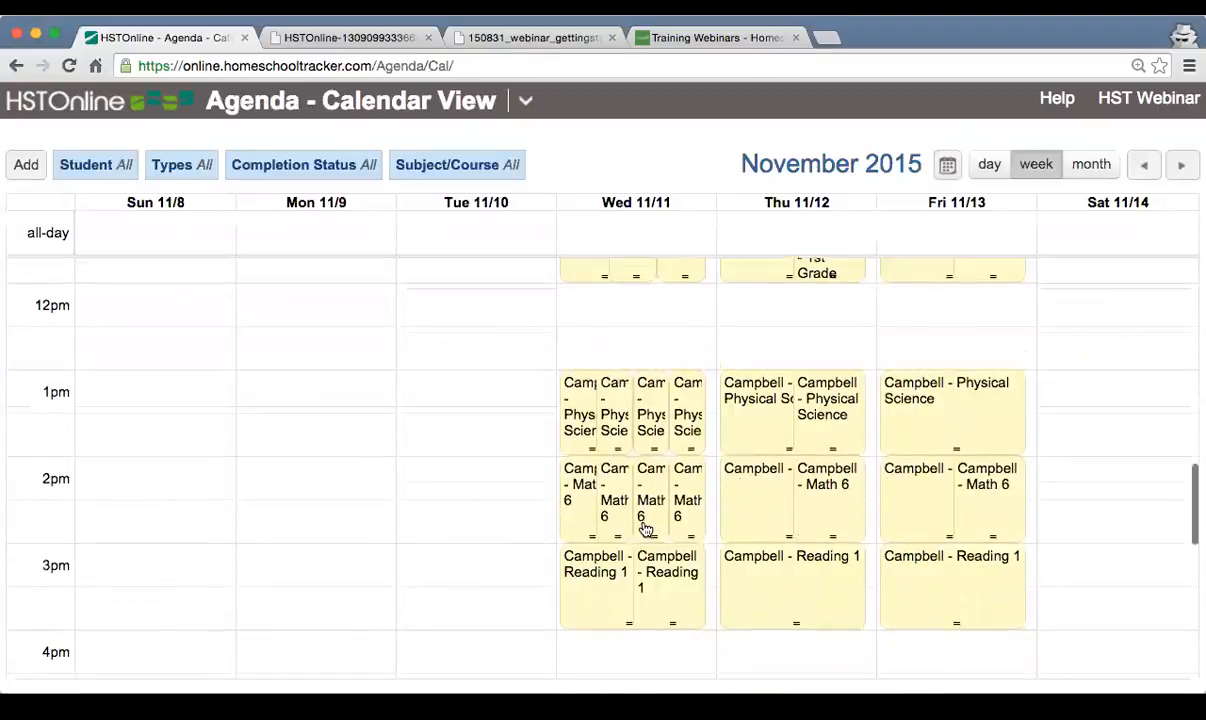
{"action": "scroll", "coordinate": [673, 470], "scroll_direction": "up", "scroll_amount": 10}
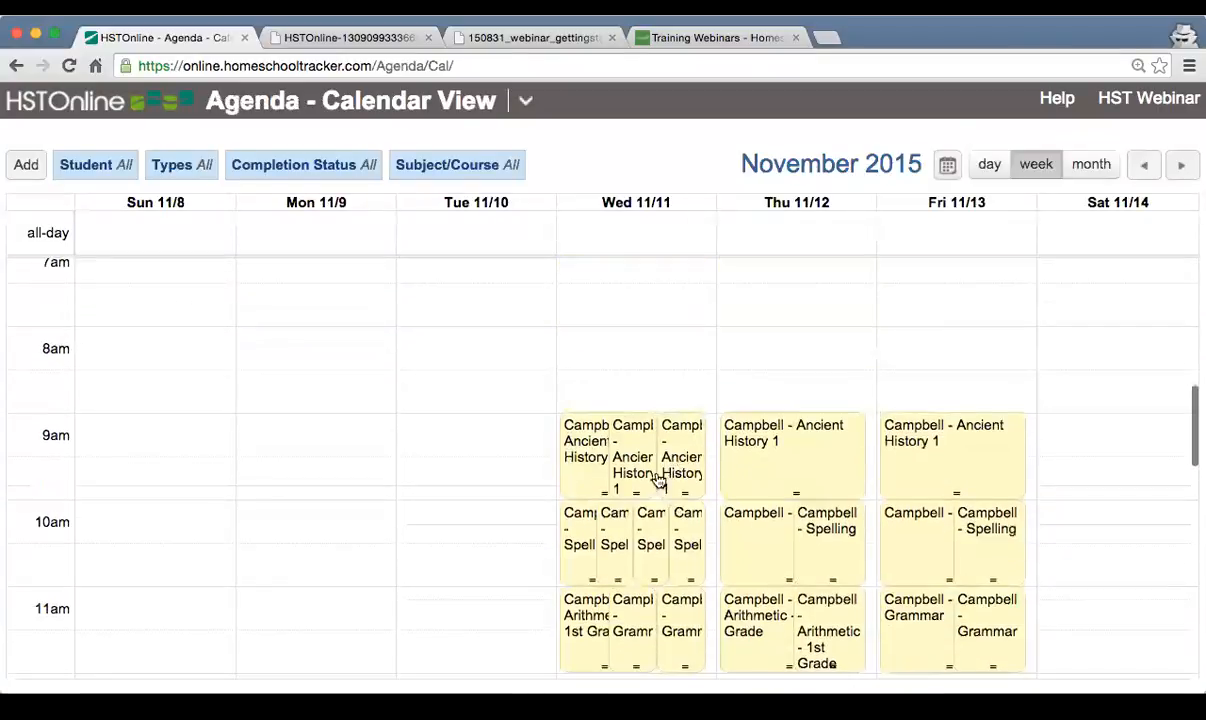
{"action": "left_click", "coordinate": [1180, 166]}
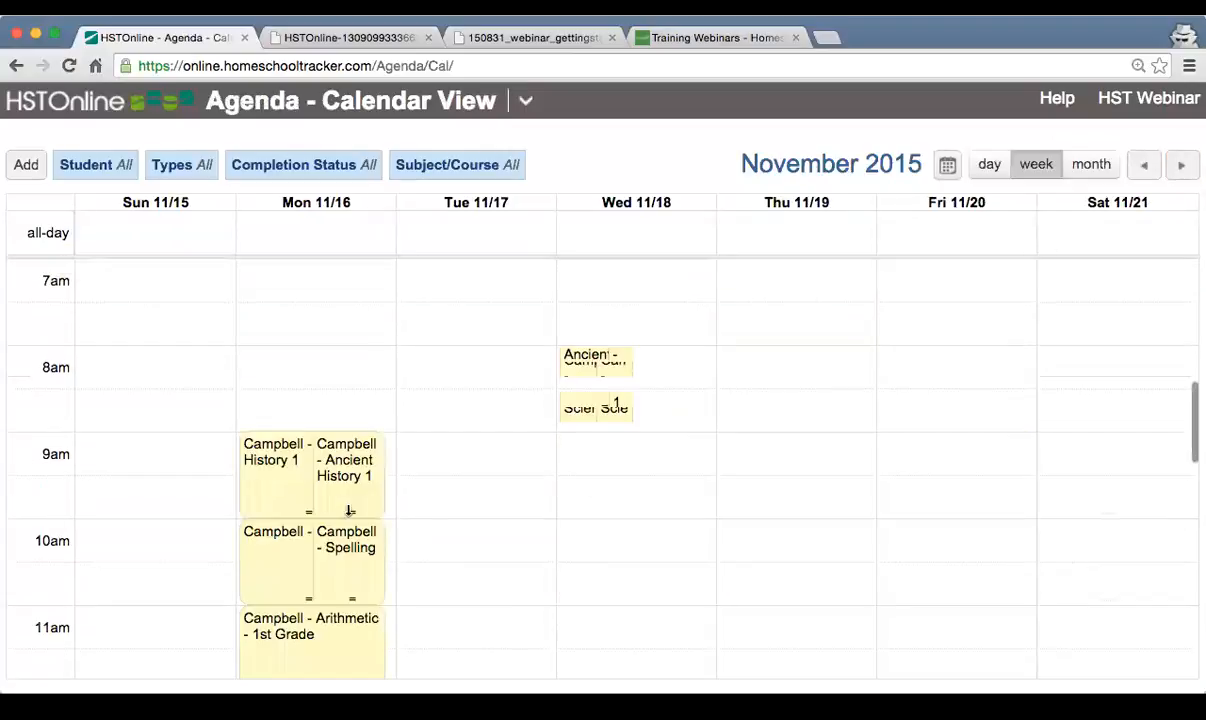
{"action": "scroll", "coordinate": [335, 490], "scroll_direction": "down", "scroll_amount": 5}
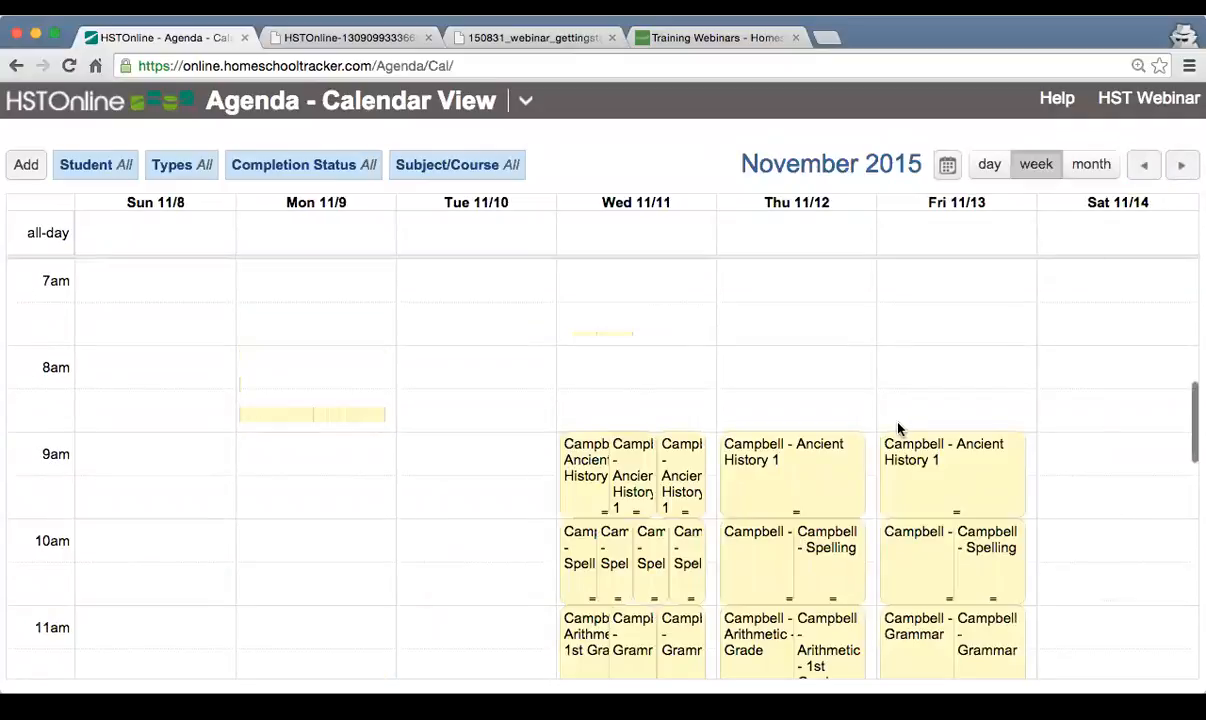
{"action": "scroll", "coordinate": [900, 428], "scroll_direction": "down", "scroll_amount": 3}
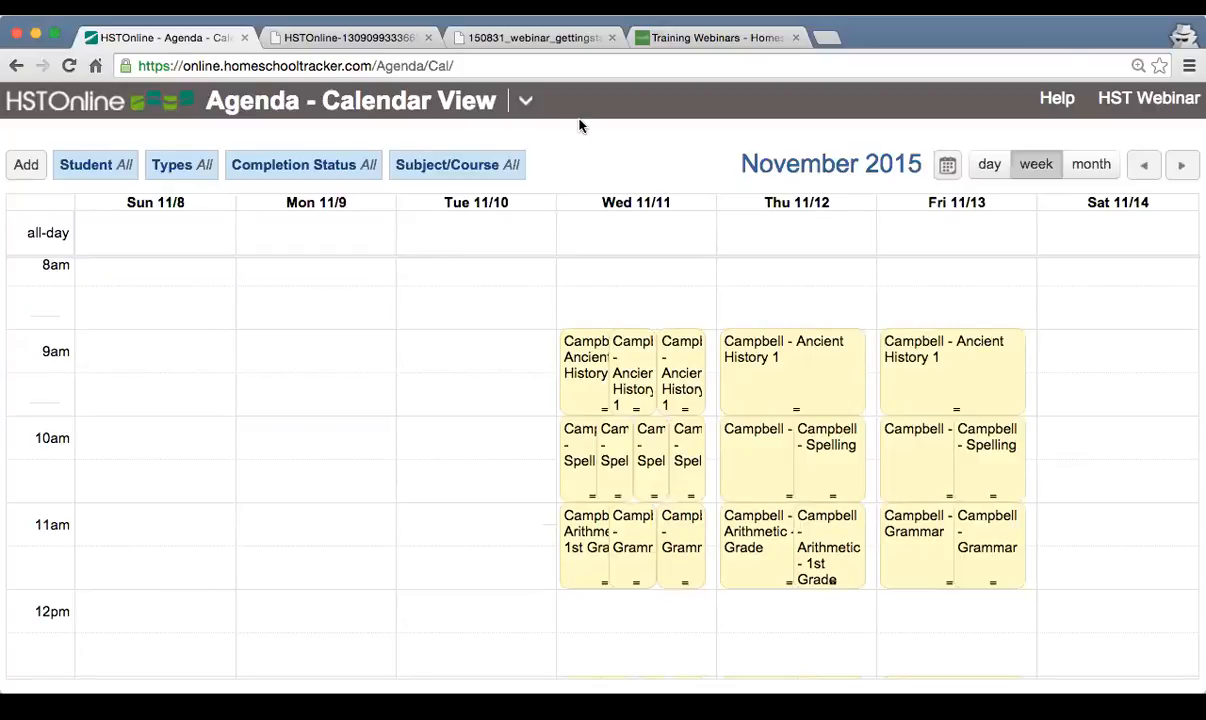
View the Grading Scales list, and open the Courses list
{"action": "left_click", "coordinate": [524, 102]}
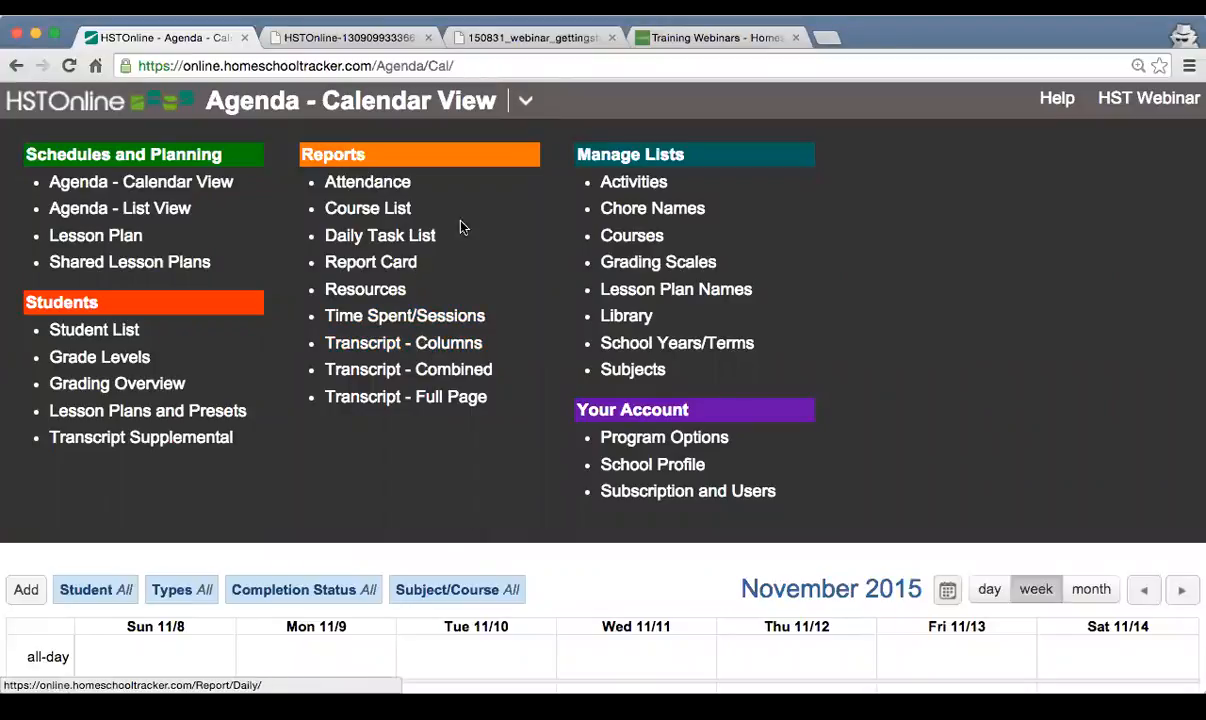
{"action": "left_click", "coordinate": [643, 263]}
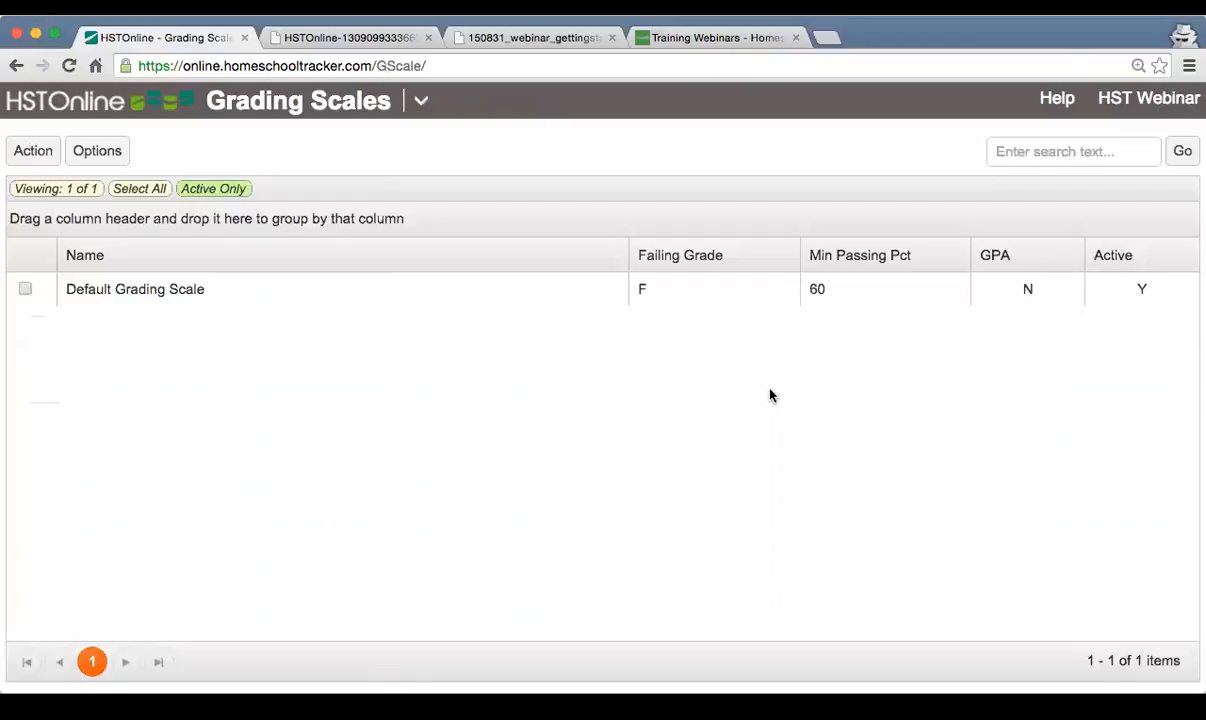
{"action": "left_click", "coordinate": [421, 100]}
{"action": "left_click", "coordinate": [652, 238]}
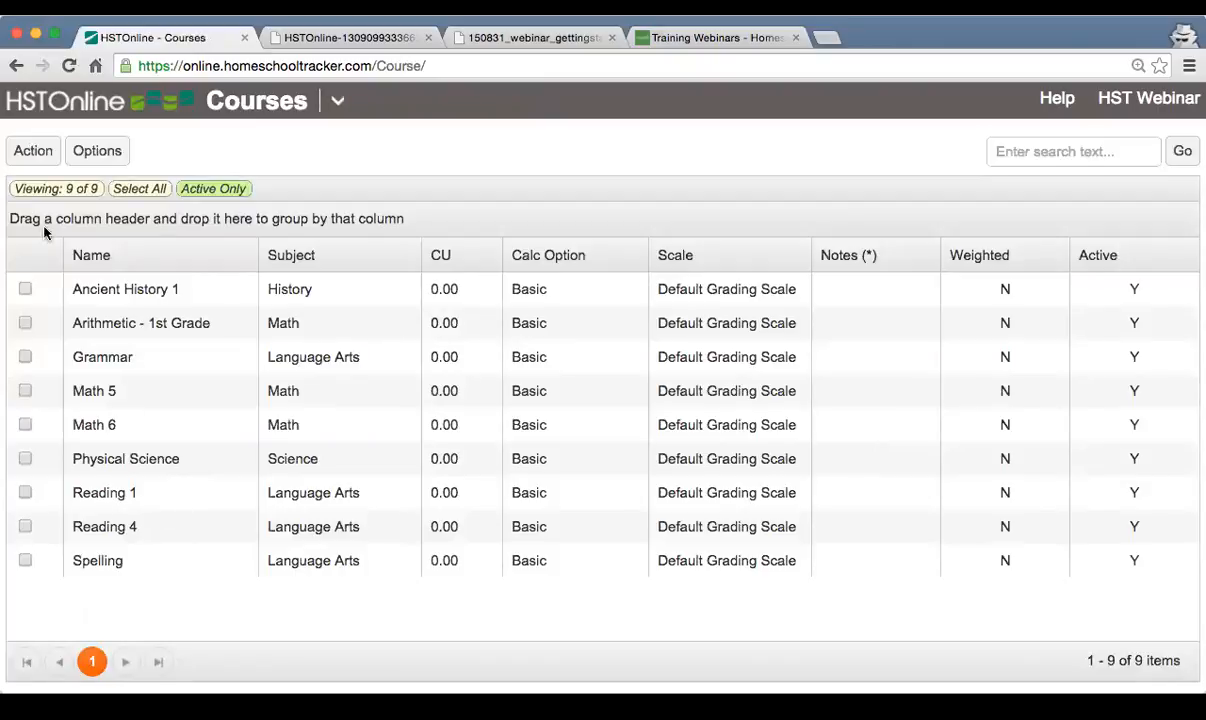
Start a new course named Language Arts 9 with Language Arts as its subject
{"action": "left_click", "coordinate": [30, 150]}
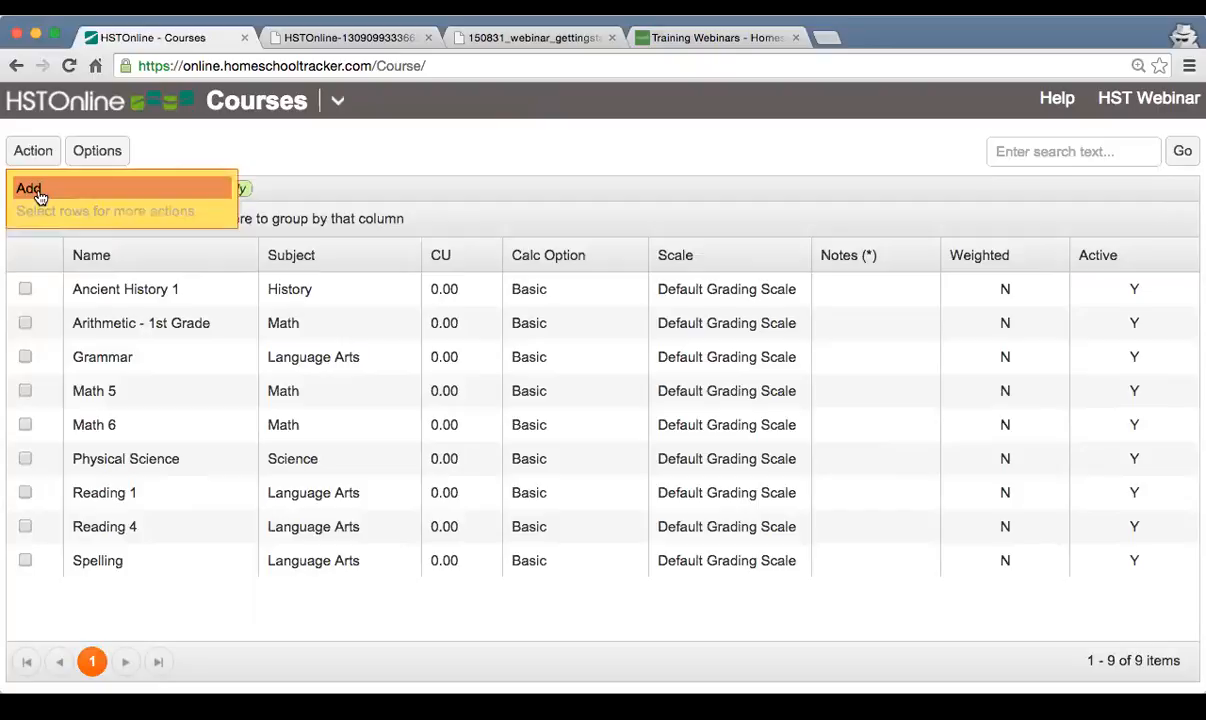
{"action": "left_click", "coordinate": [40, 190]}
{"action": "type", "text": "Language Ar"}
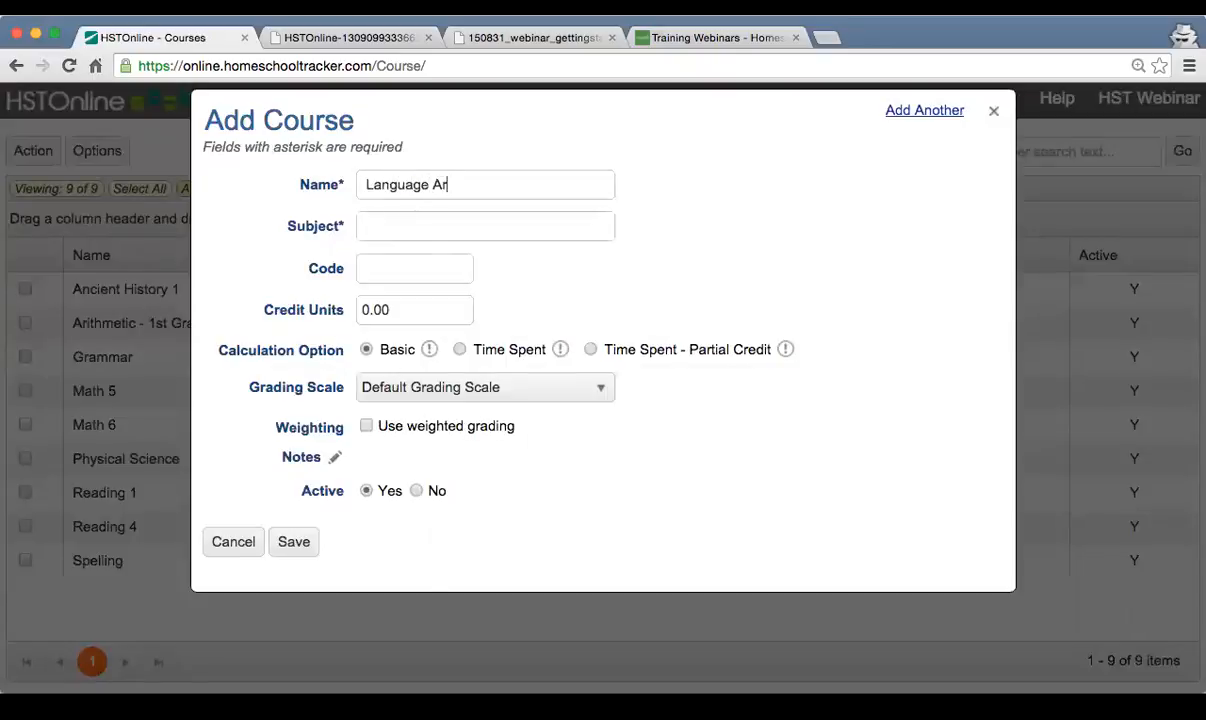
{"action": "type", "text": "ts 9"}
{"action": "key", "text": "Tab"}
{"action": "left_click", "coordinate": [412, 220]}
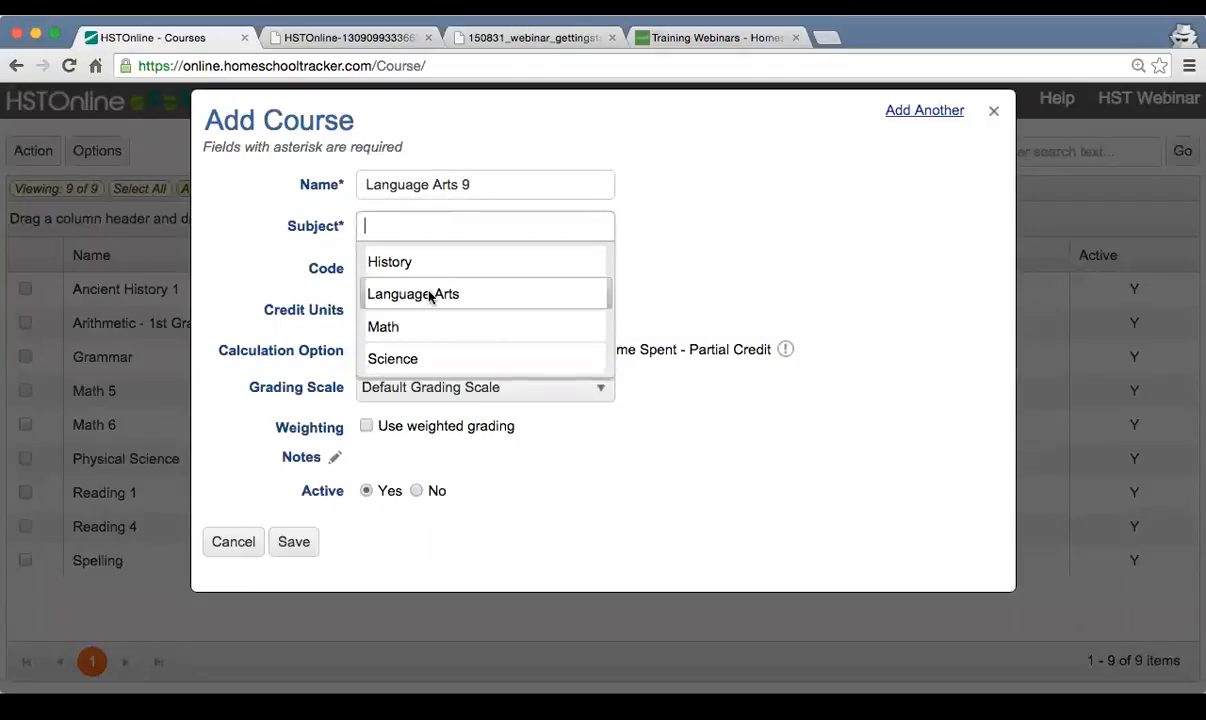
{"action": "left_click", "coordinate": [431, 294]}
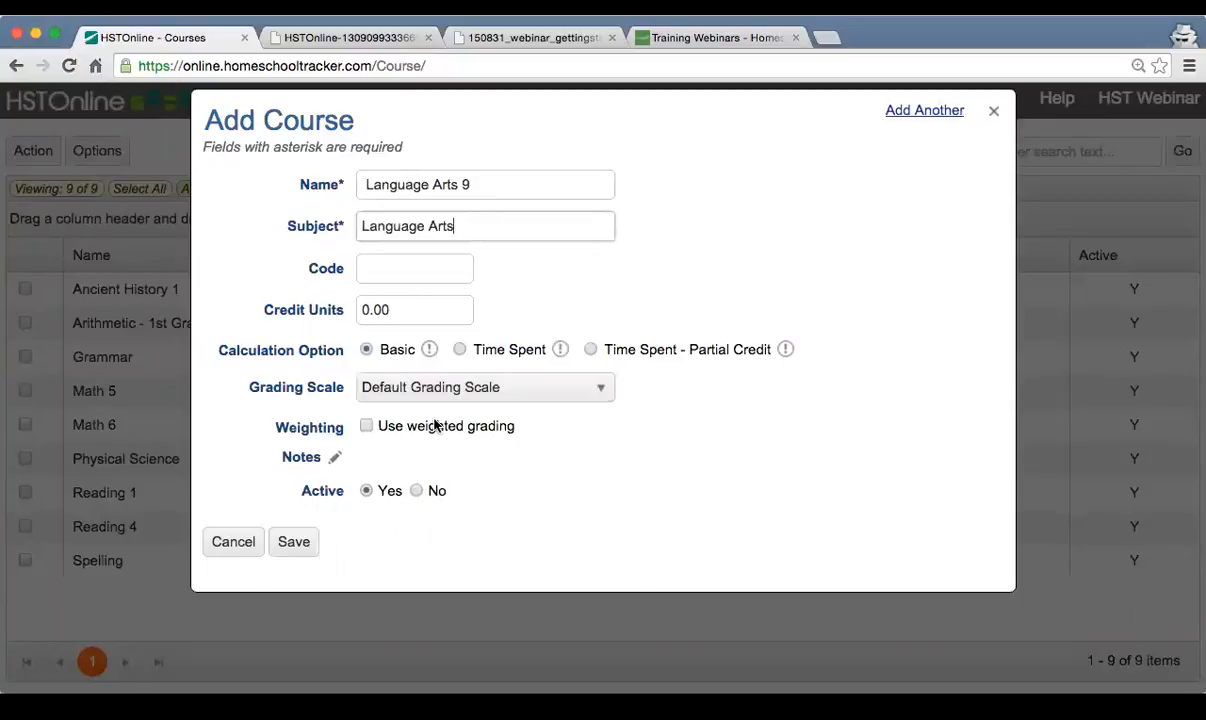
Turn on weighted grading for the Language Arts 9 course, and add a weighting record for the Reading activity
{"action": "left_click", "coordinate": [366, 426]}
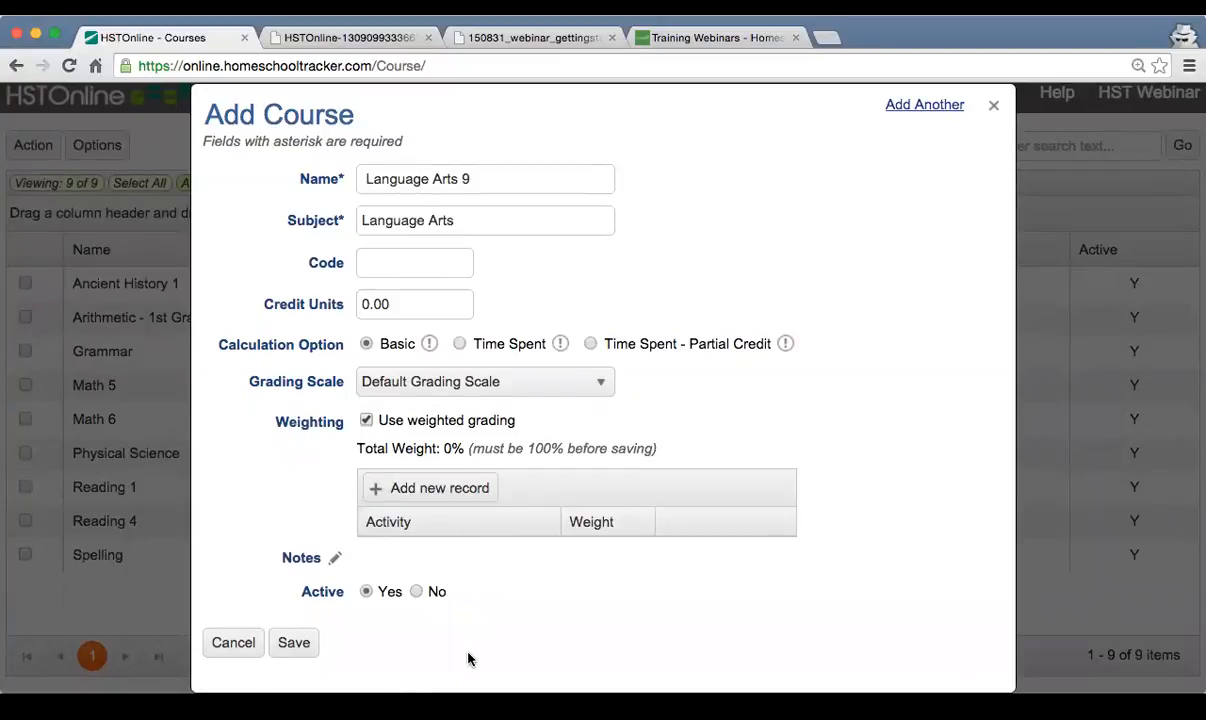
{"action": "left_click", "coordinate": [441, 489]}
{"action": "left_click", "coordinate": [534, 567]}
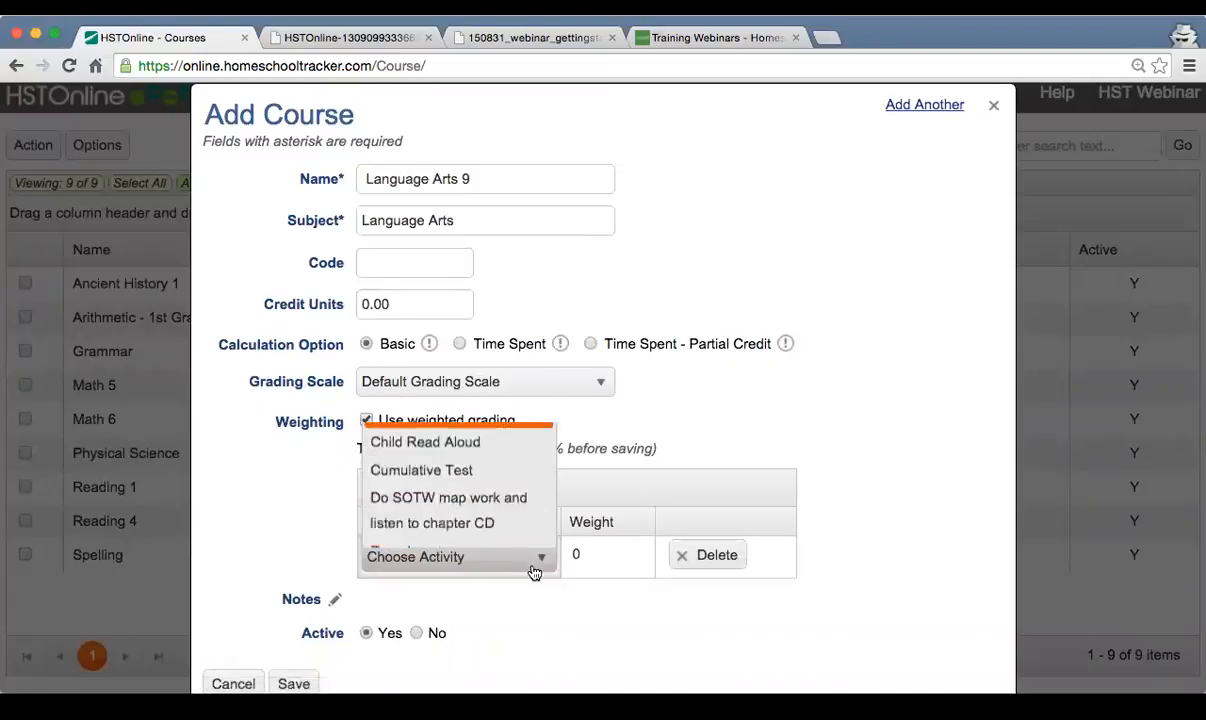
{"action": "scroll", "coordinate": [485, 463], "scroll_direction": "down", "scroll_amount": 5}
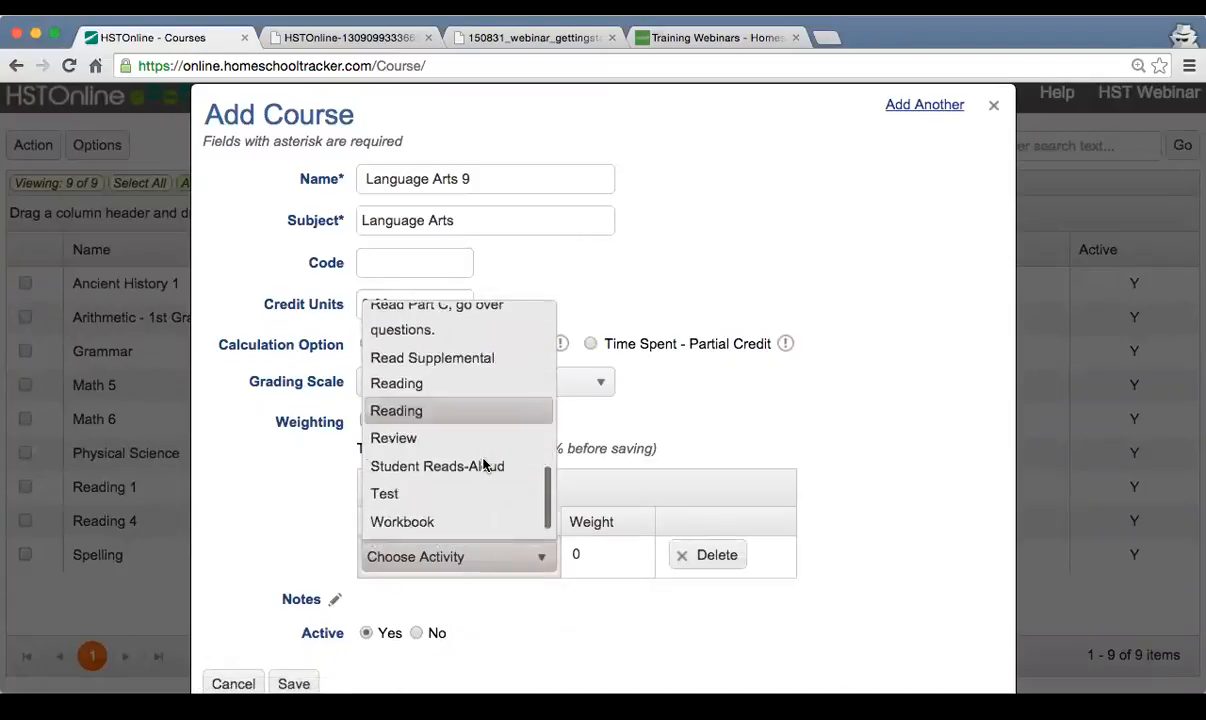
{"action": "scroll", "coordinate": [484, 464], "scroll_direction": "down", "scroll_amount": 3}
{"action": "scroll", "coordinate": [484, 464], "scroll_direction": "up", "scroll_amount": 3}
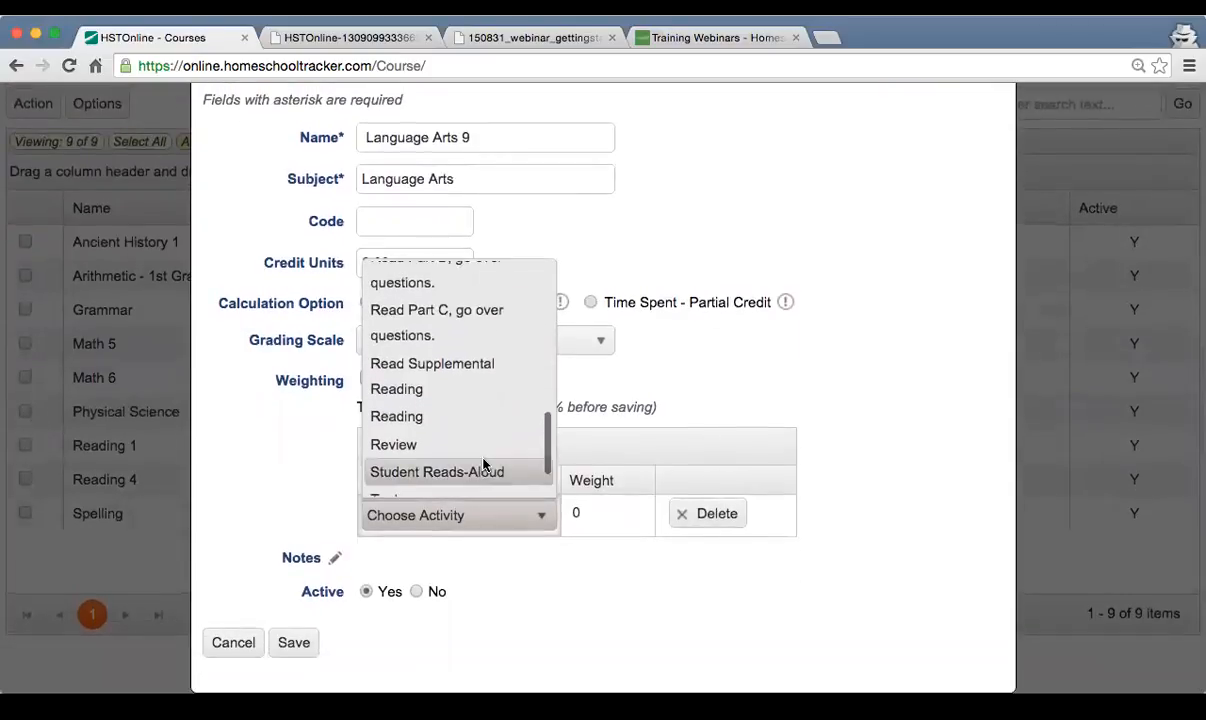
{"action": "scroll", "coordinate": [470, 463], "scroll_direction": "up", "scroll_amount": 1}
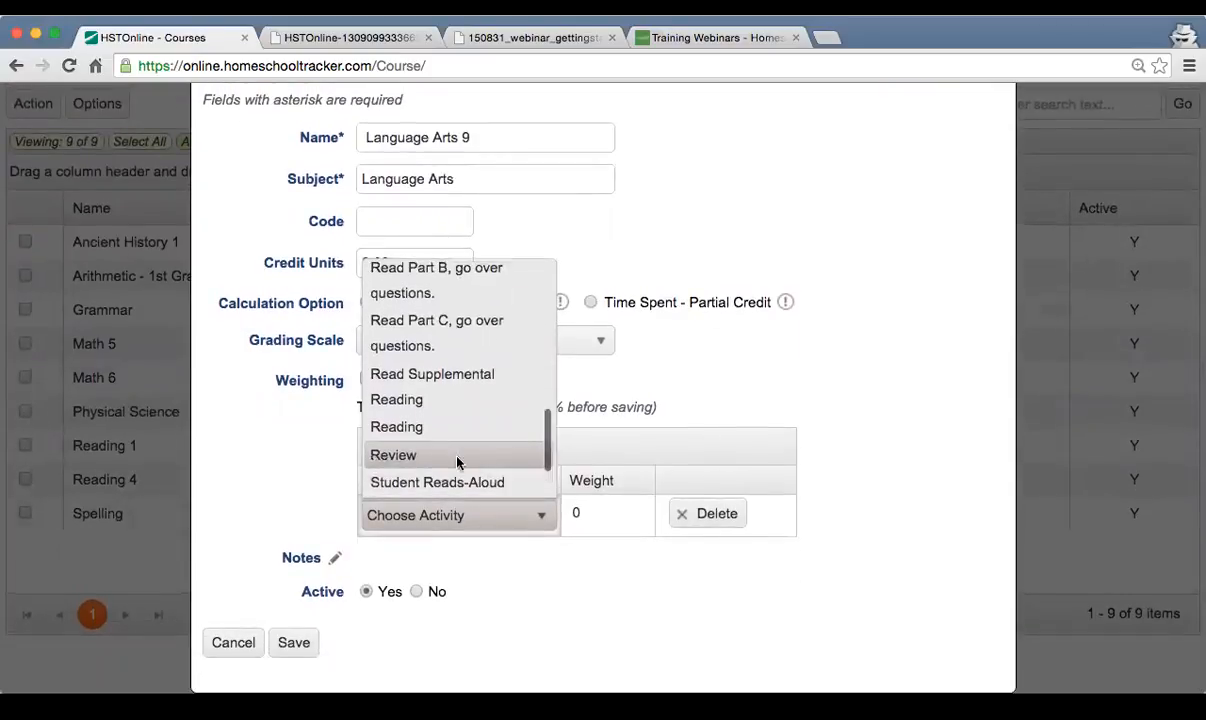
{"action": "left_click", "coordinate": [413, 427]}
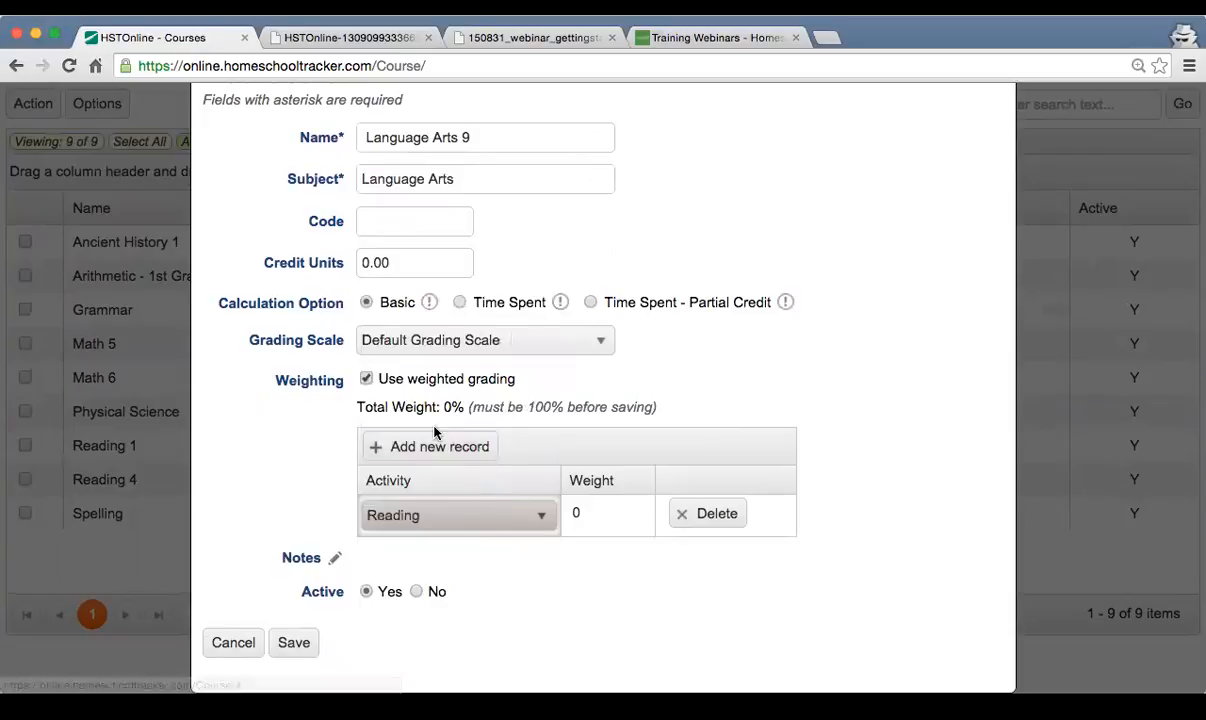
{"action": "left_click", "coordinate": [440, 446]}
{"action": "left_click", "coordinate": [490, 516]}
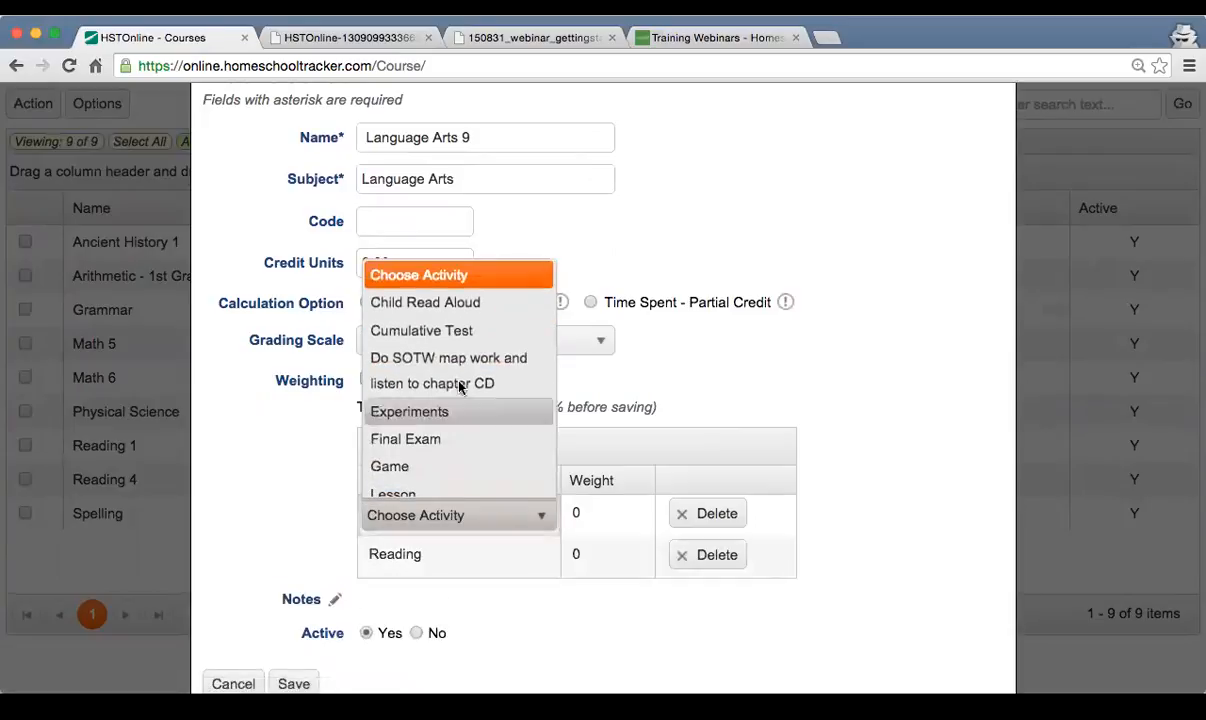
{"action": "scroll", "coordinate": [474, 410], "scroll_direction": "down", "scroll_amount": 8}
{"action": "scroll", "coordinate": [474, 413], "scroll_direction": "down", "scroll_amount": 5}
{"action": "scroll", "coordinate": [474, 413], "scroll_direction": "down", "scroll_amount": 3}
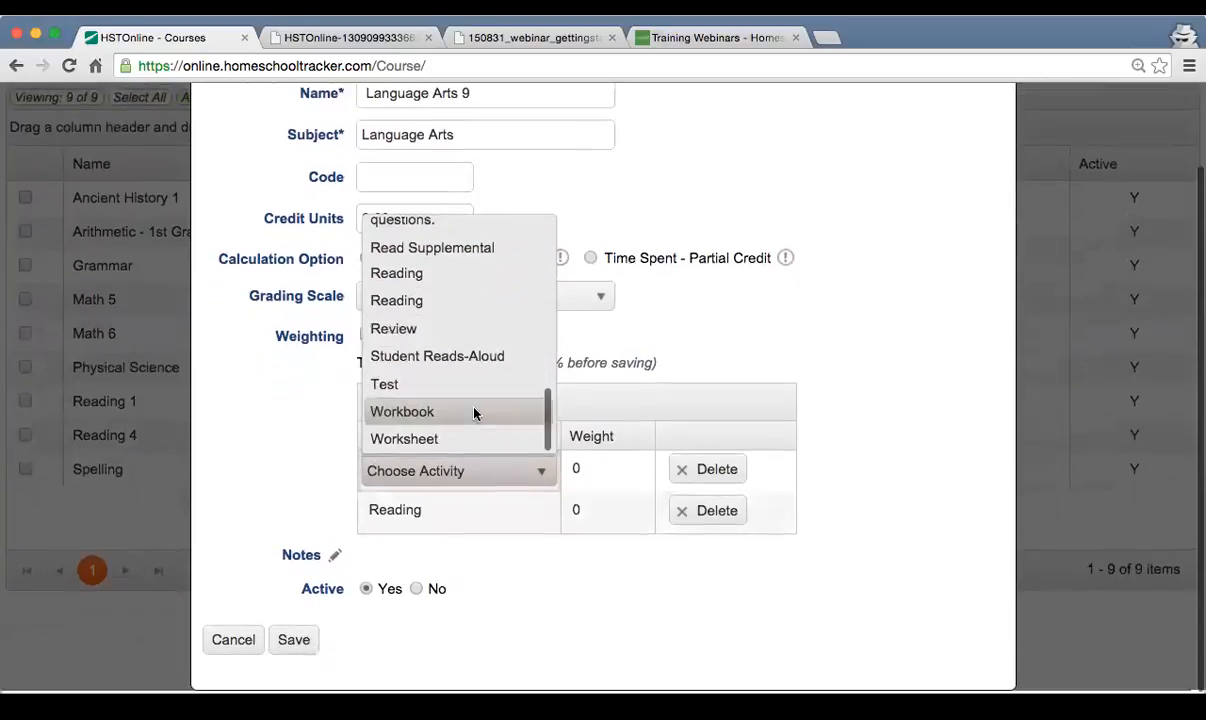
{"action": "scroll", "coordinate": [474, 412], "scroll_direction": "up", "scroll_amount": 12}
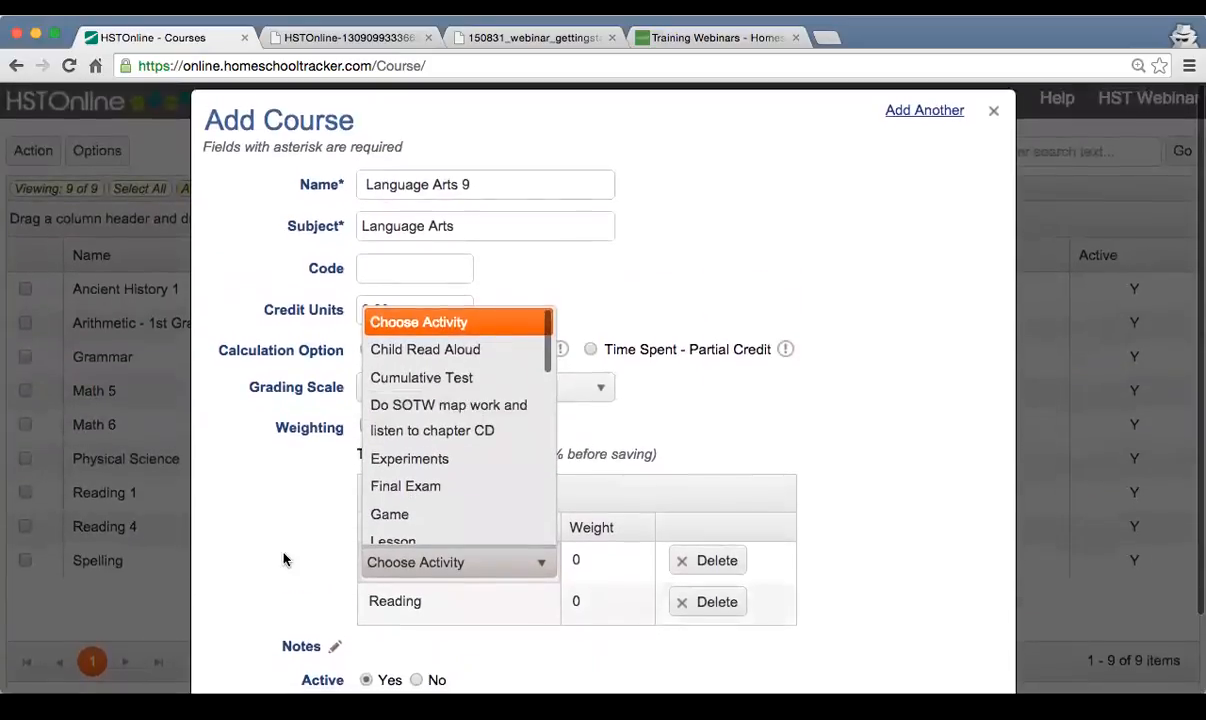
{"action": "left_click", "coordinate": [283, 560]}
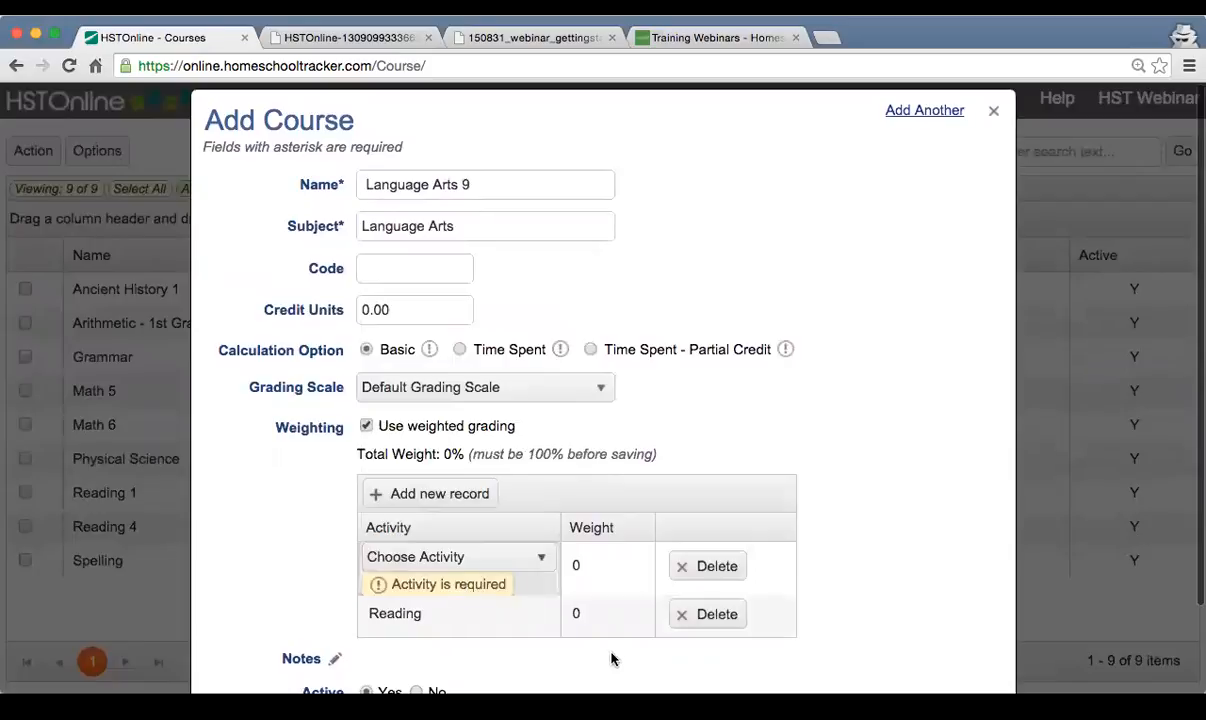
{"action": "scroll", "coordinate": [611, 654], "scroll_direction": "down", "scroll_amount": 3}
{"action": "left_click", "coordinate": [238, 645]}
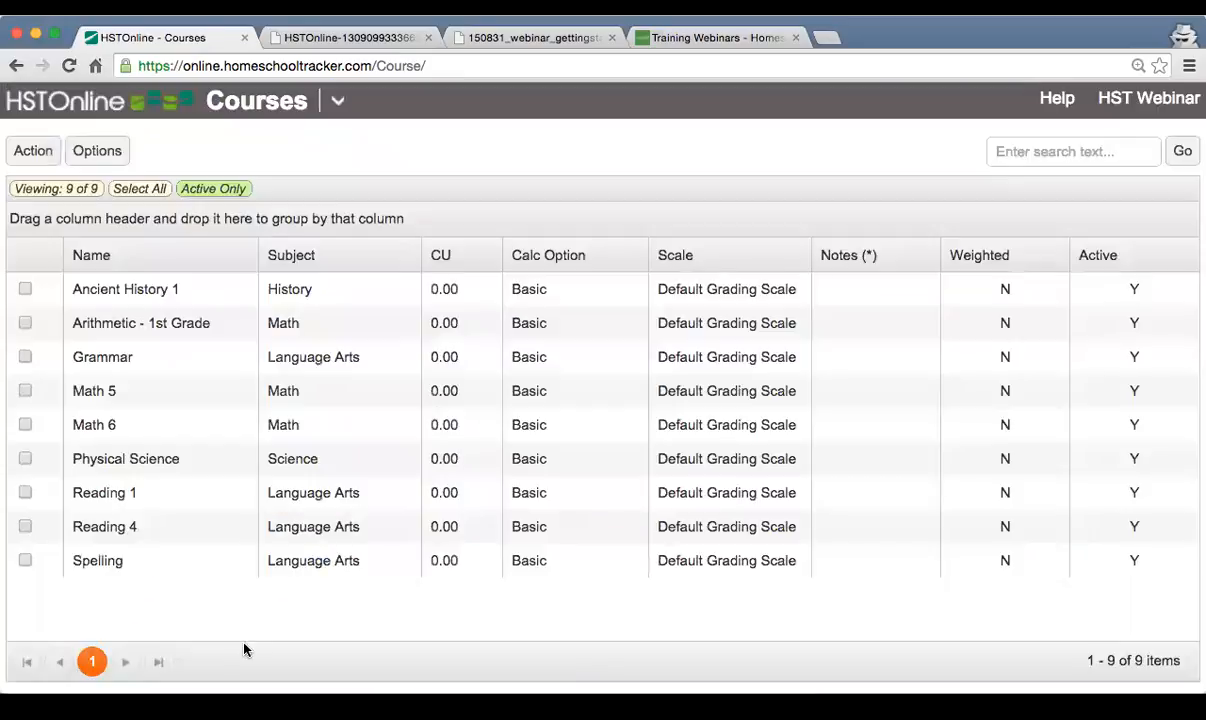
Open the Activities list and add a new active activity named Grammar
{"action": "left_click", "coordinate": [338, 100]}
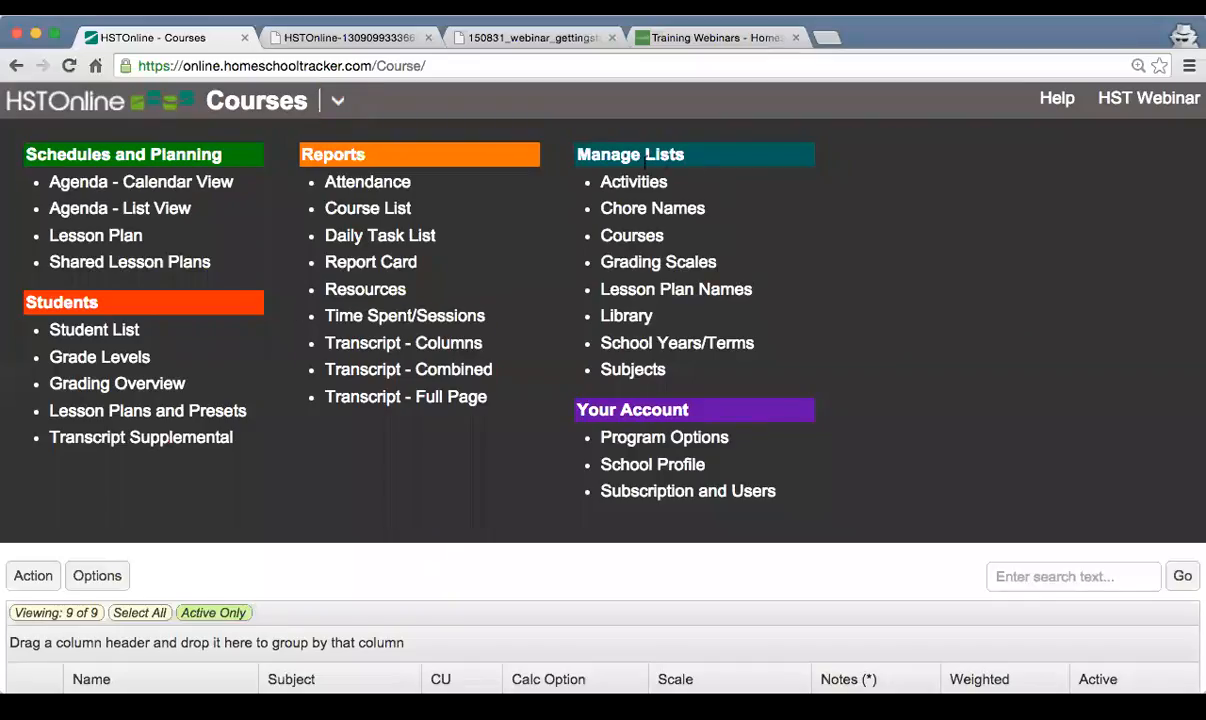
{"action": "left_click", "coordinate": [633, 181]}
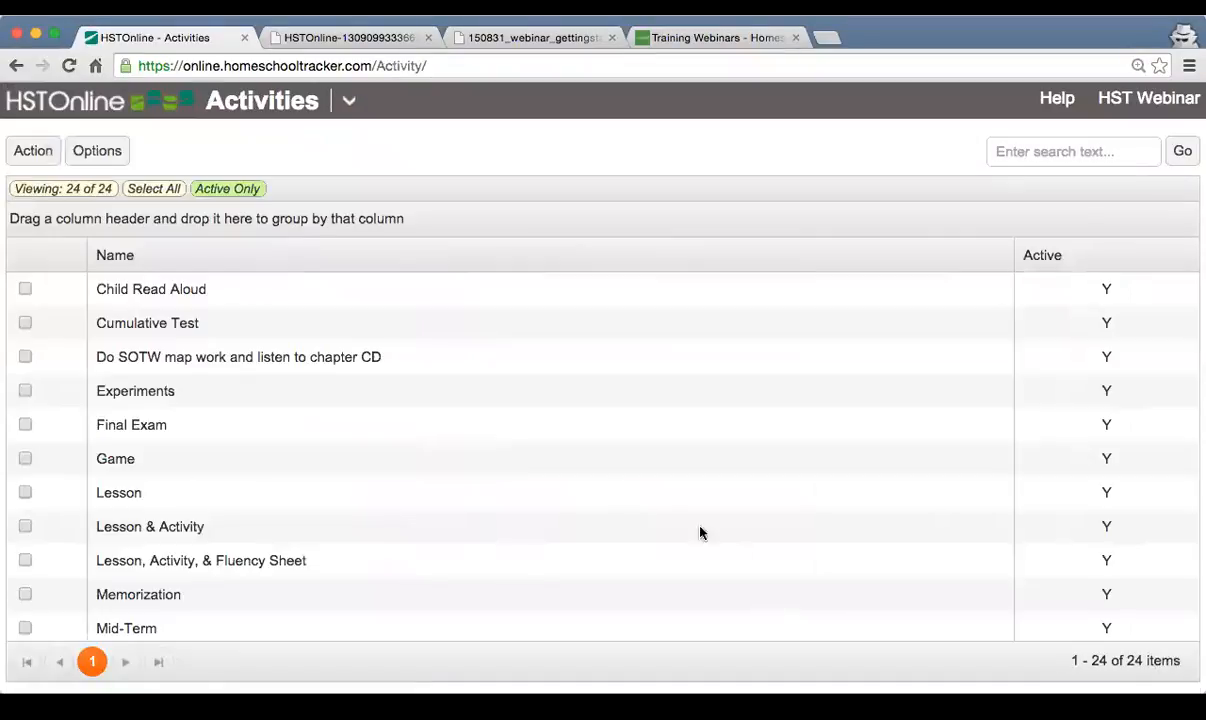
{"action": "scroll", "coordinate": [622, 485], "scroll_direction": "down", "scroll_amount": 5}
{"action": "scroll", "coordinate": [622, 485], "scroll_direction": "up", "scroll_amount": 5}
{"action": "left_click", "coordinate": [32, 151]}
{"action": "left_click", "coordinate": [52, 185]}
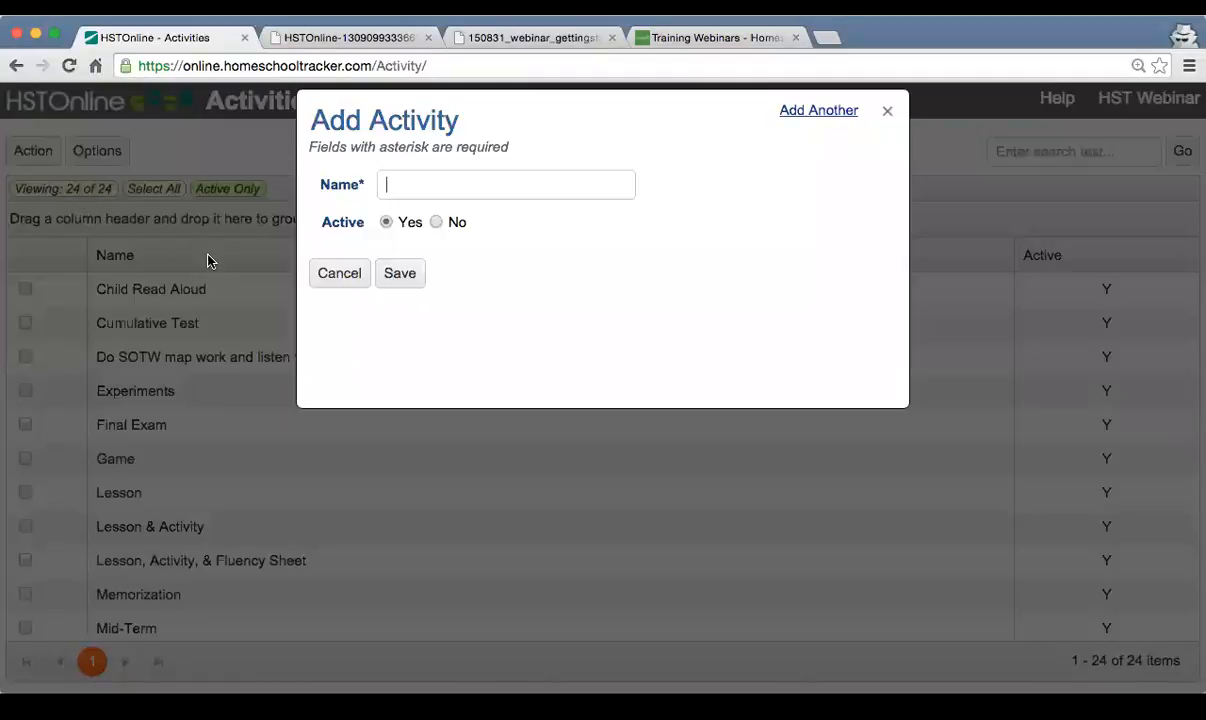
{"action": "type", "text": "Grammar"}
{"action": "left_click", "coordinate": [388, 282]}
Add another active activity named Vocab to the Activities list
{"action": "left_click", "coordinate": [33, 150]}
{"action": "left_click", "coordinate": [42, 199]}
{"action": "type", "text": "Vocab"}
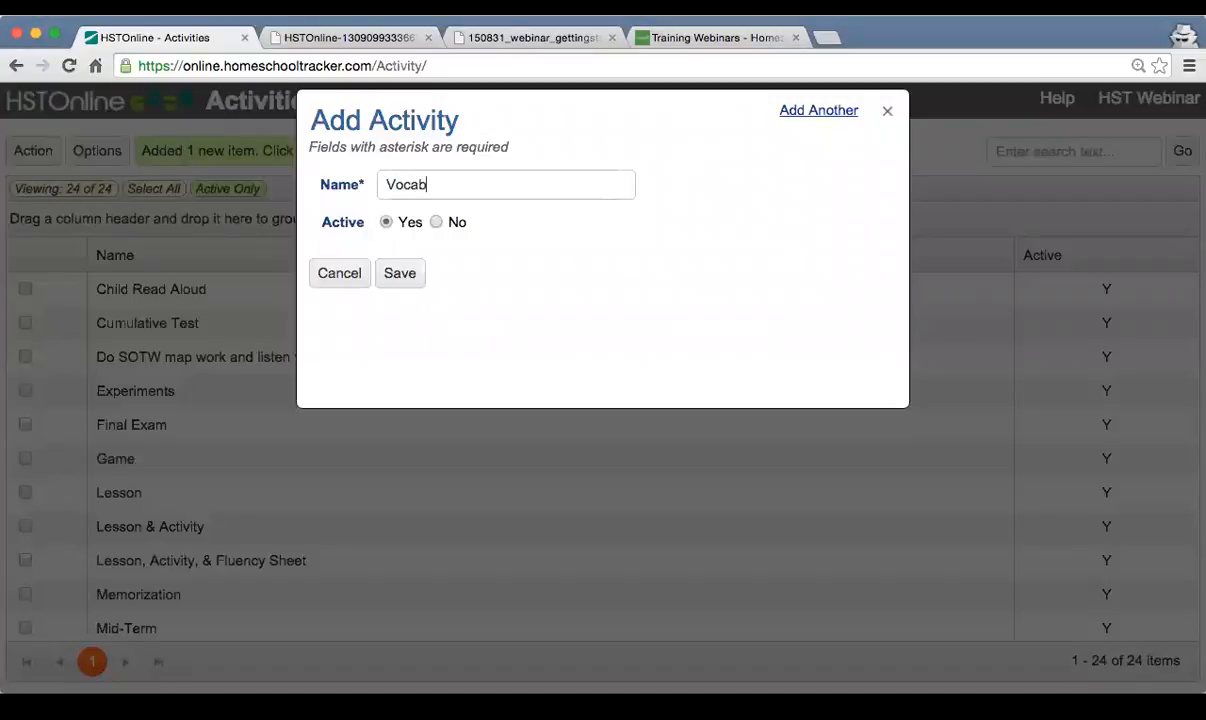
{"action": "left_click", "coordinate": [410, 268]}
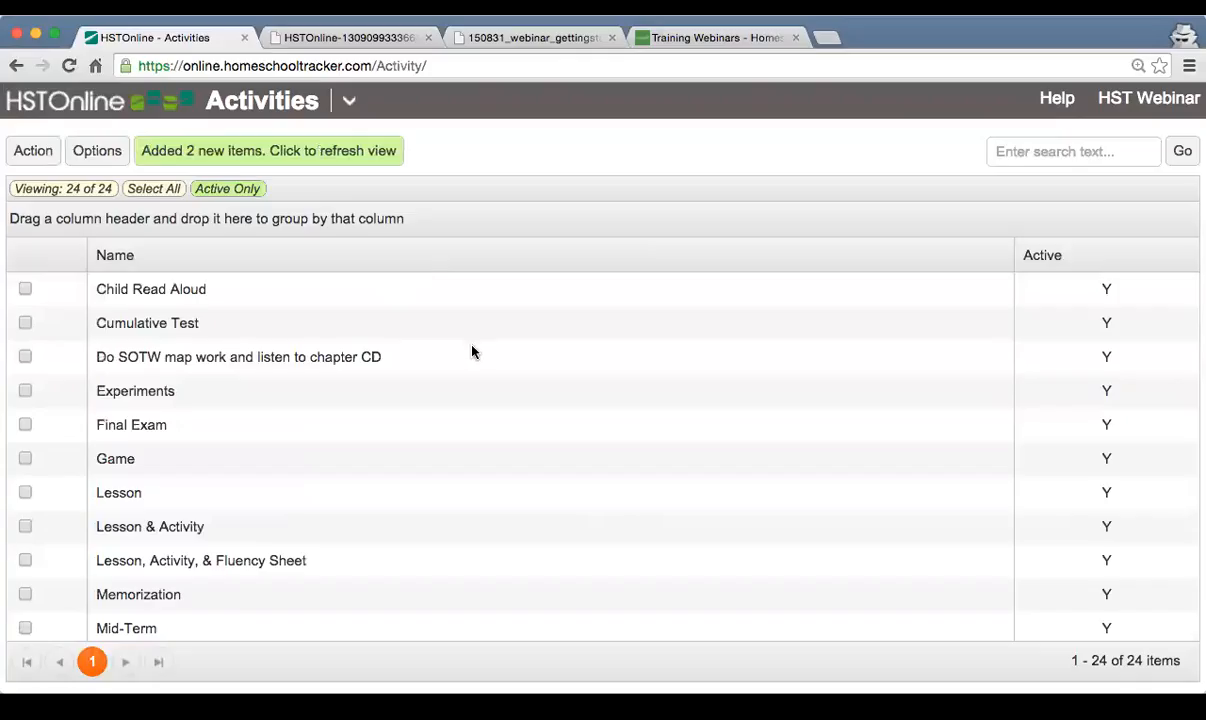
Look through the Activities list for the Reading activity and search the list for "reading"
{"action": "scroll", "coordinate": [445, 342], "scroll_direction": "down", "scroll_amount": 10}
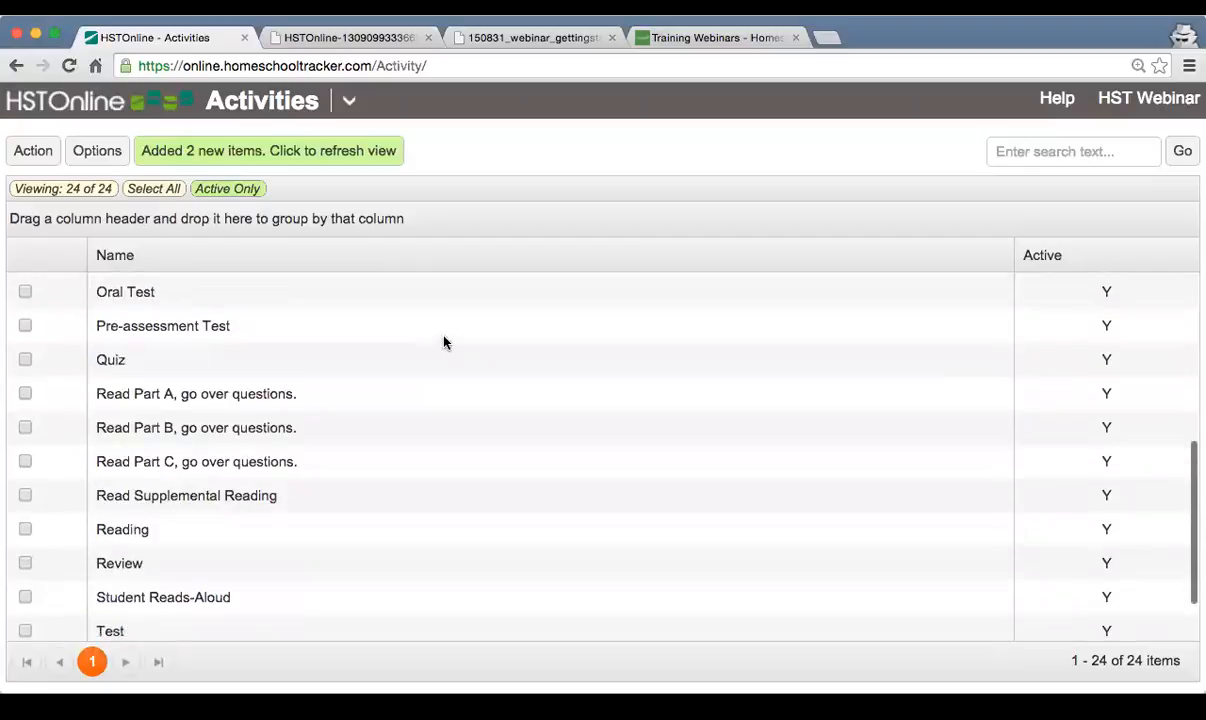
{"action": "left_click", "coordinate": [219, 536]}
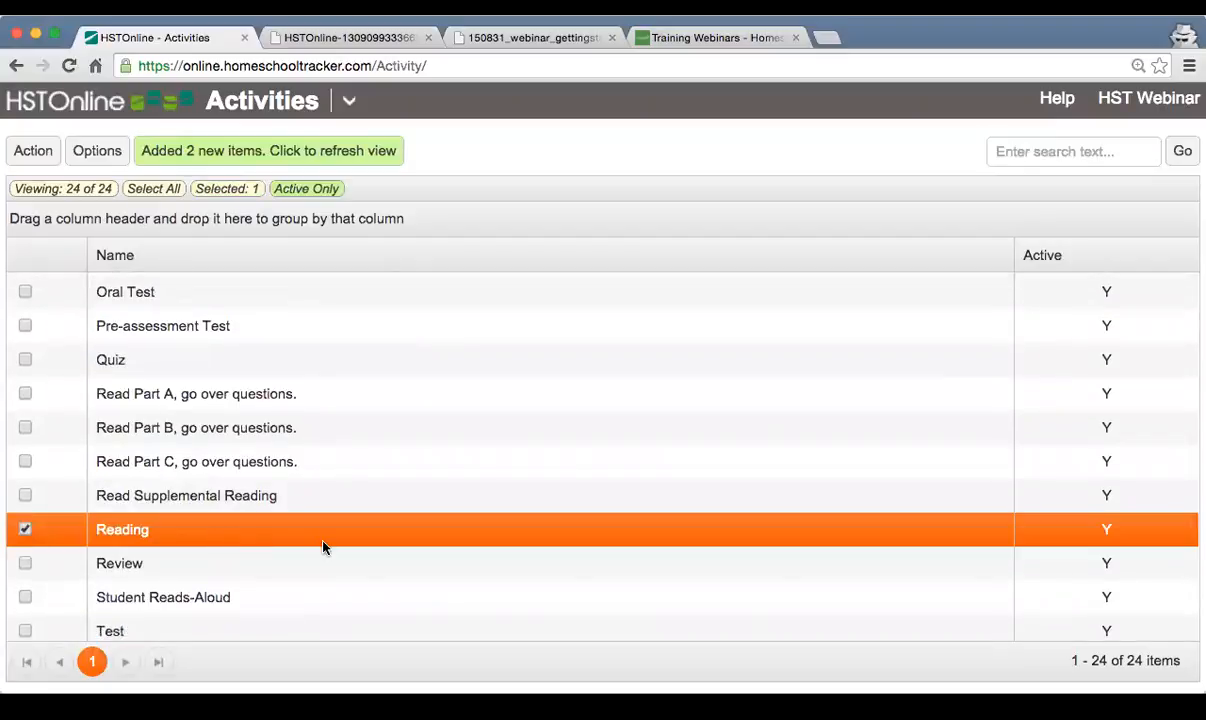
{"action": "scroll", "coordinate": [323, 547], "scroll_direction": "down", "scroll_amount": 2}
{"action": "left_click", "coordinate": [1044, 150]}
{"action": "type", "text": "reading"}
{"action": "key", "text": "Return"}
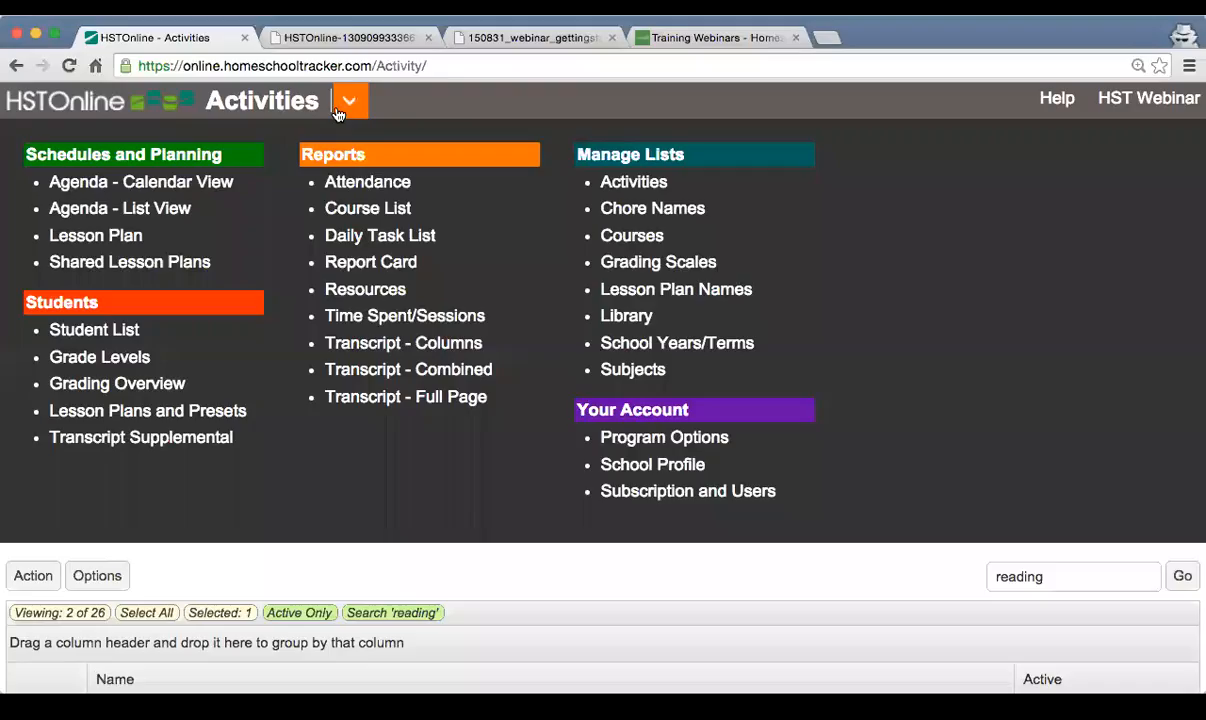
Return to the Courses list and start a new course named Language Arts 9 with the subject Language Arts
{"action": "left_click", "coordinate": [349, 100]}
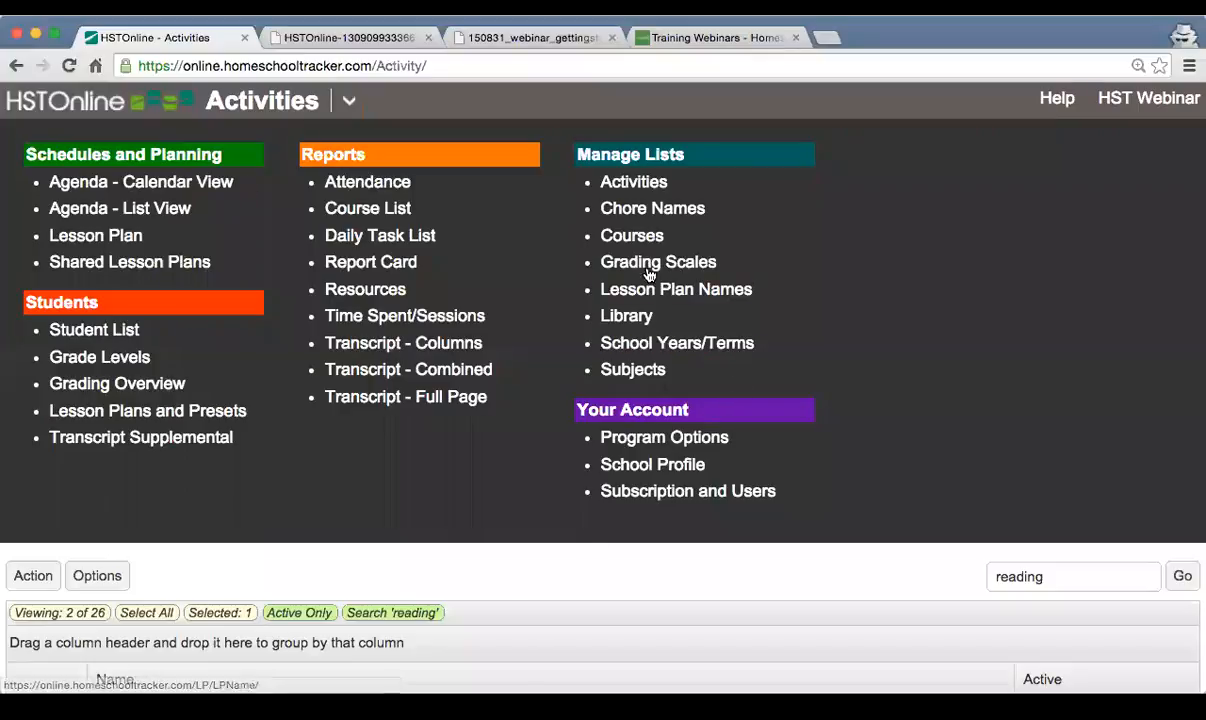
{"action": "left_click", "coordinate": [626, 234]}
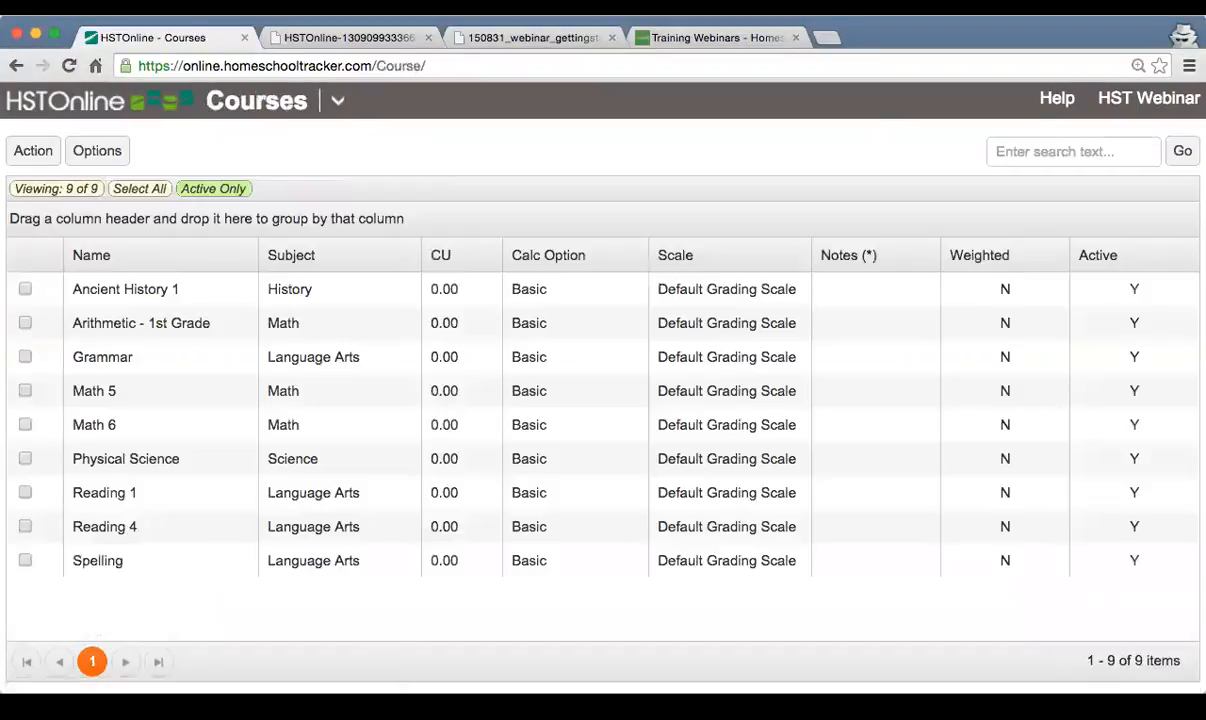
{"action": "left_click", "coordinate": [36, 155]}
{"action": "left_click", "coordinate": [33, 189]}
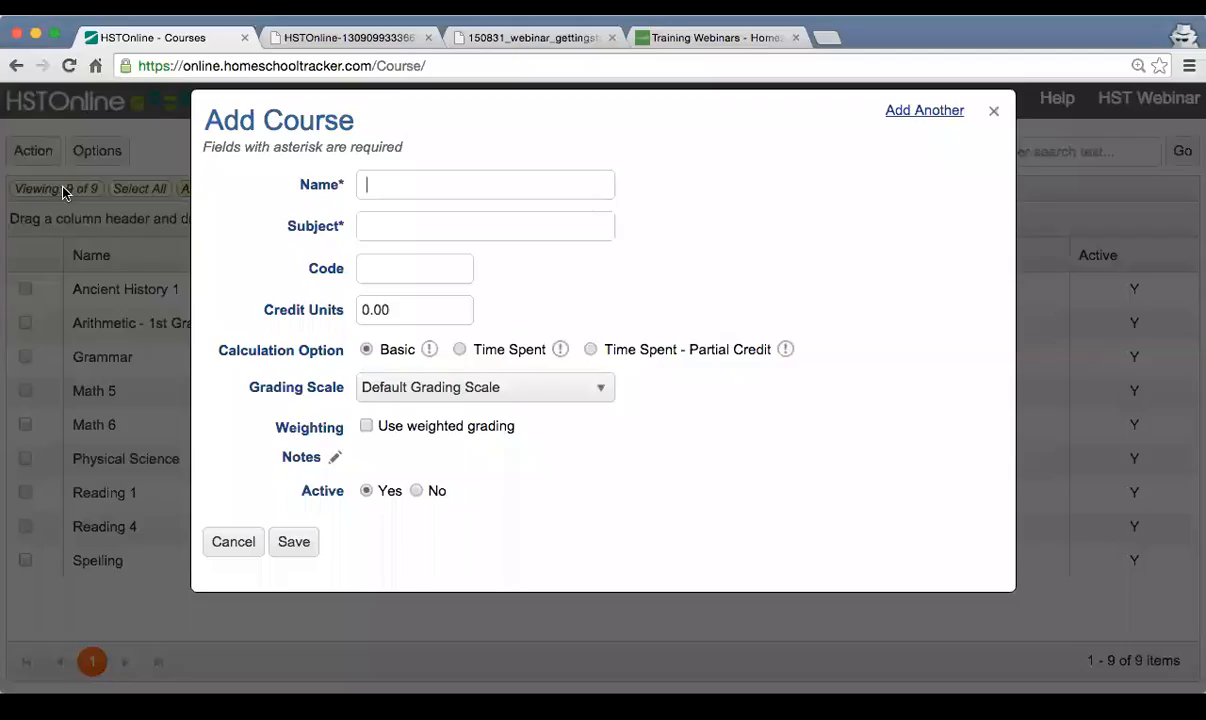
{"action": "type", "text": "Language AR"}
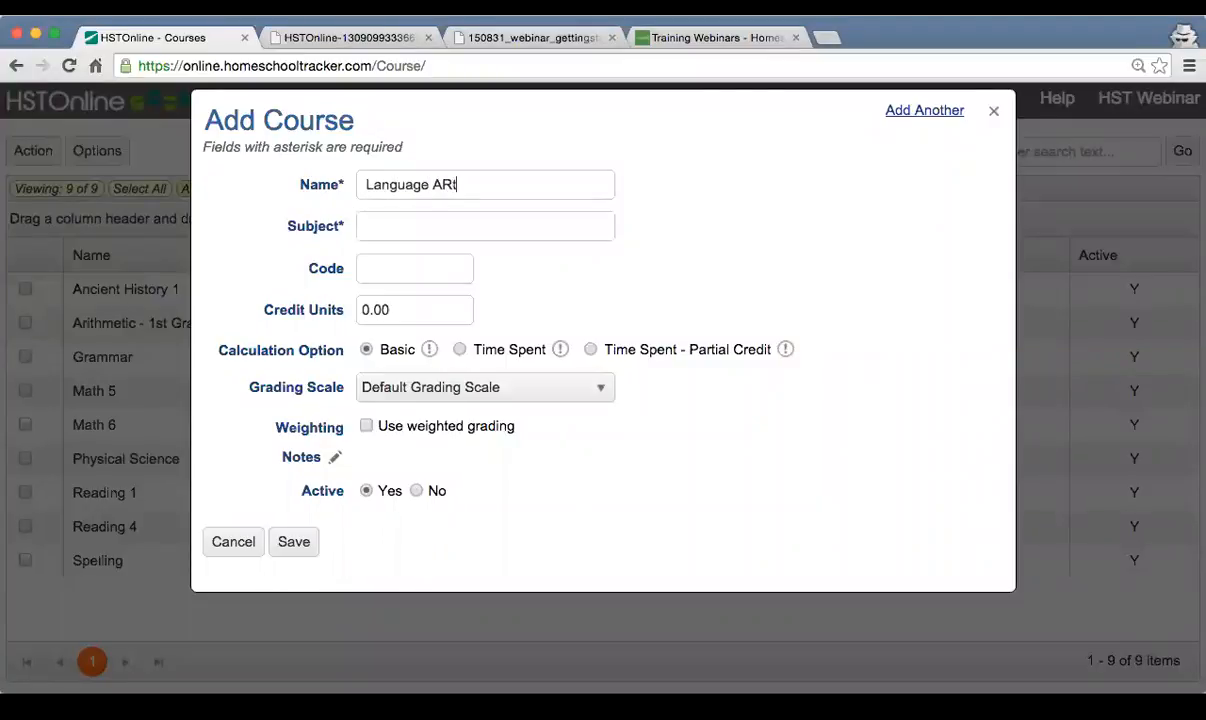
{"action": "key", "text": "BackSpace"}
{"action": "type", "text": "rts 9"}
{"action": "key", "text": "Tab"}
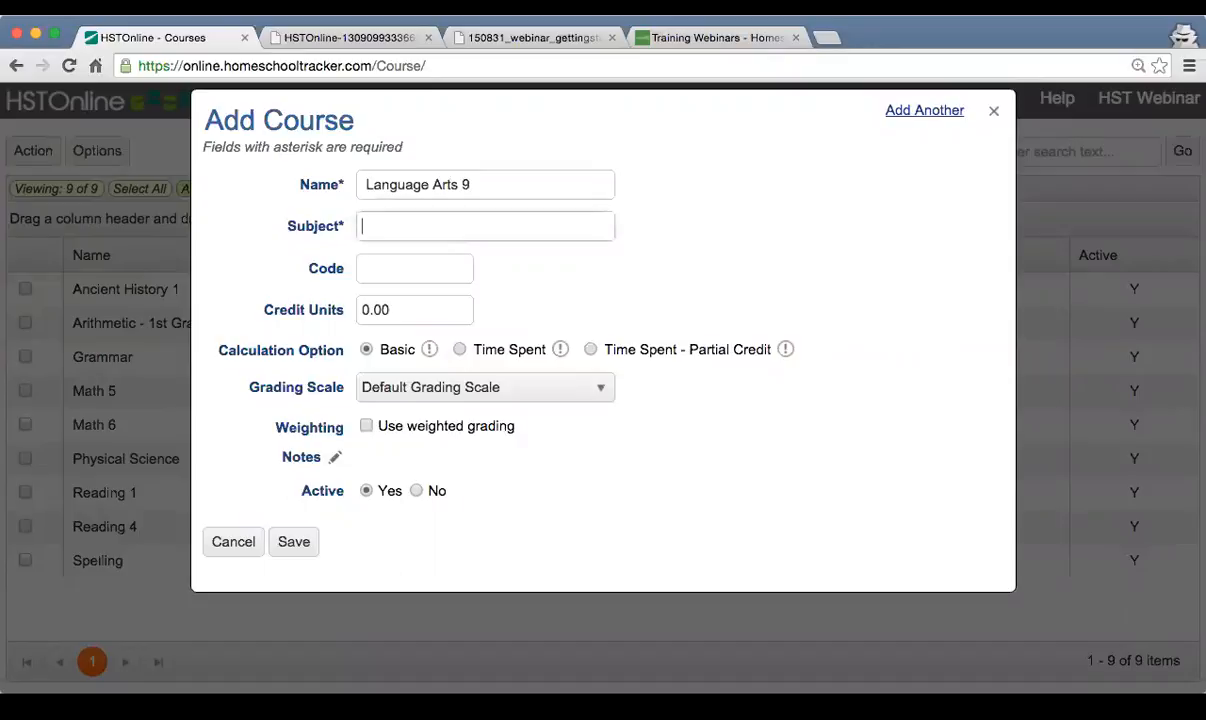
{"action": "left_click", "coordinate": [396, 292]}
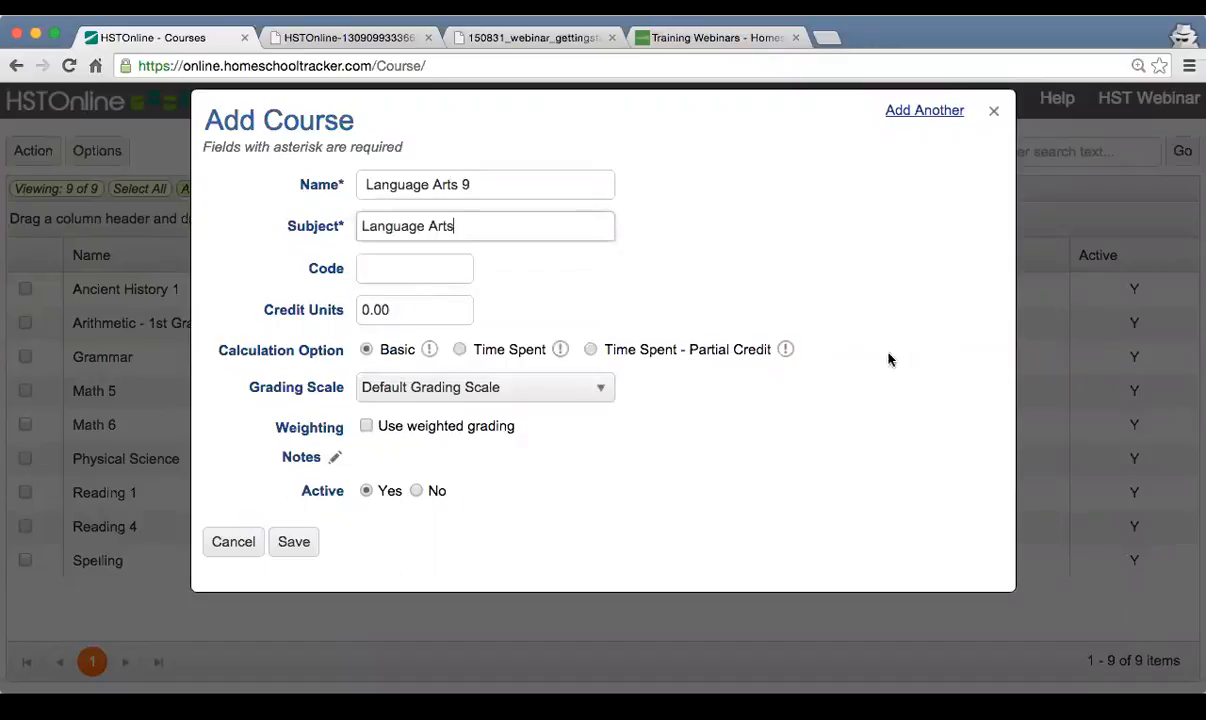
Enable weighted grading for the new Language Arts 9 course and add a weighting record for the Vocab activity
{"action": "left_click", "coordinate": [366, 427]}
{"action": "left_click", "coordinate": [425, 496]}
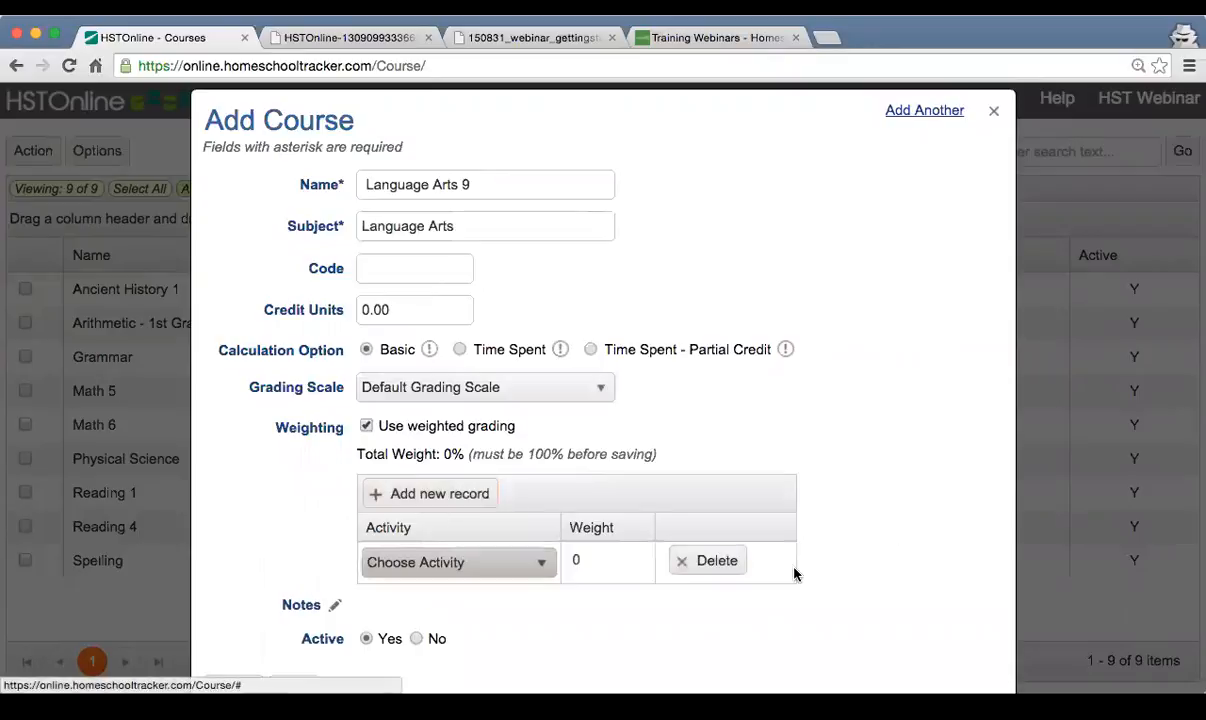
{"action": "scroll", "coordinate": [850, 545], "scroll_direction": "down", "scroll_amount": 2}
{"action": "left_click", "coordinate": [516, 518]}
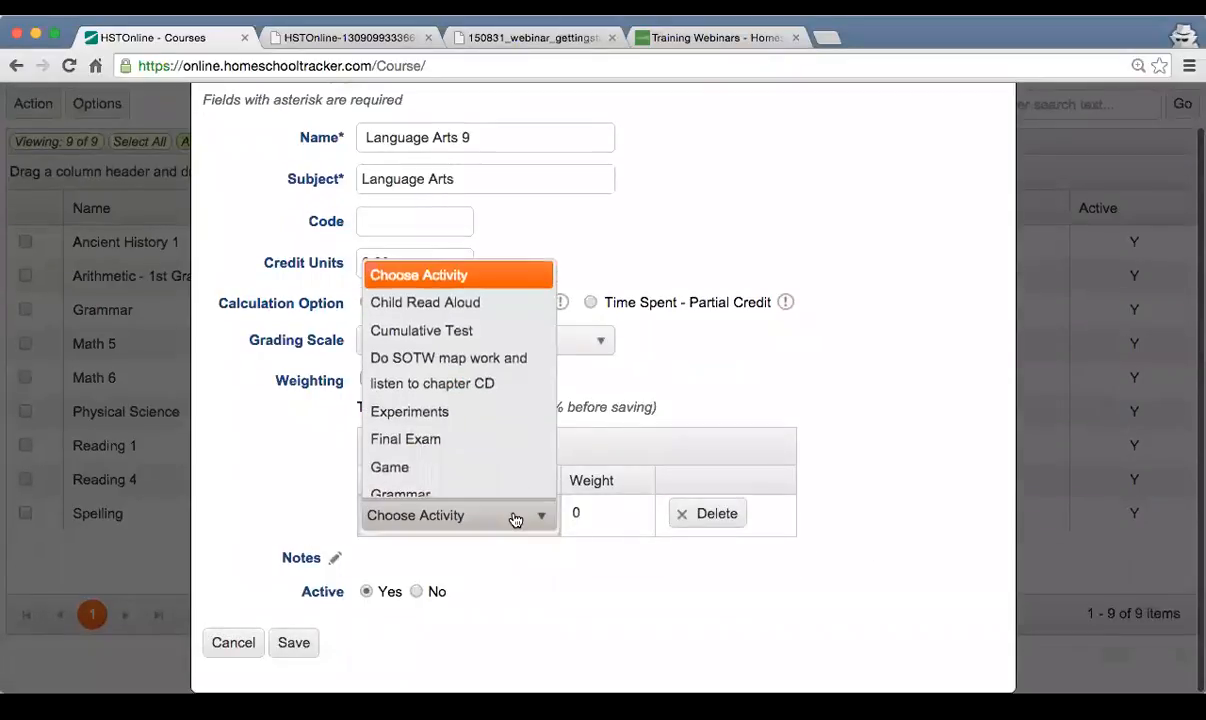
{"action": "scroll", "coordinate": [505, 440], "scroll_direction": "down", "scroll_amount": 1}
{"action": "scroll", "coordinate": [505, 441], "scroll_direction": "down", "scroll_amount": 5}
{"action": "scroll", "coordinate": [504, 441], "scroll_direction": "down", "scroll_amount": 5}
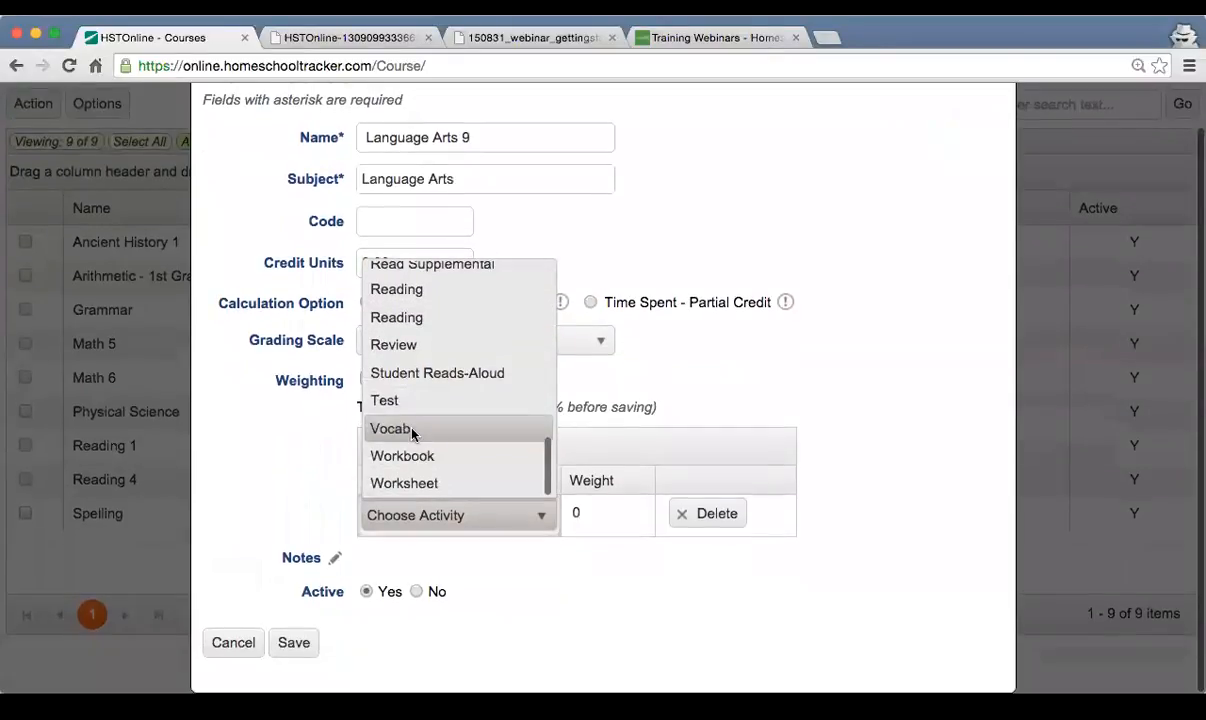
{"action": "left_click", "coordinate": [410, 430]}
Add a second weighting record to the course for the Grammar activity
{"action": "left_click", "coordinate": [428, 452]}
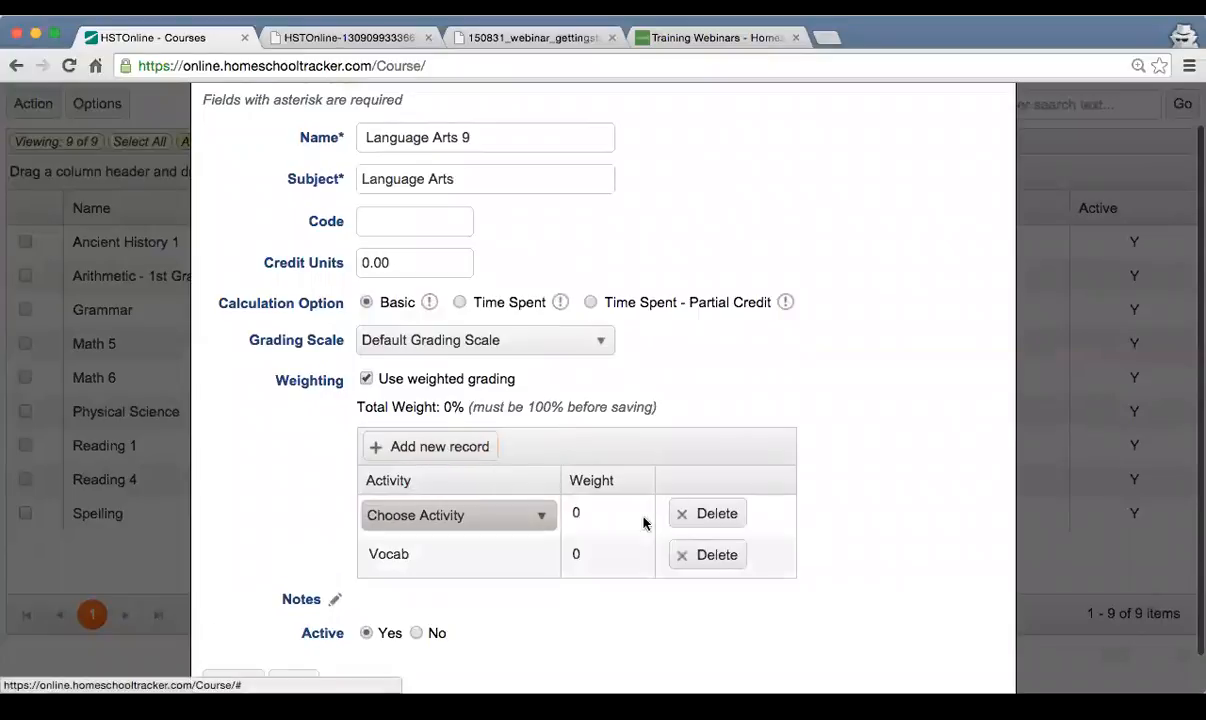
{"action": "left_click", "coordinate": [495, 522]}
{"action": "scroll", "coordinate": [490, 470], "scroll_direction": "down", "scroll_amount": 1}
{"action": "left_click", "coordinate": [442, 462]}
Add a third weighting record for the Reading activity and open its weight for editing
{"action": "left_click", "coordinate": [417, 458]}
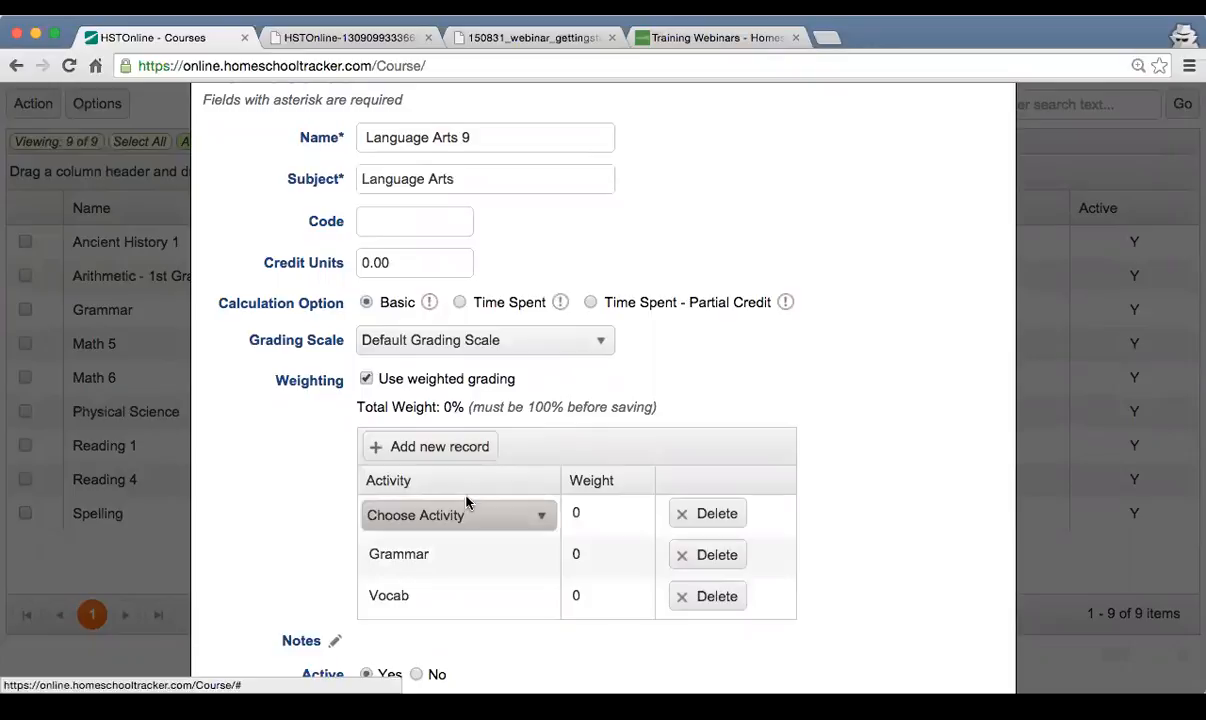
{"action": "left_click", "coordinate": [473, 516]}
{"action": "scroll", "coordinate": [478, 495], "scroll_direction": "down", "scroll_amount": 1}
{"action": "left_click", "coordinate": [472, 474]}
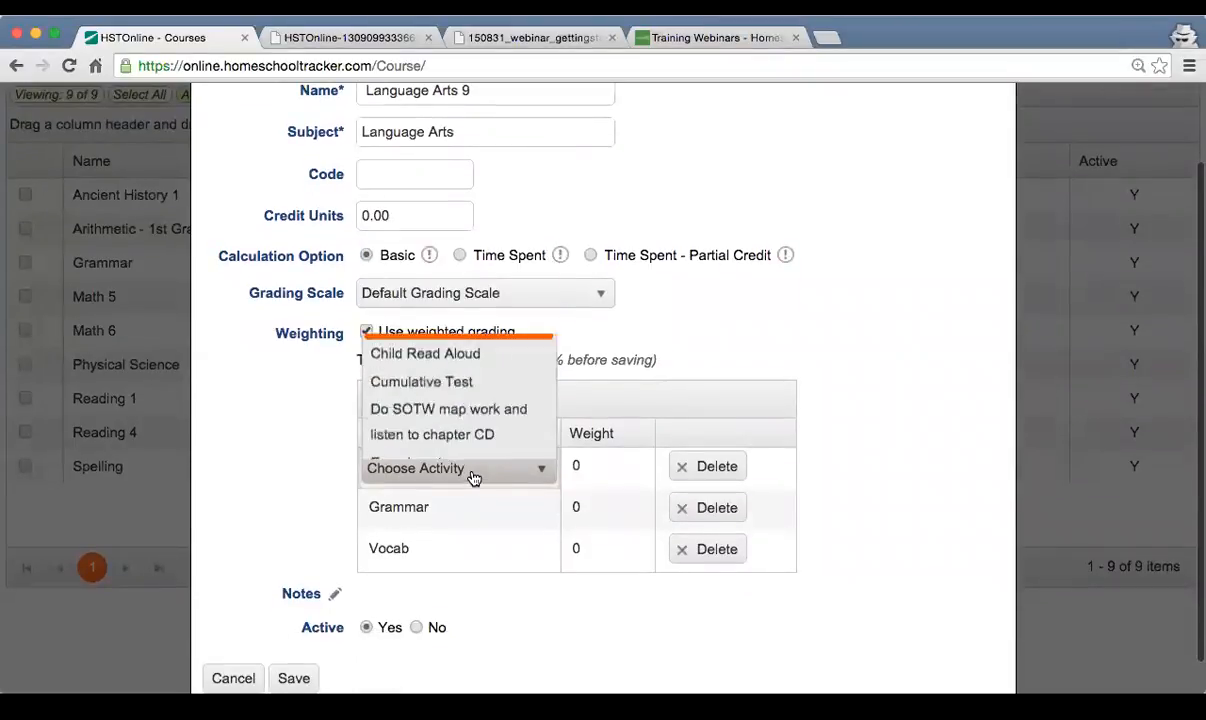
{"action": "scroll", "coordinate": [484, 412], "scroll_direction": "down", "scroll_amount": 3}
{"action": "scroll", "coordinate": [483, 410], "scroll_direction": "down", "scroll_amount": 6}
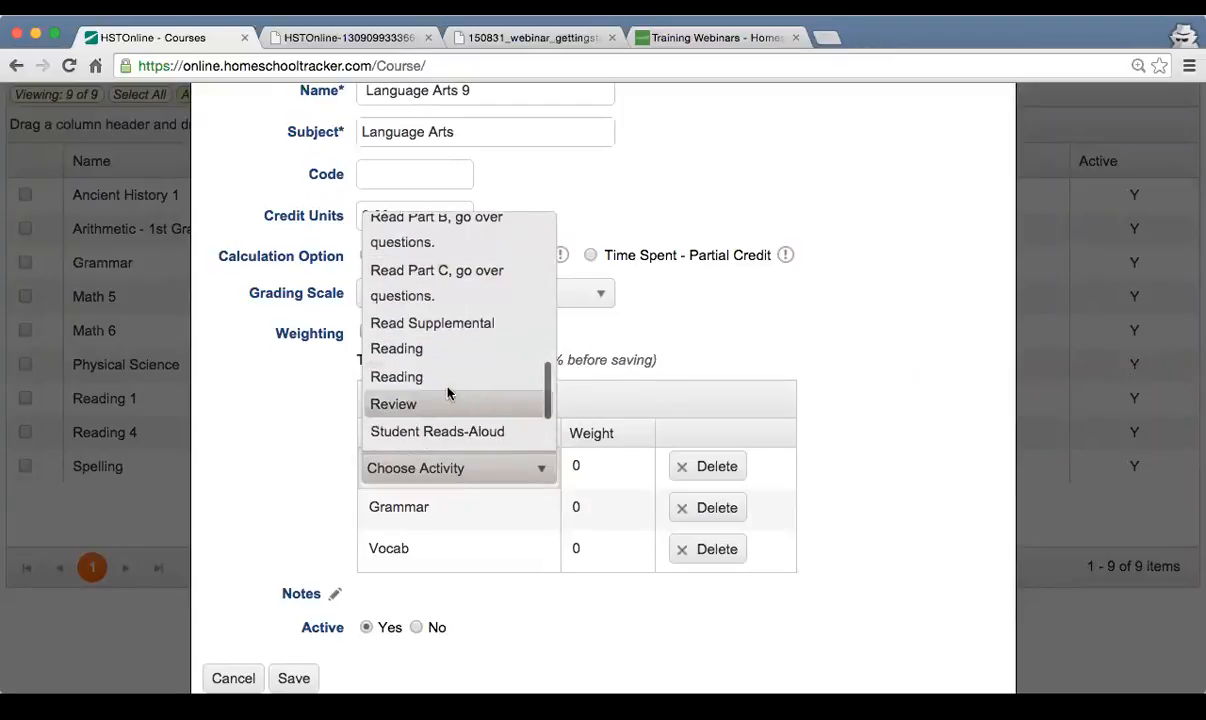
{"action": "left_click", "coordinate": [438, 380]}
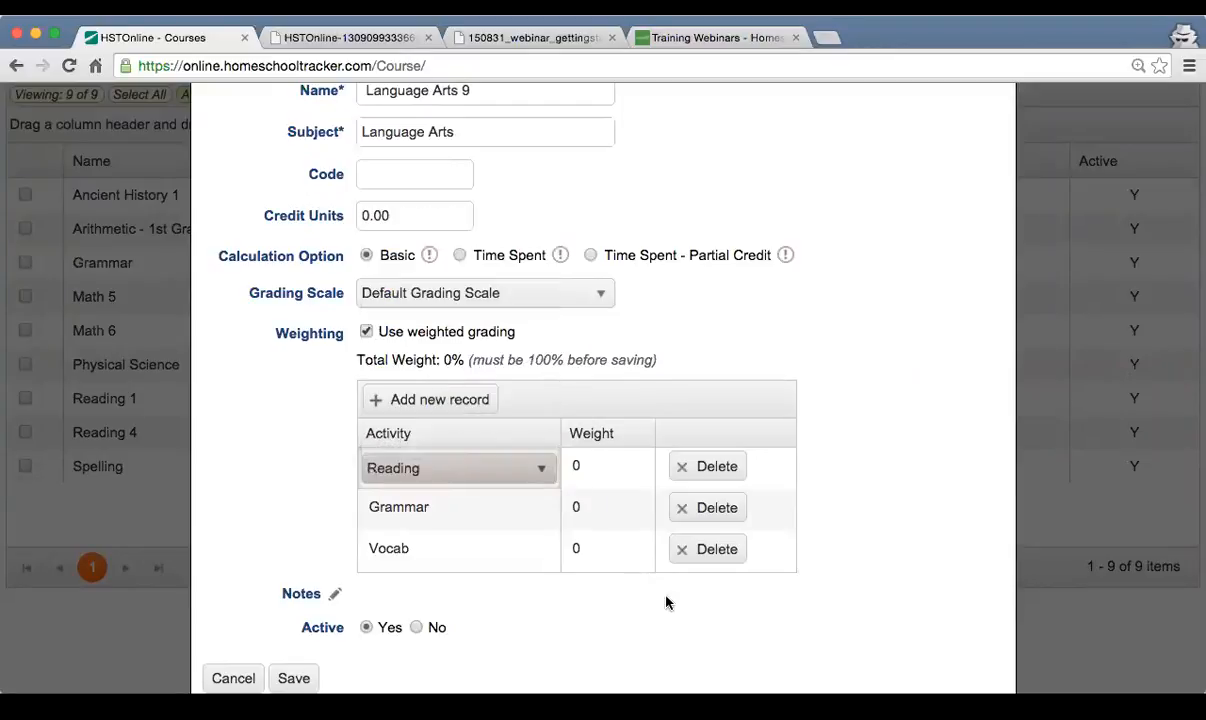
{"action": "left_click", "coordinate": [595, 471]}
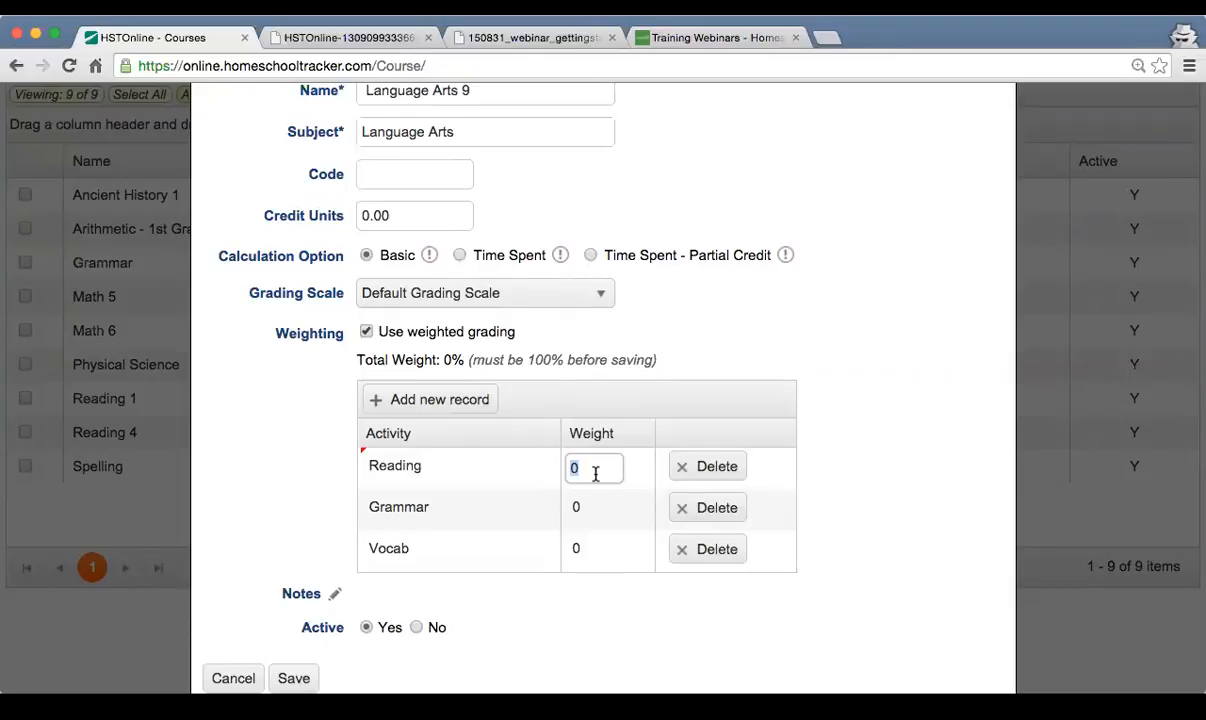
Add a fourth weighting record to the course for the Test activity
{"action": "left_click", "coordinate": [425, 399]}
{"action": "left_click", "coordinate": [440, 467]}
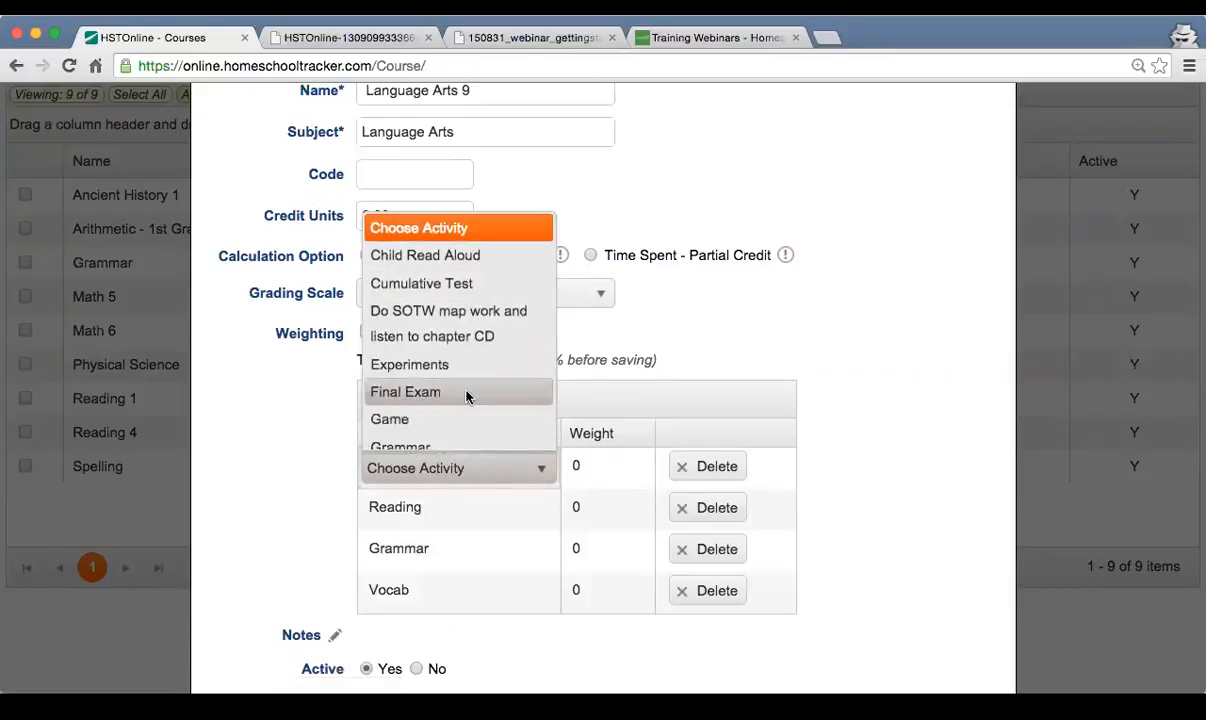
{"action": "scroll", "coordinate": [466, 396], "scroll_direction": "down", "scroll_amount": 3}
{"action": "scroll", "coordinate": [466, 396], "scroll_direction": "down", "scroll_amount": 10}
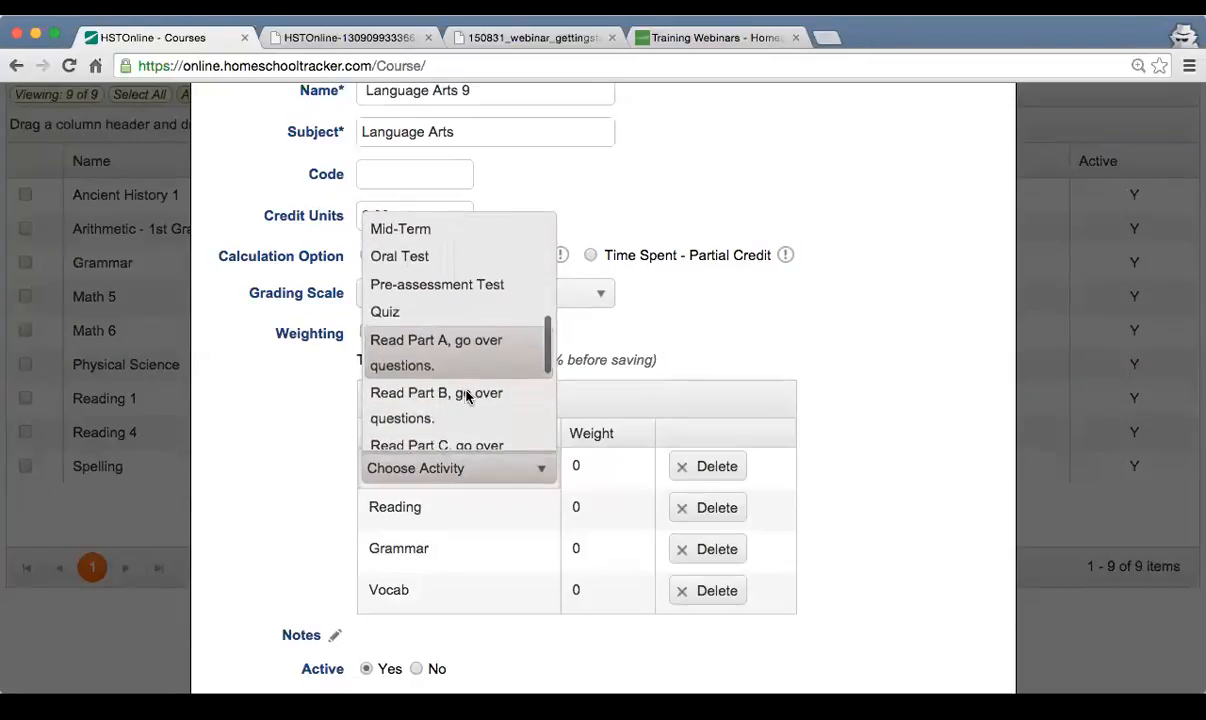
{"action": "scroll", "coordinate": [466, 396], "scroll_direction": "down", "scroll_amount": 2}
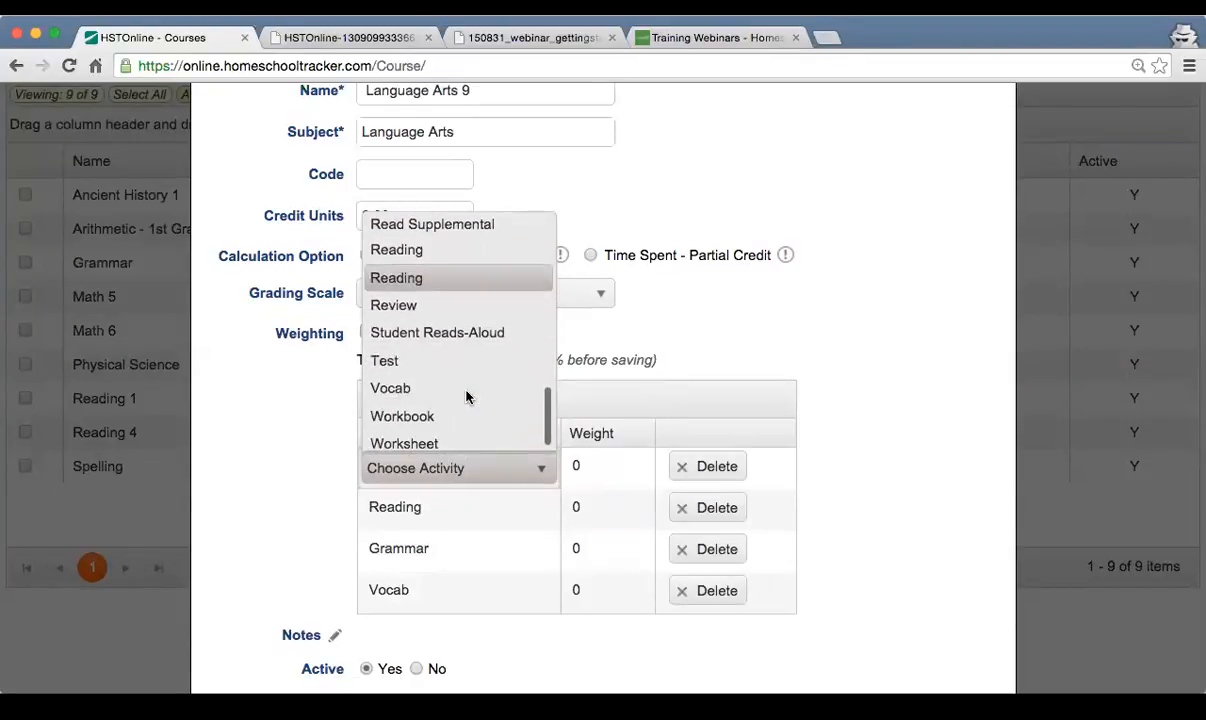
{"action": "left_click", "coordinate": [384, 356]}
Set the weight of the Test activity to 40
{"action": "left_click", "coordinate": [586, 468]}
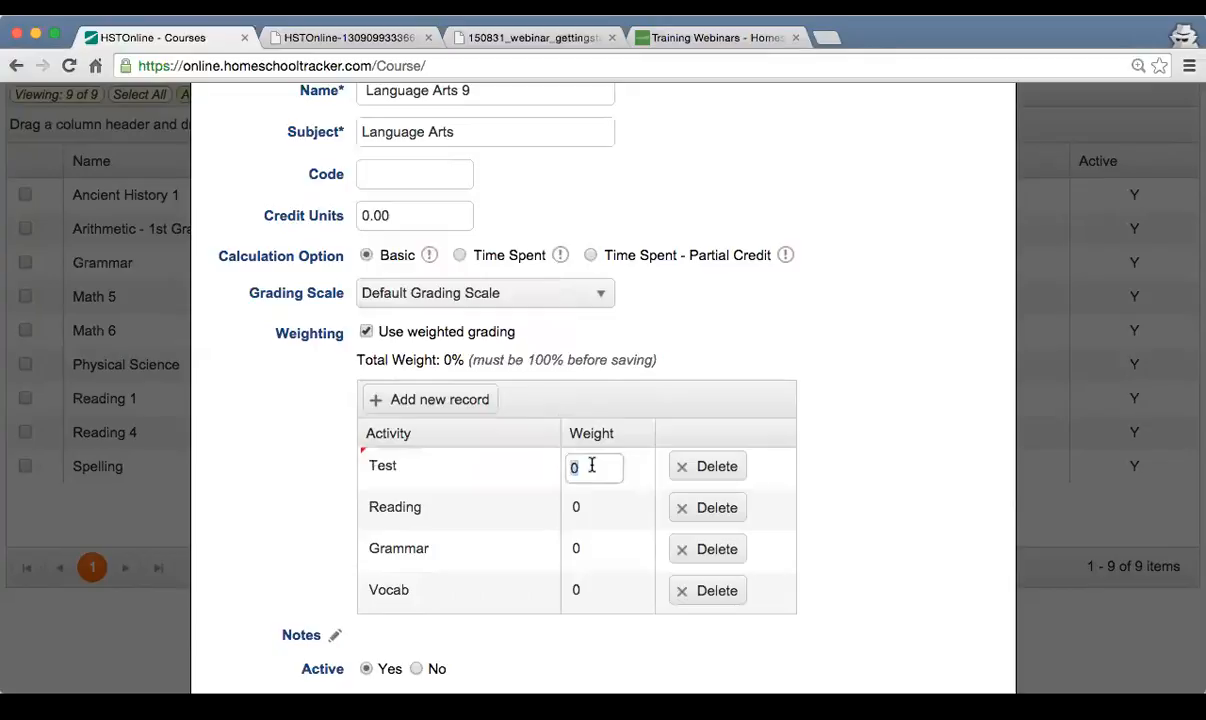
{"action": "type", "text": "50"}
{"action": "key", "text": "BackSpace"}
{"action": "key", "text": "BackSpace"}
{"action": "type", "text": "40"}
{"action": "key", "text": "Tab"}
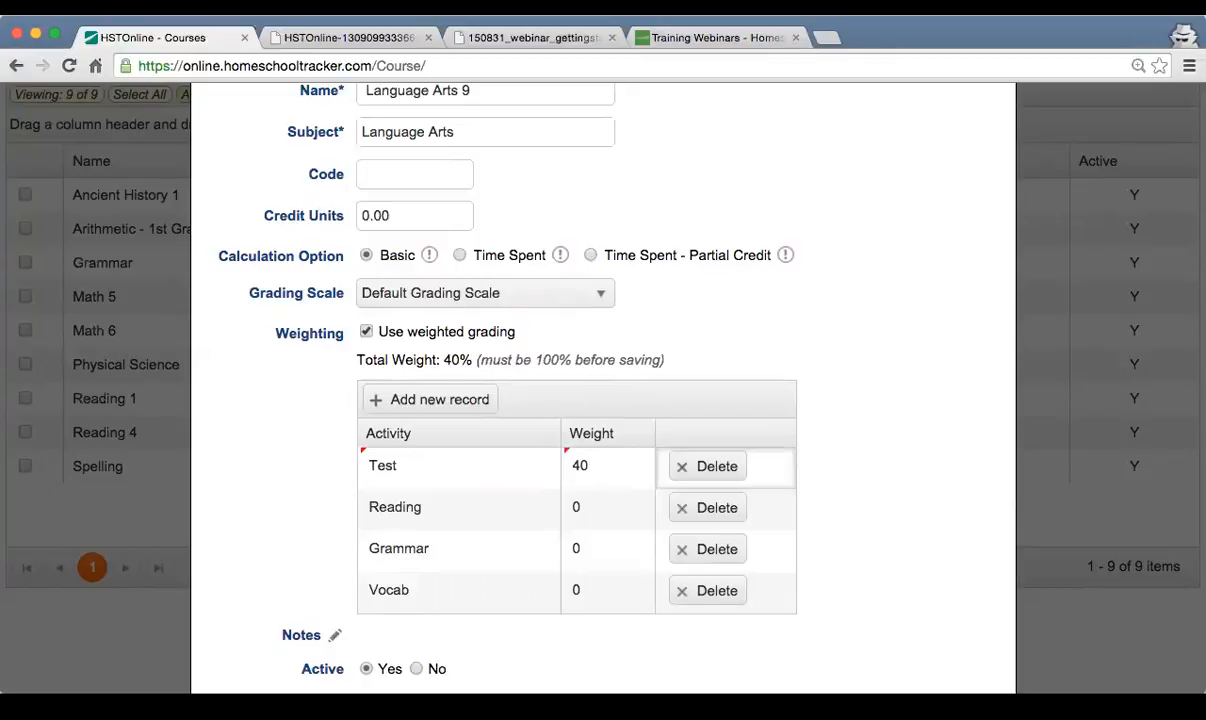
{"action": "key", "text": "Tab"}
Set the weights of the Reading and Grammar activities to 20 each
{"action": "left_click", "coordinate": [577, 509]}
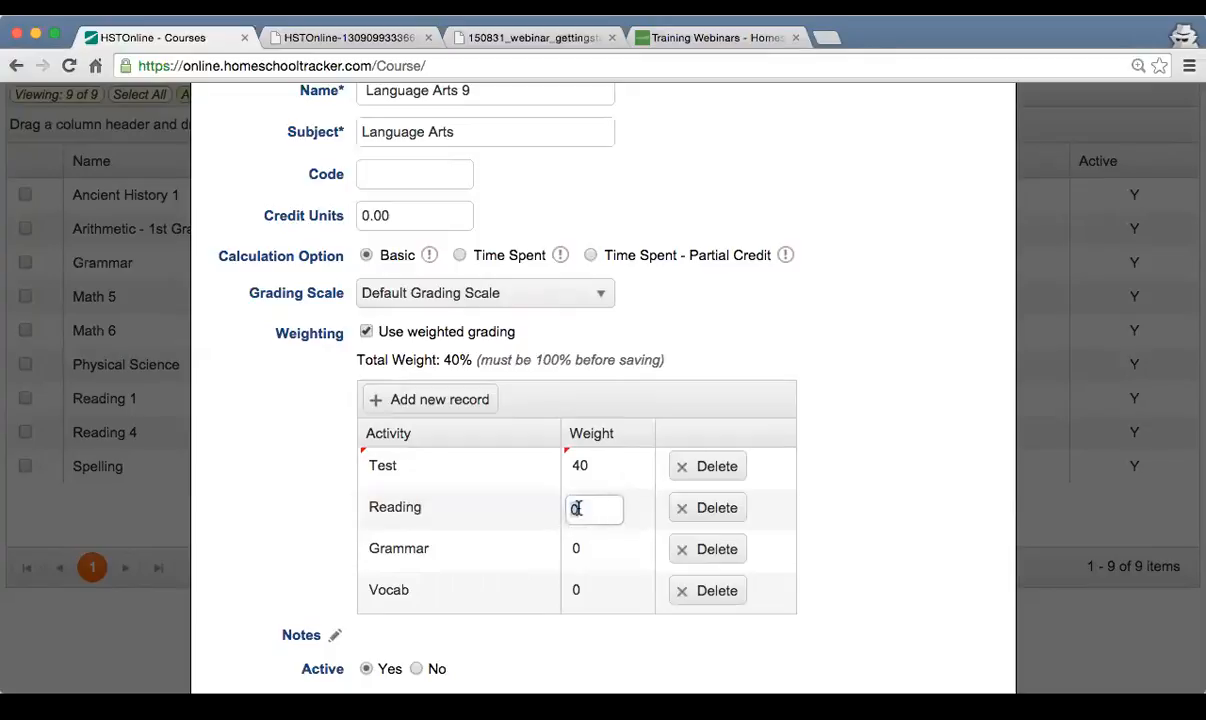
{"action": "type", "text": "20"}
{"action": "left_click", "coordinate": [587, 553]}
{"action": "type", "text": "20"}
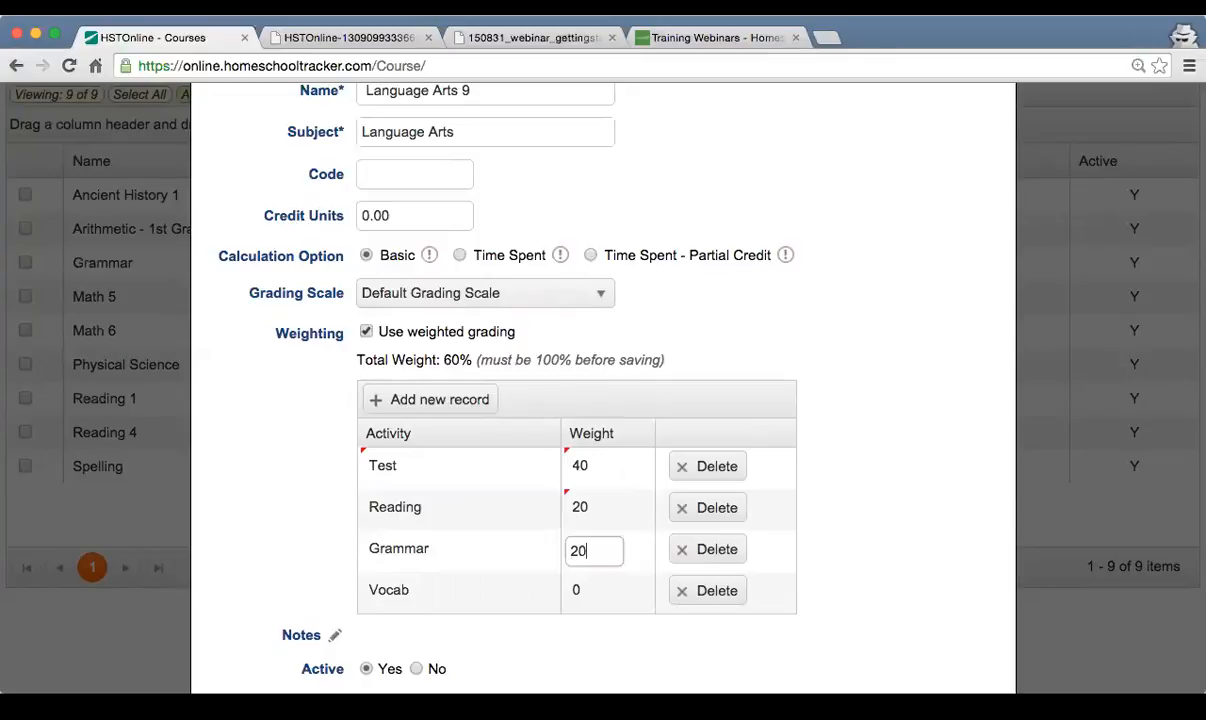
Set the weight of the Vocab activity to 20, save the course, and select Language Arts 9 in the course list
{"action": "left_click", "coordinate": [580, 590]}
{"action": "type", "text": "20"}
{"action": "key", "text": "Tab"}
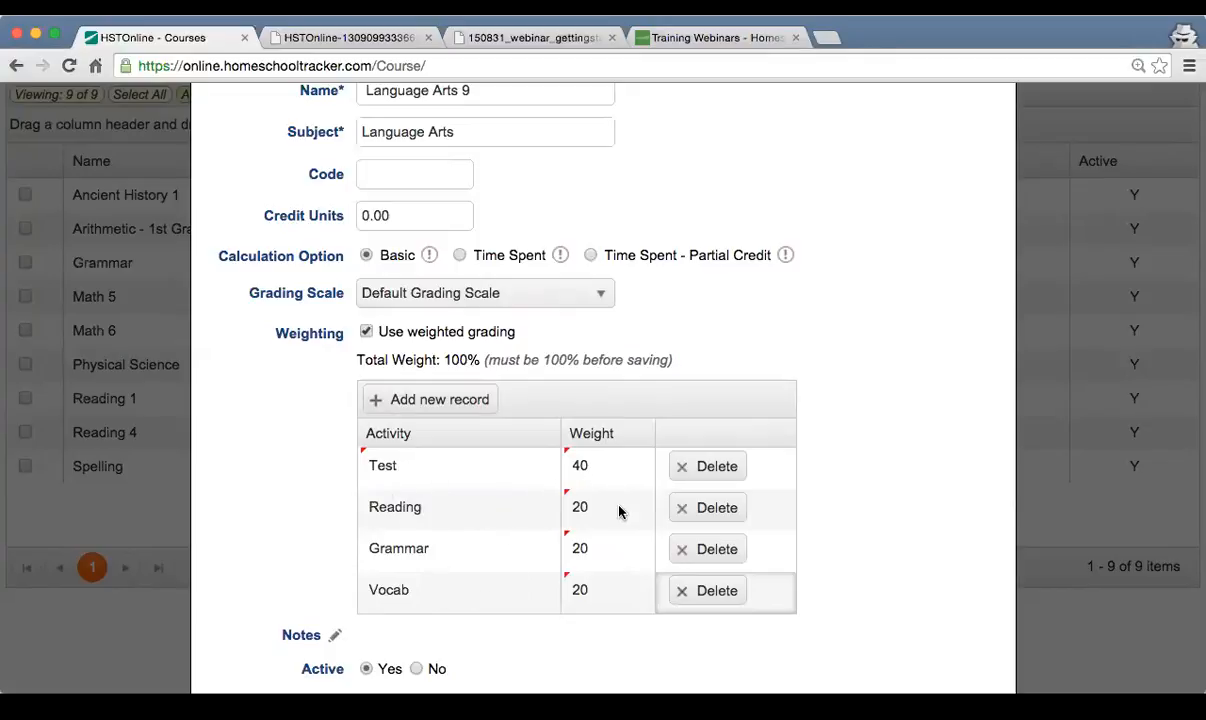
{"action": "scroll", "coordinate": [520, 556], "scroll_direction": "down", "scroll_amount": 2}
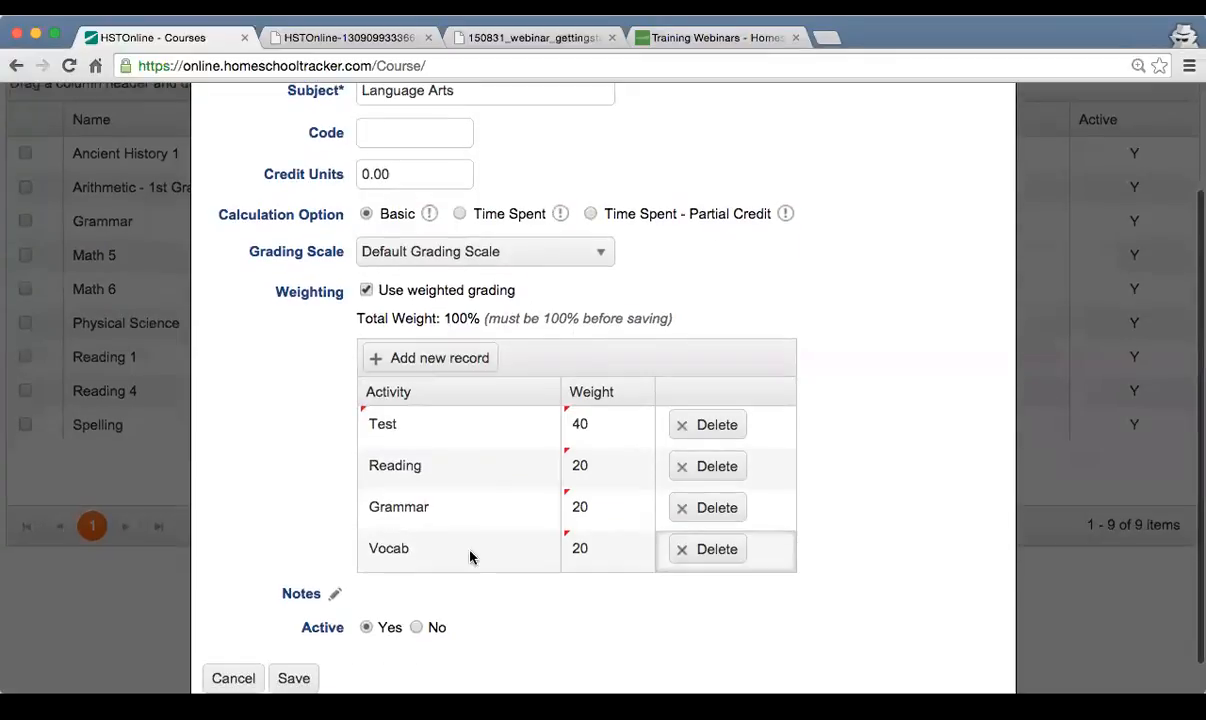
{"action": "scroll", "coordinate": [640, 575], "scroll_direction": "down", "scroll_amount": 1}
{"action": "left_click", "coordinate": [297, 646]}
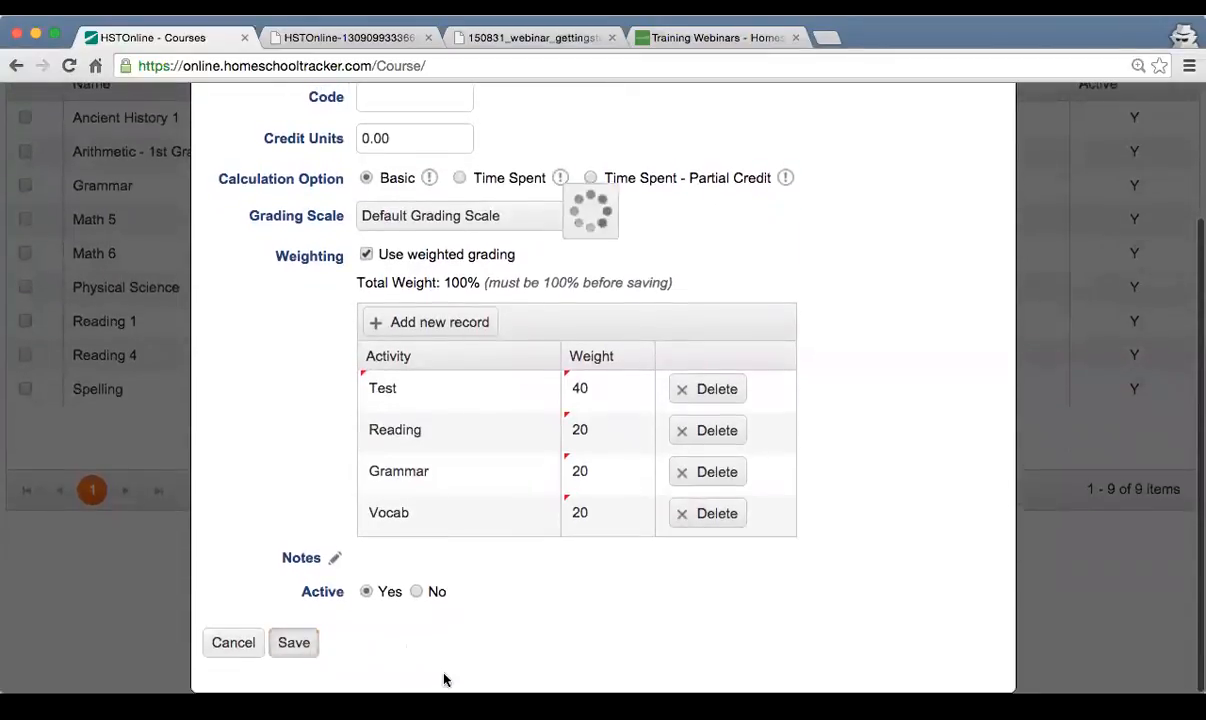
{"action": "left_click", "coordinate": [241, 151]}
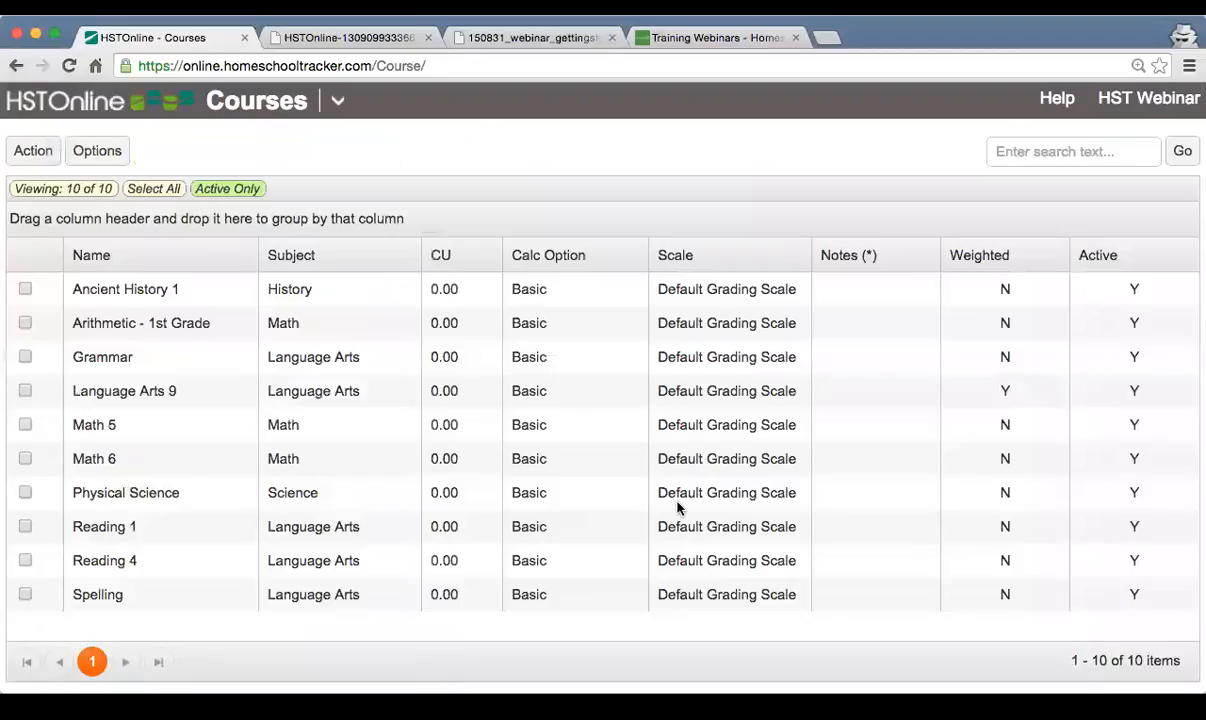
{"action": "left_click", "coordinate": [167, 390]}
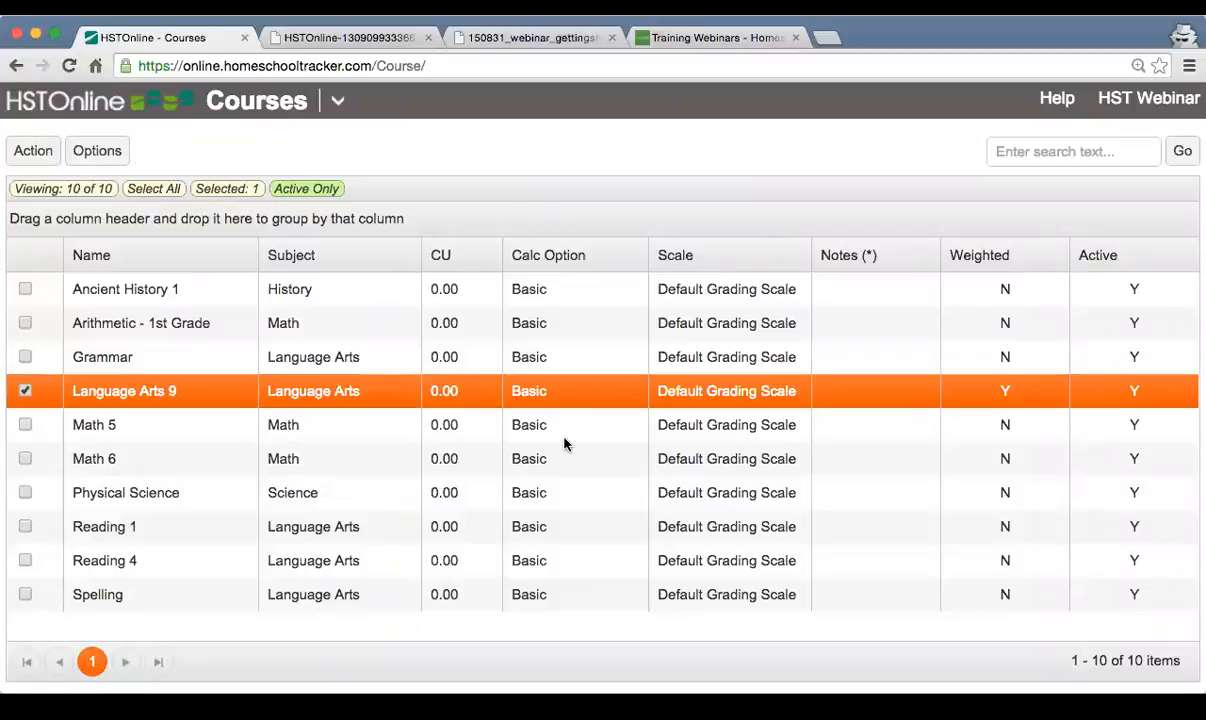
Open the calendar view of the agenda
{"action": "left_click", "coordinate": [342, 117]}
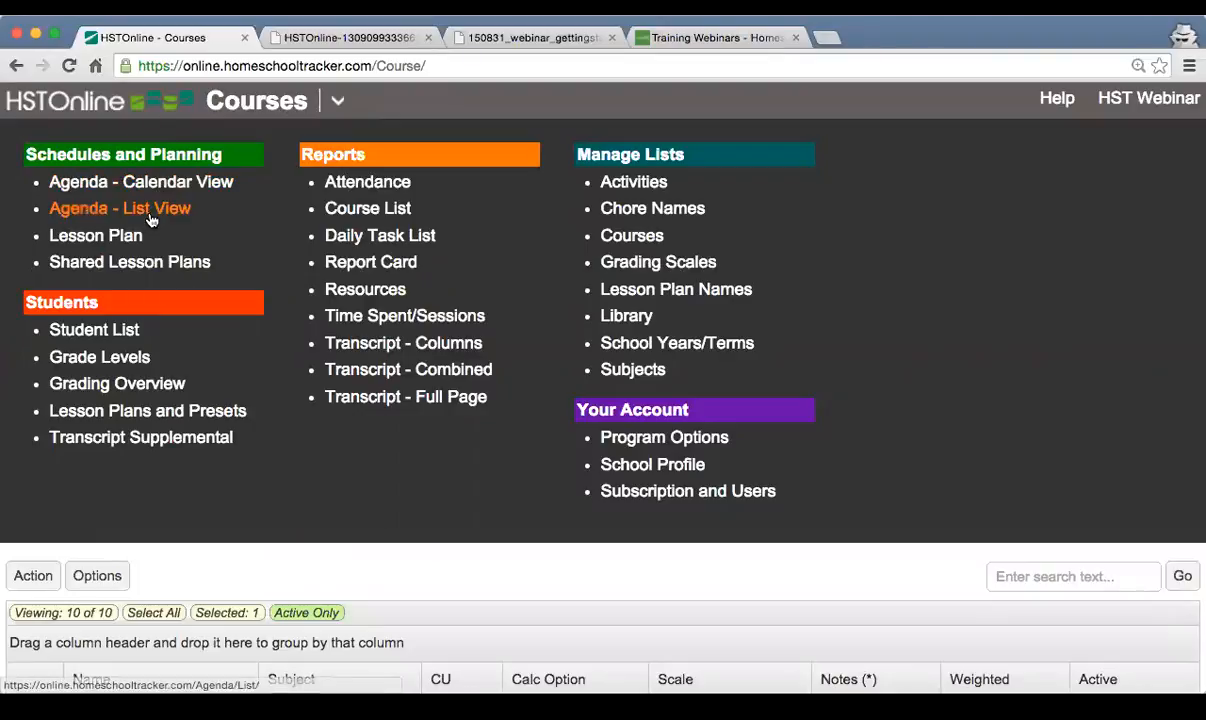
{"action": "left_click", "coordinate": [140, 181]}
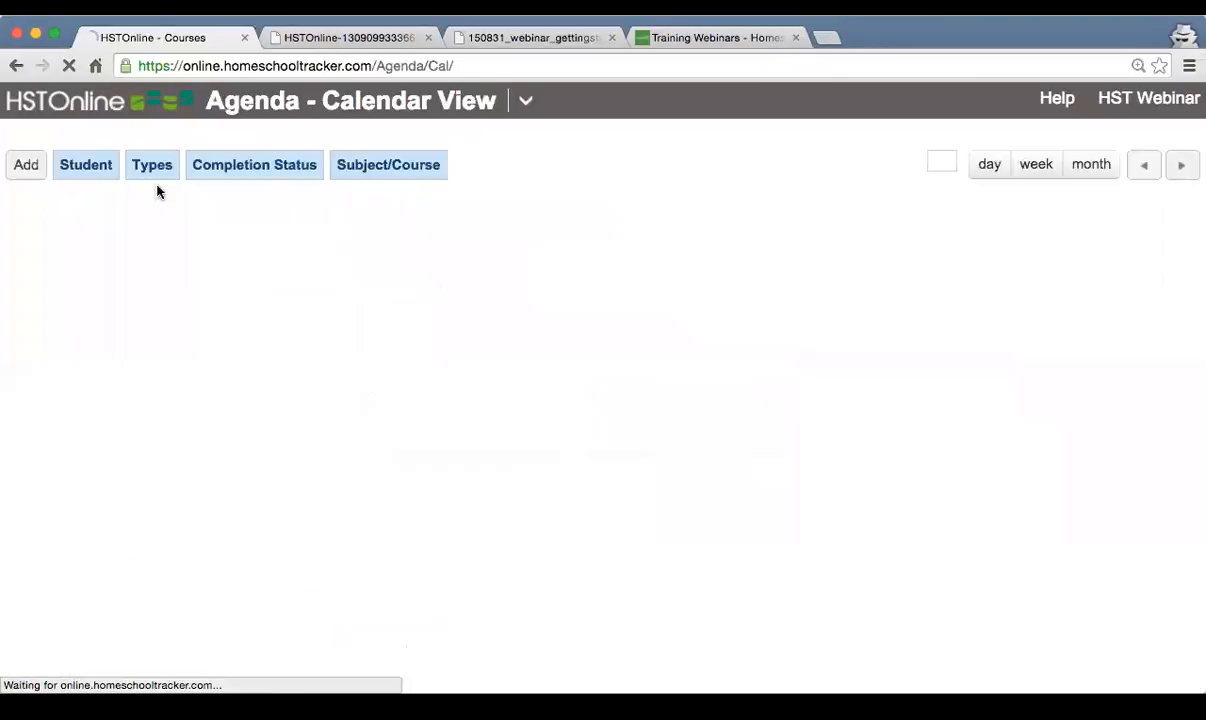
{"action": "scroll", "coordinate": [409, 365], "scroll_direction": "down", "scroll_amount": 5}
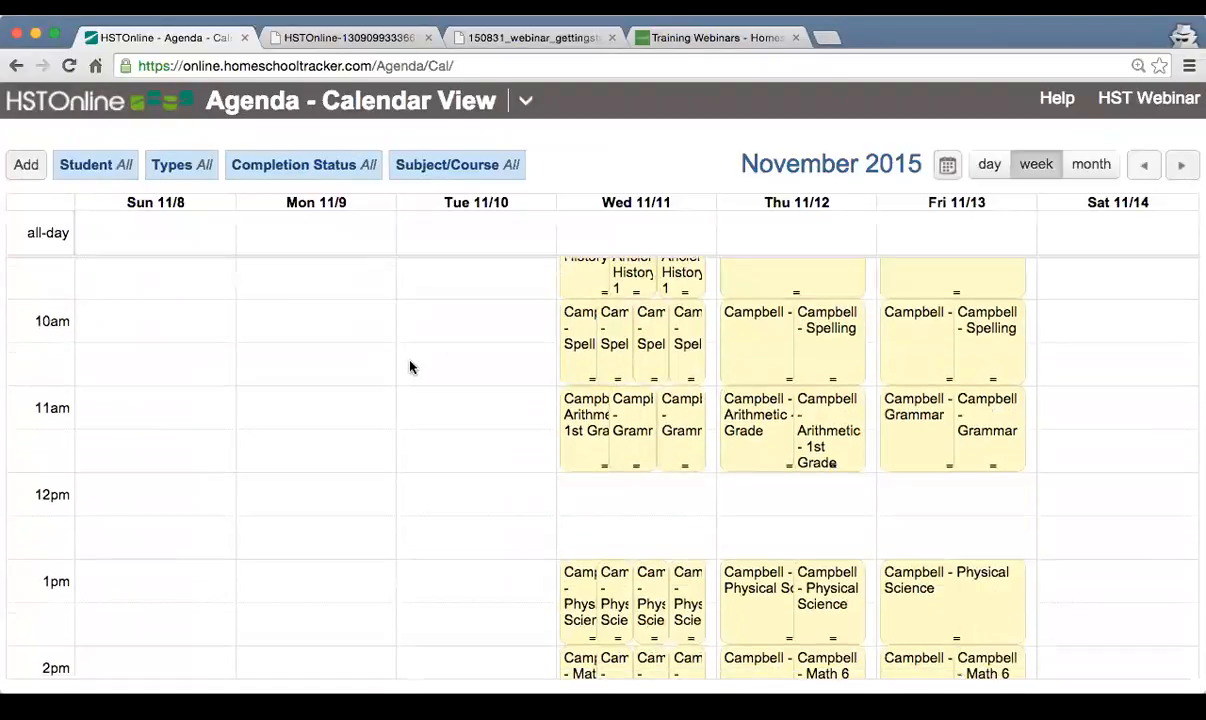
{"action": "scroll", "coordinate": [409, 363], "scroll_direction": "up", "scroll_amount": 2}
Start a new single assignment for the student in the Language Arts/Language Arts 9 course
{"action": "left_click", "coordinate": [27, 165]}
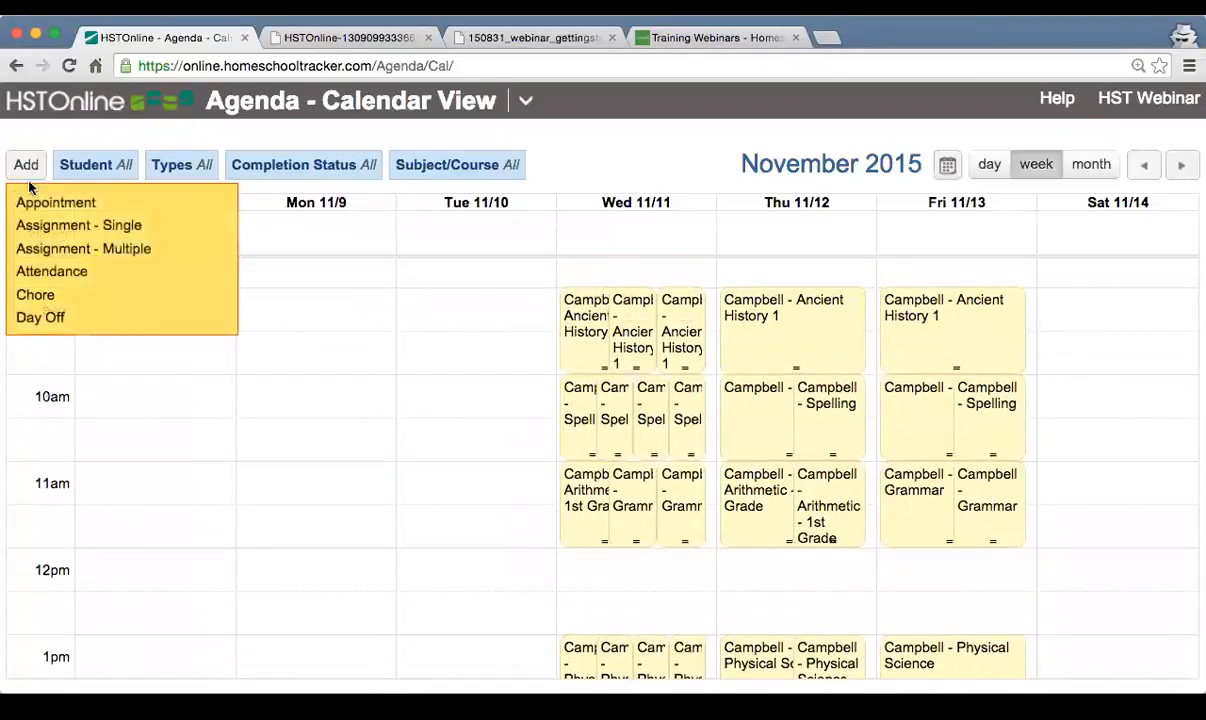
{"action": "left_click", "coordinate": [32, 224]}
{"action": "left_click", "coordinate": [425, 187]}
{"action": "left_click", "coordinate": [406, 250]}
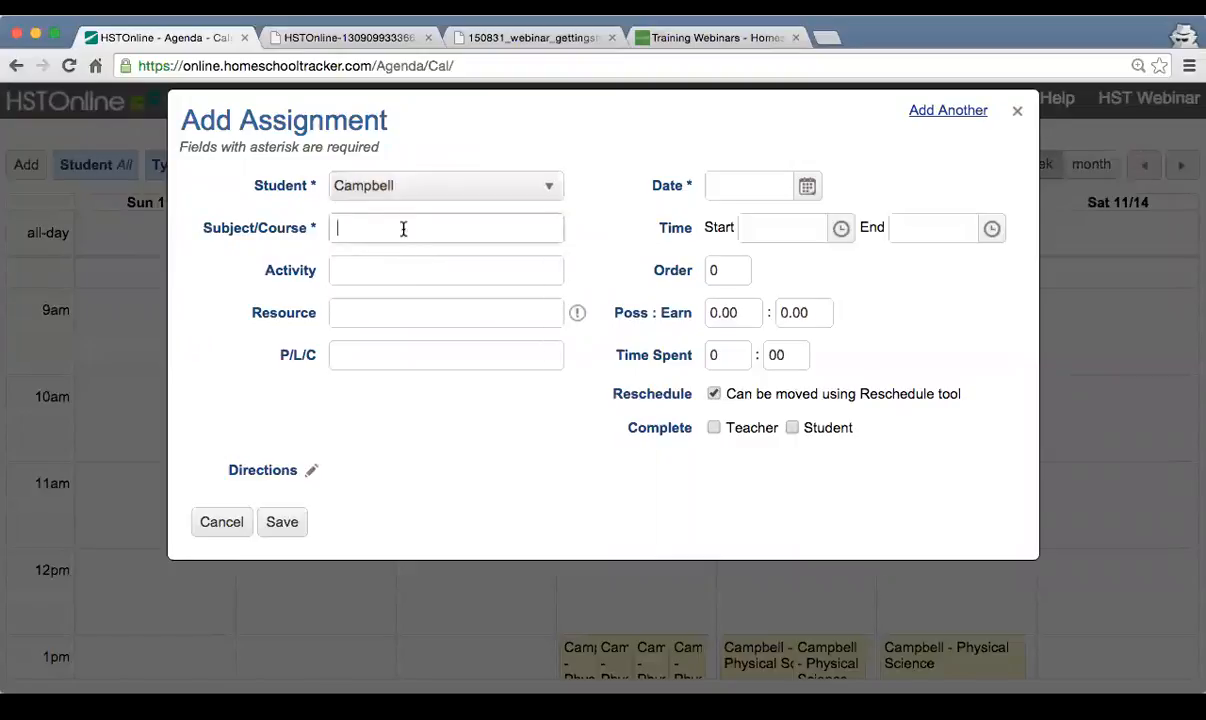
{"action": "left_click", "coordinate": [403, 227]}
{"action": "left_click", "coordinate": [494, 393]}
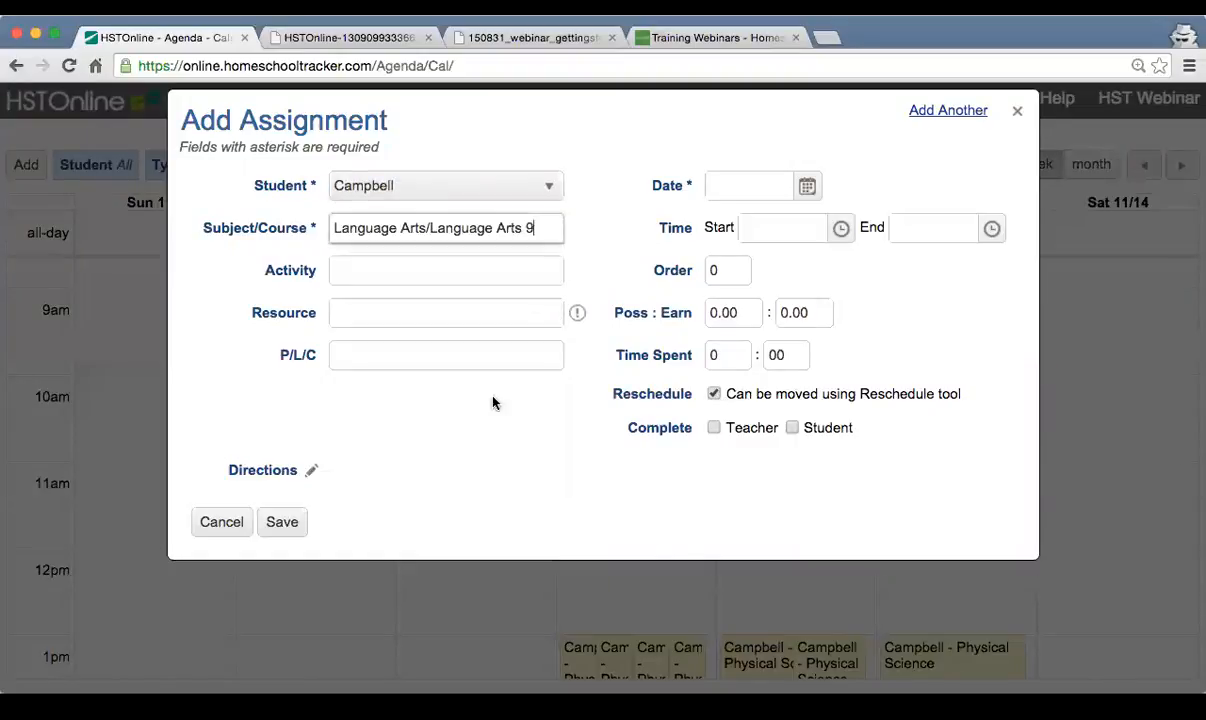
Set the assignment's activity to Grammar
{"action": "left_click", "coordinate": [375, 271]}
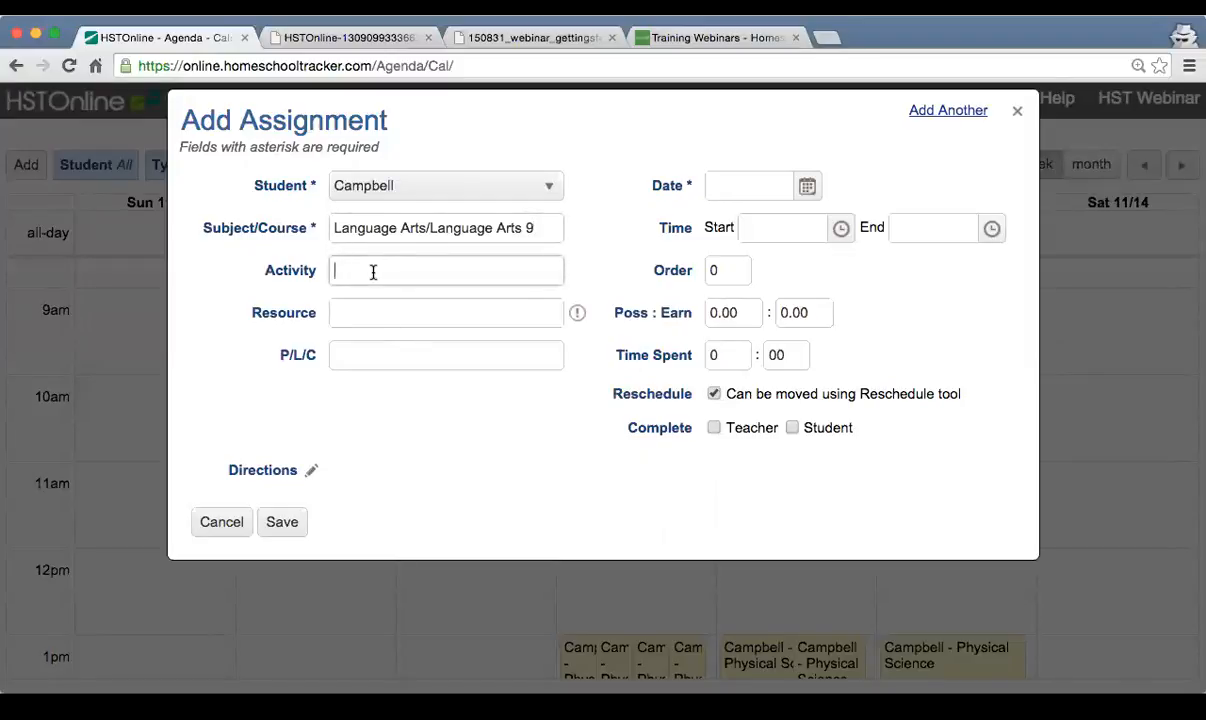
{"action": "type", "text": "gramm"}
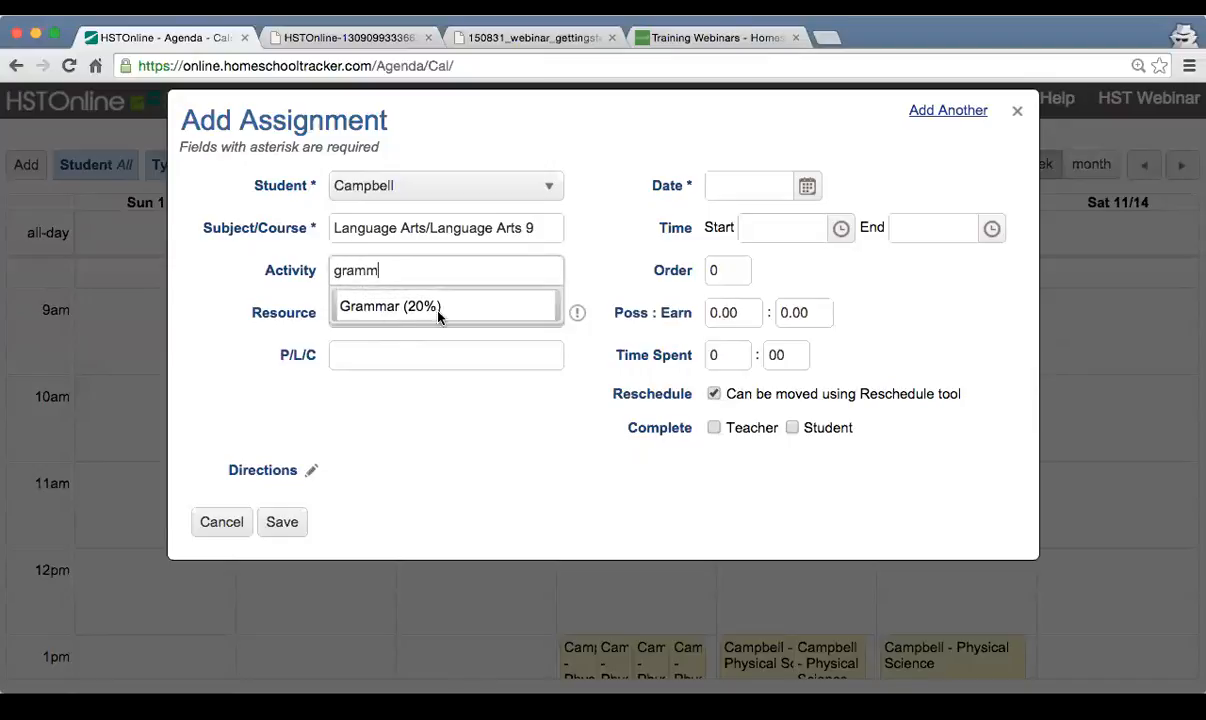
{"action": "left_click", "coordinate": [425, 313]}
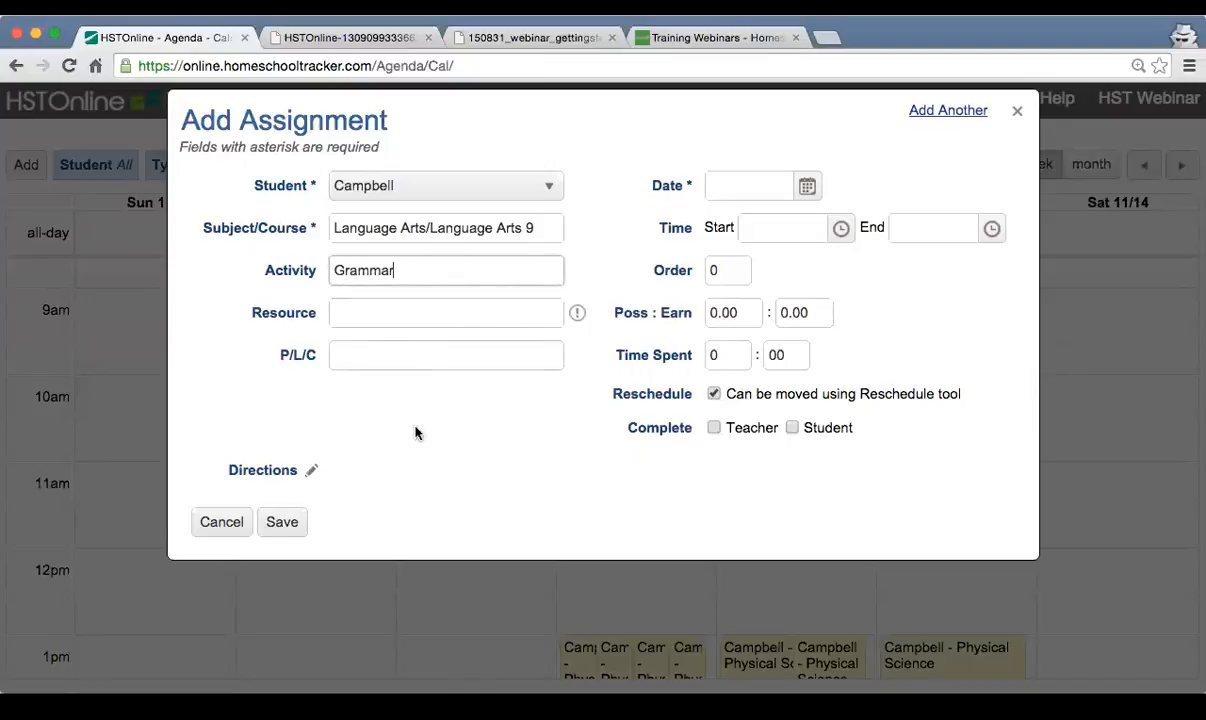
Give the assignment 10 points possible and 10 points earned, and date it 11/9/2015
{"action": "left_click", "coordinate": [727, 313]}
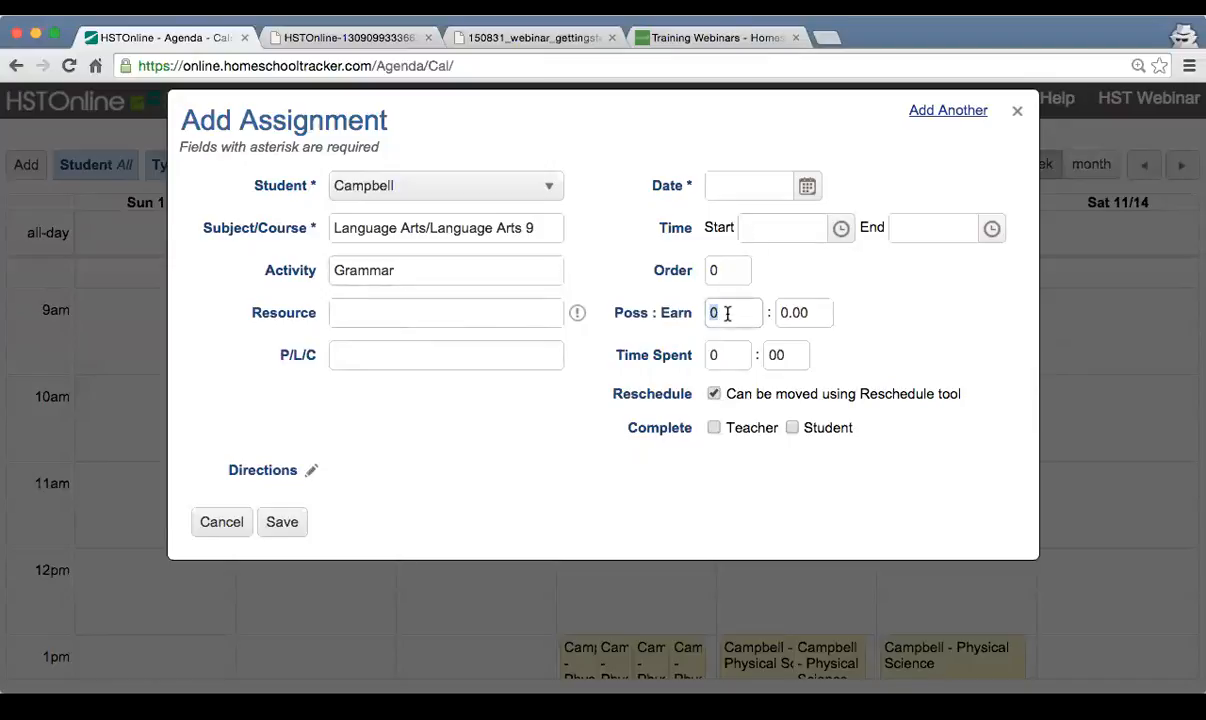
{"action": "type", "text": "10"}
{"action": "key", "text": "Tab"}
{"action": "type", "text": "10"}
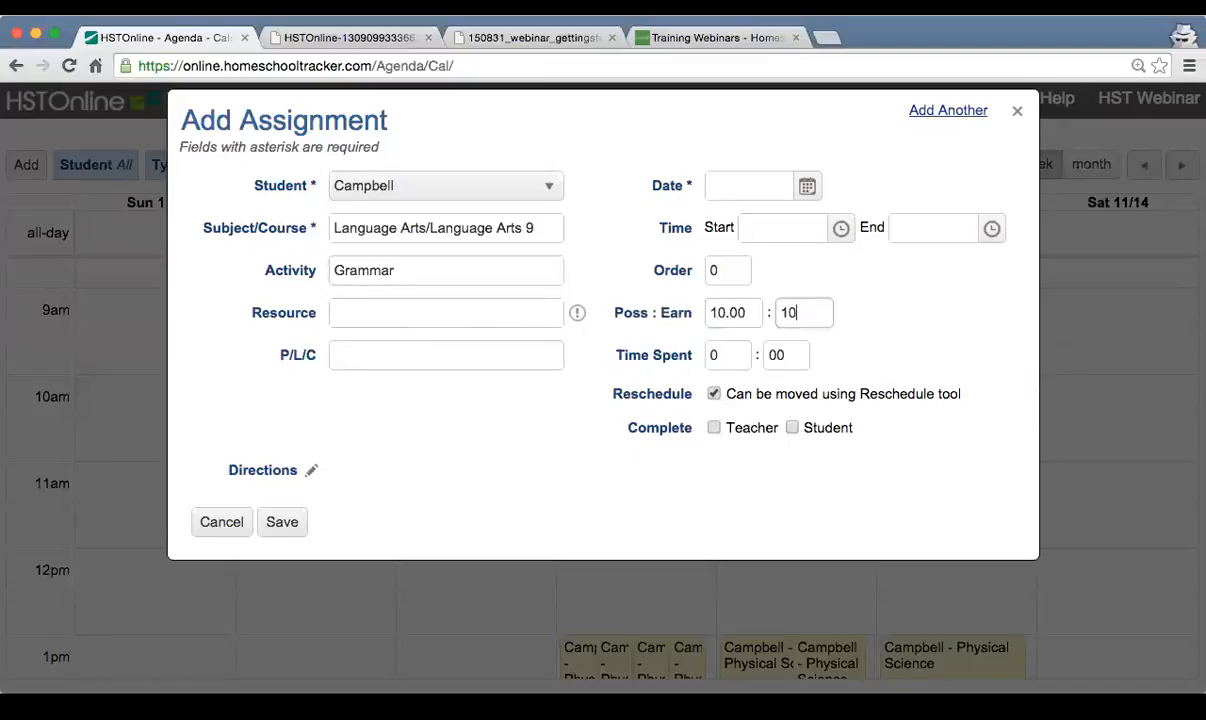
{"action": "left_click", "coordinate": [807, 186]}
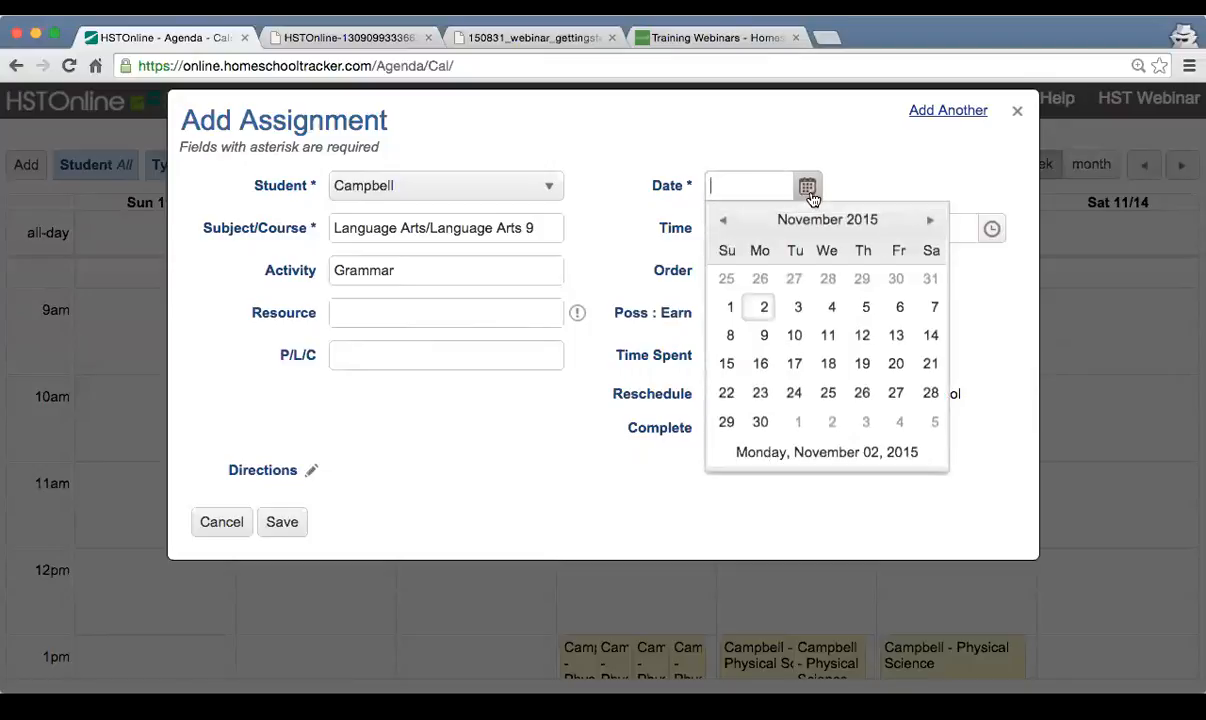
{"action": "left_click", "coordinate": [762, 338]}
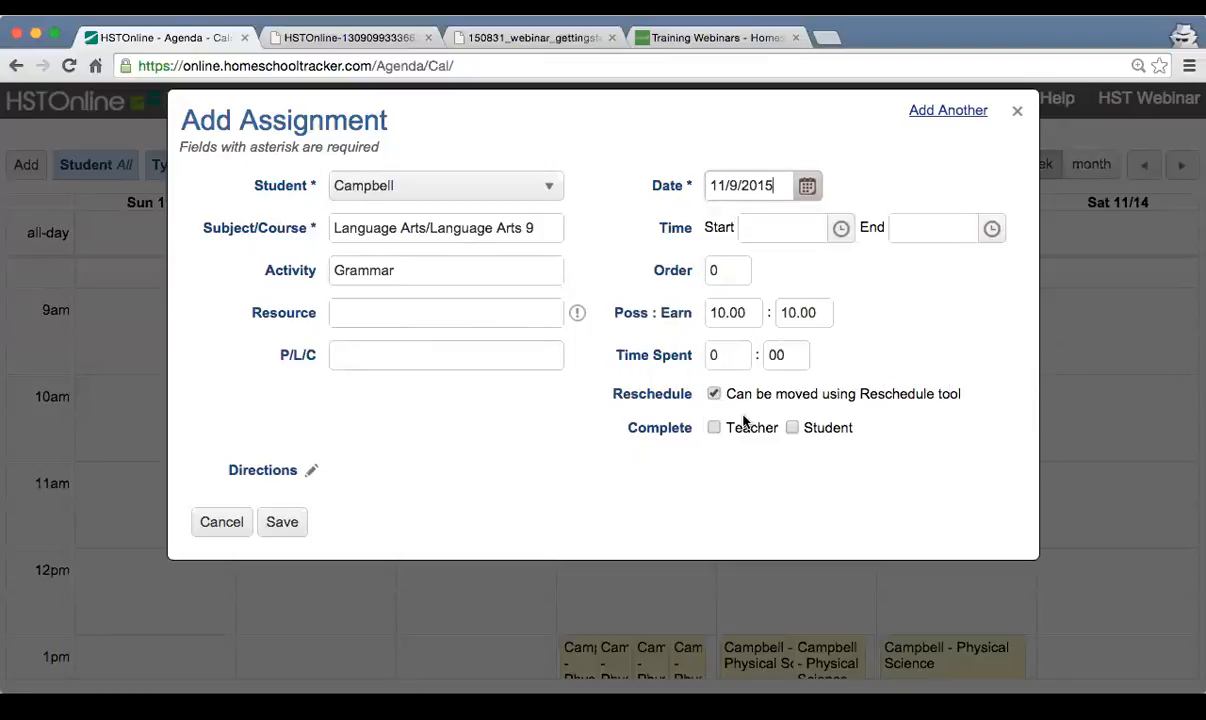
Reset the assignment's earned points to 0 and save the assignment
{"action": "left_click", "coordinate": [793, 314]}
{"action": "type", "text": "0"}
{"action": "key", "text": "Tab"}
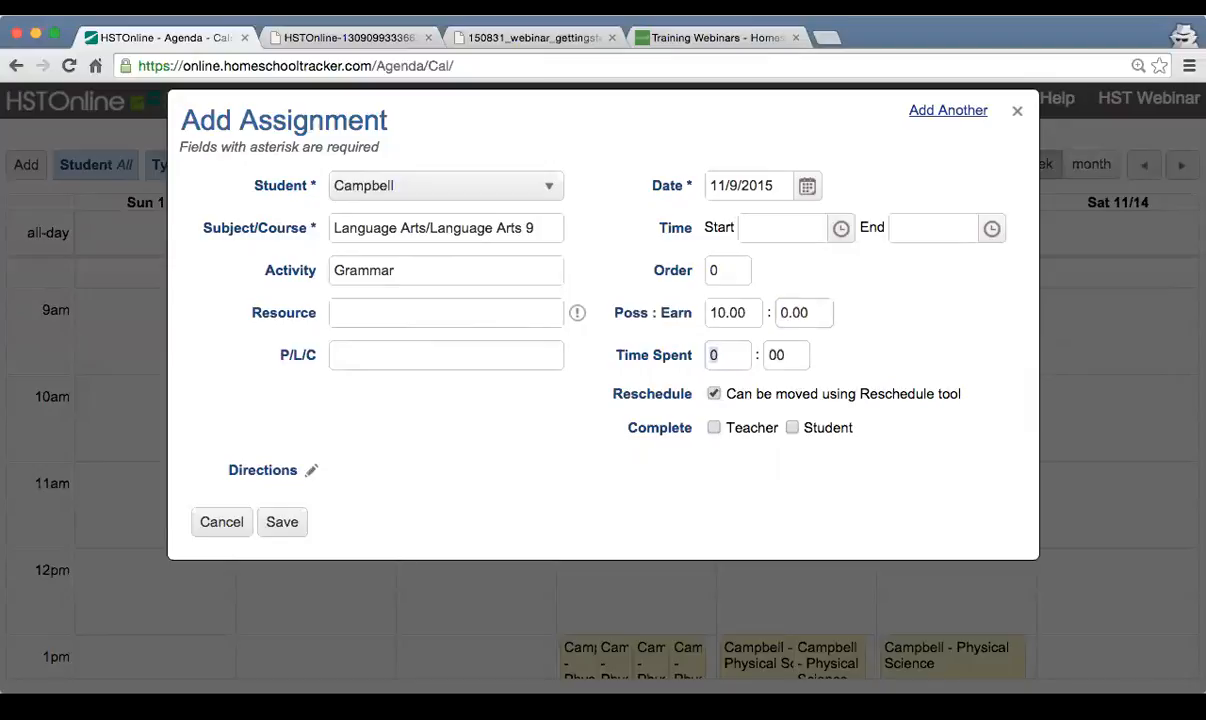
{"action": "left_click", "coordinate": [280, 522]}
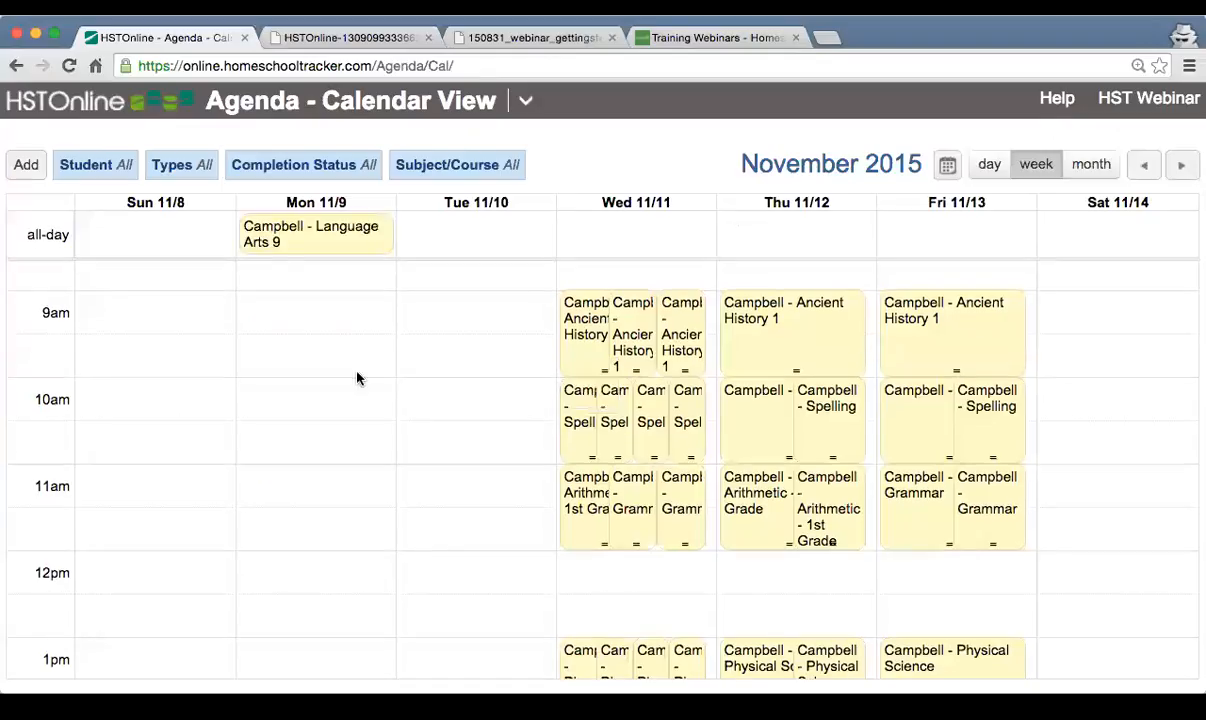
Review the details of the Language Arts 9 assignment on Monday 11/9, including its activity, and close them
{"action": "left_click", "coordinate": [310, 242]}
{"action": "left_click_drag", "start_coordinate": [310, 343], "coordinate": [377, 344]}
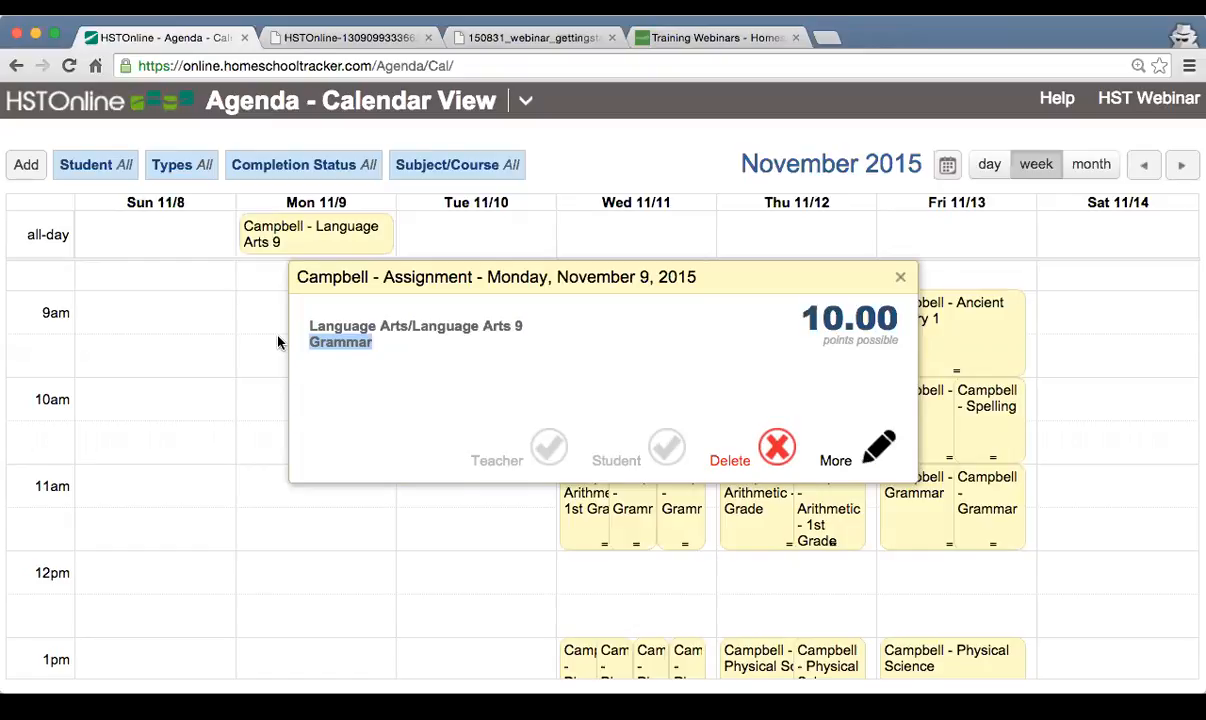
{"action": "left_click", "coordinate": [900, 277]}
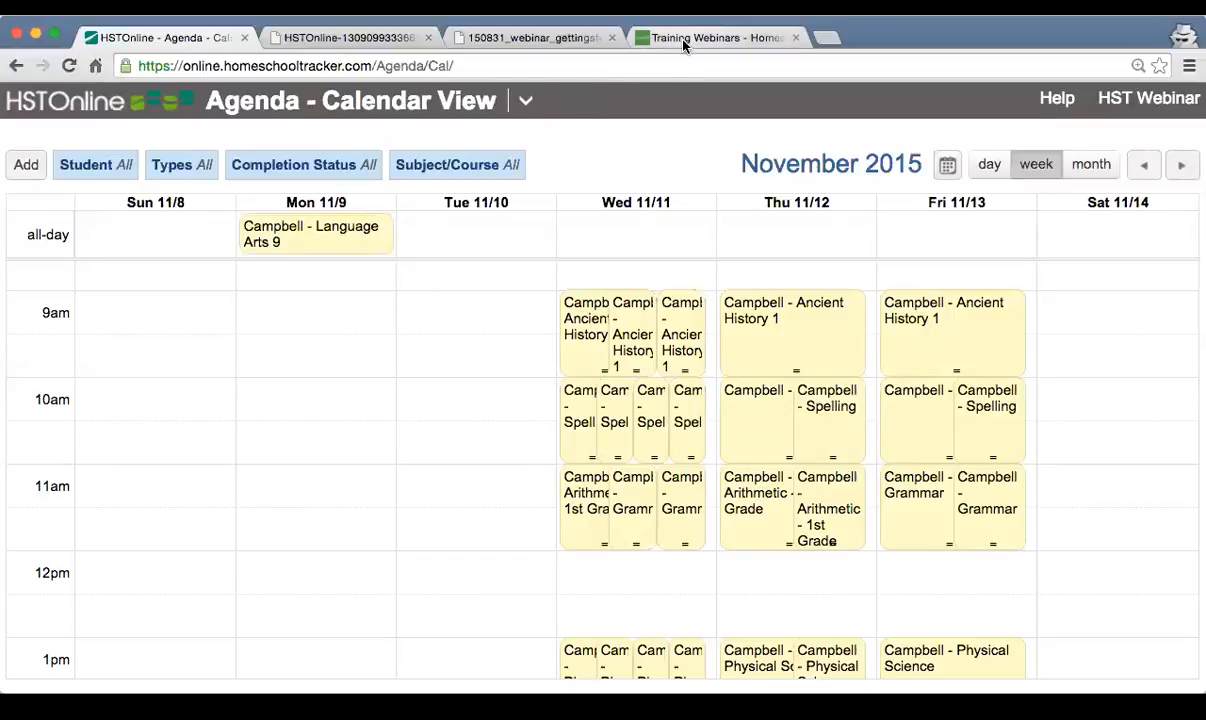
Switch to the webinar slides in 150831_webinar_gettingstarted.pdf
{"action": "left_click", "coordinate": [350, 40]}
{"action": "left_click", "coordinate": [513, 40]}
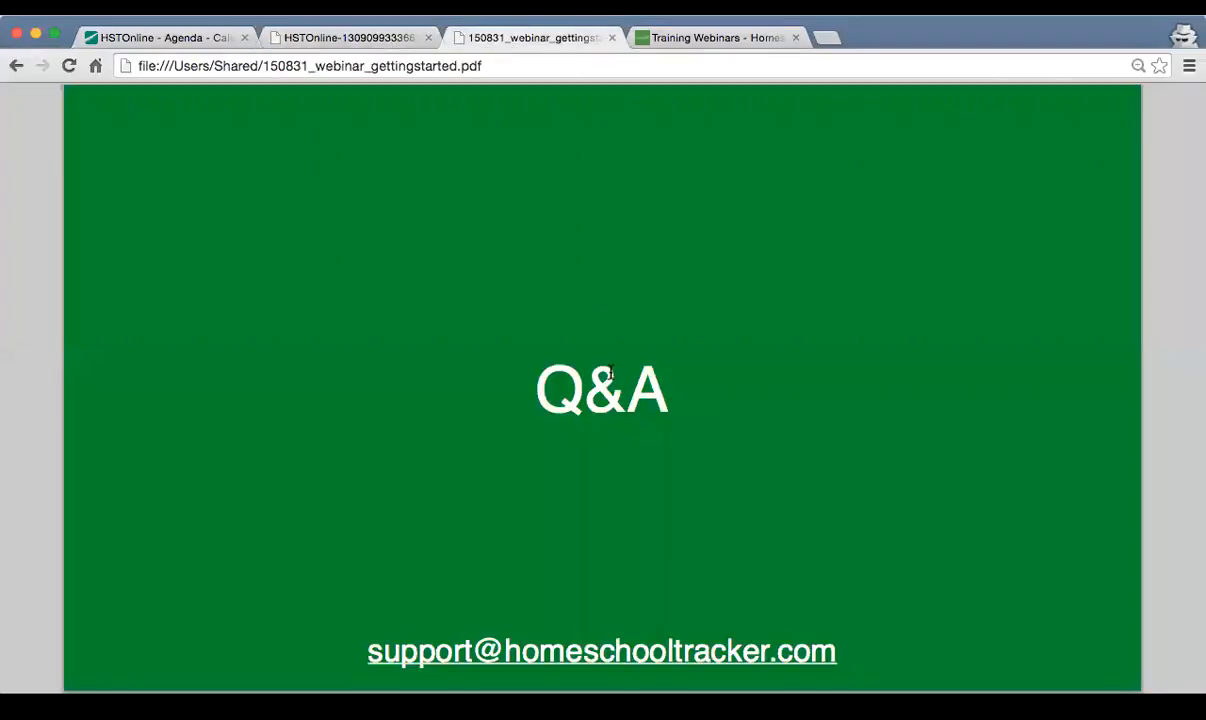